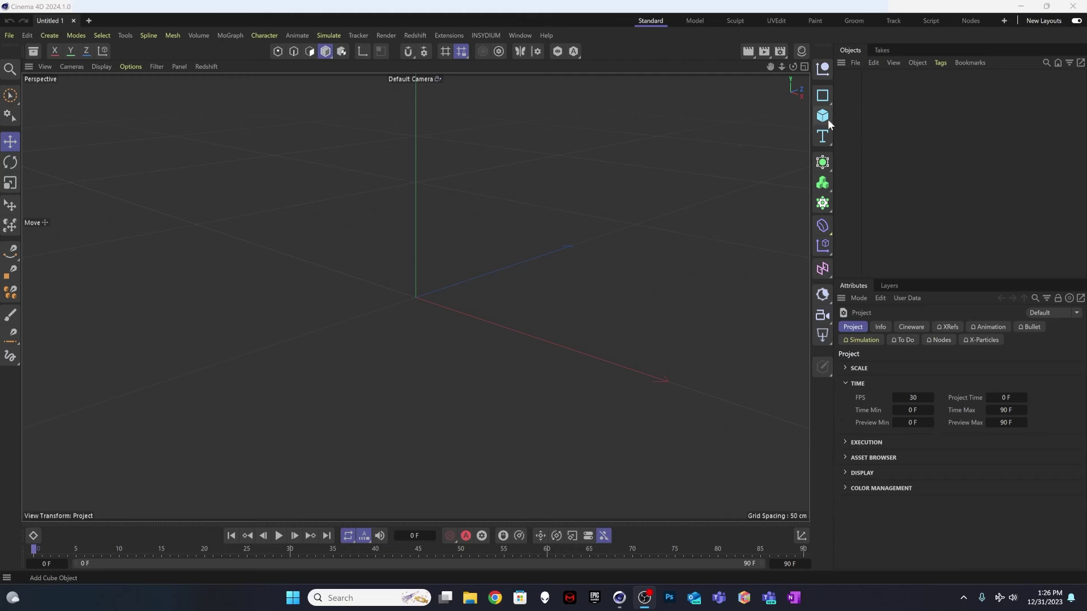
Add a Landscape object and set its X size to 1600 cm and Z size to 1200 cm
{"action": "left_click", "coordinate": [822, 116]}
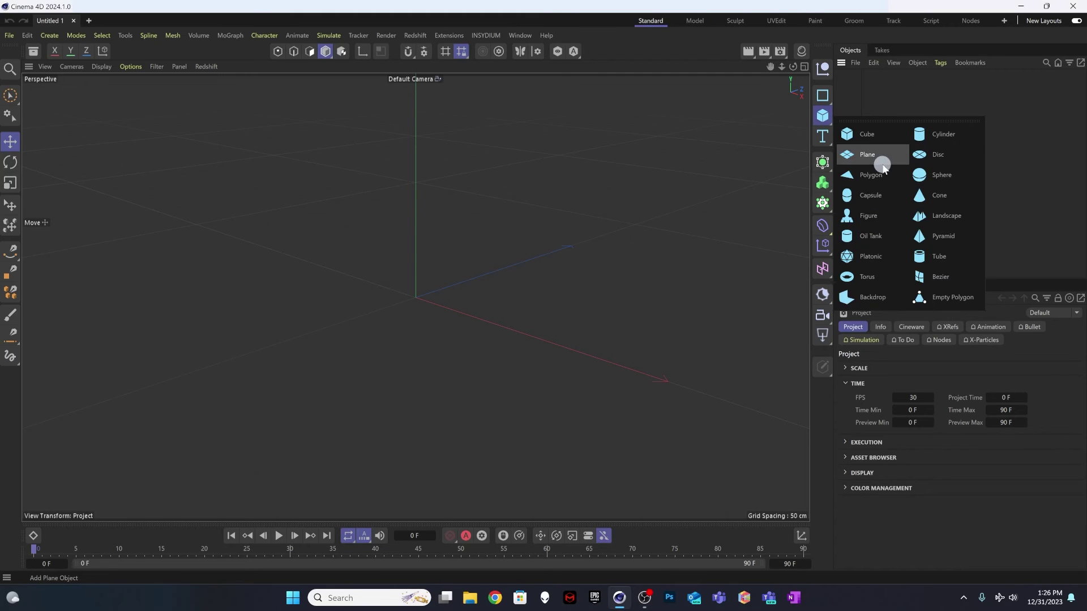
{"action": "left_click", "coordinate": [933, 217]}
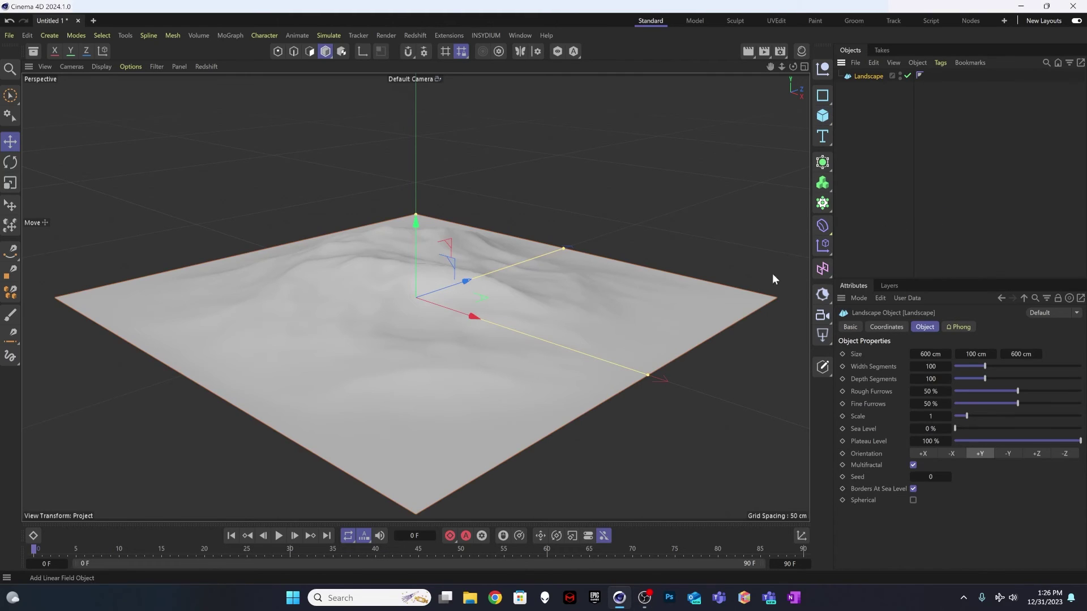
{"action": "left_click_drag", "start_coordinate": [521, 328], "coordinate": [512, 300], "text": "alt"}
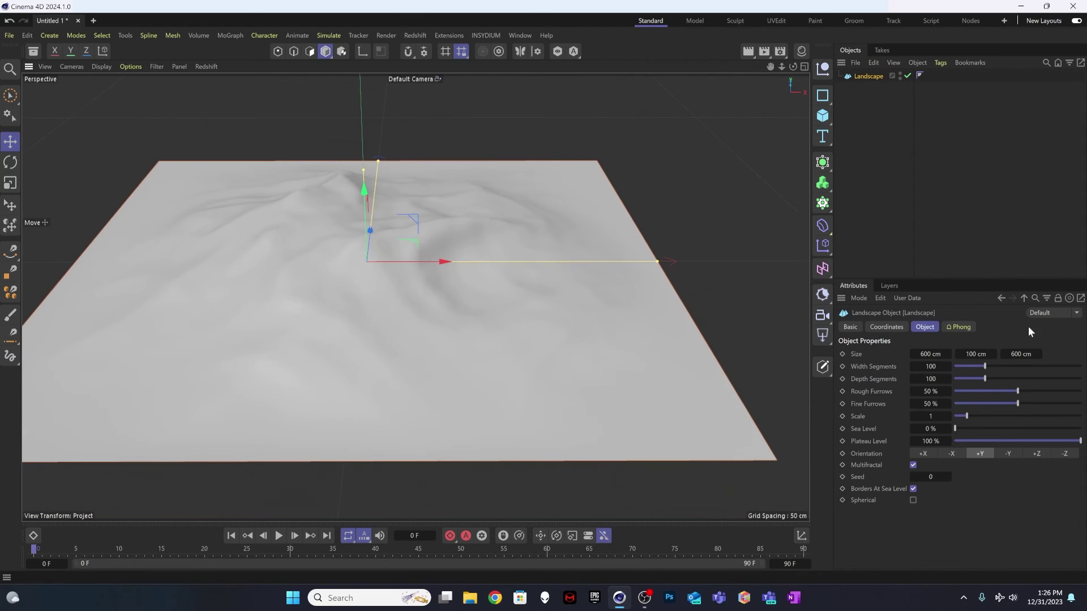
{"action": "left_click", "coordinate": [934, 355]}
{"action": "type", "text": "1600"}
{"action": "key", "text": "Tab"}
{"action": "key", "text": "Tab"}
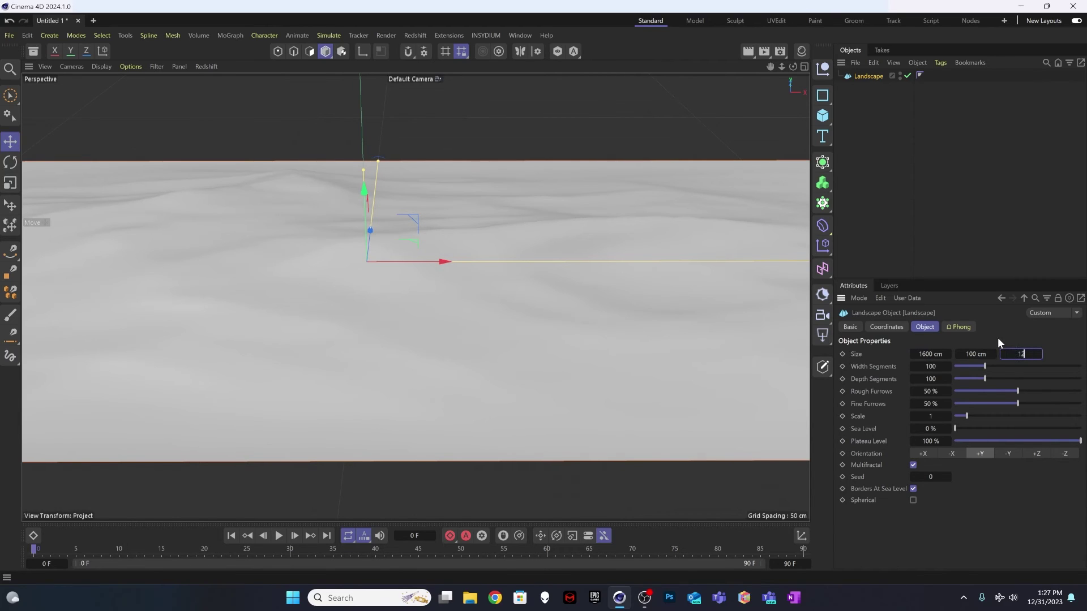
{"action": "type", "text": "1200"}
{"action": "key", "text": "Tab"}
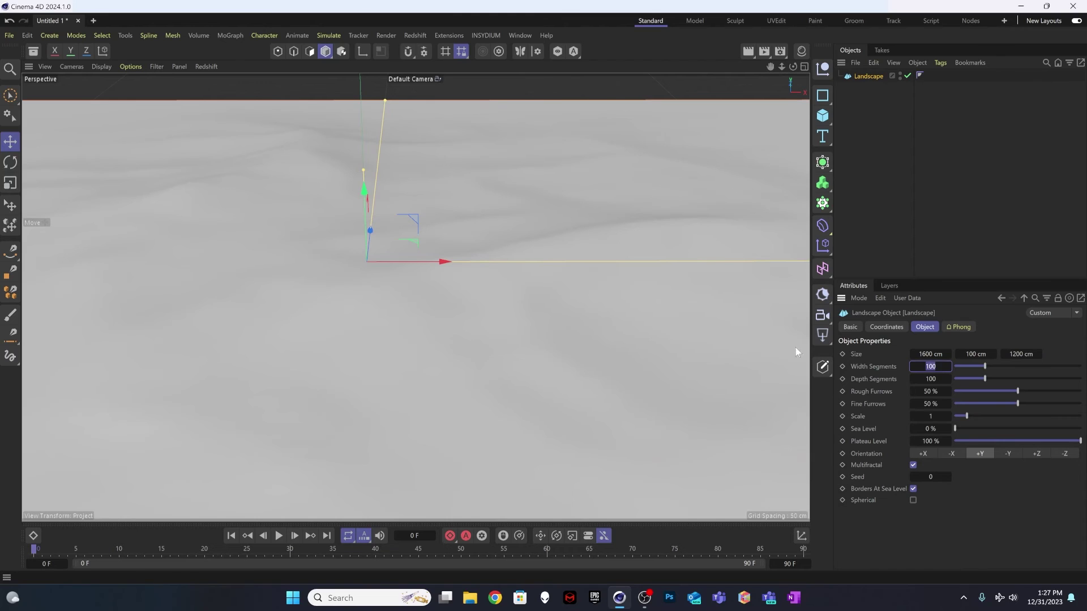
Turn off Borders At Sea Level for the landscape and set its height to 120 cm
{"action": "left_click_drag", "start_coordinate": [446, 286], "coordinate": [454, 343], "text": "alt"}
{"action": "right_click_drag", "start_coordinate": [461, 332], "coordinate": [238, 350], "text": "alt"}
{"action": "mouse_move", "coordinate": [359, 349]}
{"action": "left_mouse_down", "text": "alt"}
{"action": "mouse_move", "coordinate": [347, 323]}
{"action": "mouse_move", "coordinate": [346, 365]}
{"action": "left_mouse_up", "text": "alt"}
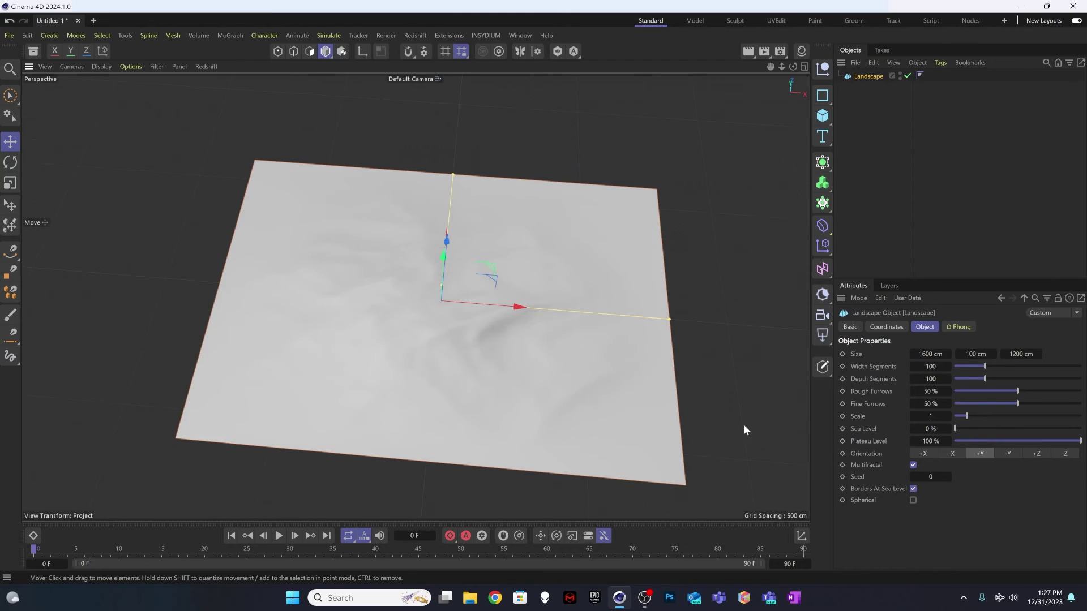
{"action": "left_click", "coordinate": [913, 489]}
{"action": "left_click_drag", "start_coordinate": [531, 381], "coordinate": [527, 315], "text": "alt"}
{"action": "left_click", "coordinate": [973, 354]}
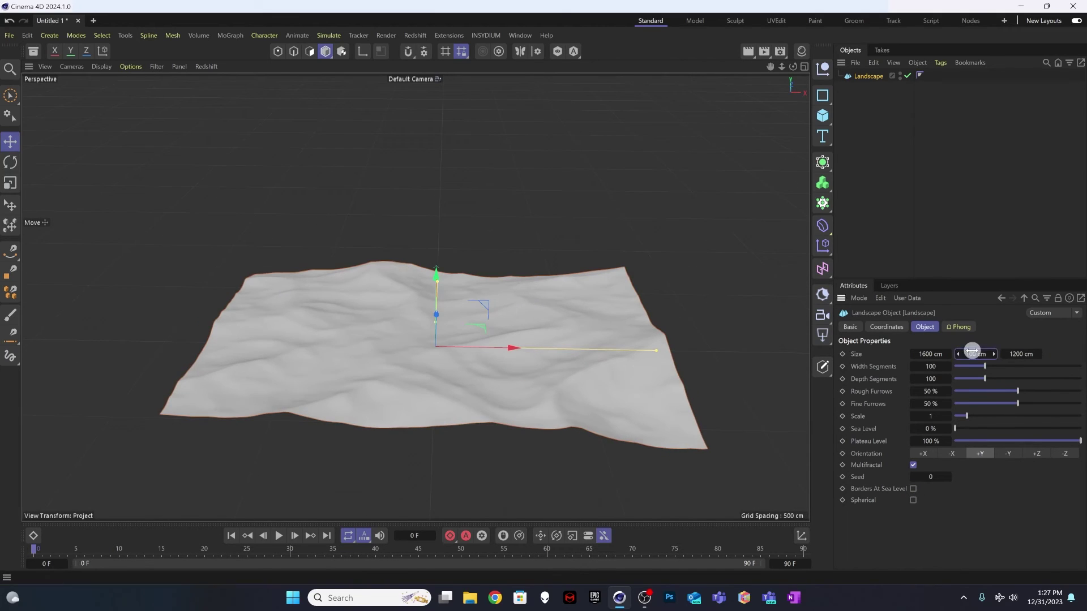
{"action": "type", "text": "104"}
{"action": "key", "text": "Return"}
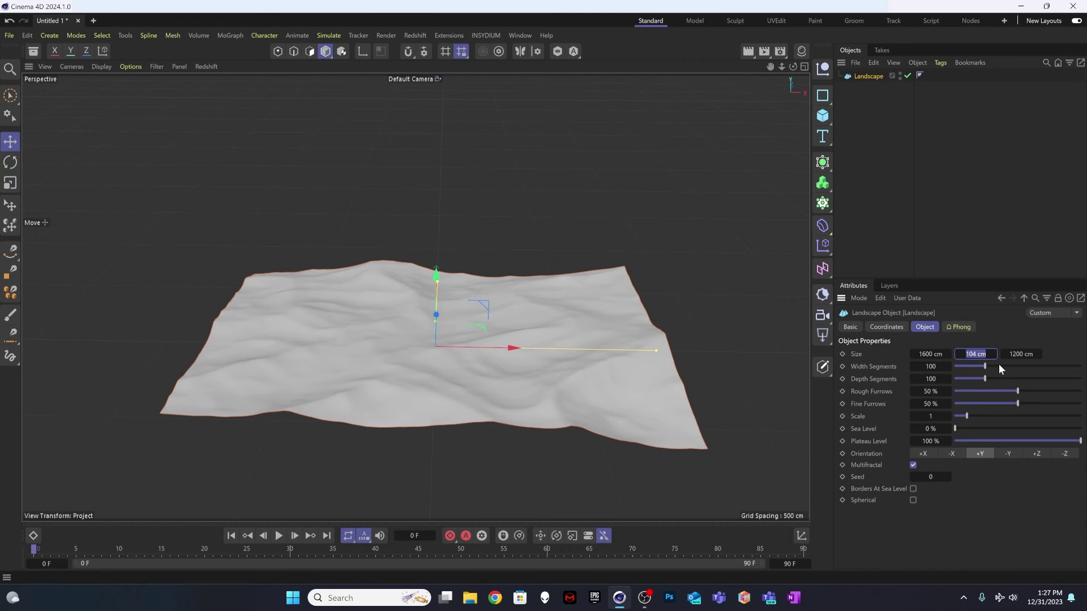
{"action": "key", "text": "Return"}
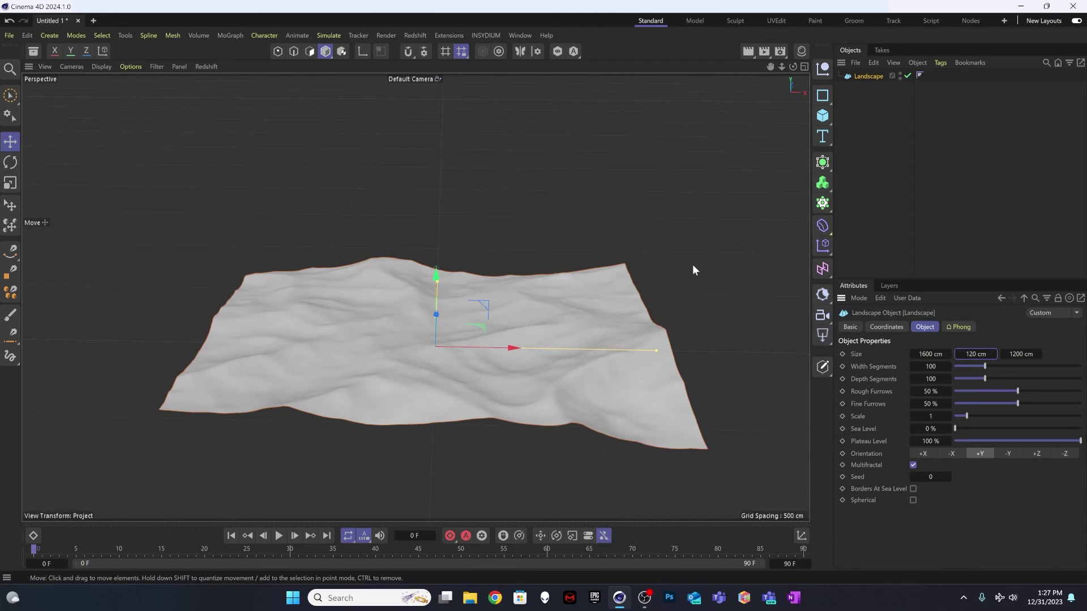
Display the viewport in Gouraud Shading (Lines) to show the landscape's polygon mesh
{"action": "mouse_move", "coordinate": [446, 363]}
{"action": "left_mouse_down", "text": "alt"}
{"action": "mouse_move", "coordinate": [602, 371]}
{"action": "mouse_move", "coordinate": [439, 374]}
{"action": "mouse_move", "coordinate": [440, 359]}
{"action": "mouse_move", "coordinate": [447, 367]}
{"action": "left_mouse_up", "text": "alt"}
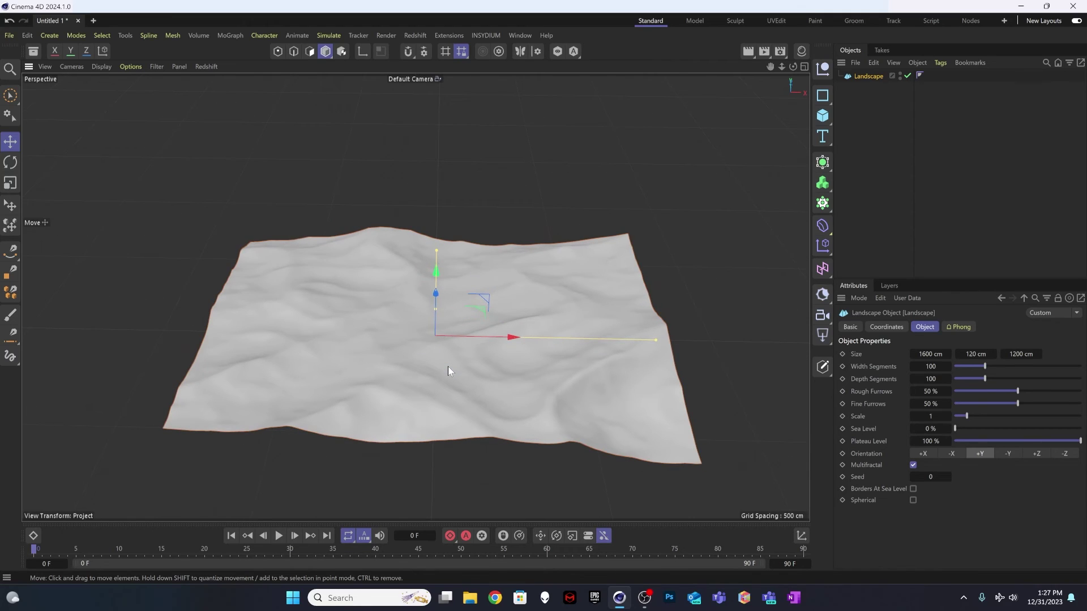
{"action": "key", "text": "n"}
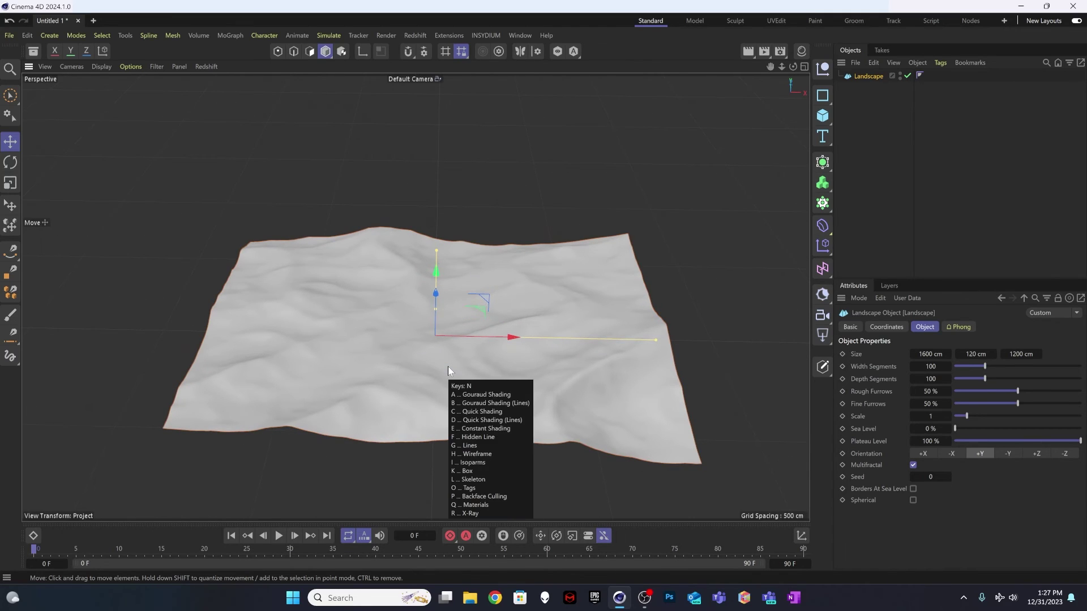
{"action": "key", "text": "b"}
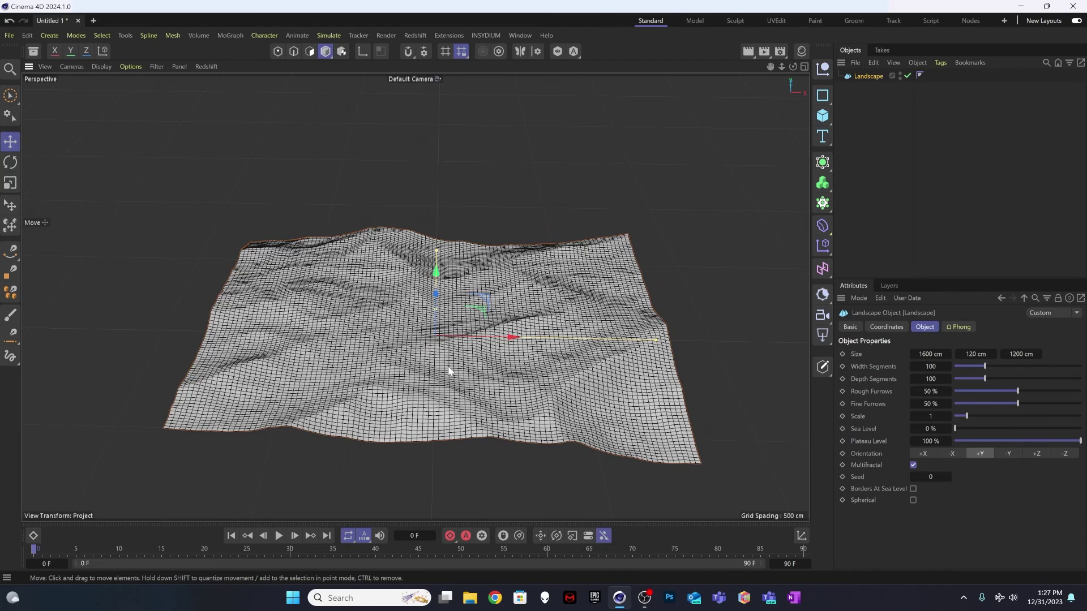
{"action": "left_click", "coordinate": [102, 66]}
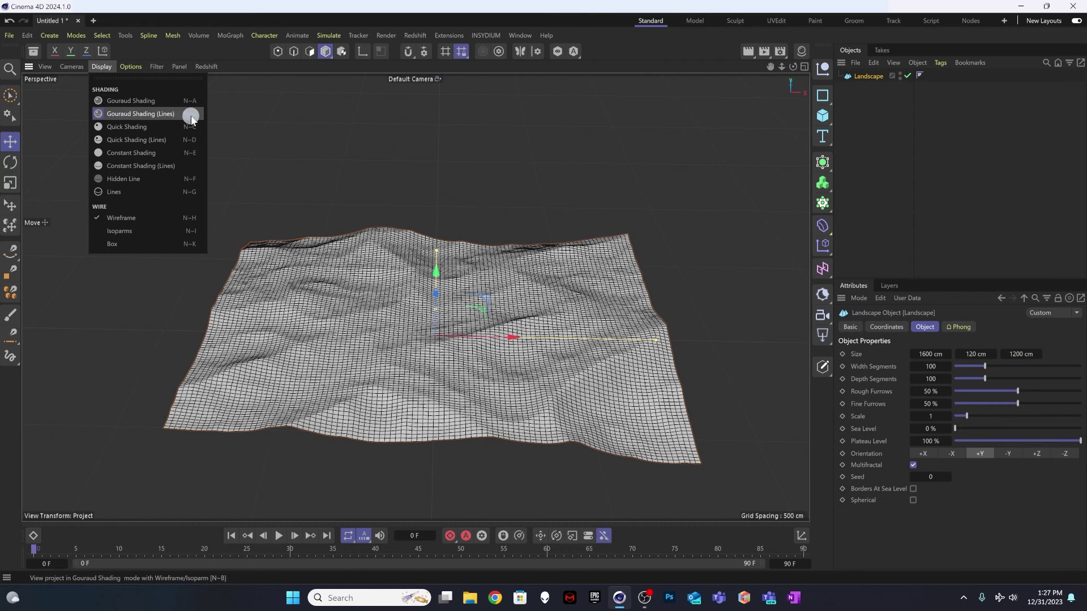
{"action": "left_click", "coordinate": [170, 114]}
Add a Bend deformer and make it a child of the Landscape object
{"action": "mouse_move", "coordinate": [453, 329]}
{"action": "left_mouse_down", "text": "alt"}
{"action": "mouse_move", "coordinate": [459, 378]}
{"action": "mouse_move", "coordinate": [446, 310]}
{"action": "mouse_move", "coordinate": [453, 388]}
{"action": "mouse_move", "coordinate": [444, 318]}
{"action": "mouse_move", "coordinate": [456, 292]}
{"action": "mouse_move", "coordinate": [407, 354]}
{"action": "mouse_move", "coordinate": [406, 340]}
{"action": "mouse_move", "coordinate": [381, 347]}
{"action": "mouse_move", "coordinate": [389, 277]}
{"action": "mouse_move", "coordinate": [380, 307]}
{"action": "left_mouse_up", "text": "alt"}
{"action": "scroll", "coordinate": [446, 309], "scroll_direction": "up", "scroll_amount": 3}
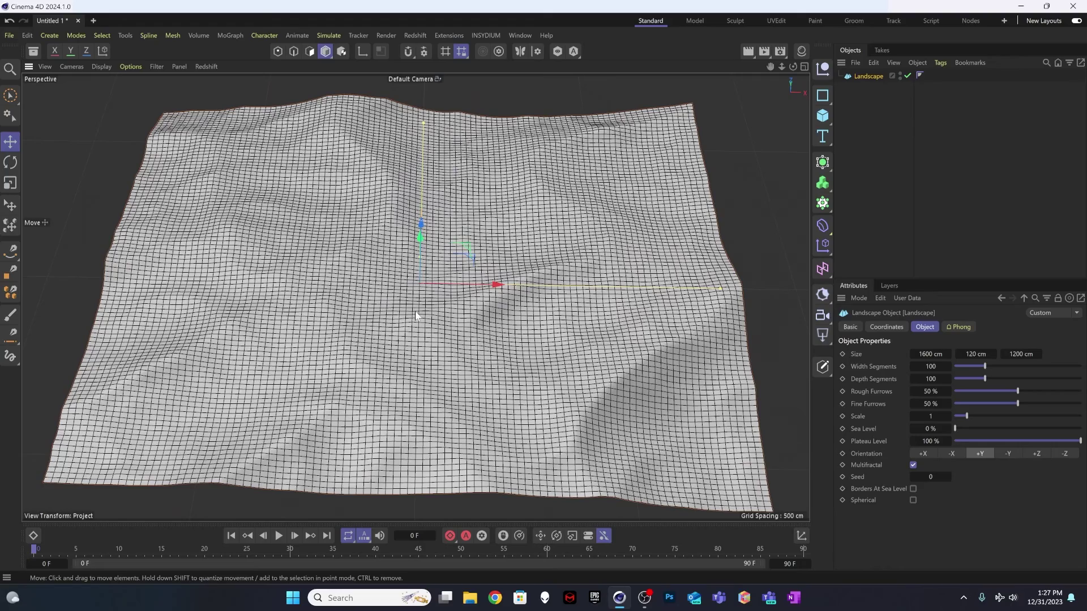
{"action": "left_click_drag", "start_coordinate": [379, 308], "coordinate": [461, 272], "text": "alt"}
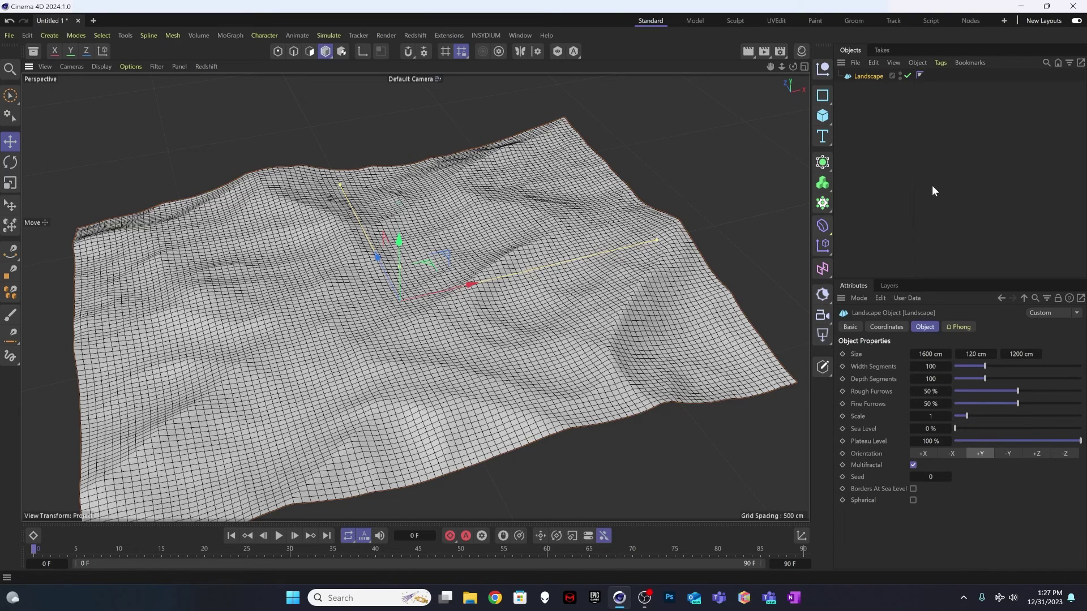
{"action": "left_click", "coordinate": [867, 97]}
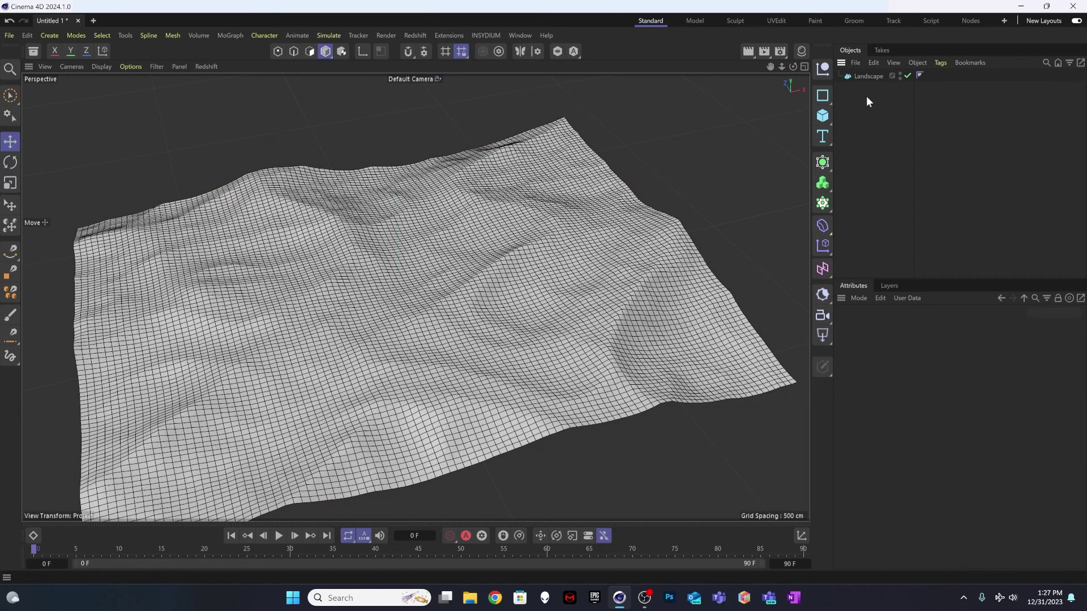
{"action": "left_click", "coordinate": [822, 116]}
{"action": "left_click", "coordinate": [823, 221]}
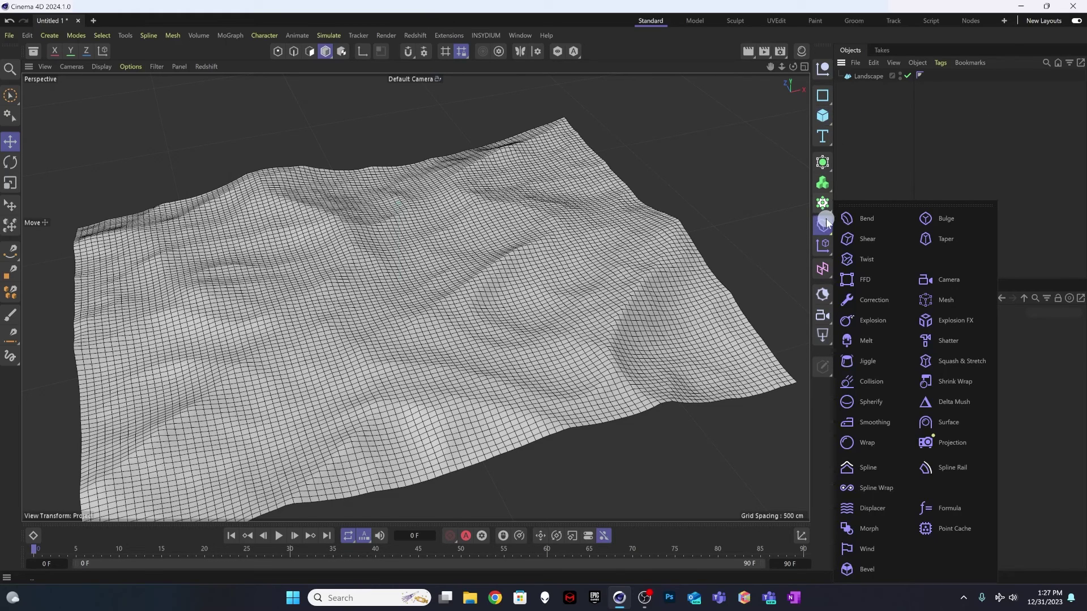
{"action": "left_click", "coordinate": [850, 219]}
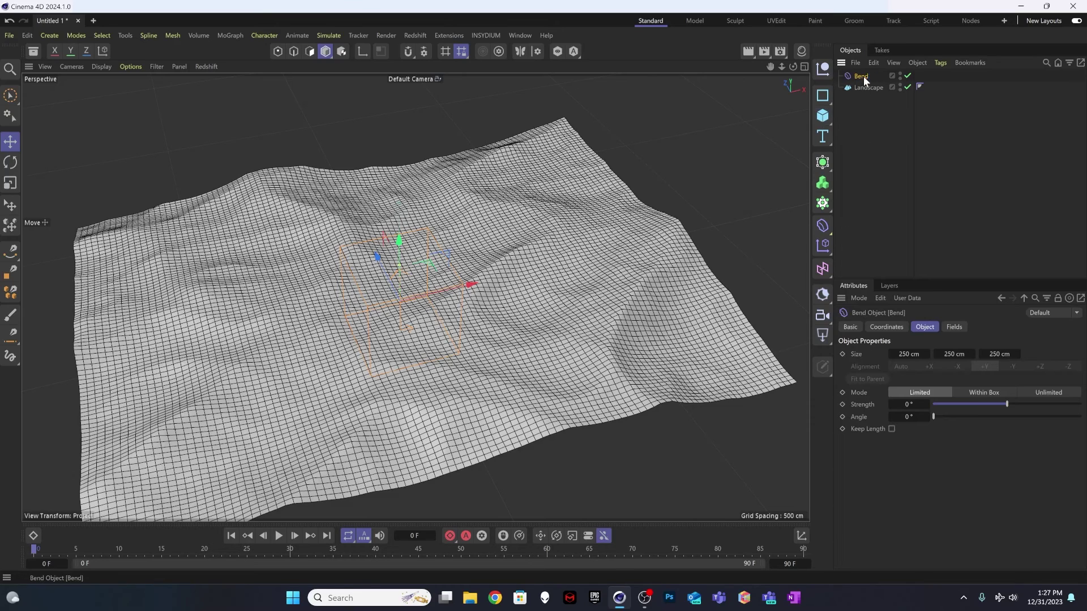
{"action": "mouse_move", "coordinate": [861, 76]}
{"action": "left_mouse_down"}
{"action": "mouse_move", "coordinate": [866, 90]}
{"action": "mouse_move", "coordinate": [867, 77]}
{"action": "left_mouse_up"}
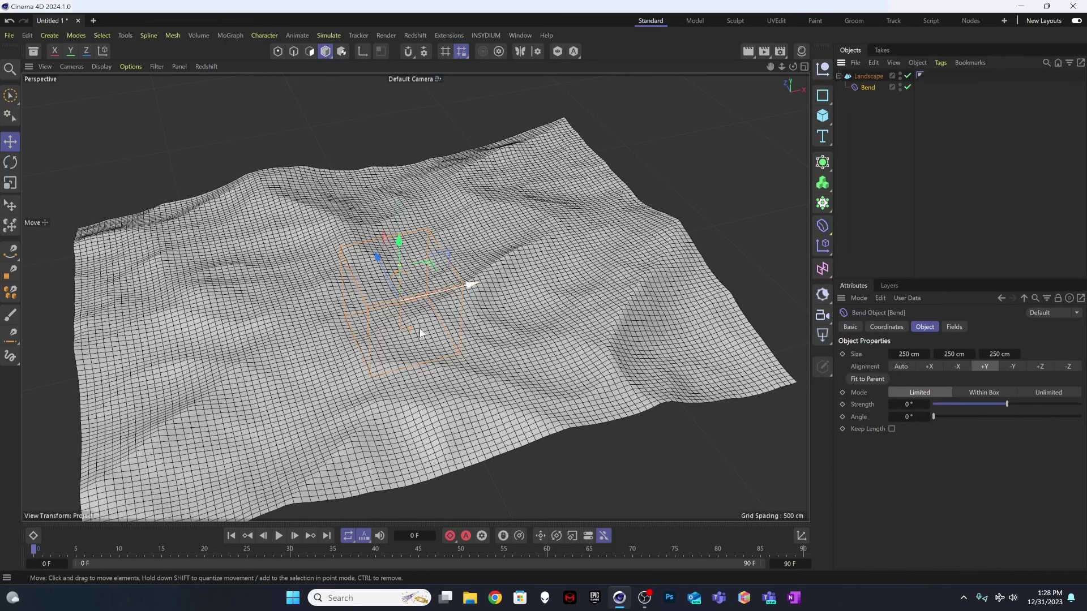
Align the Bend deformer to +Z and fit it to its parent landscape
{"action": "left_click", "coordinate": [1039, 368]}
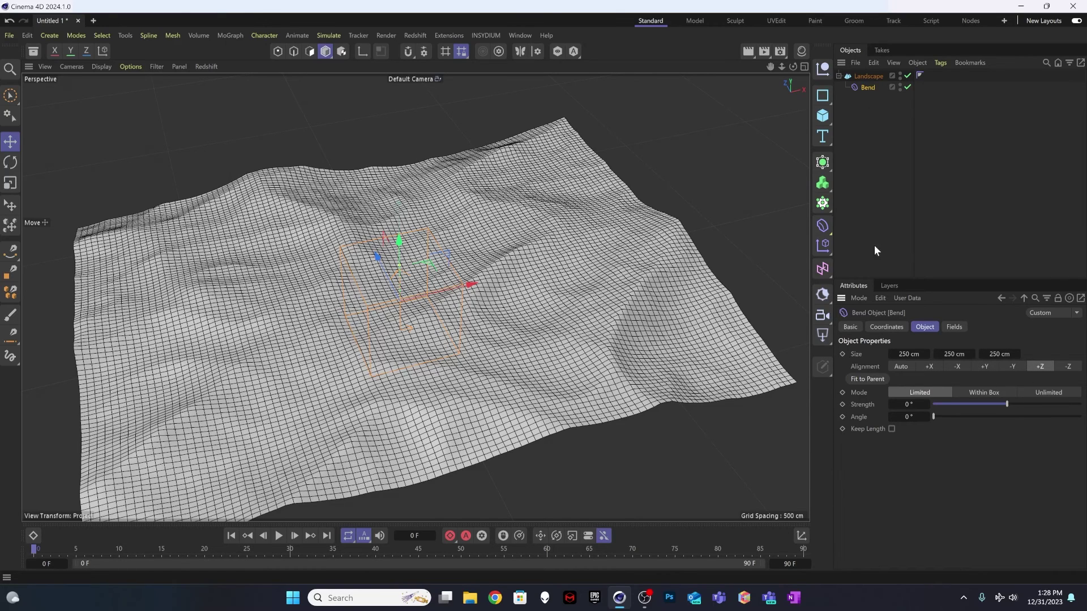
{"action": "left_click", "coordinate": [877, 379]}
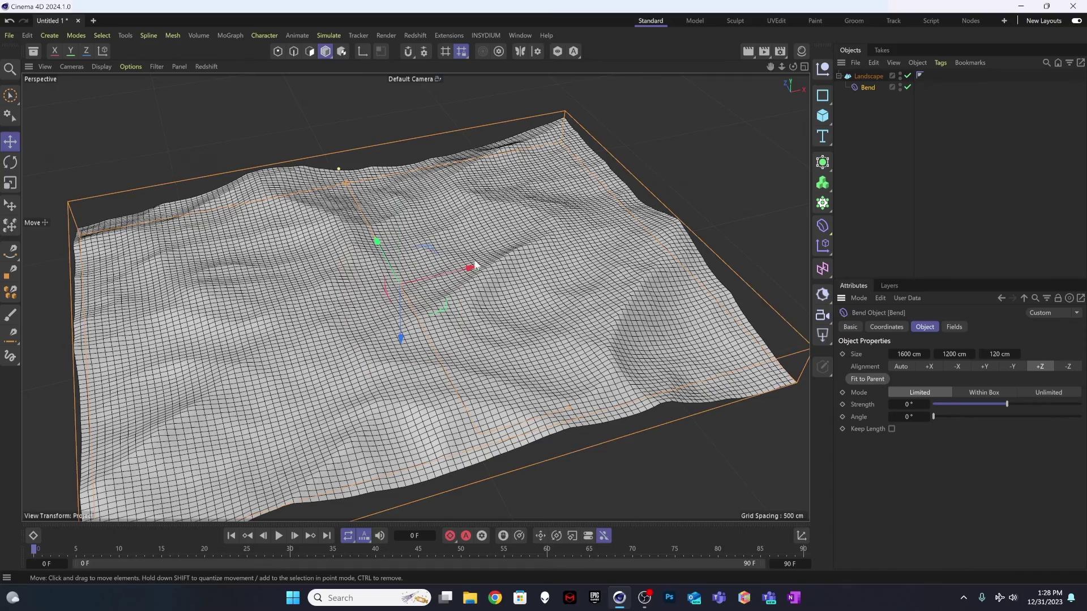
{"action": "left_click_drag", "start_coordinate": [446, 292], "coordinate": [319, 276], "text": "alt"}
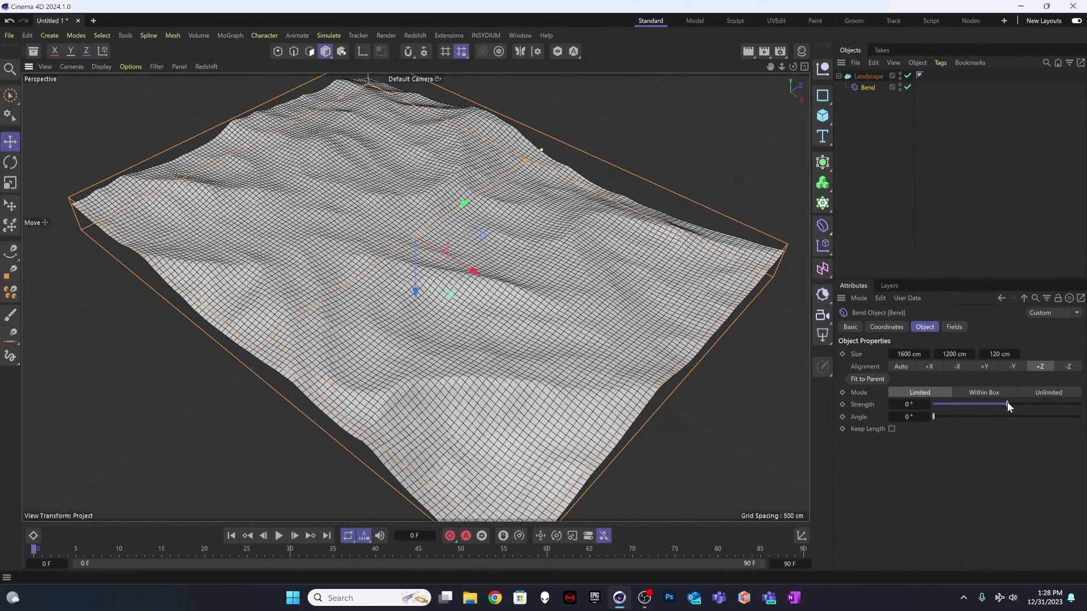
Set the Bend deformer's angle to -90° and its strength to 40°
{"action": "left_click_drag", "start_coordinate": [1007, 404], "coordinate": [1007, 404]}
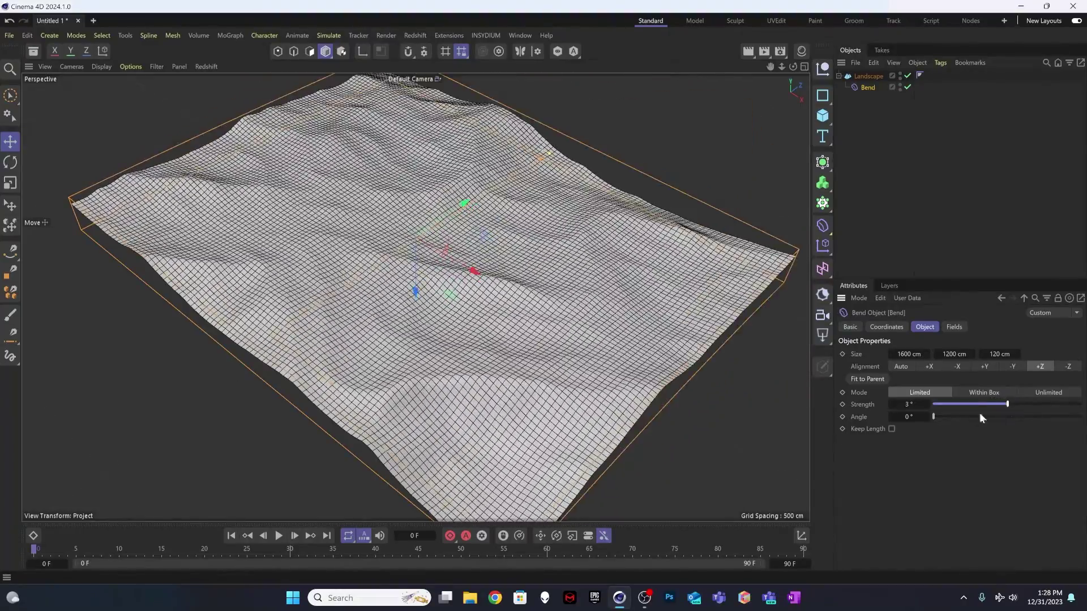
{"action": "double_click", "coordinate": [928, 417]}
{"action": "type", "text": "-90"}
{"action": "key", "text": "Return"}
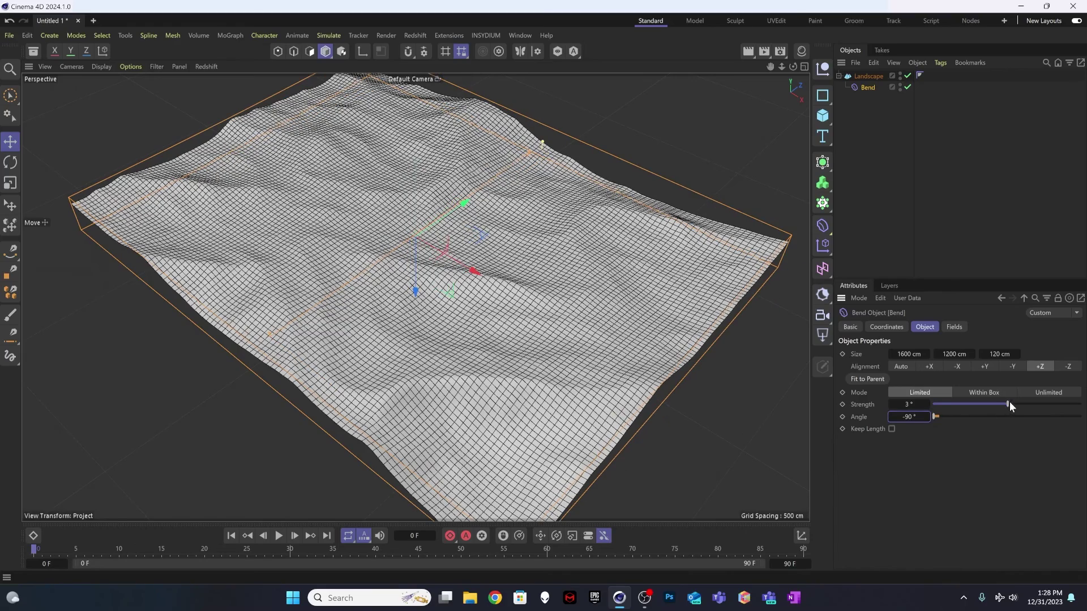
{"action": "left_click_drag", "start_coordinate": [1008, 404], "coordinate": [1014, 404]}
{"action": "double_click", "coordinate": [909, 405]}
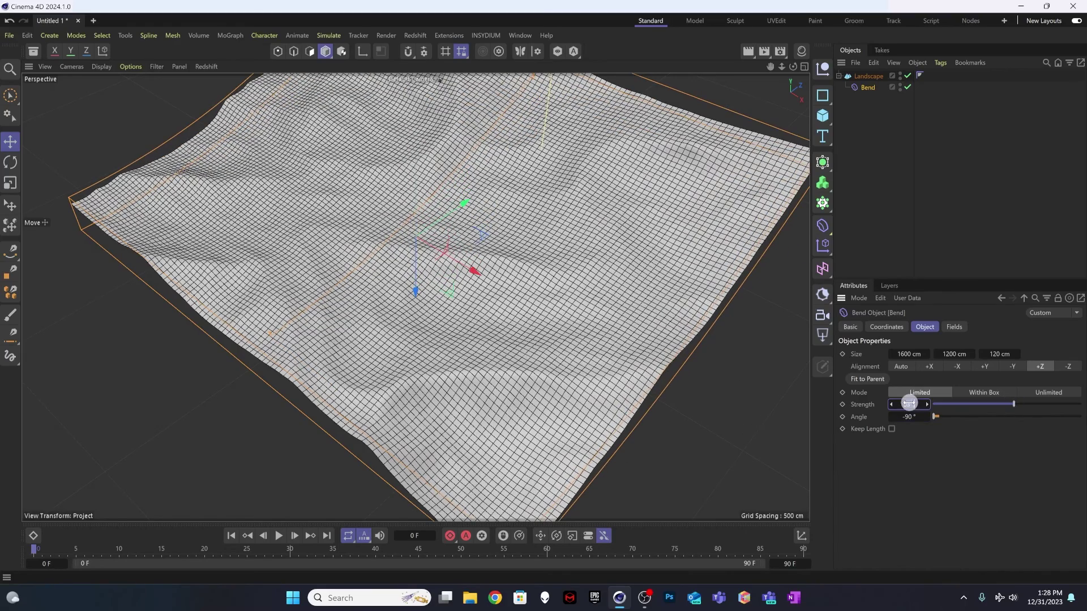
{"action": "type", "text": "40"}
{"action": "key", "text": "Return"}
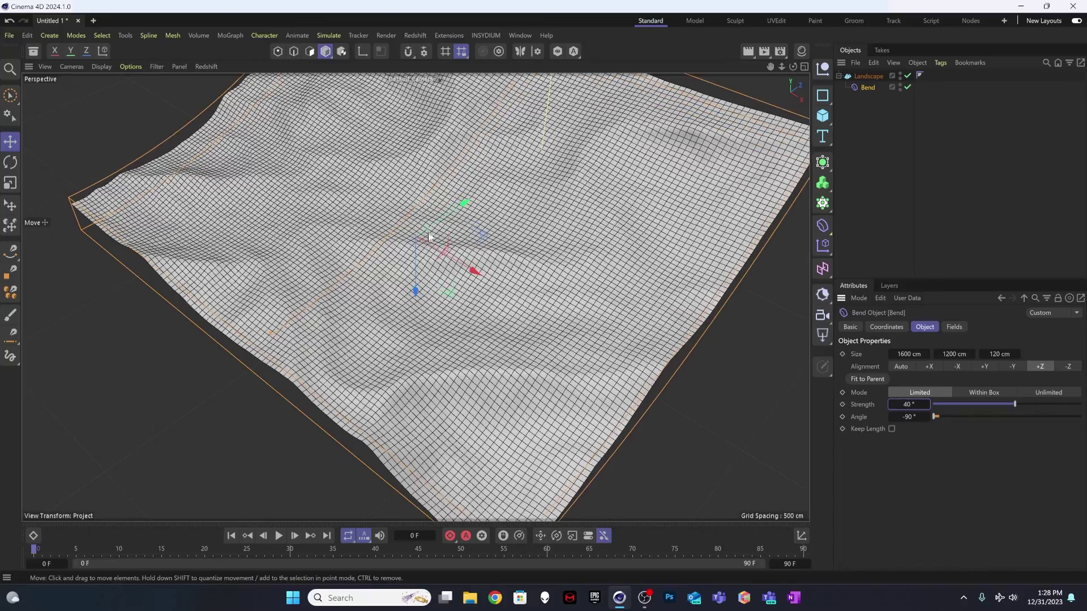
Examine the curvature of the bent landscape from several angles and distances
{"action": "left_click_drag", "start_coordinate": [433, 243], "coordinate": [403, 303], "text": "alt"}
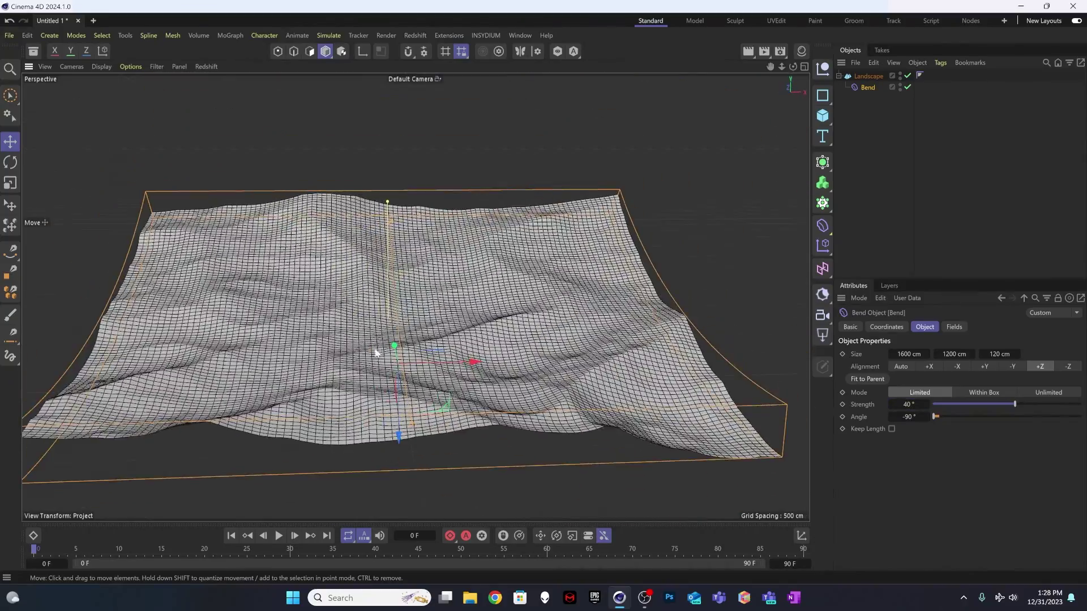
{"action": "left_click_drag", "start_coordinate": [378, 354], "coordinate": [389, 354], "text": "alt"}
{"action": "mouse_move", "coordinate": [389, 354]}
{"action": "right_mouse_down", "text": "alt"}
{"action": "mouse_move", "coordinate": [432, 287]}
{"action": "mouse_move", "coordinate": [429, 323]}
{"action": "mouse_move", "coordinate": [396, 334]}
{"action": "mouse_move", "coordinate": [395, 362]}
{"action": "right_mouse_up", "text": "alt"}
{"action": "left_click_drag", "start_coordinate": [395, 362], "coordinate": [406, 229], "text": "alt"}
{"action": "right_click_drag", "start_coordinate": [407, 228], "coordinate": [293, 305], "text": "alt"}
{"action": "middle_click_drag", "start_coordinate": [376, 265], "coordinate": [424, 288], "text": "alt"}
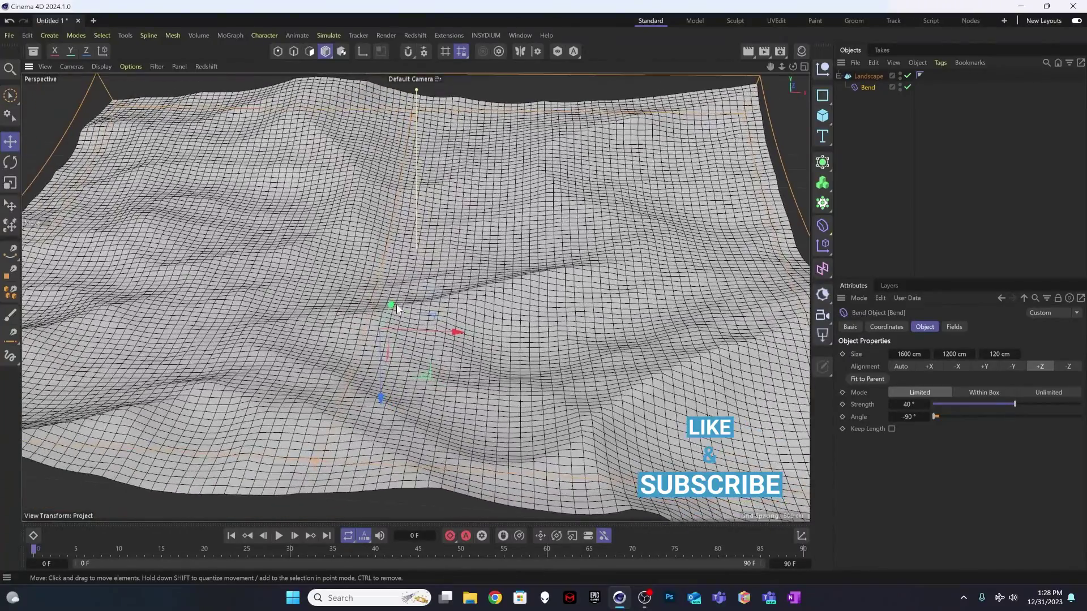
{"action": "left_click_drag", "start_coordinate": [425, 288], "coordinate": [408, 305], "text": "alt"}
{"action": "middle_click_drag", "start_coordinate": [450, 286], "coordinate": [504, 323], "text": "alt"}
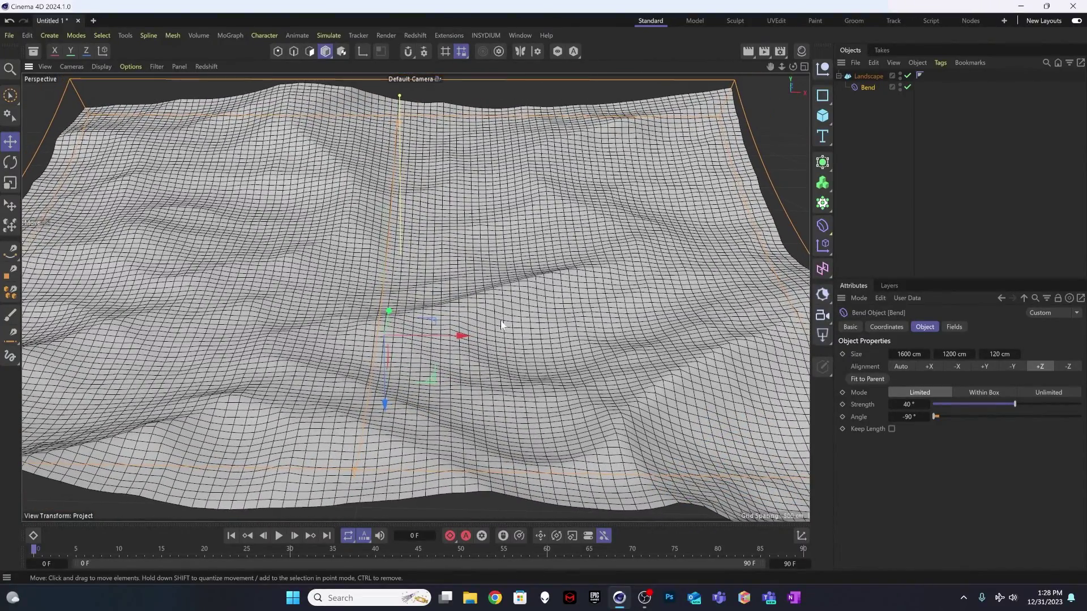
Try successive seed values on the Landscape object, settle on seed 9, and inspect the terrain up close
{"action": "left_click", "coordinate": [861, 77]}
{"action": "mouse_move", "coordinate": [419, 318]}
{"action": "left_mouse_down", "text": "alt"}
{"action": "mouse_move", "coordinate": [424, 337]}
{"action": "mouse_move", "coordinate": [424, 323]}
{"action": "left_mouse_up", "text": "alt"}
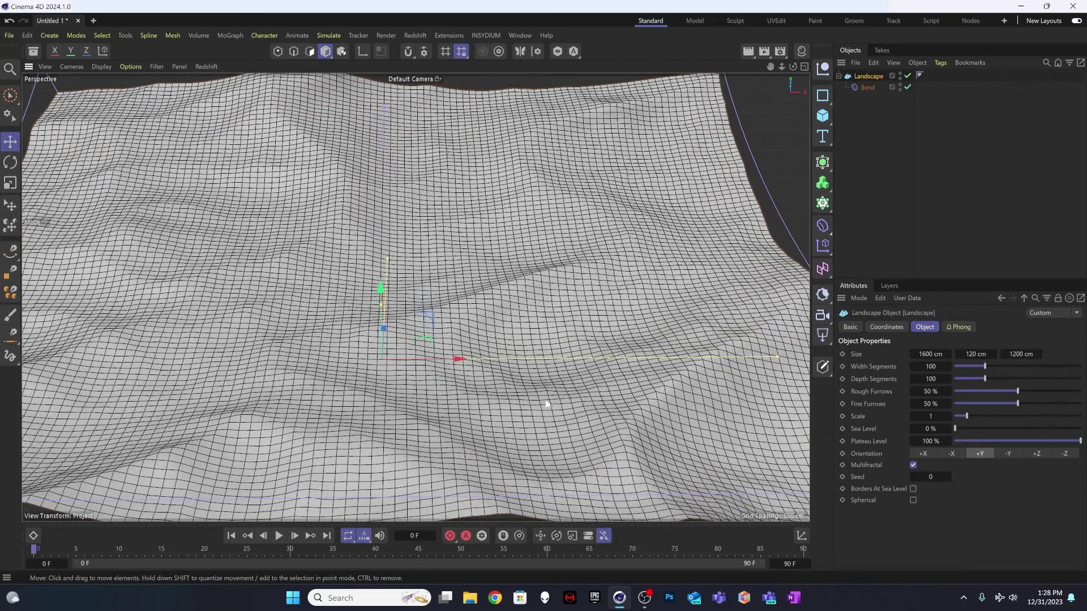
{"action": "left_click", "coordinate": [948, 478]}
{"action": "left_click", "coordinate": [948, 477]}
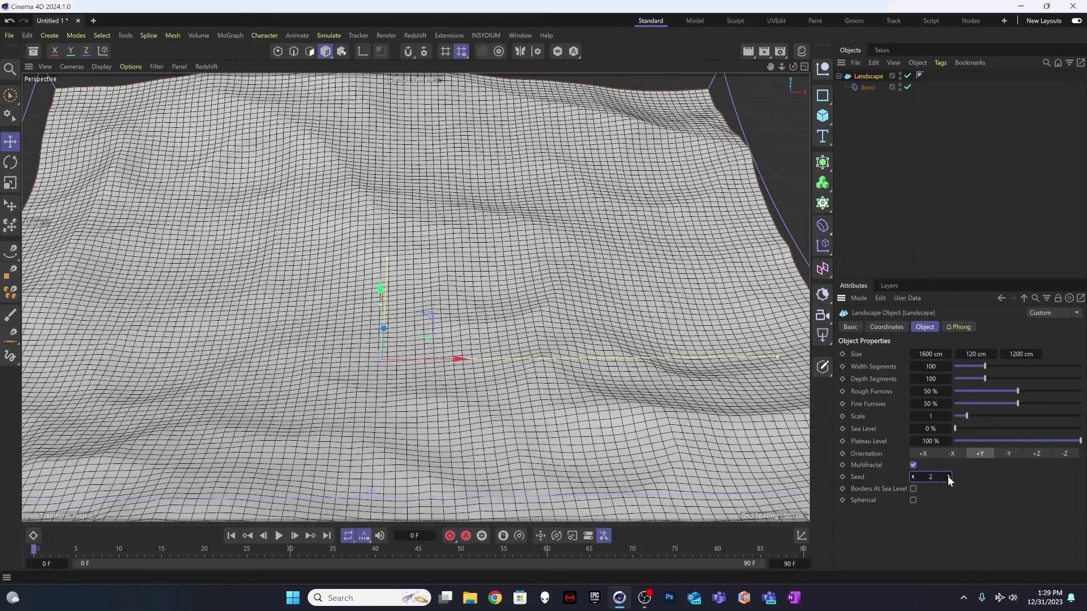
{"action": "left_click", "coordinate": [948, 477]}
{"action": "left_click", "coordinate": [948, 478]}
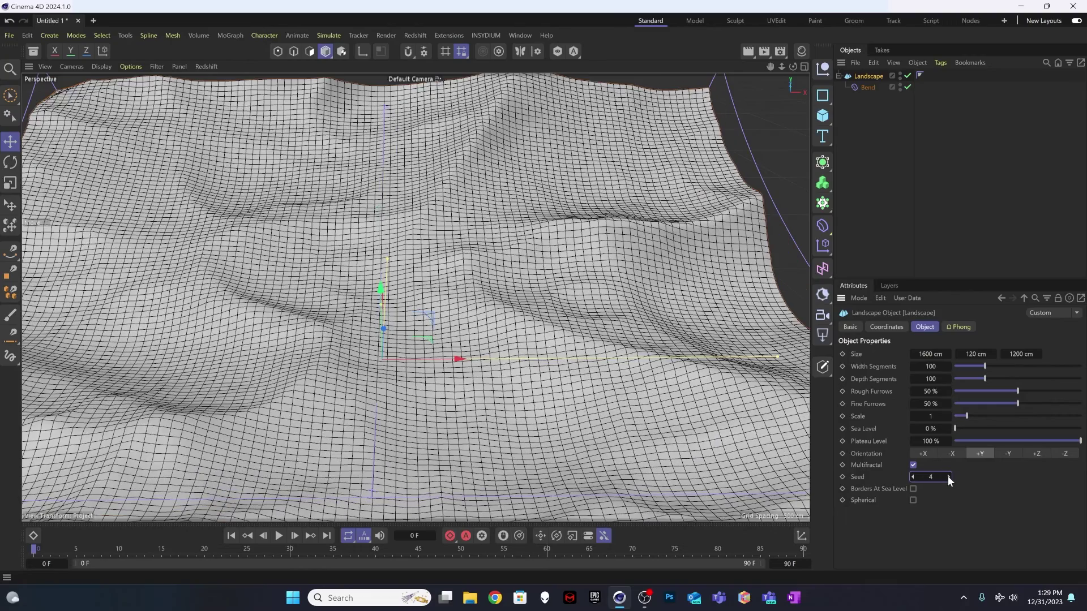
{"action": "left_click", "coordinate": [948, 477]}
{"action": "left_click", "coordinate": [948, 477]}
{"action": "left_click", "coordinate": [948, 477]}
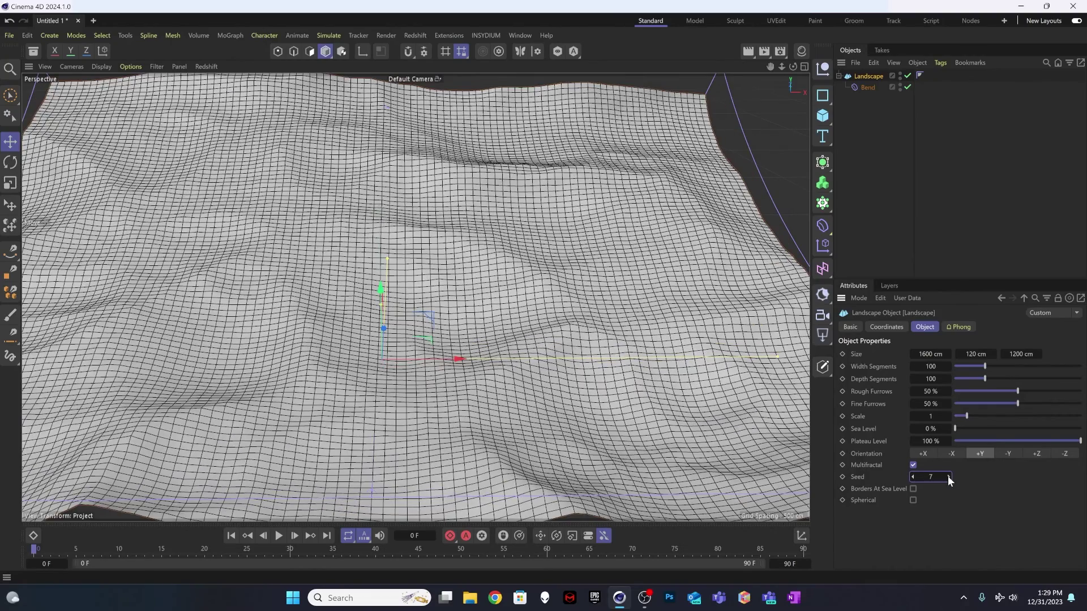
{"action": "left_click", "coordinate": [948, 478]}
{"action": "left_click", "coordinate": [948, 477]}
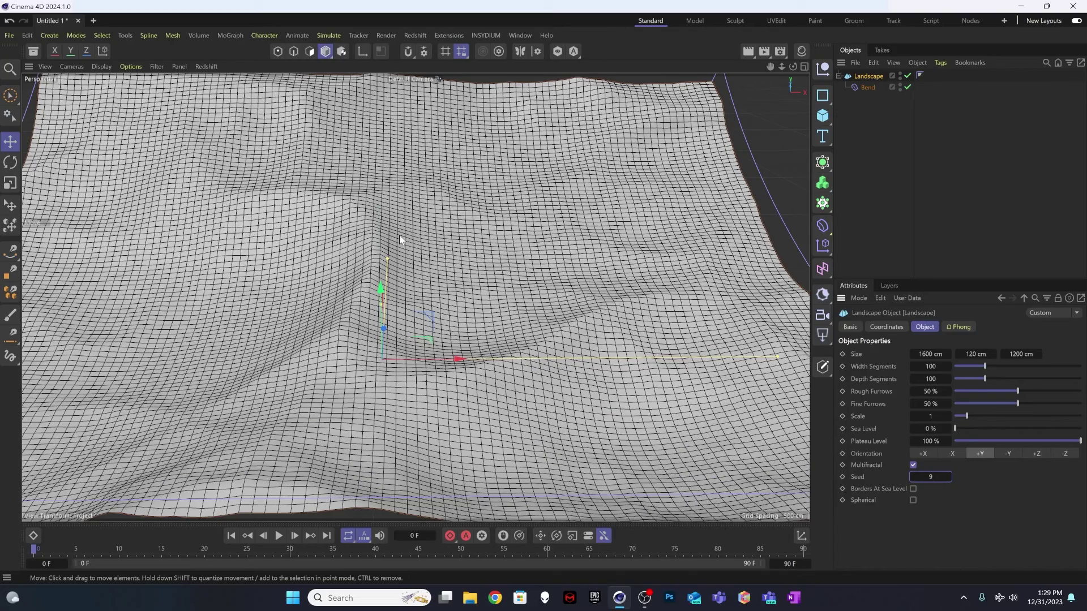
{"action": "middle_click_drag", "start_coordinate": [349, 277], "coordinate": [380, 311], "text": "alt"}
{"action": "scroll", "coordinate": [380, 291], "scroll_direction": "up", "scroll_amount": 4}
{"action": "left_click_drag", "start_coordinate": [381, 313], "coordinate": [384, 323], "text": "alt"}
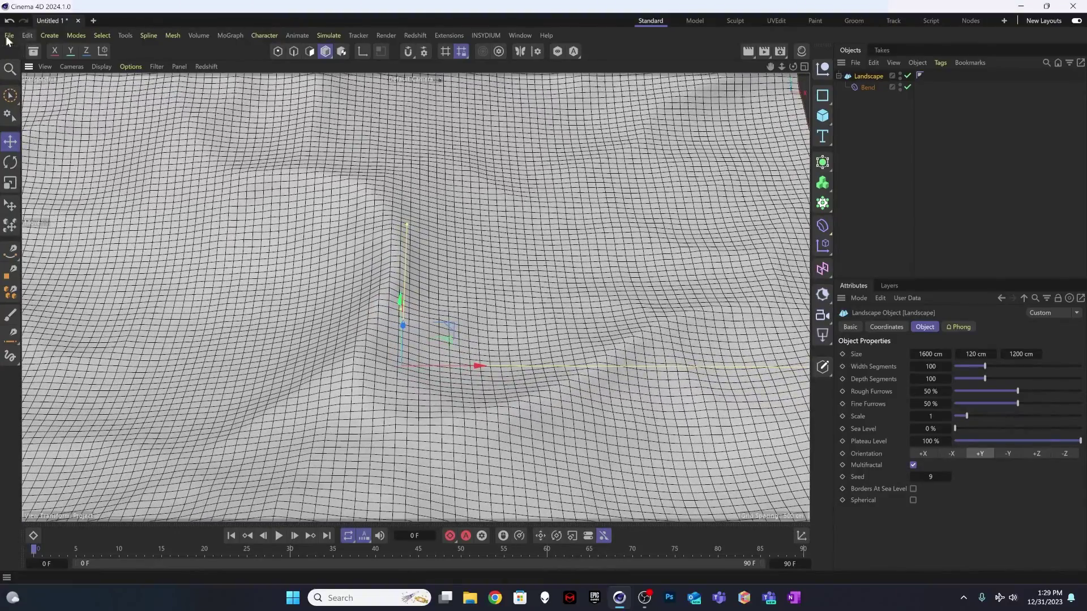
Save the project as BloodFlow_demo in the 3-31-2023_BloodFlowAnimation folder
{"action": "left_click", "coordinate": [9, 36]}
{"action": "left_click", "coordinate": [48, 188]}
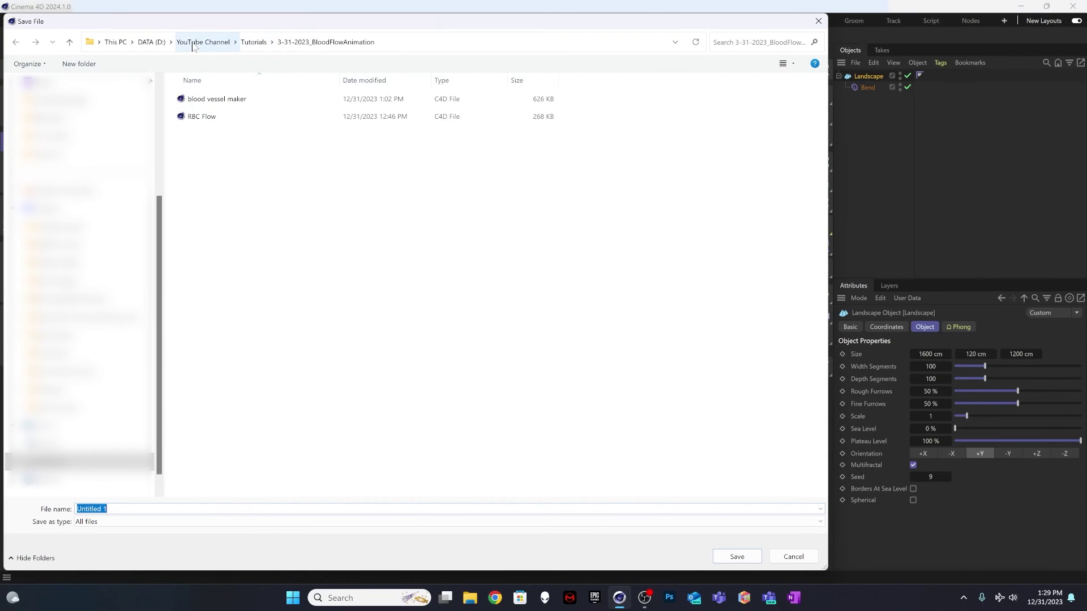
{"action": "left_click", "coordinate": [251, 43]}
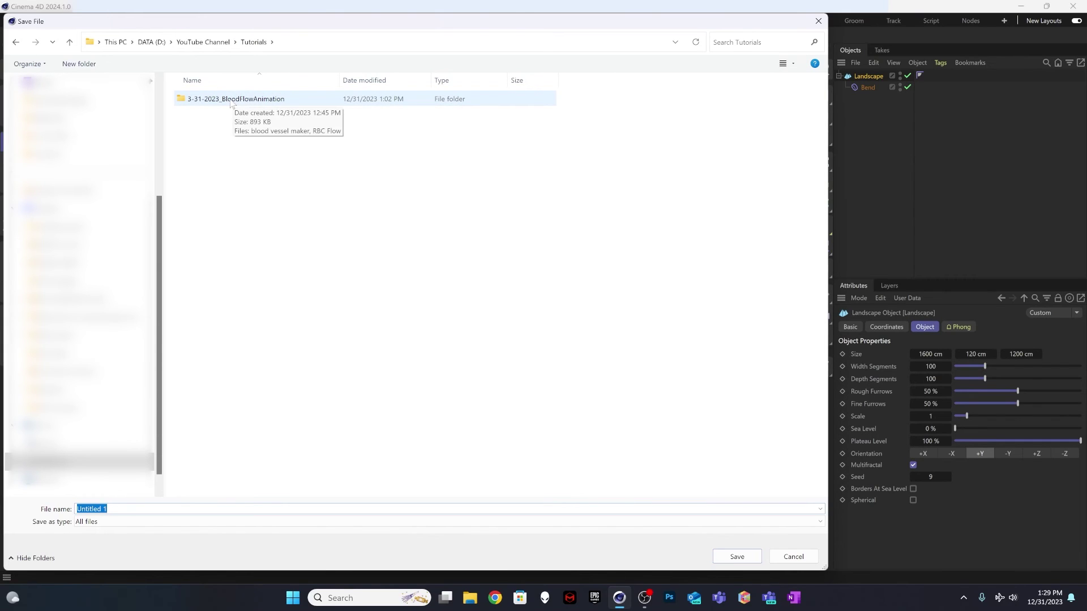
{"action": "double_click", "coordinate": [231, 99]}
{"action": "double_click", "coordinate": [185, 508]}
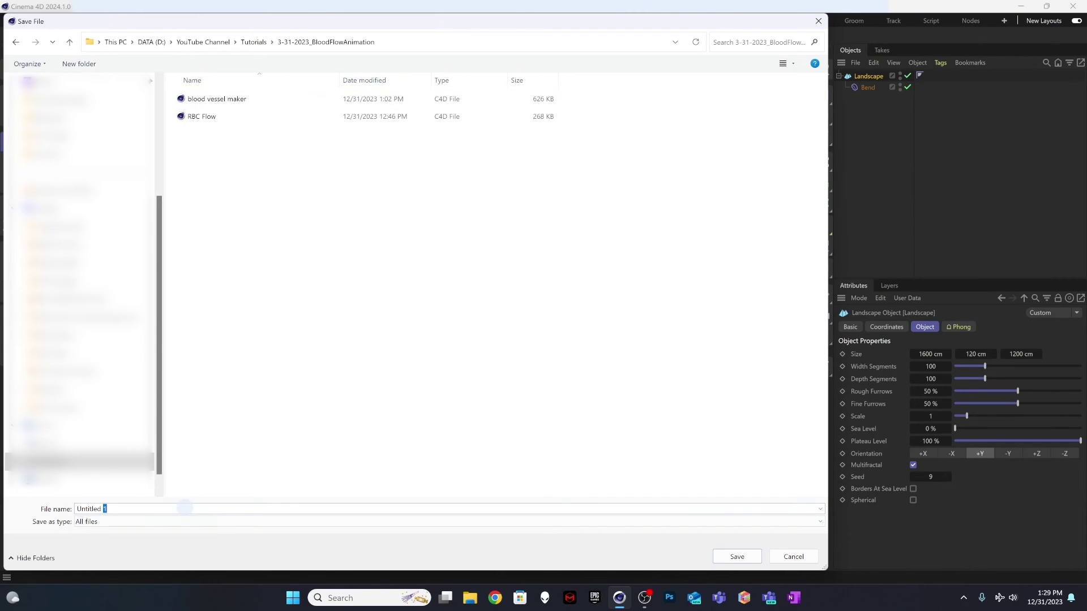
{"action": "left_click_drag", "start_coordinate": [185, 508], "coordinate": [70, 514]}
{"action": "type", "text": "BloodFlow_demo"}
{"action": "left_click", "coordinate": [752, 558]}
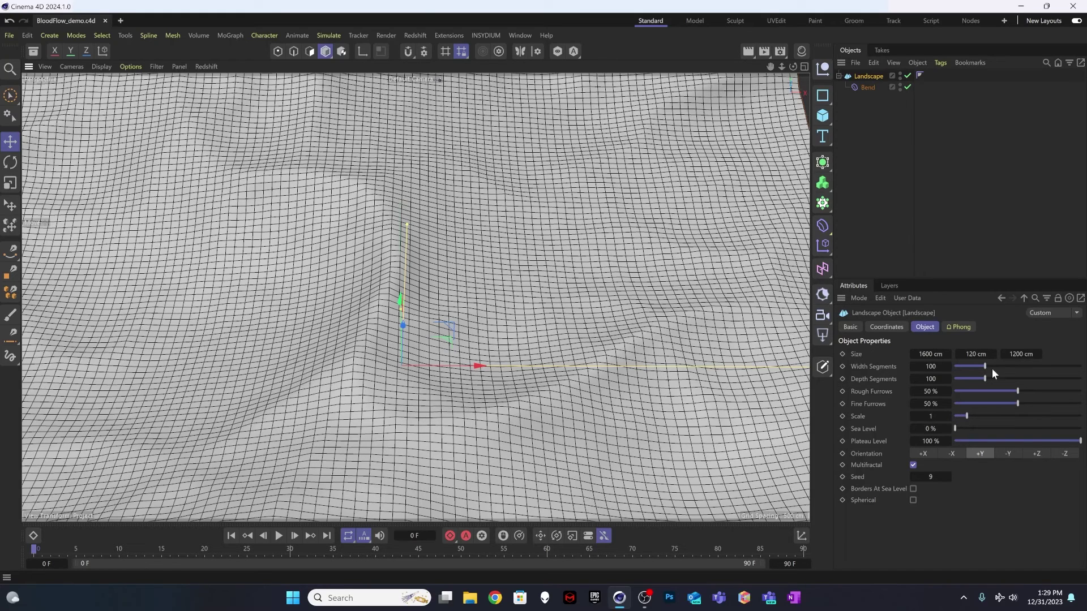
{"action": "left_click", "coordinate": [855, 124]}
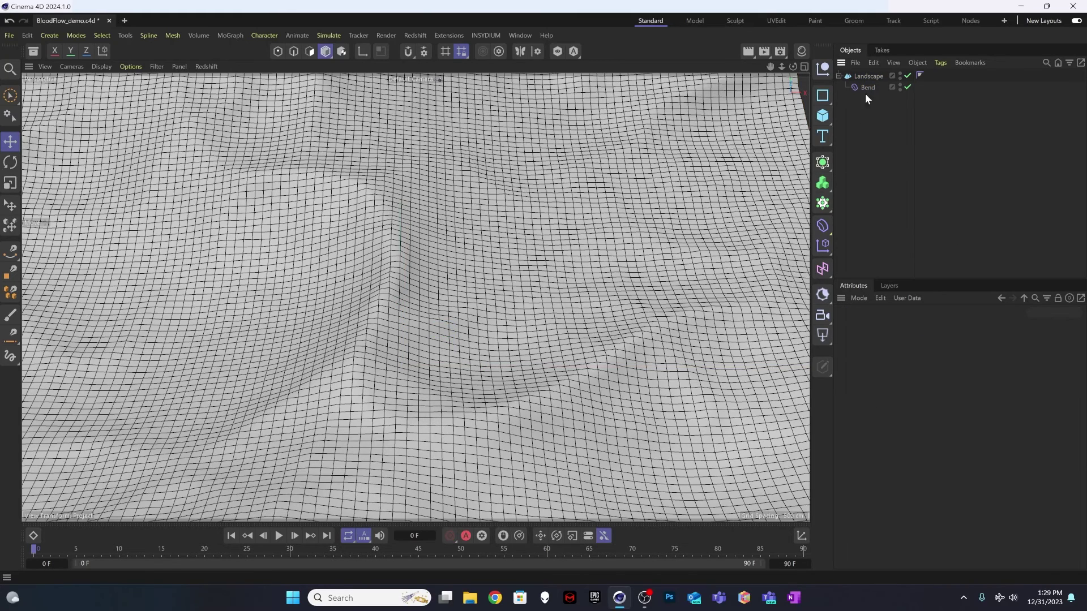
{"action": "left_click", "coordinate": [868, 77]}
{"action": "left_click", "coordinate": [862, 144]}
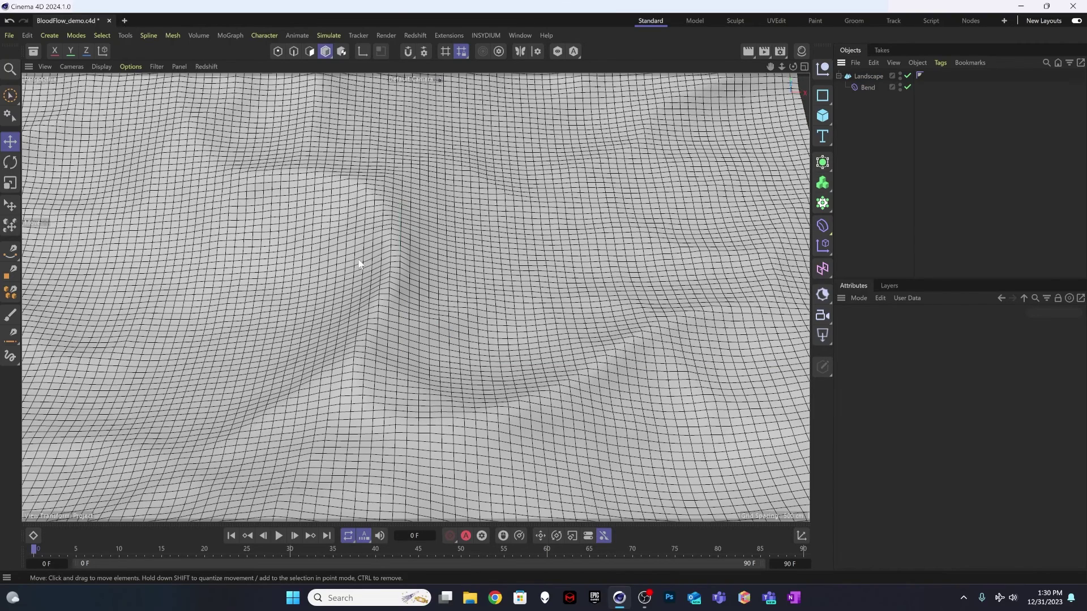
Activate the Spline Pen and enable snapping with spline snap added to point snap
{"action": "mouse_move", "coordinate": [409, 271]}
{"action": "left_mouse_down", "text": "alt"}
{"action": "mouse_move", "coordinate": [413, 258]}
{"action": "mouse_move", "coordinate": [405, 294]}
{"action": "mouse_move", "coordinate": [427, 271]}
{"action": "mouse_move", "coordinate": [372, 280]}
{"action": "mouse_move", "coordinate": [376, 296]}
{"action": "mouse_move", "coordinate": [411, 276]}
{"action": "left_mouse_up", "text": "alt"}
{"action": "mouse_move", "coordinate": [385, 310]}
{"action": "left_mouse_down", "text": "alt"}
{"action": "mouse_move", "coordinate": [381, 322]}
{"action": "mouse_move", "coordinate": [389, 301]}
{"action": "left_mouse_up", "text": "alt"}
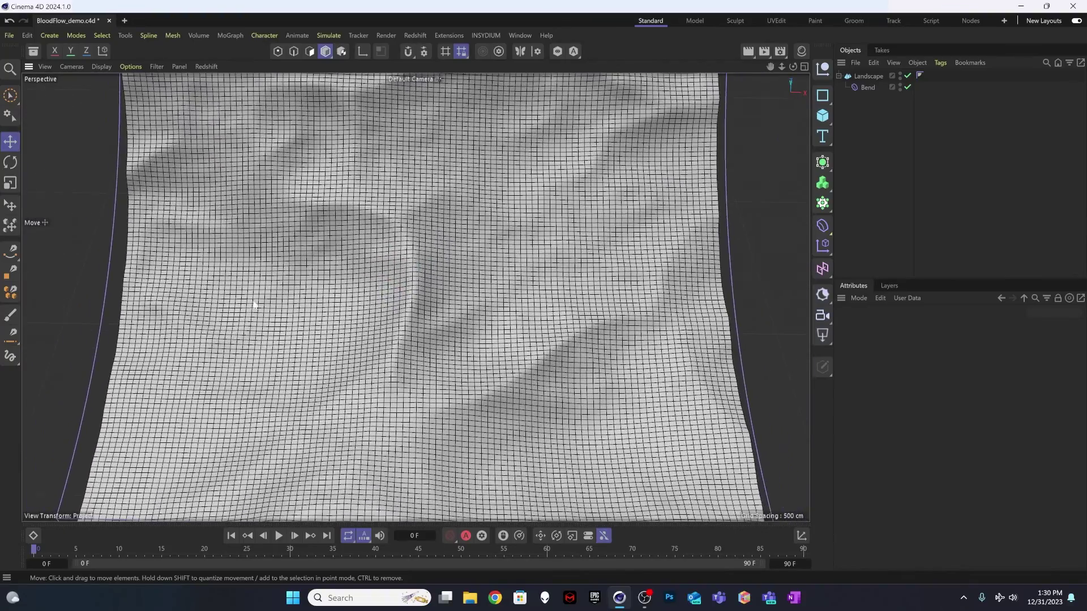
{"action": "right_click_drag", "start_coordinate": [253, 302], "coordinate": [246, 300], "text": "alt"}
{"action": "left_click_drag", "start_coordinate": [18, 250], "coordinate": [61, 276]}
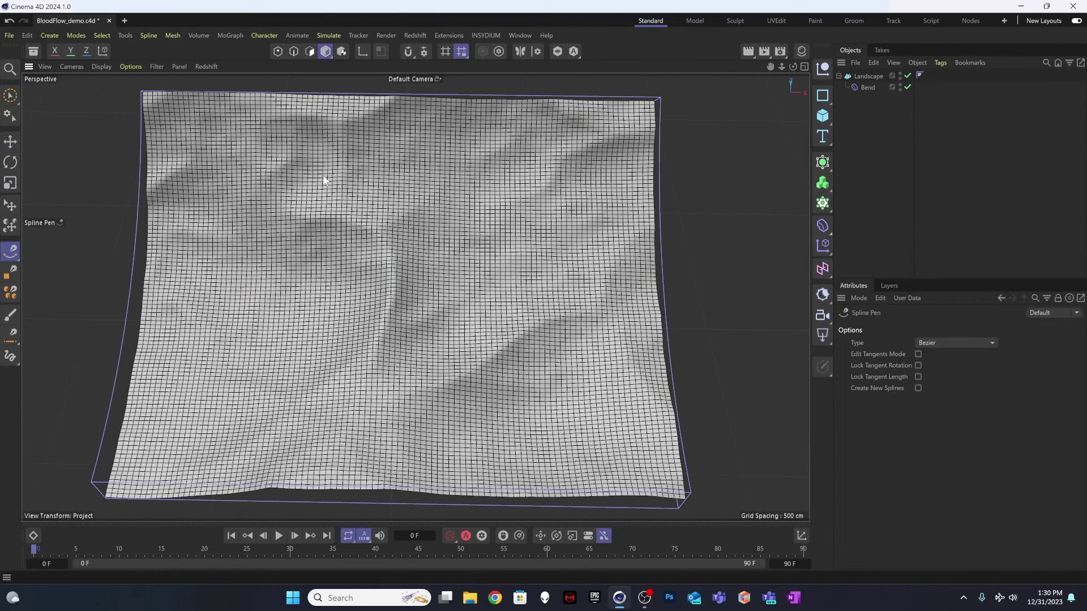
{"action": "left_click", "coordinate": [423, 51]}
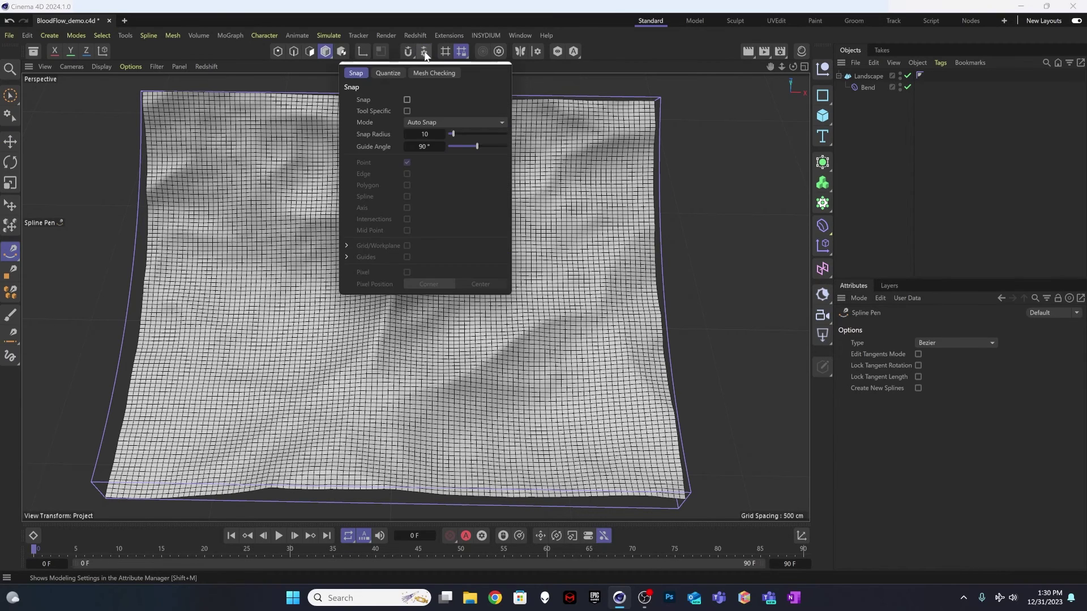
{"action": "left_click", "coordinate": [406, 100]}
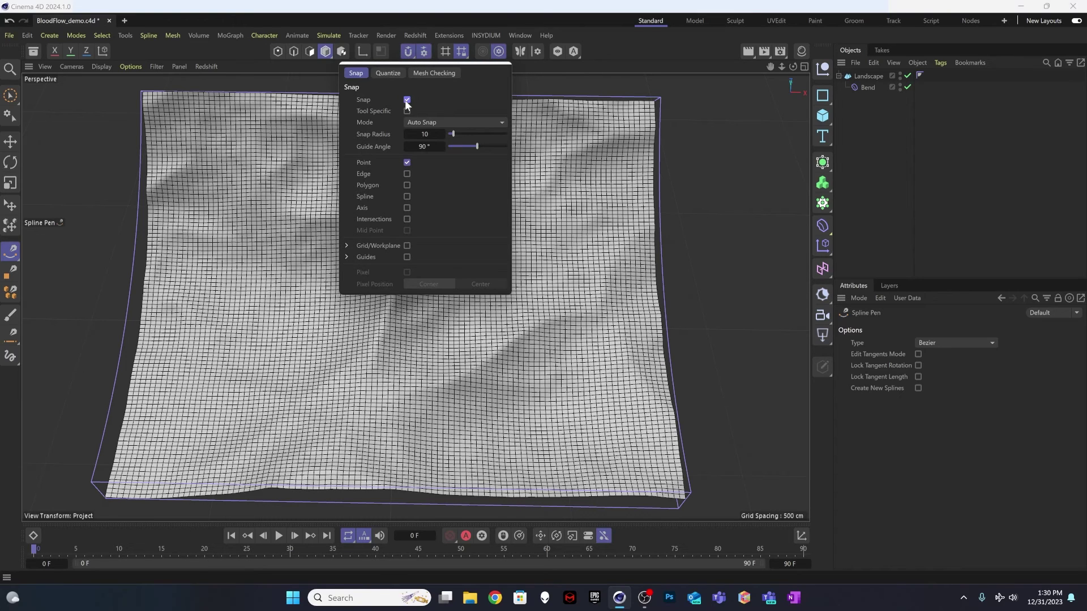
{"action": "left_click", "coordinate": [407, 196]}
Draw a nine-point Bezier spline snapped to the landscape, from its front edge along the central ridge and curving to the back edge
{"action": "left_click_drag", "start_coordinate": [320, 428], "coordinate": [158, 351], "text": "alt"}
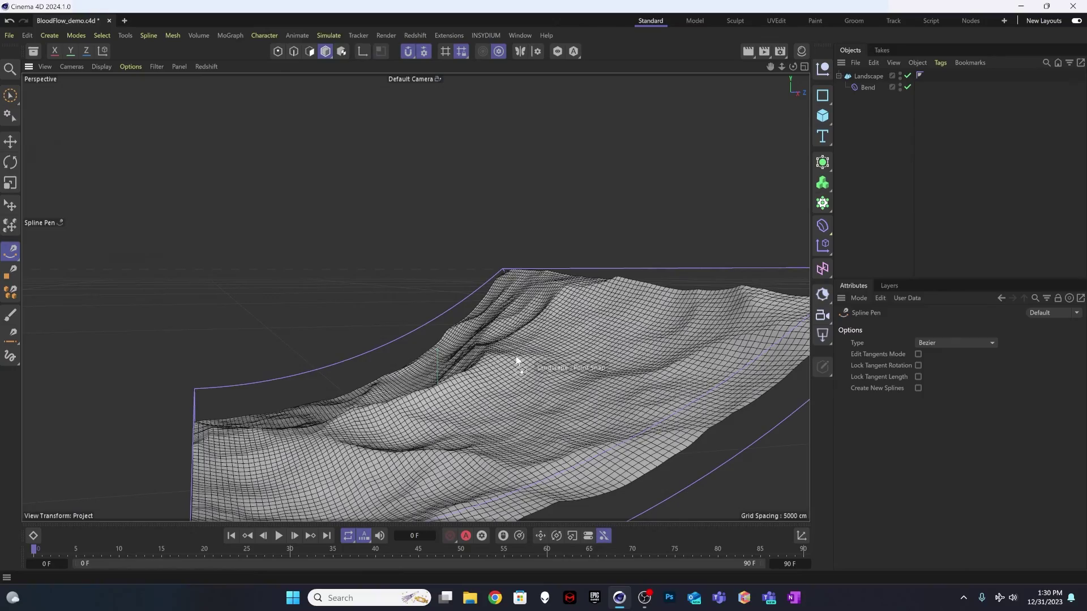
{"action": "left_click_drag", "start_coordinate": [510, 357], "coordinate": [442, 347], "text": "alt"}
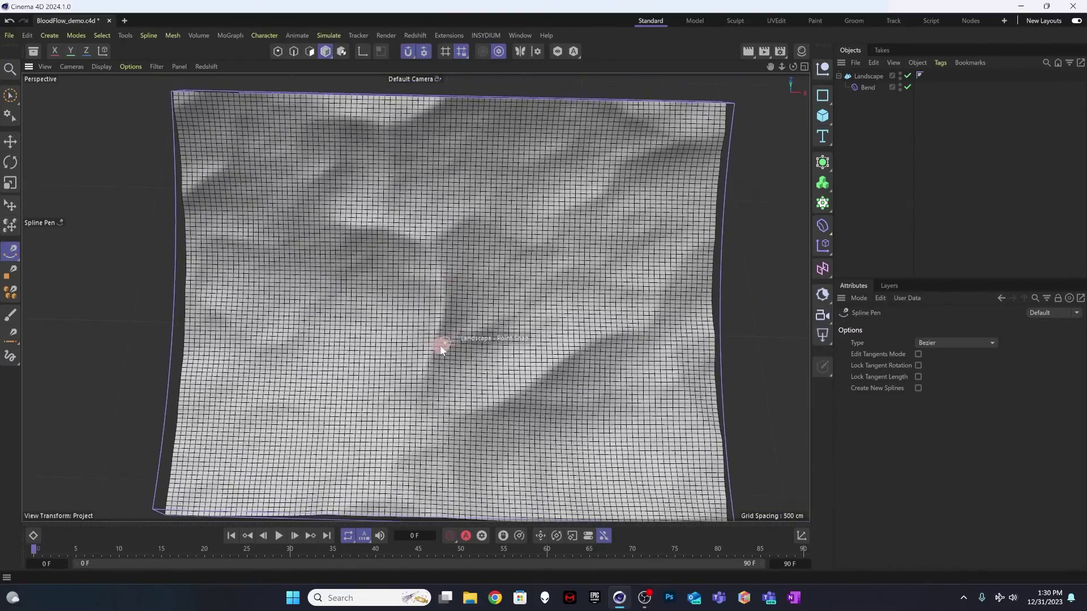
{"action": "left_click", "coordinate": [315, 513]}
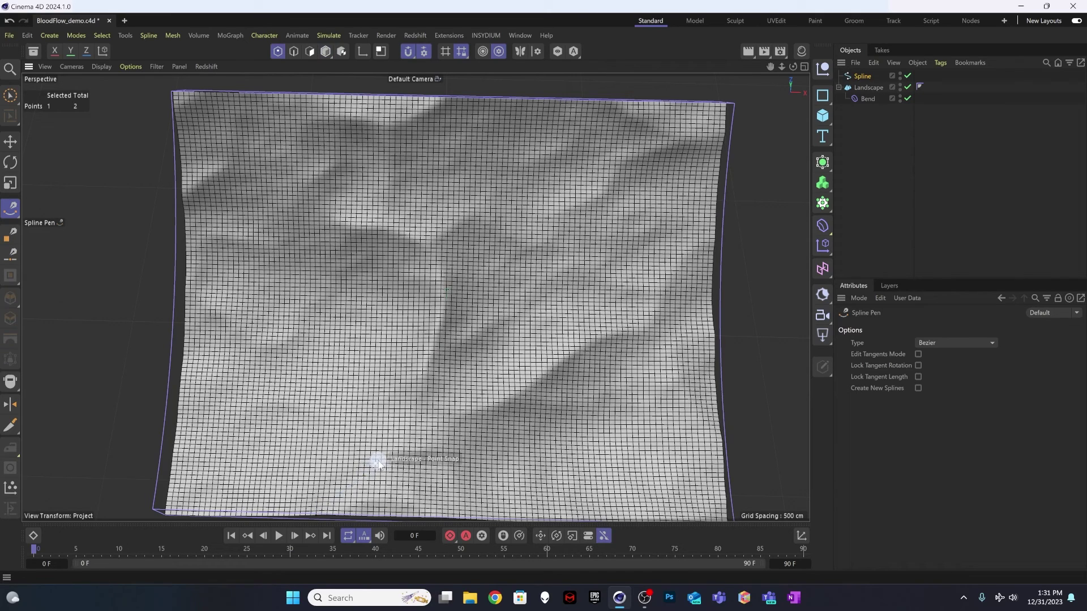
{"action": "left_click", "coordinate": [416, 395]}
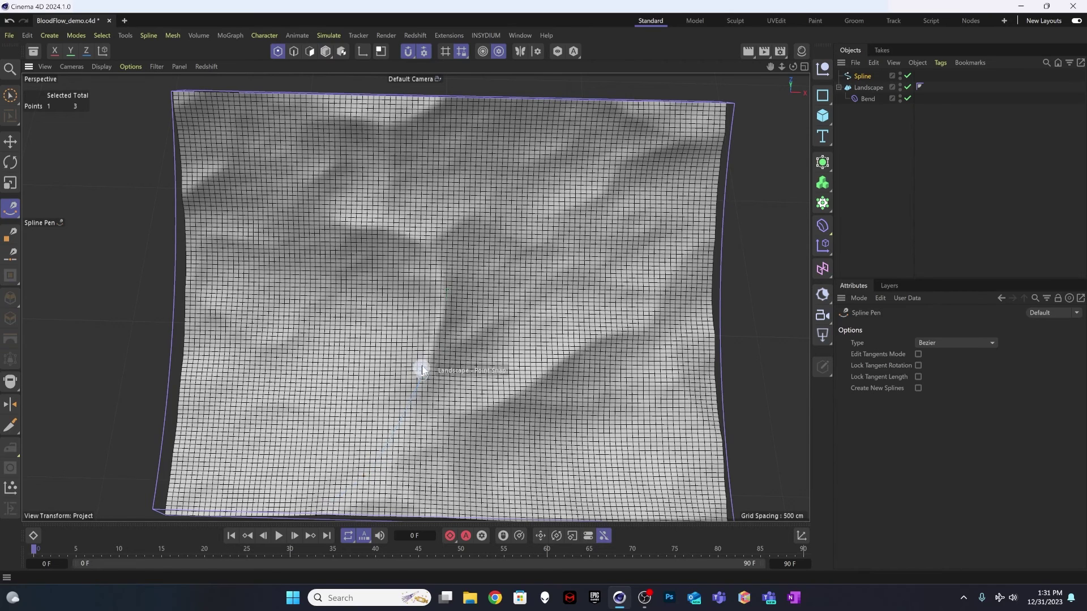
{"action": "left_click", "coordinate": [423, 254]}
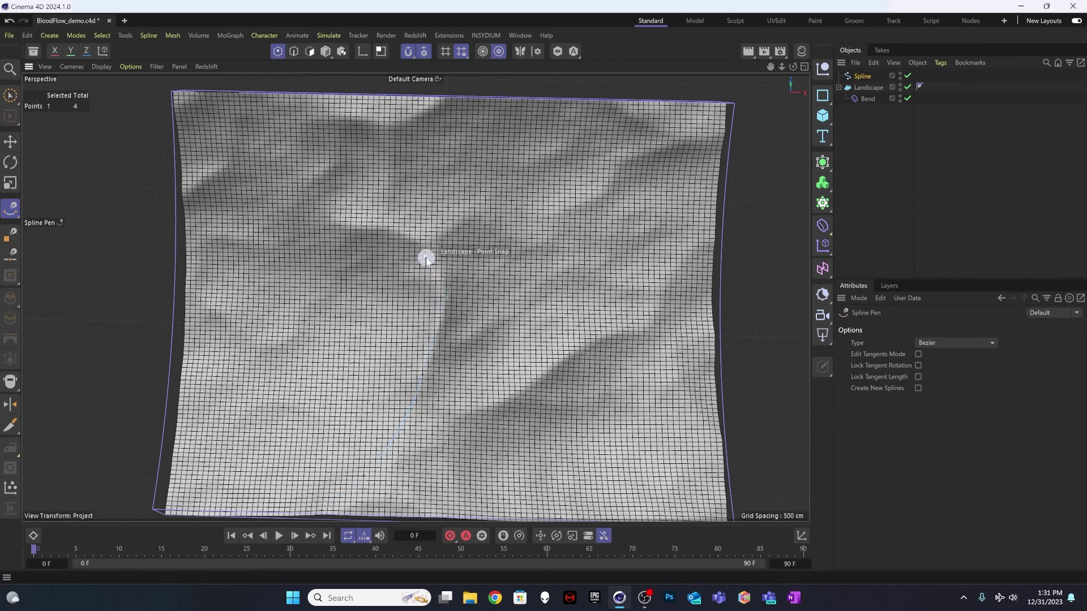
{"action": "left_click", "coordinate": [378, 231]}
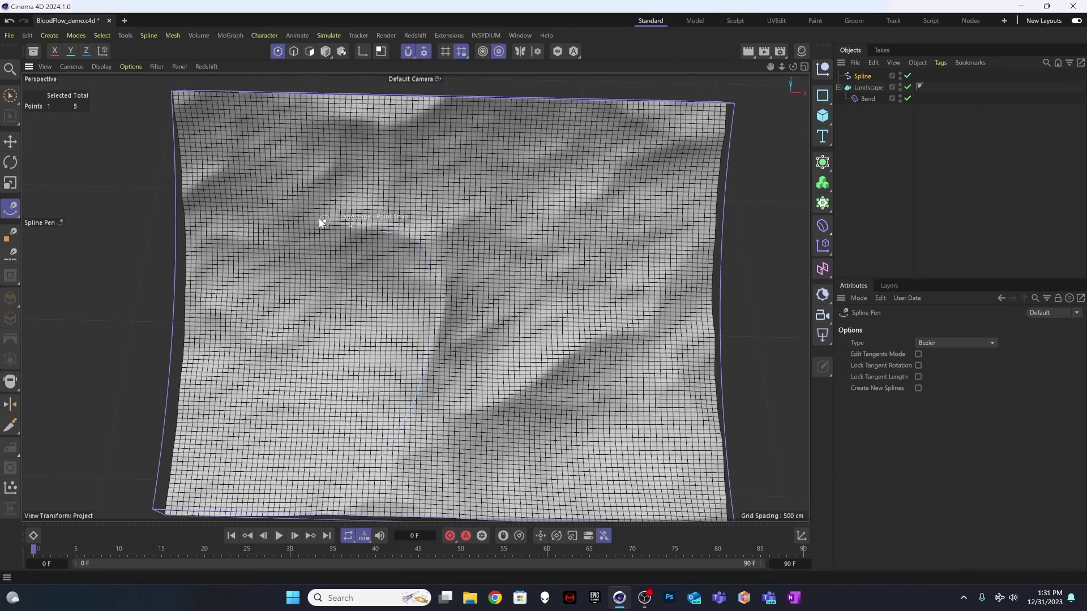
{"action": "left_click_drag", "start_coordinate": [317, 202], "coordinate": [323, 111]}
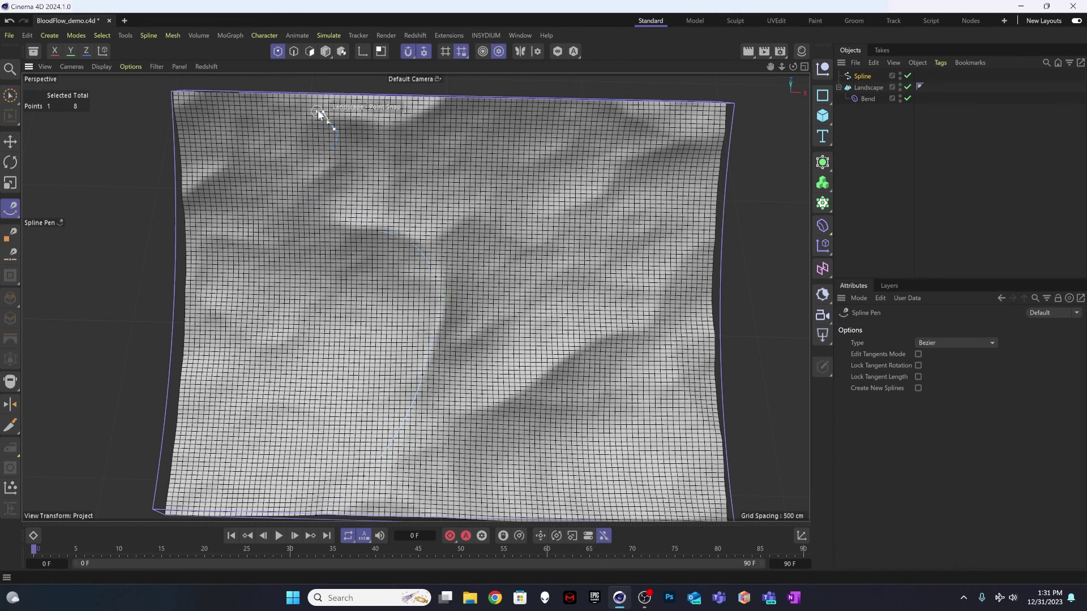
{"action": "left_click", "coordinate": [274, 92]}
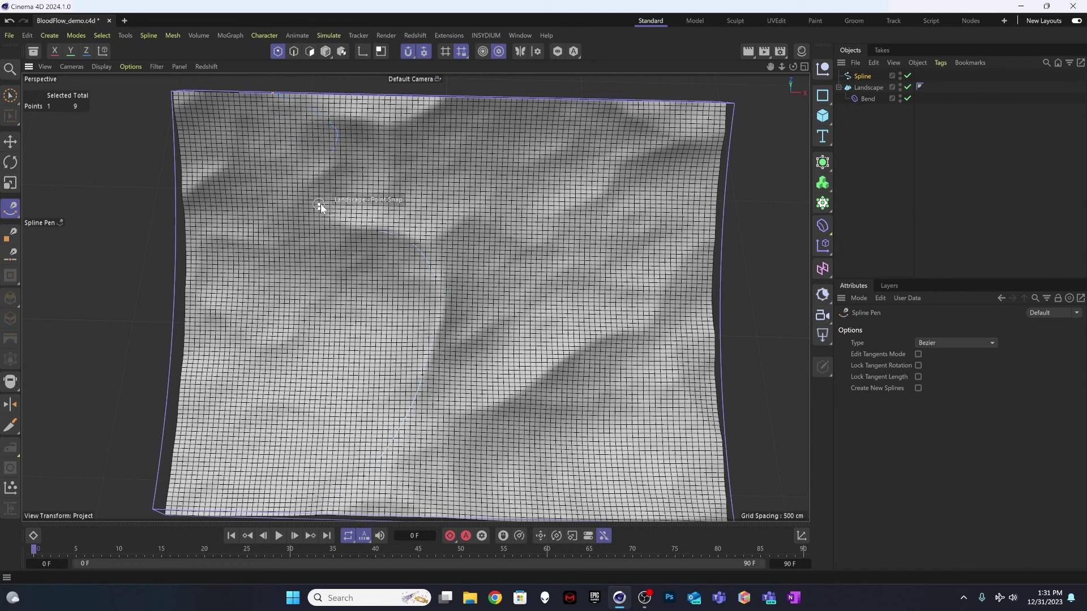
{"action": "key", "text": "e"}
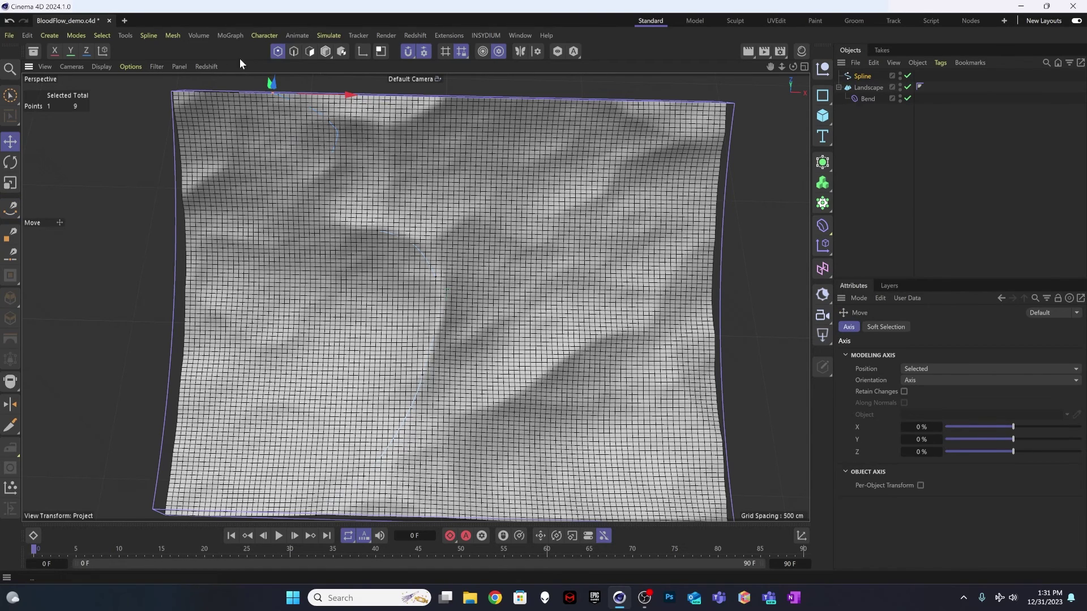
{"action": "left_click", "coordinate": [762, 224]}
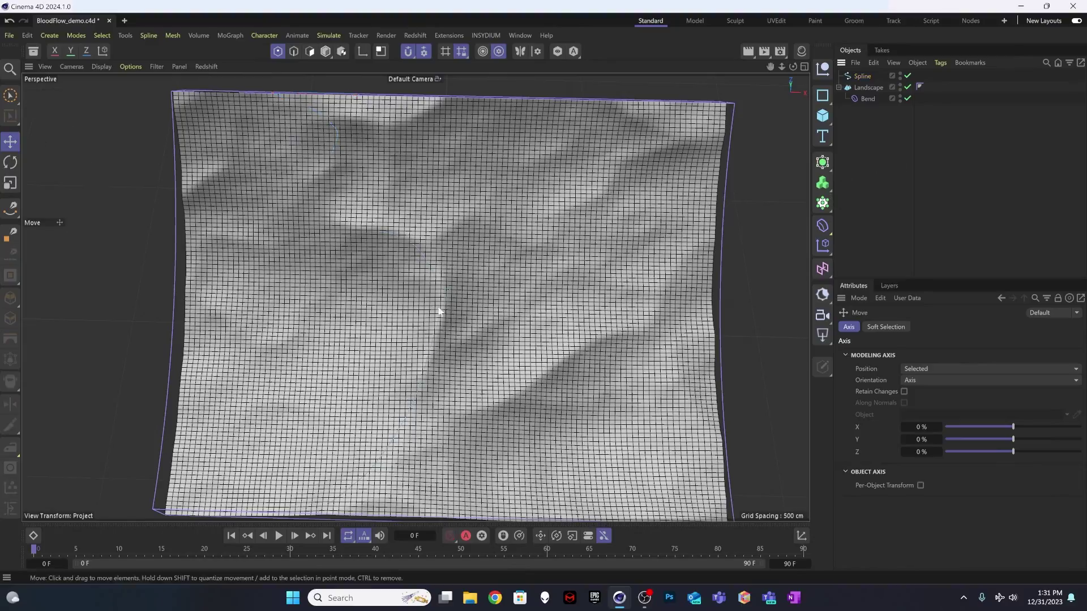
Turn on X-Ray for the Landscape object and deselect it
{"action": "left_click_drag", "start_coordinate": [443, 313], "coordinate": [399, 300], "text": "alt"}
{"action": "scroll", "coordinate": [435, 265], "scroll_direction": "up", "scroll_amount": 6}
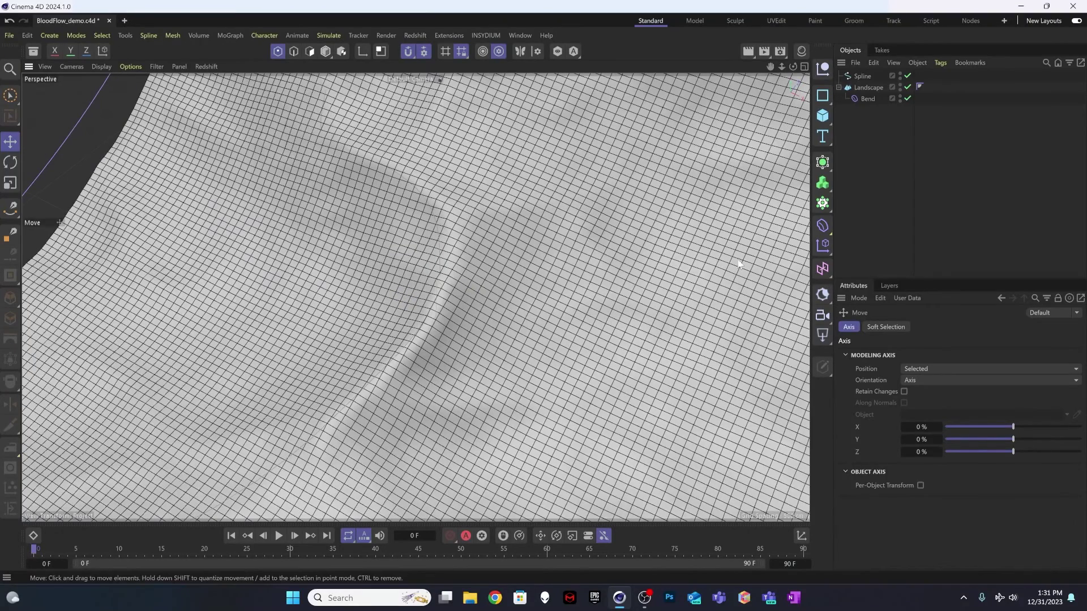
{"action": "left_click", "coordinate": [848, 85]}
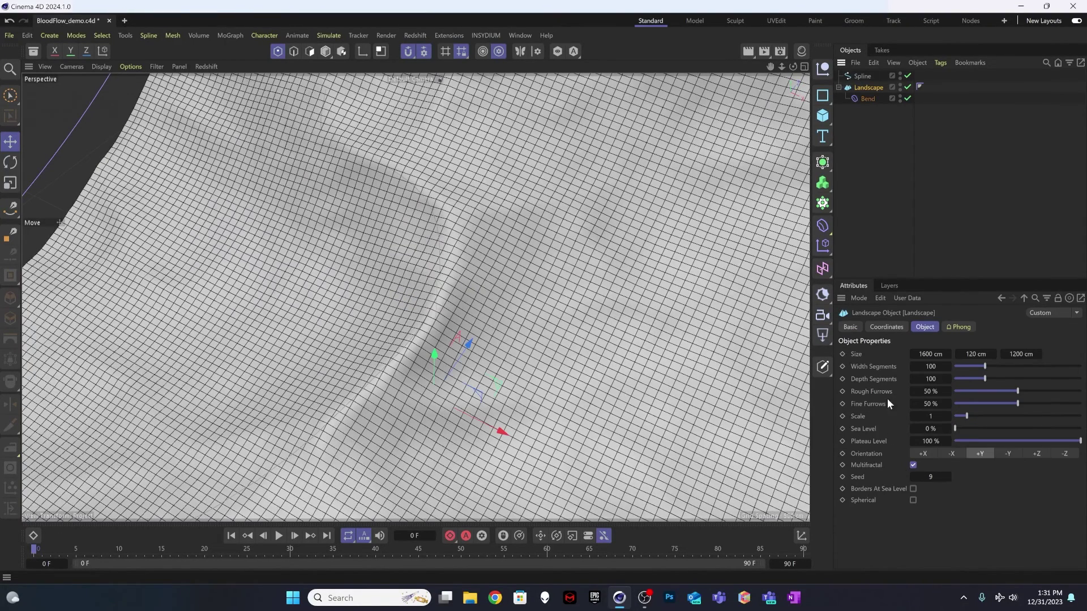
{"action": "left_click", "coordinate": [857, 327]}
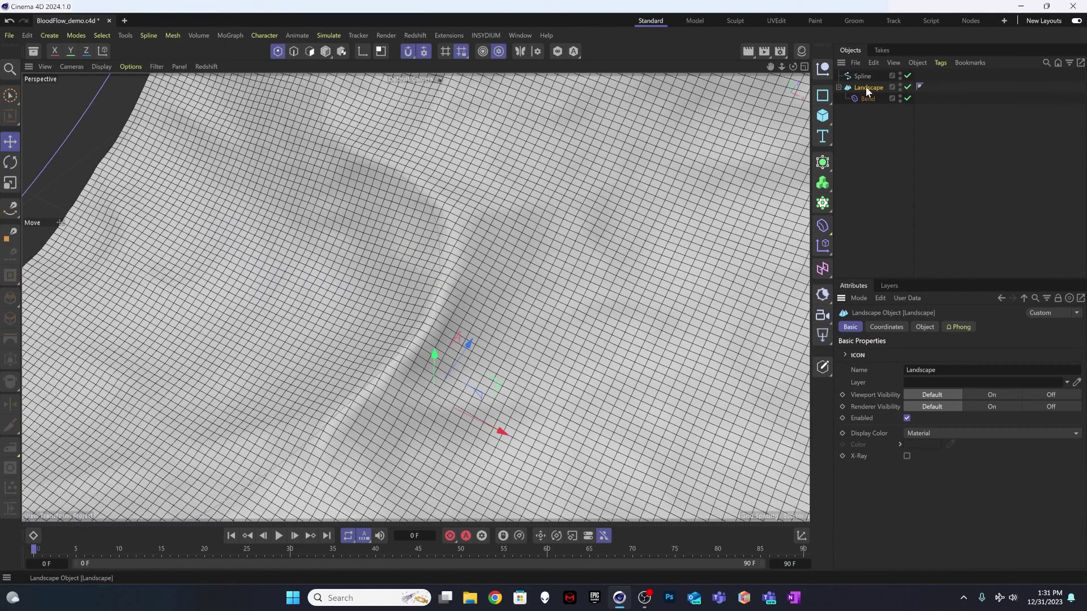
{"action": "left_click", "coordinate": [906, 456]}
{"action": "left_click_drag", "start_coordinate": [485, 355], "coordinate": [420, 312], "text": "alt"}
{"action": "left_click", "coordinate": [874, 134]}
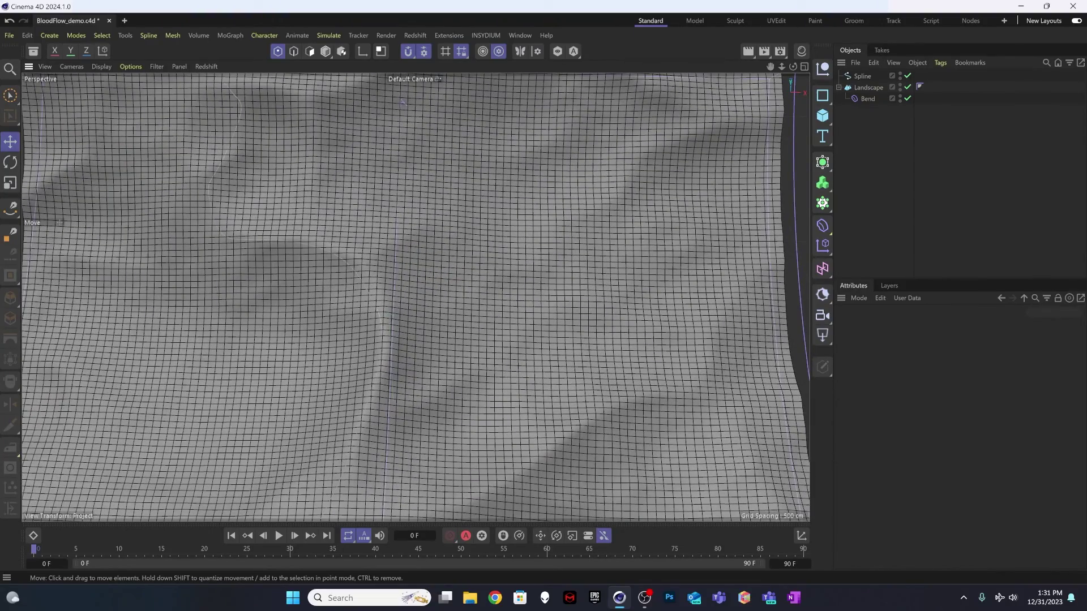
Draw a seven-point spline that branches off the first spline at the central ridge and winds across the landscape to its back right corner
{"action": "left_click", "coordinate": [10, 208]}
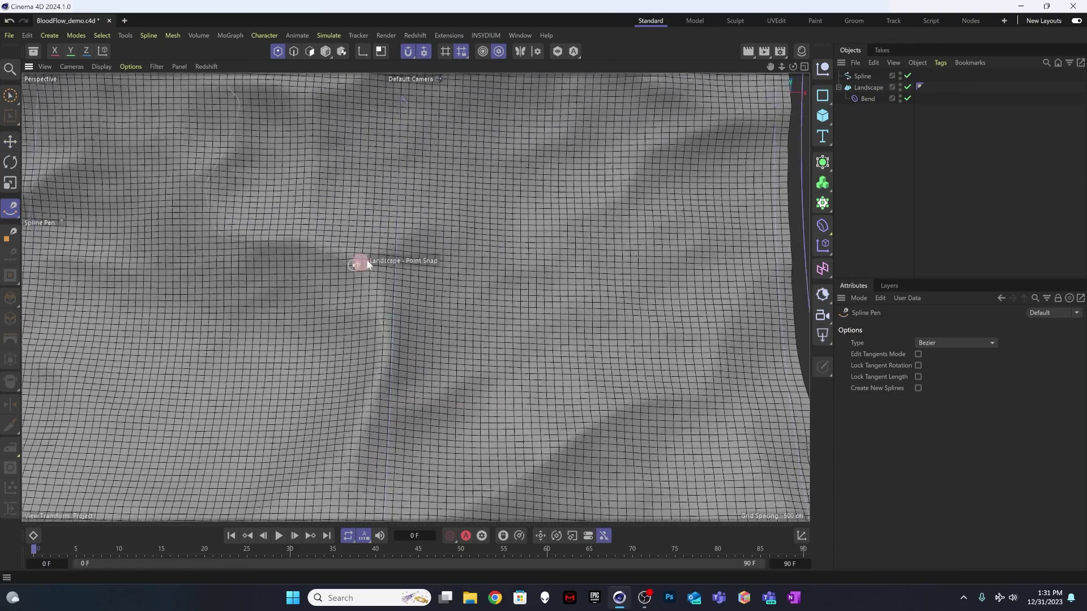
{"action": "scroll", "coordinate": [367, 264], "scroll_direction": "up", "scroll_amount": 5}
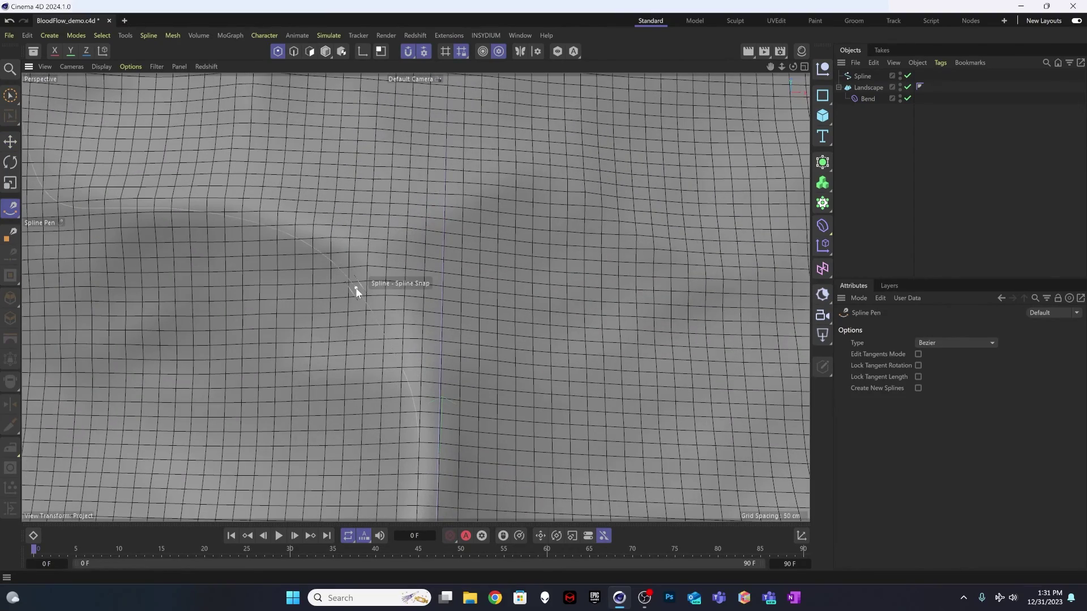
{"action": "left_click_drag", "start_coordinate": [356, 289], "coordinate": [382, 257]}
{"action": "scroll", "coordinate": [505, 205], "scroll_direction": "down", "scroll_amount": 6}
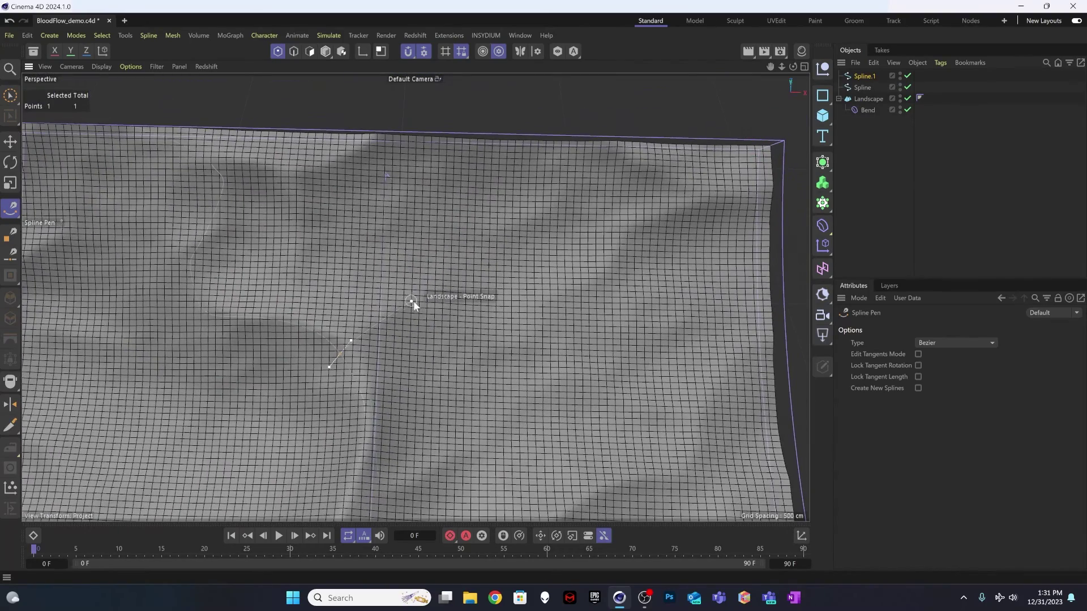
{"action": "left_click_drag", "start_coordinate": [414, 300], "coordinate": [504, 324]}
{"action": "key", "text": "ctrl+z"}
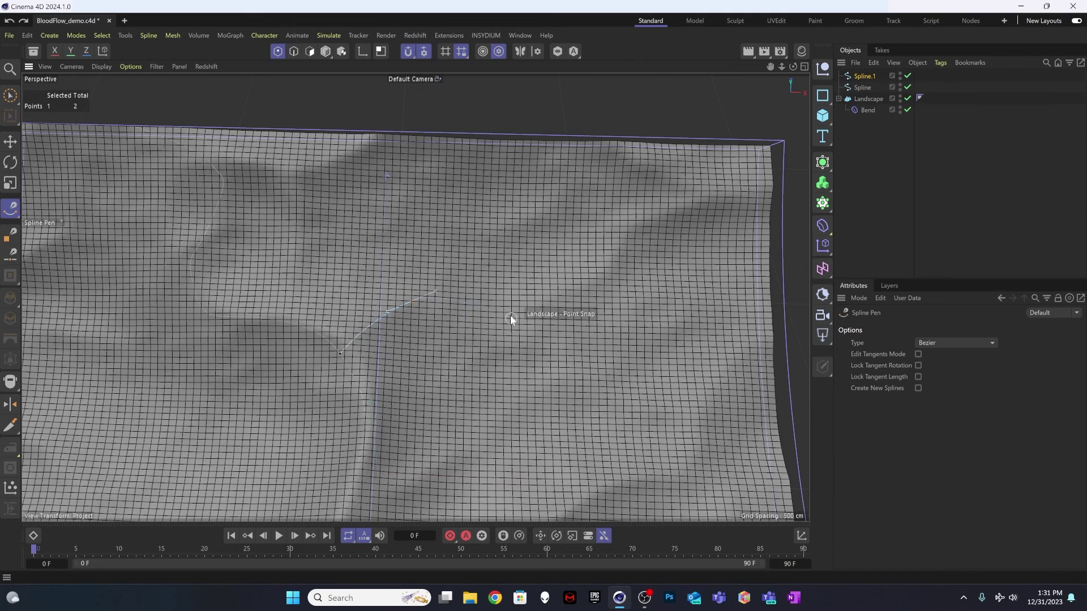
{"action": "left_click", "coordinate": [504, 345]}
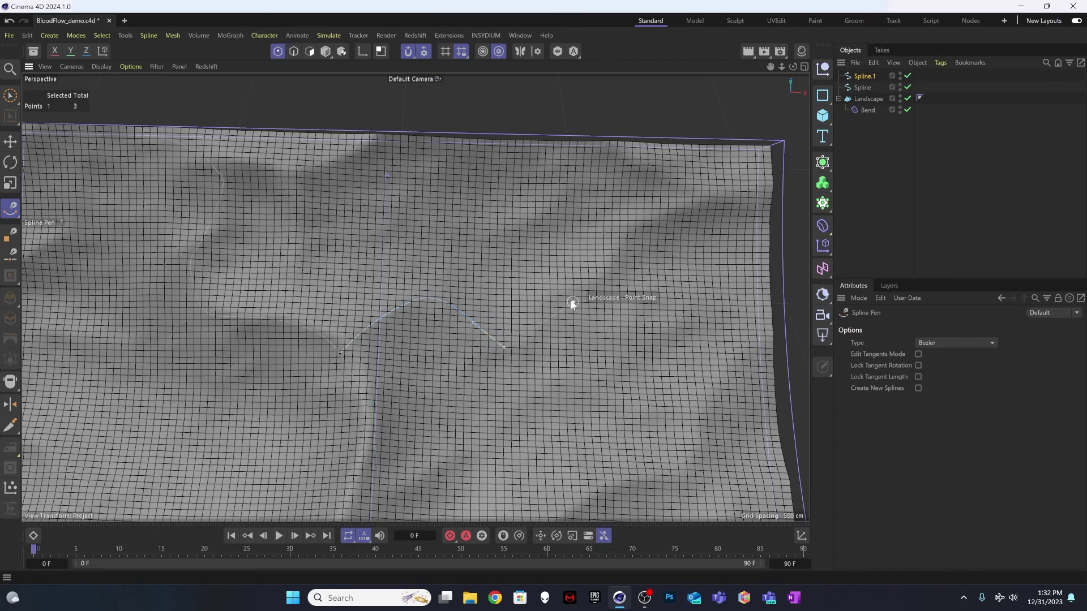
{"action": "left_click", "coordinate": [604, 273]}
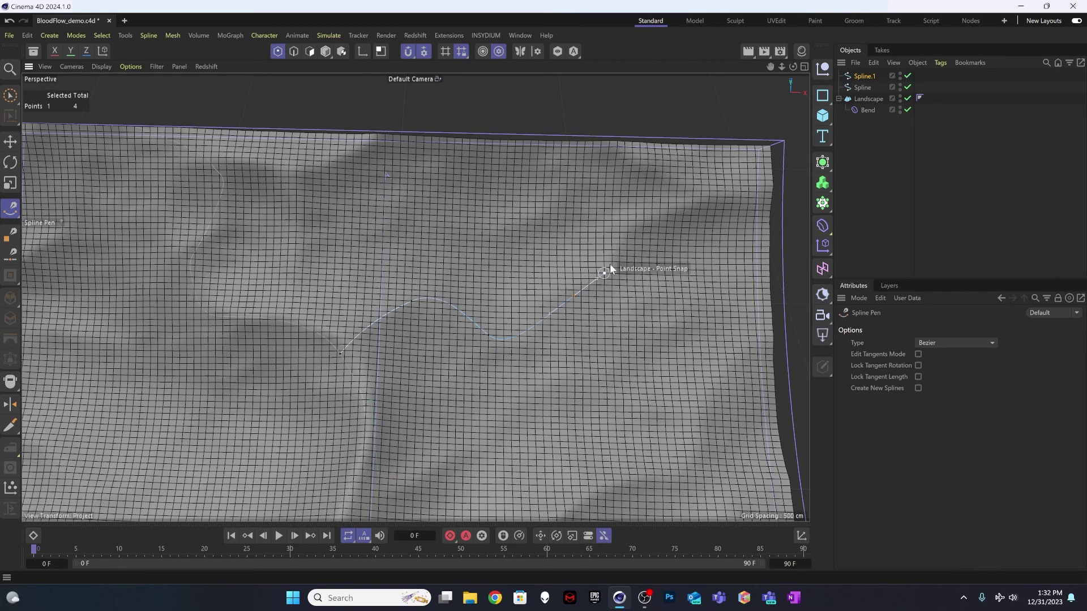
{"action": "left_click", "coordinate": [627, 230]}
{"action": "left_click", "coordinate": [701, 202]}
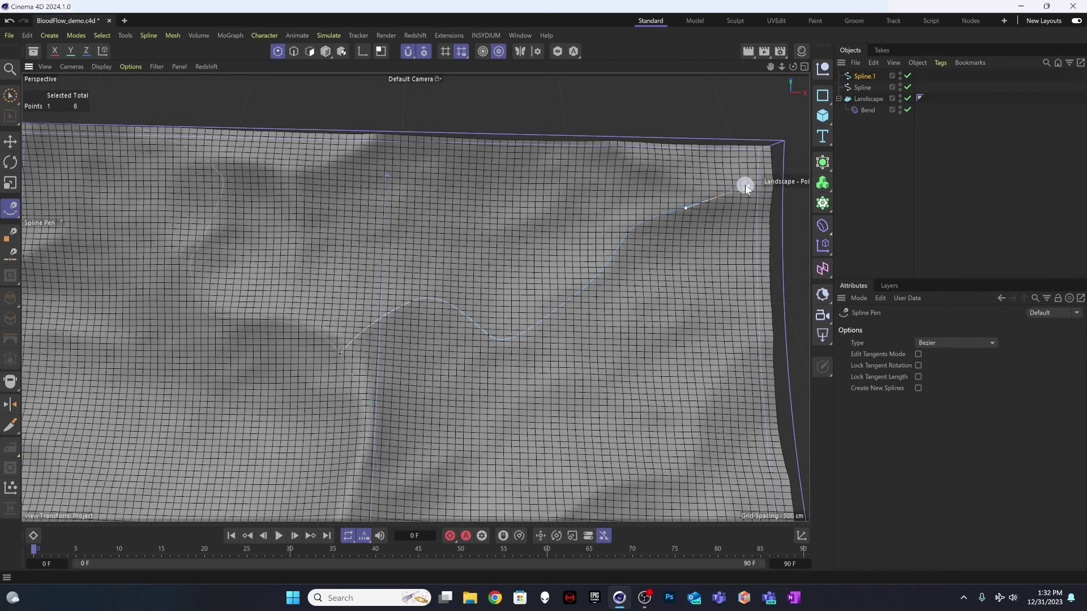
{"action": "left_click", "coordinate": [776, 145]}
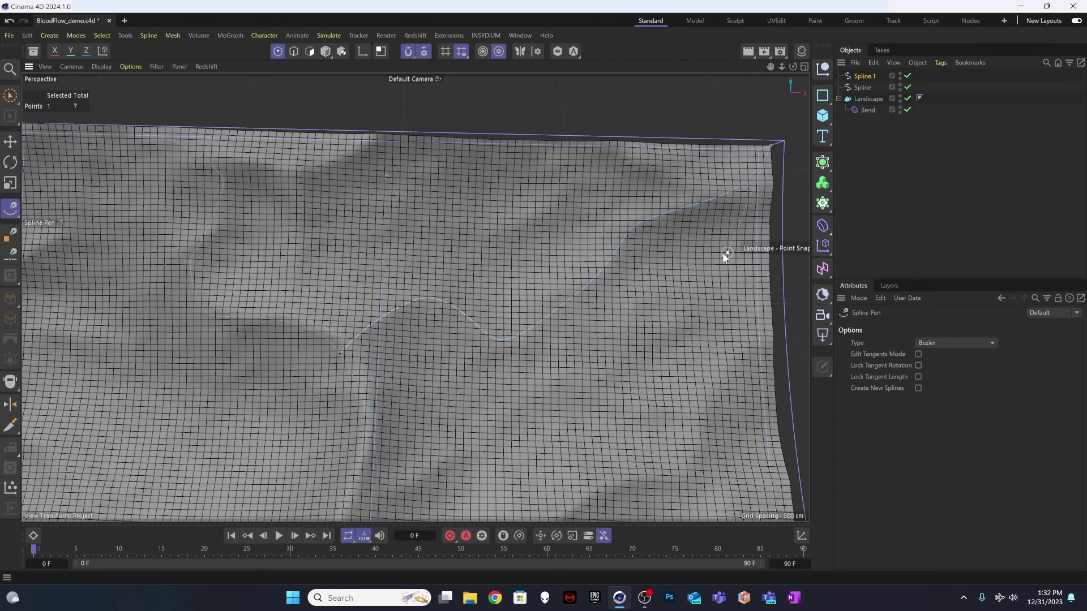
{"action": "key", "text": "e"}
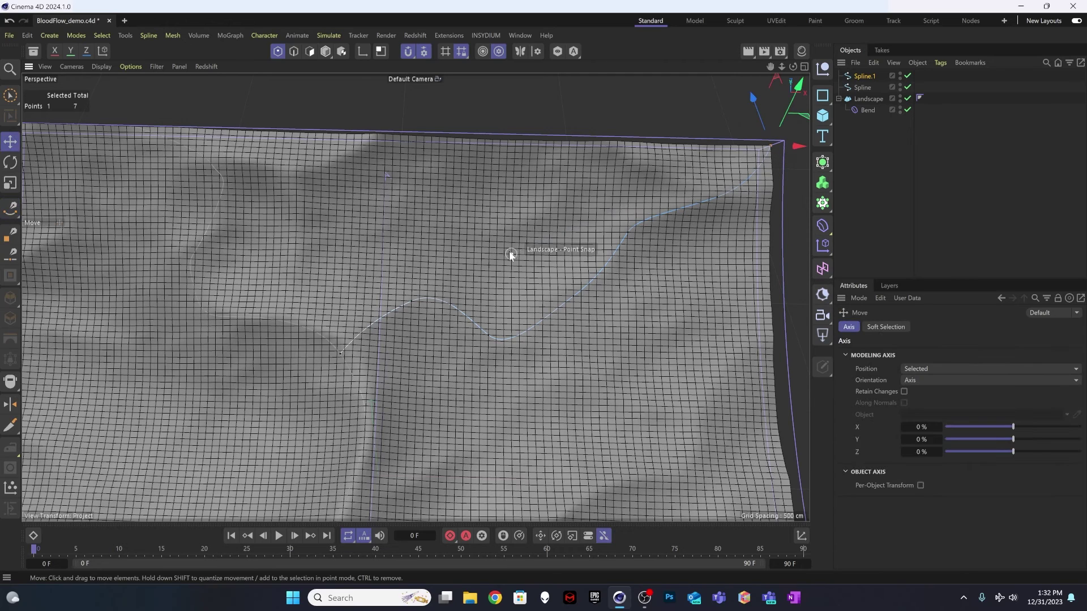
{"action": "left_click", "coordinate": [933, 199]}
{"action": "left_click_drag", "start_coordinate": [463, 335], "coordinate": [305, 312], "text": "alt"}
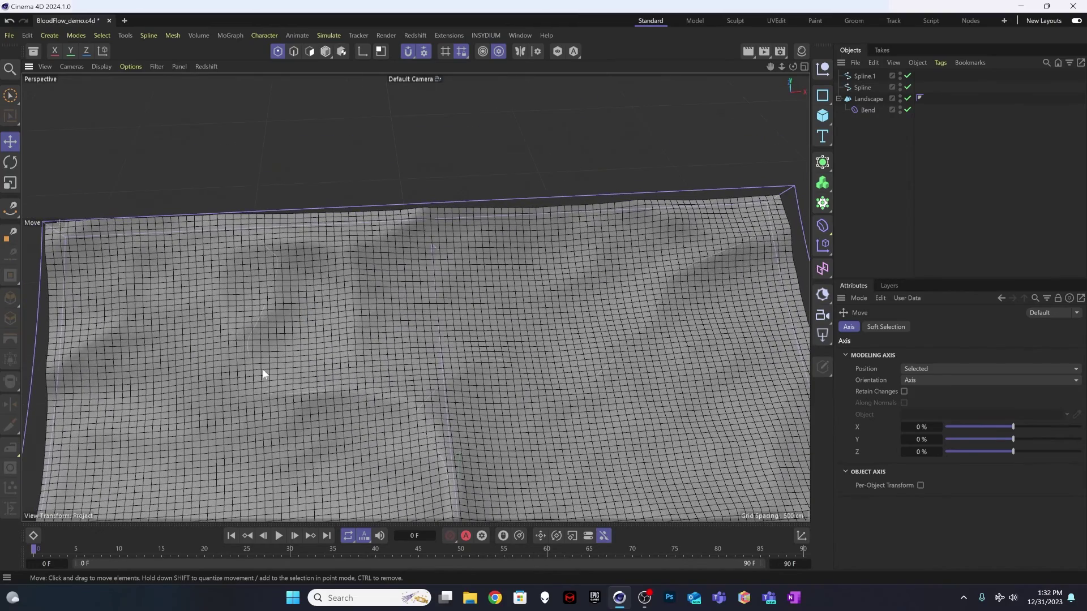
{"action": "left_click_drag", "start_coordinate": [259, 338], "coordinate": [288, 358], "text": "alt"}
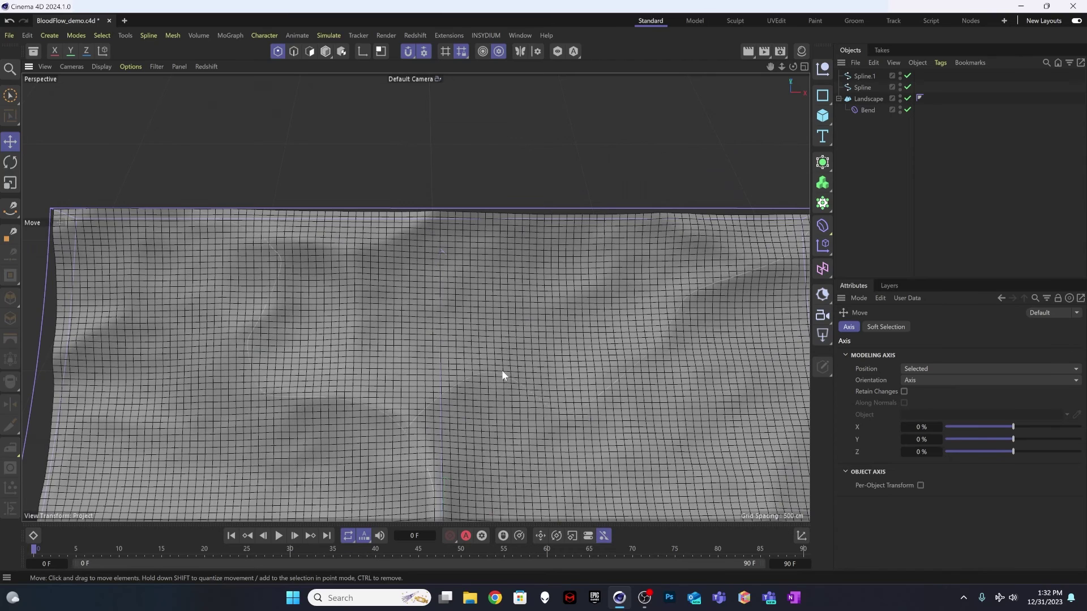
Draw a three-point Bezier spline snapped to the landscape, branching off the second spline and curving up to the back edge
{"action": "left_click_drag", "start_coordinate": [502, 374], "coordinate": [505, 391], "text": "alt"}
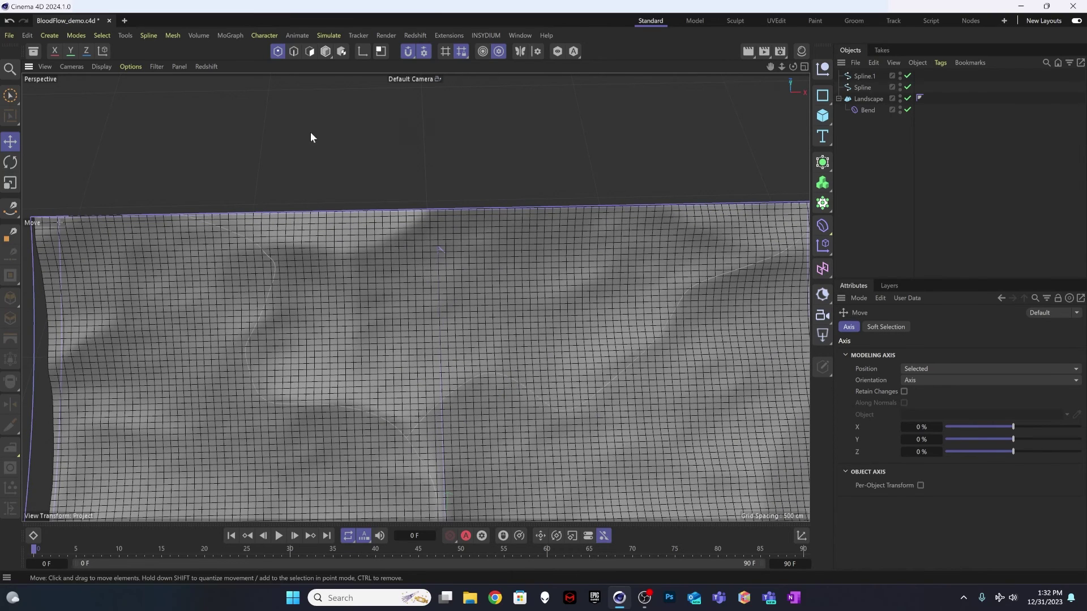
{"action": "left_click", "coordinate": [11, 208]}
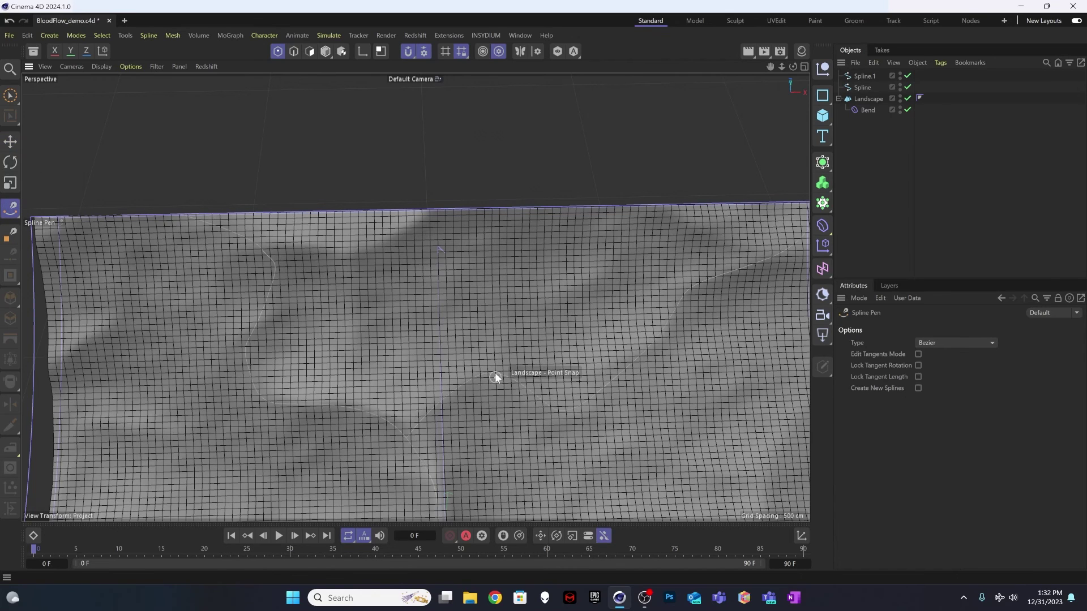
{"action": "scroll", "coordinate": [492, 372], "scroll_direction": "up", "scroll_amount": 5}
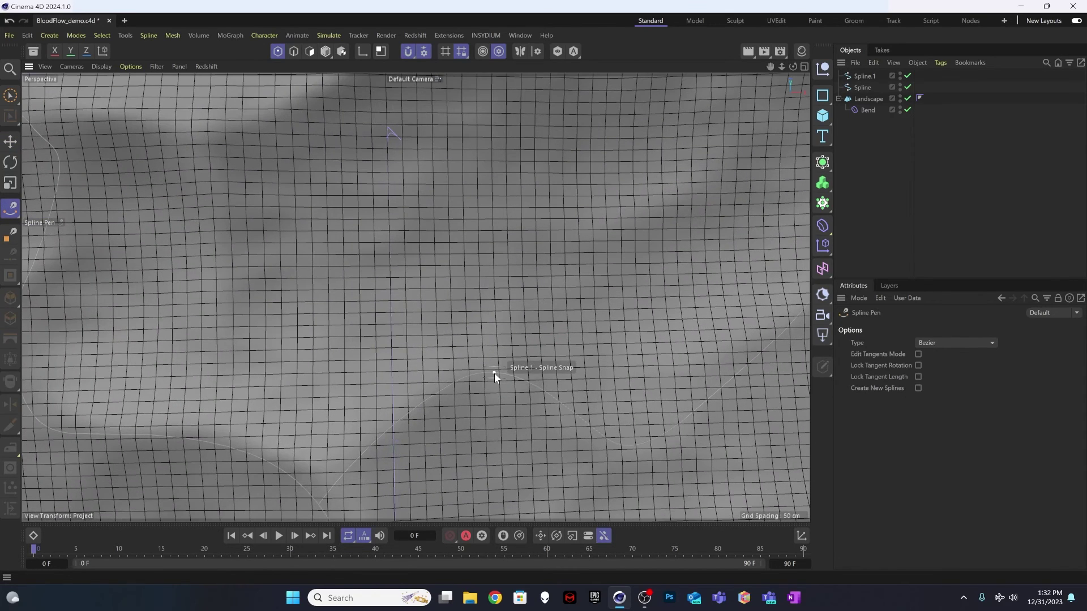
{"action": "left_click", "coordinate": [495, 372]}
{"action": "left_click_drag", "start_coordinate": [503, 369], "coordinate": [511, 338]}
{"action": "scroll", "coordinate": [572, 276], "scroll_direction": "down", "scroll_amount": 8}
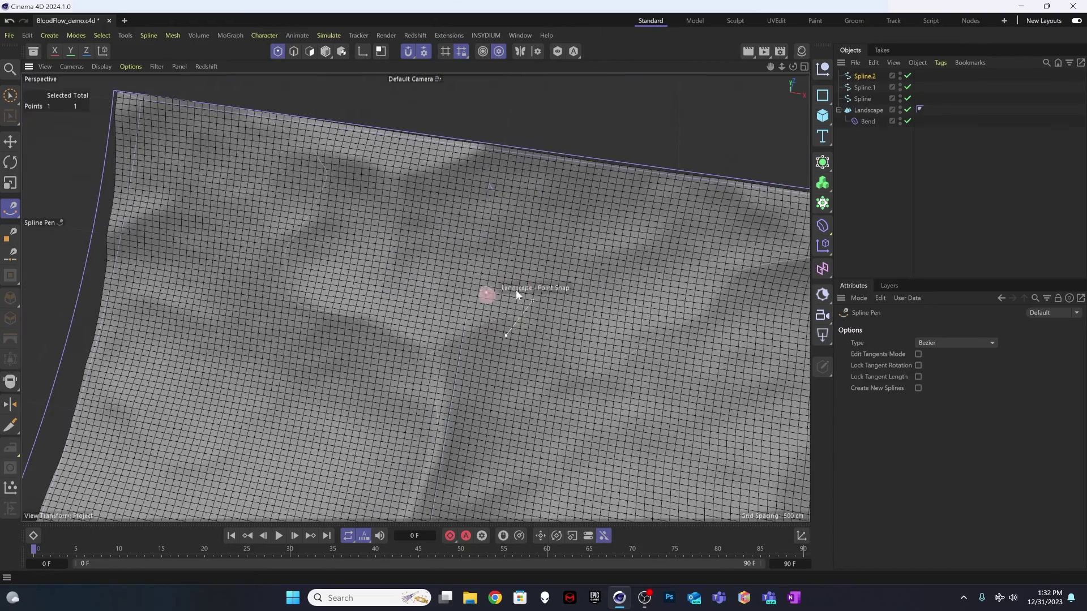
{"action": "left_click_drag", "start_coordinate": [595, 254], "coordinate": [638, 237]}
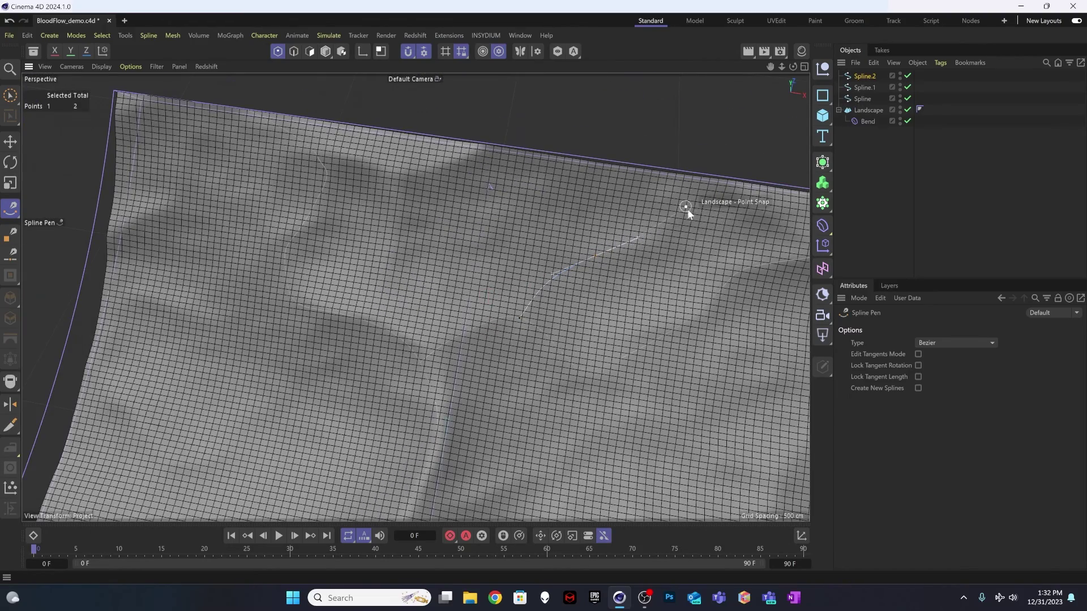
{"action": "left_click", "coordinate": [647, 169]}
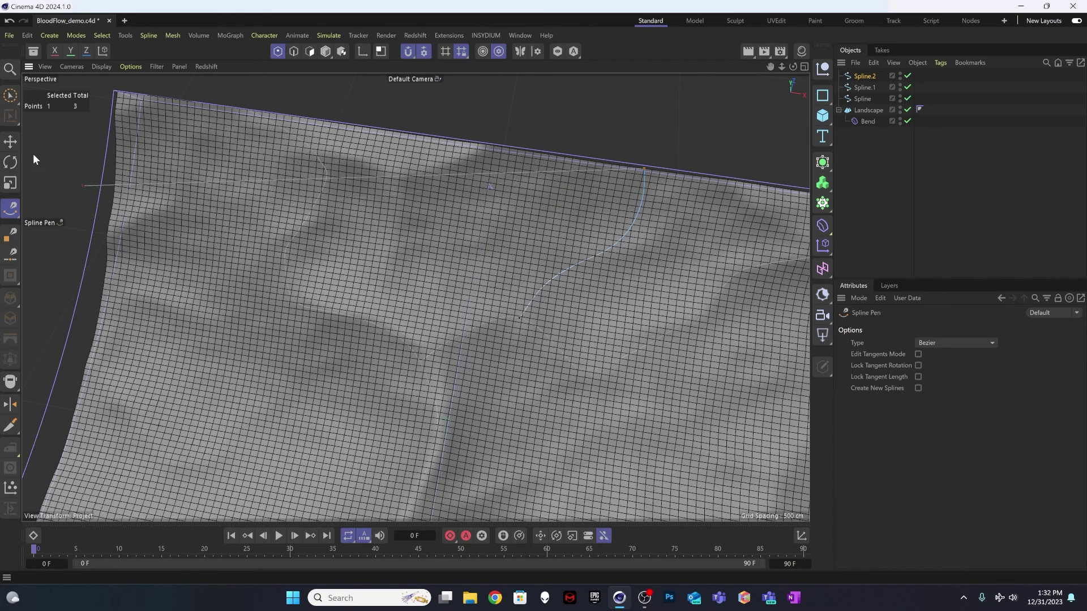
{"action": "left_click", "coordinate": [11, 142]}
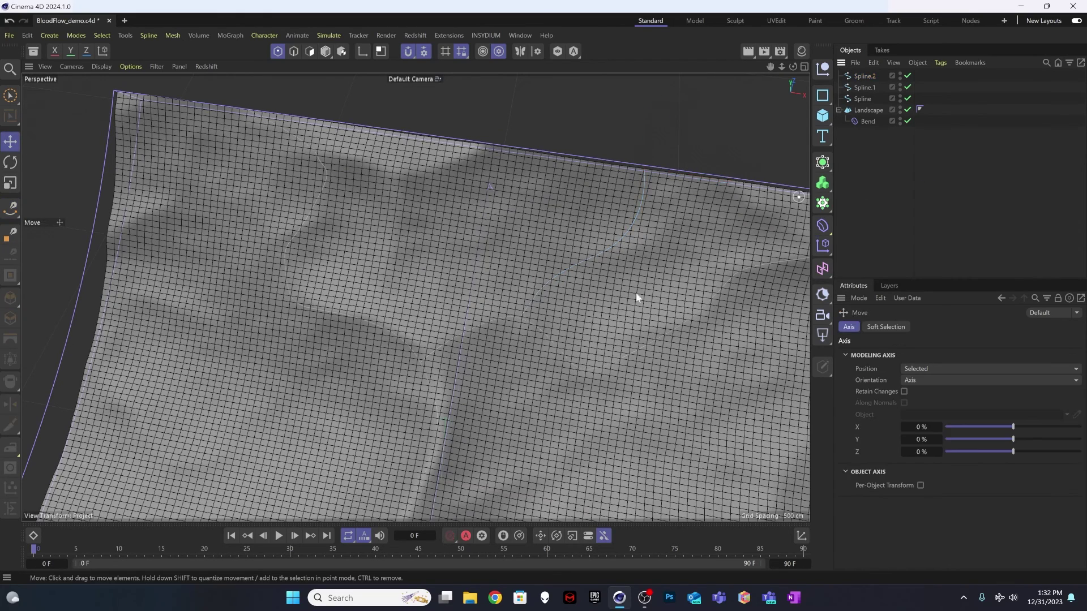
Draw a four-point spline snapped to the landscape, branching off the first spline's bend and curving across to the left edge, and deselect it
{"action": "left_click_drag", "start_coordinate": [637, 293], "coordinate": [519, 365], "text": "alt"}
{"action": "middle_click_drag", "start_coordinate": [519, 365], "coordinate": [495, 297], "text": "alt"}
{"action": "left_click_drag", "start_coordinate": [494, 297], "coordinate": [519, 335], "text": "alt"}
{"action": "right_click_drag", "start_coordinate": [520, 335], "coordinate": [460, 315], "text": "alt"}
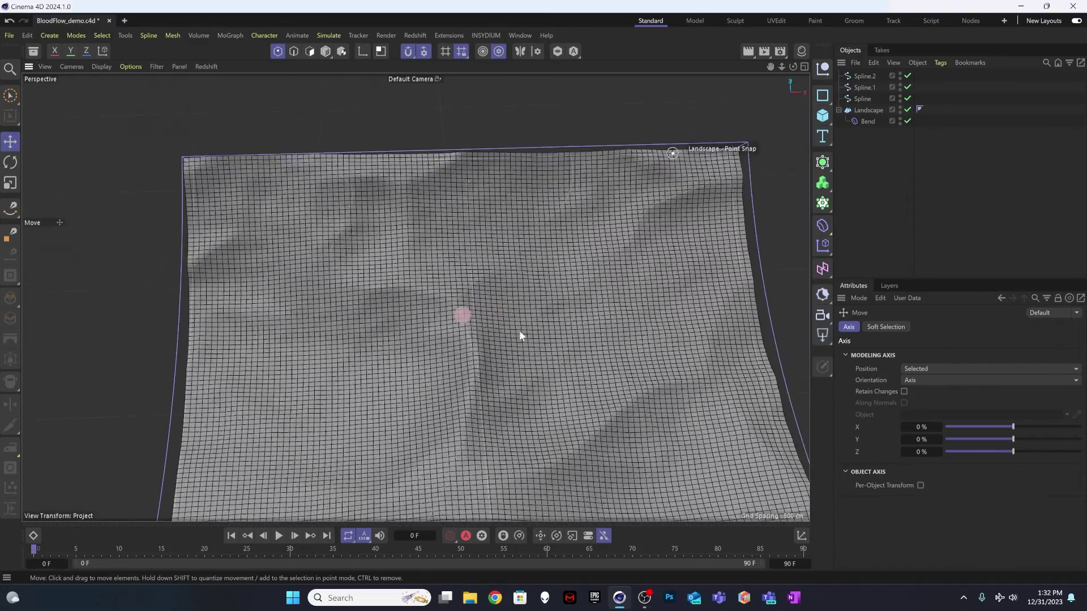
{"action": "left_click_drag", "start_coordinate": [461, 315], "coordinate": [519, 356], "text": "alt"}
{"action": "left_click_drag", "start_coordinate": [457, 338], "coordinate": [442, 300], "text": "alt"}
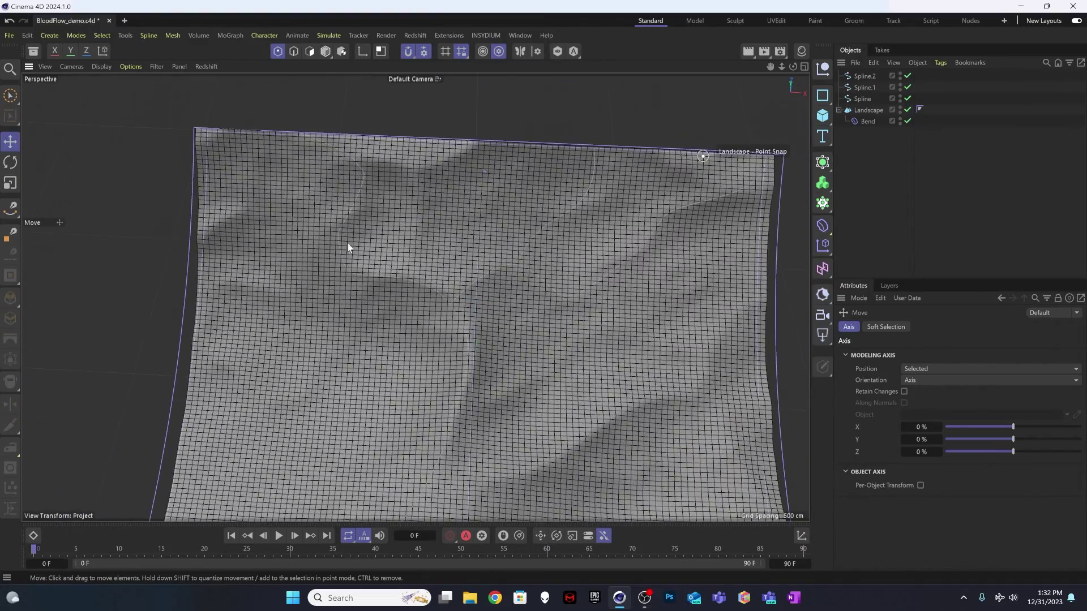
{"action": "left_click_drag", "start_coordinate": [348, 244], "coordinate": [428, 267], "text": "alt"}
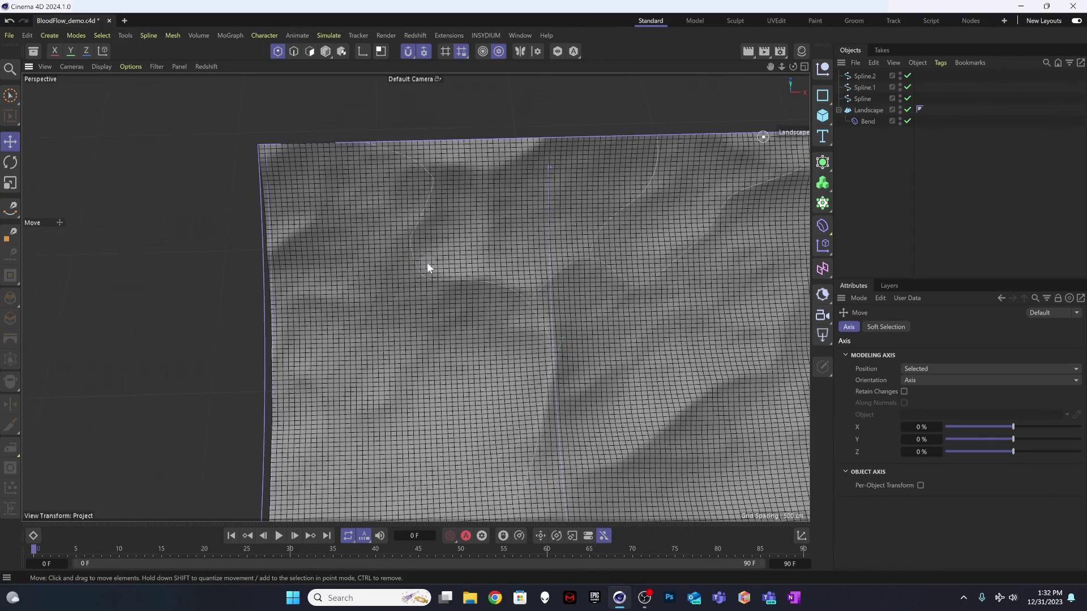
{"action": "left_click", "coordinate": [10, 209]}
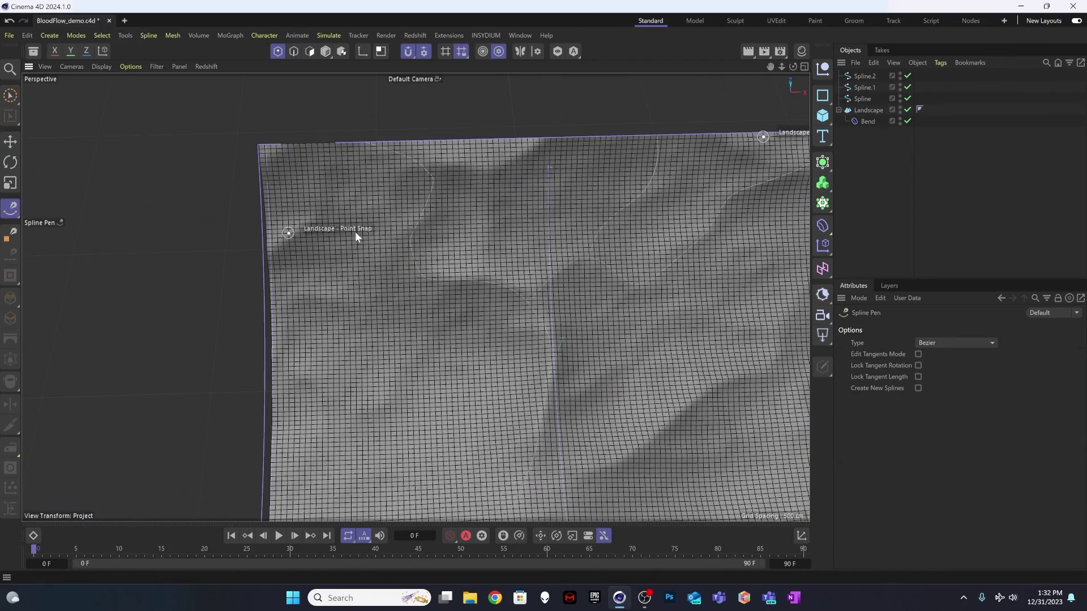
{"action": "right_click_drag", "start_coordinate": [405, 242], "coordinate": [496, 201], "text": "alt"}
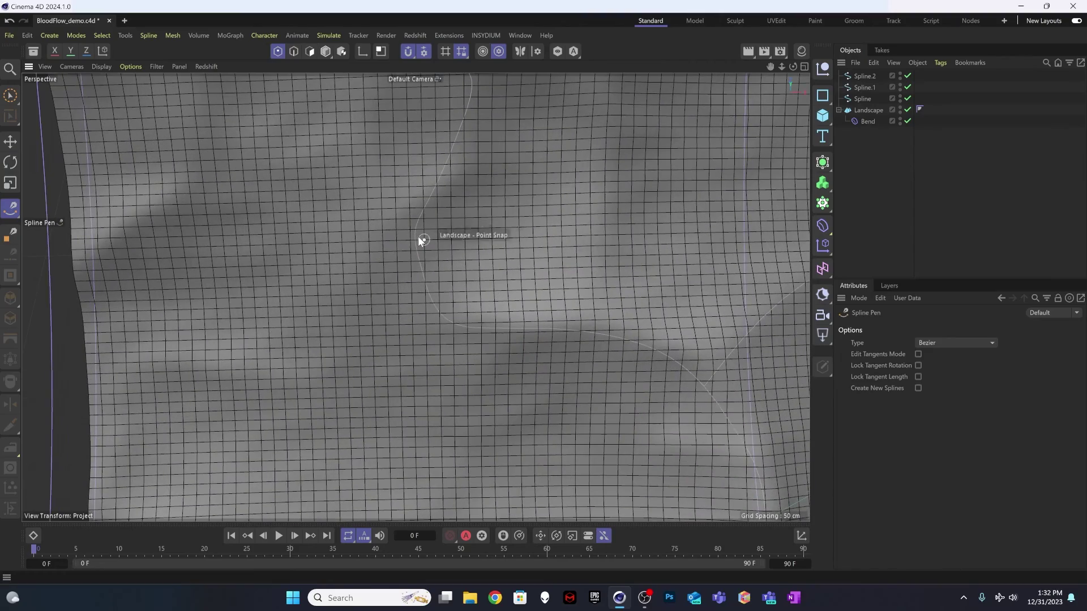
{"action": "left_click_drag", "start_coordinate": [416, 236], "coordinate": [385, 219]}
{"action": "right_click_drag", "start_coordinate": [383, 217], "coordinate": [291, 195], "text": "alt"}
{"action": "left_click_drag", "start_coordinate": [291, 196], "coordinate": [268, 197]}
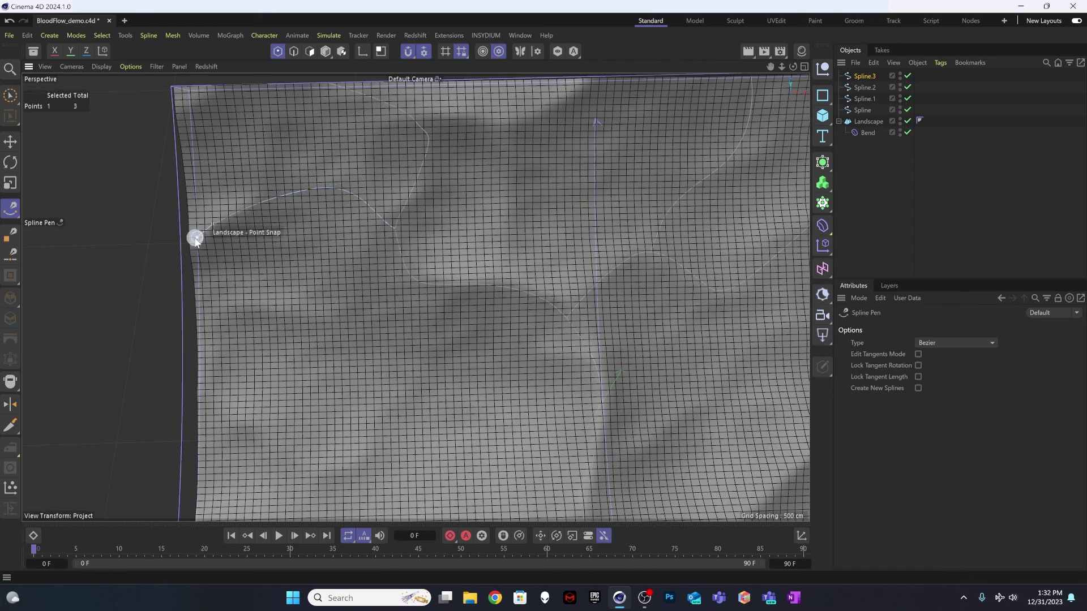
{"action": "left_click_drag", "start_coordinate": [189, 248], "coordinate": [270, 304]}
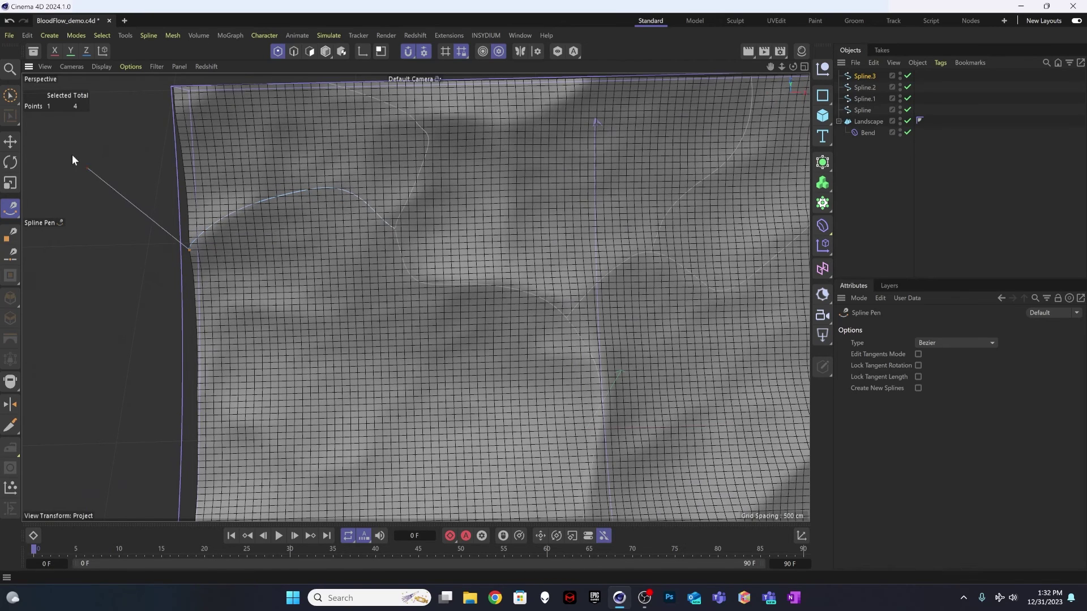
{"action": "left_click", "coordinate": [11, 142]}
{"action": "right_click_drag", "start_coordinate": [251, 236], "coordinate": [214, 247], "text": "alt"}
{"action": "left_click_drag", "start_coordinate": [214, 246], "coordinate": [450, 296], "text": "alt"}
{"action": "right_click_drag", "start_coordinate": [451, 296], "coordinate": [443, 345], "text": "alt"}
{"action": "left_click_drag", "start_coordinate": [444, 346], "coordinate": [498, 299], "text": "alt"}
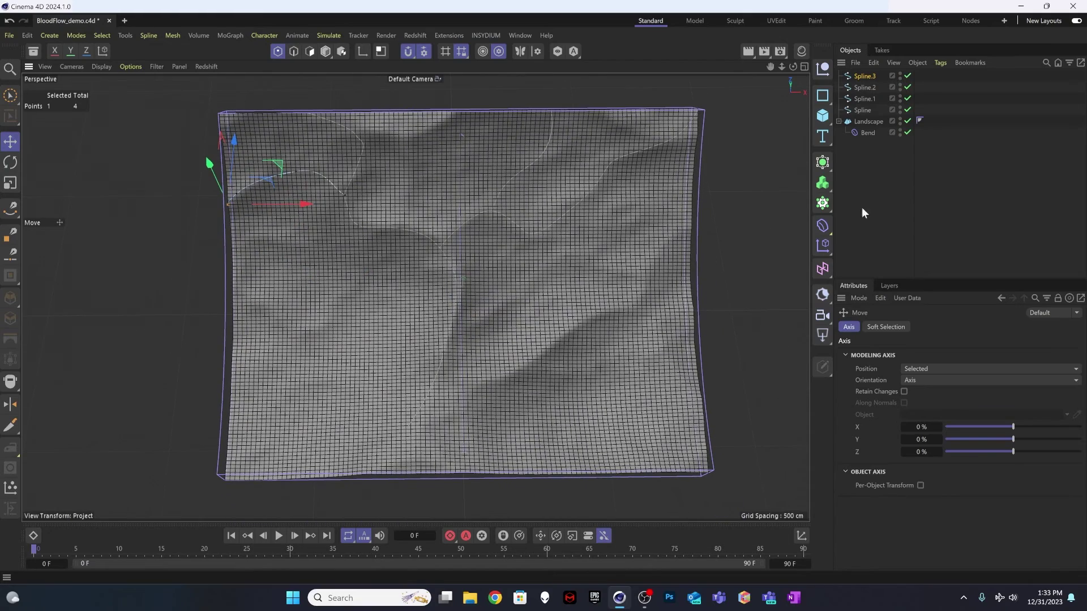
{"action": "left_click", "coordinate": [912, 181]}
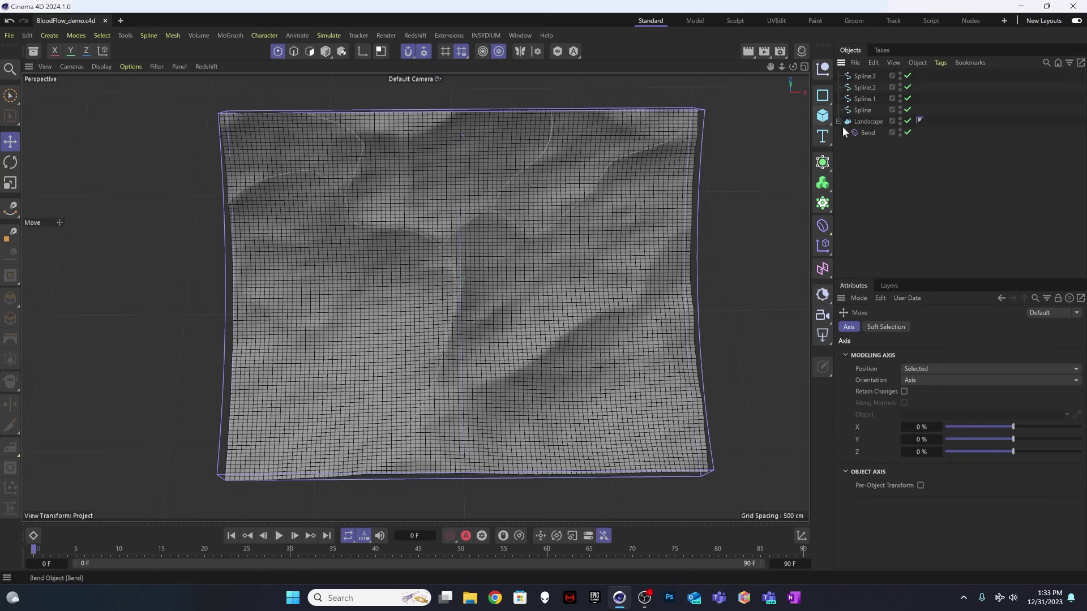
Reorder the splines in the hierarchy as Spline, Spline.1, Spline.2, Spline.3 and check which path each one follows
{"action": "left_click", "coordinate": [861, 108]}
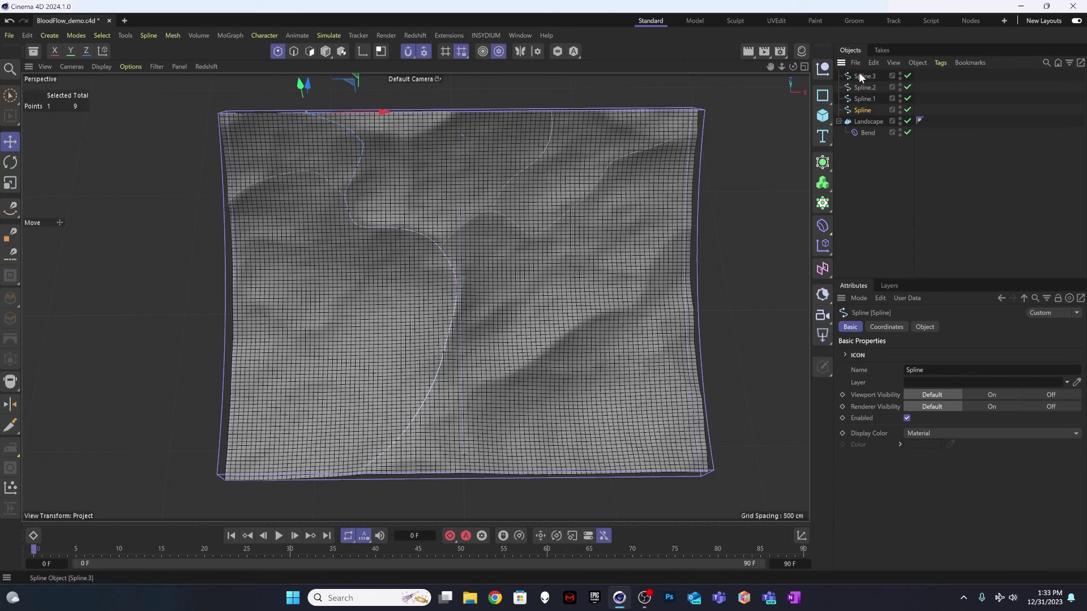
{"action": "left_click_drag", "start_coordinate": [869, 99], "coordinate": [871, 117]}
{"action": "left_click_drag", "start_coordinate": [870, 77], "coordinate": [870, 115]}
{"action": "left_click", "coordinate": [868, 142]}
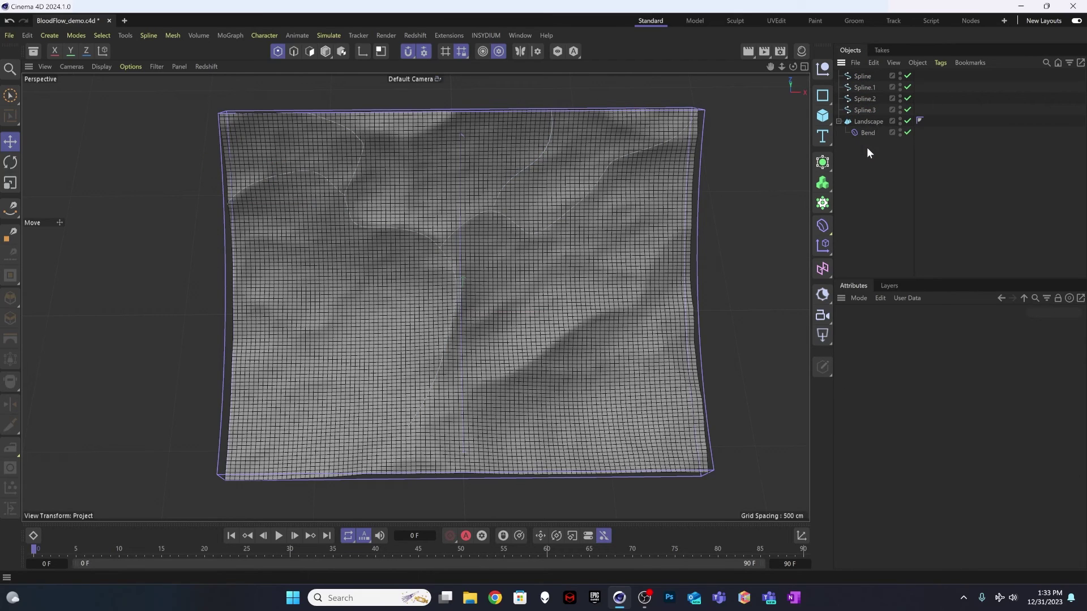
{"action": "left_click", "coordinate": [857, 78]}
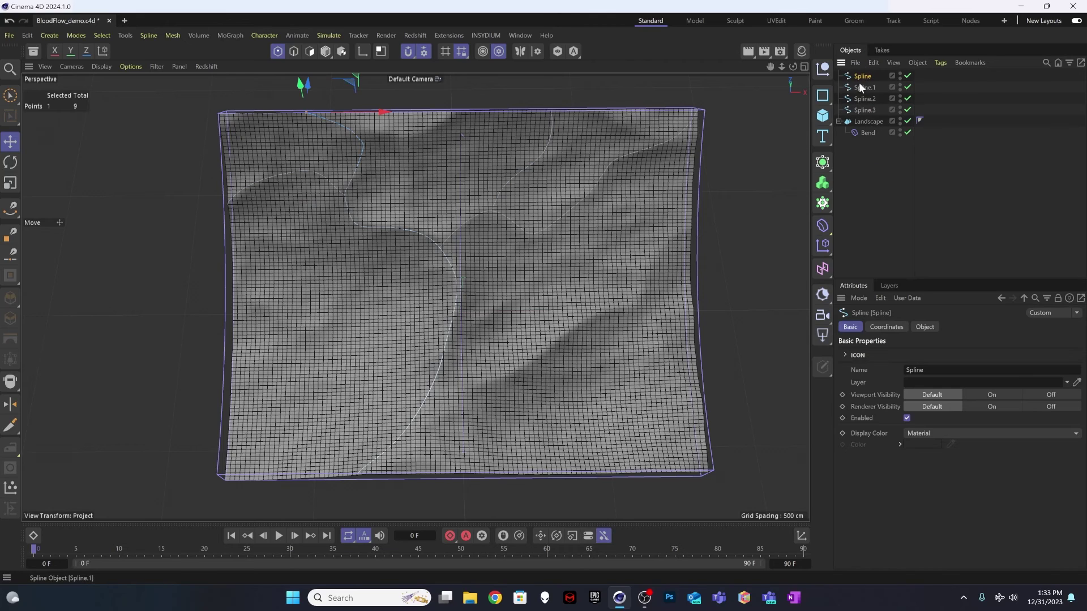
{"action": "left_click", "coordinate": [859, 88]}
{"action": "left_click", "coordinate": [862, 98]}
{"action": "left_click", "coordinate": [861, 107]}
{"action": "left_click", "coordinate": [856, 158]}
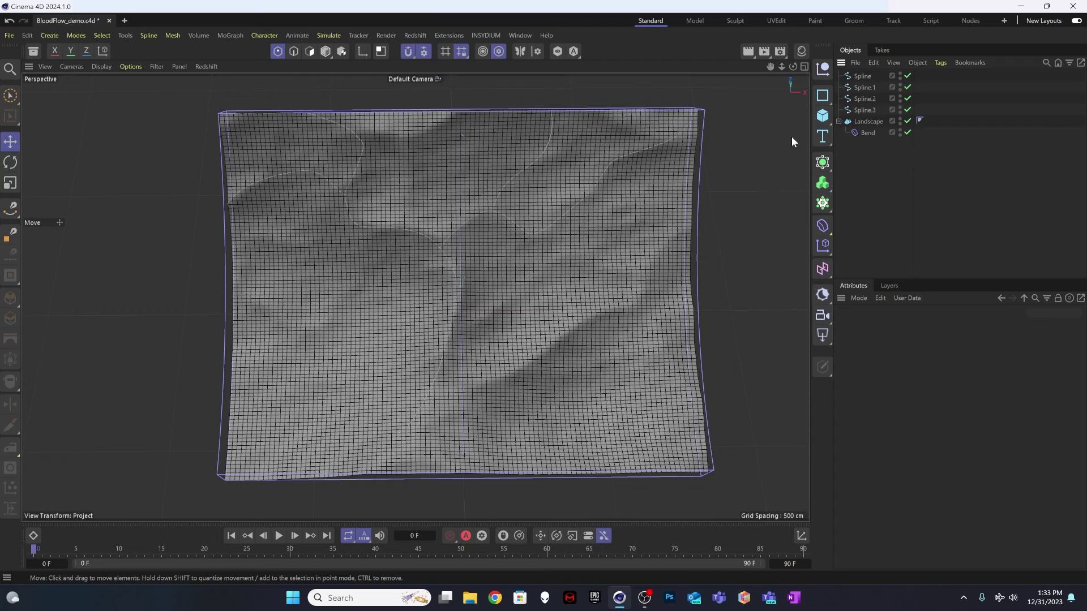
Add a cube and set its X, Y and Z sizes to 30 cm
{"action": "left_click", "coordinate": [822, 115]}
{"action": "left_click", "coordinate": [850, 134]}
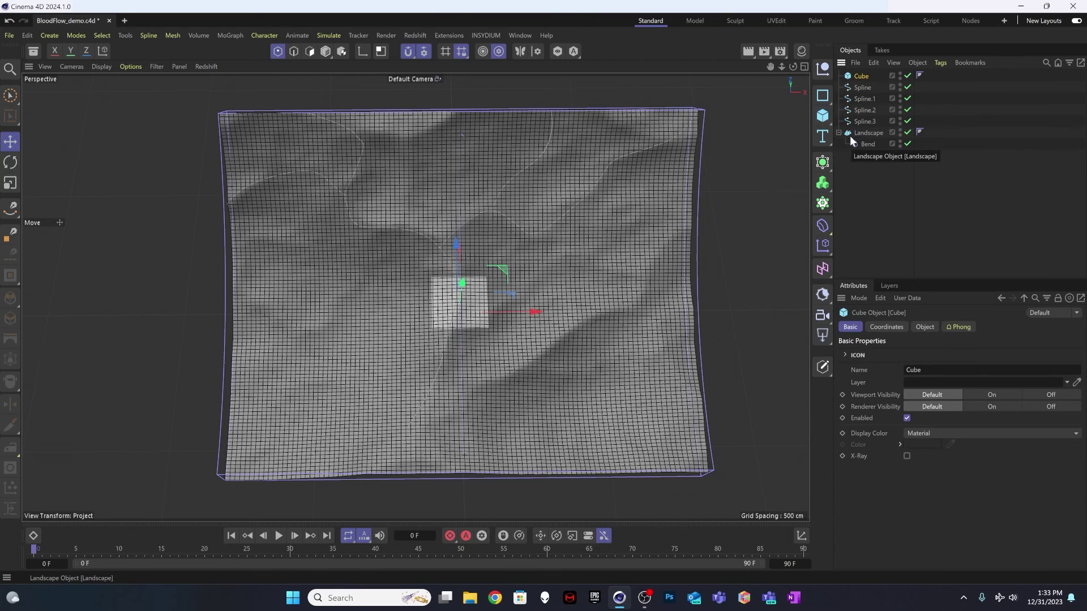
{"action": "left_click", "coordinate": [924, 327]}
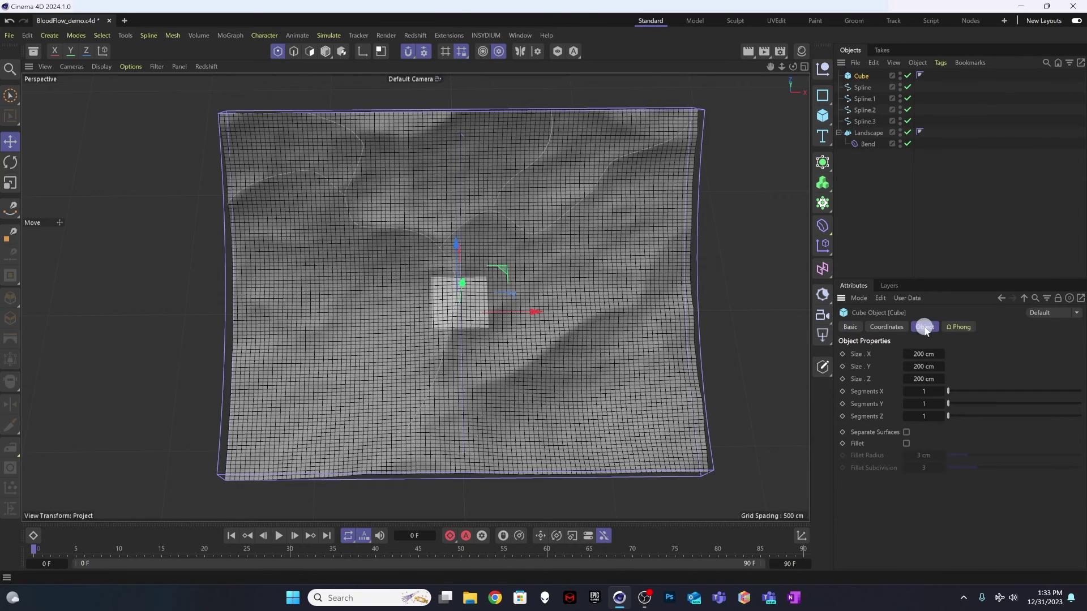
{"action": "left_click", "coordinate": [917, 355]}
{"action": "type", "text": "30"}
{"action": "key", "text": "Tab"}
{"action": "type", "text": "30"}
{"action": "key", "text": "Tab"}
{"action": "type", "text": "30"}
{"action": "key", "text": "Tab"}
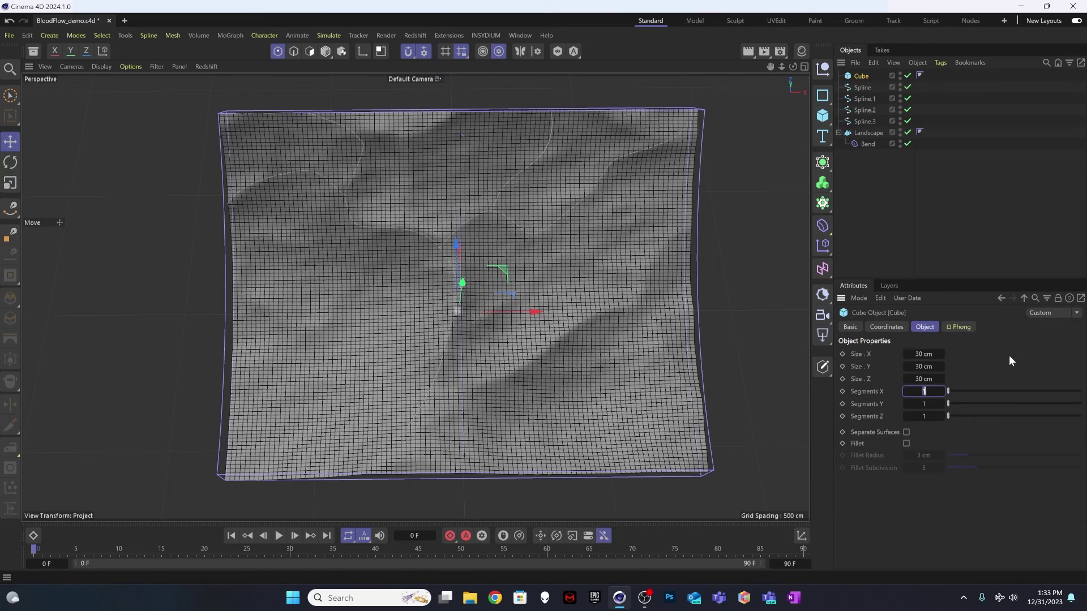
Resize the cube to 50 cm on the X, Y and Z axes
{"action": "left_click", "coordinate": [937, 355]}
{"action": "type", "text": "50"}
{"action": "key", "text": "Tab"}
{"action": "type", "text": "50"}
{"action": "key", "text": "Tab"}
{"action": "type", "text": "50"}
{"action": "key", "text": "Tab"}
Raise the cube vertically above the landscape surface
{"action": "left_click_drag", "start_coordinate": [731, 297], "coordinate": [371, 189], "text": "alt"}
{"action": "left_click_drag", "start_coordinate": [461, 281], "coordinate": [454, 199]}
{"action": "left_click_drag", "start_coordinate": [481, 299], "coordinate": [505, 308], "text": "alt"}
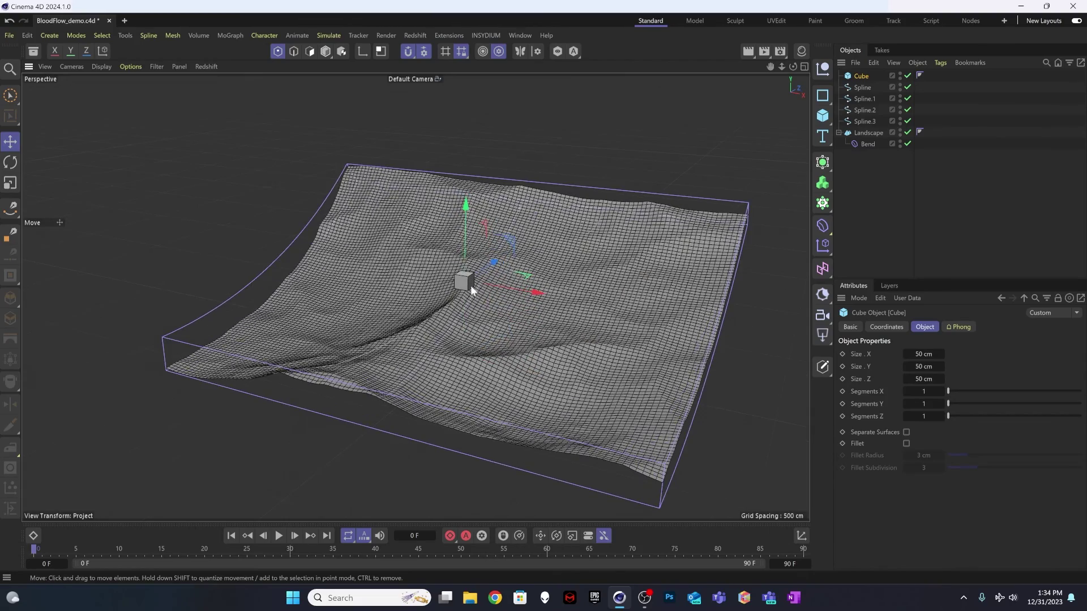
{"action": "scroll", "coordinate": [471, 277], "scroll_direction": "up", "scroll_amount": 4}
{"action": "left_click_drag", "start_coordinate": [471, 274], "coordinate": [470, 320], "text": "alt"}
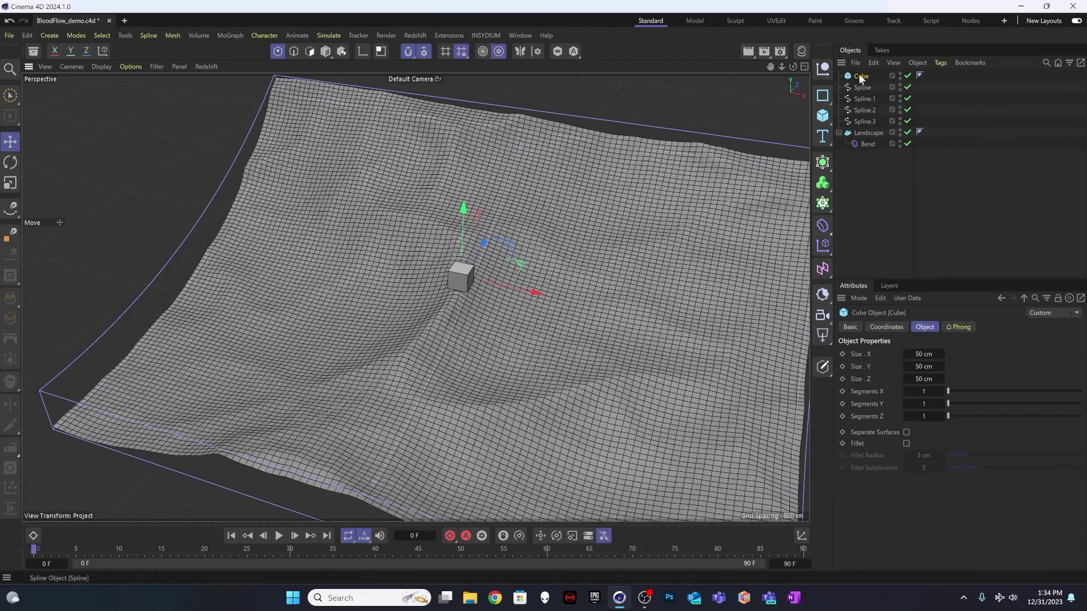
Add a Spline Wrap deformer as a child of the cube and assign the first spline as its wrap path
{"action": "left_click", "coordinate": [824, 223]}
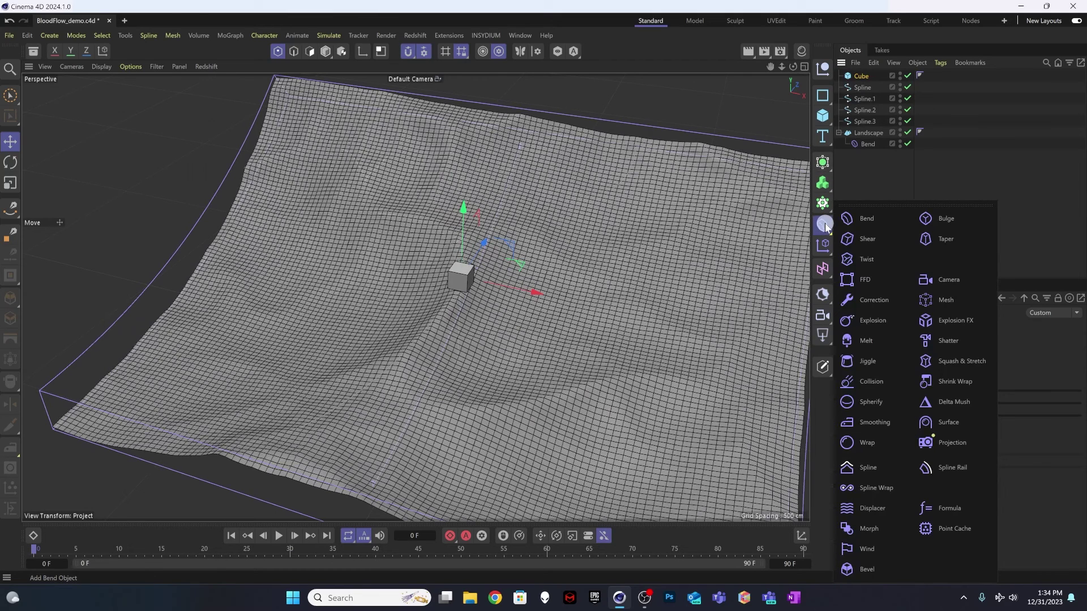
{"action": "left_click_drag", "start_coordinate": [824, 223], "coordinate": [889, 493]}
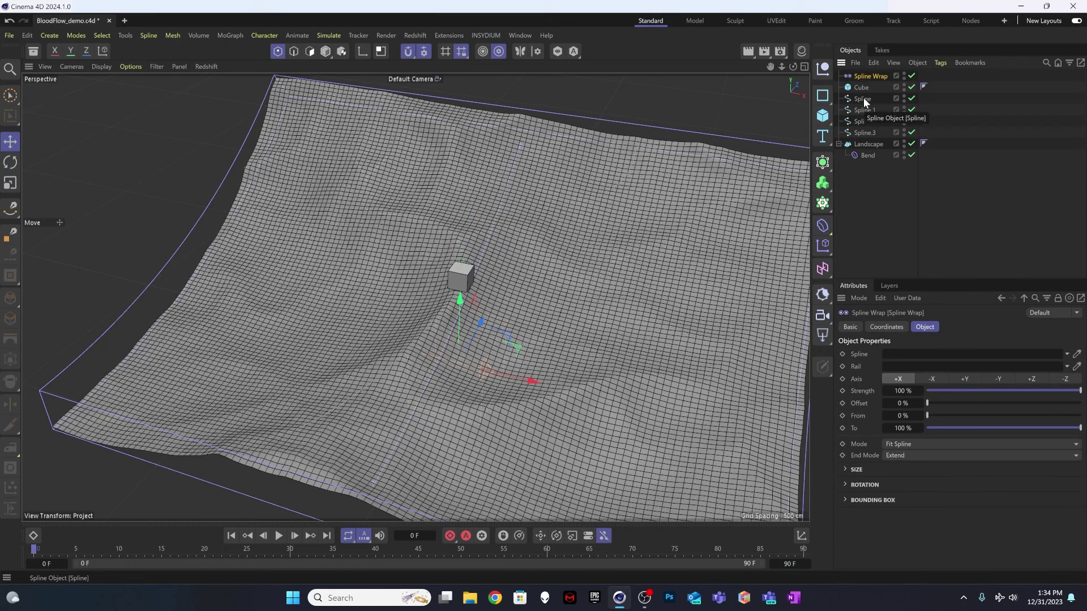
{"action": "left_click_drag", "start_coordinate": [864, 98], "coordinate": [919, 352]}
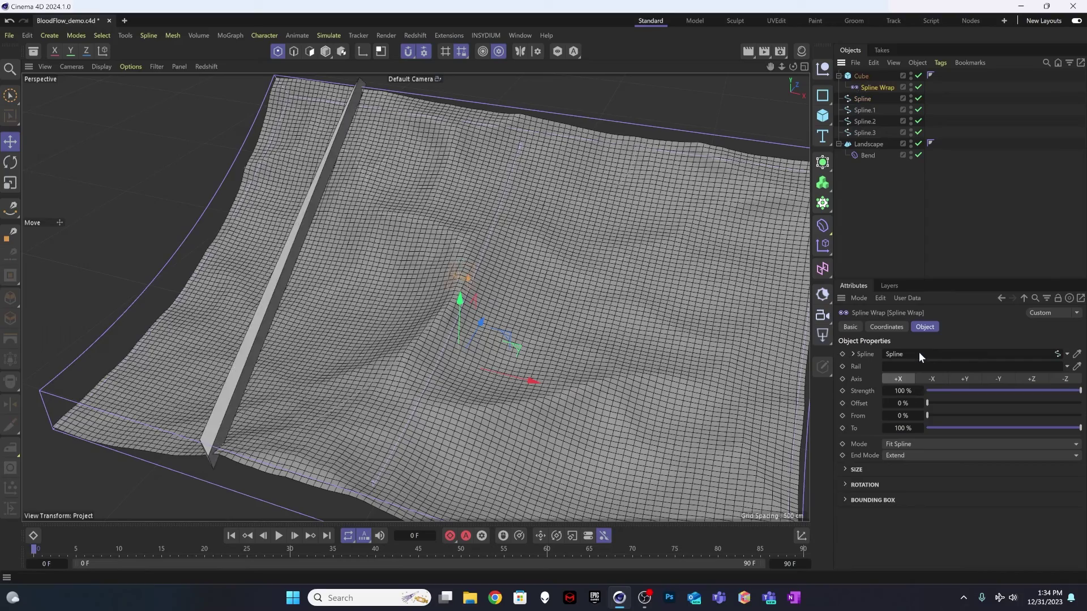
{"action": "left_click_drag", "start_coordinate": [274, 273], "coordinate": [303, 247], "text": "alt"}
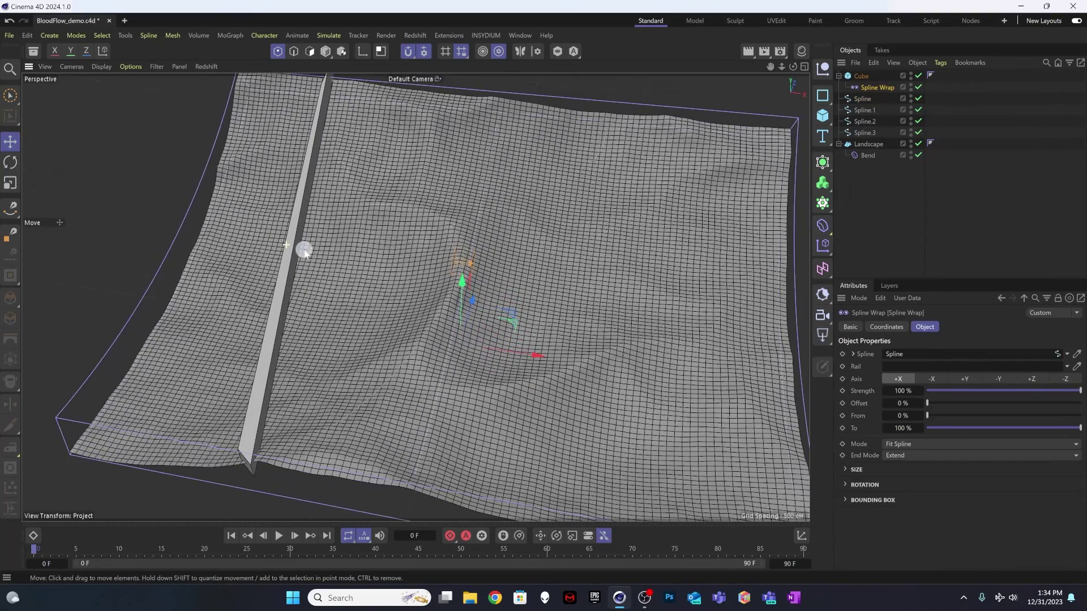
Increase the cube's X segments to 65 so it bends smoothly along the spline, and deselect it
{"action": "left_click", "coordinate": [884, 75]}
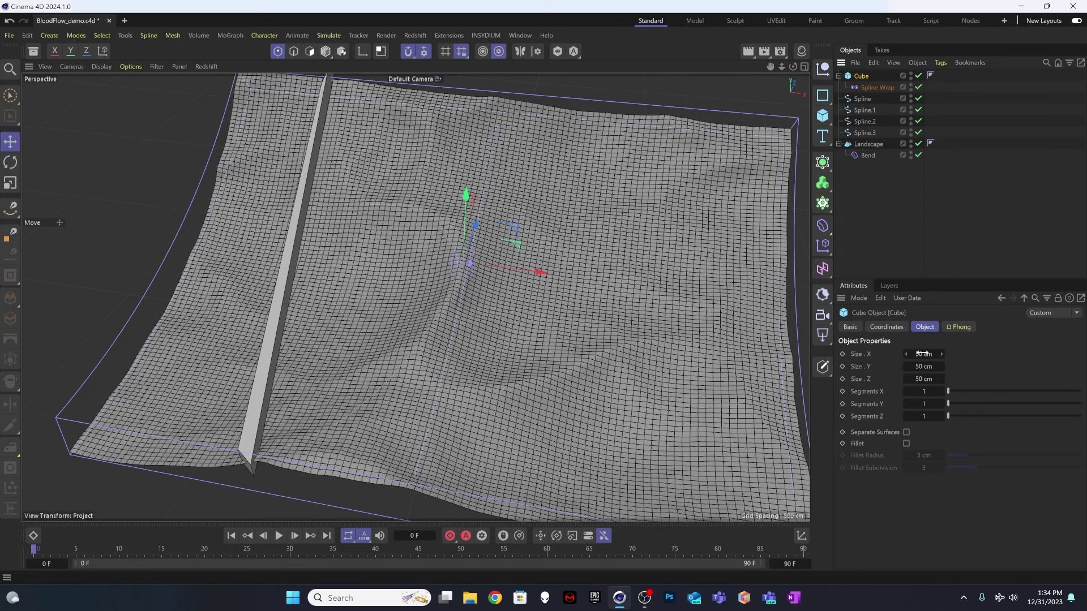
{"action": "left_click_drag", "start_coordinate": [941, 389], "coordinate": [941, 390]}
{"action": "left_click_drag", "start_coordinate": [396, 272], "coordinate": [694, 320], "text": "alt"}
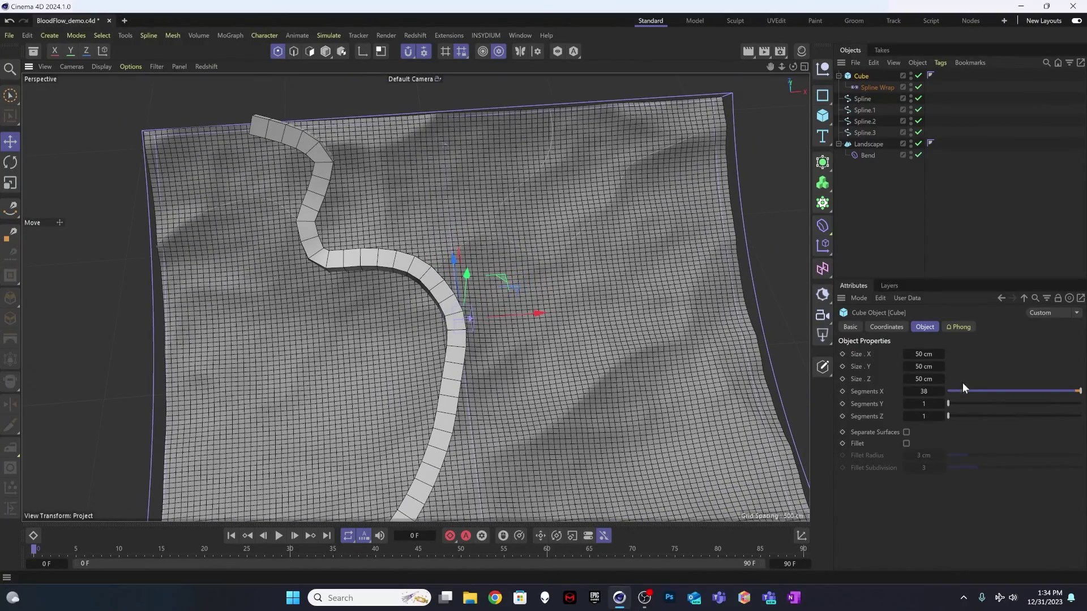
{"action": "left_click_drag", "start_coordinate": [942, 389], "coordinate": [943, 392]}
{"action": "left_click_drag", "start_coordinate": [283, 320], "coordinate": [358, 330], "text": "alt"}
{"action": "left_click", "coordinate": [874, 213]}
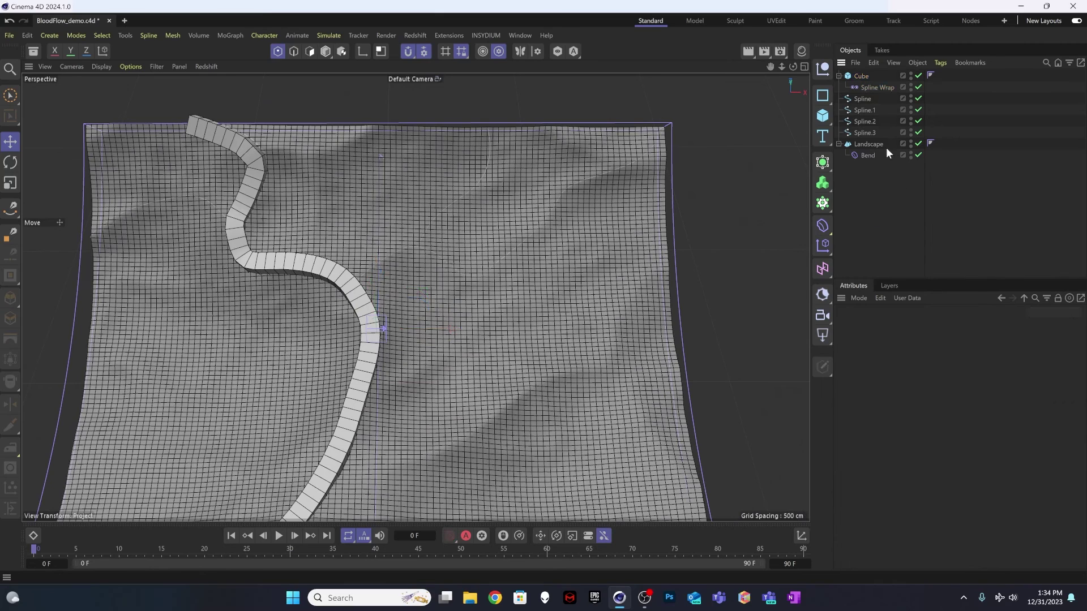
Rename the wrapped cube as v-1
{"action": "left_click", "coordinate": [862, 76]}
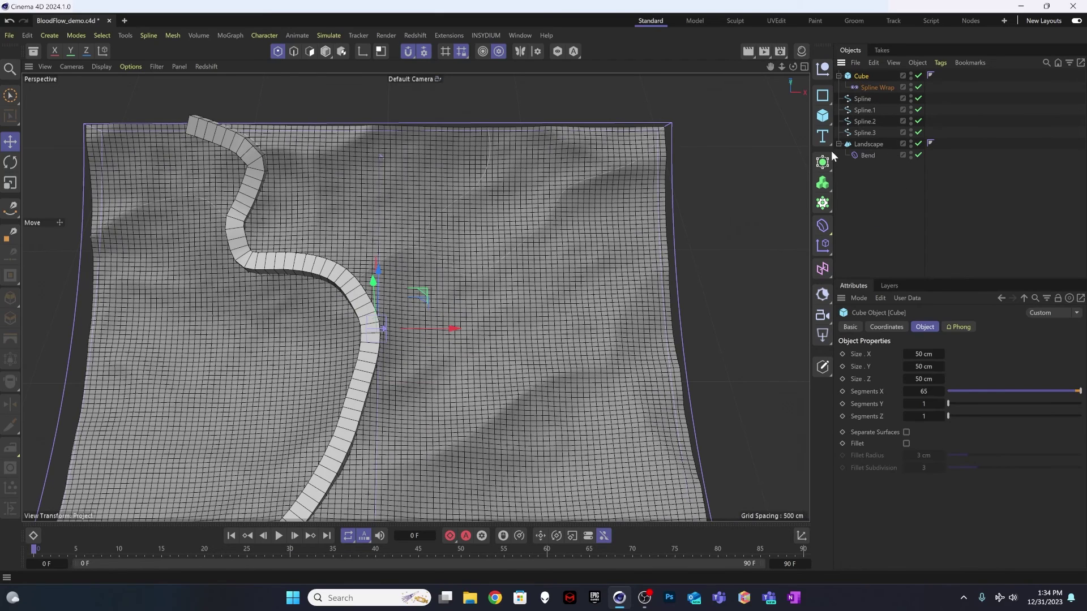
{"action": "double_click", "coordinate": [861, 76]}
{"action": "type", "text": "vesse"}
{"action": "key", "text": "BackSpace"}
{"action": "key", "text": "BackSpace"}
{"action": "key", "text": "BackSpace"}
{"action": "type", "text": "-1"}
{"action": "key", "text": "Return"}
Duplicate the v-1 cube together with its Spline Wrap and rename the copy as v-2
{"action": "left_click", "coordinate": [852, 75]}
{"action": "left_click_drag", "start_coordinate": [856, 94], "coordinate": [859, 97], "text": "ctrl"}
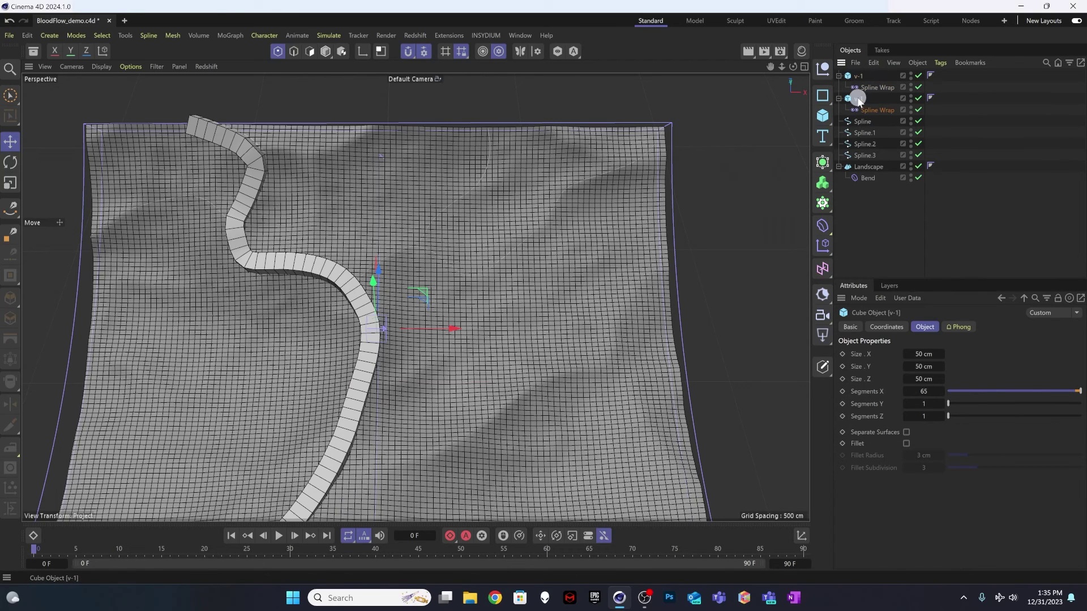
{"action": "double_click", "coordinate": [858, 98]}
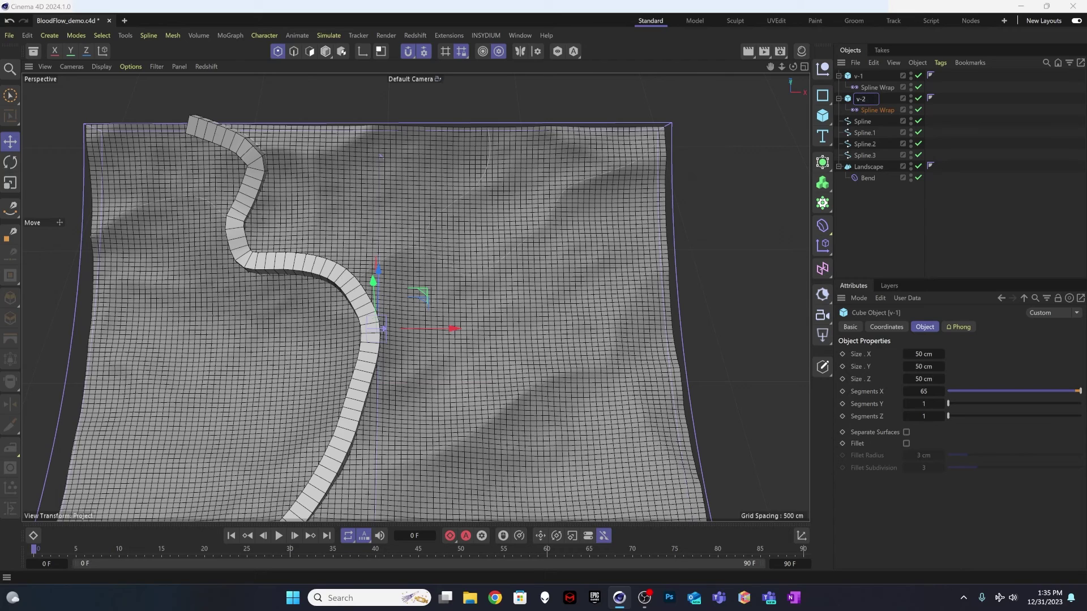
Assign Spline.1 as the path of v-2's Spline Wrap deformer
{"action": "left_click", "coordinate": [870, 111]}
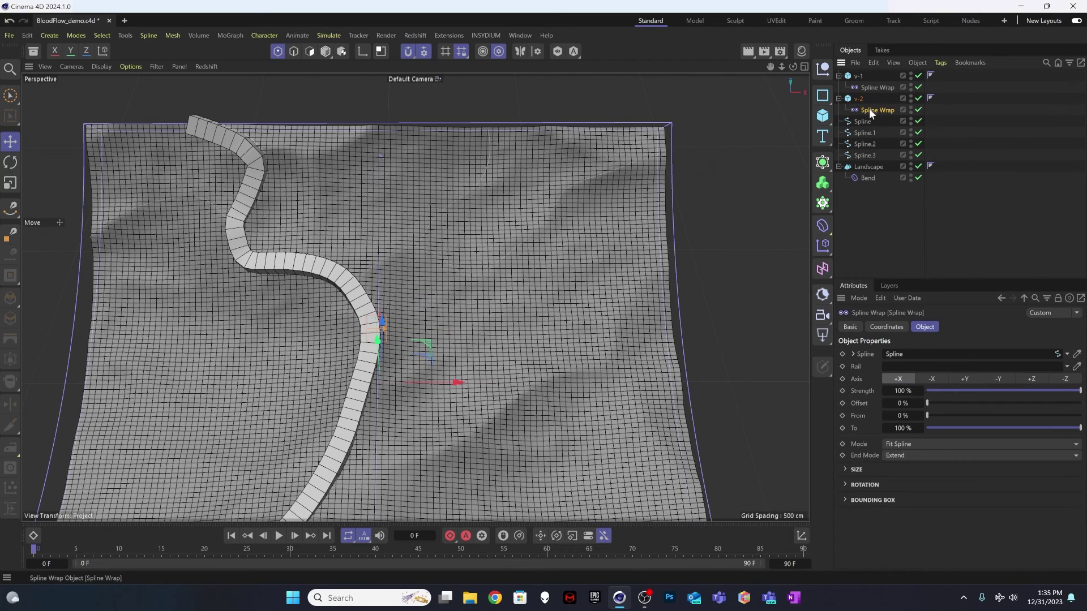
{"action": "left_click_drag", "start_coordinate": [868, 134], "coordinate": [908, 354]}
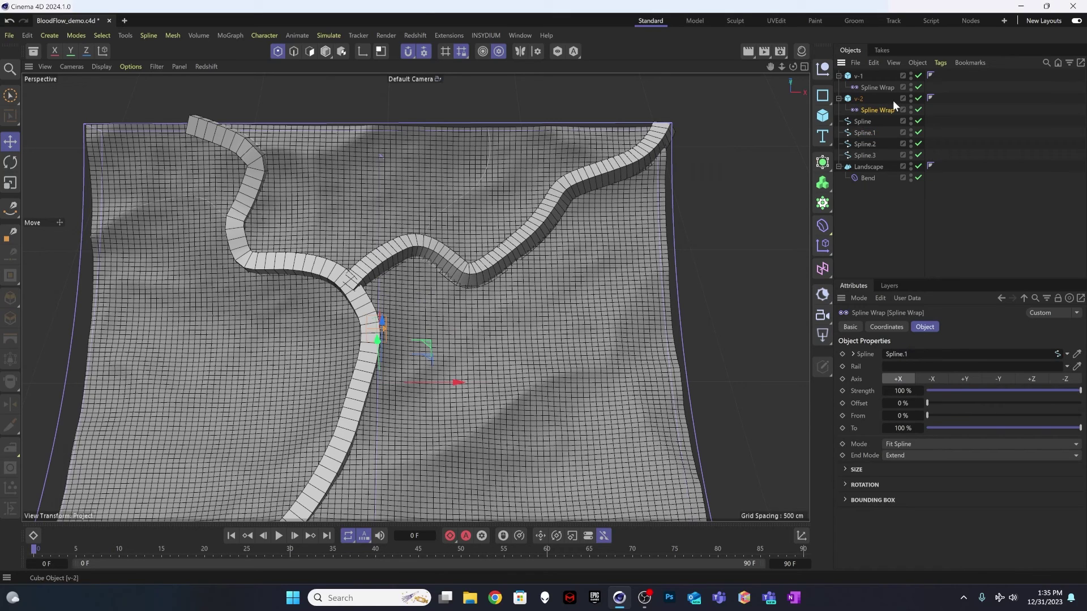
{"action": "left_click", "coordinate": [859, 76]}
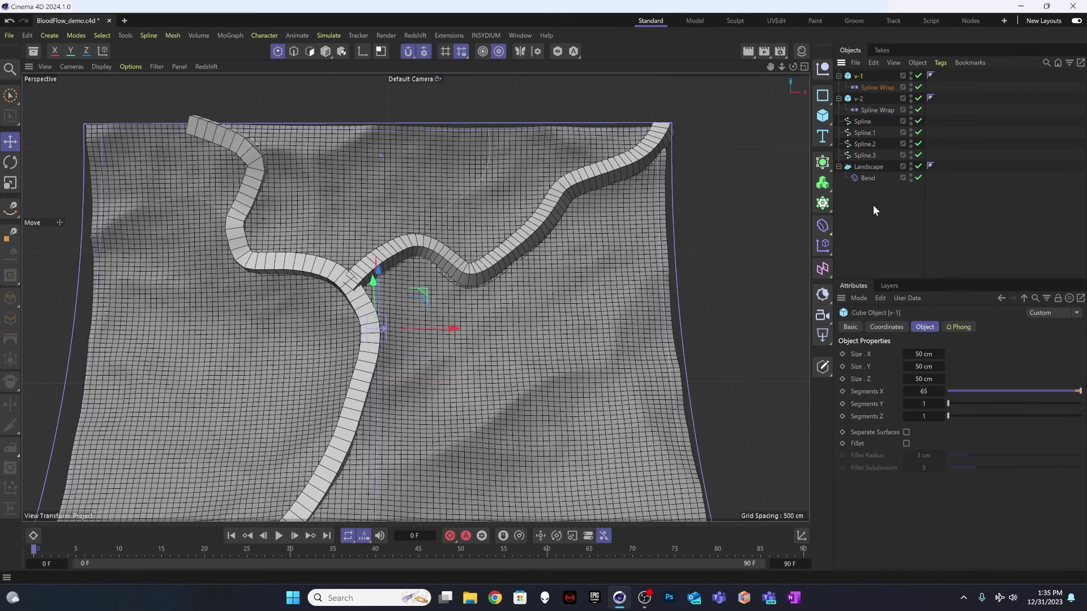
{"action": "left_click", "coordinate": [859, 100]}
Rename the first spline as sp-1 and Spline.1 as sp-2
{"action": "left_click", "coordinate": [877, 122]}
{"action": "double_click", "coordinate": [864, 121]}
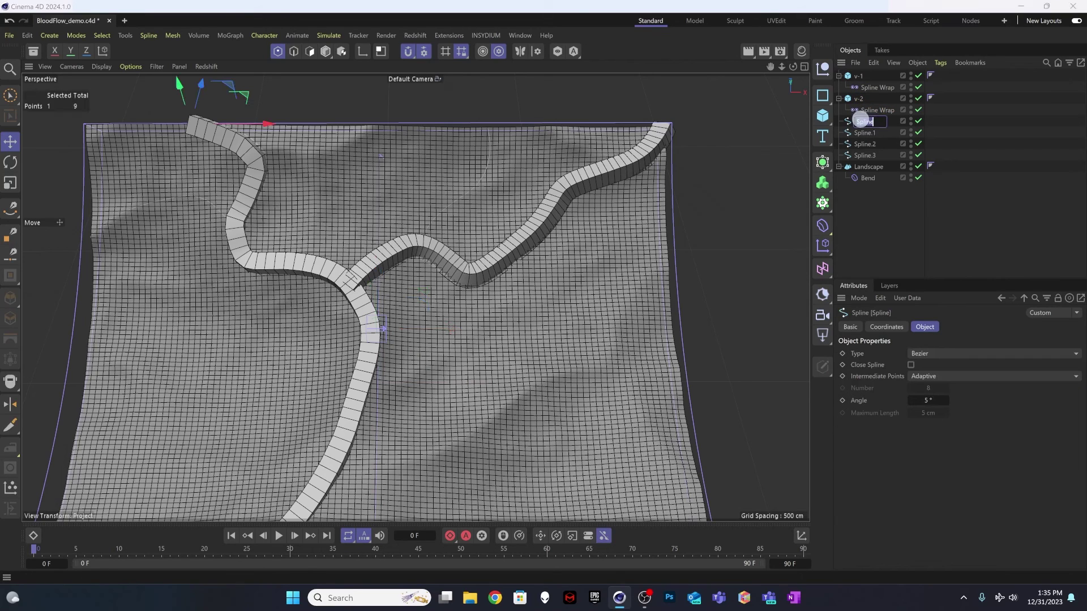
{"action": "type", "text": "sp-1"}
{"action": "left_click", "coordinate": [879, 133]}
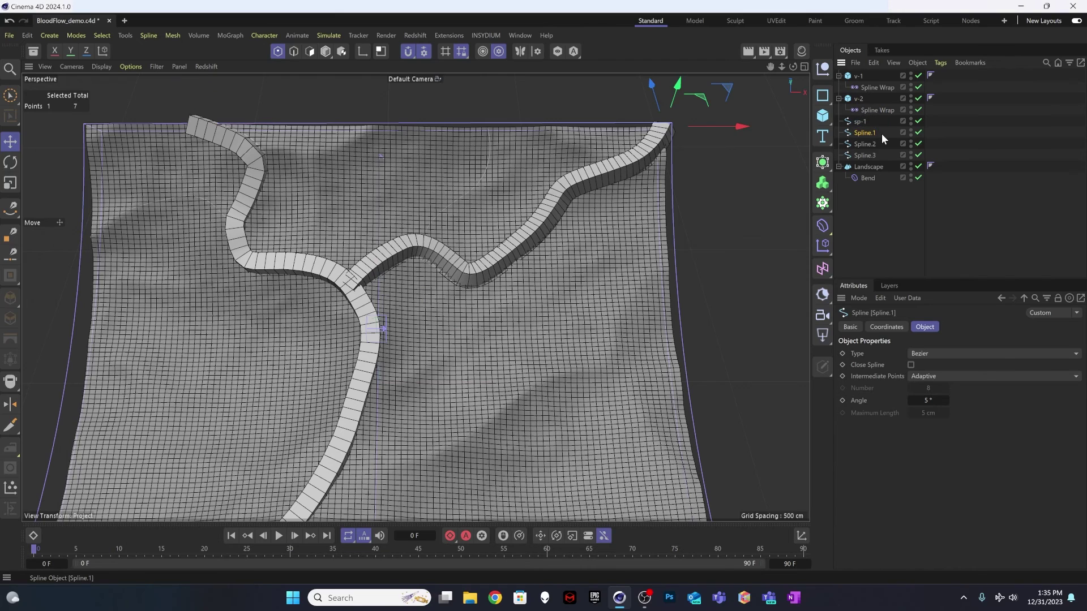
{"action": "key", "text": "p"}
{"action": "left_click", "coordinate": [864, 131]}
{"action": "double_click", "coordinate": [864, 131]}
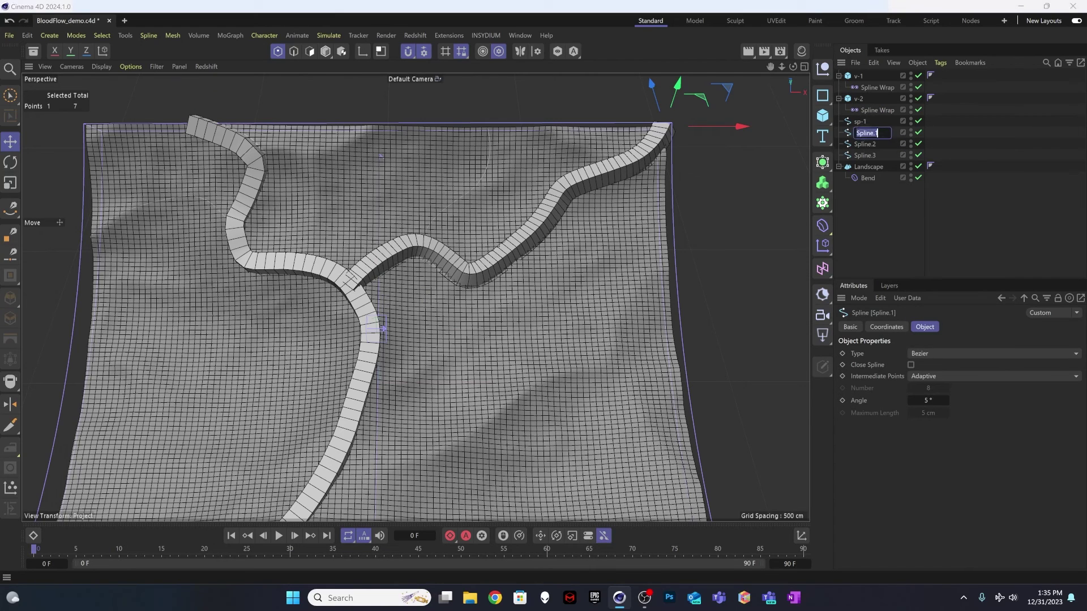
{"action": "type", "text": "sp-2"}
{"action": "key", "text": "Return"}
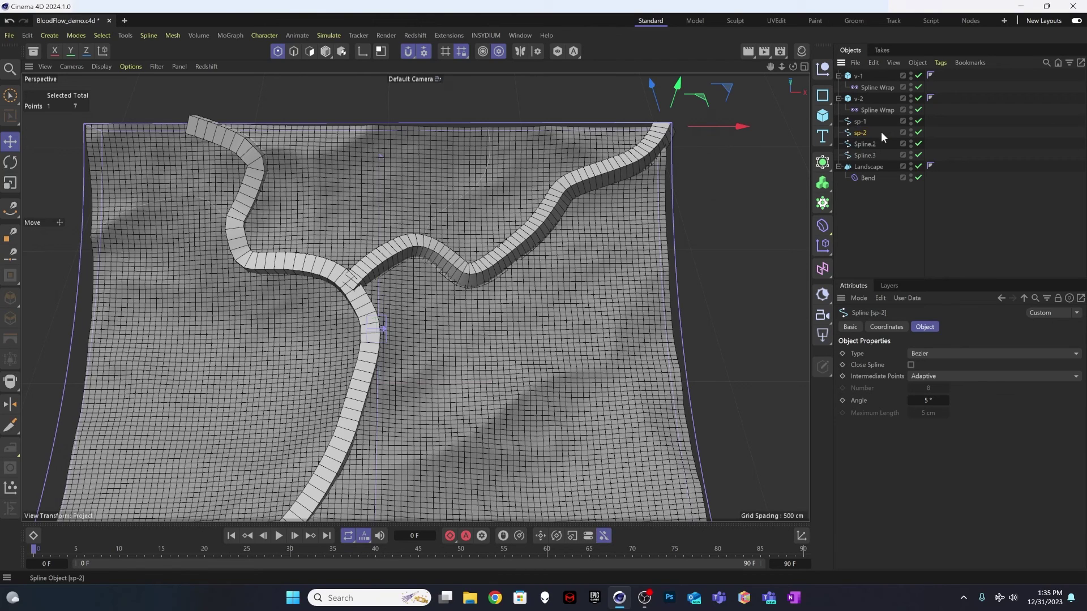
Rename both Spline.2 and Spline.3 as sp-3, and clear the selection
{"action": "double_click", "coordinate": [870, 144]}
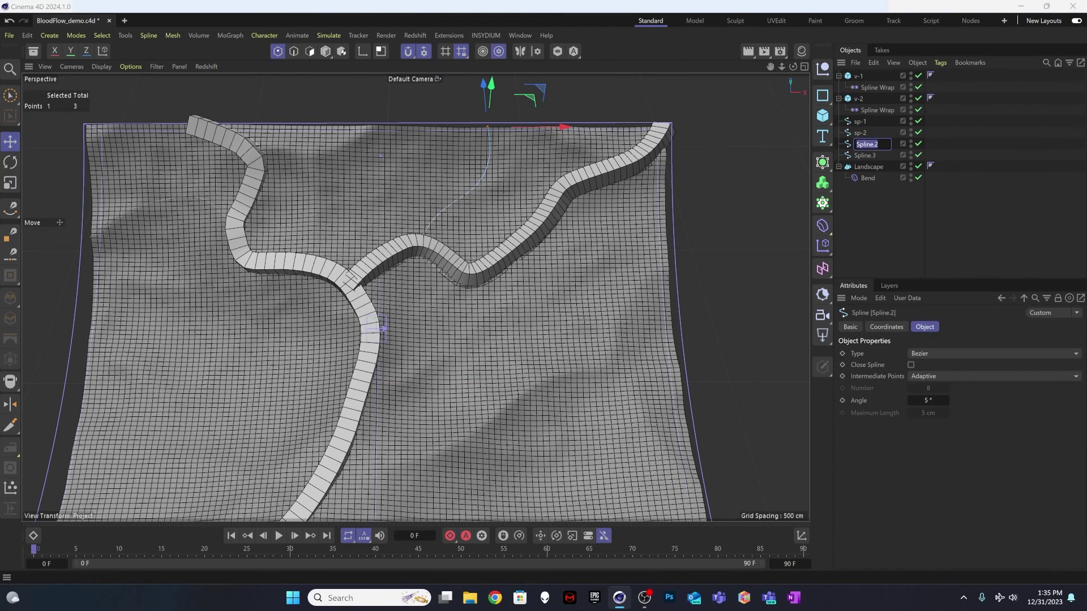
{"action": "type", "text": "sp-3"}
{"action": "key", "text": "Return"}
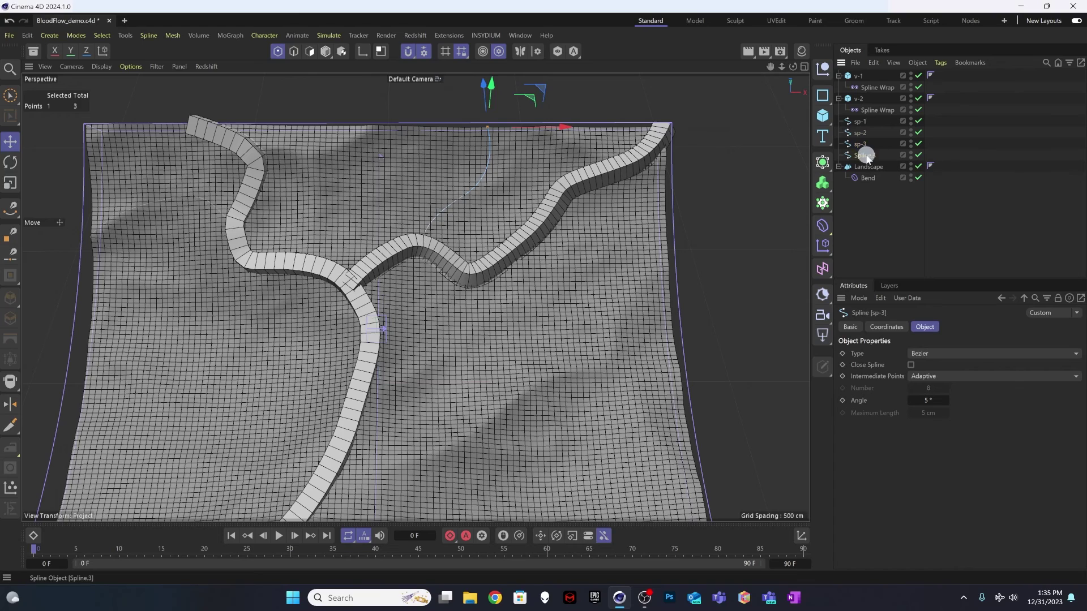
{"action": "double_click", "coordinate": [865, 155]}
{"action": "type", "text": "sp-4"}
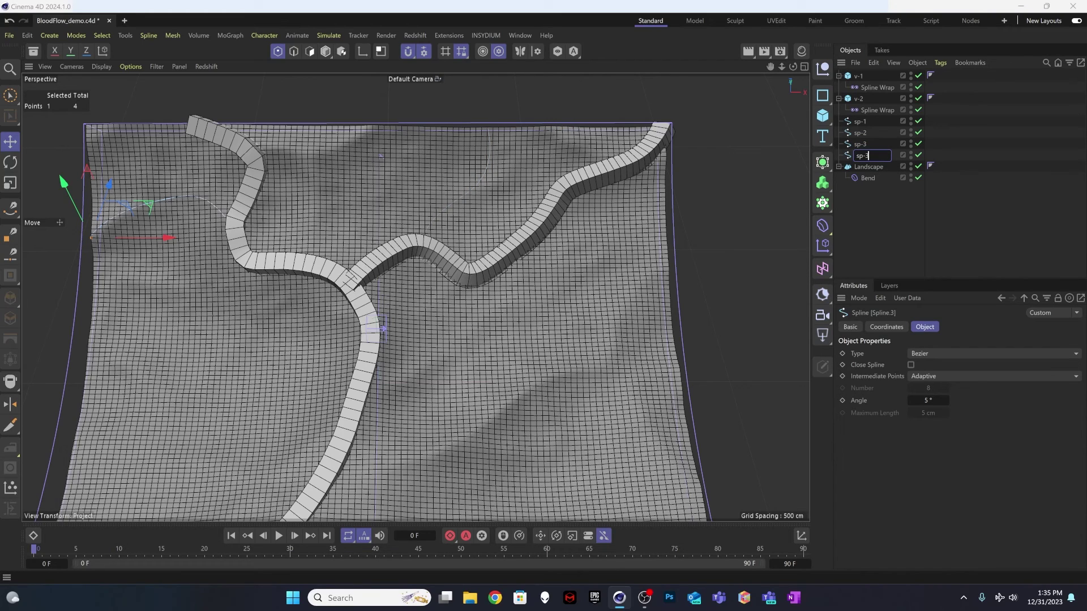
{"action": "key", "text": "Return"}
{"action": "left_click", "coordinate": [906, 203]}
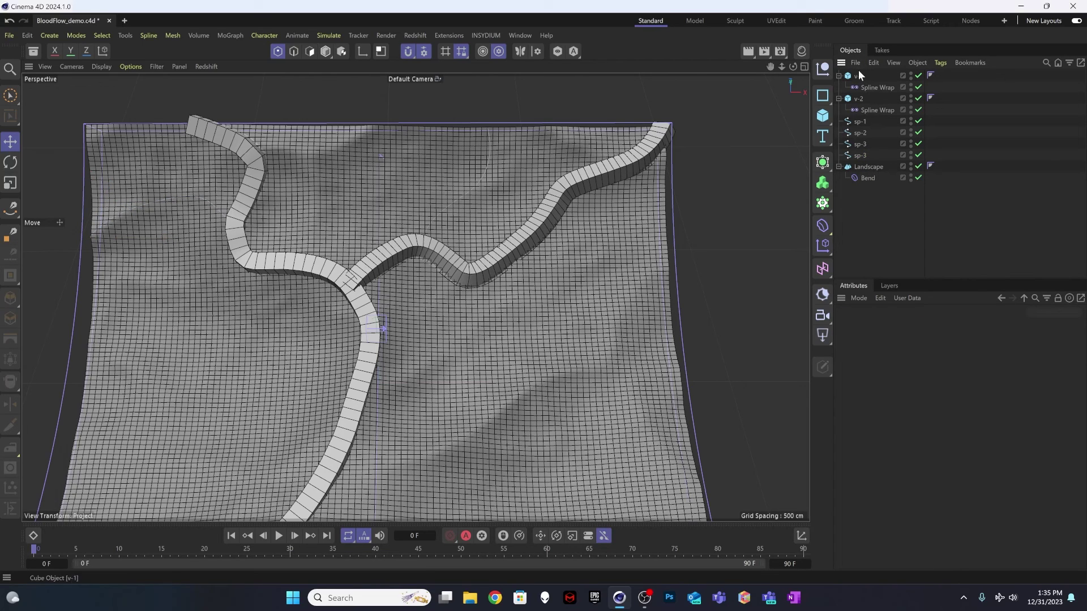
Set the v-2 cube's X segments to 42
{"action": "left_click", "coordinate": [860, 121]}
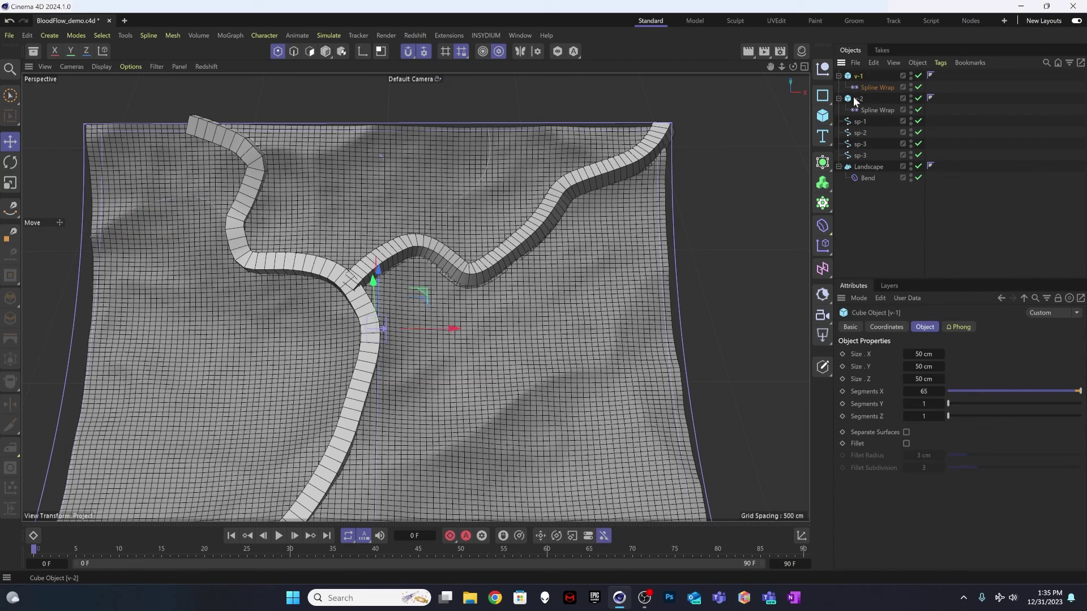
{"action": "left_click", "coordinate": [861, 135]}
{"action": "left_click", "coordinate": [868, 202]}
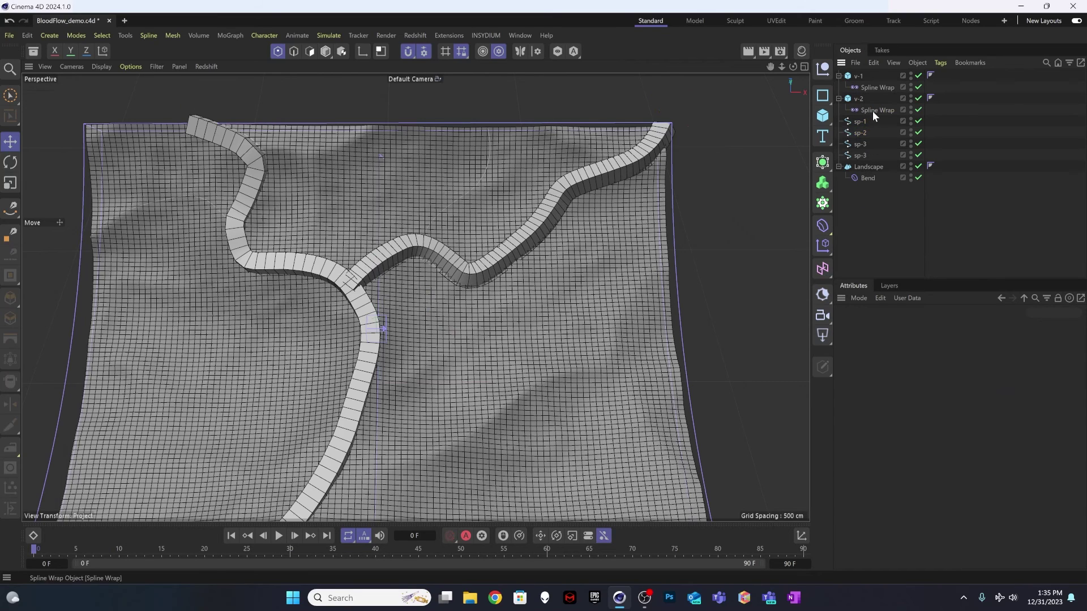
{"action": "left_click", "coordinate": [860, 98]}
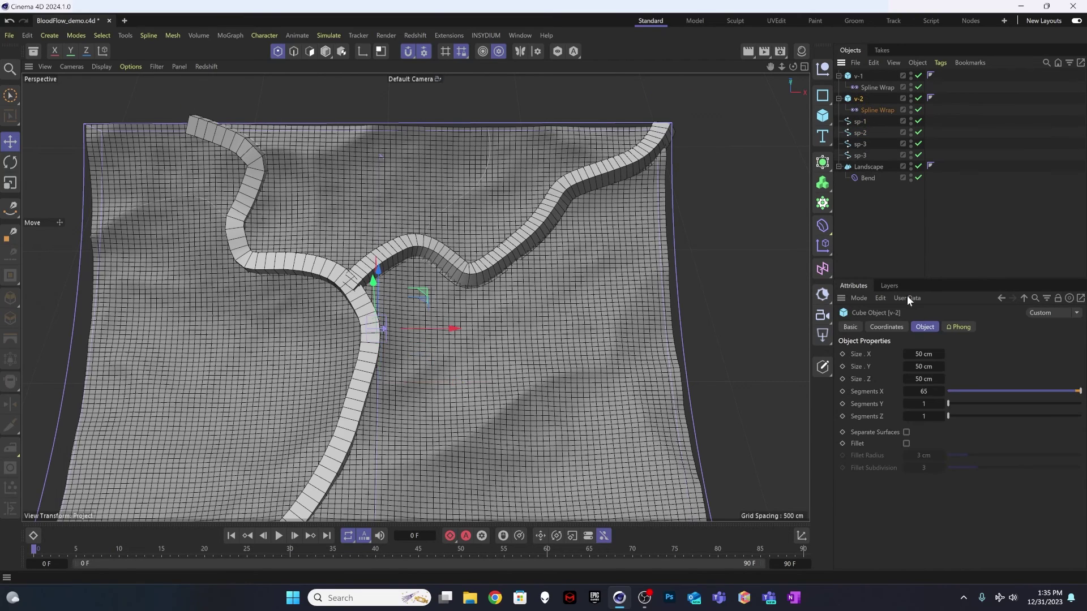
{"action": "left_click_drag", "start_coordinate": [906, 391], "coordinate": [907, 394]}
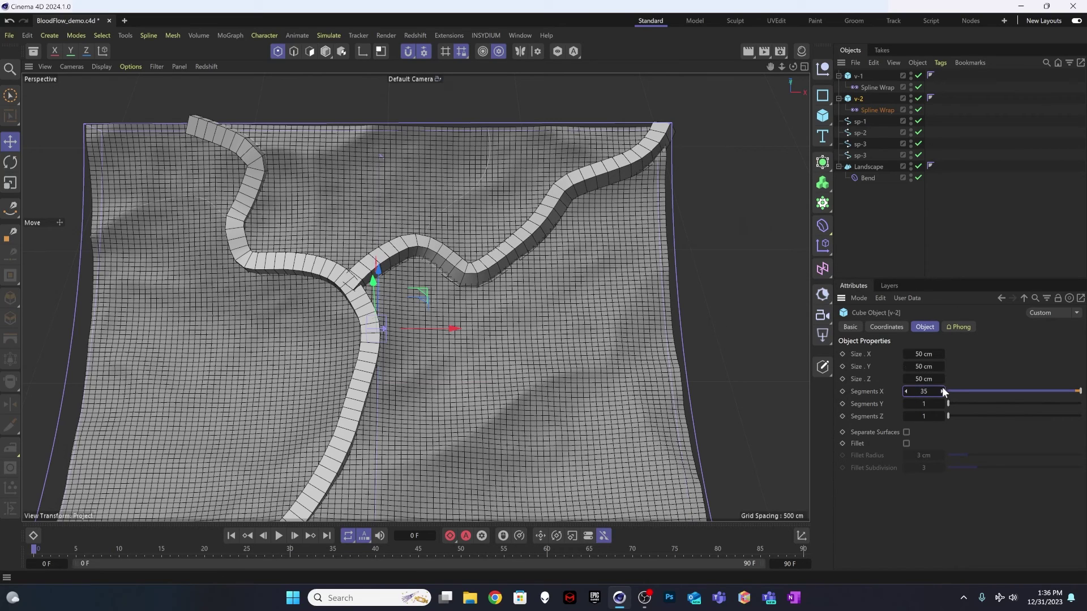
{"action": "left_click_drag", "start_coordinate": [941, 390], "coordinate": [942, 392]}
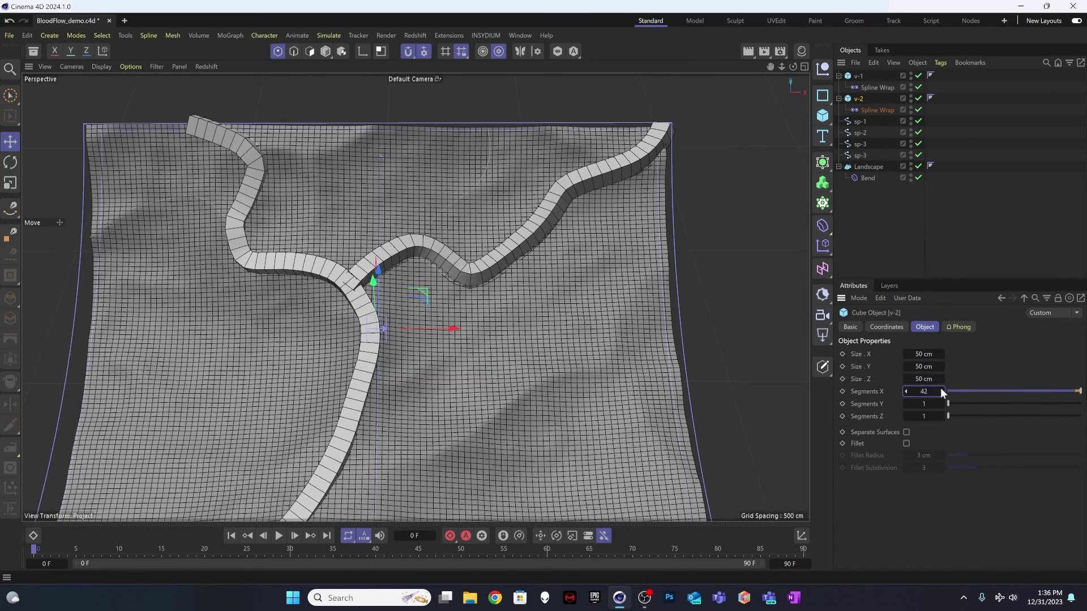
Set the v-2 cube's X, Y and Z sizes to 40 cm each and deselect it
{"action": "left_click", "coordinate": [921, 353]}
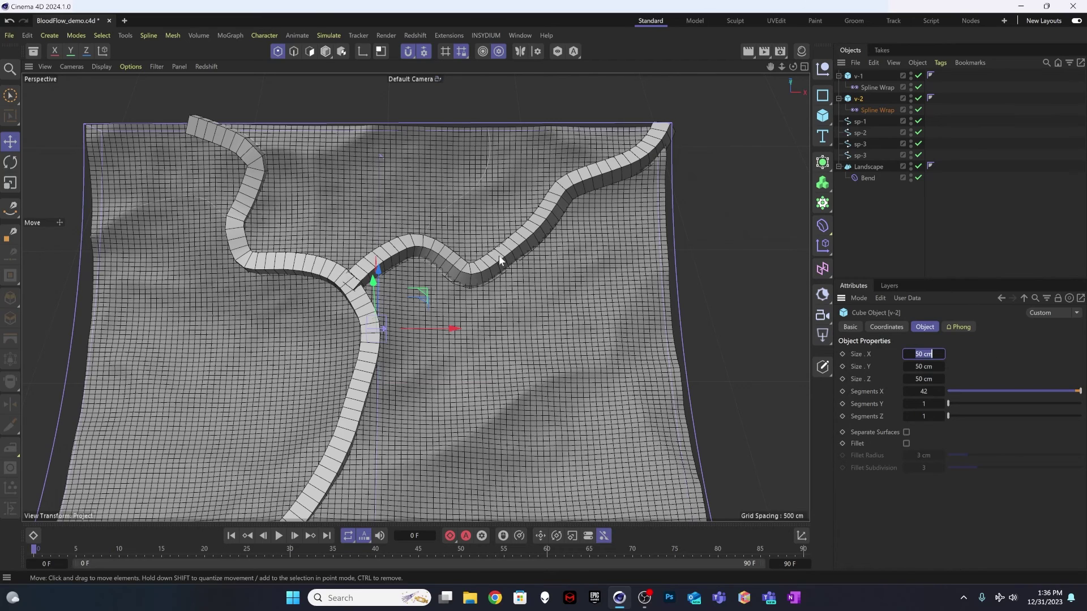
{"action": "type", "text": "40"}
{"action": "key", "text": "Tab"}
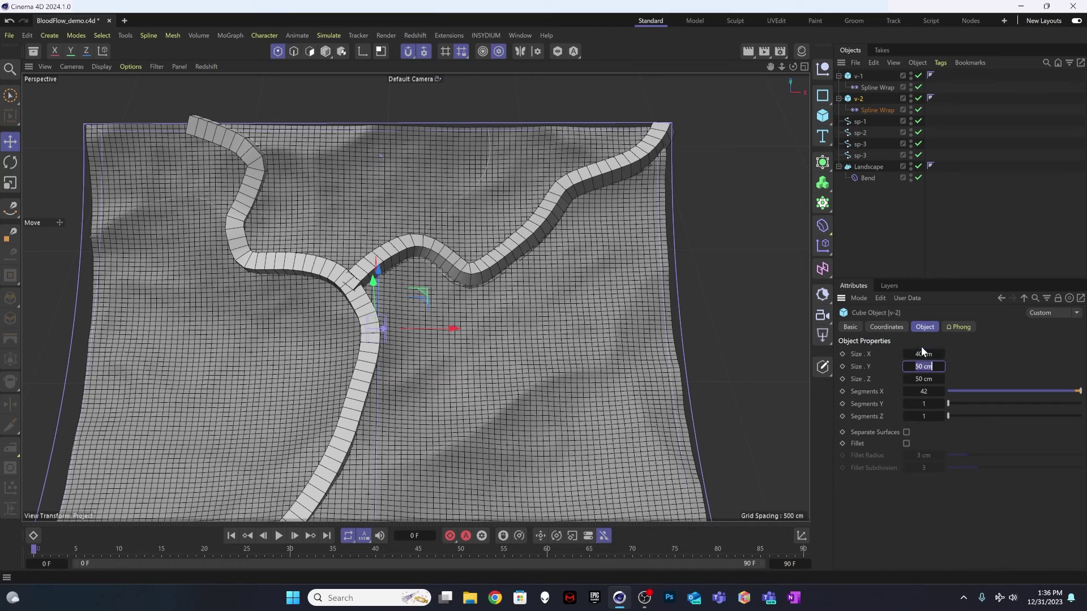
{"action": "type", "text": "40"}
{"action": "key", "text": "Tab"}
{"action": "type", "text": "40"}
{"action": "key", "text": "Tab"}
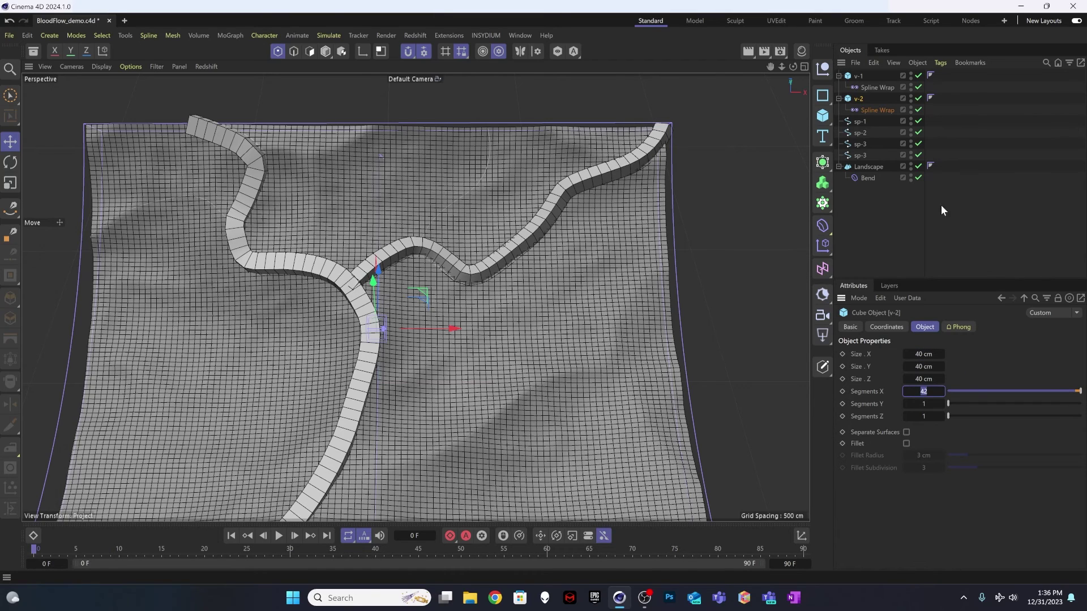
{"action": "left_click", "coordinate": [899, 222]}
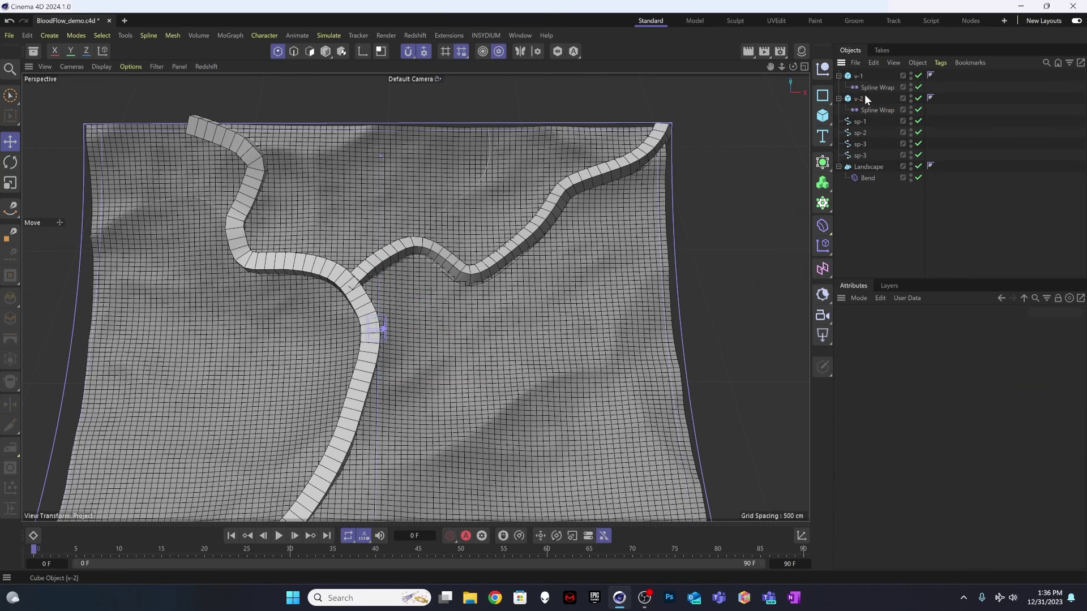
Duplicate the v-2 cube and assign the first sp-3 spline as the copy's Spline Wrap path
{"action": "left_click_drag", "start_coordinate": [857, 97], "coordinate": [860, 117]}
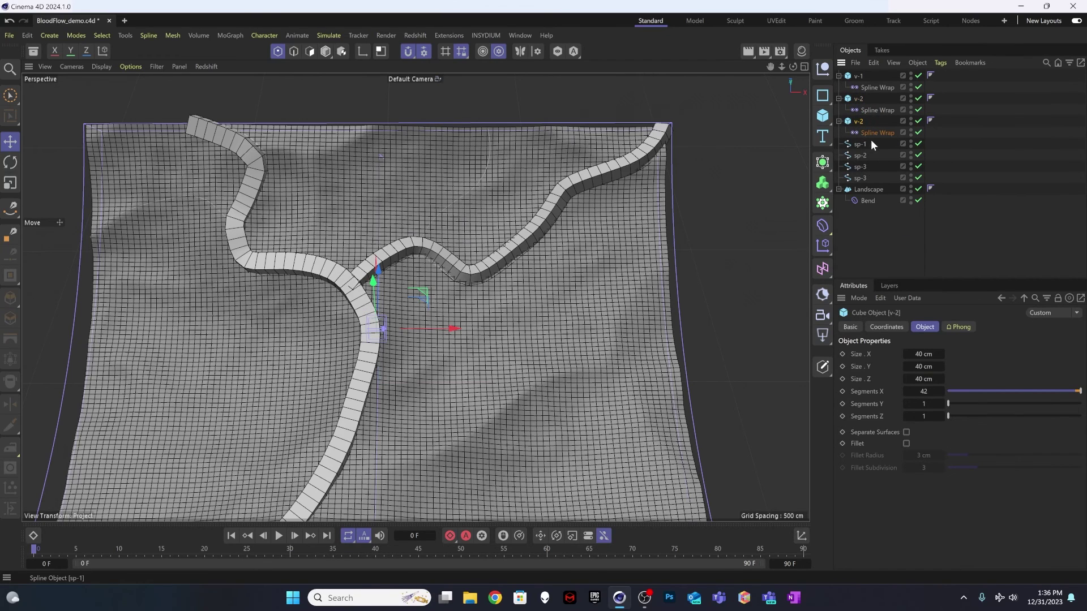
{"action": "left_click", "coordinate": [871, 135]}
{"action": "left_click_drag", "start_coordinate": [861, 166], "coordinate": [915, 352]}
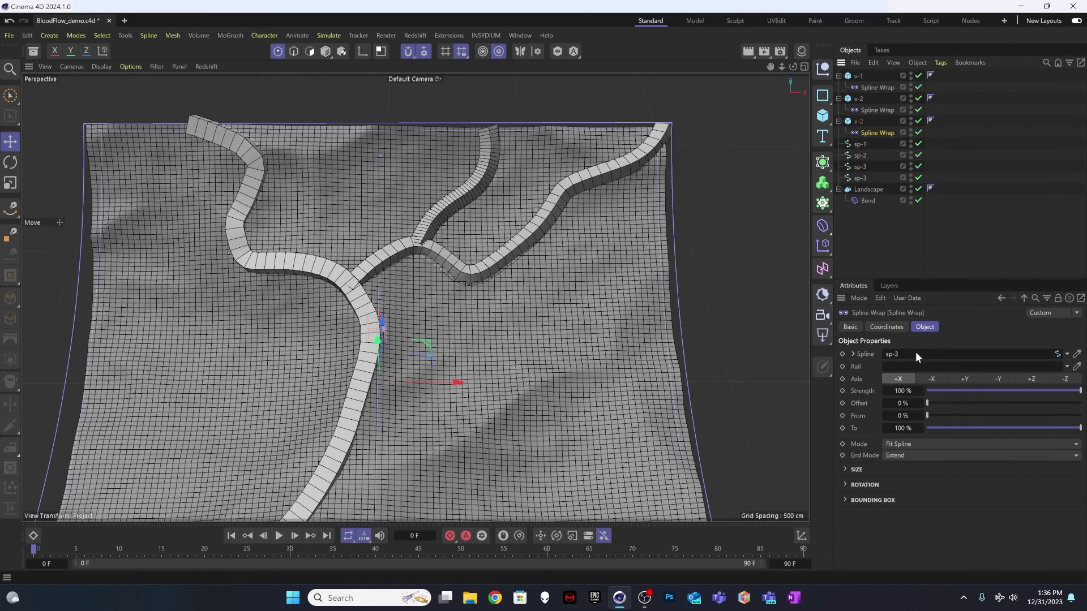
Set the copied v-2 cube's X segments to 17 and its X, Y and Z sizes to 30 cm
{"action": "left_click", "coordinate": [860, 101]}
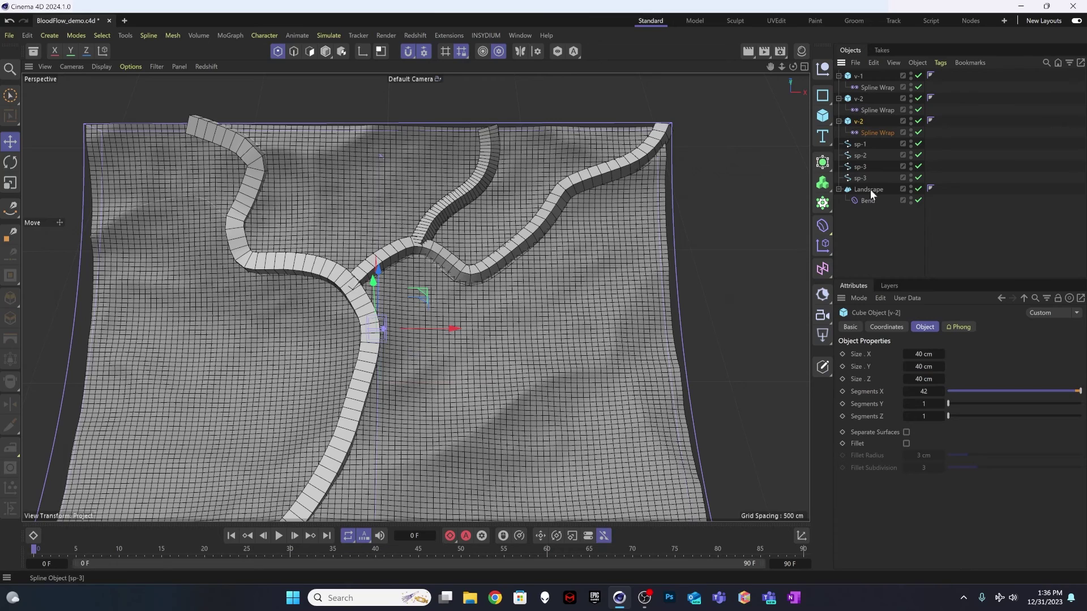
{"action": "left_click_drag", "start_coordinate": [908, 392], "coordinate": [909, 395]}
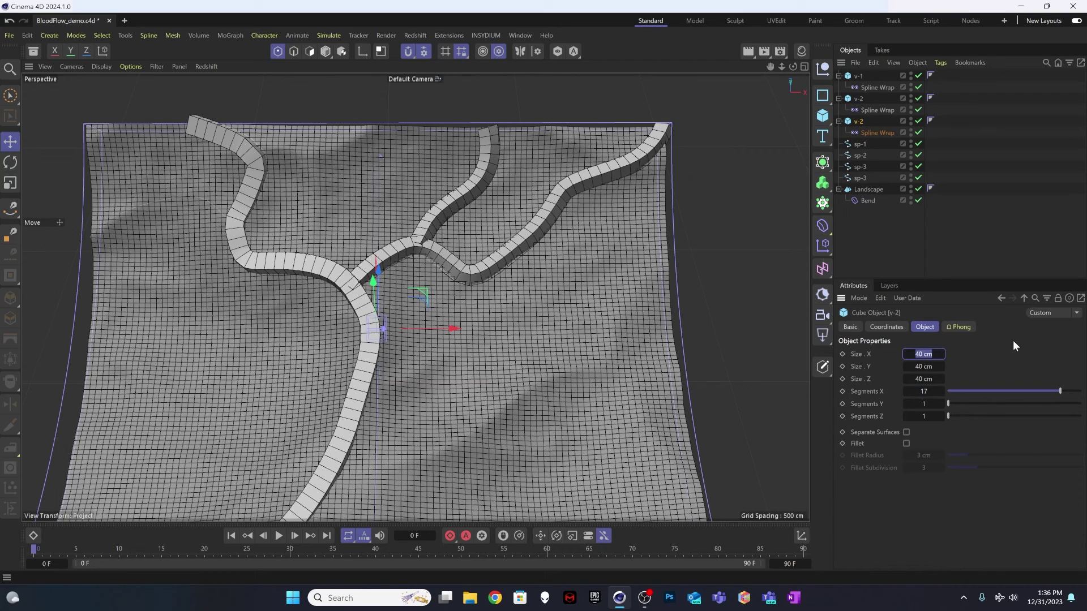
{"action": "type", "text": "30"}
{"action": "key", "text": "Tab"}
{"action": "type", "text": "30"}
{"action": "key", "text": "Tab"}
{"action": "type", "text": "30"}
{"action": "key", "text": "Tab"}
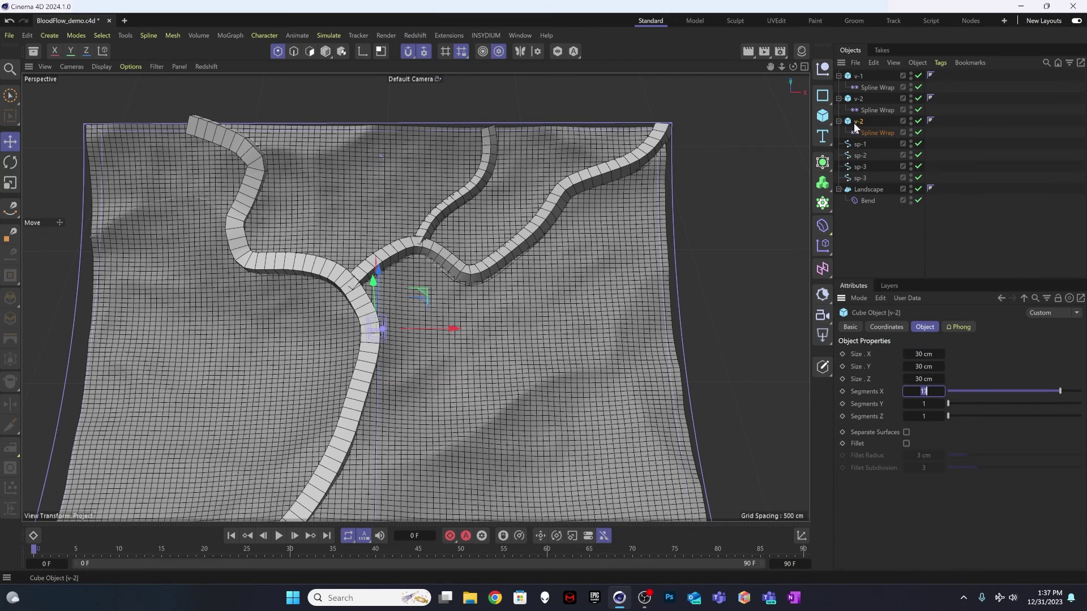
Duplicate the 30 cm vessel cube and assign the last sp-3 spline as the copy's Spline Wrap path
{"action": "left_click_drag", "start_coordinate": [857, 123], "coordinate": [858, 142], "text": "ctrl"}
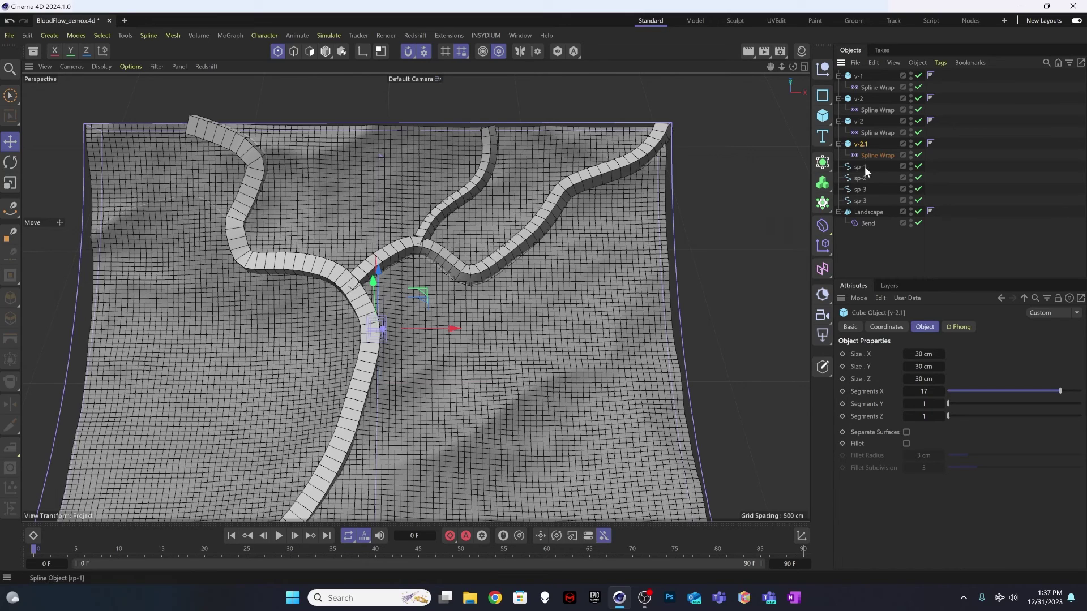
{"action": "left_click_drag", "start_coordinate": [865, 208], "coordinate": [908, 360]}
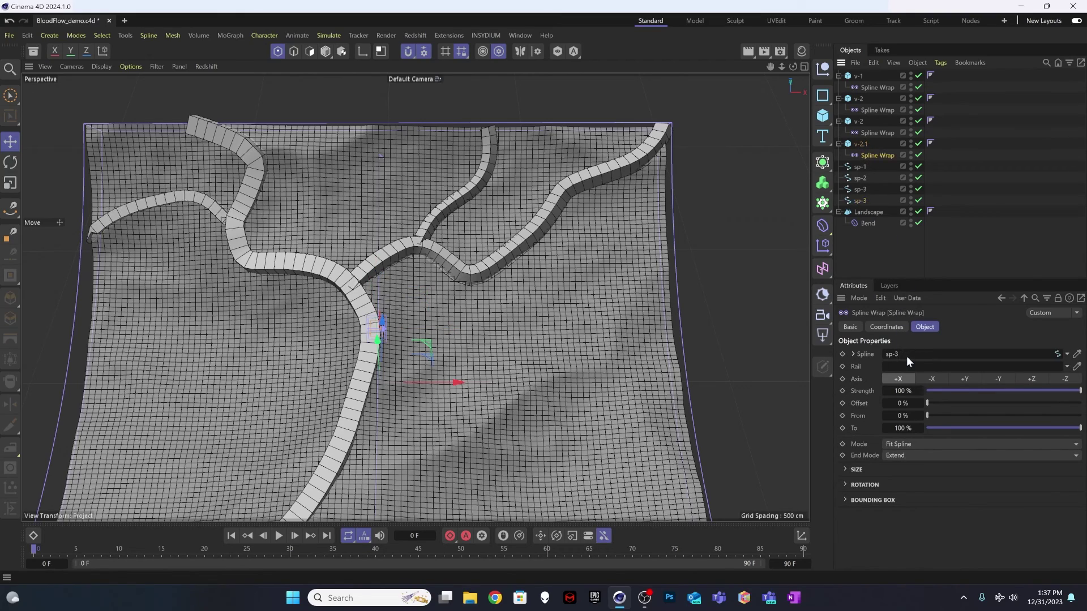
Deselect the Spline Wrap and save the project
{"action": "left_click_drag", "start_coordinate": [379, 266], "coordinate": [362, 321], "text": "alt"}
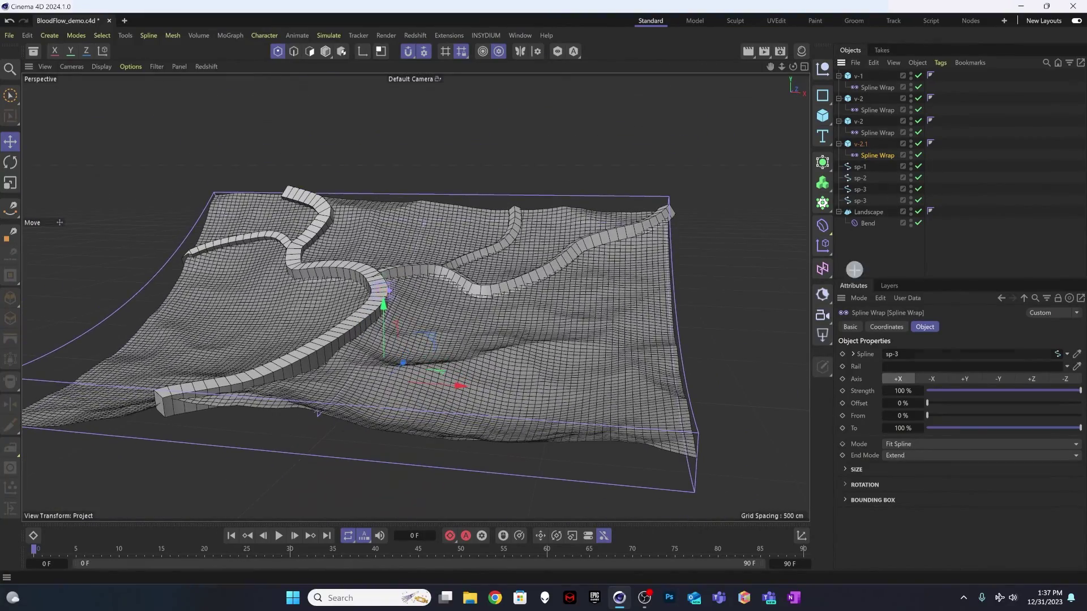
{"action": "left_click", "coordinate": [652, 82]}
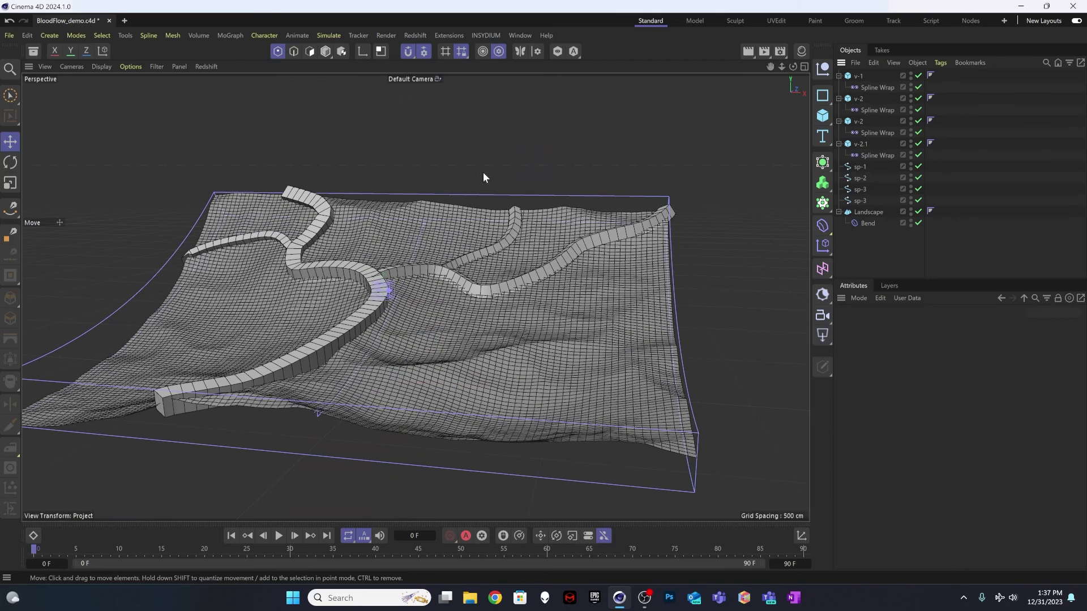
{"action": "key", "text": "ctrl+s"}
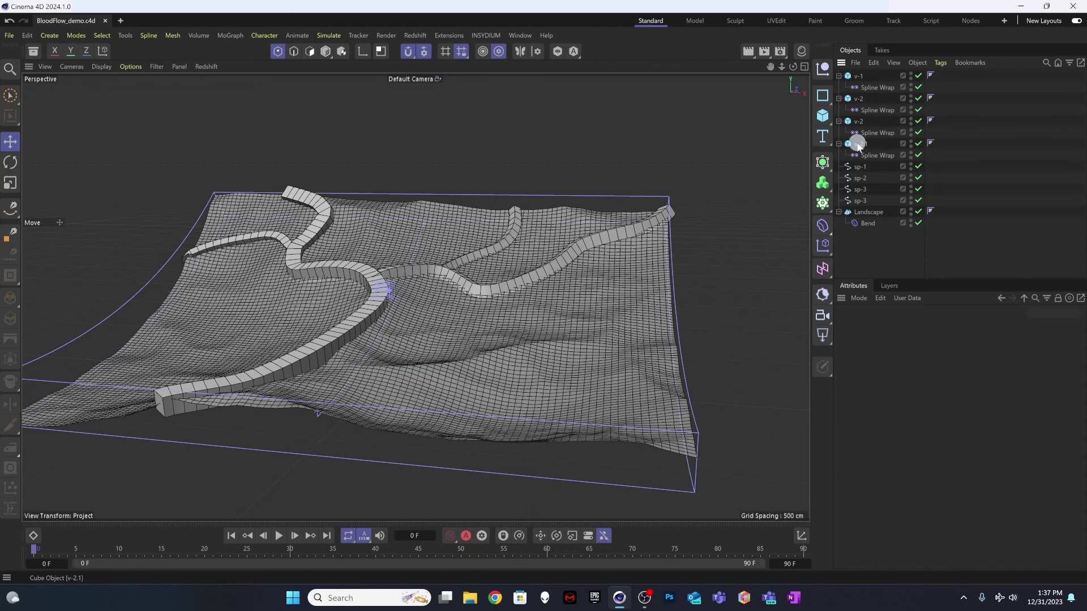
Group the four vessel cubes with their Spline Wraps into a null and rename it "vessel group"
{"action": "left_click", "coordinate": [861, 144]}
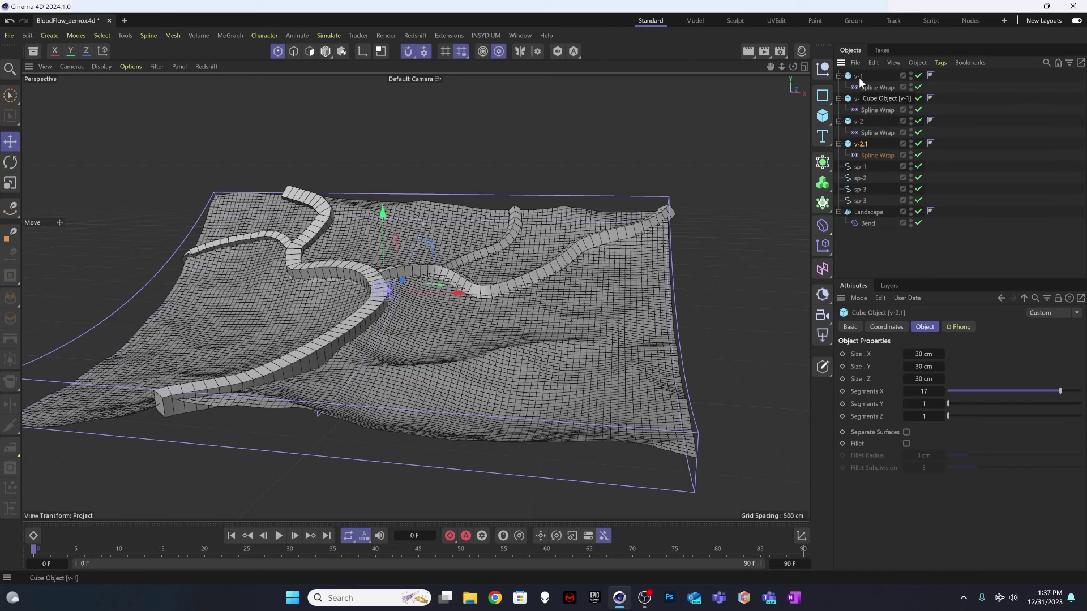
{"action": "left_click", "coordinate": [858, 77], "text": "shift"}
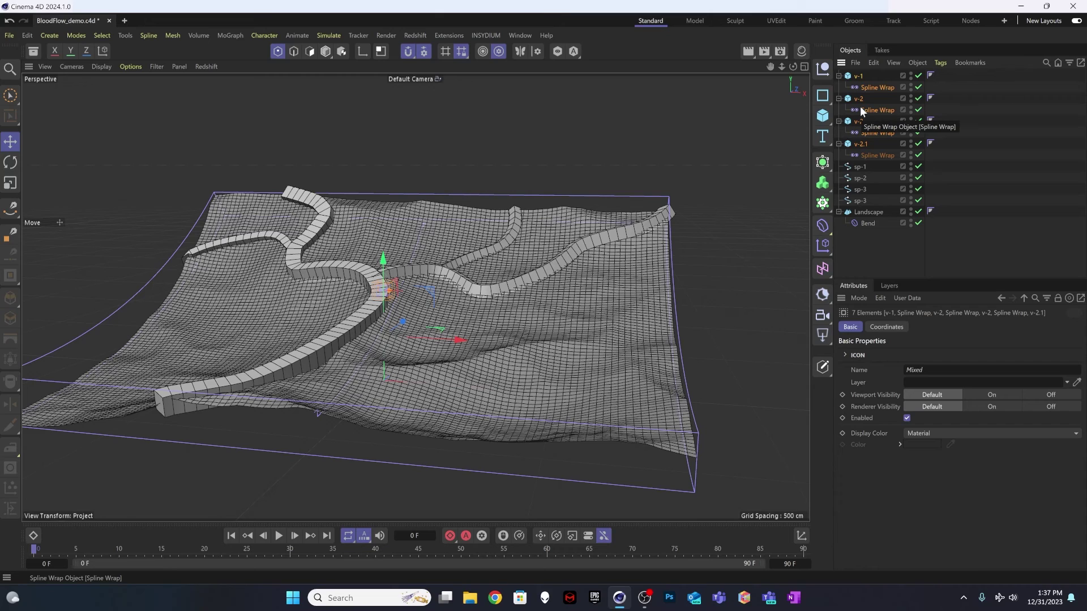
{"action": "left_click", "coordinate": [917, 62]}
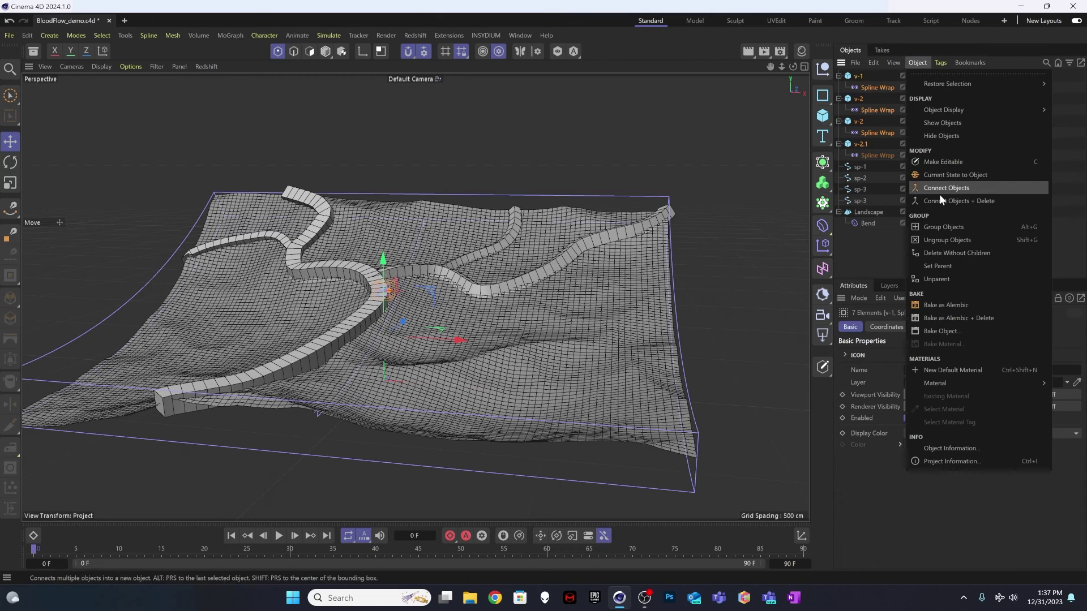
{"action": "left_click", "coordinate": [943, 228]}
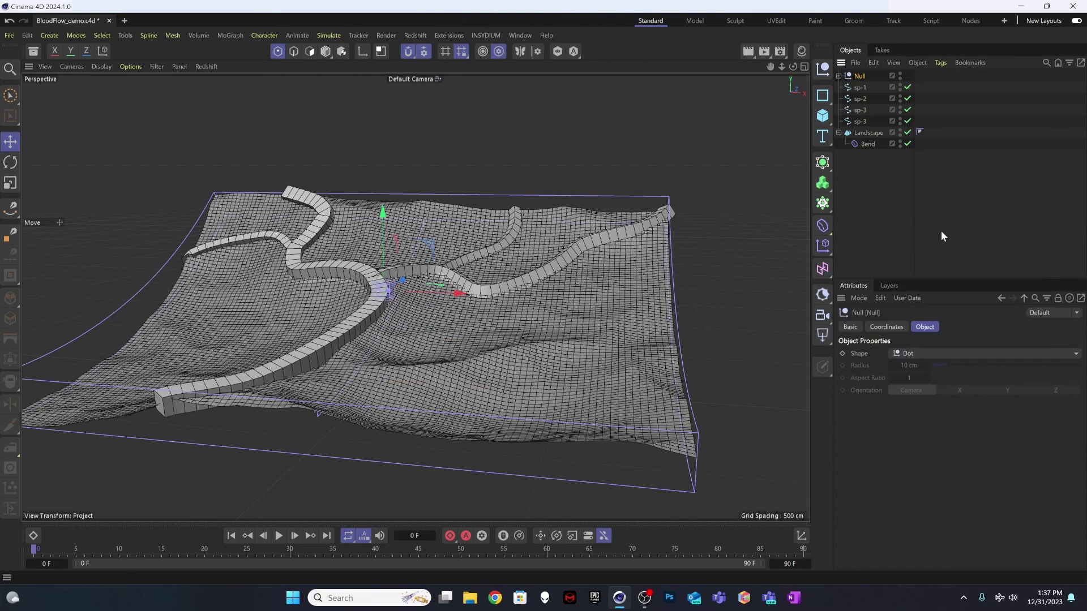
{"action": "double_click", "coordinate": [858, 76]}
{"action": "type", "text": "vesse"}
{"action": "type", "text": "l broup"}
{"action": "key", "text": "Return"}
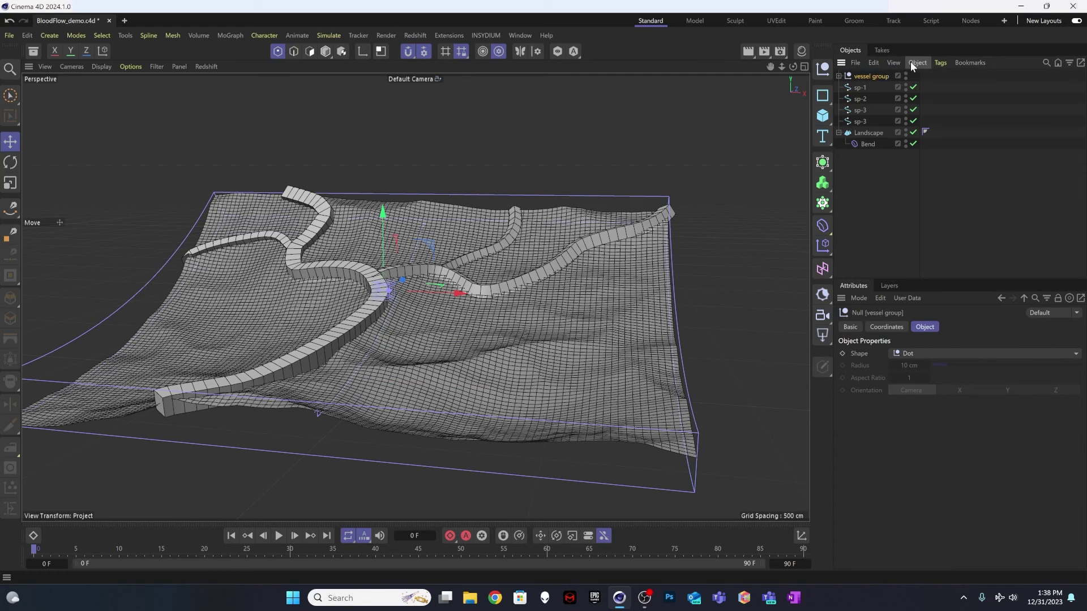
Add a Subdivision Surface as the parent of the vessel group, keeping its original position
{"action": "left_click", "coordinate": [823, 163], "text": "alt"}
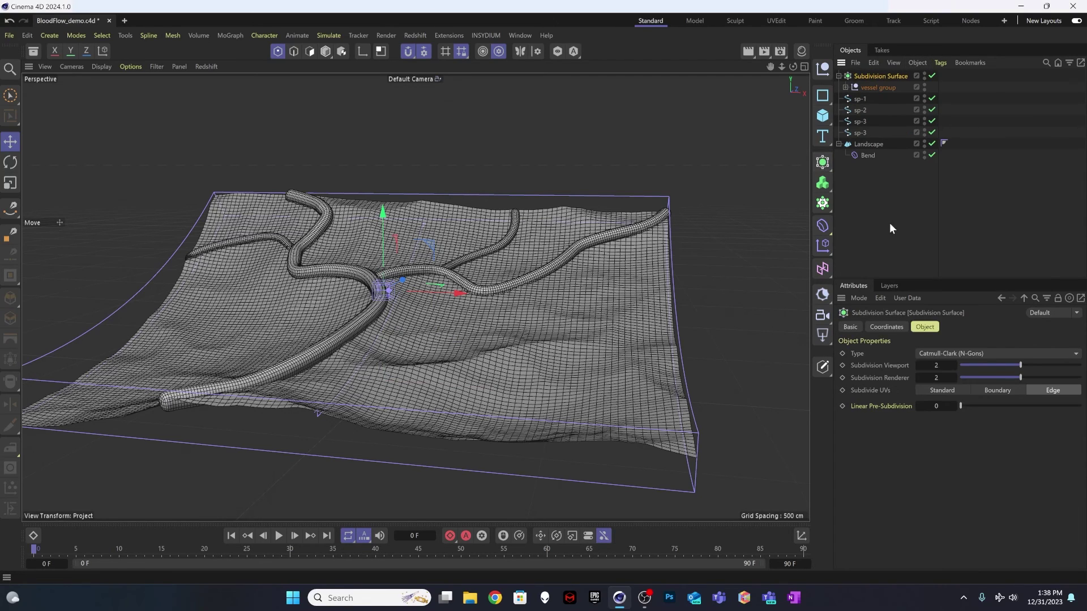
{"action": "left_click_drag", "start_coordinate": [384, 304], "coordinate": [384, 309], "text": "alt"}
{"action": "right_click_drag", "start_coordinate": [384, 309], "coordinate": [415, 274], "text": "alt"}
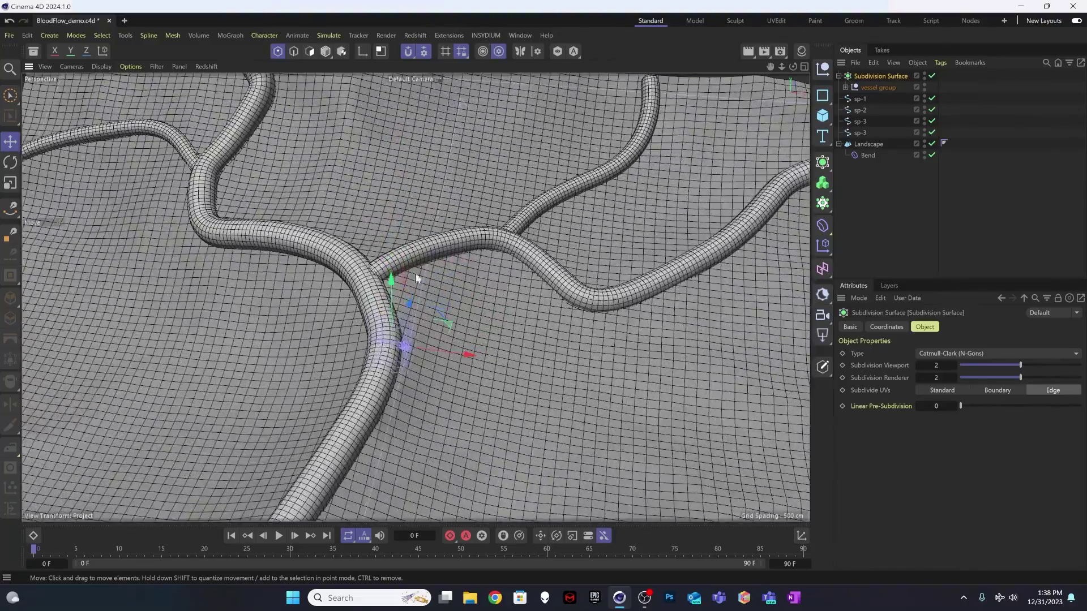
{"action": "left_click_drag", "start_coordinate": [413, 274], "coordinate": [432, 284], "text": "alt"}
{"action": "right_click_drag", "start_coordinate": [477, 262], "coordinate": [359, 270], "text": "alt"}
{"action": "left_click_drag", "start_coordinate": [359, 271], "coordinate": [437, 307], "text": "alt"}
{"action": "left_click_drag", "start_coordinate": [721, 209], "coordinate": [671, 226]}
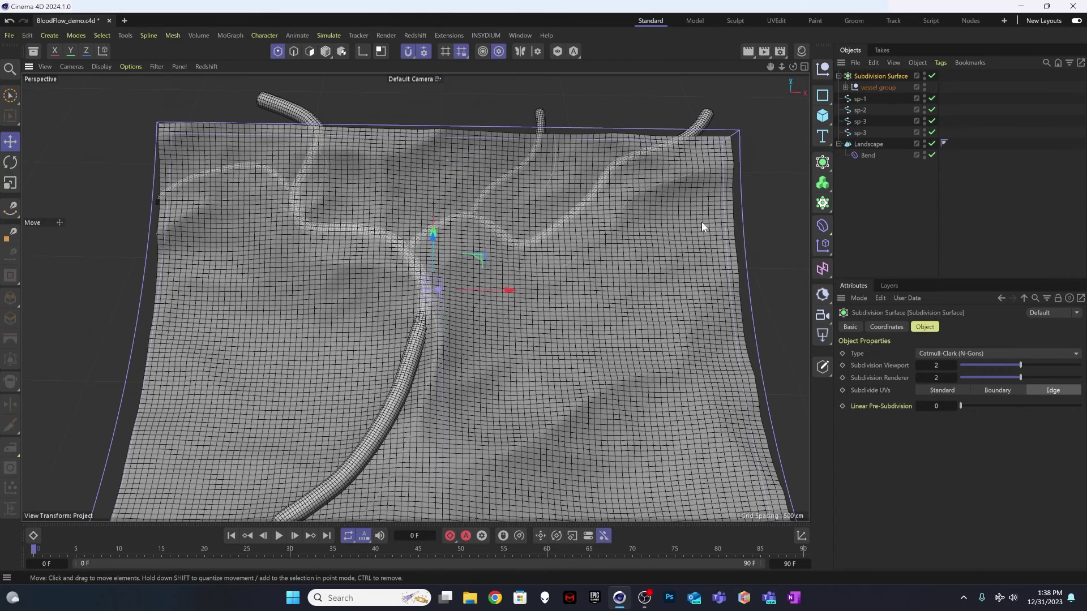
{"action": "key", "text": "ctrl+z"}
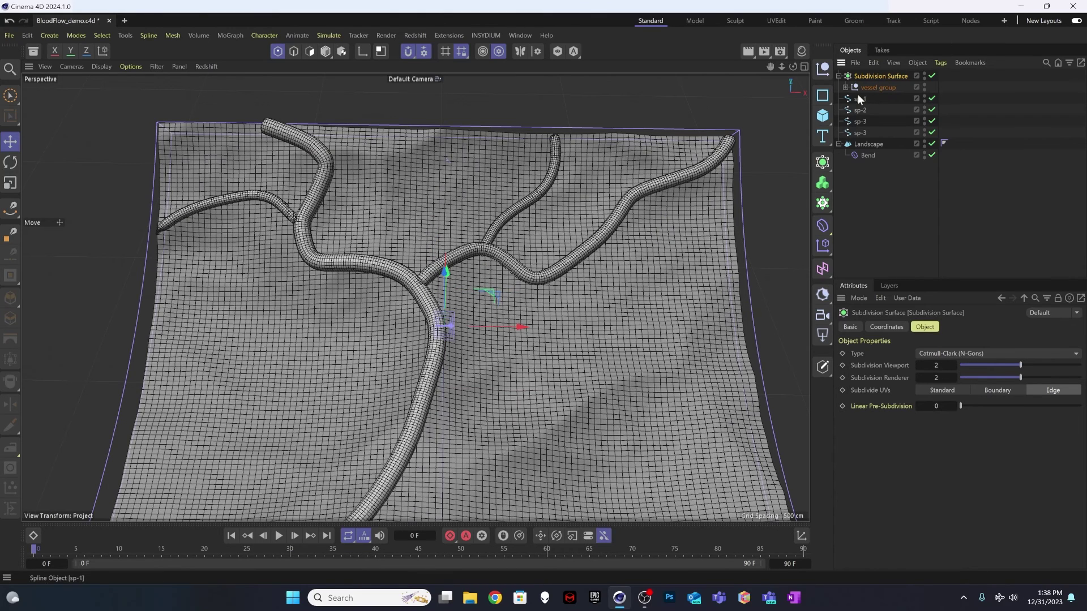
{"action": "left_click", "coordinate": [846, 87]}
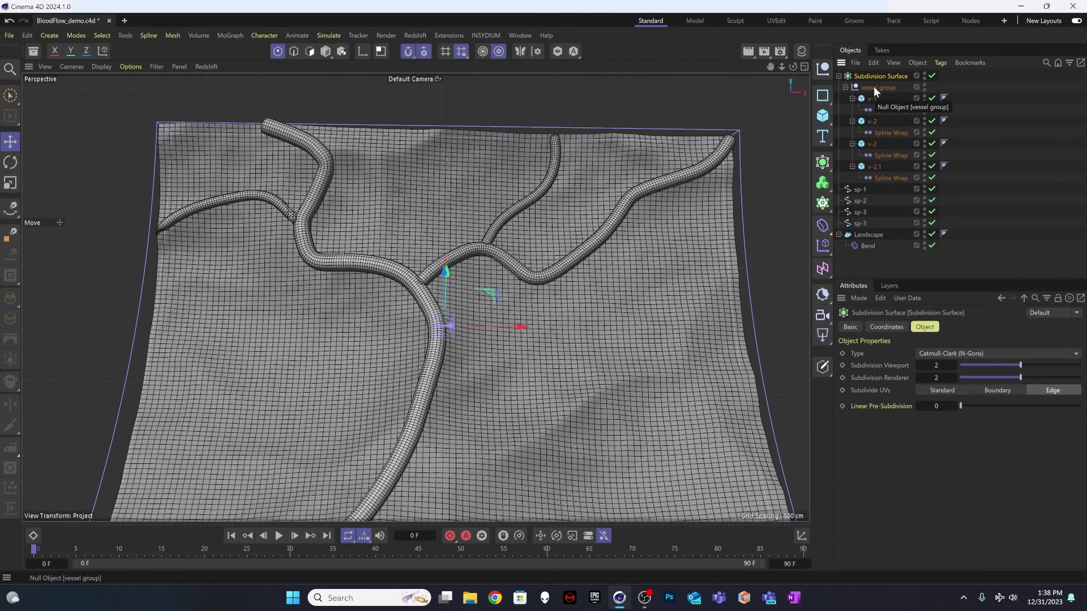
{"action": "left_click", "coordinate": [840, 87]}
{"action": "left_click", "coordinate": [845, 87]}
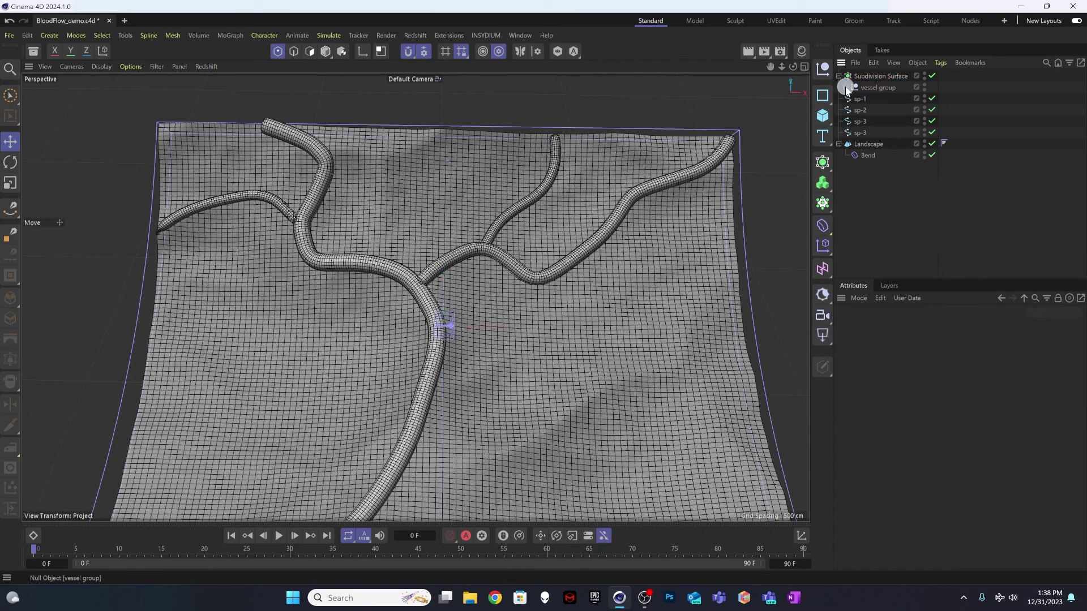
{"action": "left_click", "coordinate": [874, 76]}
{"action": "left_click", "coordinate": [869, 211]}
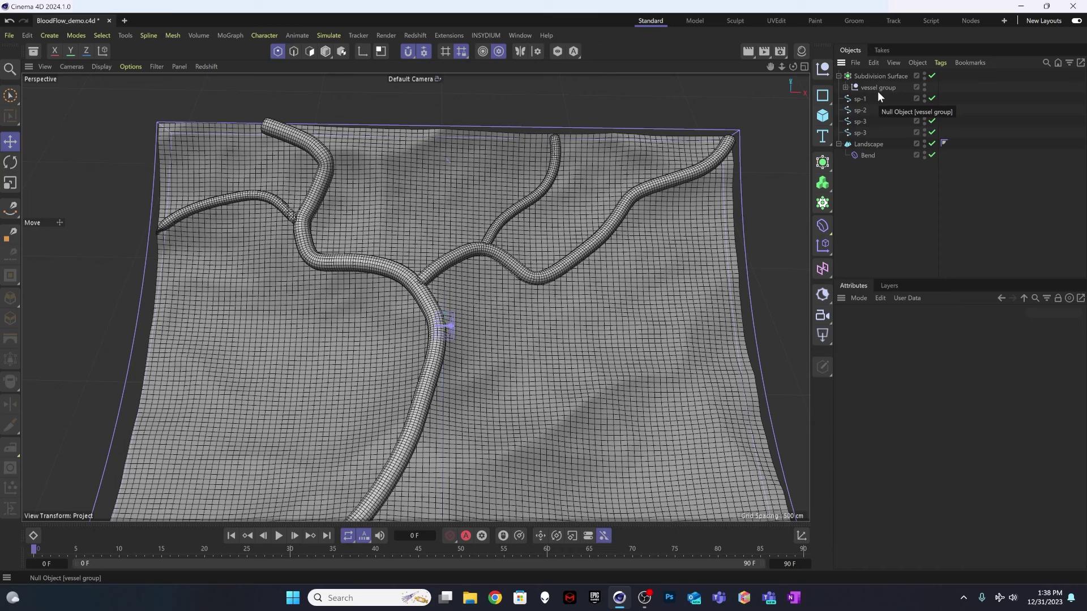
{"action": "left_click", "coordinate": [870, 75]}
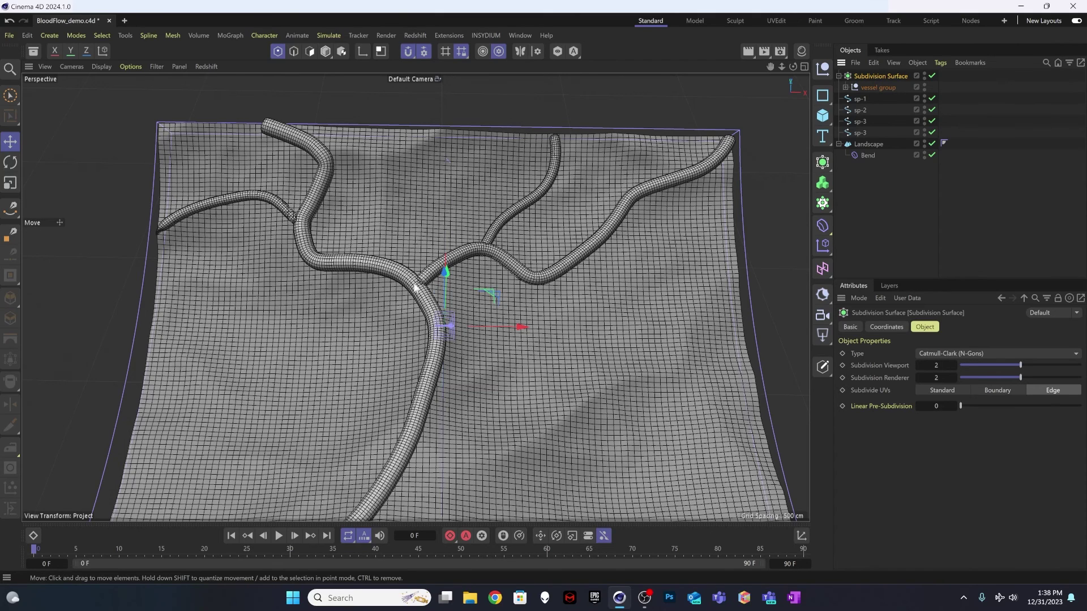
Add a Volume Builder and make the Subdivision Surface with the vessel group its child
{"action": "left_click", "coordinate": [892, 195]}
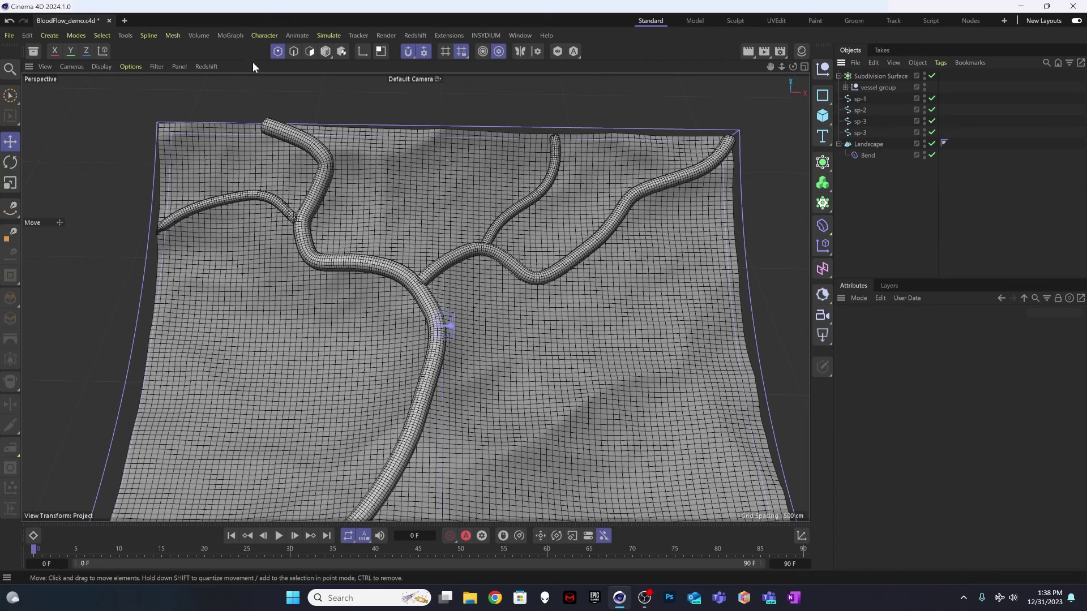
{"action": "left_click", "coordinate": [199, 35]}
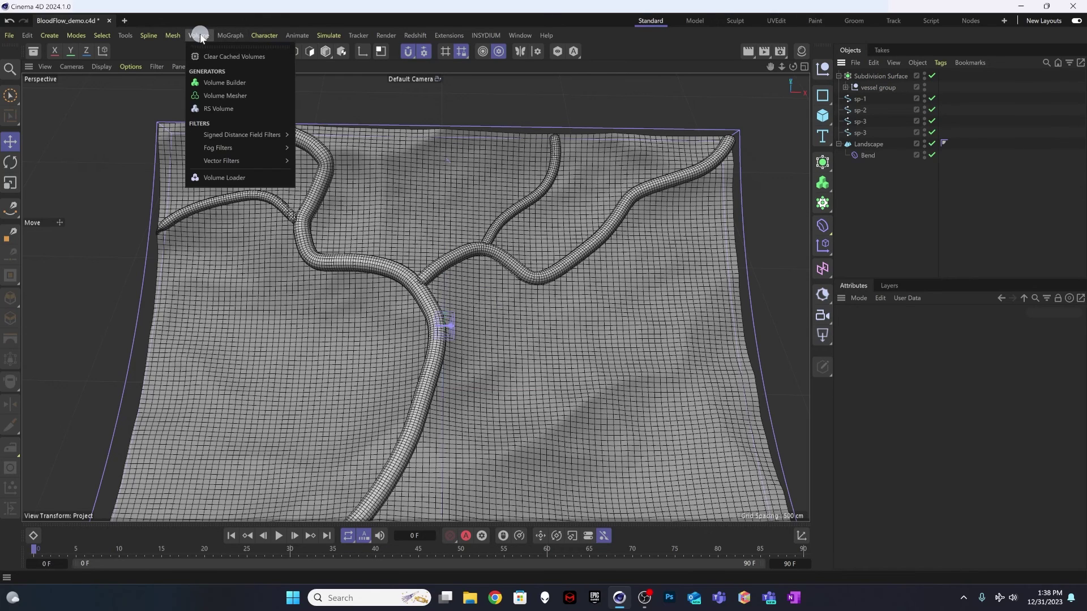
{"action": "left_click", "coordinate": [214, 71]}
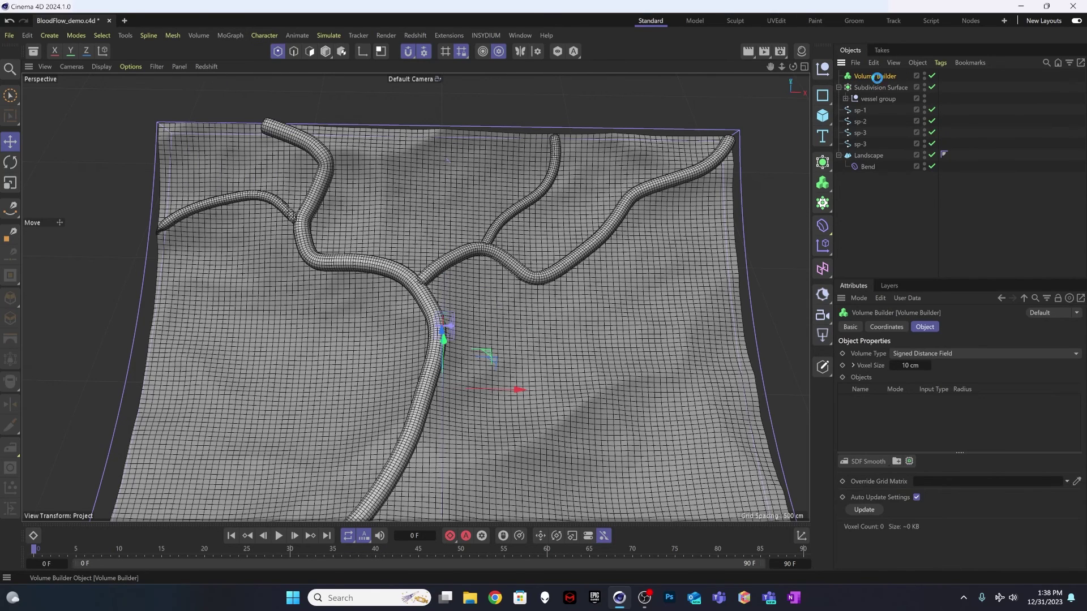
{"action": "left_click_drag", "start_coordinate": [871, 85], "coordinate": [872, 78]}
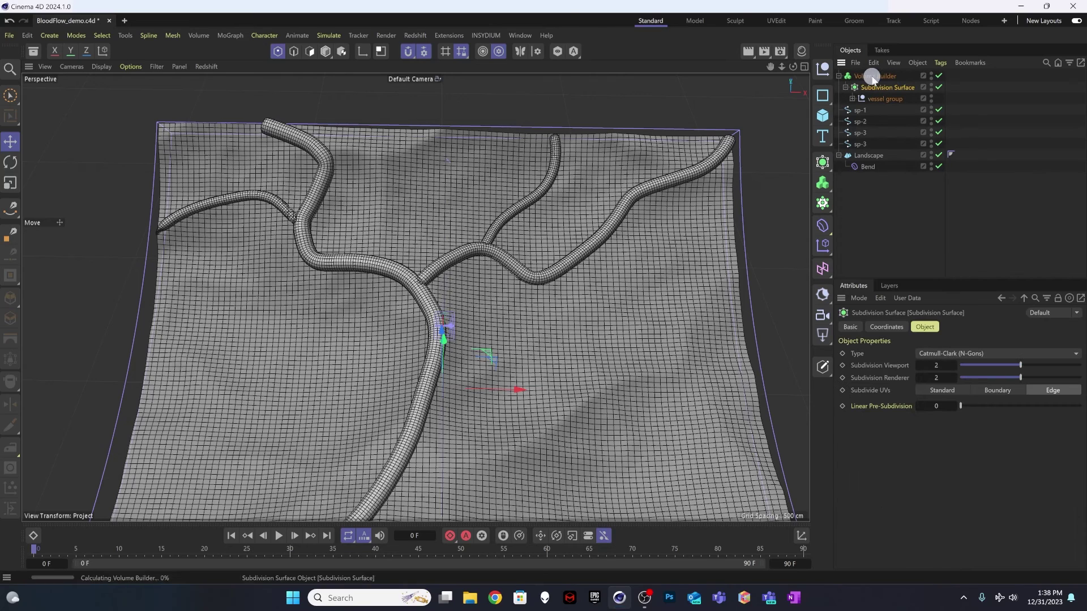
Try a voxel size of 5 cm on the Volume Builder and refine it to 3 cm
{"action": "left_click", "coordinate": [871, 76]}
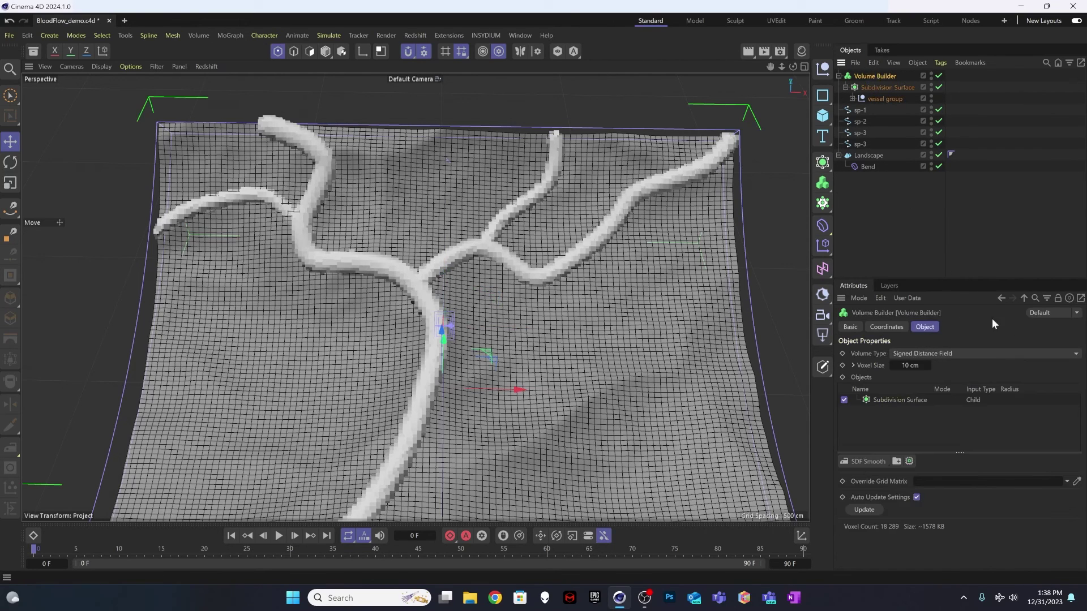
{"action": "left_click", "coordinate": [910, 365]}
{"action": "type", "text": "5"}
{"action": "key", "text": "Return"}
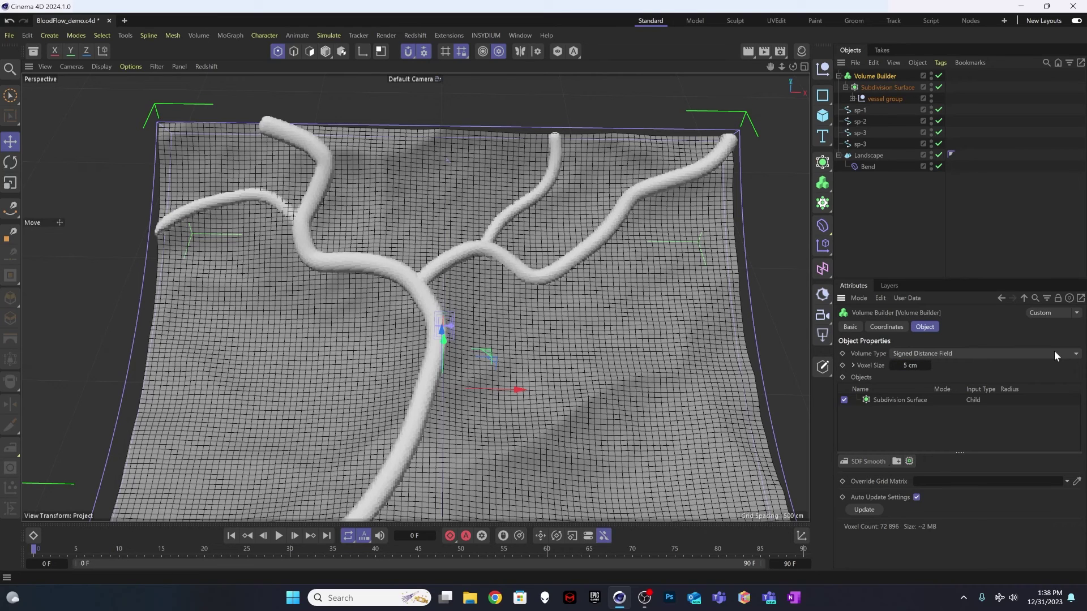
{"action": "left_click", "coordinate": [912, 365]}
{"action": "type", "text": "3"}
{"action": "key", "text": "Return"}
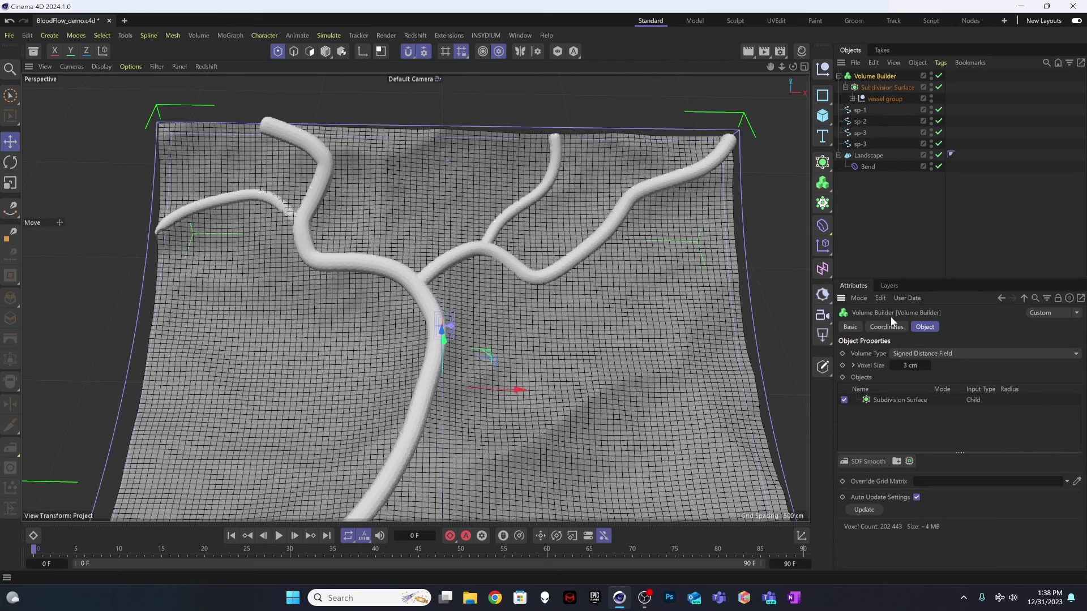
Add an SDF Smooth filter to the Volume Builder, check the smoothed branch junctions, and clear the selection
{"action": "left_click", "coordinate": [856, 462]}
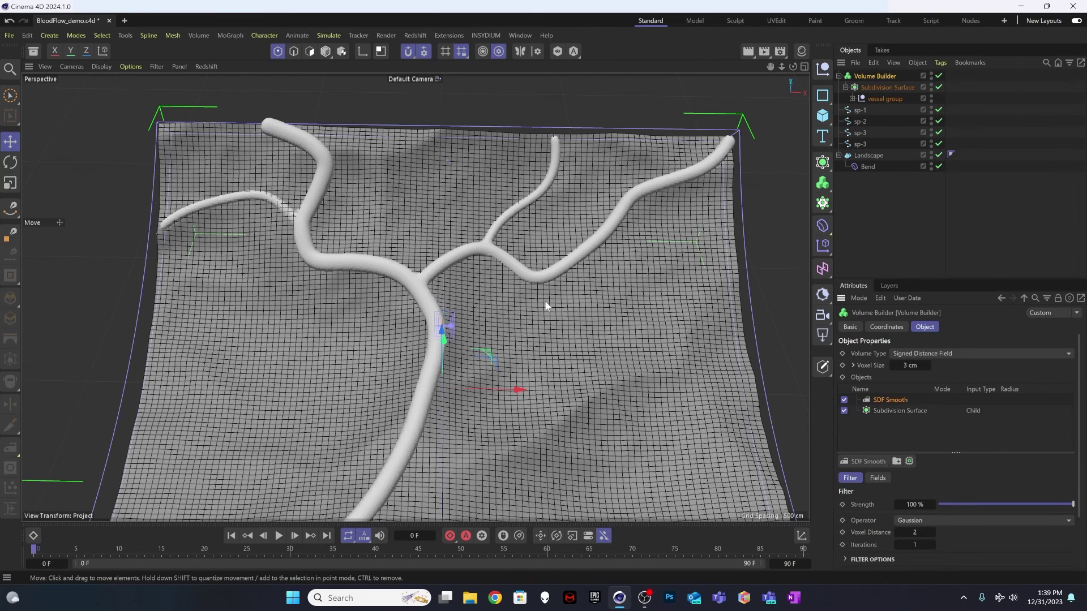
{"action": "left_click_drag", "start_coordinate": [425, 266], "coordinate": [310, 322], "text": "alt"}
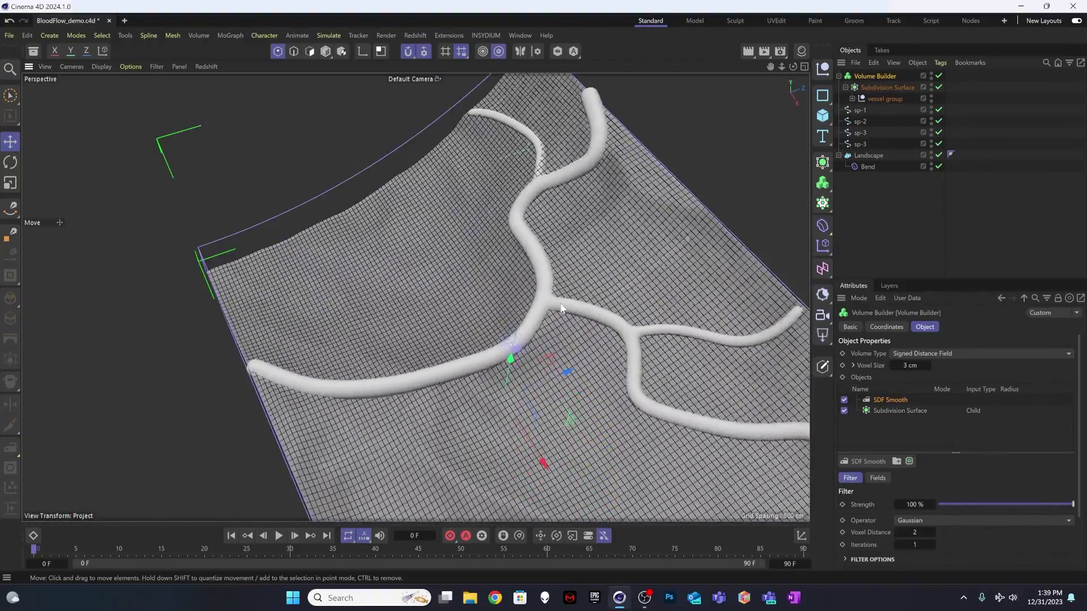
{"action": "right_click_drag", "start_coordinate": [561, 307], "coordinate": [690, 260], "text": "alt"}
{"action": "left_click_drag", "start_coordinate": [627, 321], "coordinate": [652, 268], "text": "alt"}
{"action": "left_click_drag", "start_coordinate": [567, 406], "coordinate": [598, 251], "text": "alt"}
{"action": "left_click", "coordinate": [909, 203]}
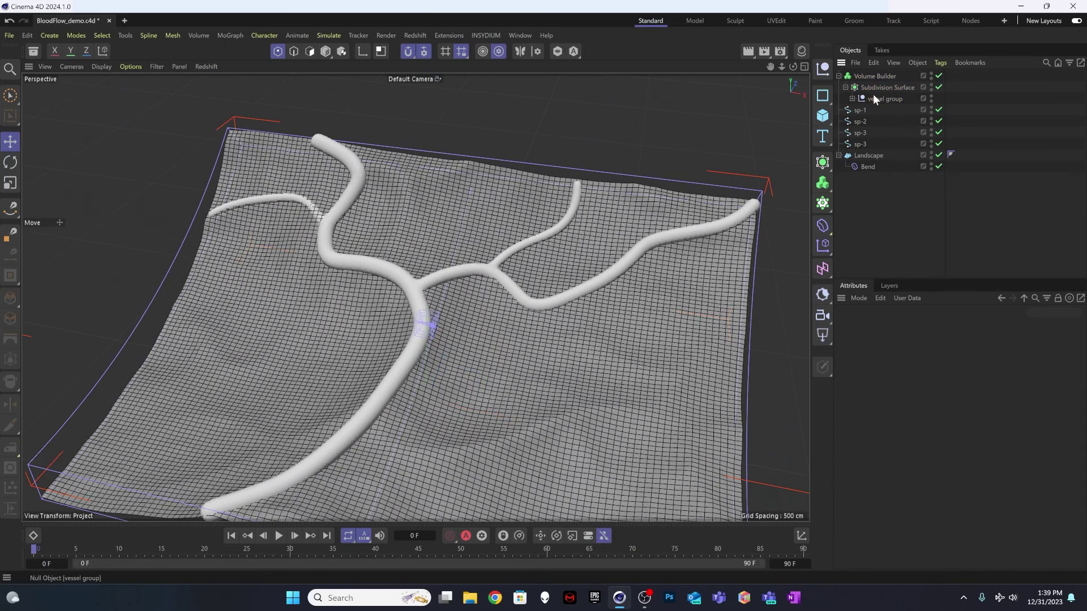
Add a Volume Mesher and make the Volume Builder its child
{"action": "left_click", "coordinate": [874, 76]}
{"action": "left_click", "coordinate": [197, 35]}
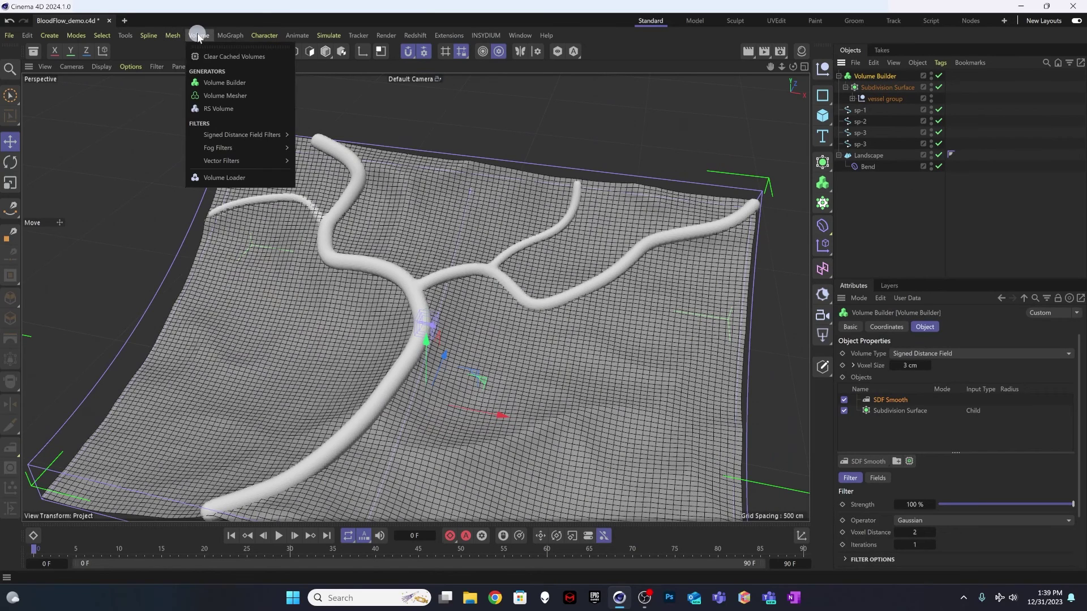
{"action": "left_click", "coordinate": [217, 97]}
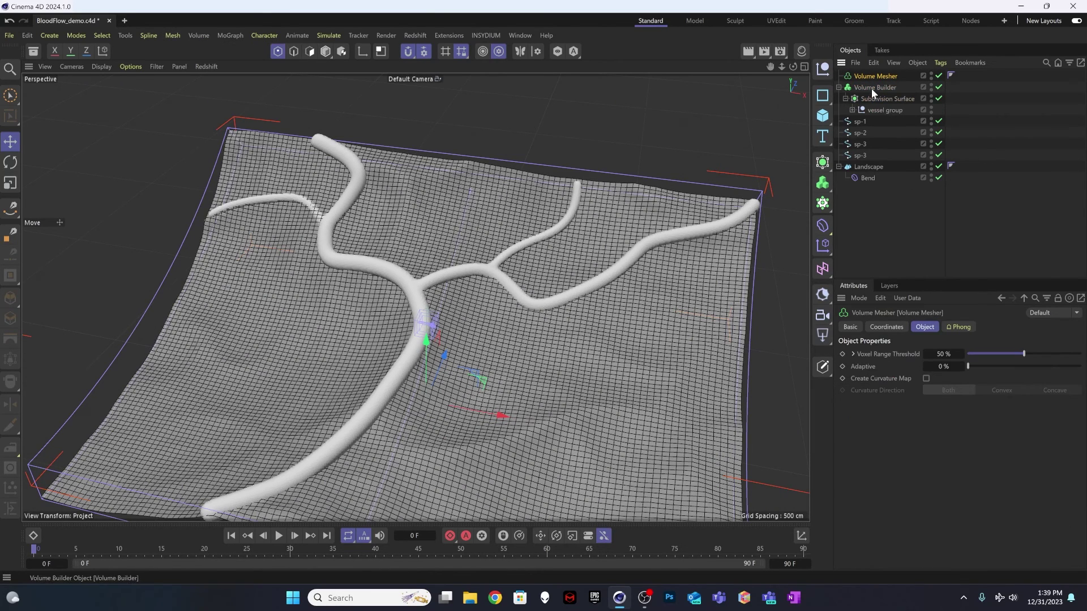
{"action": "left_click_drag", "start_coordinate": [861, 88], "coordinate": [883, 76]}
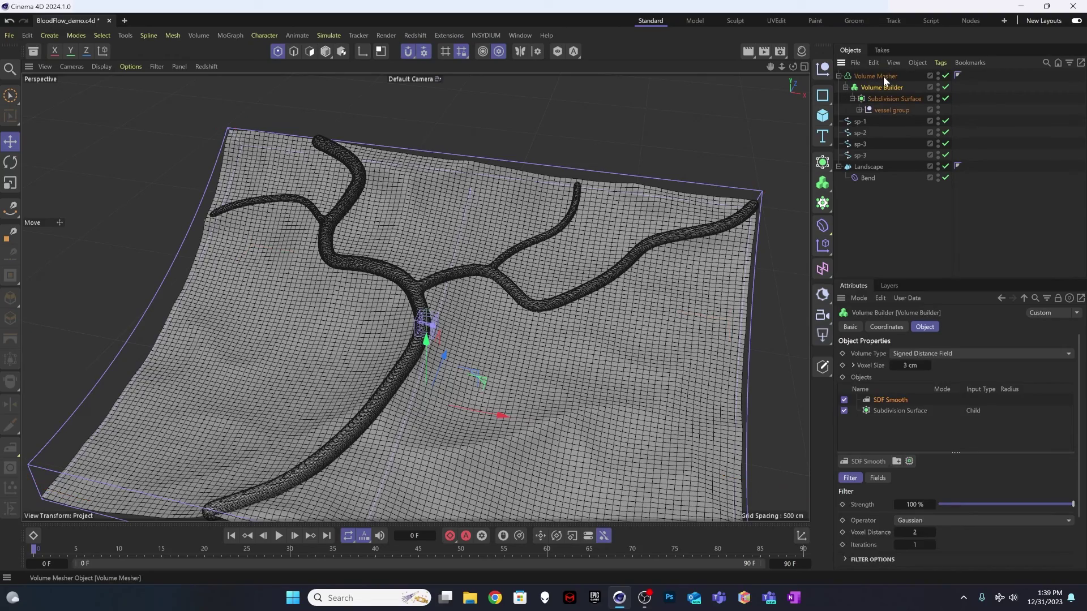
Examine the Volume Mesher's polygon mesh up close at the vessel branch junctions
{"action": "left_click", "coordinate": [882, 77]}
{"action": "scroll", "coordinate": [419, 287], "scroll_direction": "up", "scroll_amount": 10}
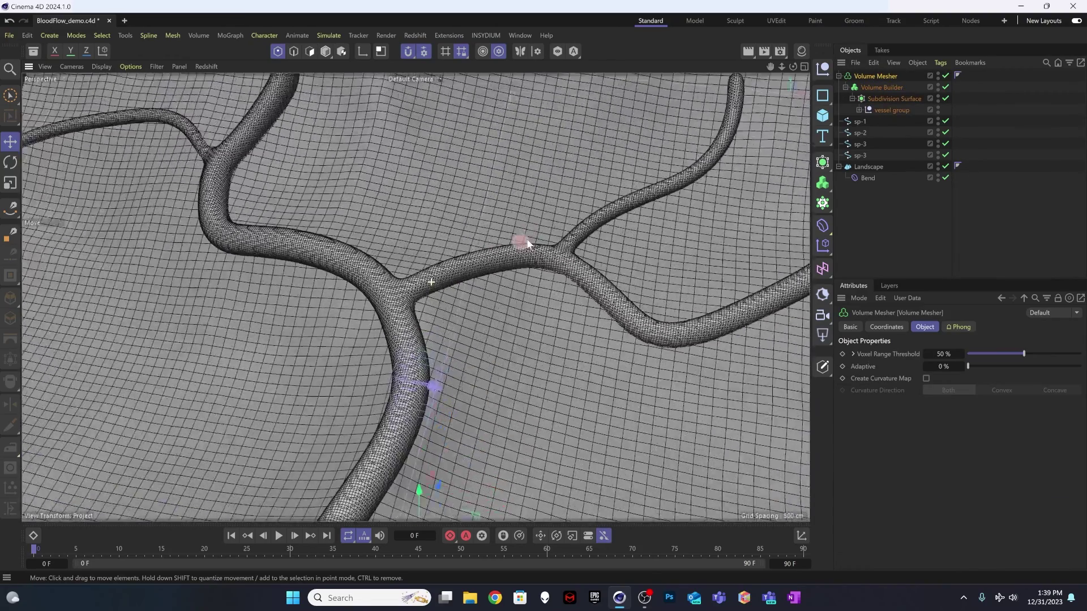
{"action": "left_click_drag", "start_coordinate": [462, 267], "coordinate": [420, 276], "text": "alt"}
{"action": "scroll", "coordinate": [365, 295], "scroll_direction": "down", "scroll_amount": 6}
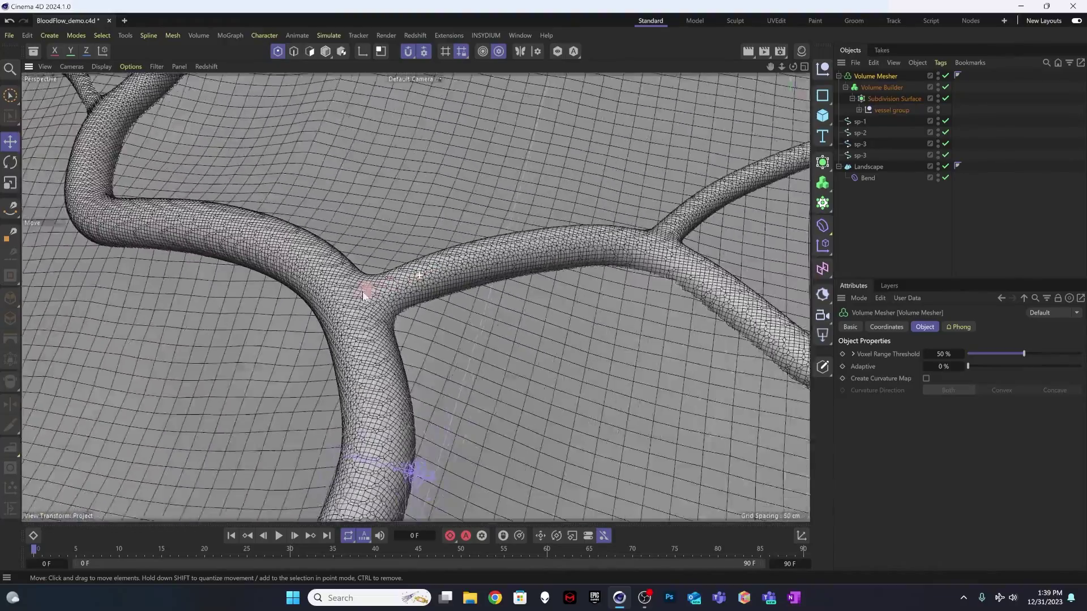
{"action": "scroll", "coordinate": [367, 317], "scroll_direction": "down", "scroll_amount": 6}
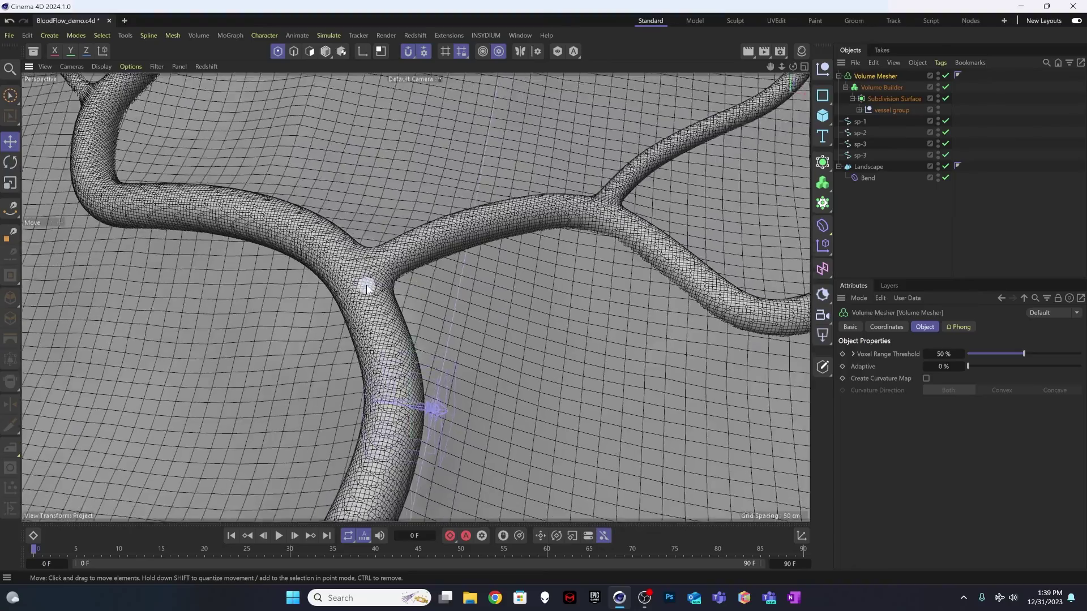
{"action": "scroll", "coordinate": [384, 334], "scroll_direction": "down", "scroll_amount": 7}
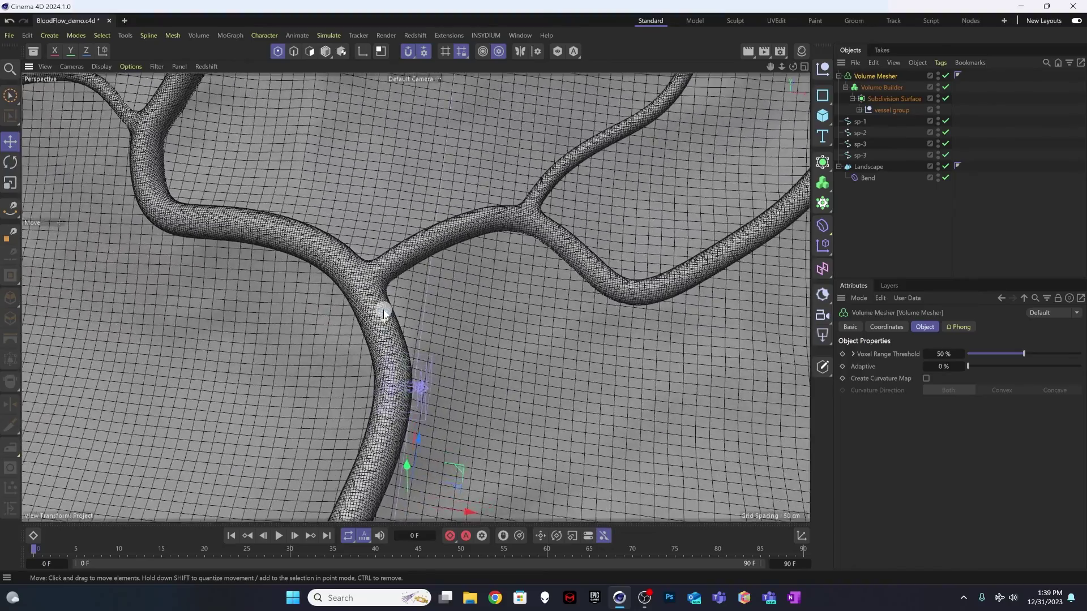
{"action": "scroll", "coordinate": [384, 334], "scroll_direction": "down", "scroll_amount": 1}
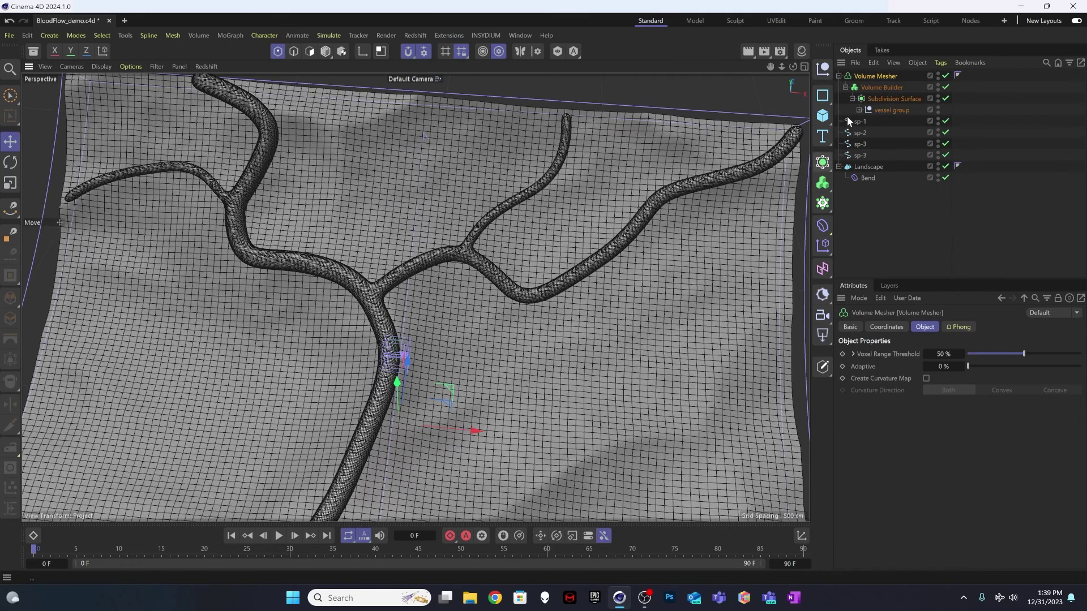
Collapse the Volume Mesher hierarchy, add a Remesh generator, and make the Volume Mesher its child
{"action": "left_click", "coordinate": [839, 76]}
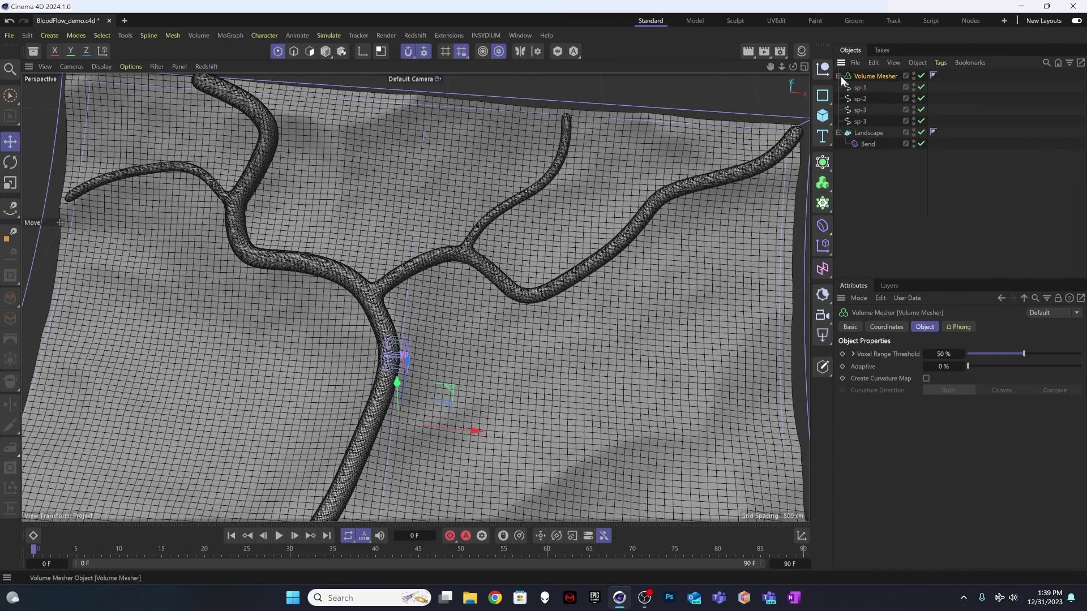
{"action": "left_click", "coordinate": [827, 169]}
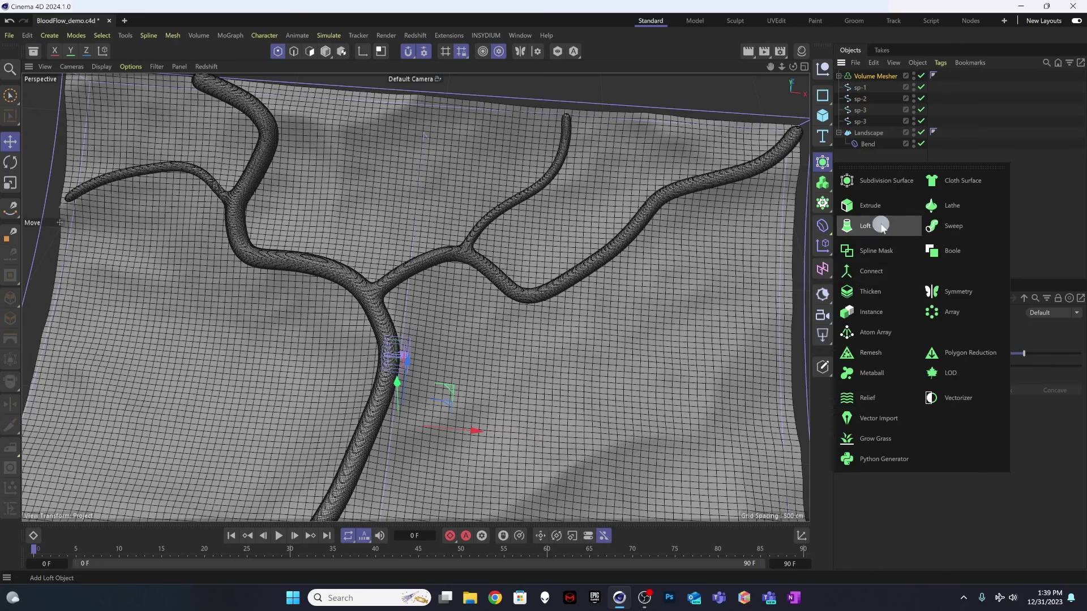
{"action": "left_click", "coordinate": [867, 356]}
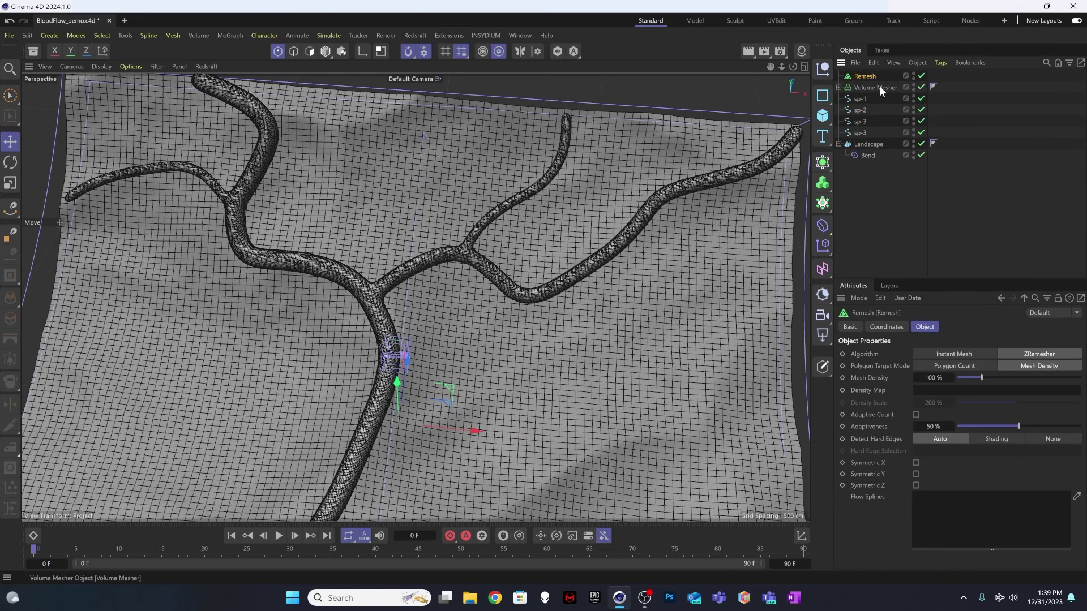
{"action": "left_click_drag", "start_coordinate": [867, 86], "coordinate": [871, 78]}
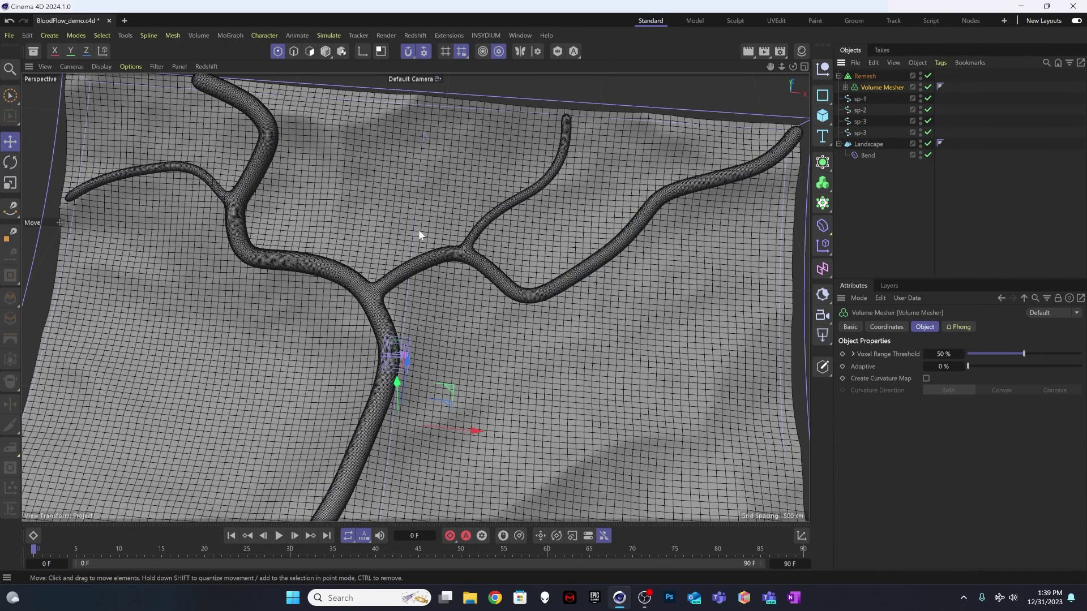
Set the Remesh generator's mesh density to 30% and check the coarser vessel mesh
{"action": "scroll", "coordinate": [365, 290], "scroll_direction": "up", "scroll_amount": 10}
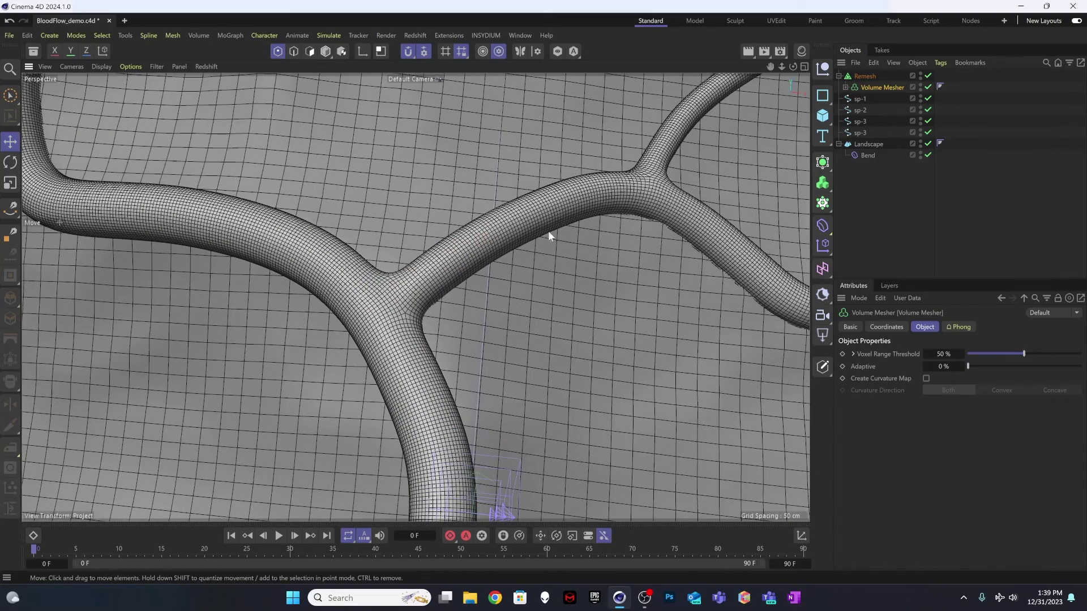
{"action": "left_click", "coordinate": [894, 78]}
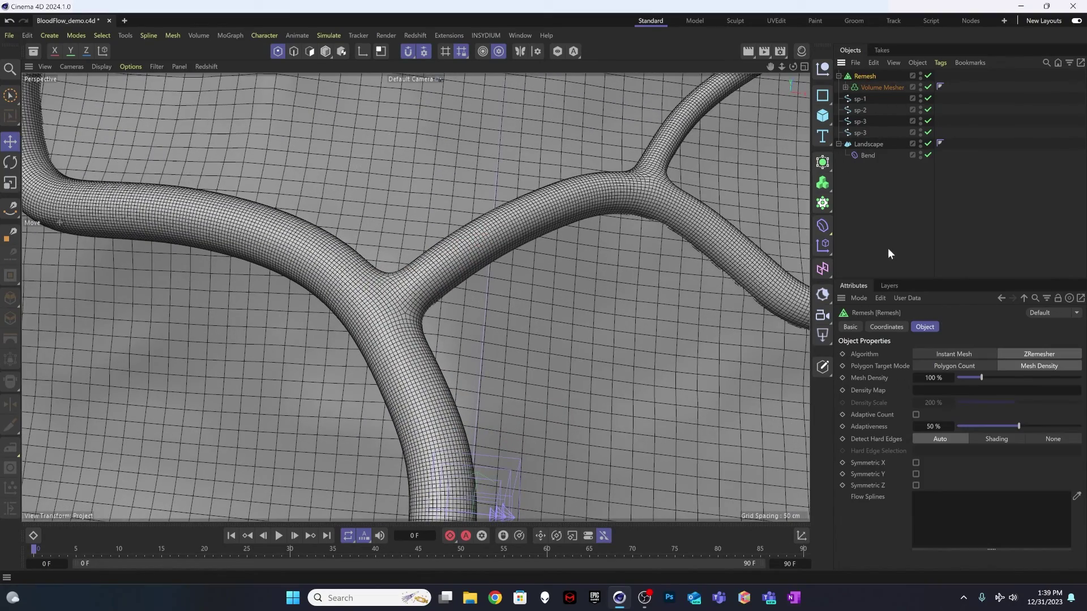
{"action": "left_click", "coordinate": [935, 378]}
{"action": "type", "text": "30"}
{"action": "key", "text": "Return"}
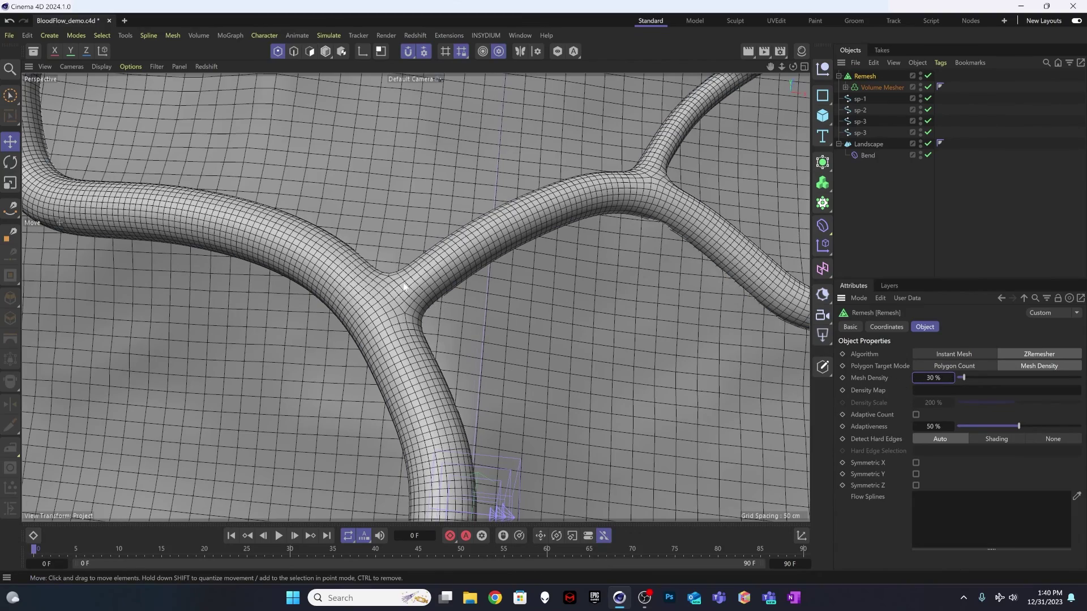
{"action": "scroll", "coordinate": [416, 304], "scroll_direction": "down", "scroll_amount": 10}
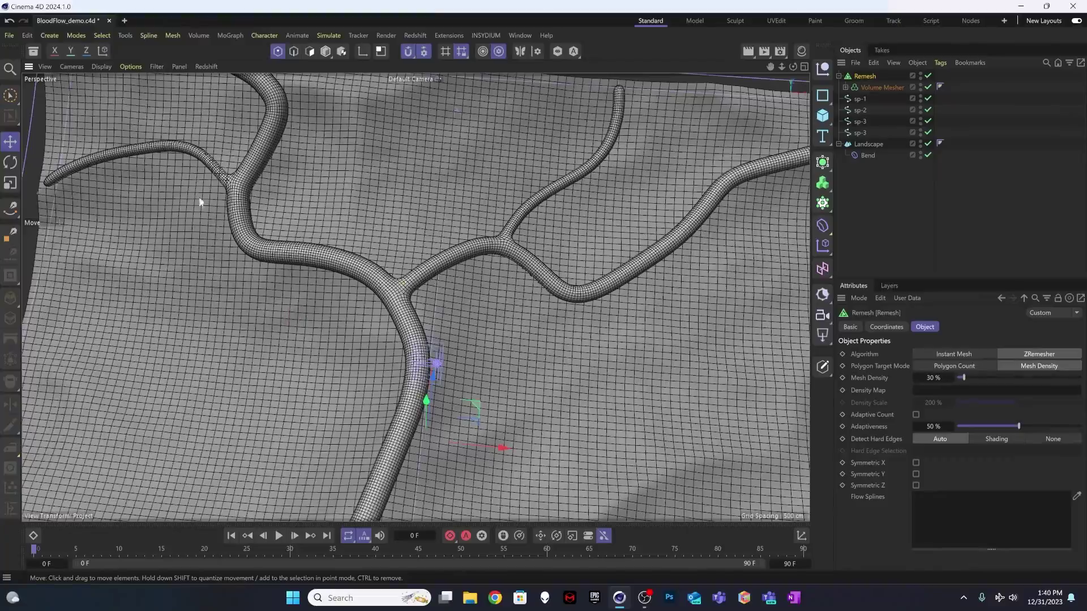
Duplicate the Remesh generator with its children, convert the copy into an editable polygon object, and clear the selection
{"action": "mouse_move", "coordinate": [243, 213]}
{"action": "left_mouse_down", "text": "alt"}
{"action": "mouse_move", "coordinate": [248, 150]}
{"action": "mouse_move", "coordinate": [322, 152]}
{"action": "mouse_move", "coordinate": [206, 165]}
{"action": "mouse_move", "coordinate": [350, 222]}
{"action": "mouse_move", "coordinate": [364, 243]}
{"action": "mouse_move", "coordinate": [343, 267]}
{"action": "mouse_move", "coordinate": [359, 308]}
{"action": "mouse_move", "coordinate": [250, 301]}
{"action": "mouse_move", "coordinate": [364, 272]}
{"action": "left_mouse_up", "text": "alt"}
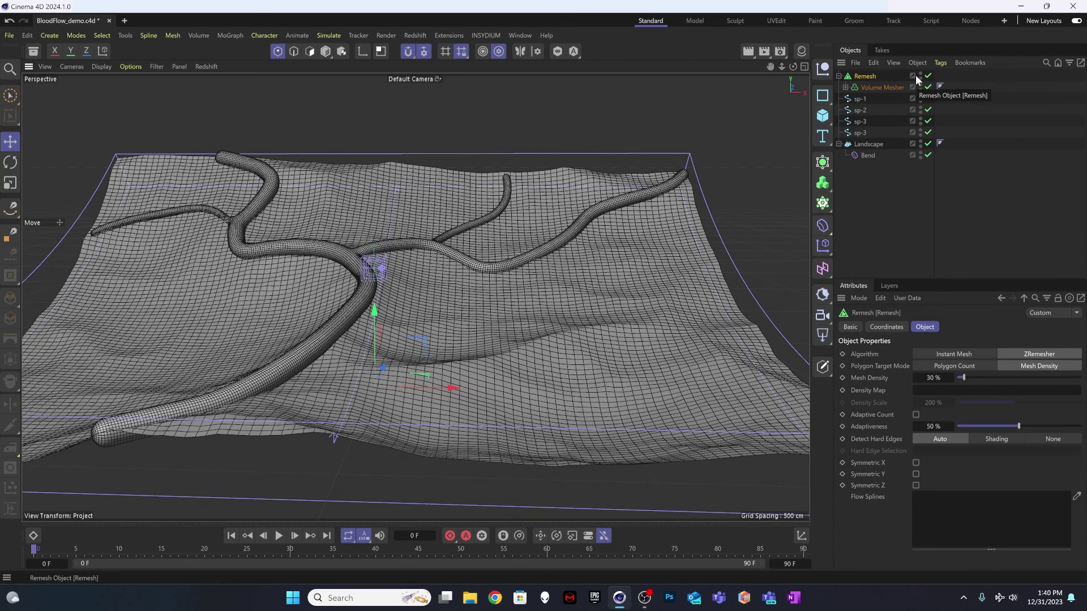
{"action": "left_click", "coordinate": [870, 77]}
{"action": "left_click_drag", "start_coordinate": [868, 70], "coordinate": [872, 70]}
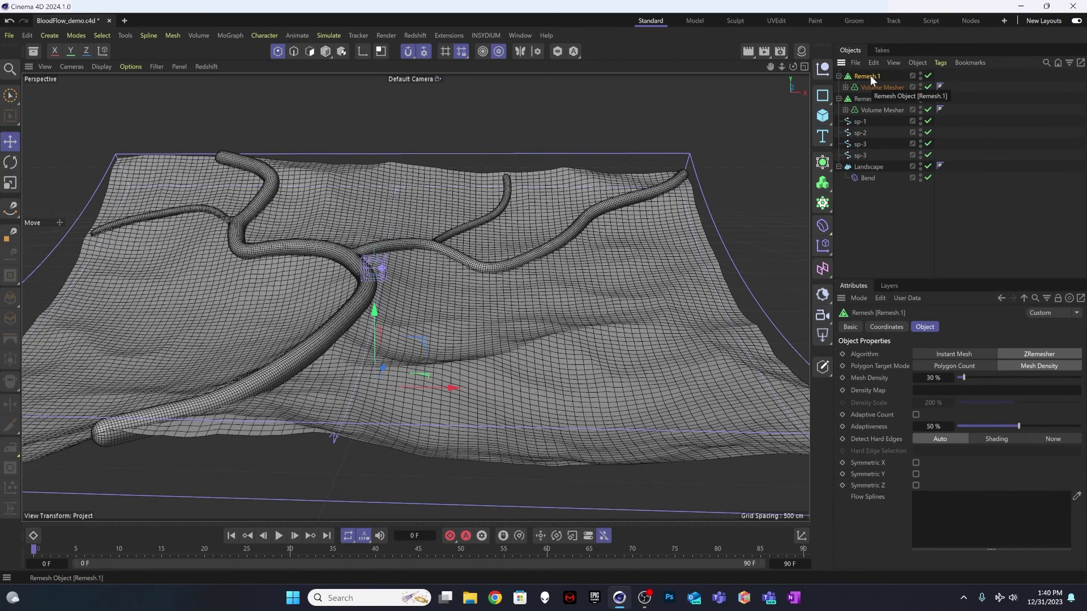
{"action": "key", "text": "c"}
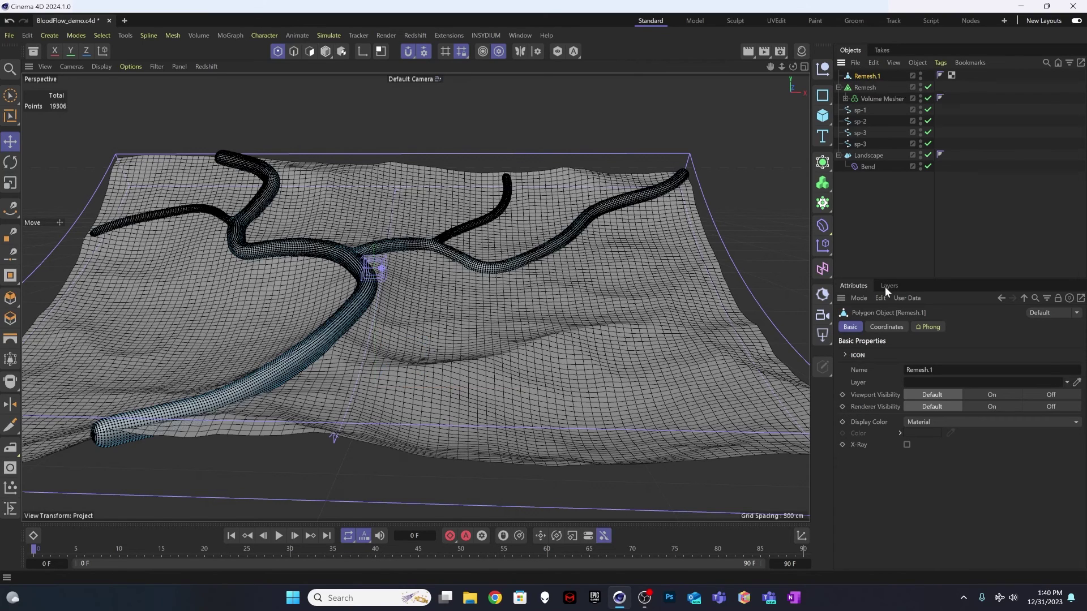
{"action": "left_click", "coordinate": [882, 229]}
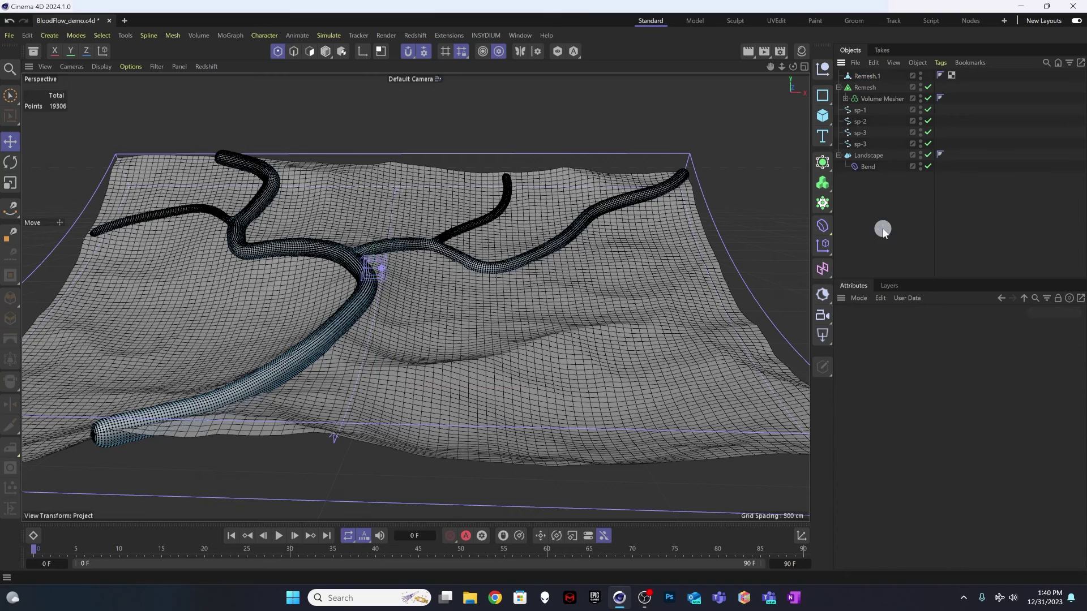
Add a null at the end of the object hierarchy, rename it Off, and hide it in the viewport and render
{"action": "left_click", "coordinate": [861, 86]}
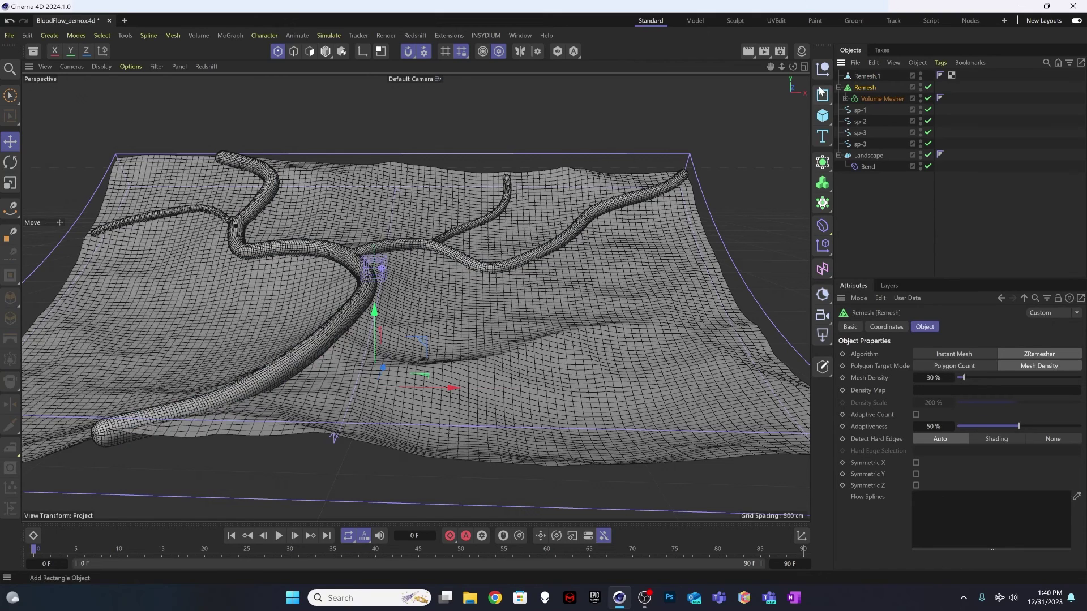
{"action": "left_click", "coordinate": [819, 70]}
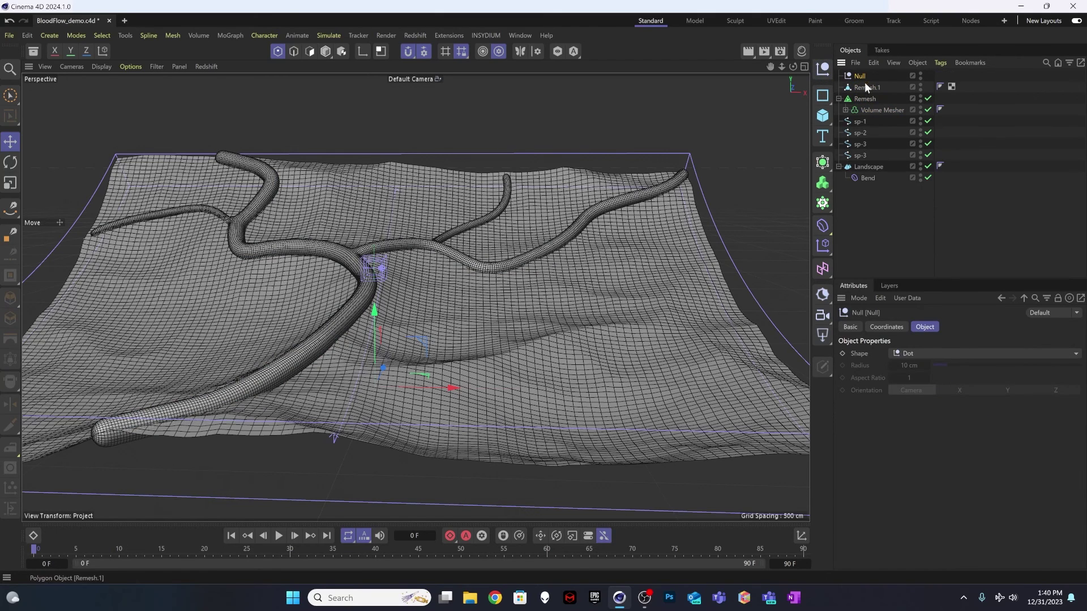
{"action": "left_click_drag", "start_coordinate": [860, 76], "coordinate": [851, 179]}
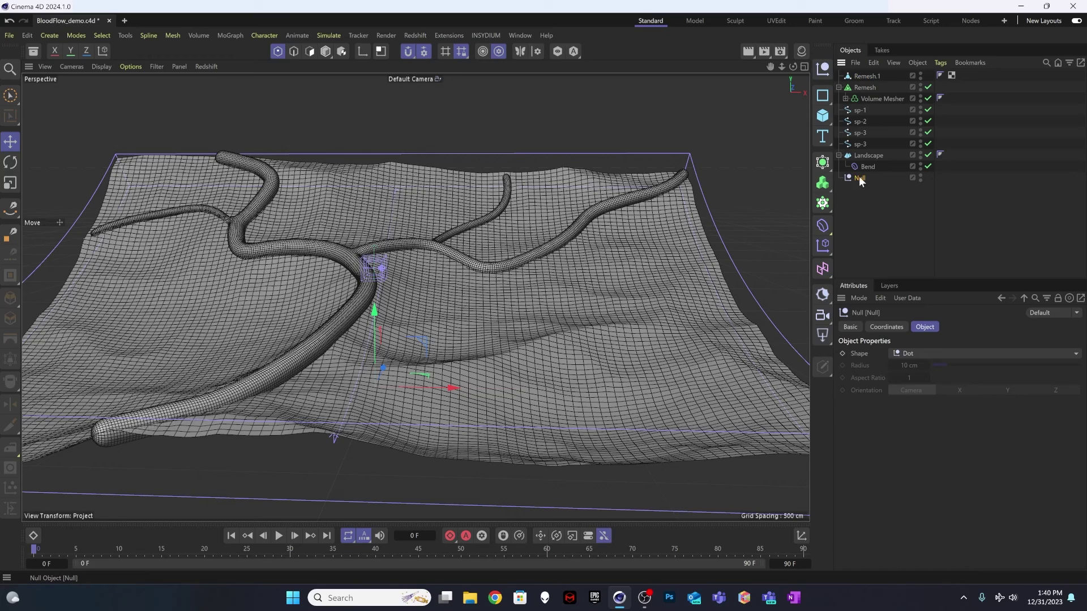
{"action": "double_click", "coordinate": [860, 177]}
{"action": "type", "text": "Off"}
{"action": "left_click", "coordinate": [892, 202]}
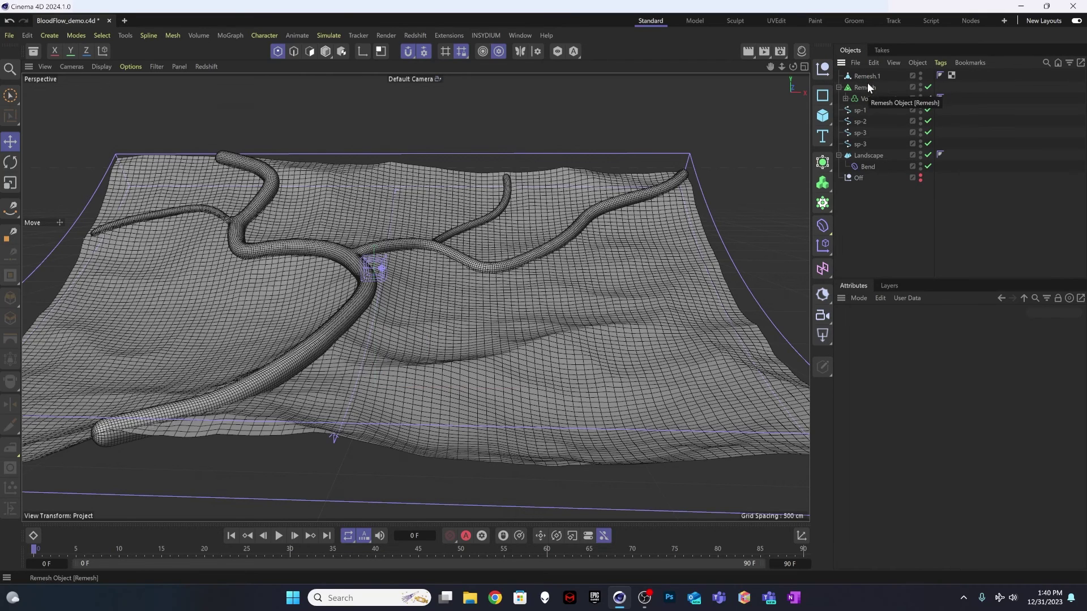
Make the original Remesh generator a child of the Off null and collapse the null
{"action": "left_click_drag", "start_coordinate": [865, 87], "coordinate": [865, 179]}
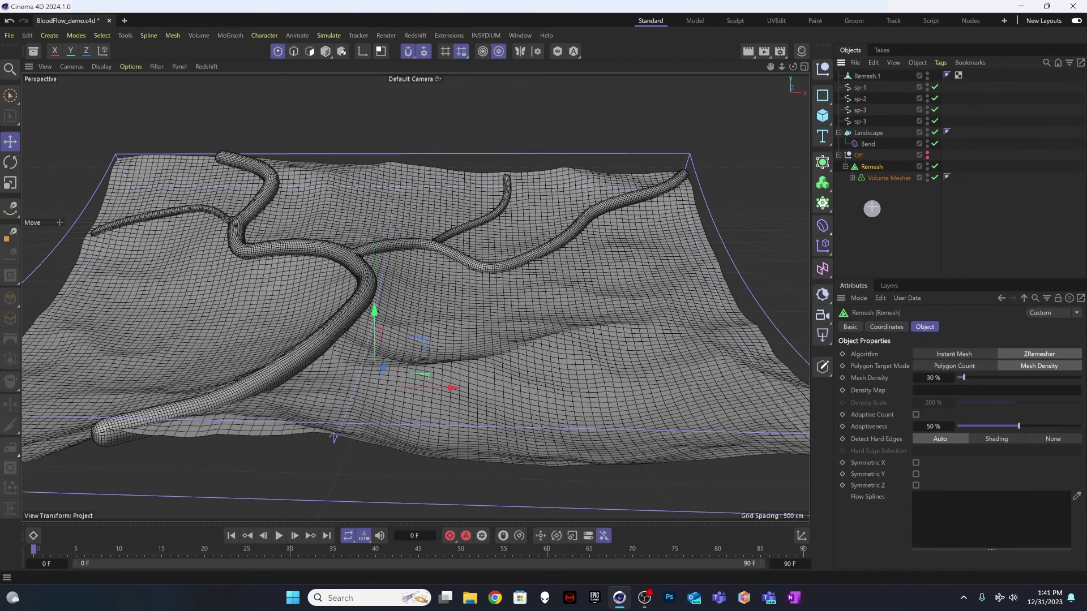
{"action": "left_click", "coordinate": [872, 208]}
{"action": "left_click", "coordinate": [839, 155]}
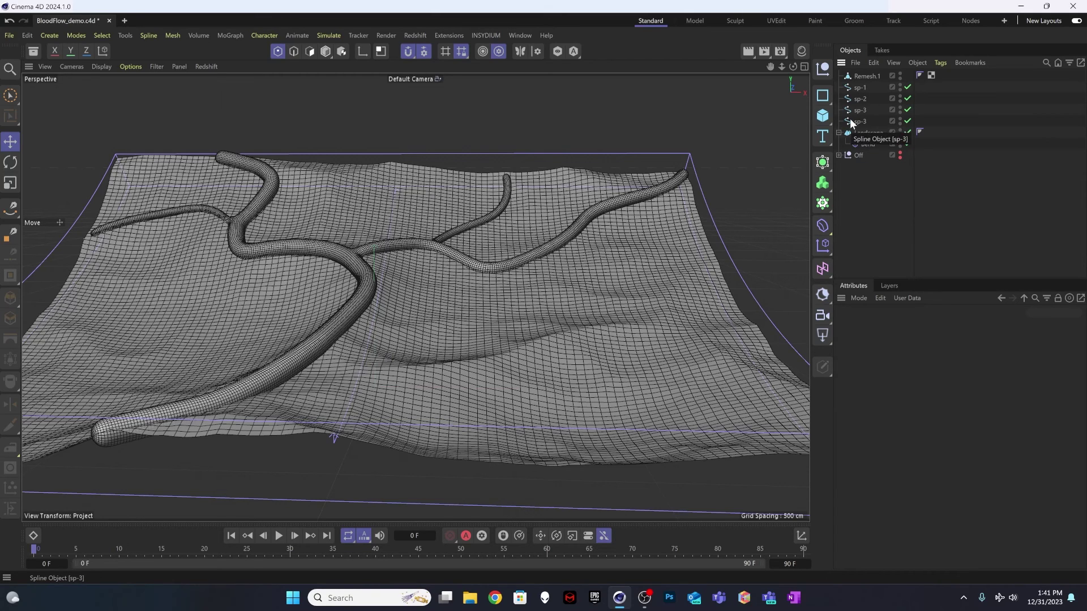
Move the sp-2 spline and both sp-3 splines into the Off null and collapse it
{"action": "left_click", "coordinate": [860, 98]}
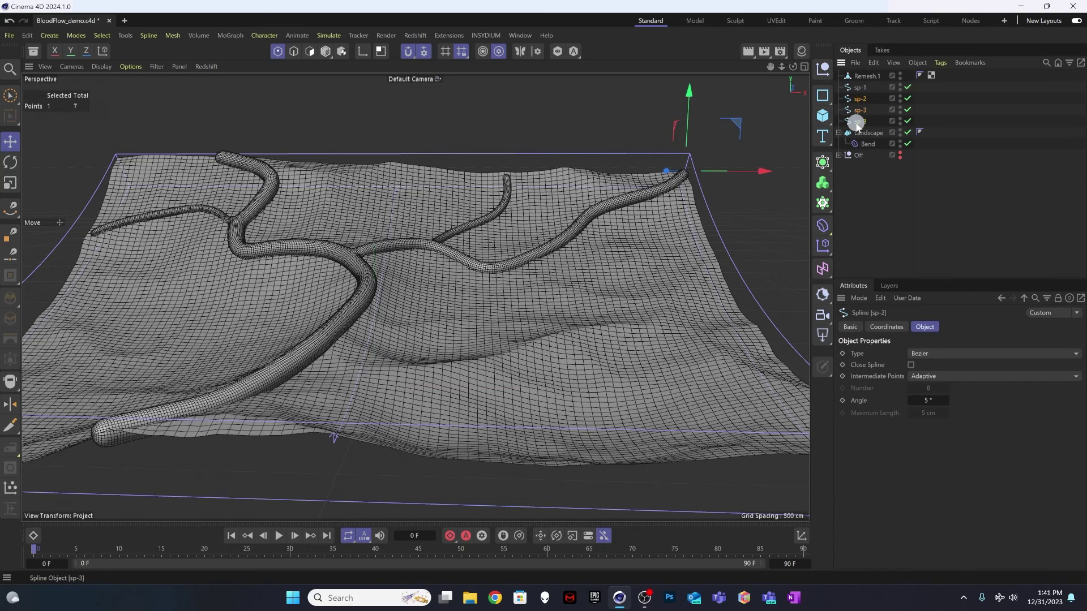
{"action": "left_click", "coordinate": [860, 121], "text": "shift"}
{"action": "left_click_drag", "start_coordinate": [861, 102], "coordinate": [863, 156]}
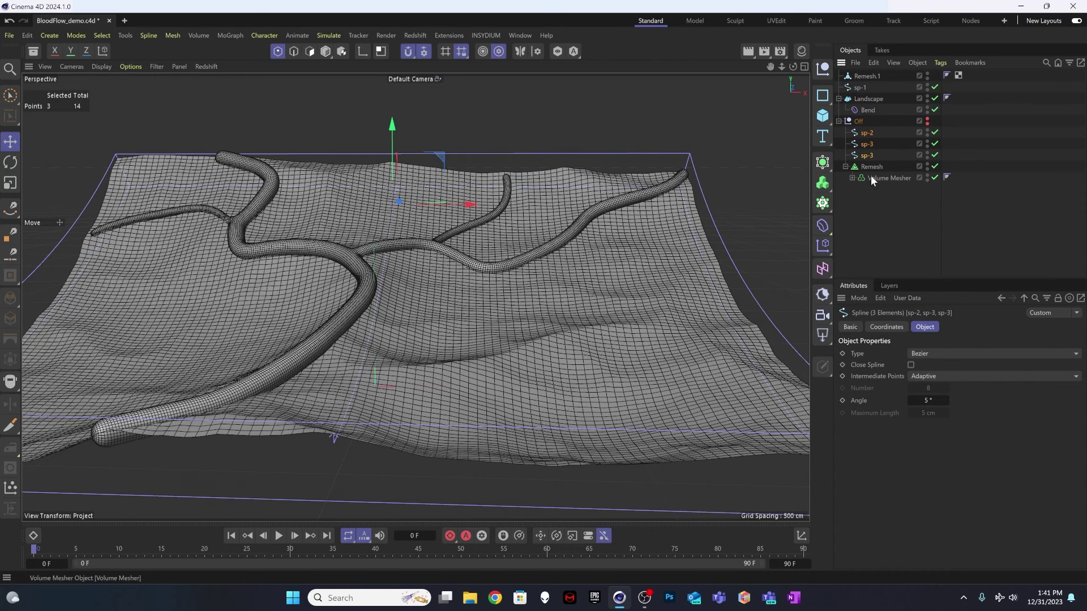
{"action": "left_click", "coordinate": [863, 175]}
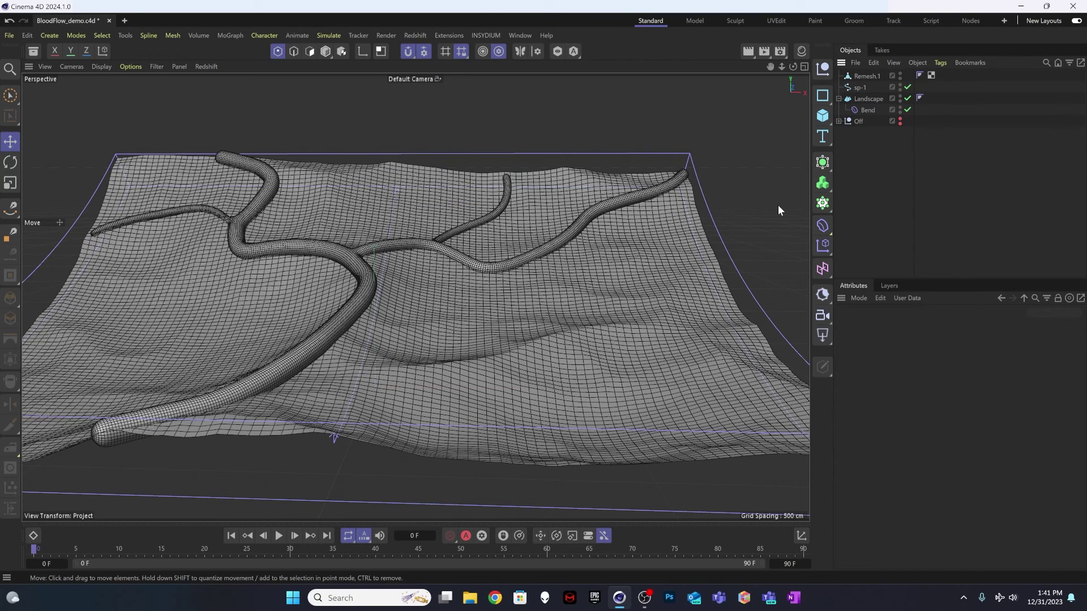
Rename the converted vessel polygon object as Vessels and leave it selected
{"action": "left_click", "coordinate": [867, 76]}
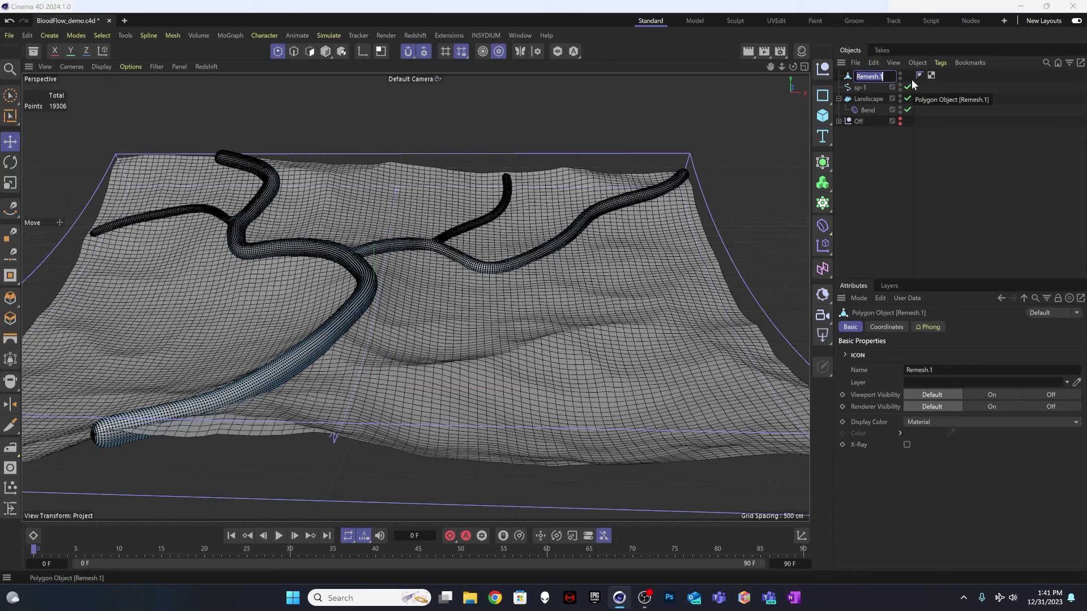
{"action": "type", "text": "Vessels"}
{"action": "key", "text": "Return"}
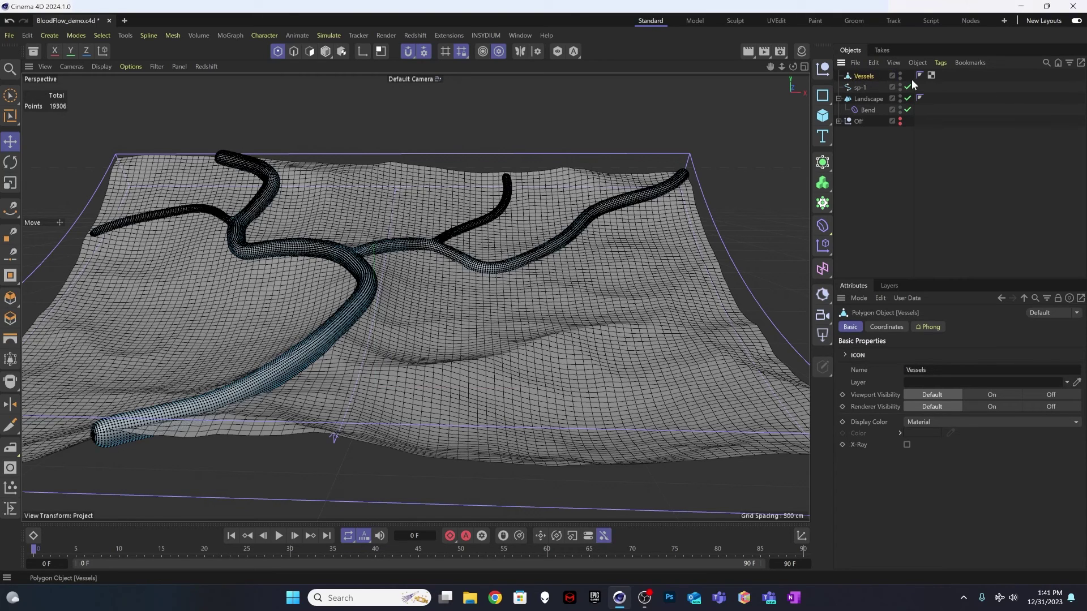
{"action": "left_click", "coordinate": [865, 135]}
{"action": "left_click", "coordinate": [861, 75]}
{"action": "left_click", "coordinate": [866, 150]}
{"action": "left_click", "coordinate": [864, 77]}
In polygon mode, loop-select the polygon ring just behind the rounded cap at the main vessel's front end and delete it
{"action": "left_click", "coordinate": [309, 51]}
{"action": "scroll", "coordinate": [368, 272], "scroll_direction": "up", "scroll_amount": 10}
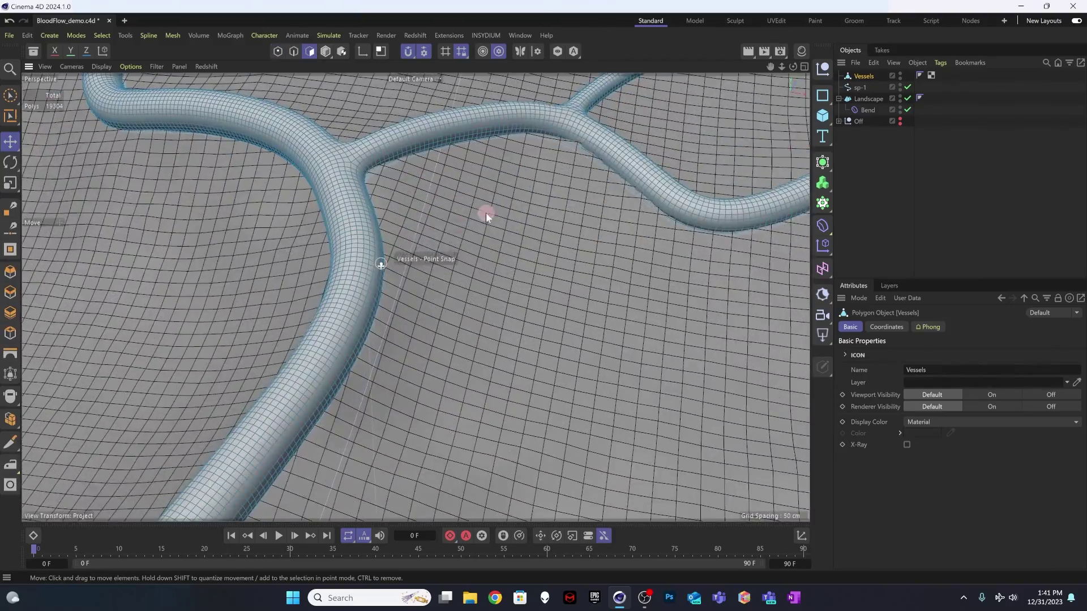
{"action": "left_click_drag", "start_coordinate": [395, 248], "coordinate": [332, 277], "text": "alt"}
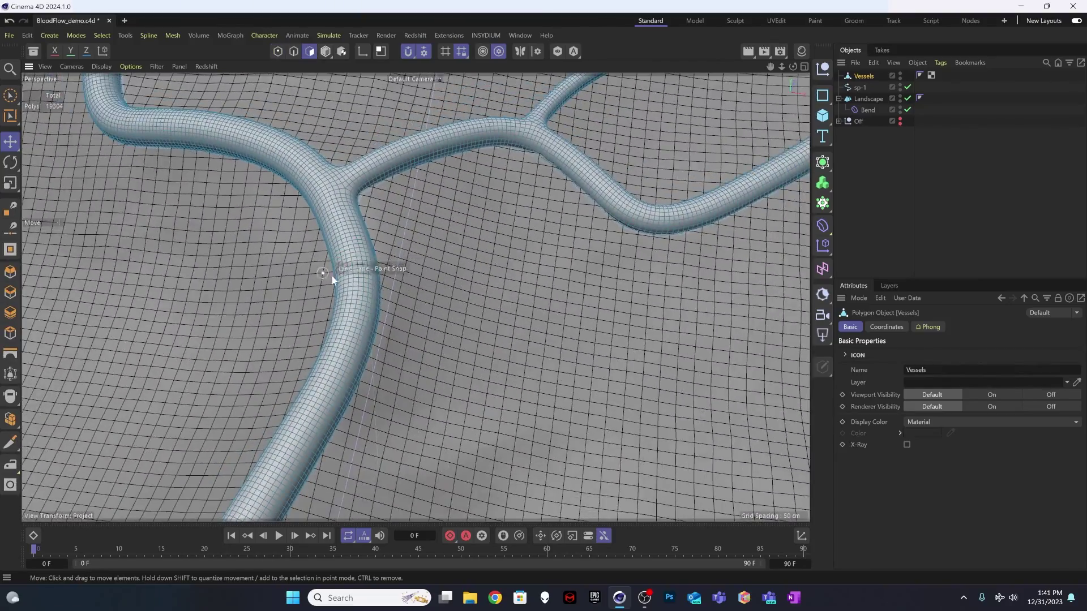
{"action": "scroll", "coordinate": [331, 274], "scroll_direction": "down", "scroll_amount": 10}
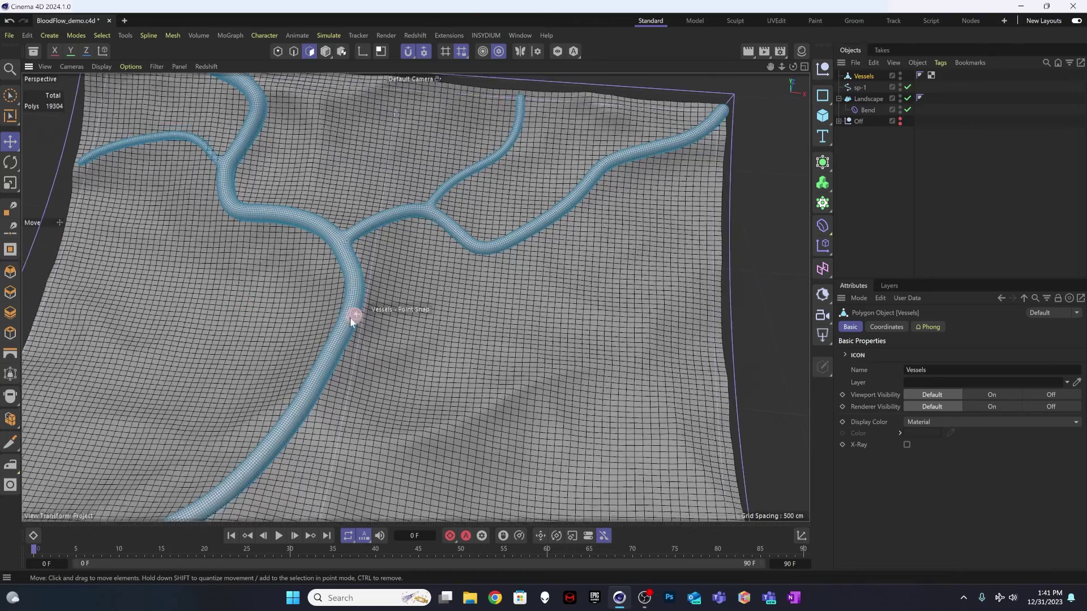
{"action": "scroll", "coordinate": [350, 318], "scroll_direction": "down", "scroll_amount": 2}
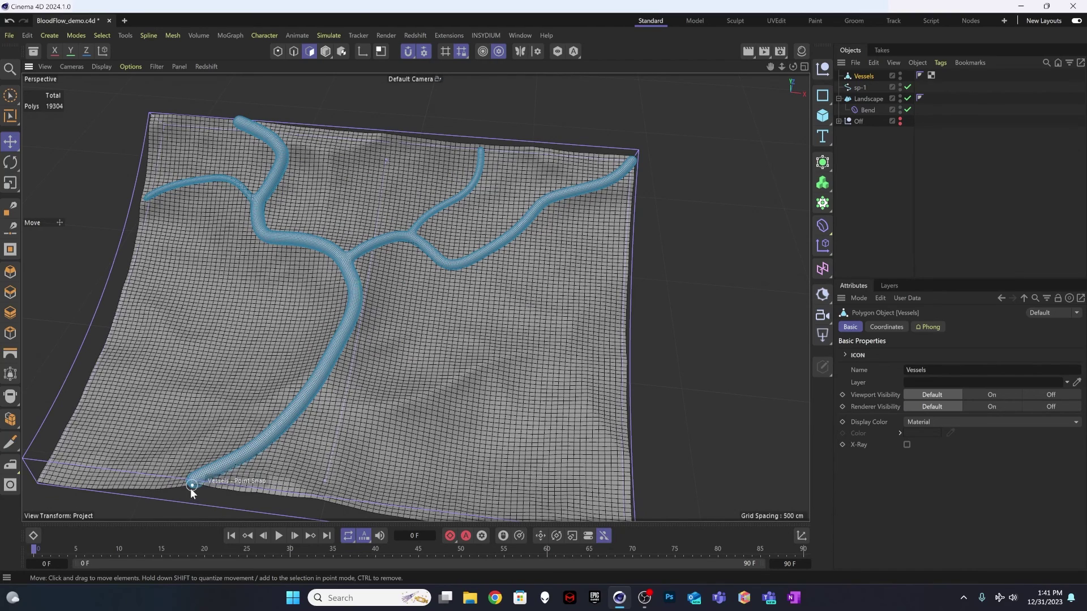
{"action": "left_click_drag", "start_coordinate": [204, 470], "coordinate": [224, 419], "text": "alt"}
{"action": "scroll", "coordinate": [207, 459], "scroll_direction": "up", "scroll_amount": 10}
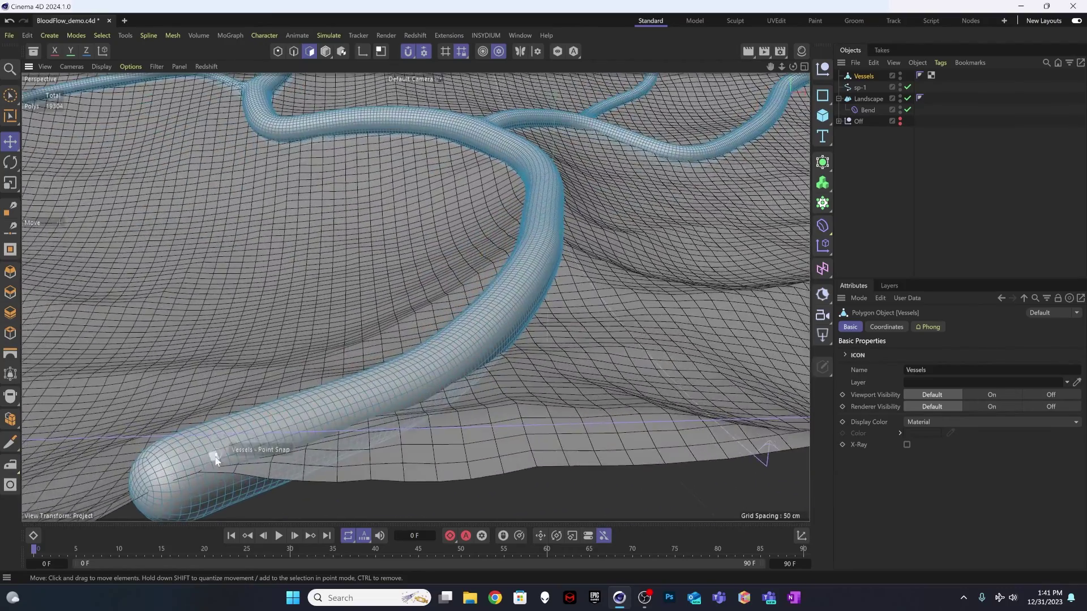
{"action": "left_click_drag", "start_coordinate": [215, 459], "coordinate": [281, 367], "text": "alt"}
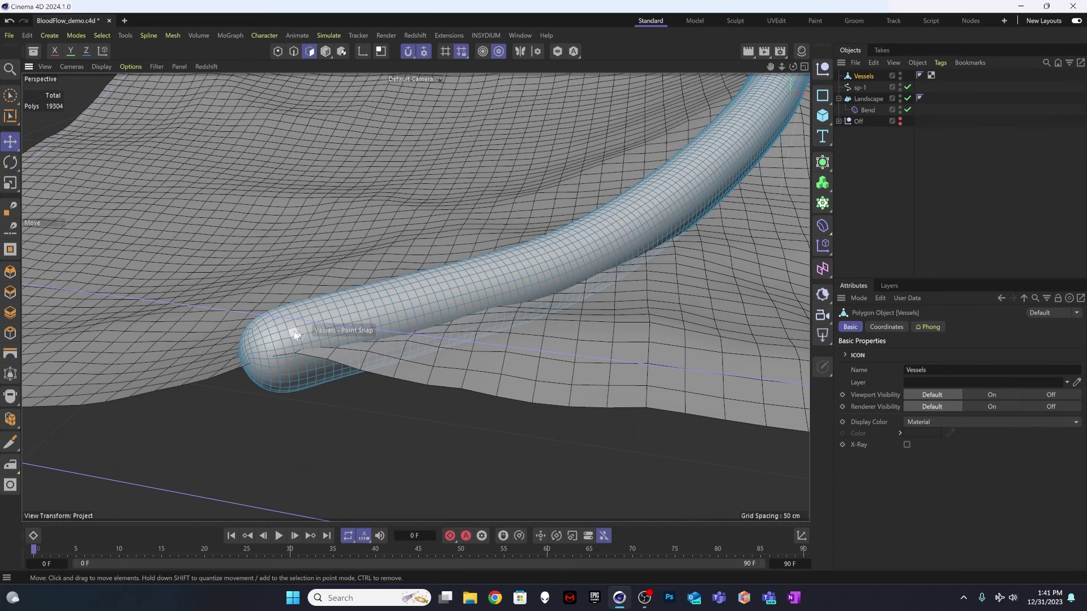
{"action": "key", "text": "u"}
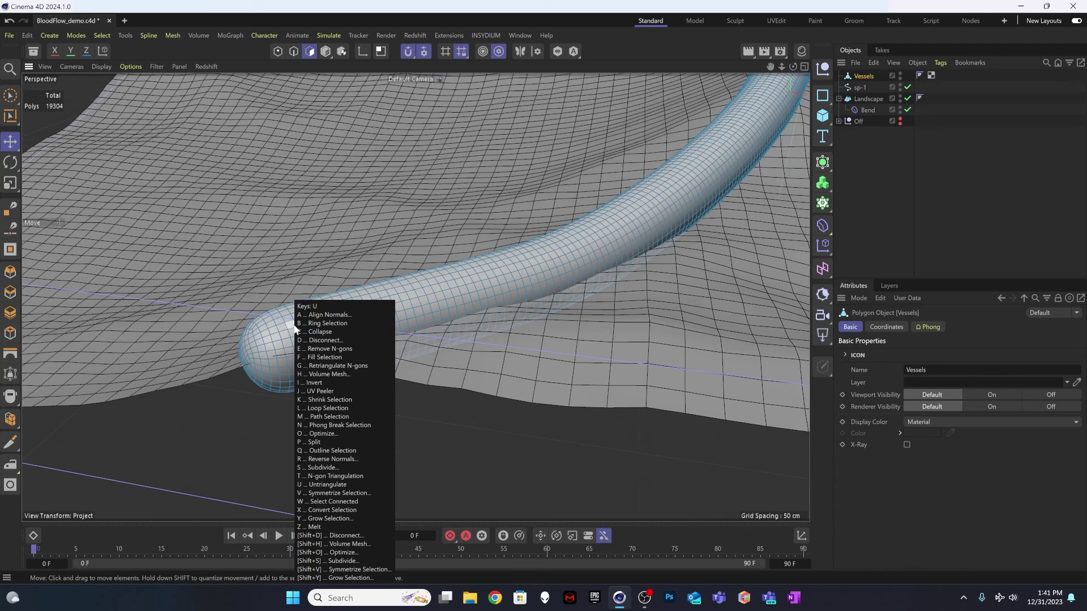
{"action": "key", "text": "l"}
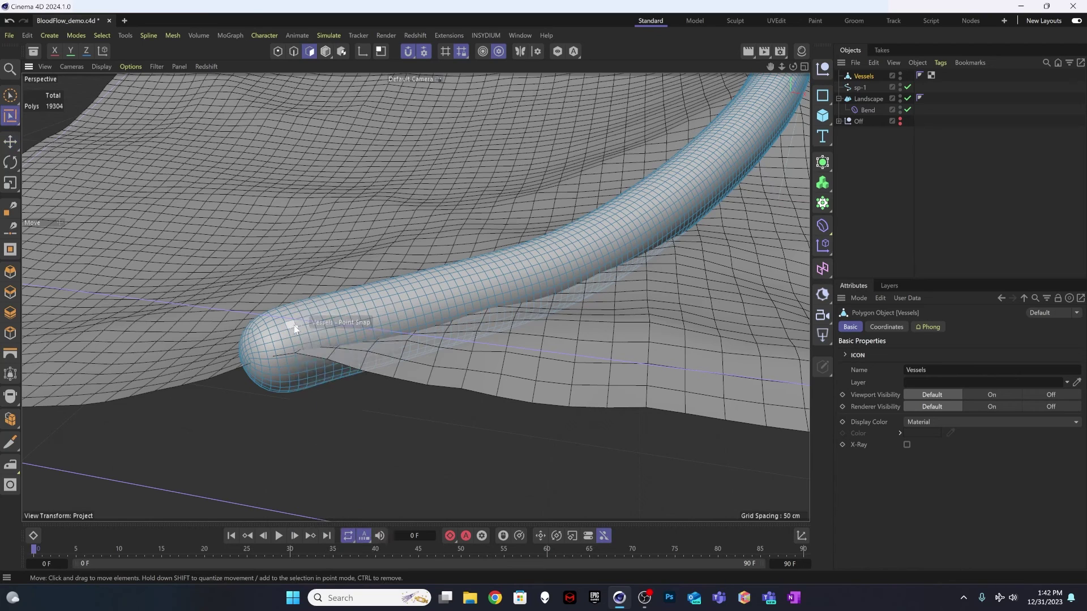
{"action": "left_click", "coordinate": [291, 322]}
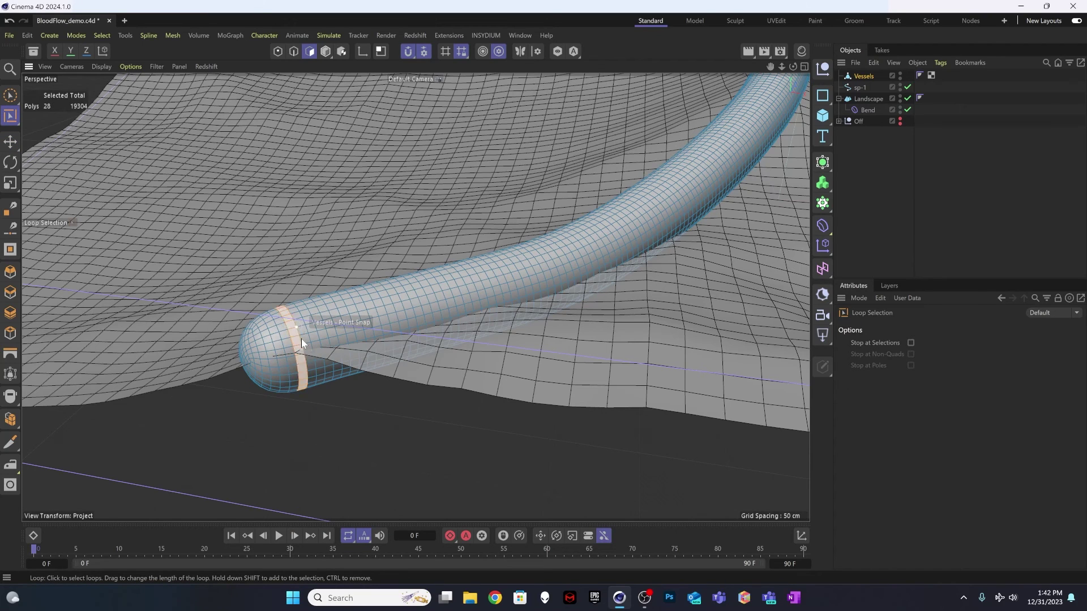
{"action": "key", "text": "Delete"}
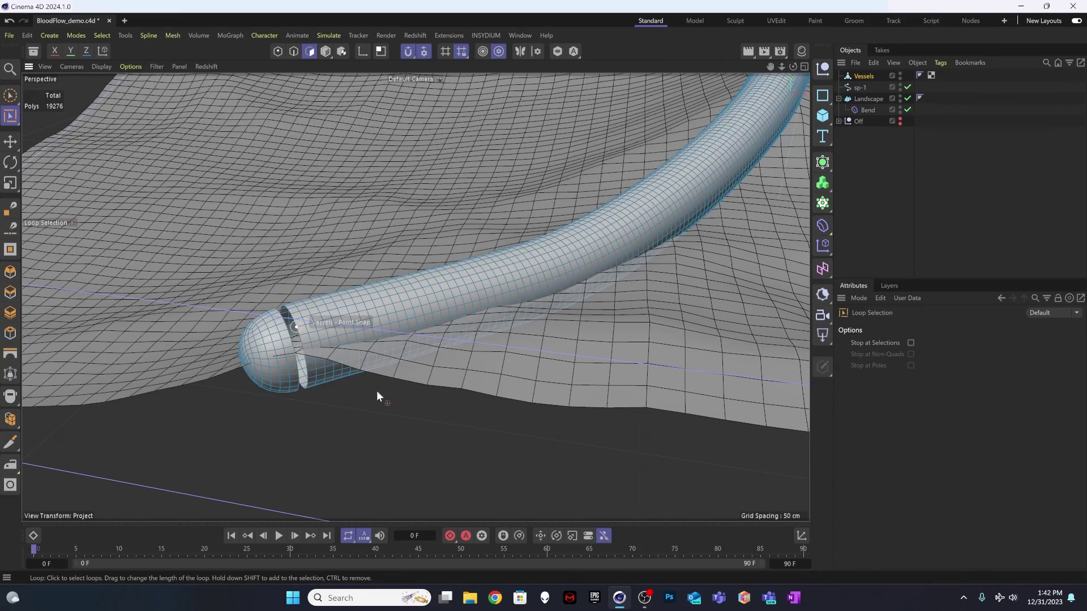
Delete the polygon loop just behind the tip of the long branch ending at the Landscape's far corner
{"action": "left_click_drag", "start_coordinate": [368, 374], "coordinate": [479, 276], "text": "alt"}
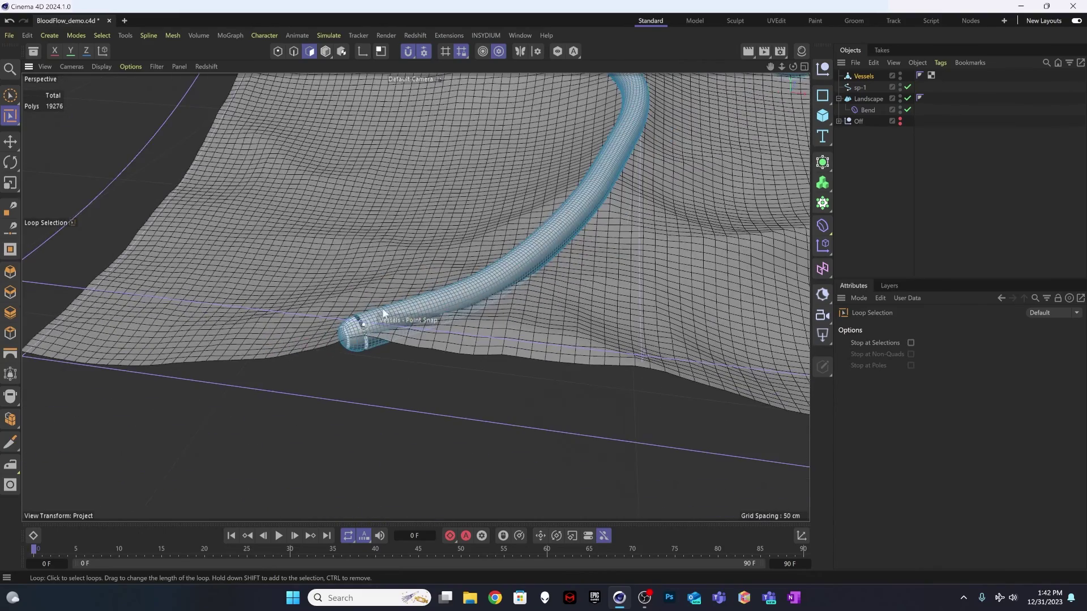
{"action": "middle_click_drag", "start_coordinate": [479, 273], "coordinate": [270, 391], "text": "alt"}
{"action": "left_click_drag", "start_coordinate": [424, 237], "coordinate": [652, 162], "text": "alt"}
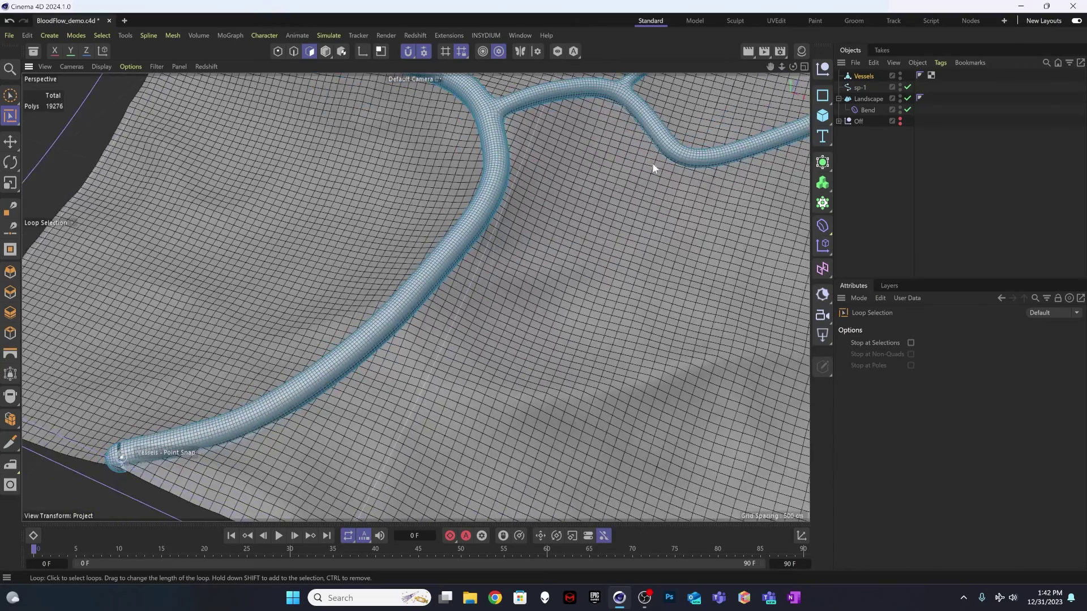
{"action": "middle_click_drag", "start_coordinate": [652, 162], "coordinate": [227, 270], "text": "alt"}
{"action": "left_click_drag", "start_coordinate": [532, 164], "coordinate": [560, 159], "text": "alt"}
{"action": "middle_click_drag", "start_coordinate": [560, 159], "coordinate": [362, 255], "text": "alt"}
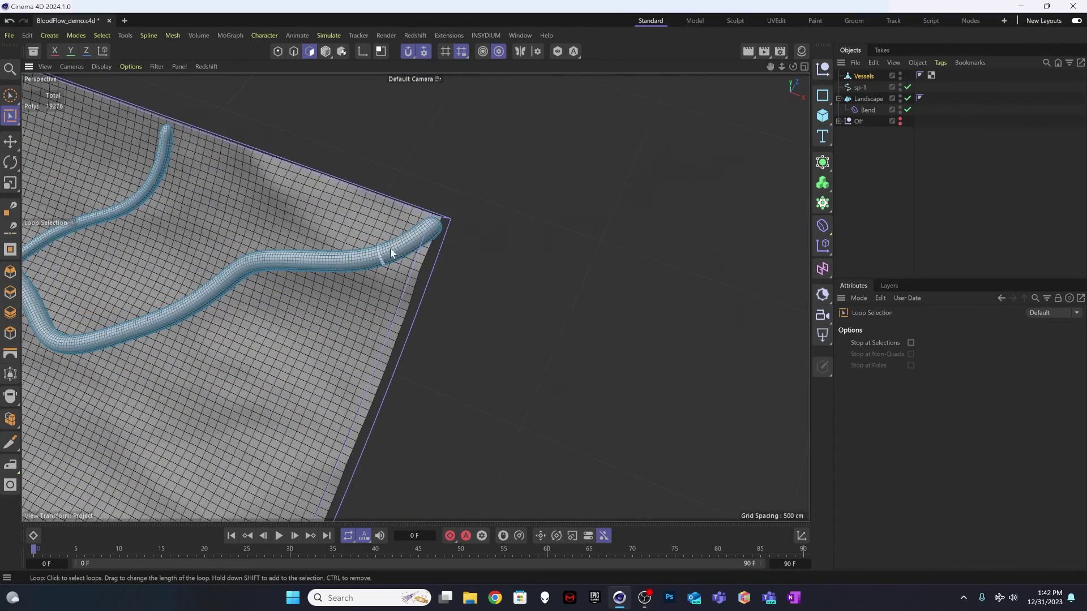
{"action": "left_click", "coordinate": [432, 230]}
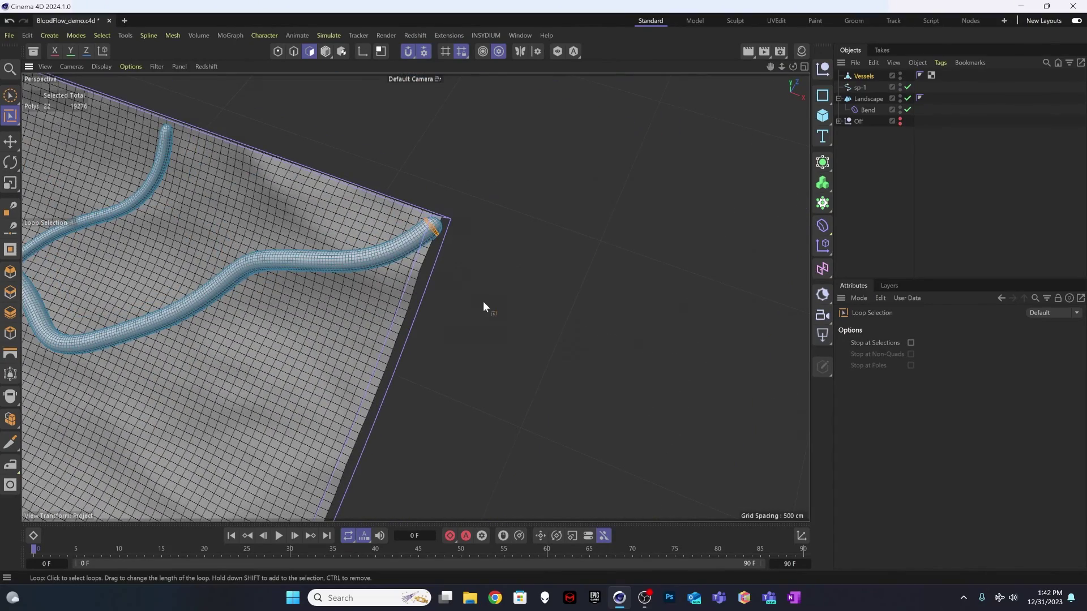
{"action": "key", "text": "Delete"}
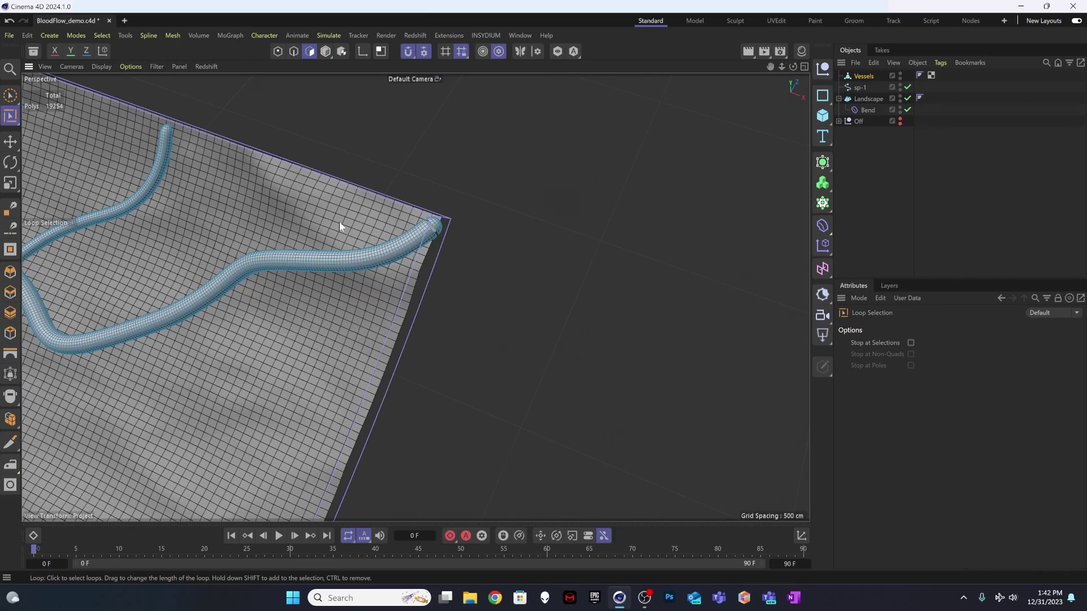
Delete the polygon loop just behind the tip of the thin branch ending at the Landscape's back edge
{"action": "left_click", "coordinate": [168, 135]}
{"action": "key", "text": "Delete"}
{"action": "left_click_drag", "start_coordinate": [186, 163], "coordinate": [273, 231], "text": "alt"}
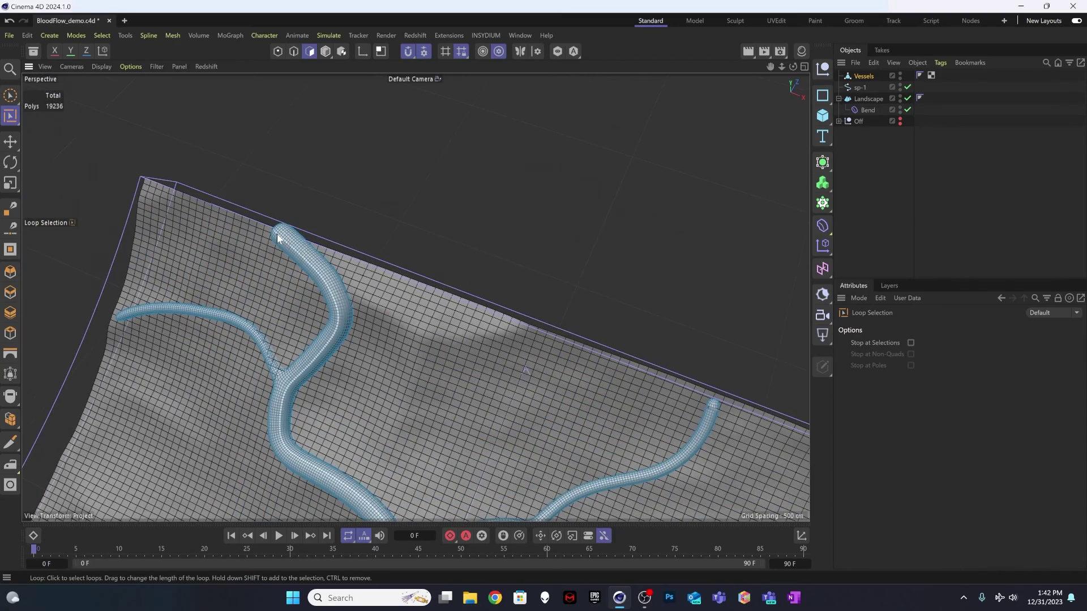
Delete the polygon loops just behind the caps at the main vessel's back end and at the tip of the remaining thin branch
{"action": "left_click", "coordinate": [280, 233]}
{"action": "key", "text": "Delete"}
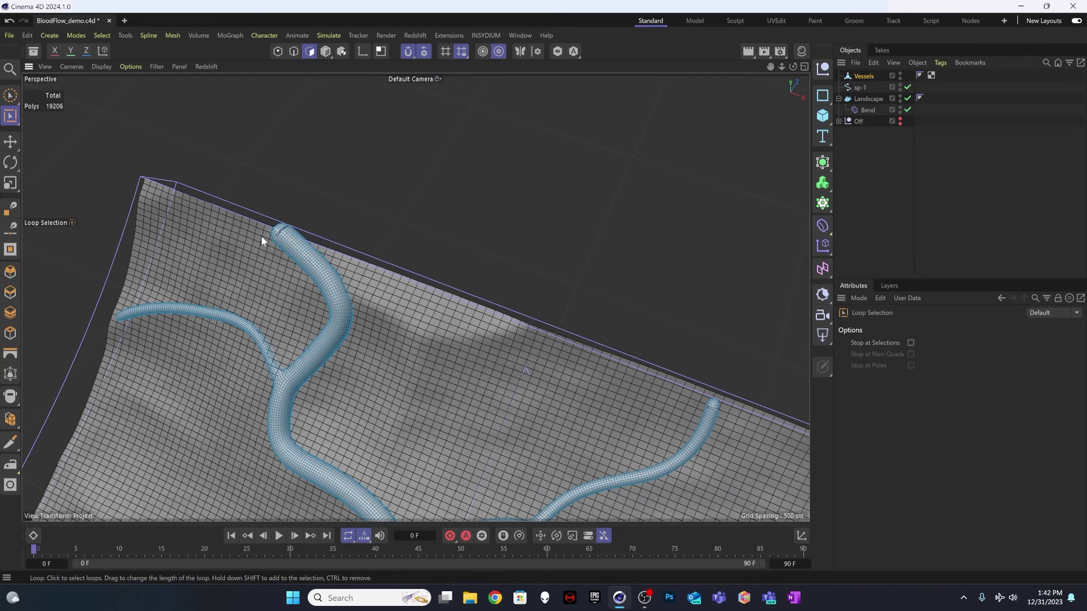
{"action": "left_click", "coordinate": [121, 317]}
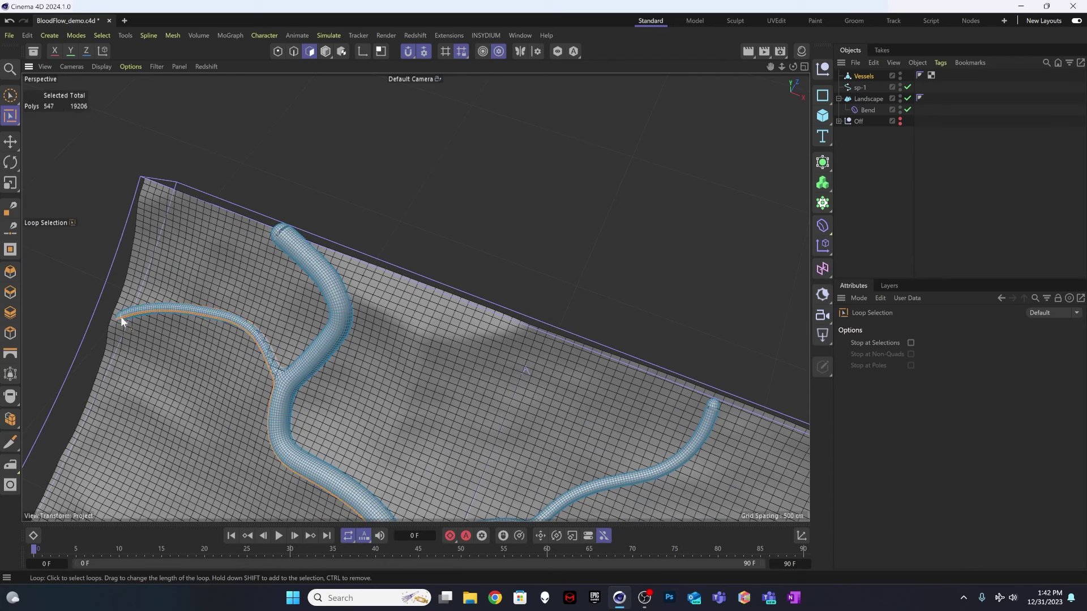
{"action": "left_click_drag", "start_coordinate": [121, 317], "coordinate": [160, 301], "text": "alt"}
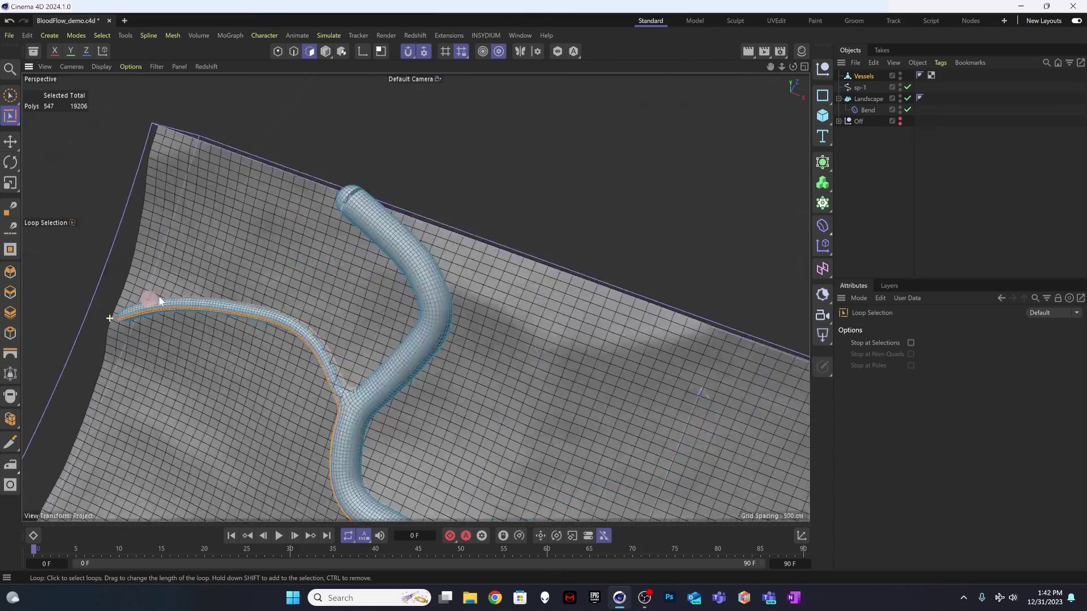
{"action": "scroll", "coordinate": [160, 306], "scroll_direction": "up", "scroll_amount": 5}
{"action": "left_click", "coordinate": [161, 310]}
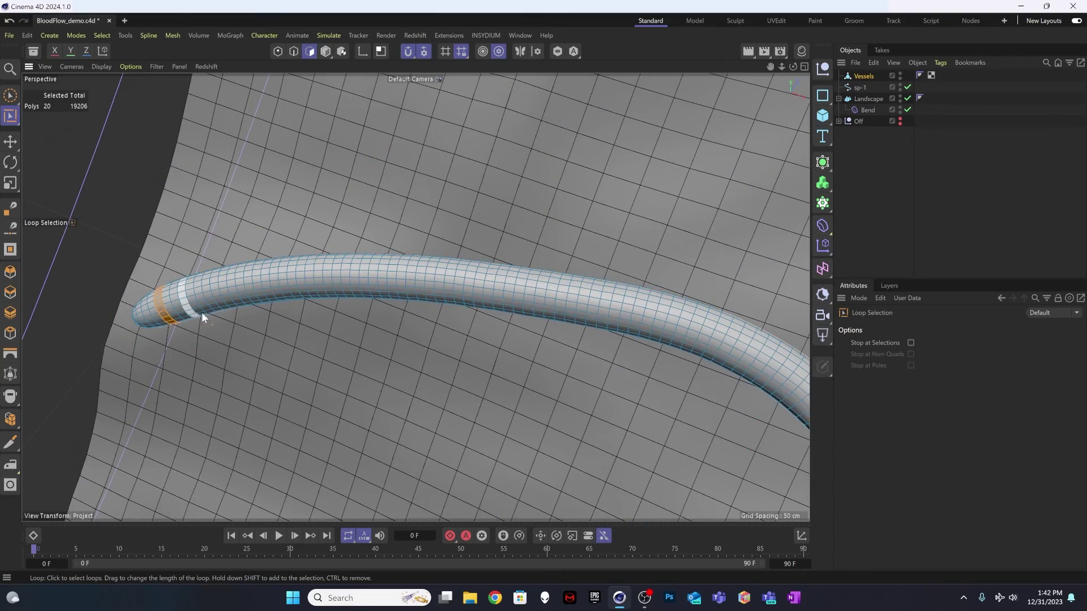
{"action": "key", "text": "Delete"}
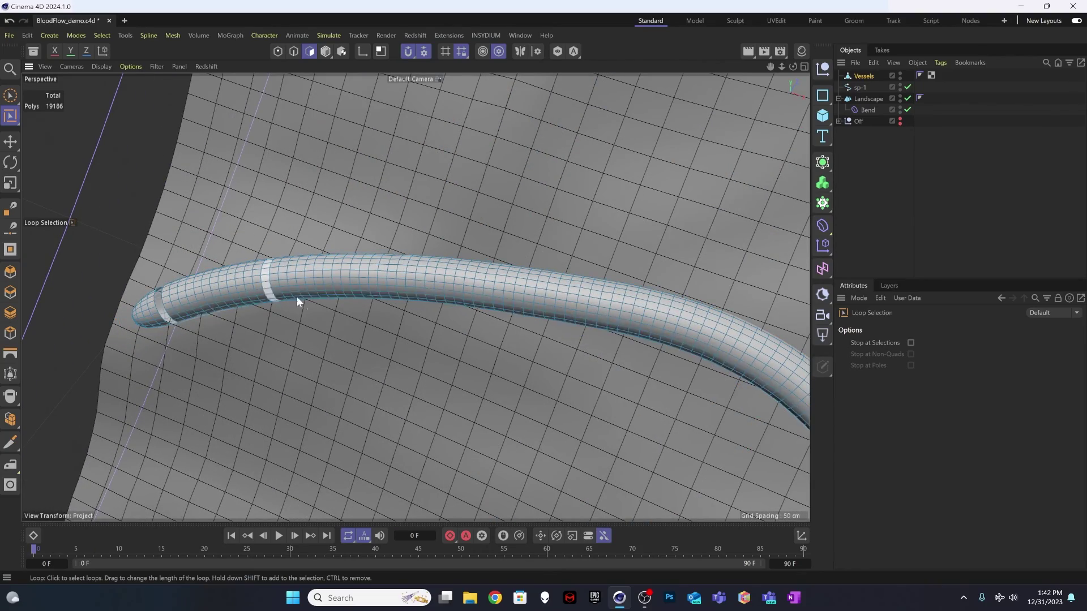
Select the connected main vessel network from one polygon loop, invert the selection, and delete the detached end caps
{"action": "right_click_drag", "start_coordinate": [297, 297], "coordinate": [23, 311], "text": "alt"}
{"action": "middle_click_drag", "start_coordinate": [491, 409], "coordinate": [415, 247], "text": "alt"}
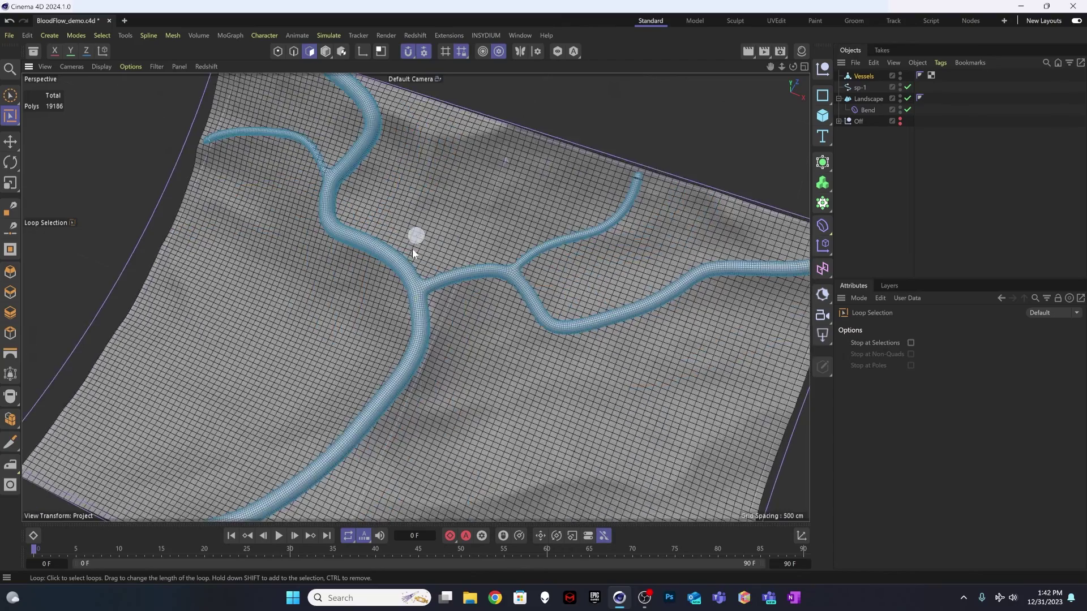
{"action": "left_click_drag", "start_coordinate": [414, 247], "coordinate": [426, 260], "text": "alt"}
{"action": "left_click_drag", "start_coordinate": [593, 258], "coordinate": [483, 218], "text": "alt"}
{"action": "left_click", "coordinate": [444, 224]}
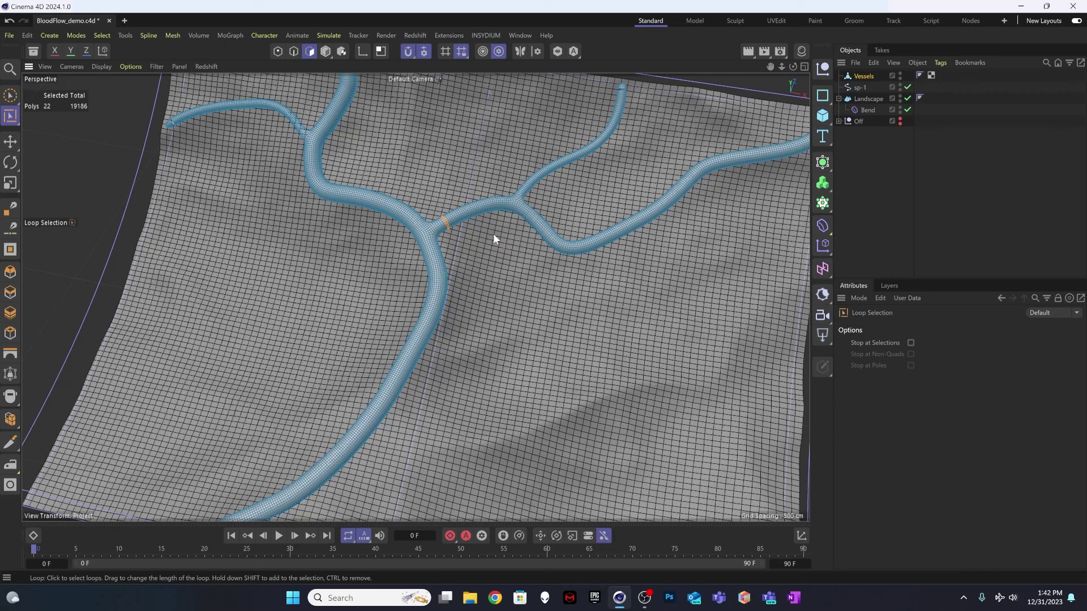
{"action": "key", "text": "u"}
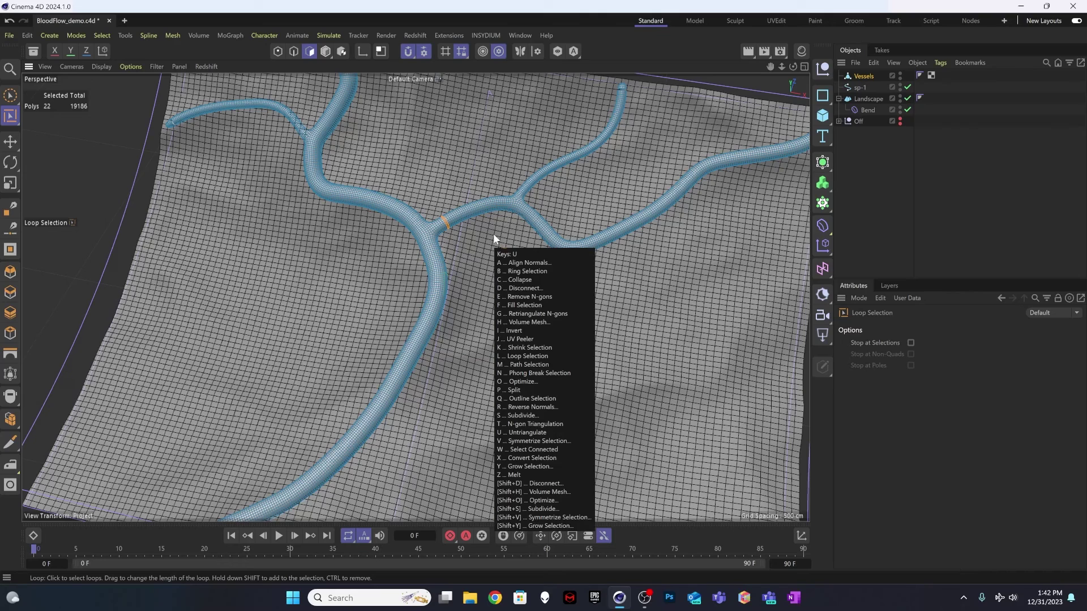
{"action": "key", "text": "w"}
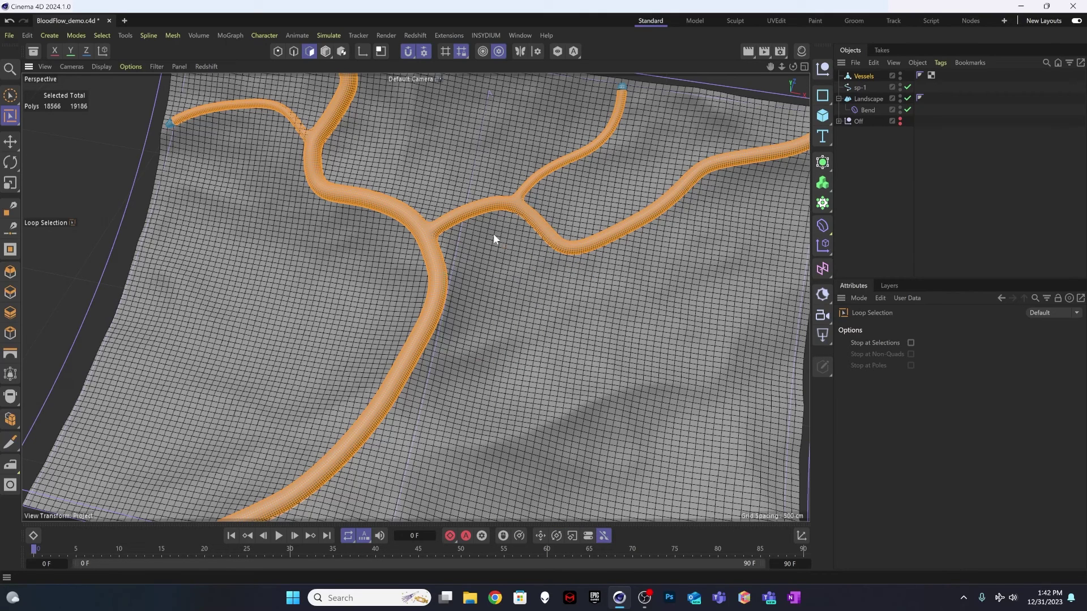
{"action": "key", "text": "u"}
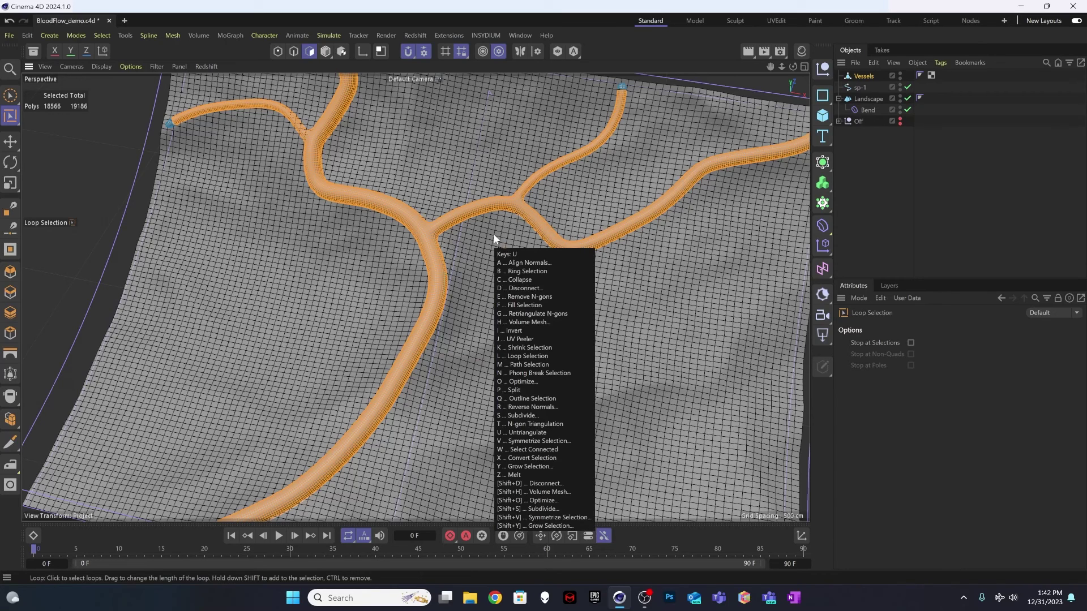
{"action": "key", "text": "i"}
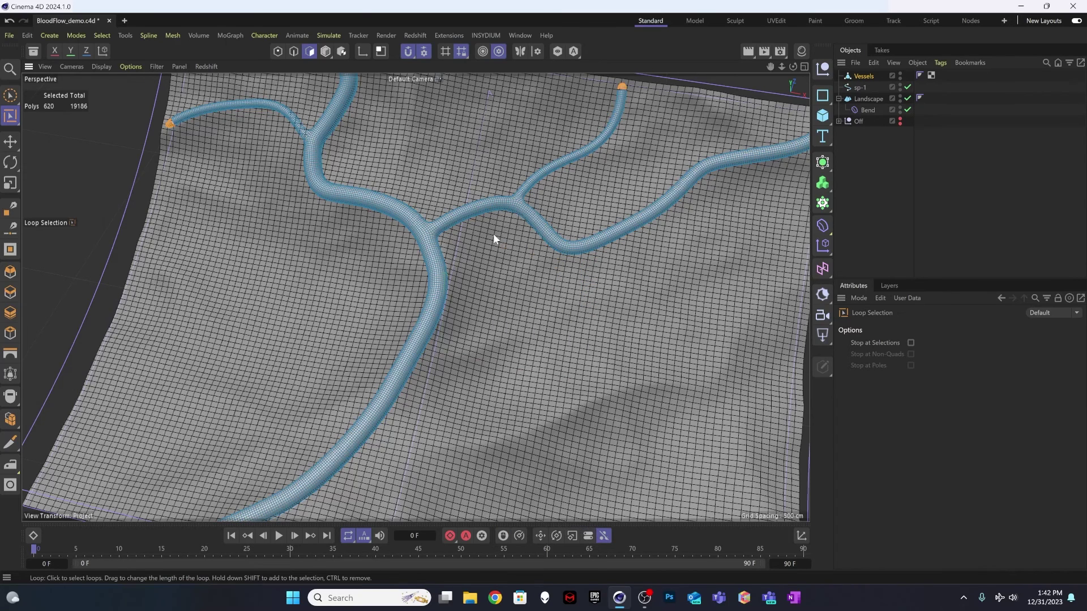
{"action": "key", "text": "Delete"}
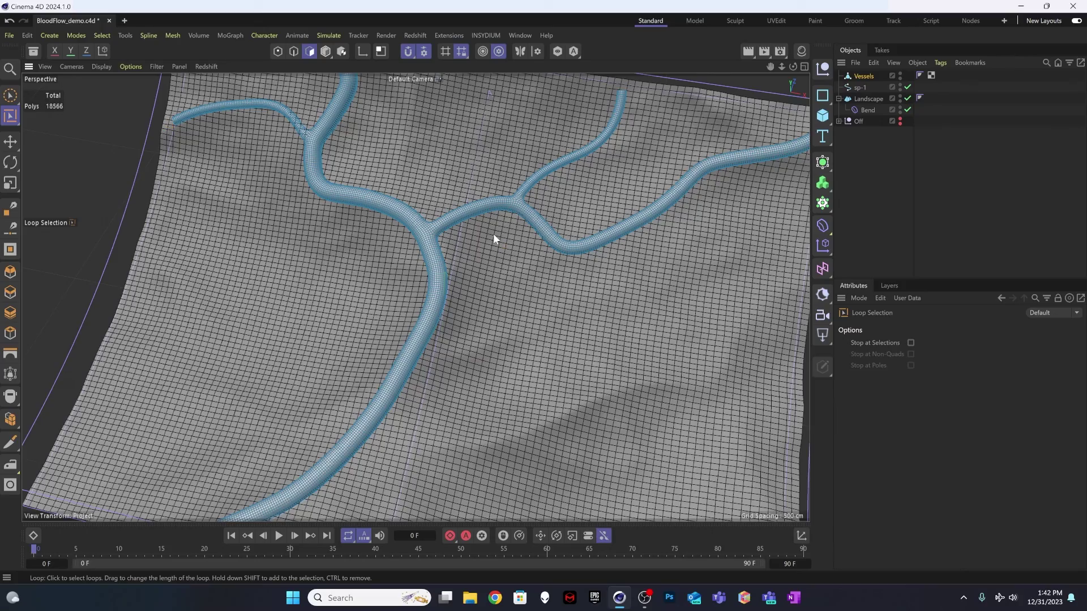
Select all polygons of Vessels and apply Thicken with a thickness of about 5.65 cm to give the tubes a wall
{"action": "left_click_drag", "start_coordinate": [493, 234], "coordinate": [491, 242], "text": "alt"}
{"action": "left_click_drag", "start_coordinate": [458, 286], "coordinate": [454, 286], "text": "alt"}
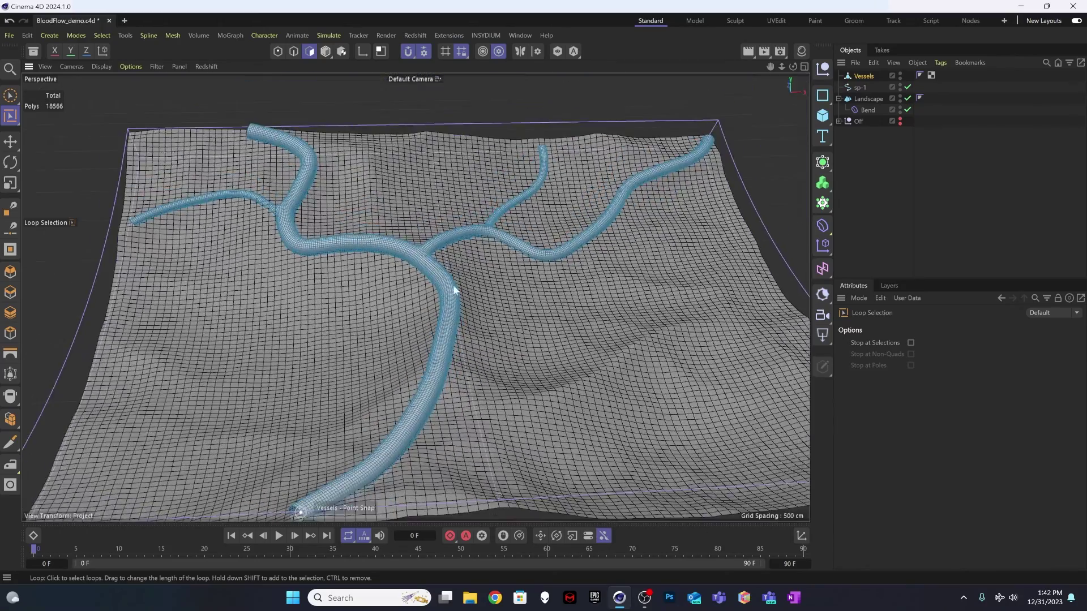
{"action": "middle_click_drag", "start_coordinate": [454, 289], "coordinate": [460, 201], "text": "alt"}
{"action": "left_click_drag", "start_coordinate": [380, 292], "coordinate": [344, 286], "text": "alt"}
{"action": "scroll", "coordinate": [387, 304], "scroll_direction": "up", "scroll_amount": 6}
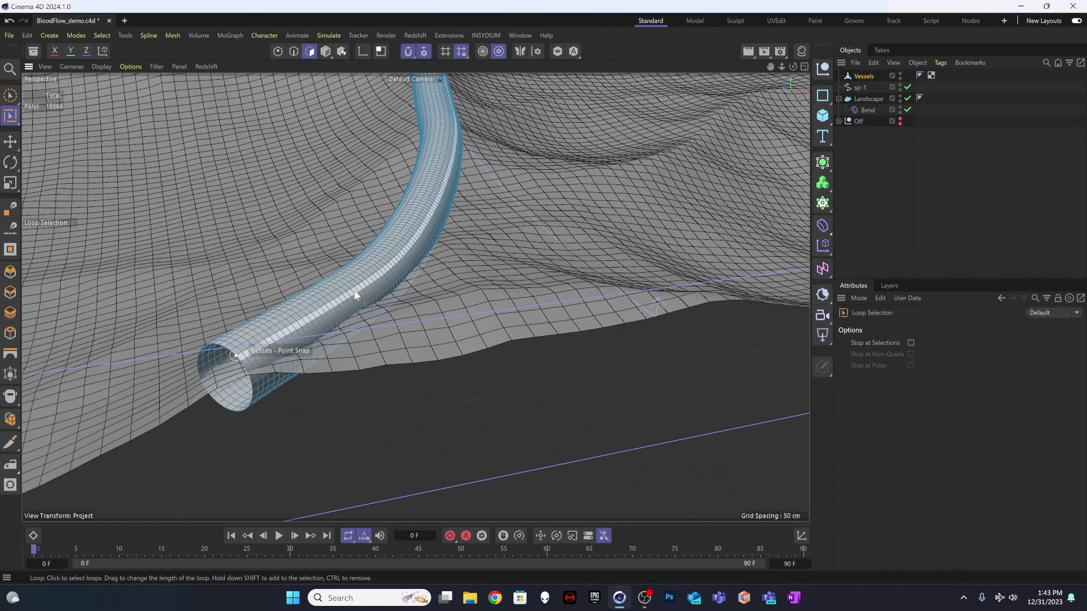
{"action": "key", "text": "ctrl+a"}
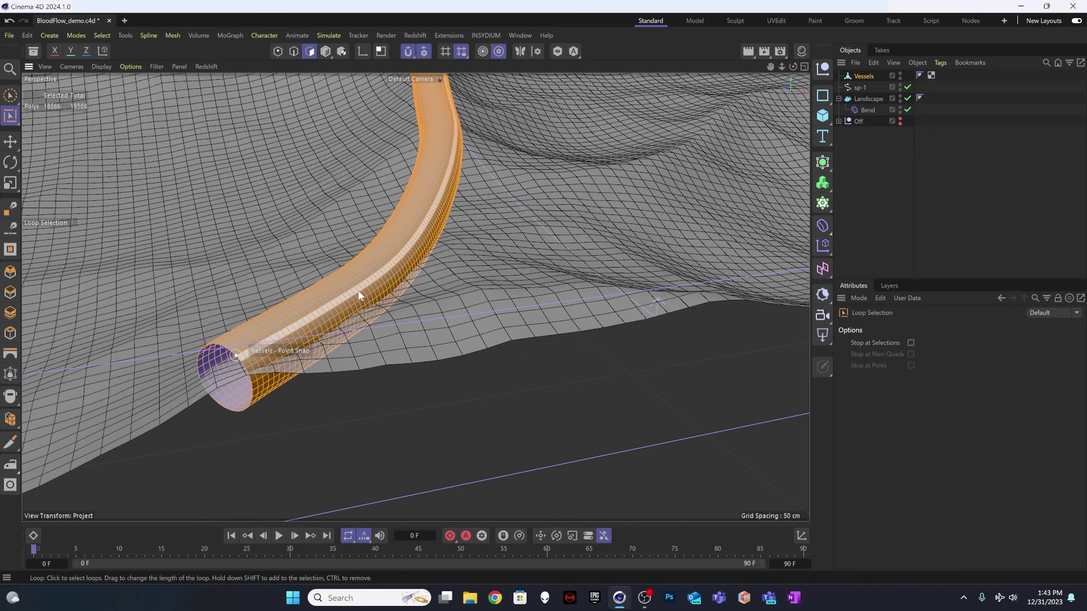
{"action": "right_click", "coordinate": [358, 294]}
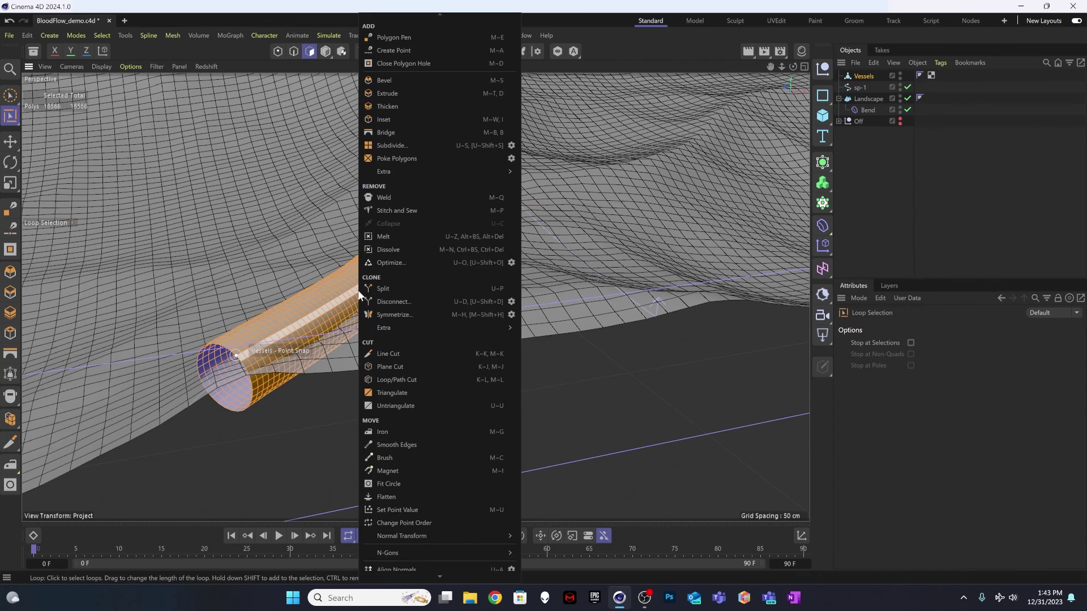
{"action": "left_click", "coordinate": [383, 111]}
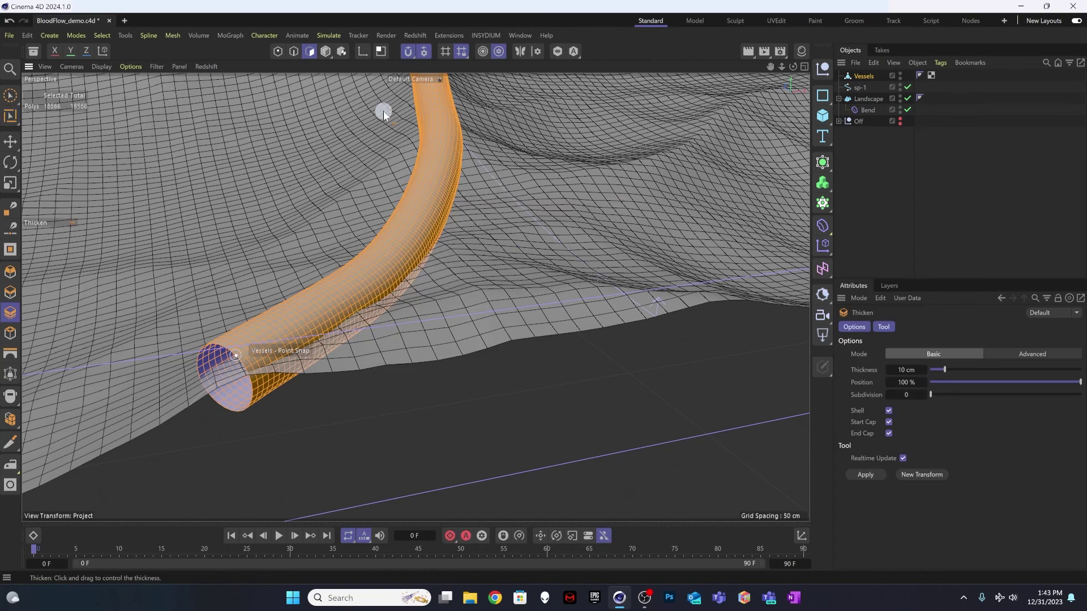
{"action": "left_click_drag", "start_coordinate": [542, 292], "coordinate": [603, 295]}
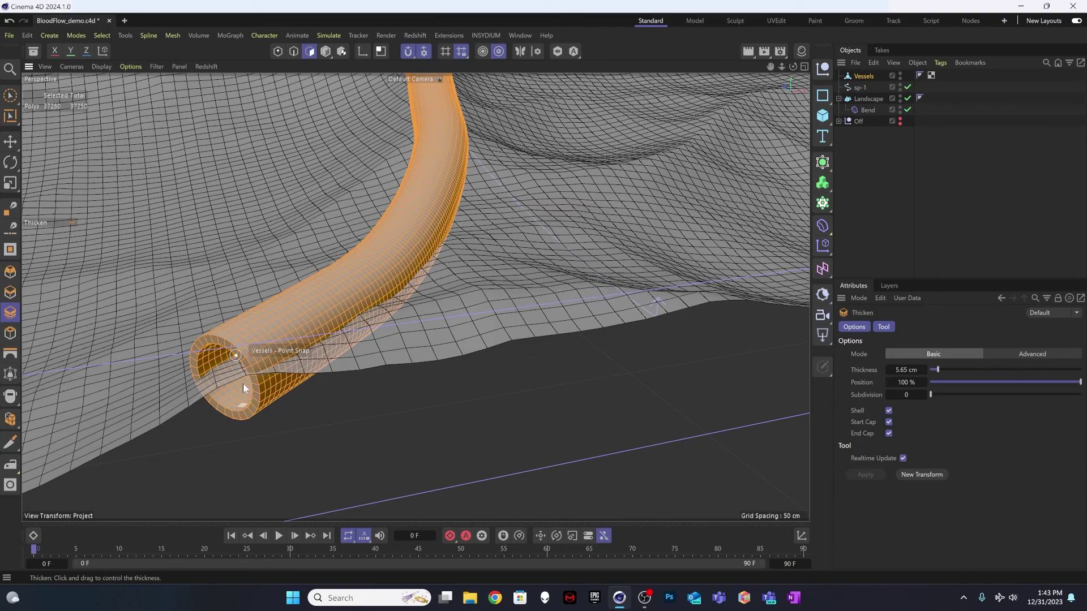
{"action": "left_click_drag", "start_coordinate": [250, 367], "coordinate": [372, 230], "text": "alt"}
{"action": "scroll", "coordinate": [388, 259], "scroll_direction": "down", "scroll_amount": 10}
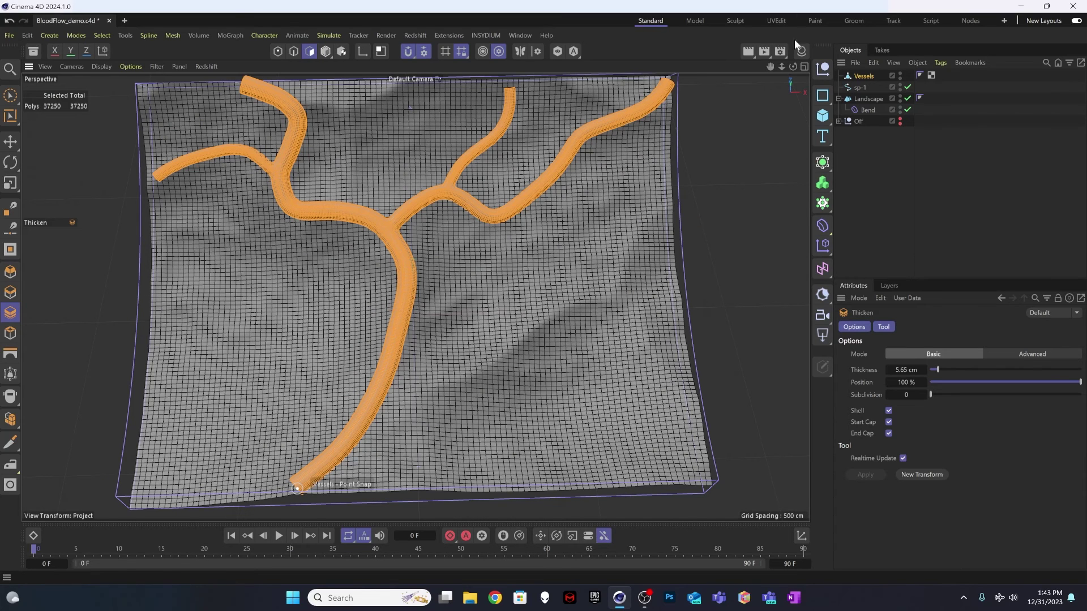
Select the Vessels object and switch from polygon mode to model mode
{"action": "left_click_drag", "start_coordinate": [529, 199], "coordinate": [728, 171], "text": "alt"}
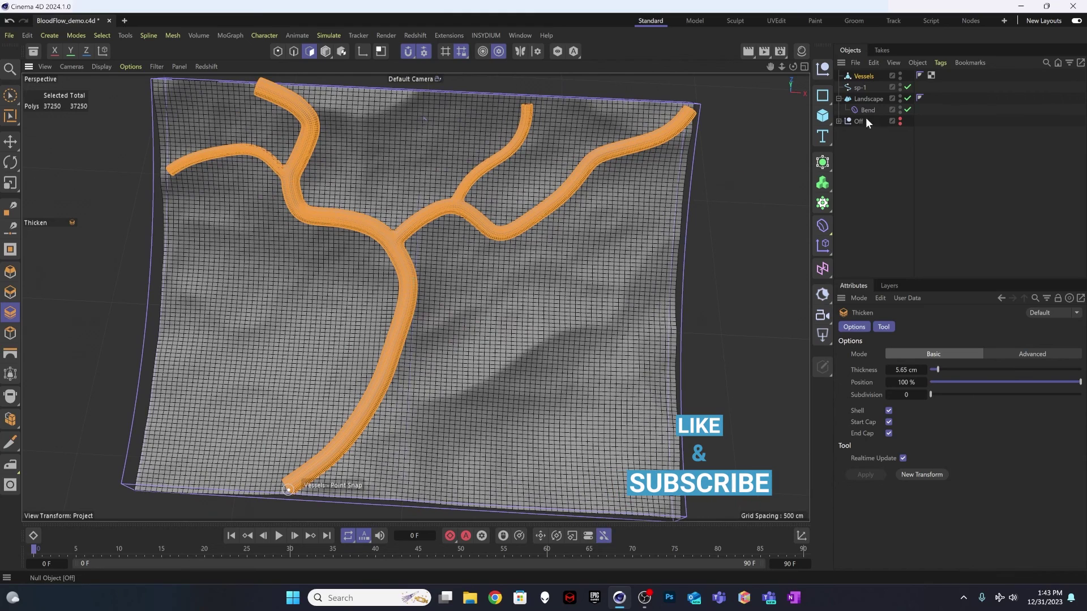
{"action": "left_click", "coordinate": [865, 75]}
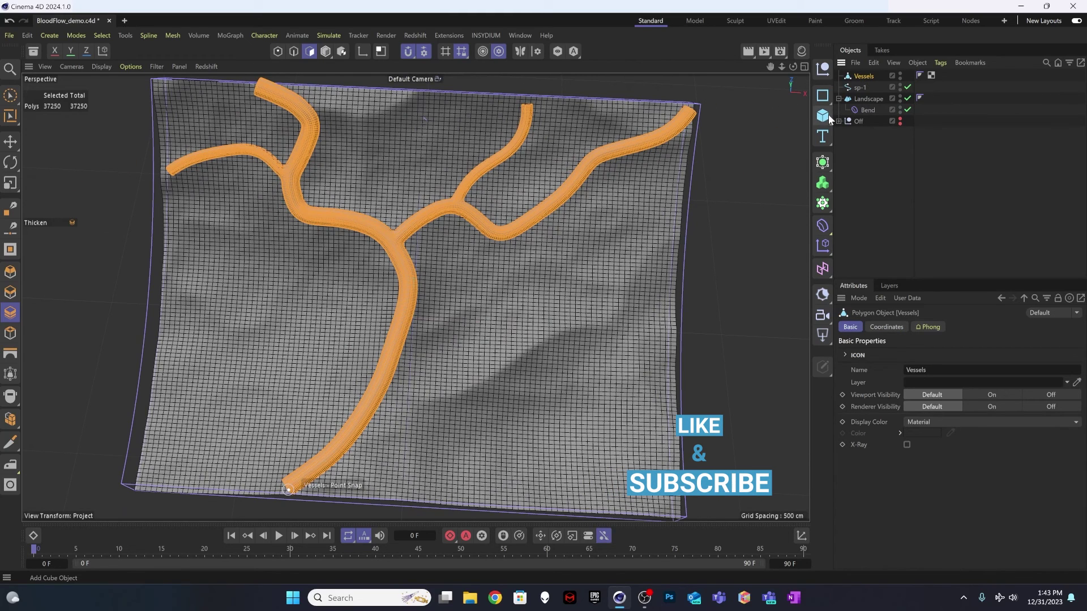
{"action": "left_click", "coordinate": [326, 51]}
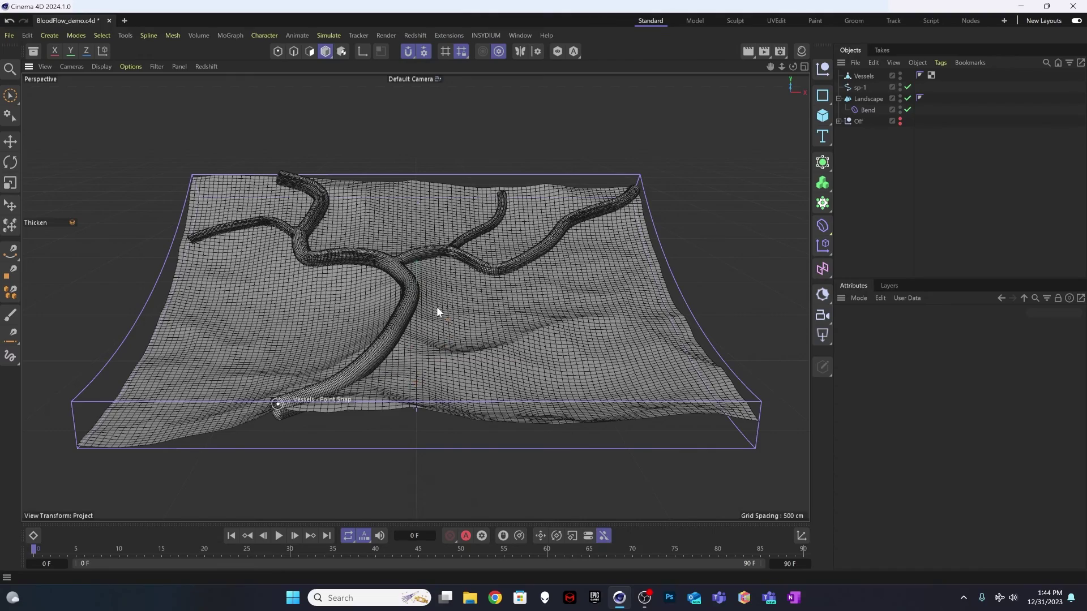
Duplicate the Vessels object and rename the copy Vessels-cut
{"action": "left_click_drag", "start_coordinate": [437, 307], "coordinate": [412, 256], "text": "alt"}
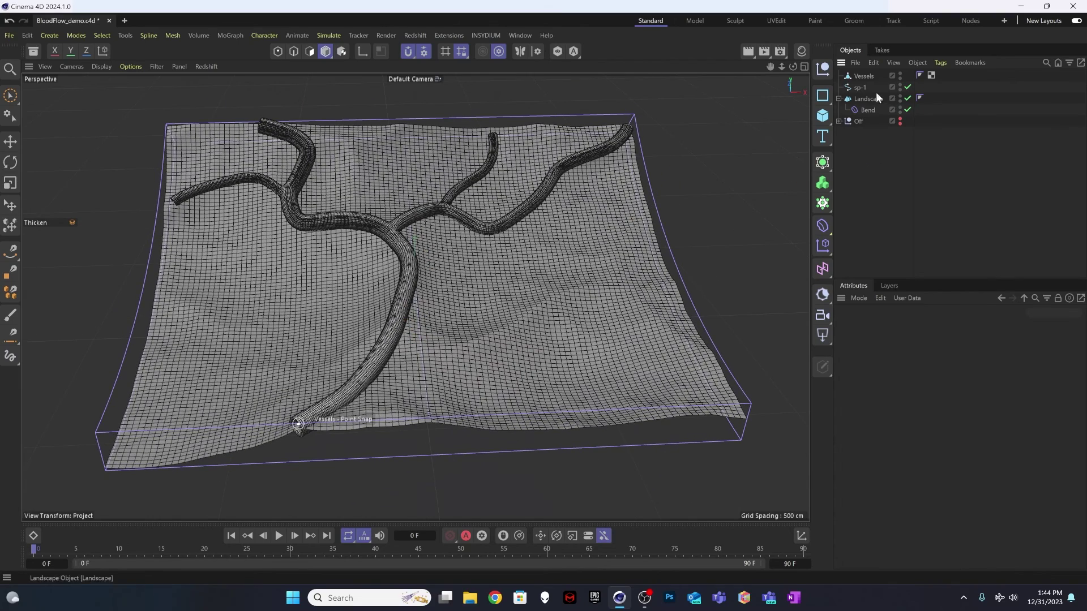
{"action": "left_click", "coordinate": [869, 76]}
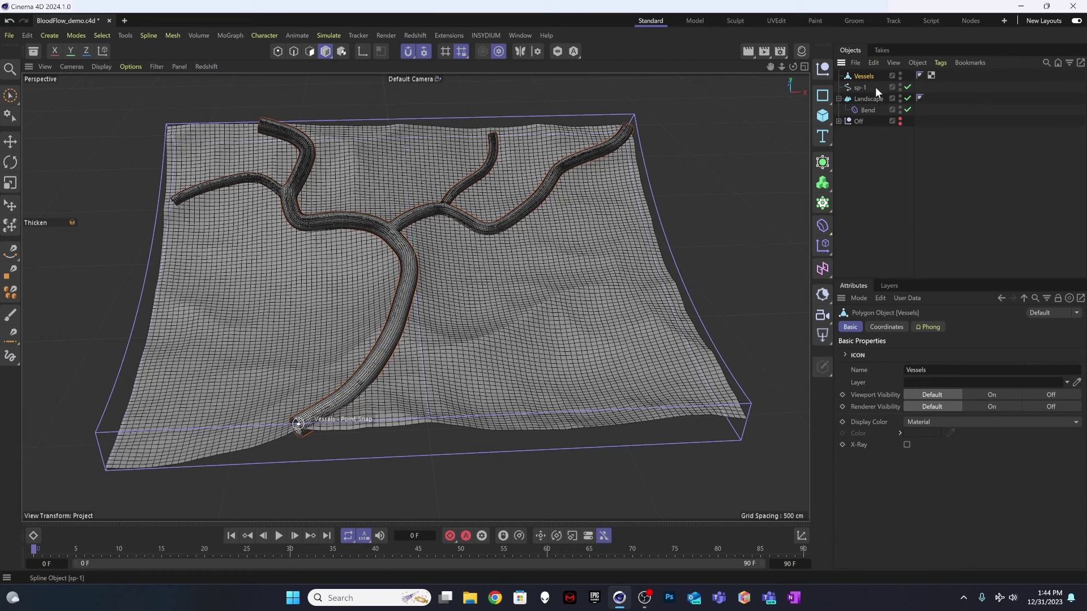
{"action": "key", "text": "ctrl+c"}
{"action": "key", "text": "ctrl+v"}
{"action": "double_click", "coordinate": [870, 75]}
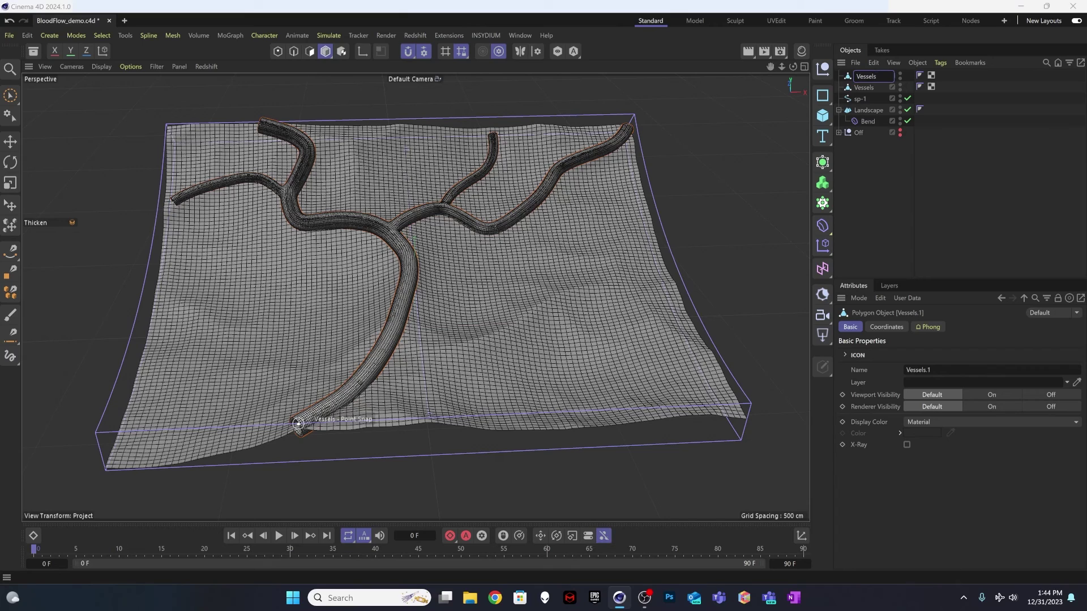
{"action": "type", "text": "-cut"}
{"action": "key", "text": "Return"}
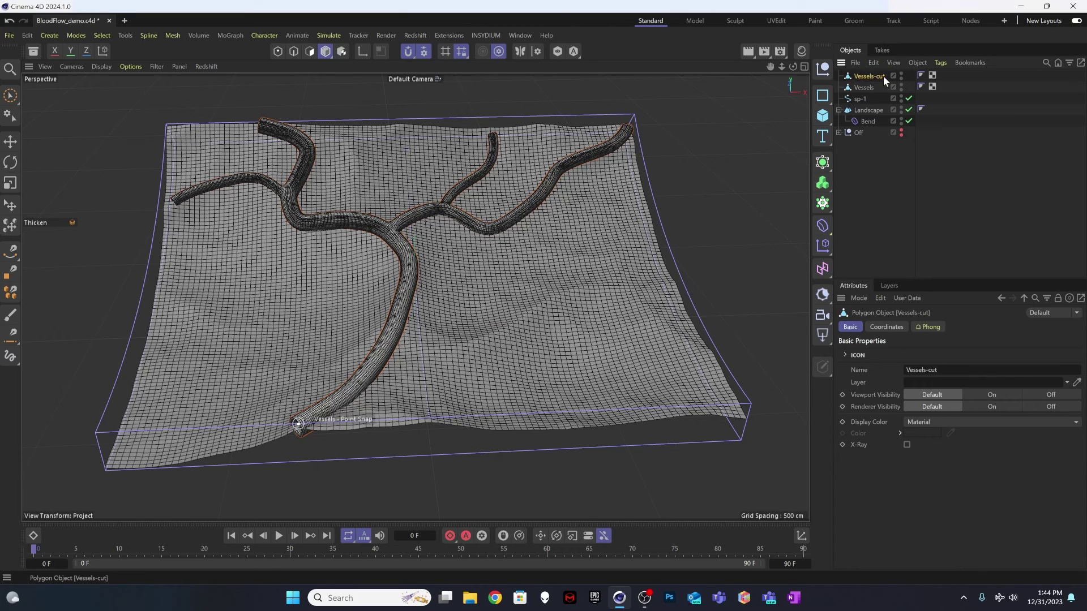
{"action": "left_click", "coordinate": [868, 151]}
{"action": "left_click", "coordinate": [869, 76]}
{"action": "left_click", "coordinate": [868, 88]}
{"action": "left_click", "coordinate": [864, 163]}
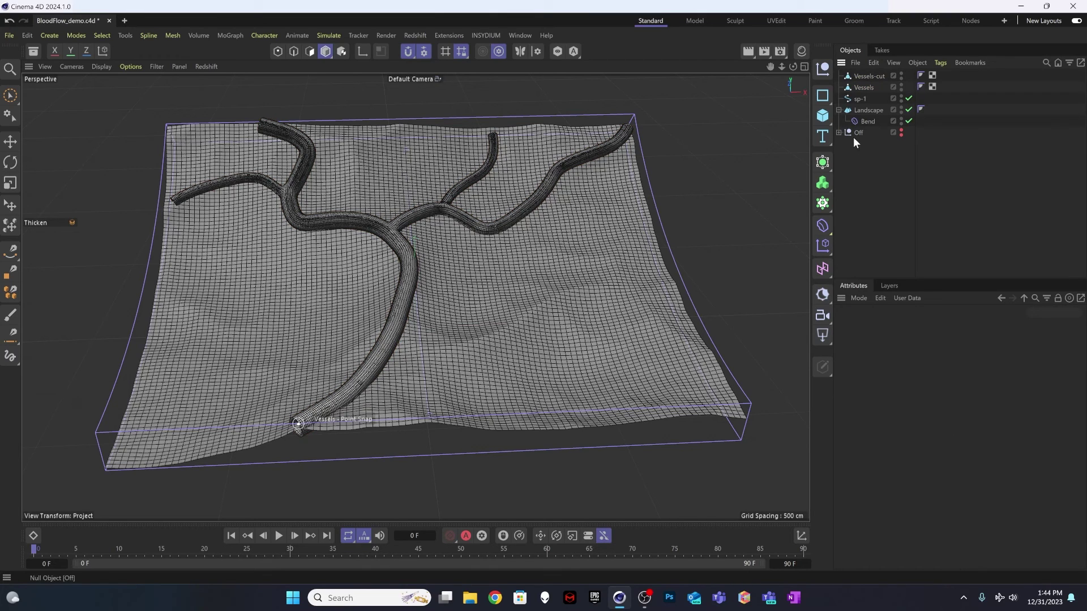
Copy the v-1 cube with its Spline Wrap from the vessel group inside the Off null to the top of the object hierarchy
{"action": "left_click", "coordinate": [839, 131]}
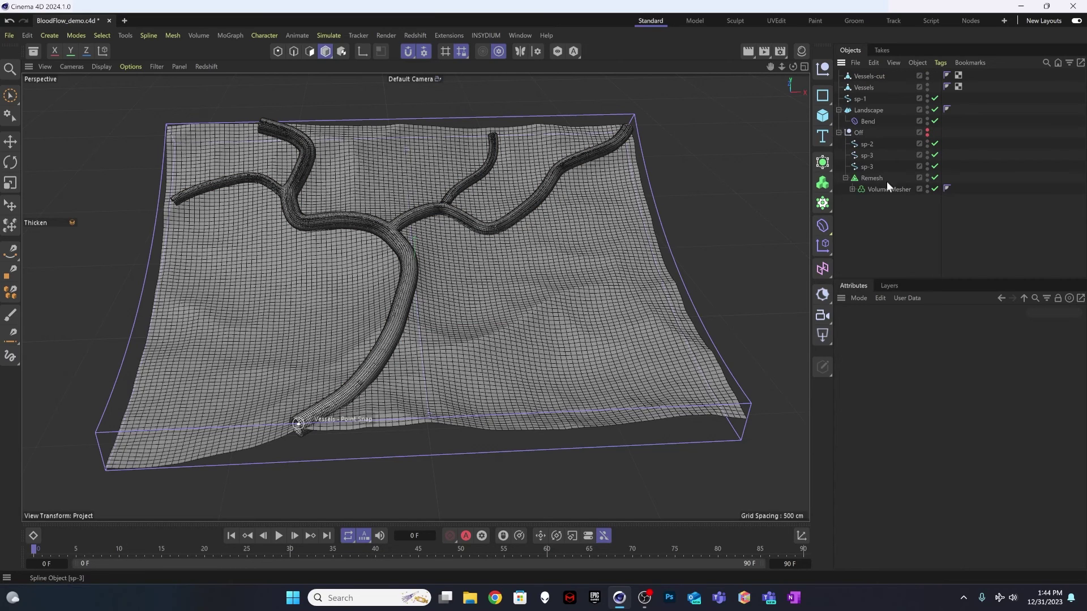
{"action": "left_click", "coordinate": [852, 189]}
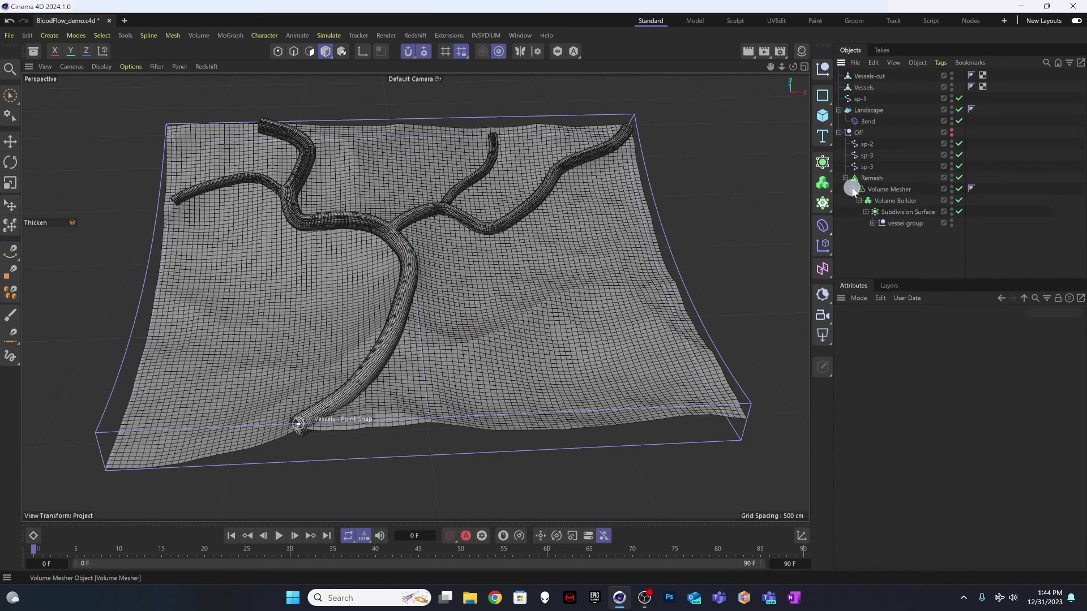
{"action": "left_click", "coordinate": [872, 223]}
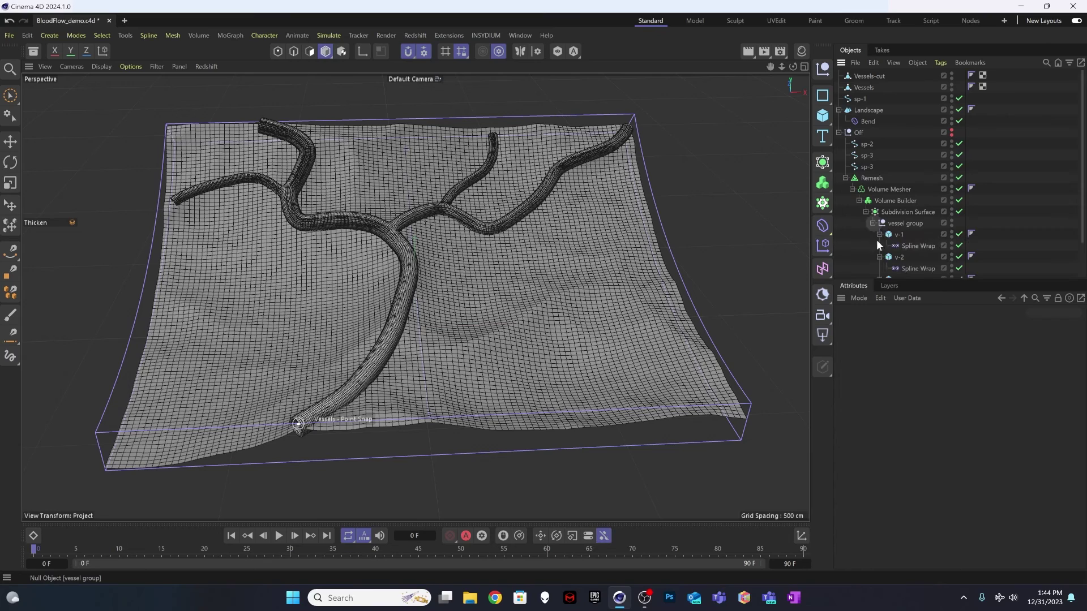
{"action": "left_click", "coordinate": [898, 235]}
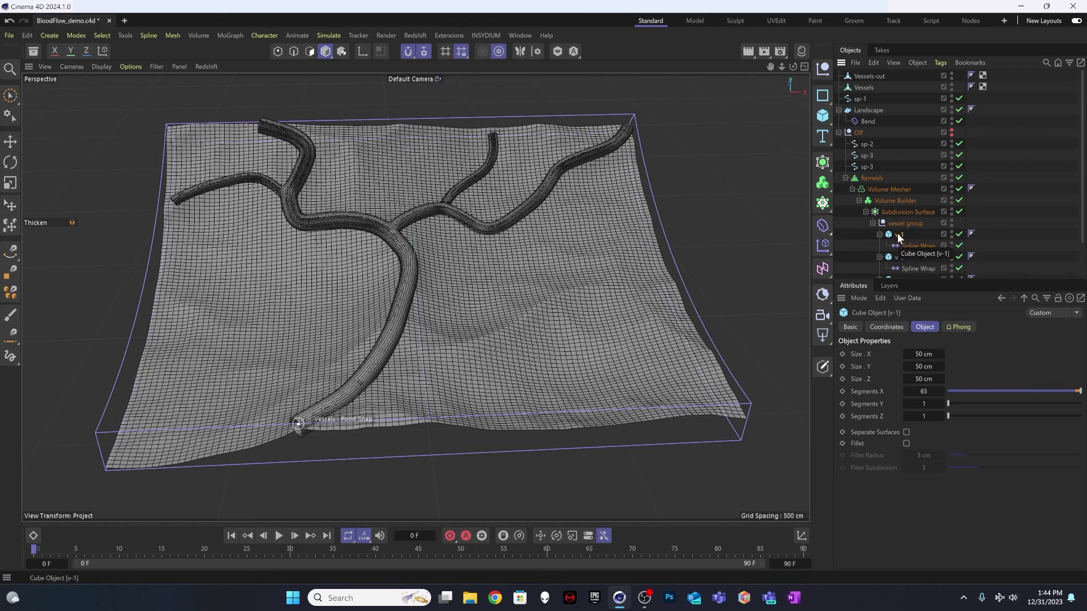
{"action": "left_click_drag", "start_coordinate": [898, 237], "coordinate": [893, 73]}
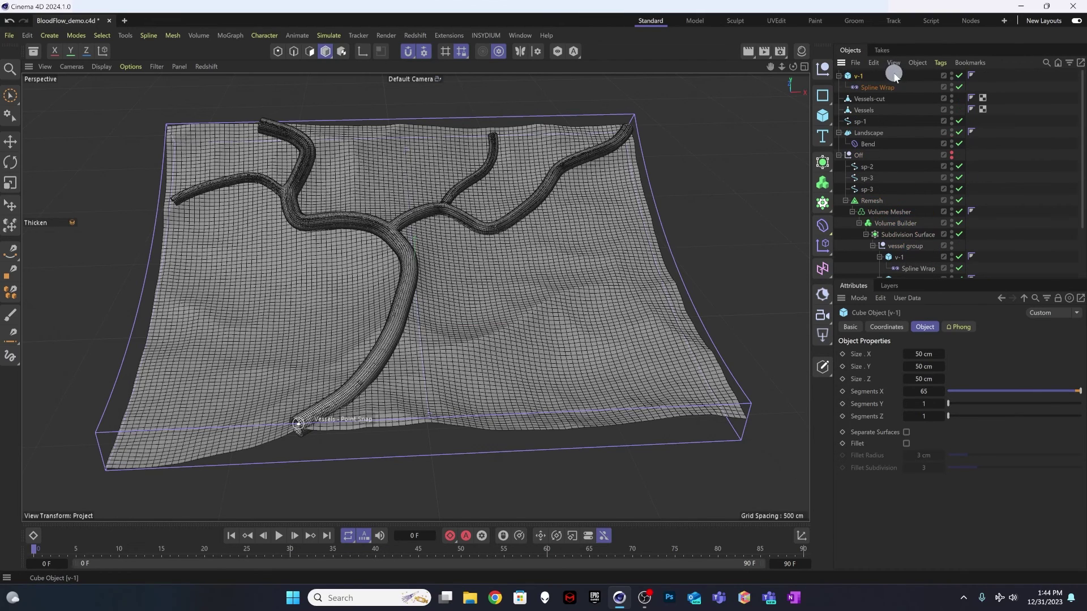
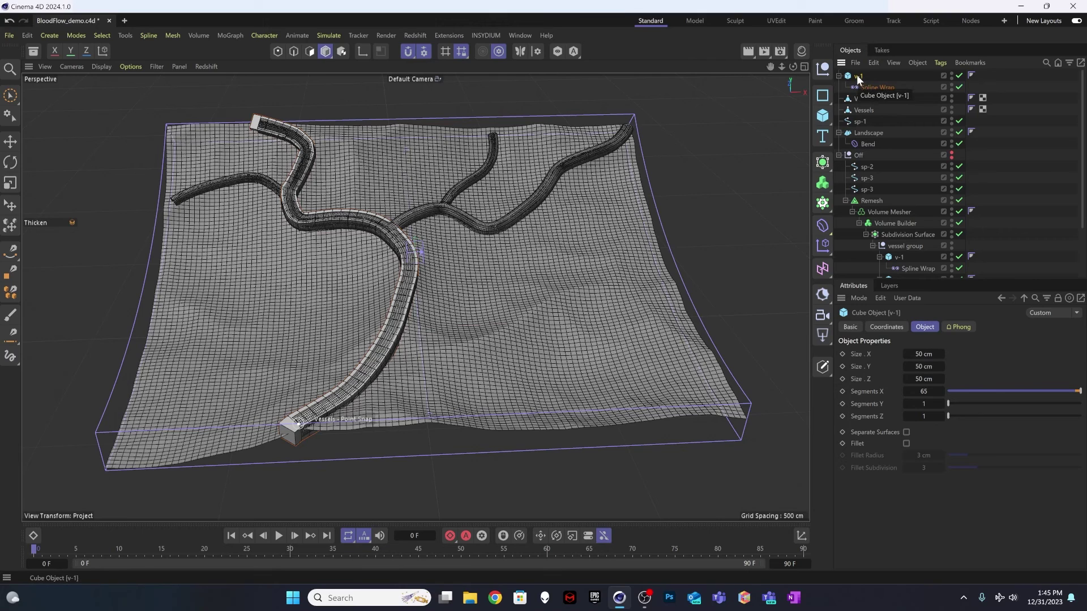
Duplicate the sp-1 spline and place the copy directly beneath the copied v-1 object, above Vessels-cut
{"action": "left_click", "coordinate": [863, 121]}
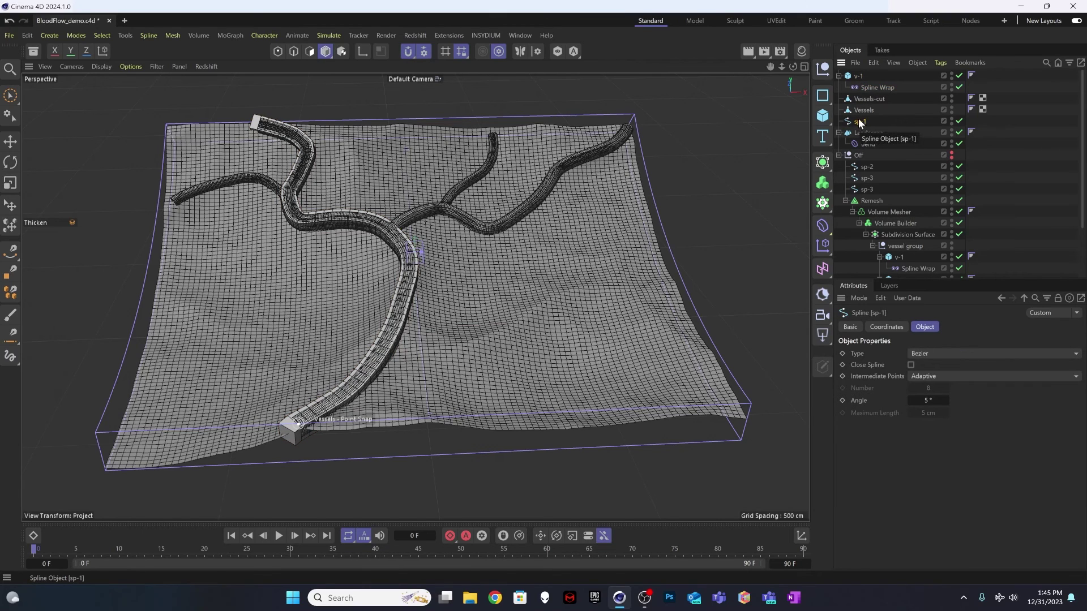
{"action": "left_click_drag", "start_coordinate": [863, 120], "coordinate": [863, 99]}
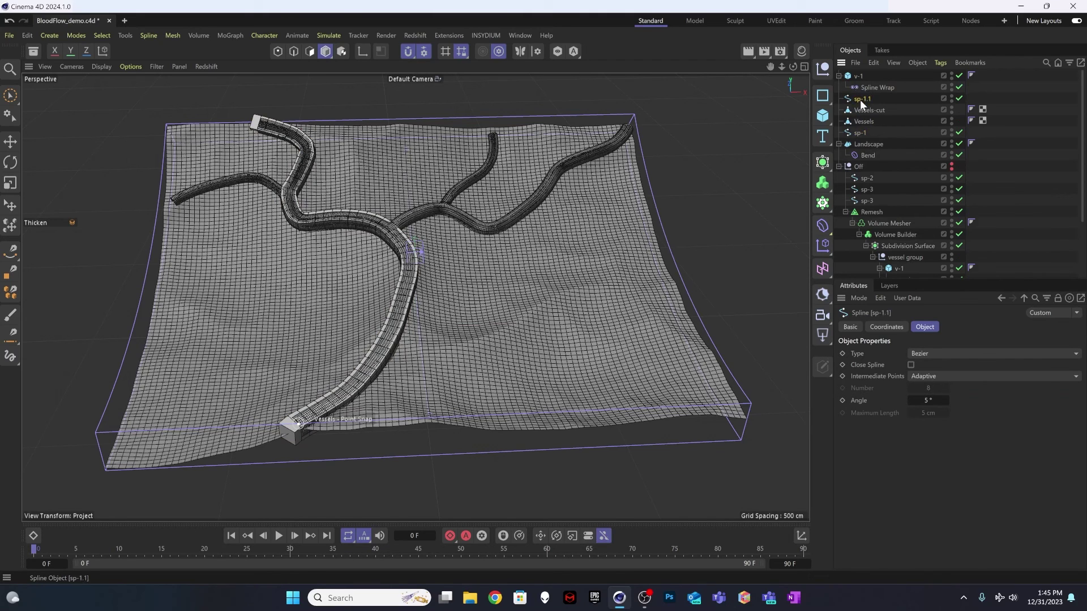
Rename the copied spline cut-spline and assign it as the spline of the copied v-1's Spline Wrap
{"action": "double_click", "coordinate": [862, 99]}
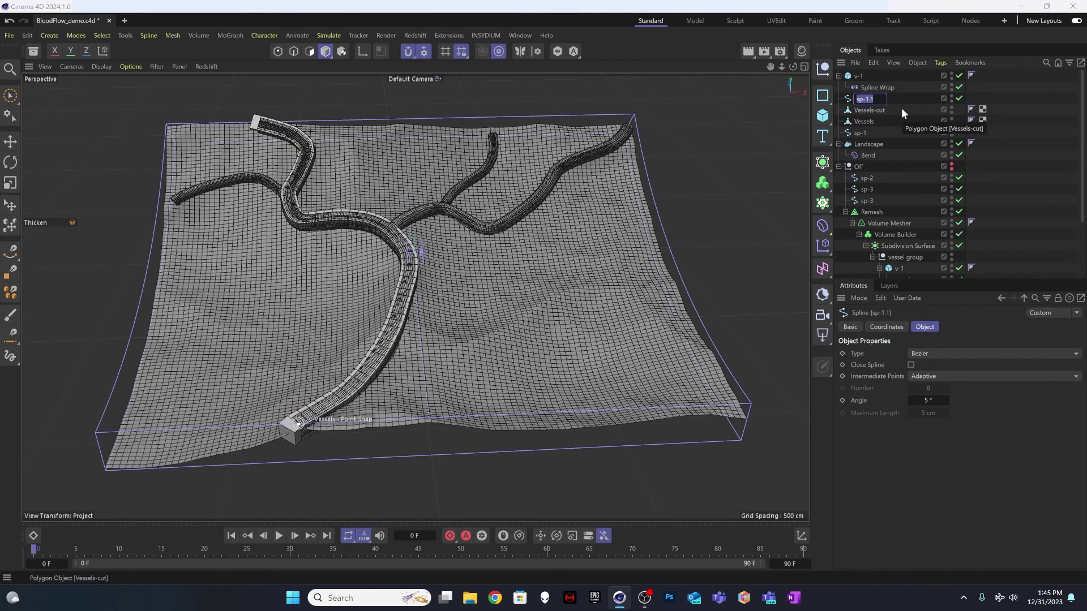
{"action": "type", "text": "cut-spline"}
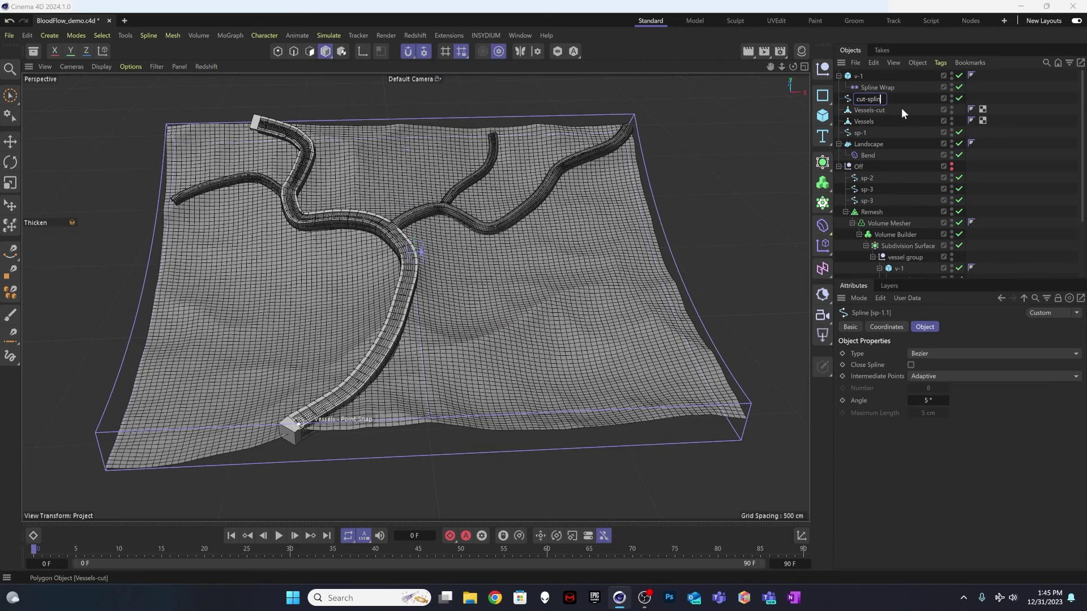
{"action": "key", "text": "Return"}
{"action": "left_click", "coordinate": [864, 87]}
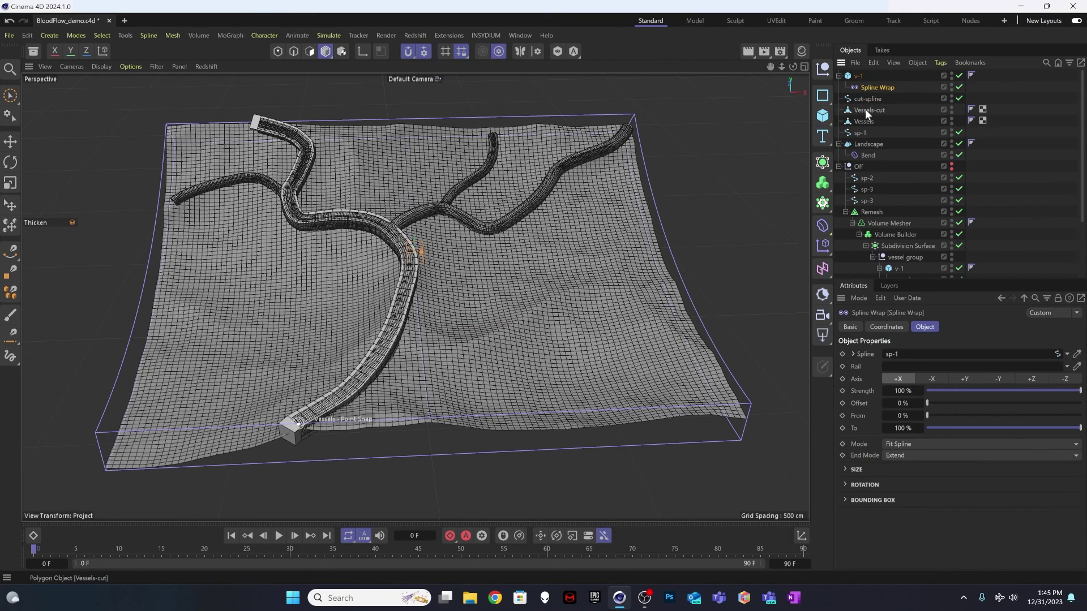
{"action": "left_click_drag", "start_coordinate": [866, 99], "coordinate": [927, 363]}
Raise cut-spline with the Move tool so the wrapped v-1 box sits above the main vessel
{"action": "left_click", "coordinate": [883, 99]}
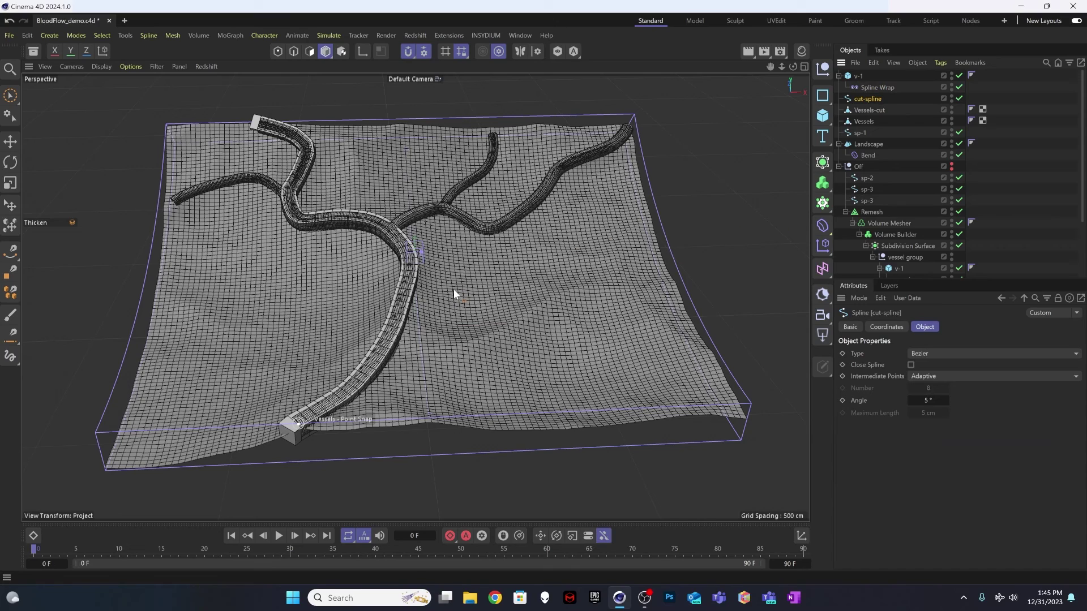
{"action": "key", "text": "e"}
{"action": "key", "text": "w"}
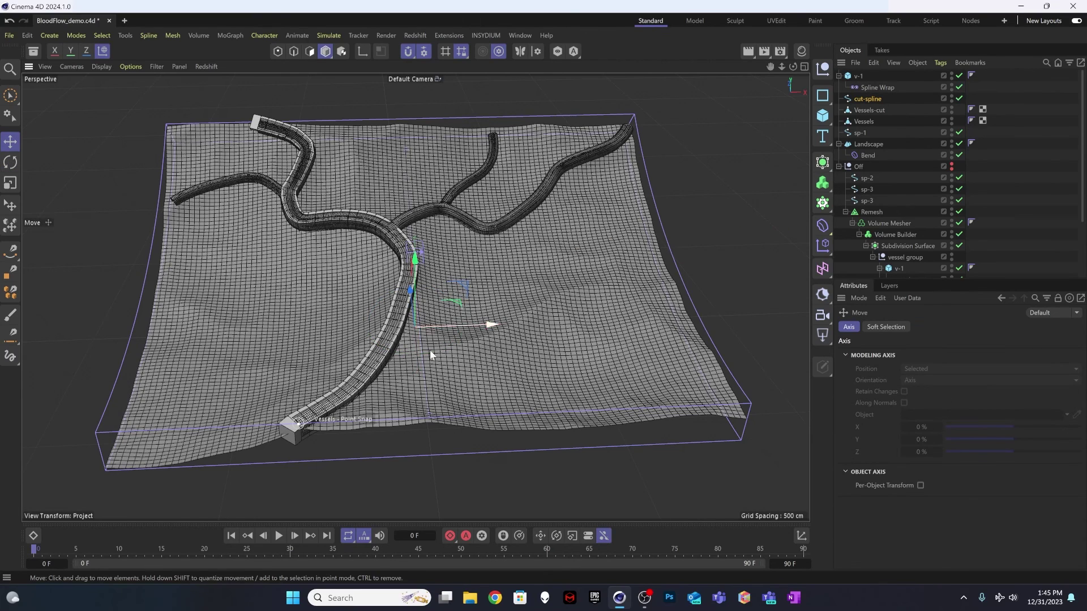
{"action": "left_click_drag", "start_coordinate": [430, 348], "coordinate": [430, 304], "text": "alt"}
{"action": "left_click_drag", "start_coordinate": [460, 356], "coordinate": [439, 340]}
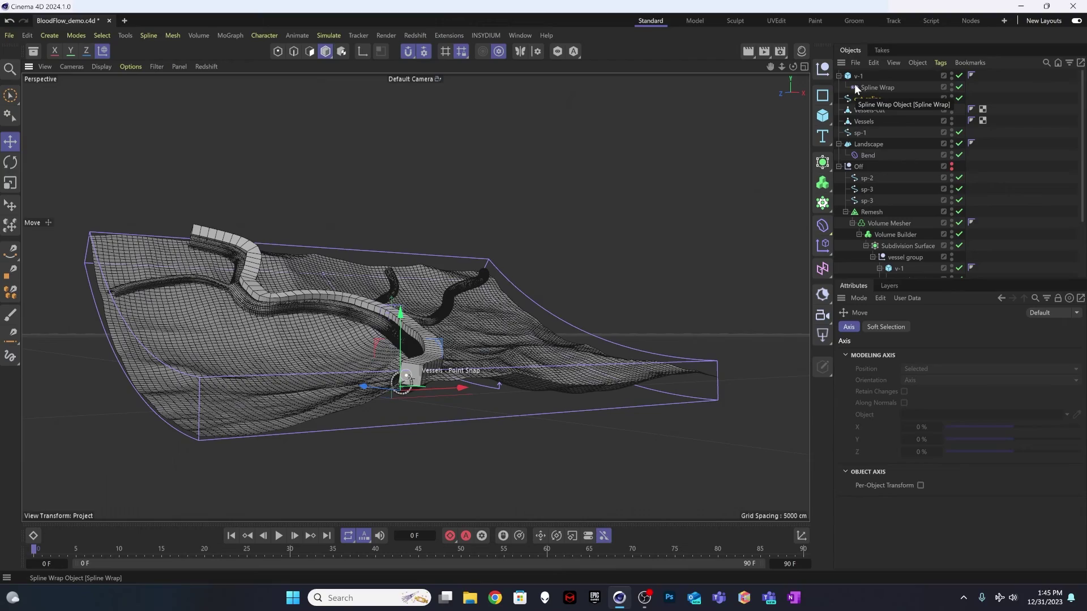
{"action": "left_click_drag", "start_coordinate": [400, 293], "coordinate": [288, 332], "text": "alt"}
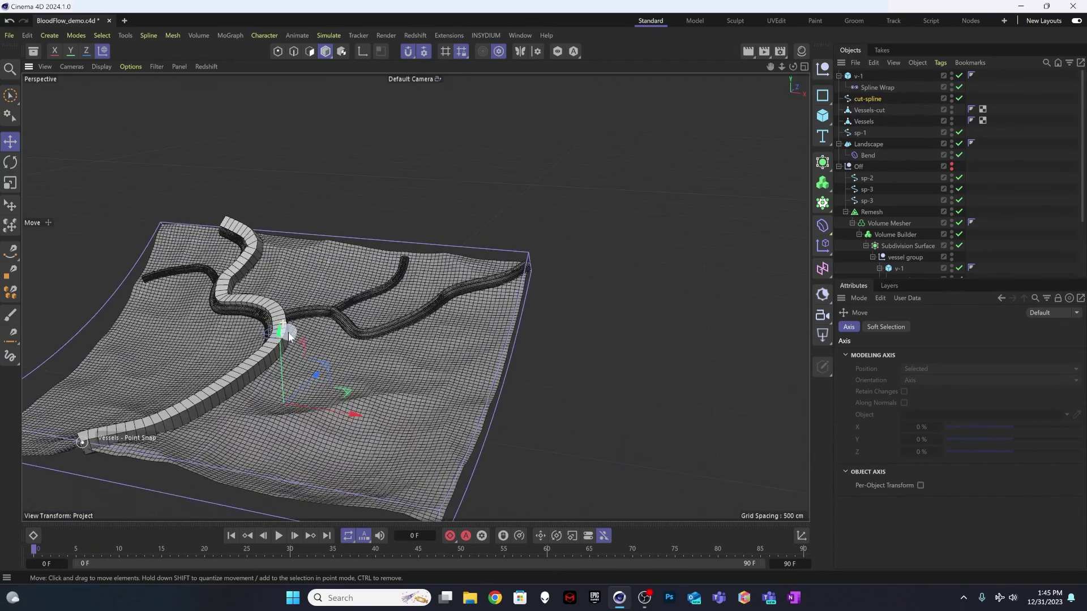
{"action": "left_click_drag", "start_coordinate": [177, 413], "coordinate": [279, 354], "text": "alt"}
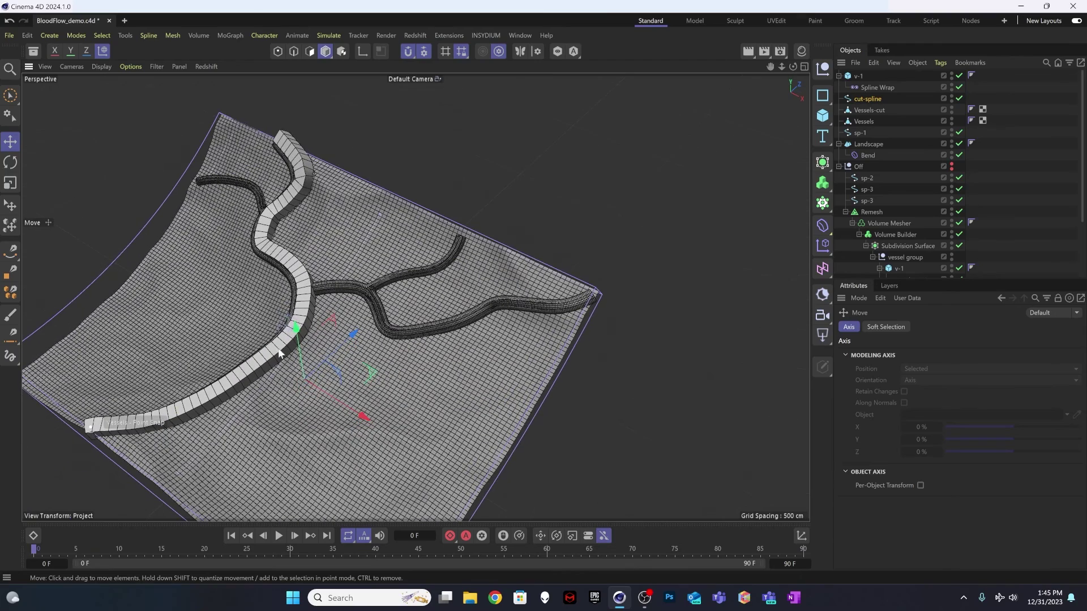
Resize the copied v-1 cube to 69 cm in X, 88 cm in Y and 51 cm in Z
{"action": "left_click", "coordinate": [301, 311]}
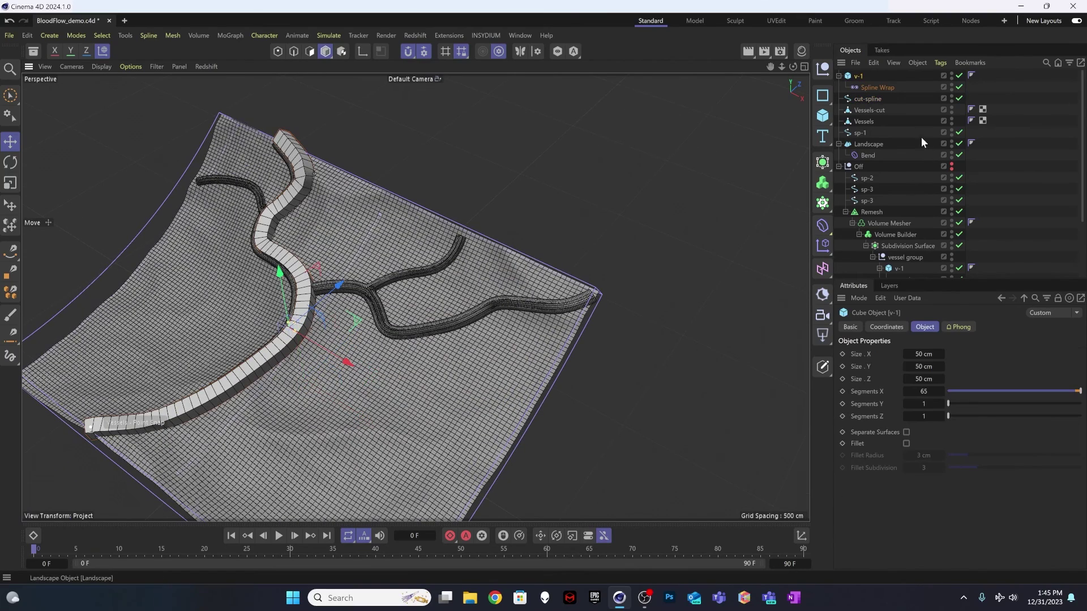
{"action": "left_click_drag", "start_coordinate": [317, 339], "coordinate": [330, 303], "text": "alt"}
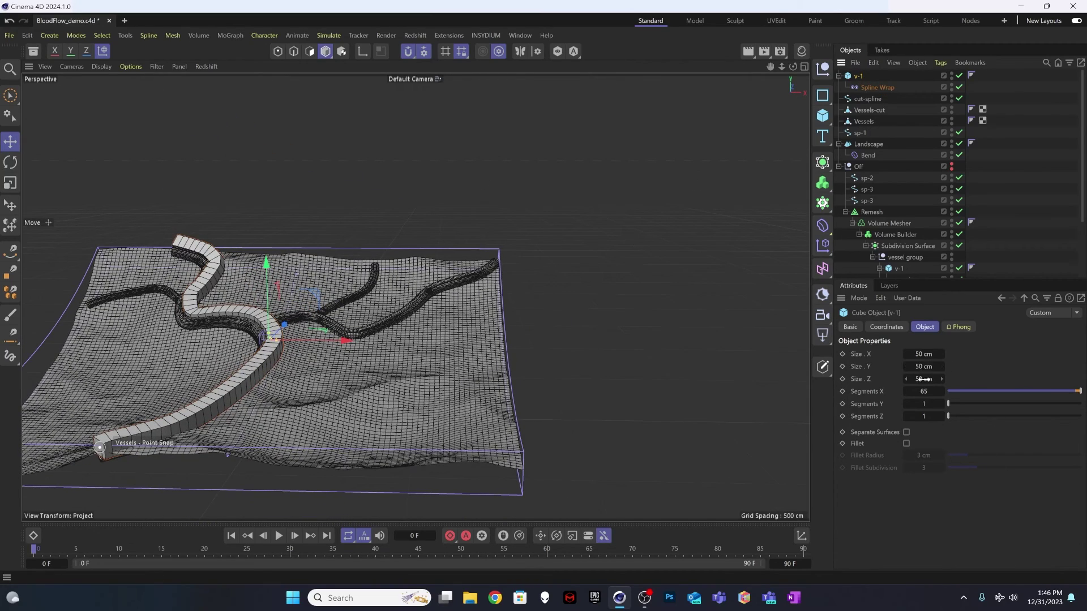
{"action": "mouse_move", "coordinate": [927, 380]}
{"action": "left_mouse_down"}
{"action": "mouse_move", "coordinate": [924, 356]}
{"action": "mouse_move", "coordinate": [925, 367]}
{"action": "left_mouse_up"}
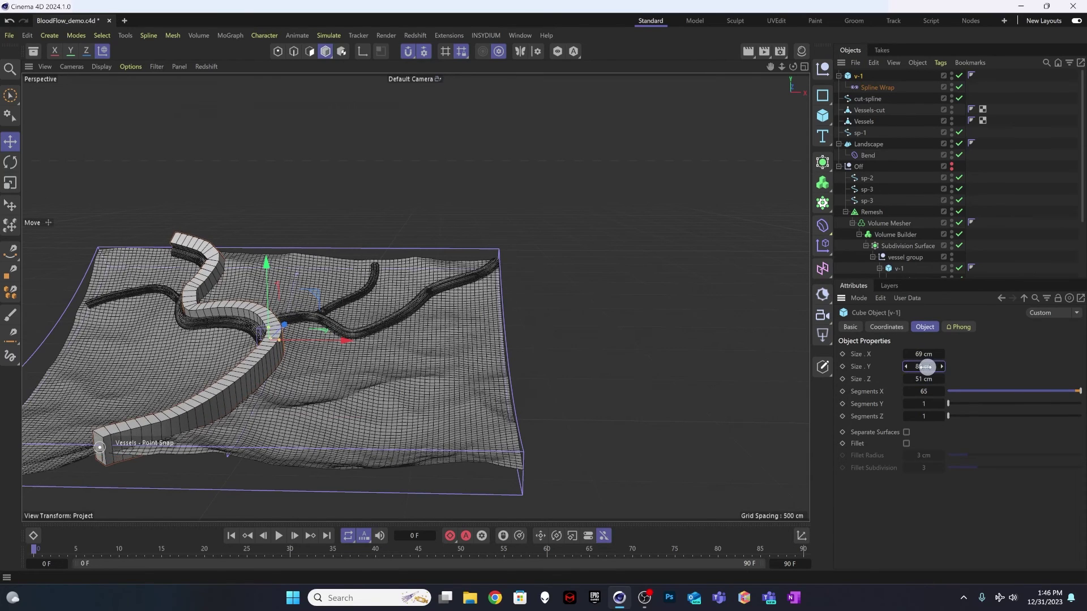
{"action": "left_click_drag", "start_coordinate": [398, 342], "coordinate": [324, 370], "text": "alt"}
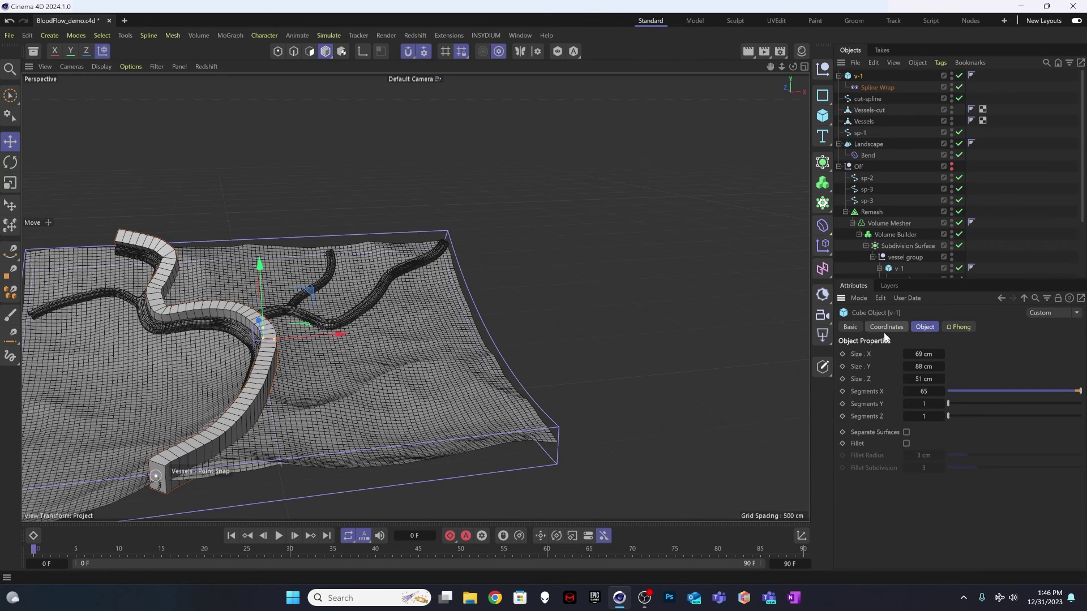
Set the Spline Wrap's rotation banking to -44° to tilt the box along the main vessel
{"action": "left_click", "coordinate": [872, 88]}
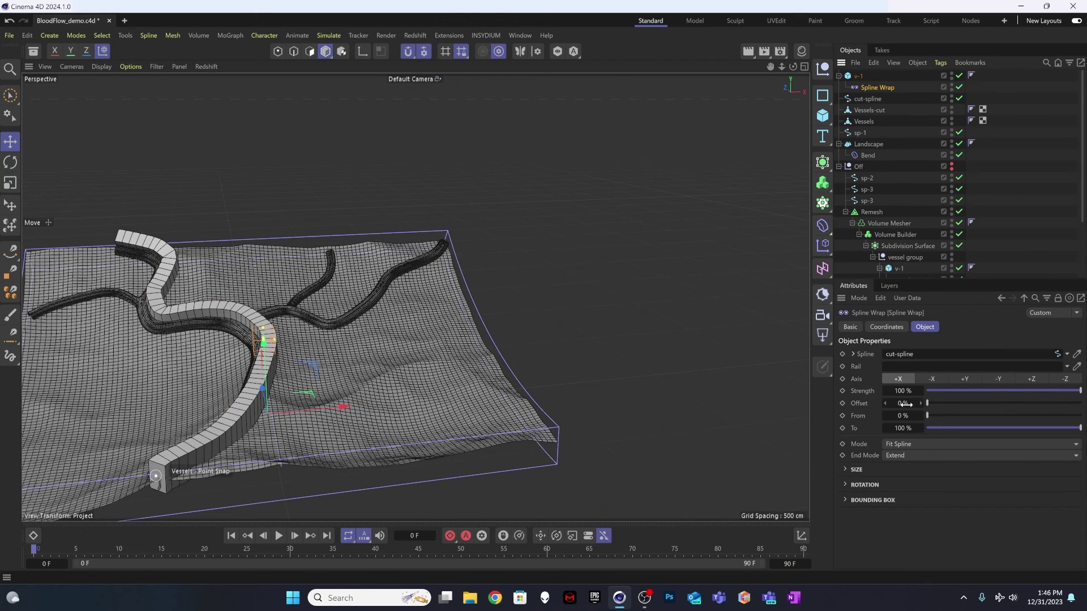
{"action": "left_click", "coordinate": [847, 486]}
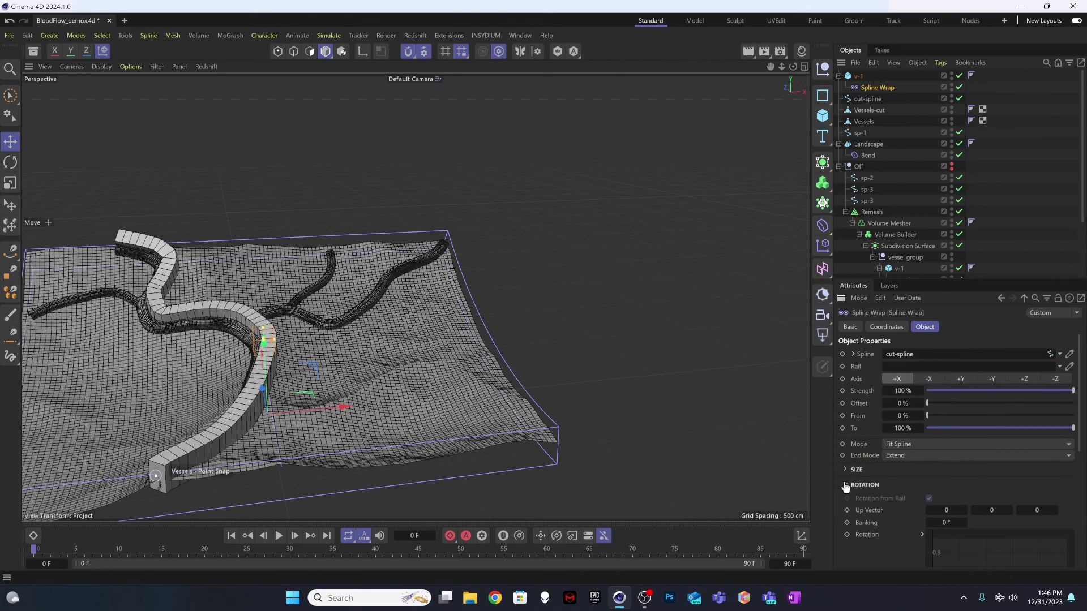
{"action": "left_click_drag", "start_coordinate": [950, 524], "coordinate": [946, 523]}
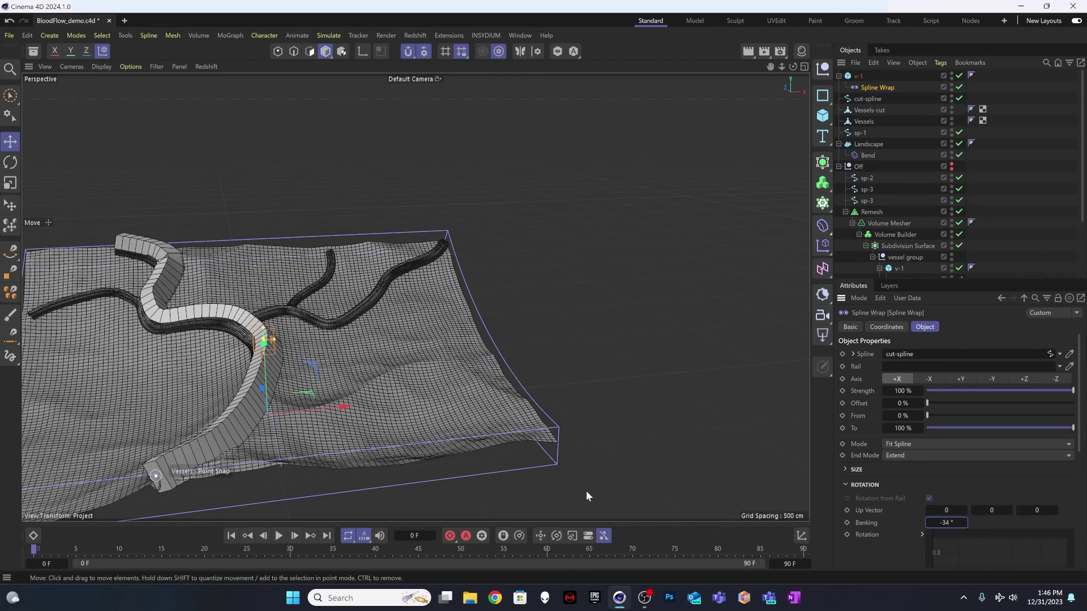
{"action": "left_click_drag", "start_coordinate": [268, 423], "coordinate": [182, 417], "text": "alt"}
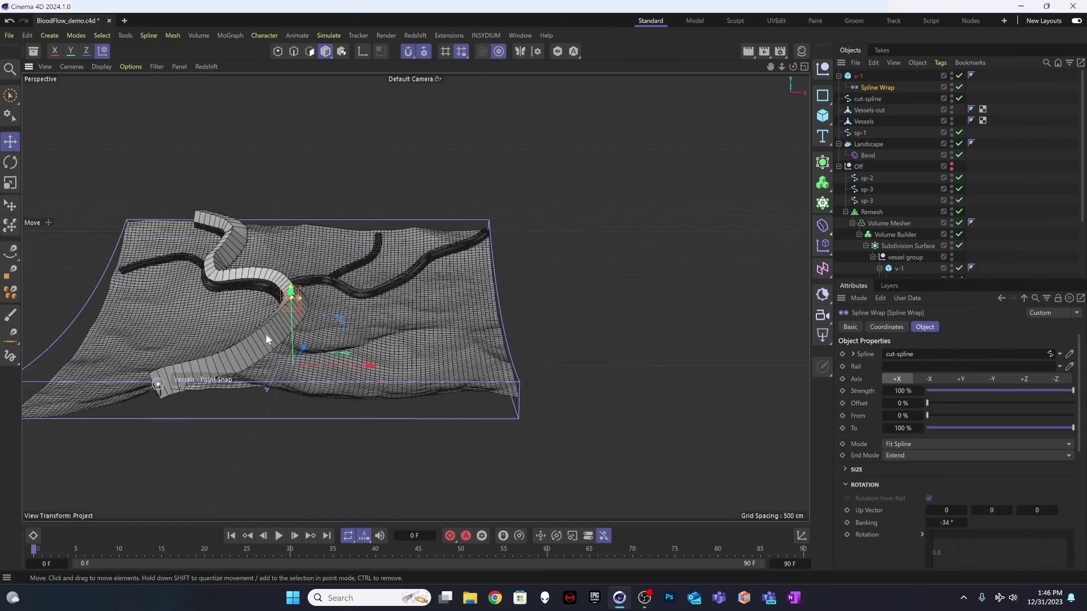
{"action": "right_click_drag", "start_coordinate": [242, 332], "coordinate": [353, 266], "text": "alt"}
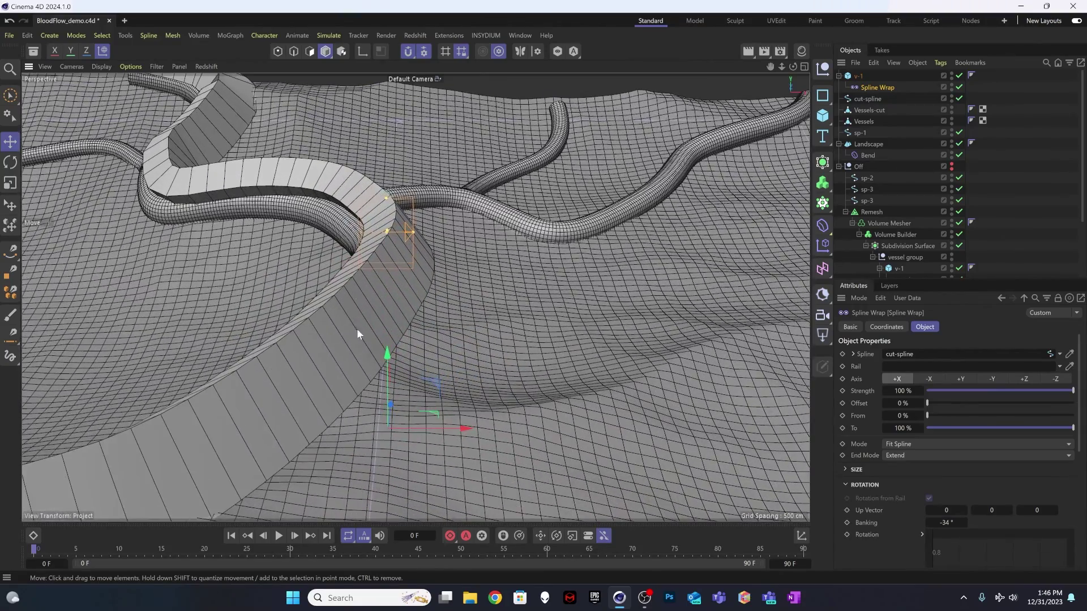
{"action": "mouse_move", "coordinate": [359, 325]}
{"action": "left_mouse_down", "text": "alt"}
{"action": "mouse_move", "coordinate": [328, 338]}
{"action": "mouse_move", "coordinate": [361, 339]}
{"action": "left_mouse_up", "text": "alt"}
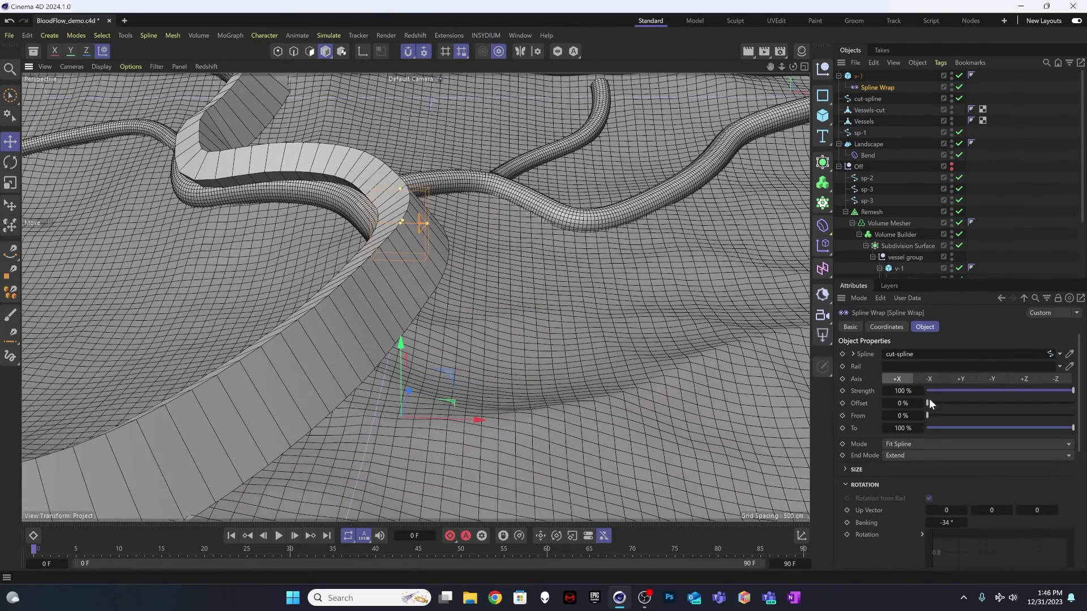
{"action": "left_click_drag", "start_coordinate": [956, 523], "coordinate": [947, 522]}
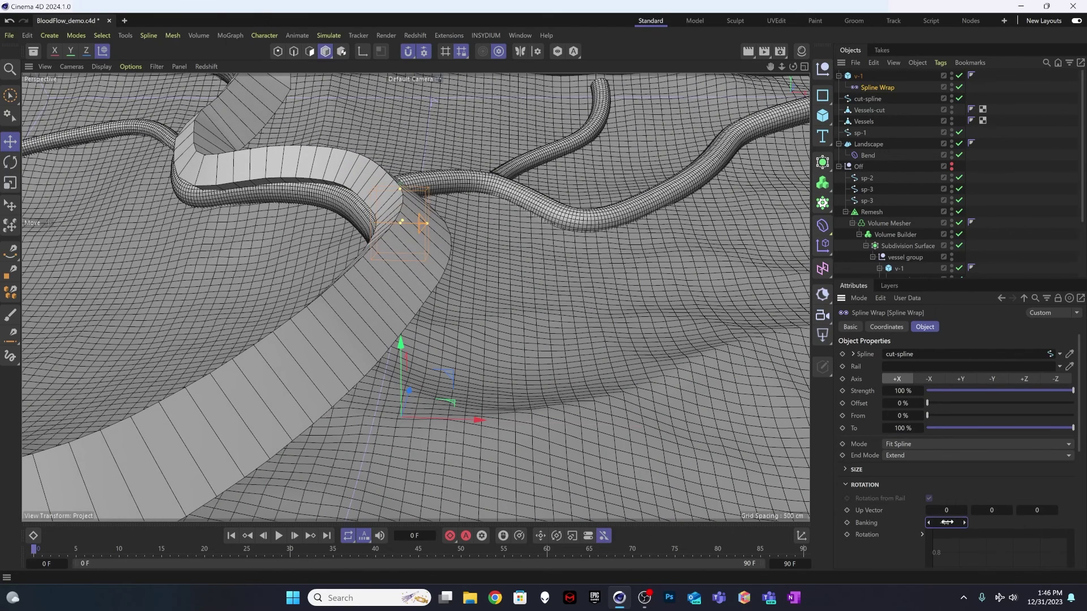
Turn off snapping and reposition cut-spline so the tilted box runs along the side of the main vessel
{"action": "left_click", "coordinate": [866, 99]}
{"action": "left_click_drag", "start_coordinate": [500, 404], "coordinate": [507, 404]}
{"action": "left_click_drag", "start_coordinate": [437, 328], "coordinate": [432, 326]}
{"action": "left_click", "coordinate": [408, 51]}
{"action": "left_click_drag", "start_coordinate": [352, 253], "coordinate": [556, 260], "text": "alt"}
{"action": "right_click_drag", "start_coordinate": [571, 292], "coordinate": [504, 301], "text": "alt"}
{"action": "left_click_drag", "start_coordinate": [544, 258], "coordinate": [475, 294], "text": "alt"}
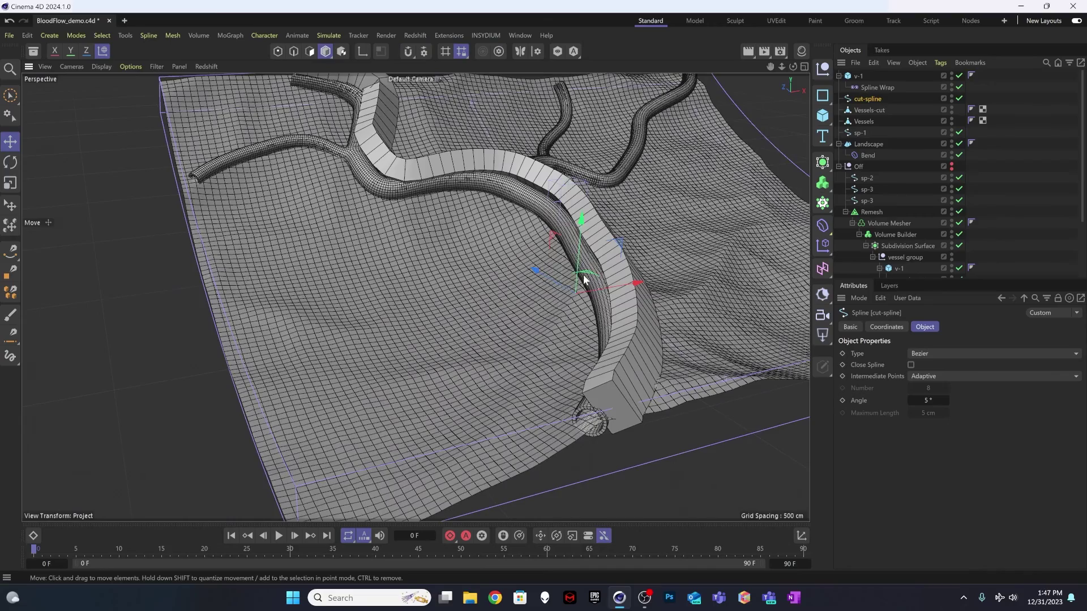
{"action": "left_click_drag", "start_coordinate": [582, 279], "coordinate": [625, 277], "text": "alt"}
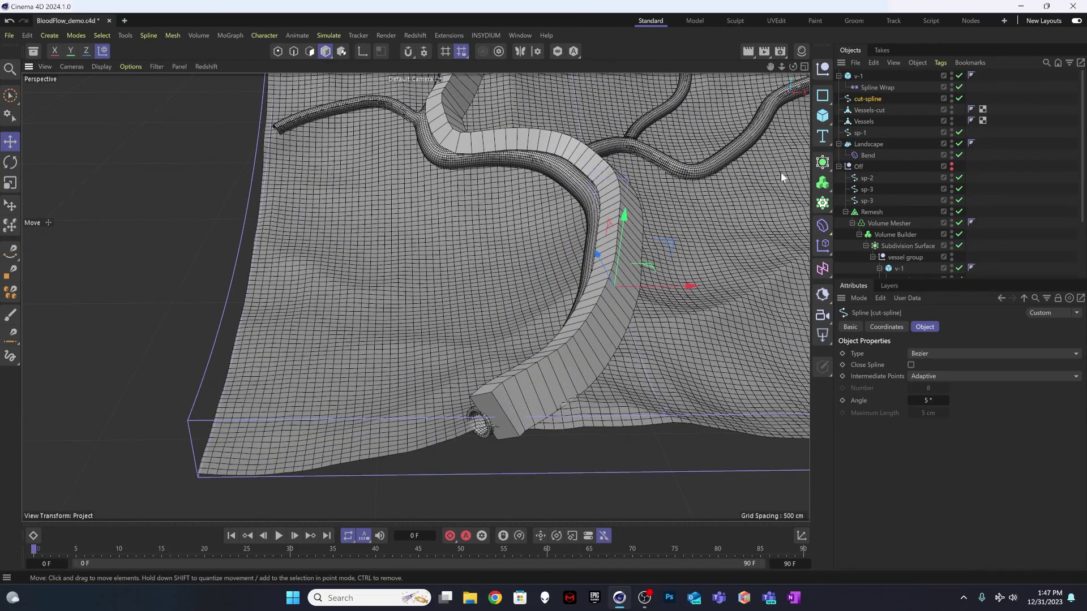
Set the Spline Wrap's Offset to -2% and its To value to 53% so the box stops below the vessel branch
{"action": "left_click", "coordinate": [871, 88]}
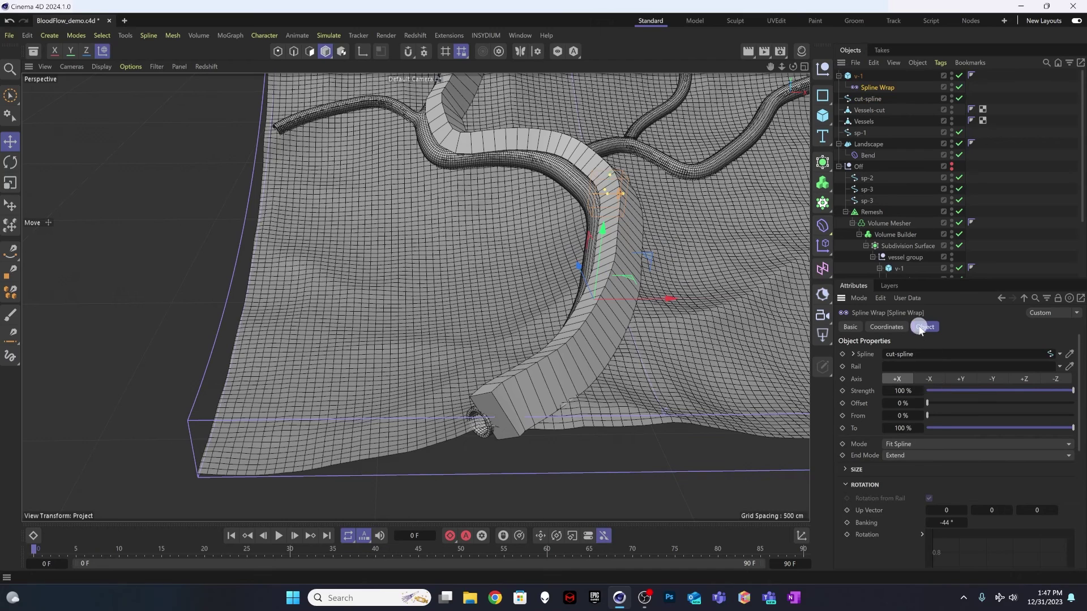
{"action": "left_click_drag", "start_coordinate": [905, 403], "coordinate": [903, 403]}
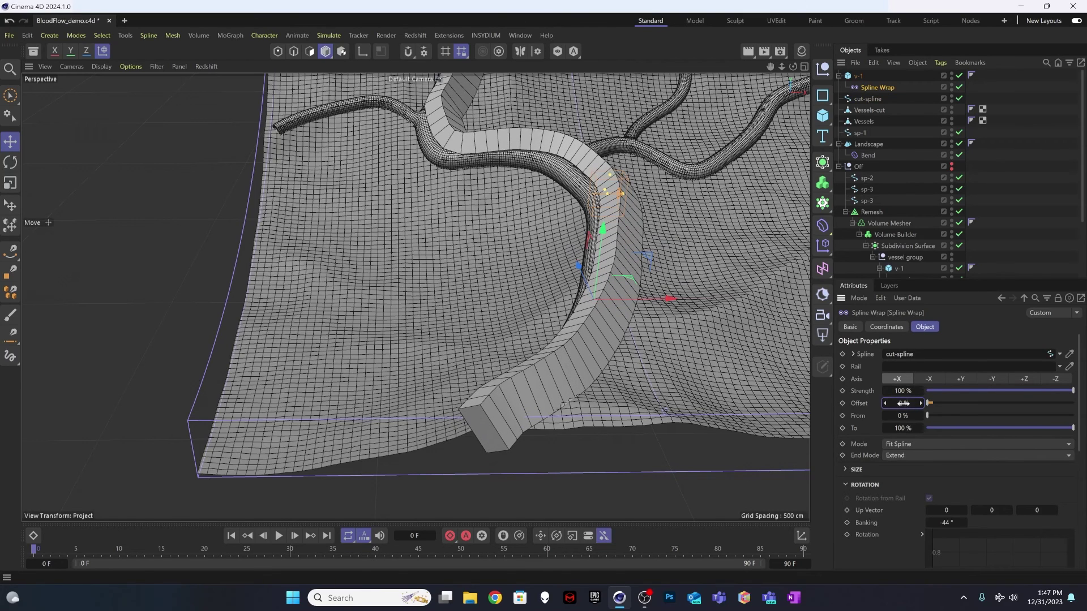
{"action": "left_click_drag", "start_coordinate": [1070, 432], "coordinate": [1010, 430]}
{"action": "left_click_drag", "start_coordinate": [620, 247], "coordinate": [568, 250], "text": "alt"}
{"action": "middle_click_drag", "start_coordinate": [674, 228], "coordinate": [418, 389], "text": "alt"}
{"action": "left_click_drag", "start_coordinate": [434, 326], "coordinate": [456, 359], "text": "alt"}
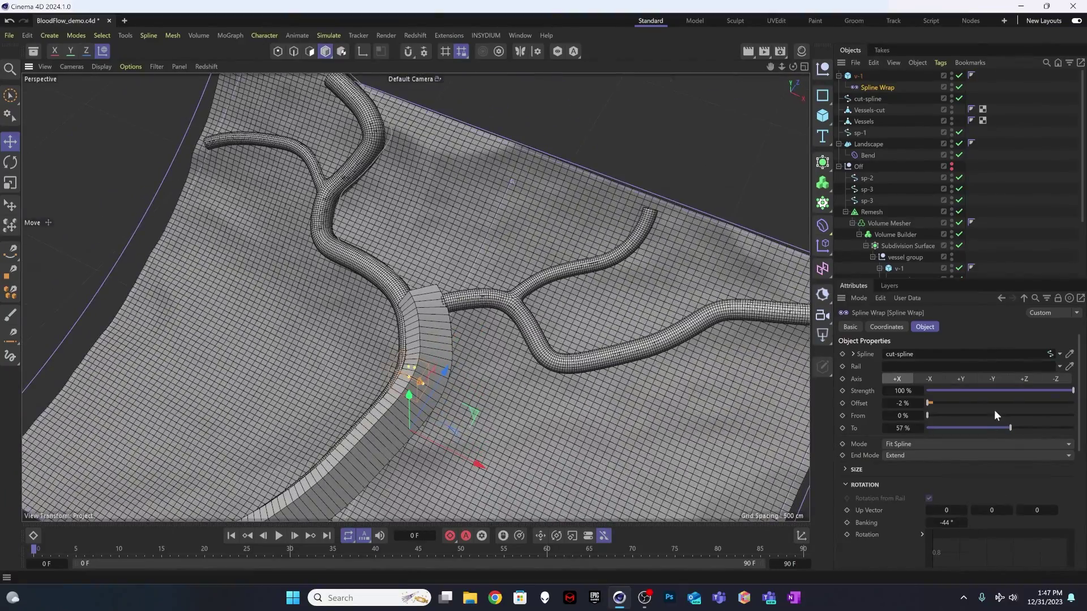
{"action": "left_click_drag", "start_coordinate": [1008, 429], "coordinate": [1003, 428]}
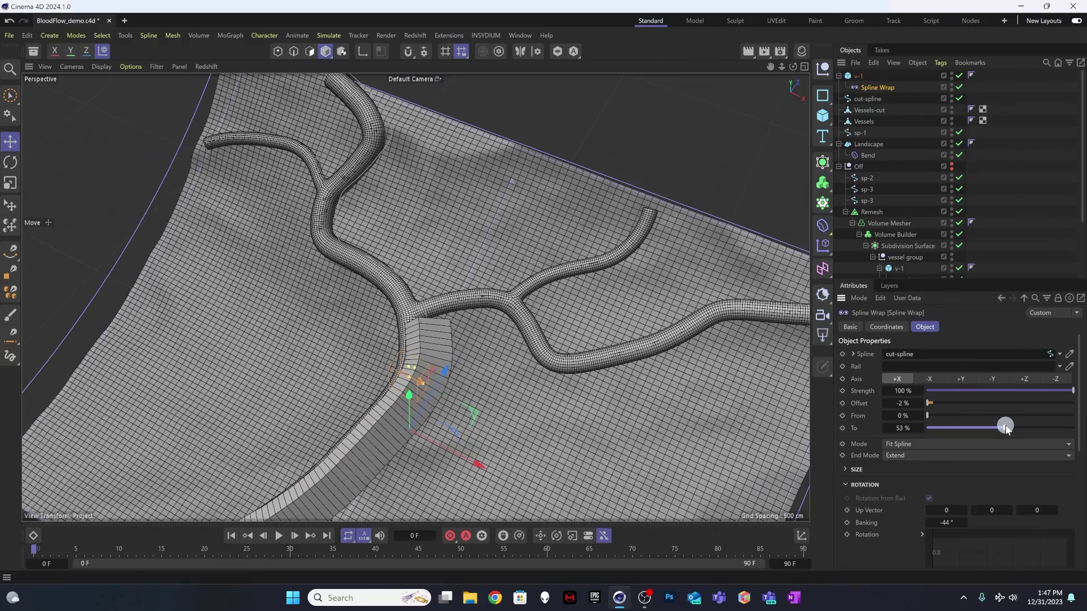
Move cut-spline about 15 cm toward the main vessel so the box overlaps one side of its open end
{"action": "mouse_move", "coordinate": [465, 405]}
{"action": "left_mouse_down", "text": "alt"}
{"action": "mouse_move", "coordinate": [463, 287]}
{"action": "mouse_move", "coordinate": [408, 334]}
{"action": "mouse_move", "coordinate": [382, 419]}
{"action": "mouse_move", "coordinate": [440, 301]}
{"action": "mouse_move", "coordinate": [423, 335]}
{"action": "mouse_move", "coordinate": [430, 348]}
{"action": "mouse_move", "coordinate": [453, 332]}
{"action": "mouse_move", "coordinate": [440, 340]}
{"action": "mouse_move", "coordinate": [536, 332]}
{"action": "mouse_move", "coordinate": [499, 326]}
{"action": "left_mouse_up", "text": "alt"}
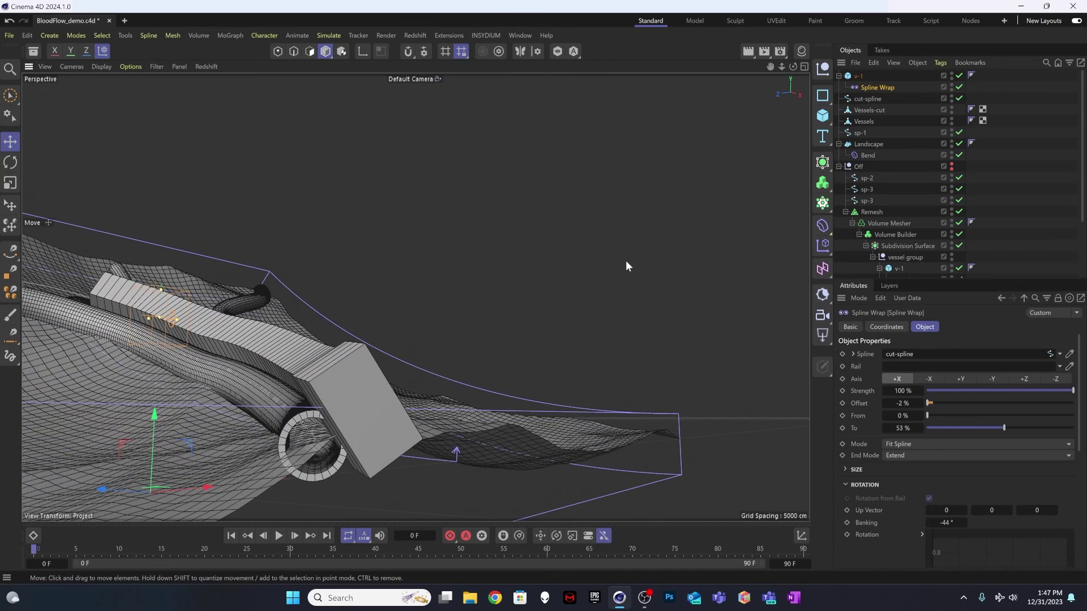
{"action": "left_click", "coordinate": [867, 99]}
{"action": "left_click_drag", "start_coordinate": [618, 297], "coordinate": [540, 328], "text": "alt"}
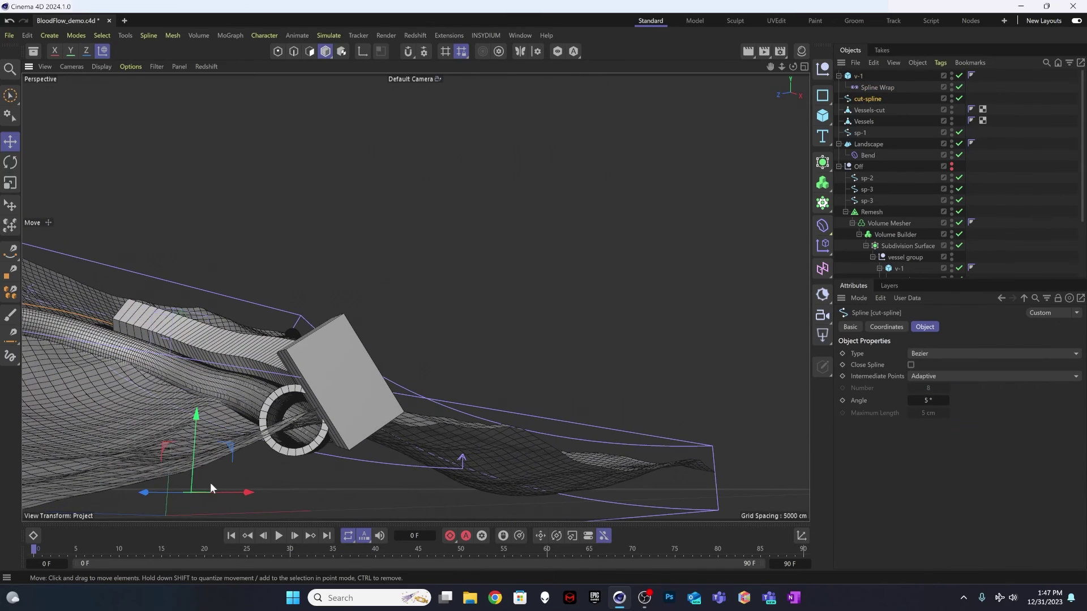
{"action": "left_click_drag", "start_coordinate": [472, 310], "coordinate": [463, 313]}
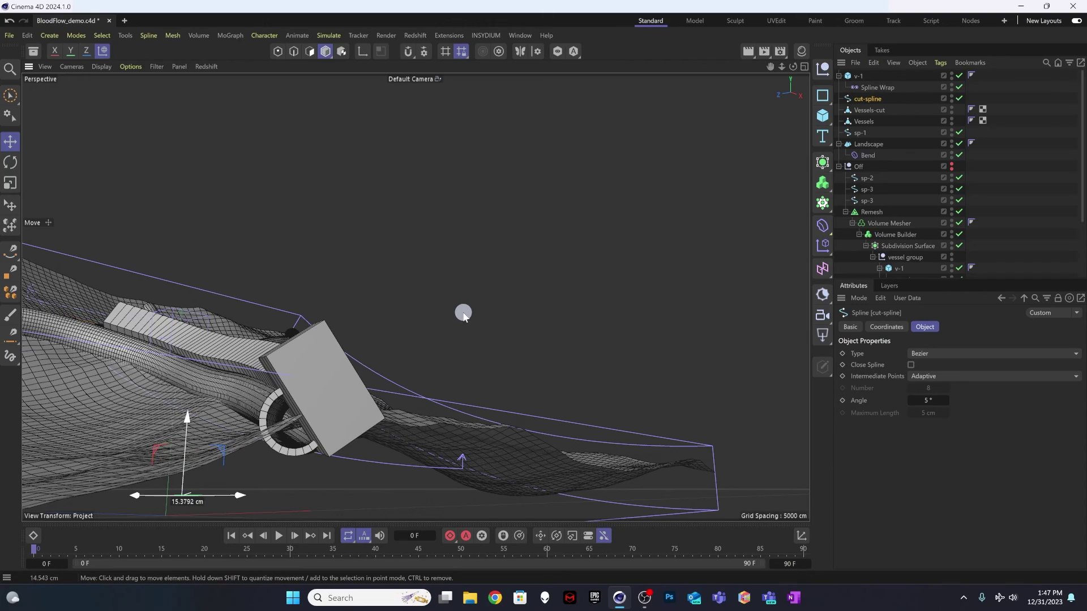
{"action": "left_click_drag", "start_coordinate": [463, 313], "coordinate": [463, 313]}
{"action": "left_click_drag", "start_coordinate": [385, 362], "coordinate": [329, 443], "text": "alt"}
{"action": "middle_click_drag", "start_coordinate": [400, 311], "coordinate": [385, 332], "text": "alt"}
{"action": "left_click_drag", "start_coordinate": [386, 337], "coordinate": [397, 360], "text": "alt"}
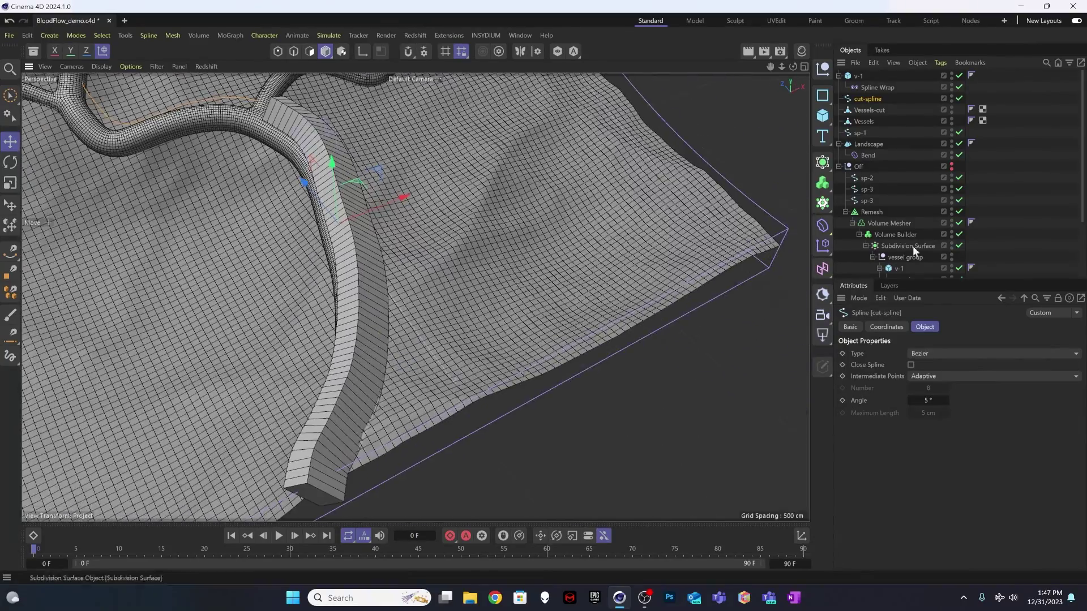
Shorten the cutting box by setting the Spline Wrap's To value to 51%
{"action": "left_click", "coordinate": [878, 87]}
{"action": "left_click_drag", "start_coordinate": [1004, 428], "coordinate": [1001, 428]}
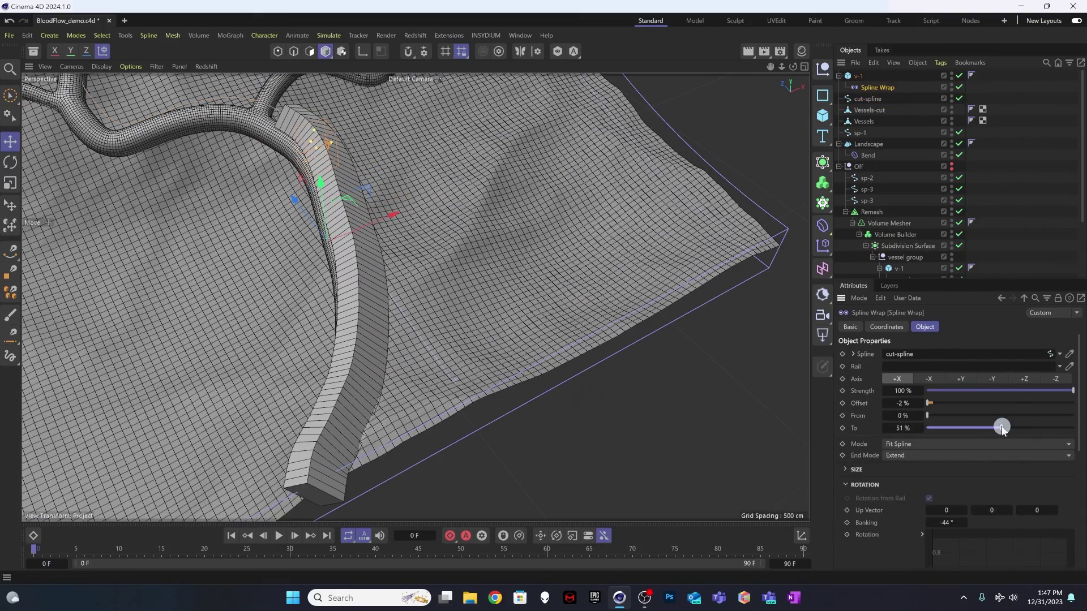
{"action": "left_click_drag", "start_coordinate": [378, 239], "coordinate": [308, 182], "text": "alt"}
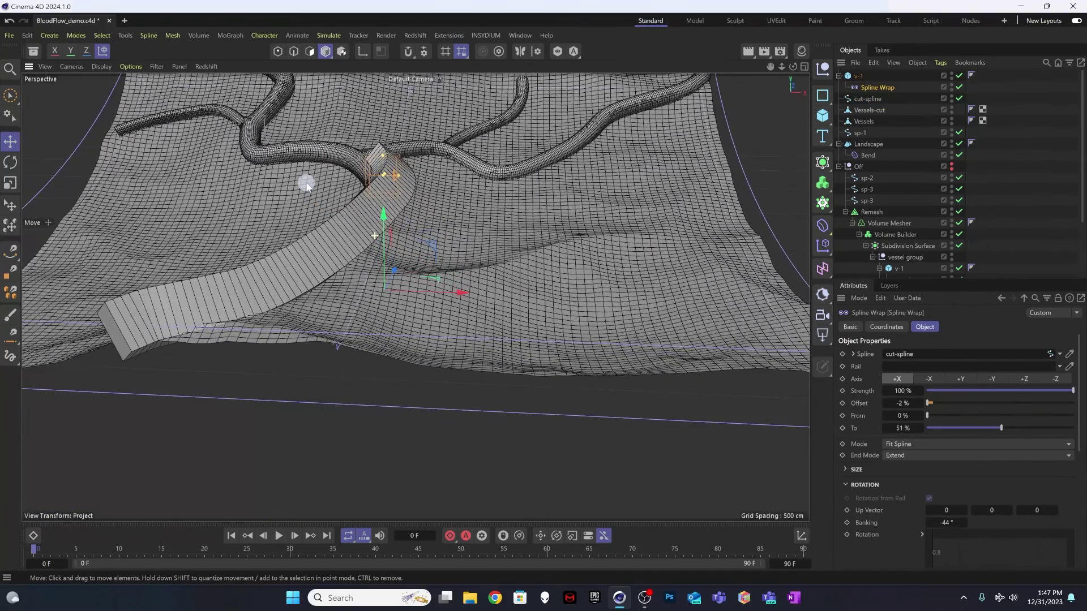
Rename the copied v-1 cube cutaway and select the Vessels-cut object
{"action": "double_click", "coordinate": [858, 76]}
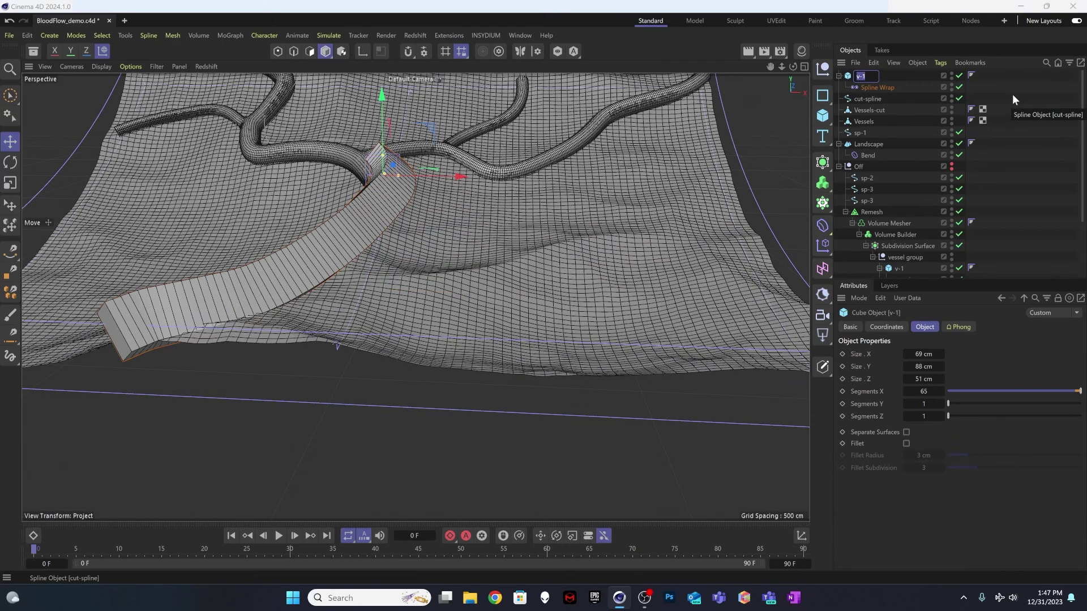
{"action": "type", "text": "cutaway"}
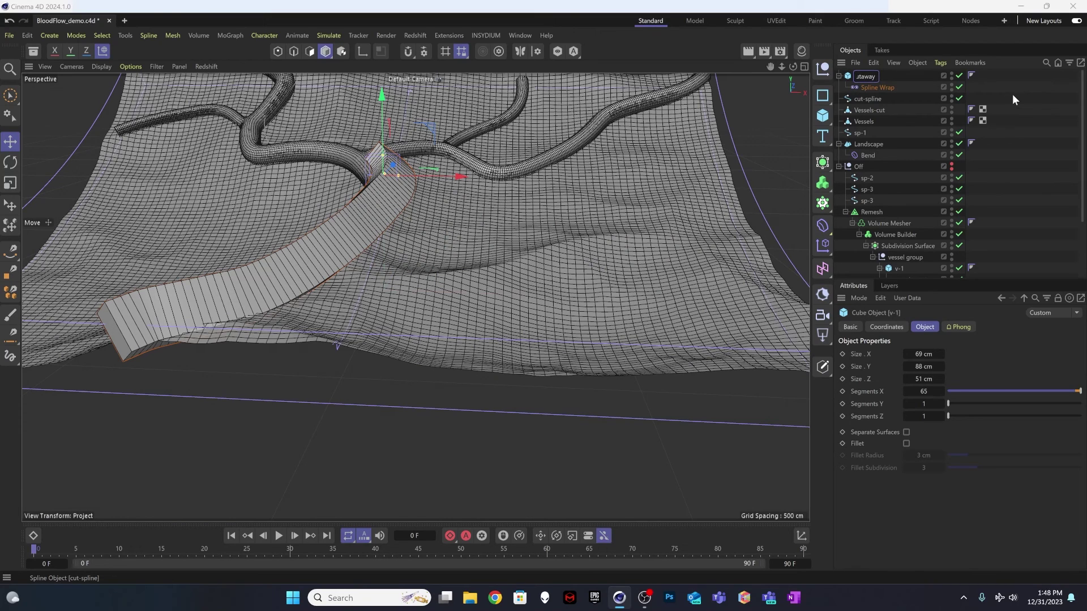
{"action": "key", "text": "Return"}
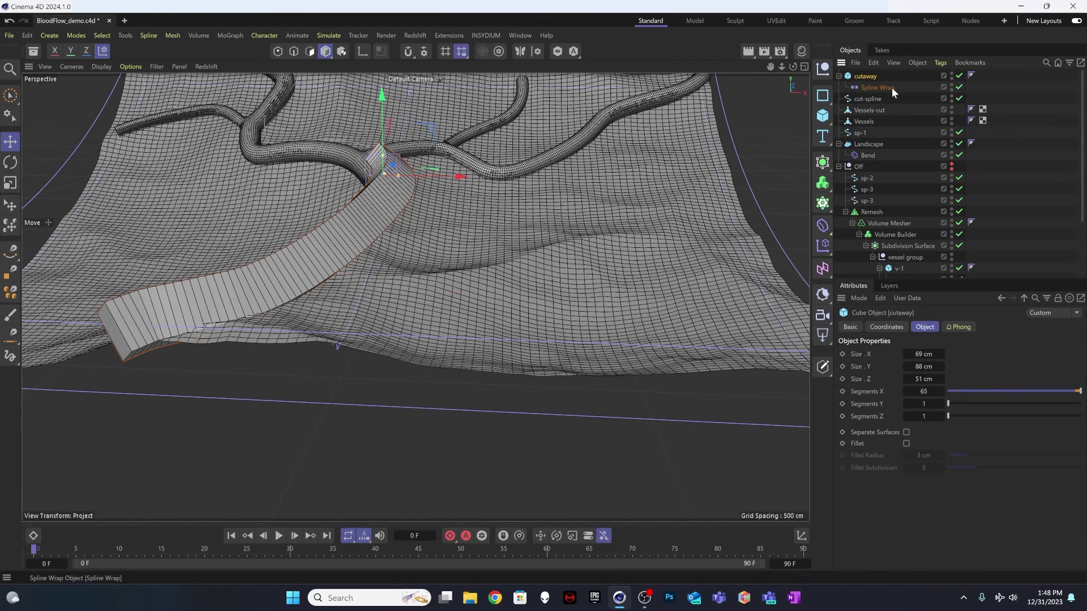
{"action": "left_click", "coordinate": [877, 111]}
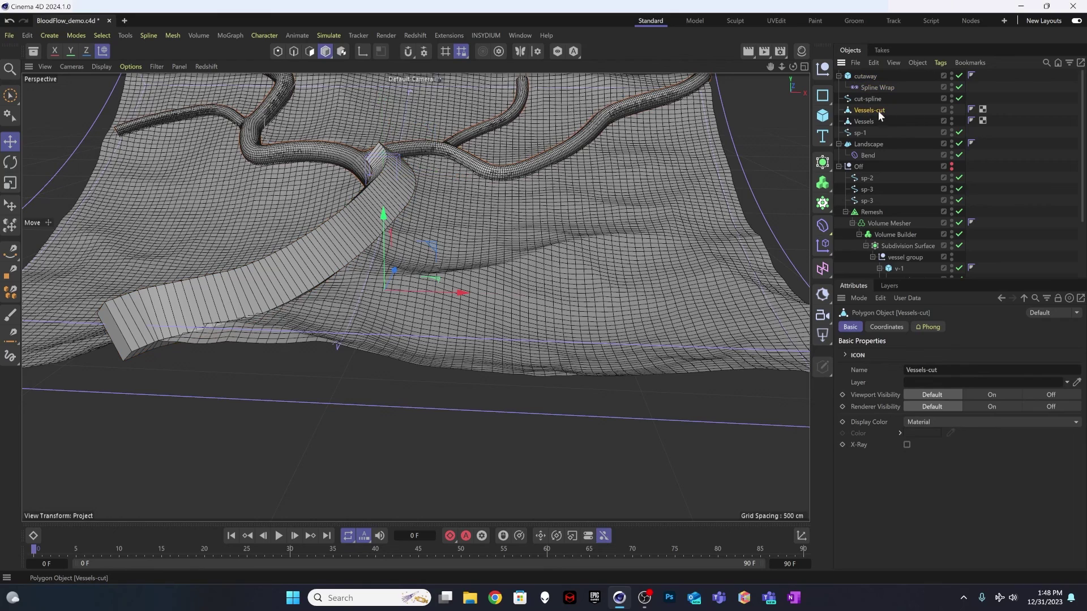
Add a Boole object and move Vessels-cut directly above cutaway in the object hierarchy
{"action": "left_click", "coordinate": [870, 76]}
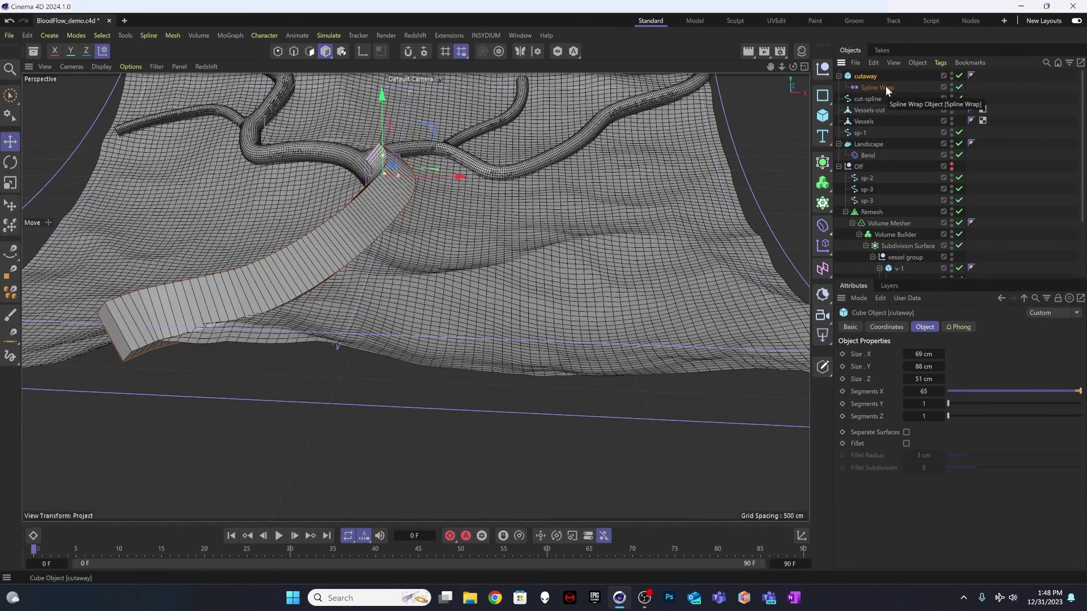
{"action": "left_click", "coordinate": [824, 164]}
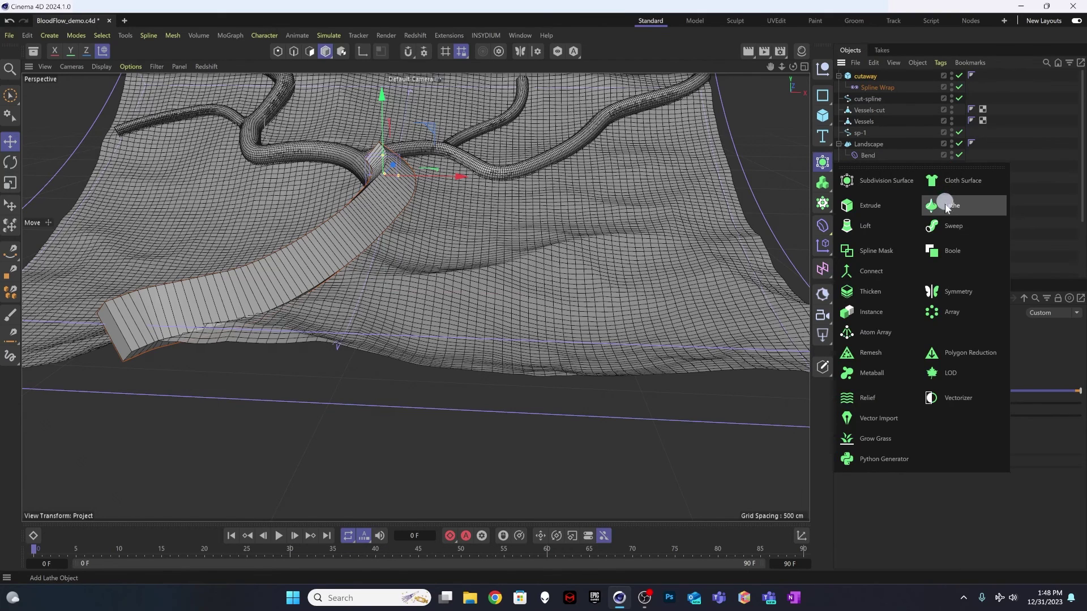
{"action": "left_click", "coordinate": [949, 251]}
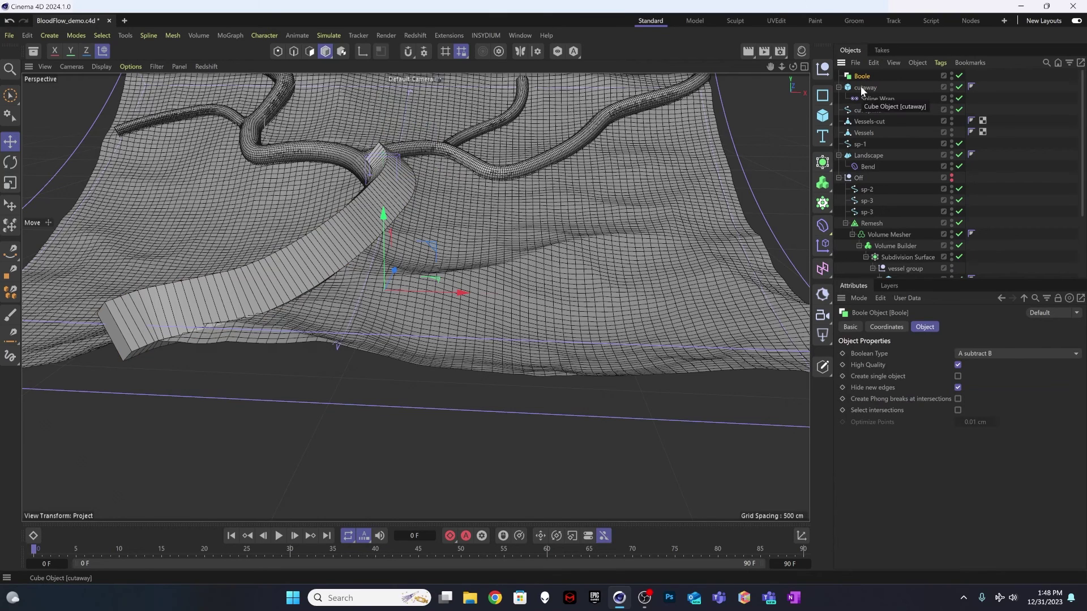
{"action": "left_click_drag", "start_coordinate": [864, 120], "coordinate": [865, 83]}
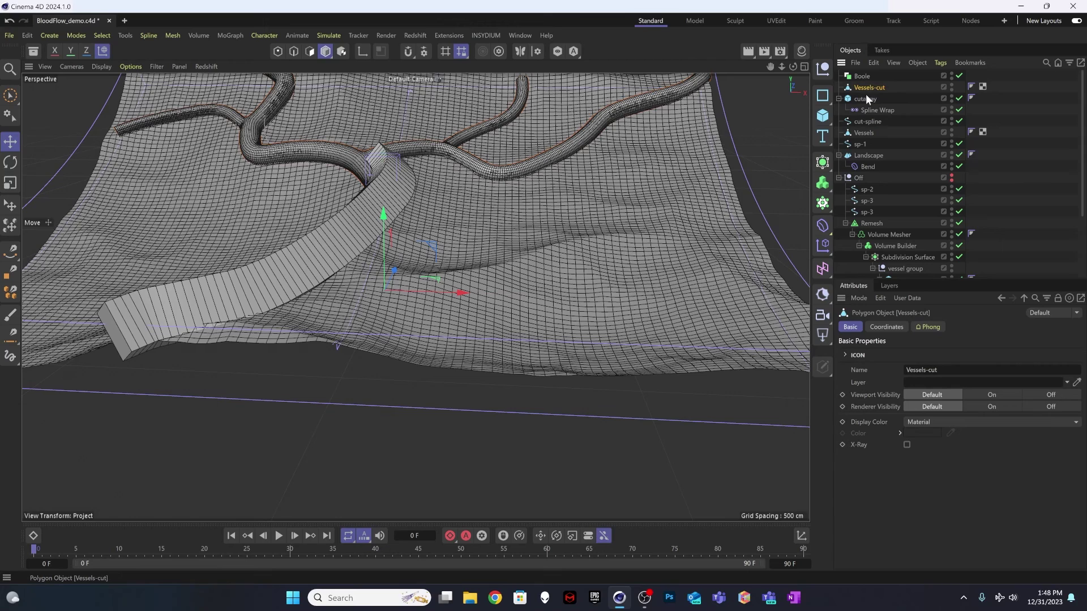
Keep the Boolean type at A subtract B and nest Vessels-cut and cutaway inside the Boole, with Vessels-cut first
{"action": "left_click", "coordinate": [861, 77]}
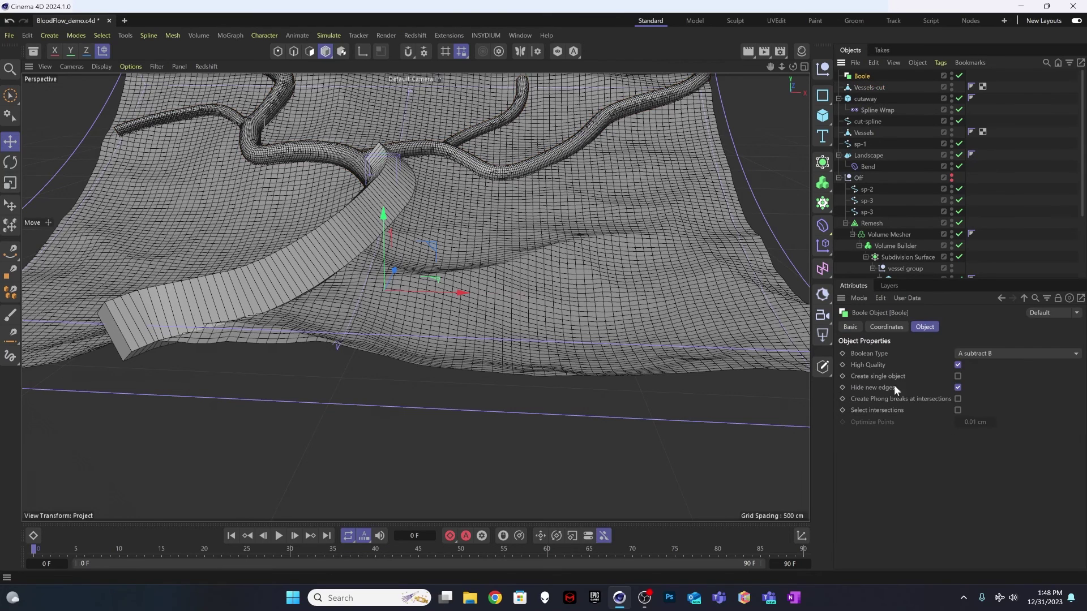
{"action": "left_click", "coordinate": [1000, 355]}
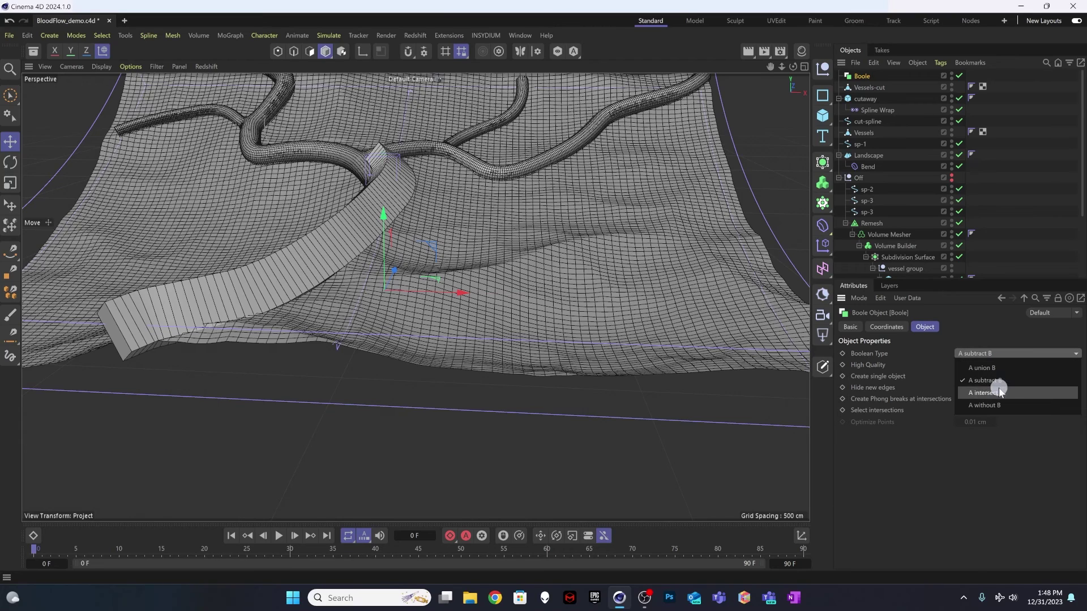
{"action": "left_click", "coordinate": [996, 330]}
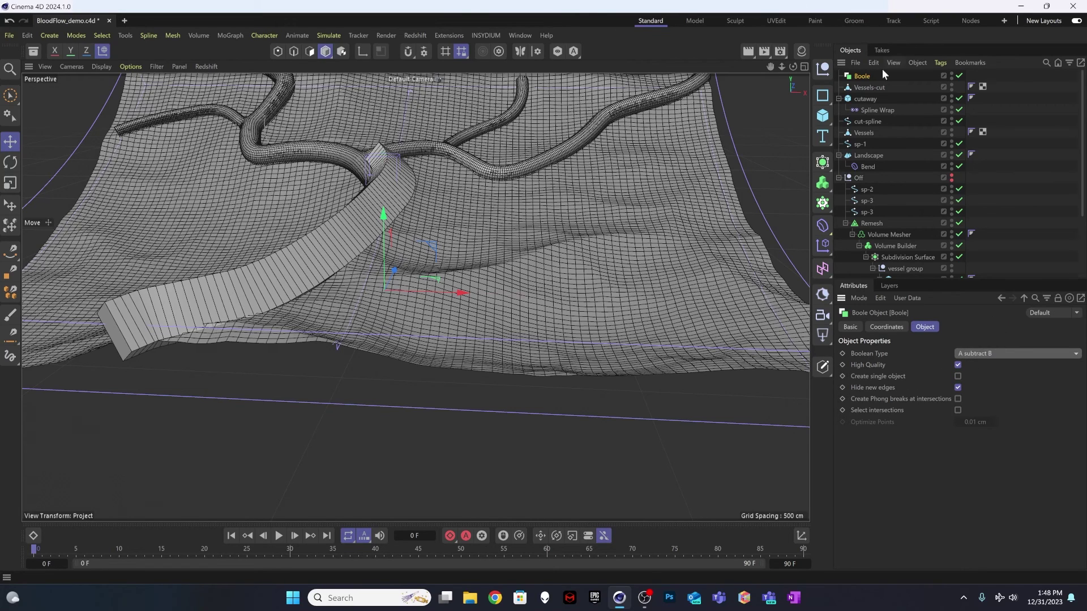
{"action": "left_click", "coordinate": [868, 86]}
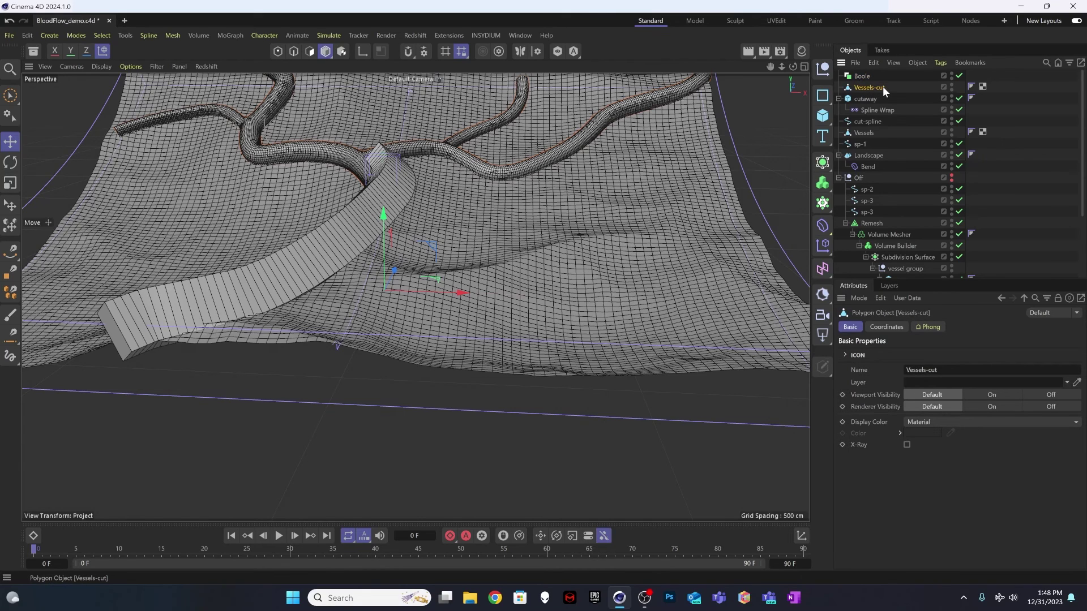
{"action": "left_click", "coordinate": [859, 100]}
{"action": "left_click_drag", "start_coordinate": [869, 87], "coordinate": [866, 77]}
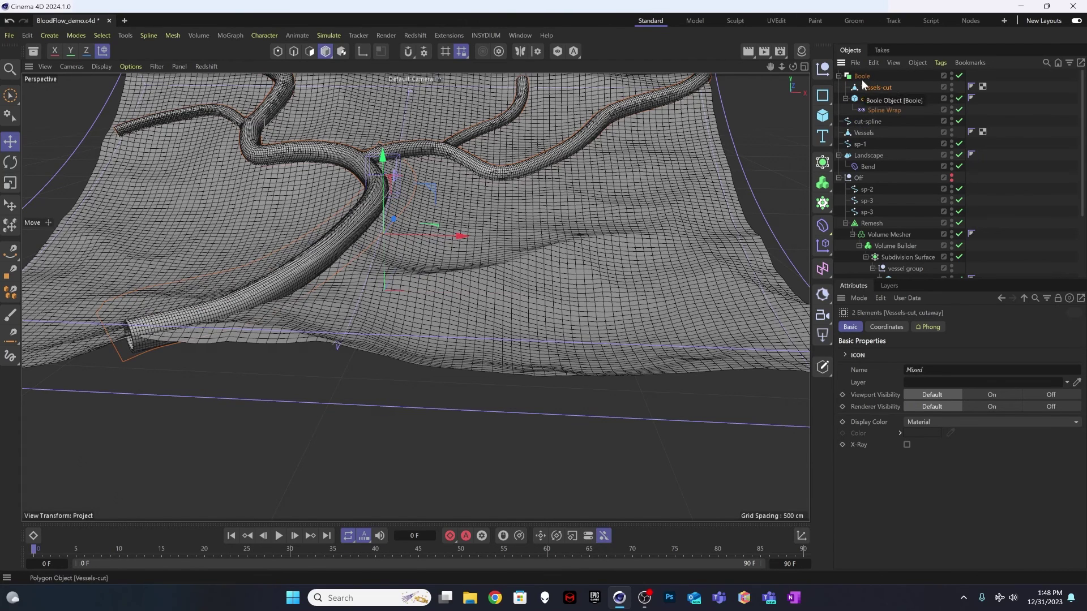
Hide the original Vessels object in the viewport and renderer and inspect the cut along the main vessel
{"action": "left_click", "coordinate": [404, 191]}
{"action": "left_click_drag", "start_coordinate": [404, 191], "coordinate": [463, 170], "text": "alt"}
{"action": "left_click", "coordinate": [951, 131]}
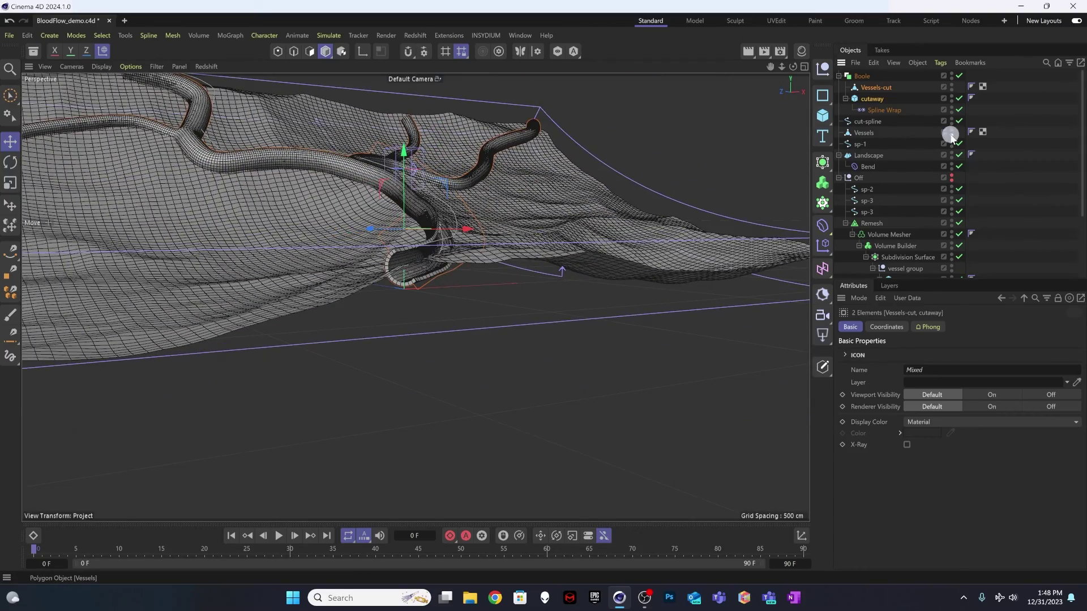
{"action": "left_click", "coordinate": [472, 218]}
{"action": "left_click_drag", "start_coordinate": [472, 218], "coordinate": [503, 124], "text": "alt"}
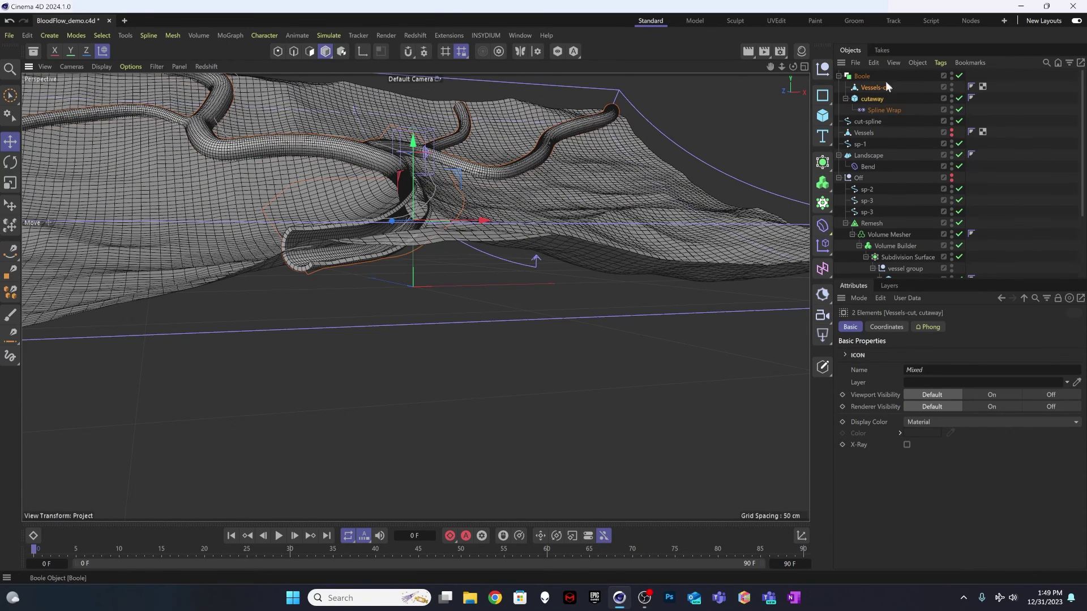
Set the Banking of the cutaway's Spline Wrap to -51° to rotate the cutting box around the vessel
{"action": "left_click", "coordinate": [882, 109]}
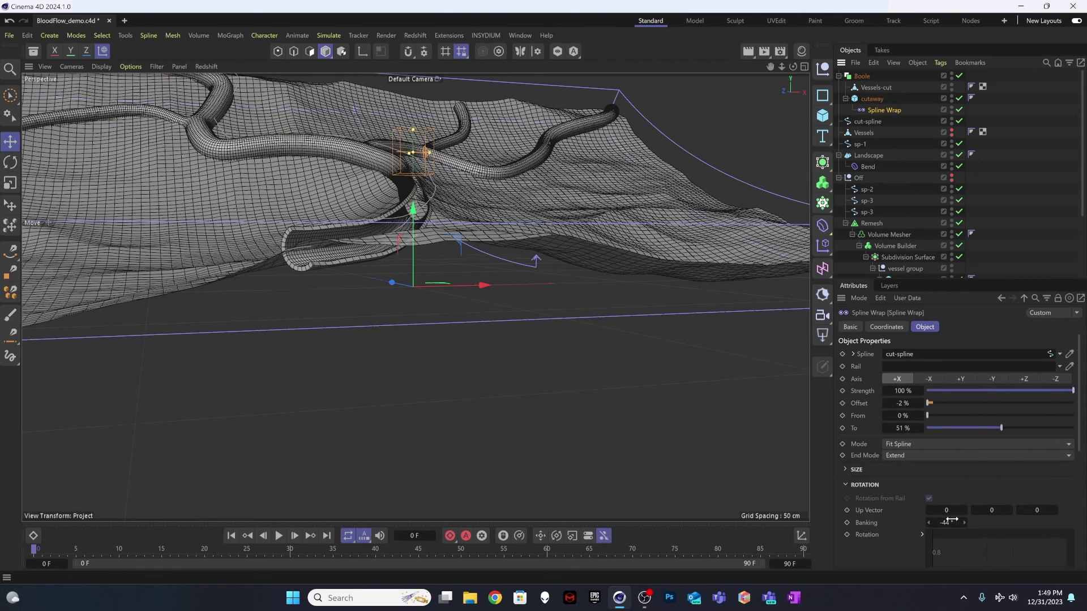
{"action": "left_click", "coordinate": [928, 523]}
{"action": "left_click", "coordinate": [928, 523]}
{"action": "left_click", "coordinate": [928, 522]}
{"action": "left_click", "coordinate": [927, 523]}
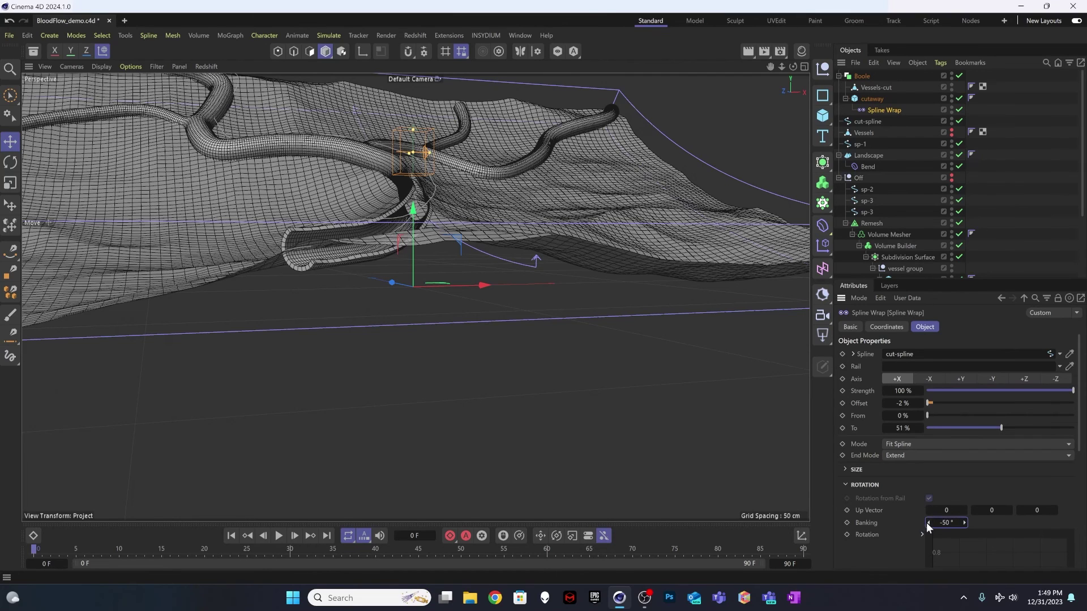
{"action": "left_click", "coordinate": [927, 523]}
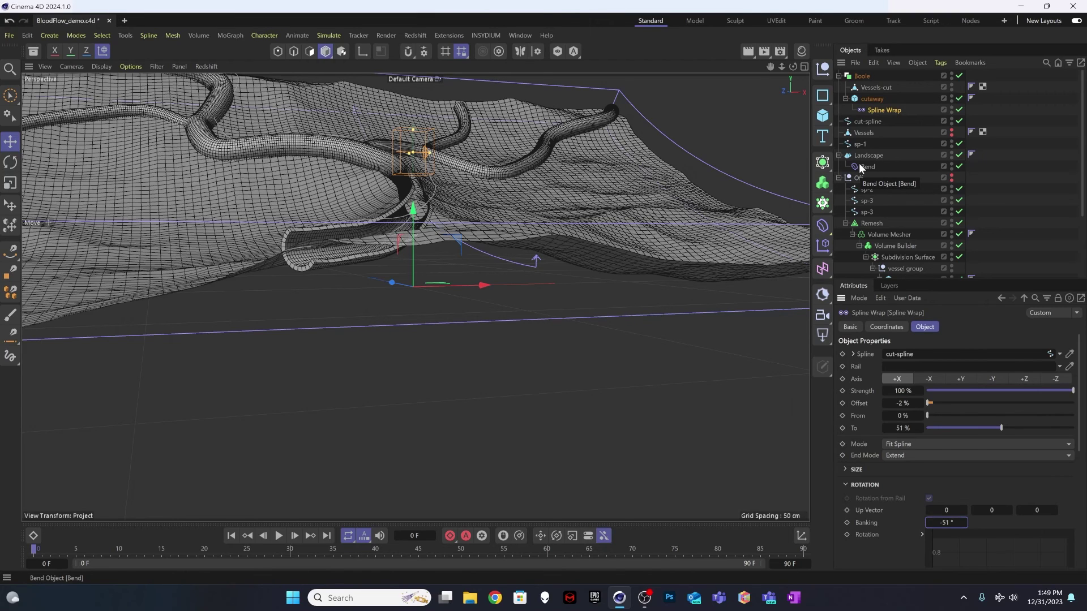
Rename the Boole object cut vessel and collapse its hierarchy
{"action": "double_click", "coordinate": [863, 76]}
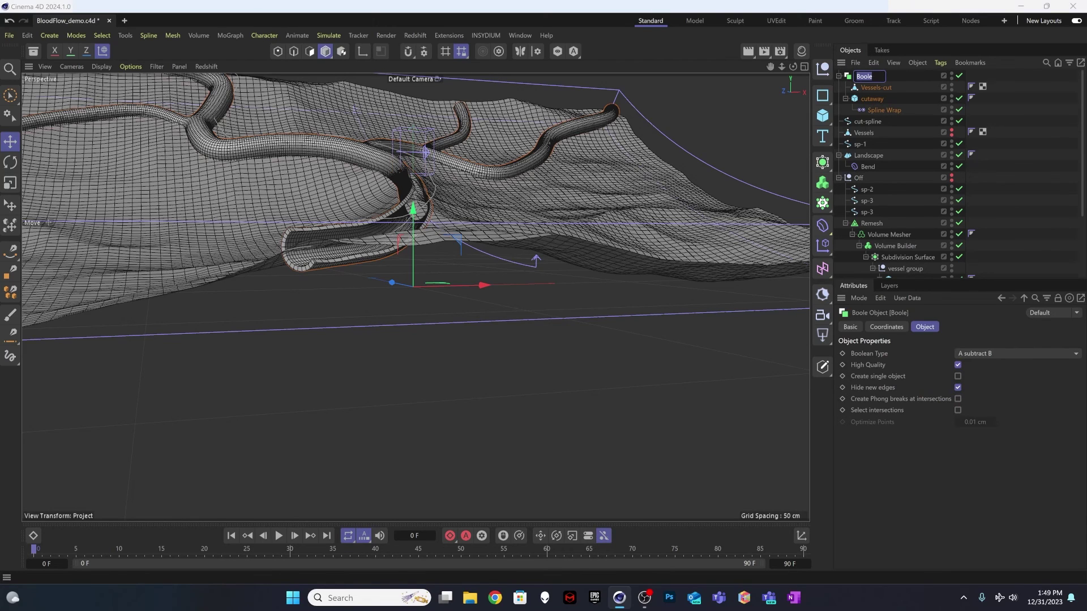
{"action": "type", "text": "cut vessel"}
{"action": "key", "text": "Return"}
{"action": "left_click", "coordinate": [838, 76]}
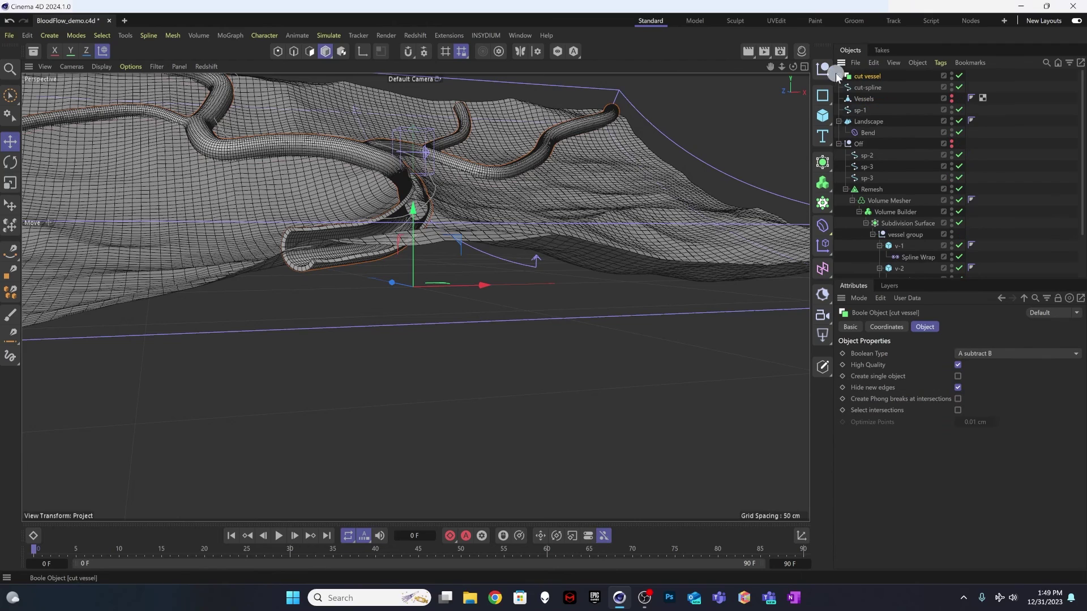
Open the name of the original Vessels object for editing
{"action": "left_click", "coordinate": [997, 123]}
{"action": "left_click", "coordinate": [867, 75]}
{"action": "double_click", "coordinate": [864, 100]}
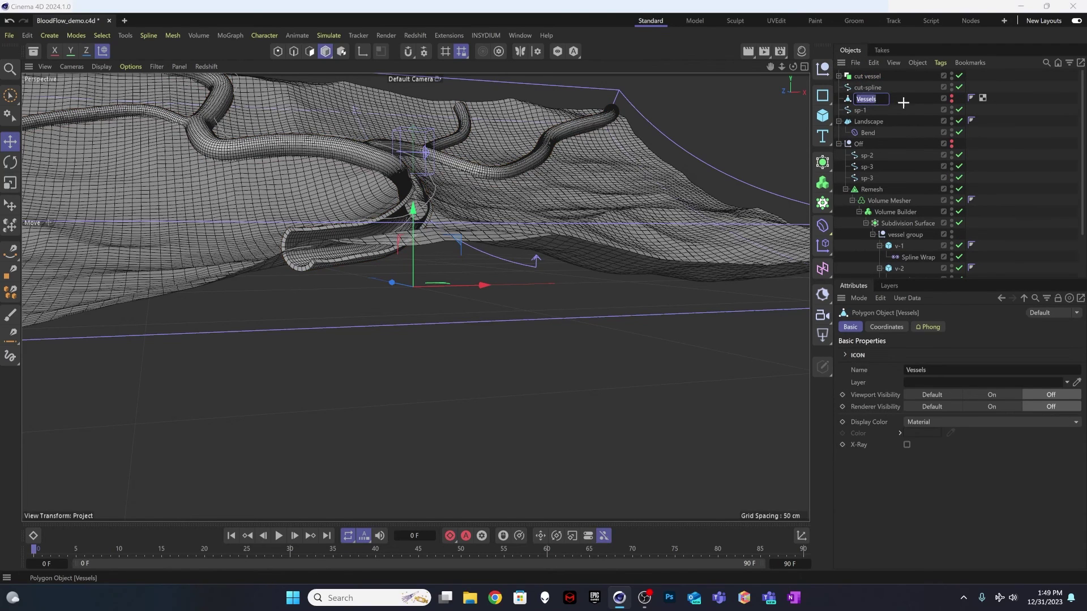
Group the cut vessel, cut-spline, Vessels and sp-1 objects under one null
{"action": "left_click", "coordinate": [903, 102]}
{"action": "left_click", "coordinate": [859, 100]}
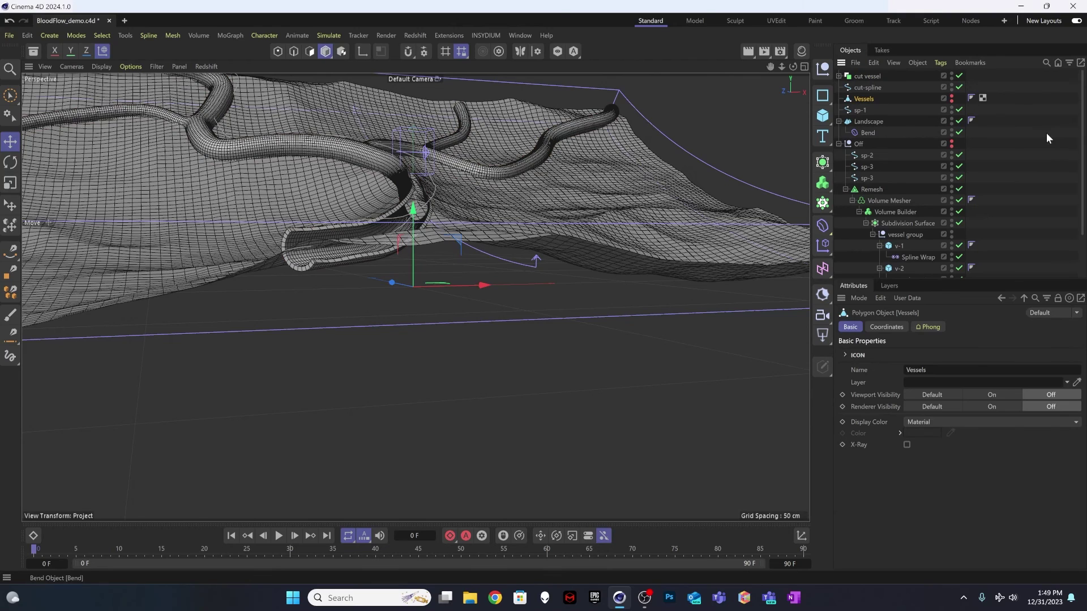
{"action": "left_click", "coordinate": [1046, 133]}
{"action": "left_click", "coordinate": [866, 98]}
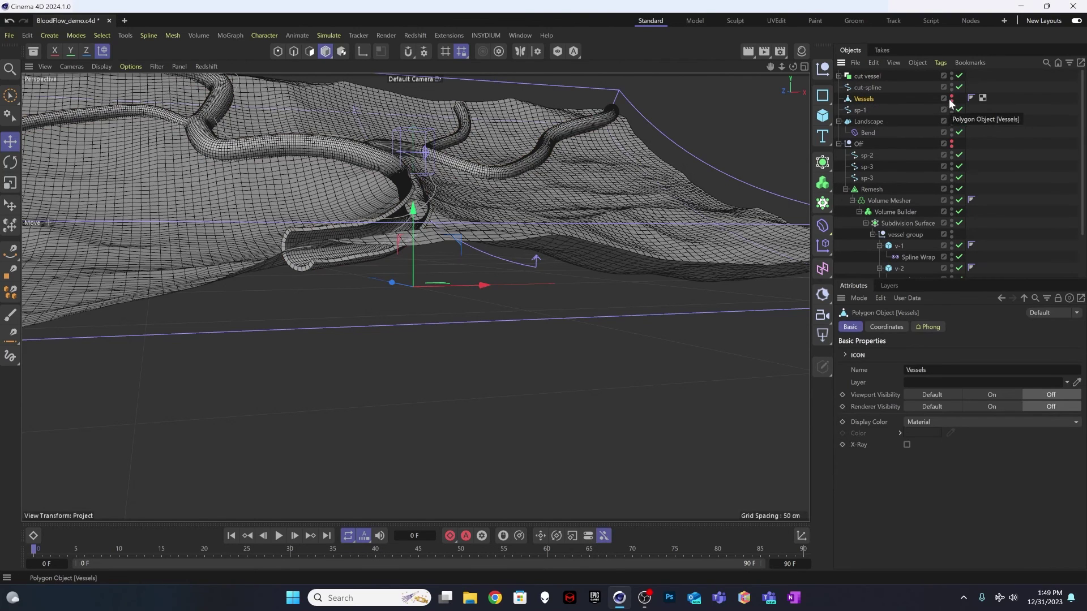
{"action": "left_click", "coordinate": [863, 109], "text": "ctrl"}
{"action": "left_click", "coordinate": [868, 76], "text": "shift"}
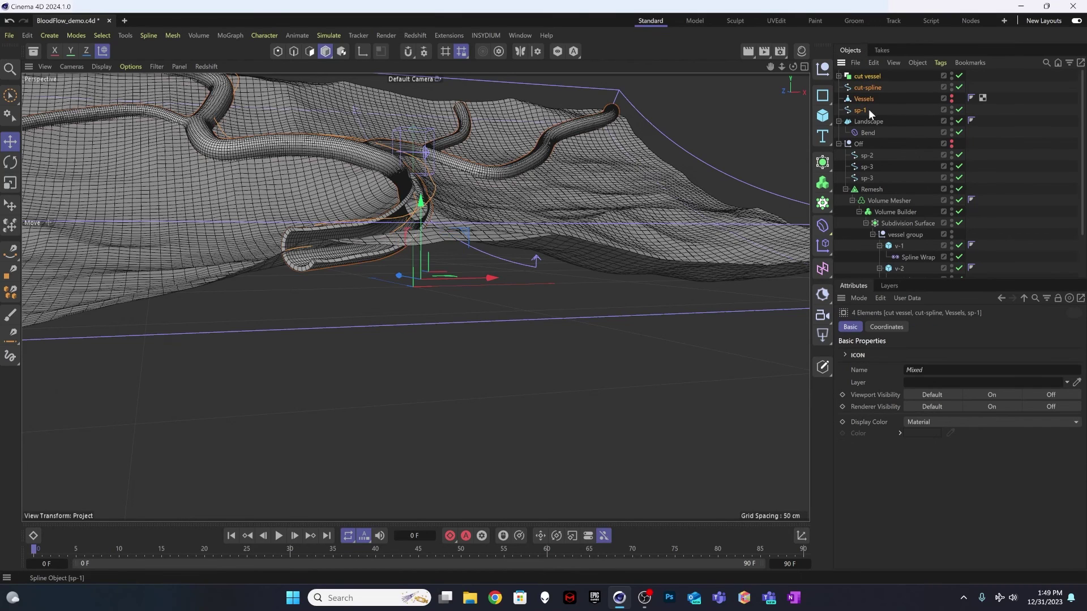
{"action": "left_click", "coordinate": [915, 62]}
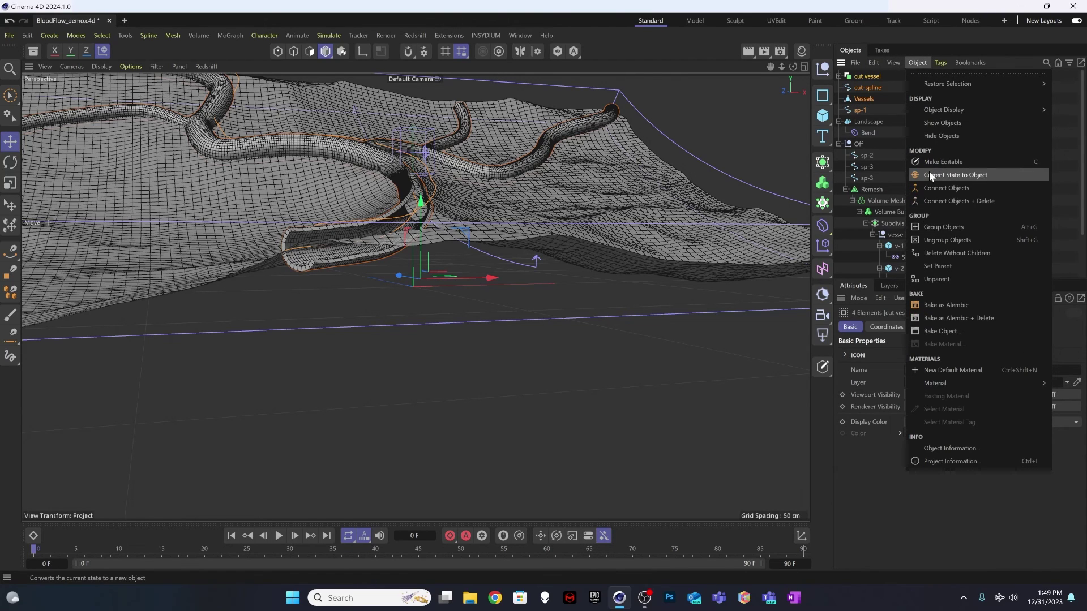
{"action": "left_click", "coordinate": [943, 227]}
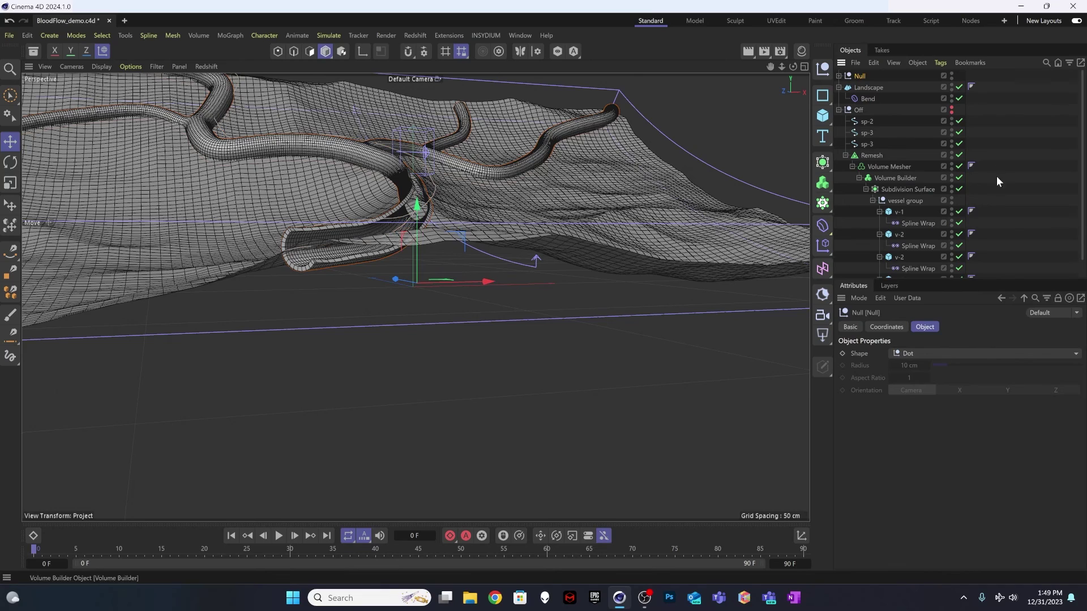
Rename the new group null as "vessels"
{"action": "double_click", "coordinate": [859, 76]}
{"action": "type", "text": "vessels"}
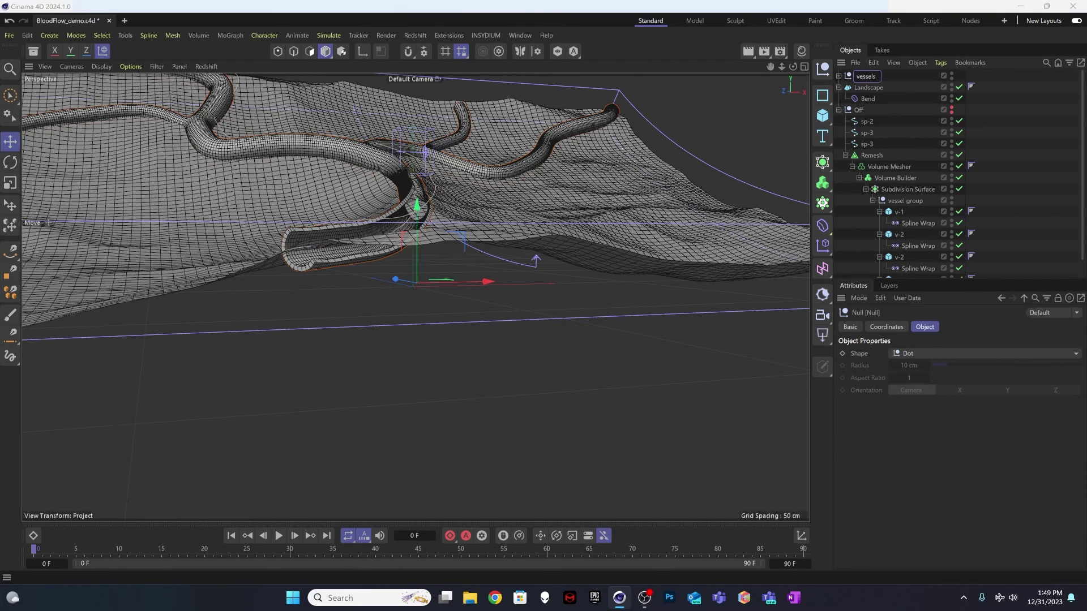
{"action": "key", "text": "Return"}
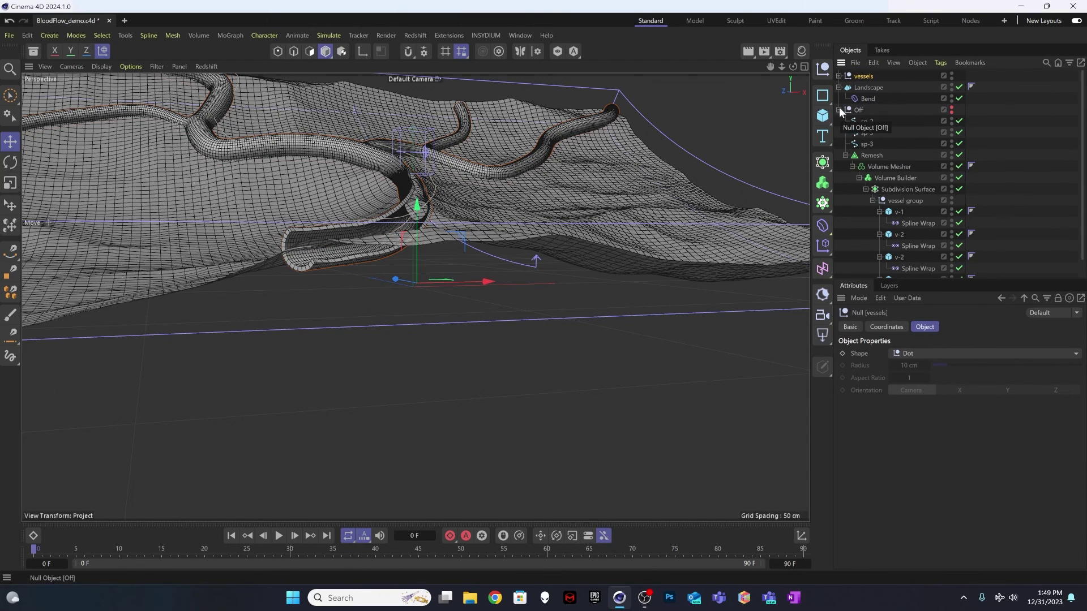
Collapse the Off group and rename the Landscape object as "cell ground"
{"action": "left_click", "coordinate": [839, 110]}
{"action": "left_click", "coordinate": [868, 87]}
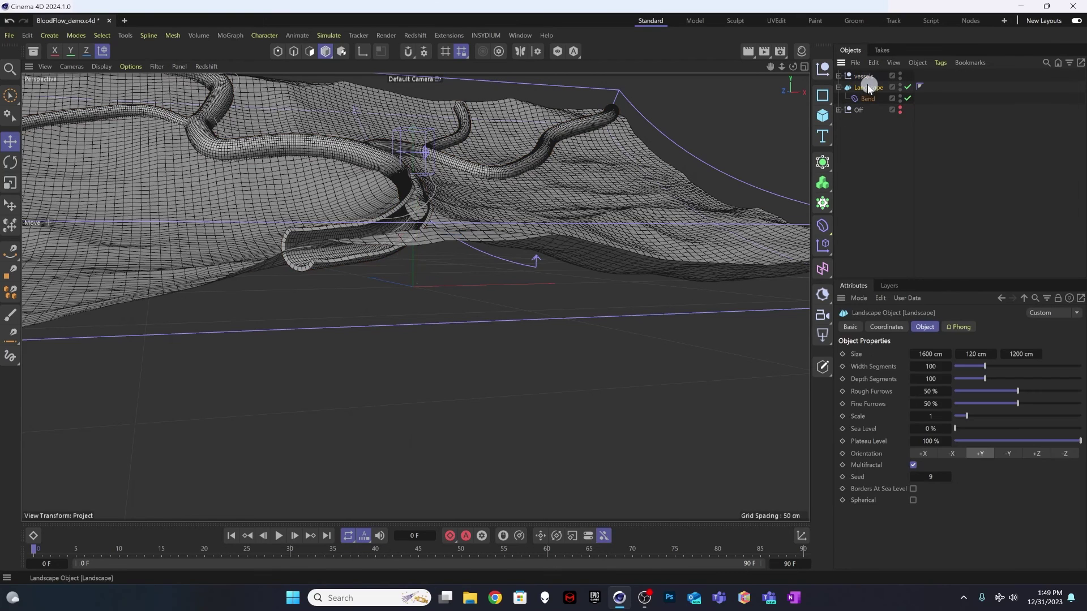
{"action": "double_click", "coordinate": [863, 86]}
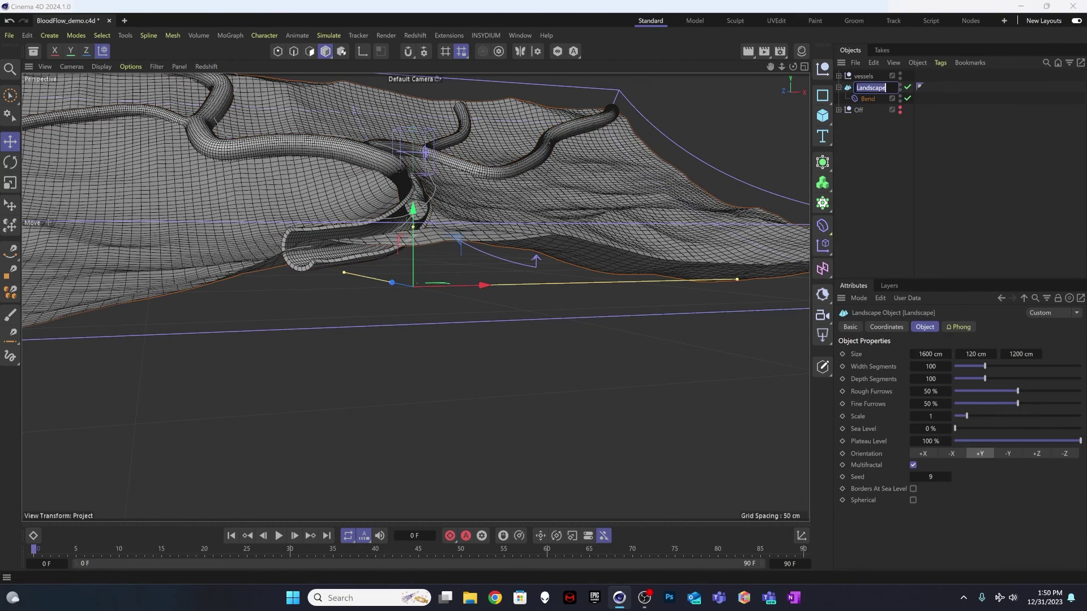
{"action": "type", "text": "cell ground"}
{"action": "key", "text": "Return"}
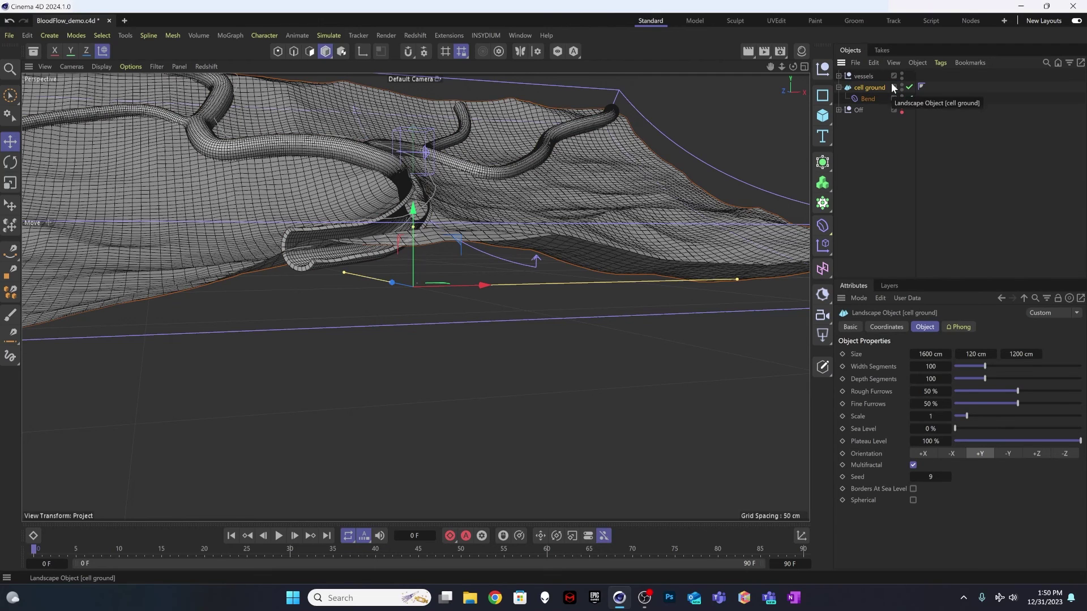
Clear the object selection and save the BloodFlow_demo.c4d project
{"action": "left_click", "coordinate": [867, 159]}
{"action": "left_click", "coordinate": [858, 77]}
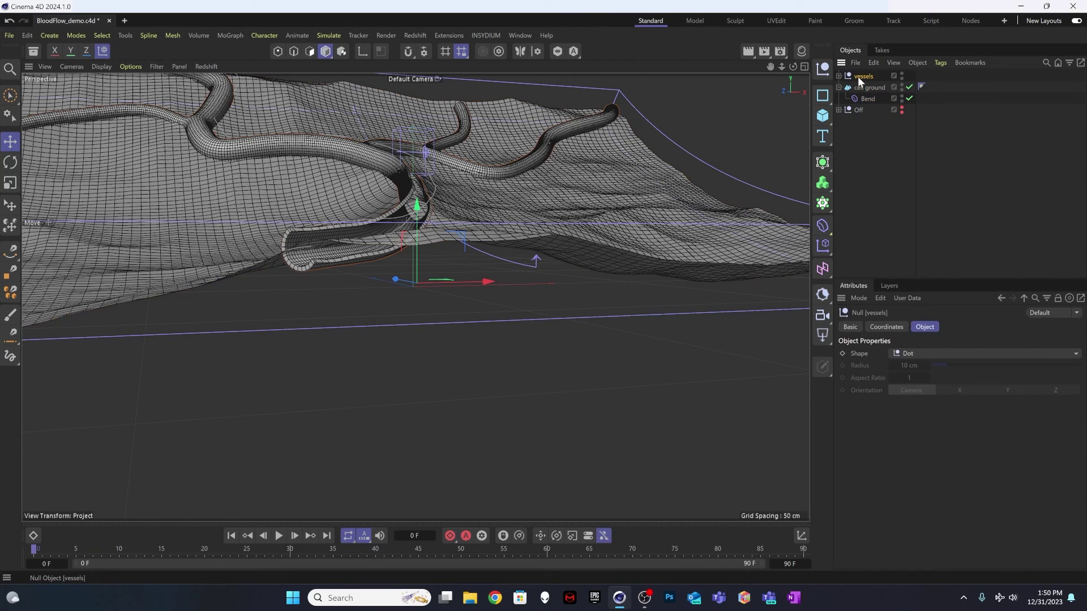
{"action": "left_click", "coordinate": [856, 158]}
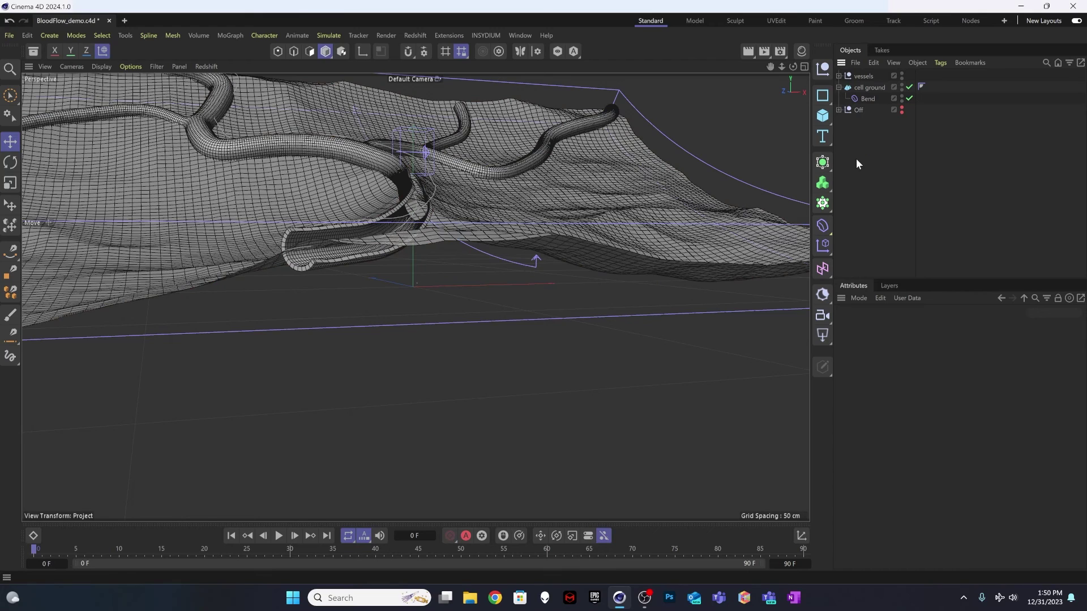
{"action": "key", "text": "ctrl+s"}
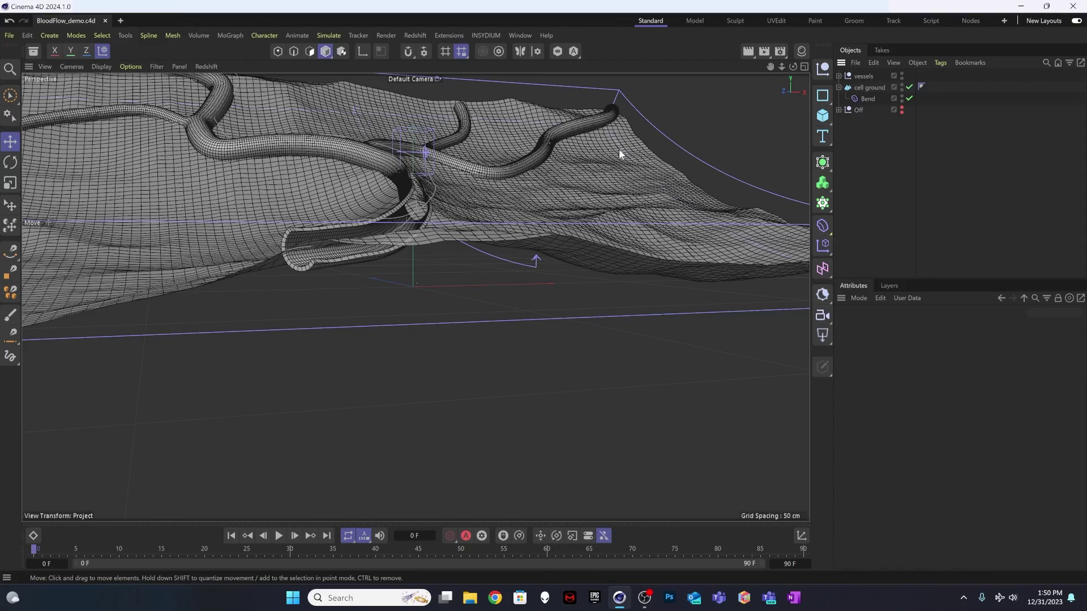
Inspect the cut vessel and its branches on the cell ground up close, and save the project again
{"action": "left_click_drag", "start_coordinate": [473, 175], "coordinate": [368, 213], "text": "alt"}
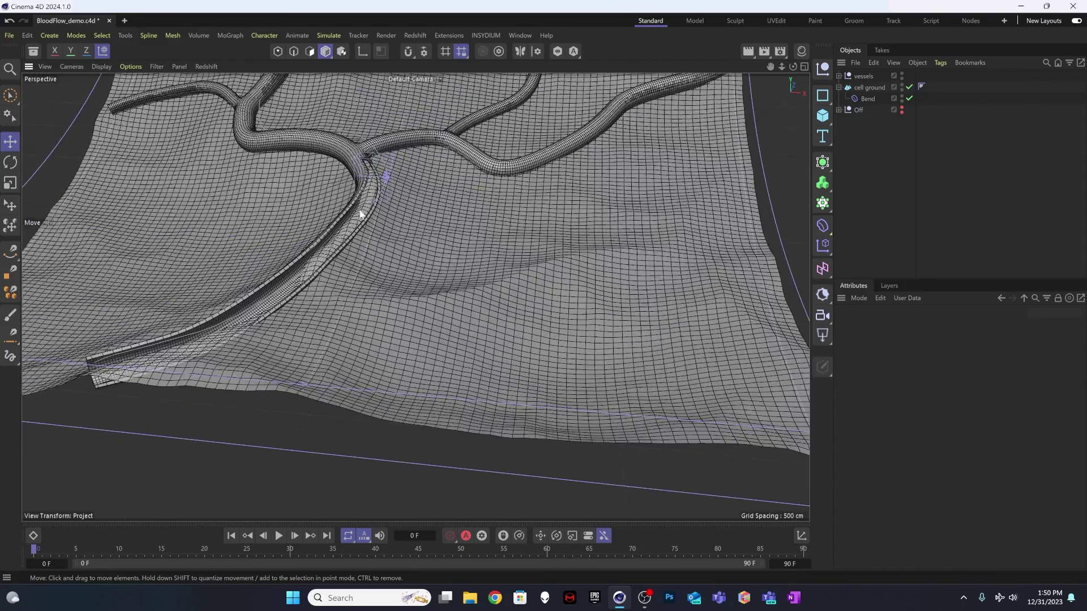
{"action": "mouse_move", "coordinate": [355, 210]}
{"action": "right_mouse_down", "text": "alt"}
{"action": "mouse_move", "coordinate": [458, 147]}
{"action": "mouse_move", "coordinate": [583, 217]}
{"action": "right_mouse_up", "text": "alt"}
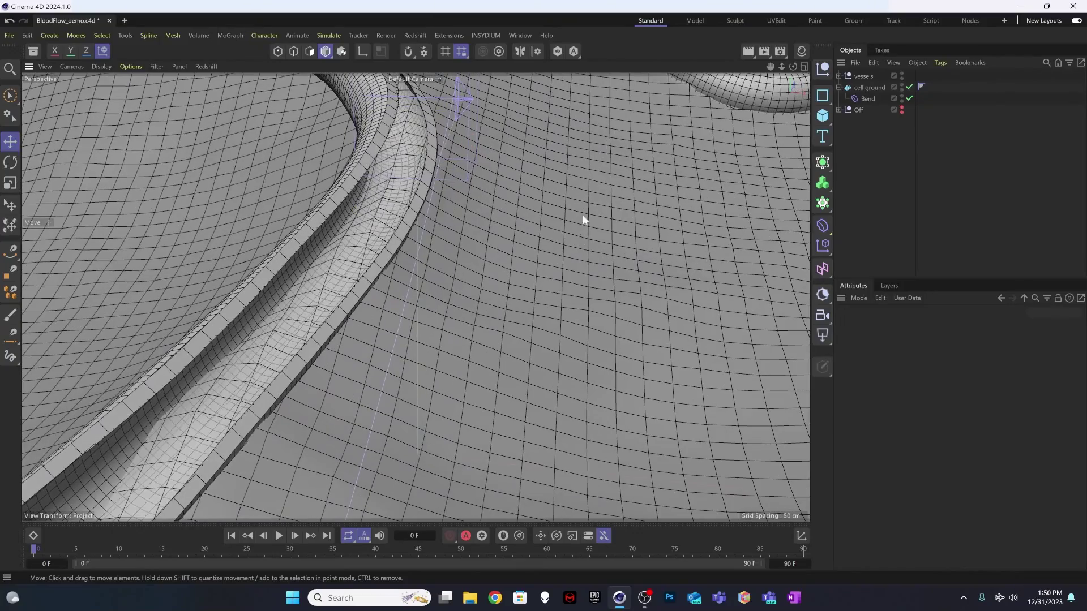
{"action": "right_click_drag", "start_coordinate": [436, 248], "coordinate": [352, 268], "text": "alt"}
{"action": "left_click_drag", "start_coordinate": [439, 286], "coordinate": [470, 261], "text": "alt"}
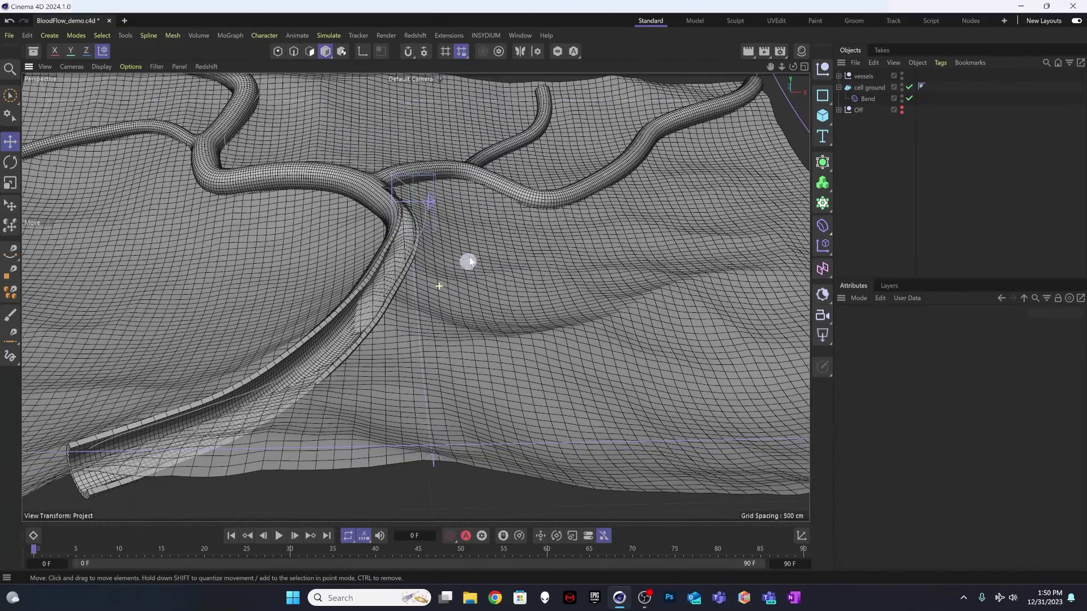
{"action": "left_click_drag", "start_coordinate": [534, 233], "coordinate": [531, 219], "text": "alt"}
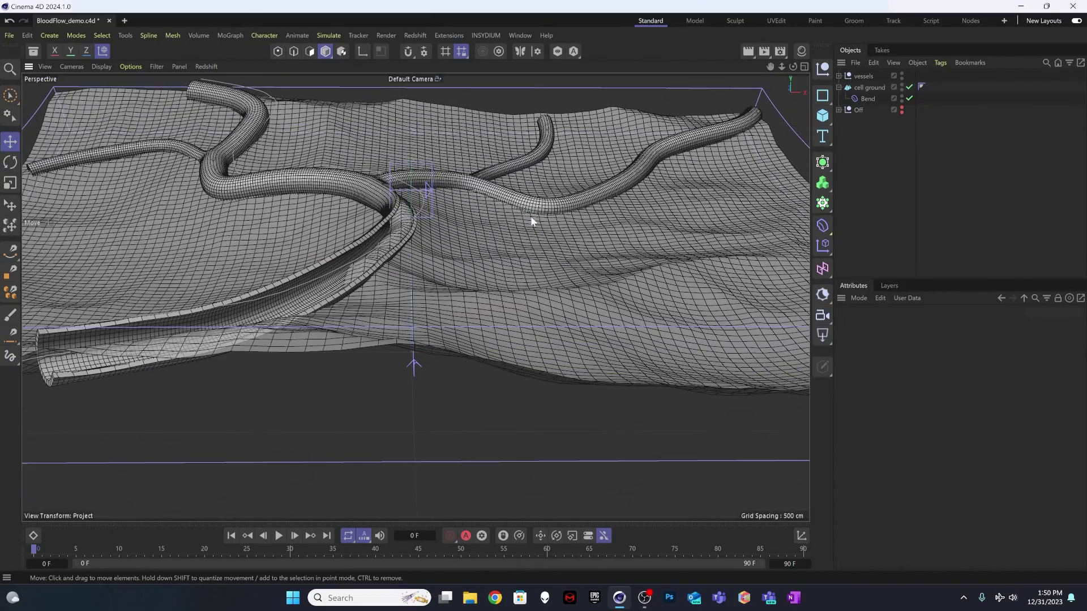
{"action": "left_click", "coordinate": [902, 177]}
{"action": "key", "text": "ctrl+s"}
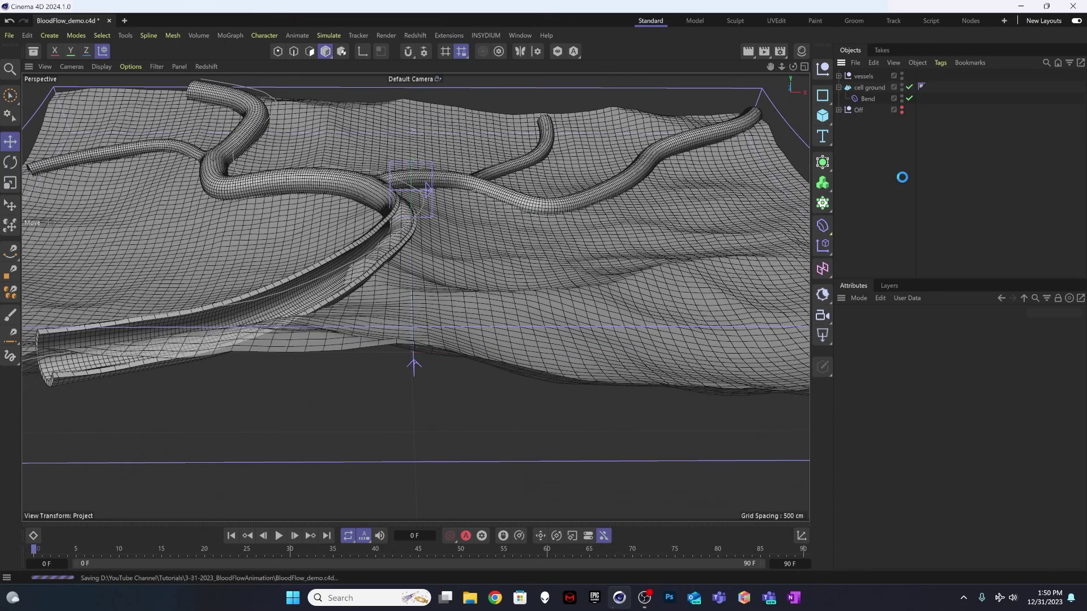
Add a cube primitive to the scene
{"action": "left_click", "coordinate": [815, 117]}
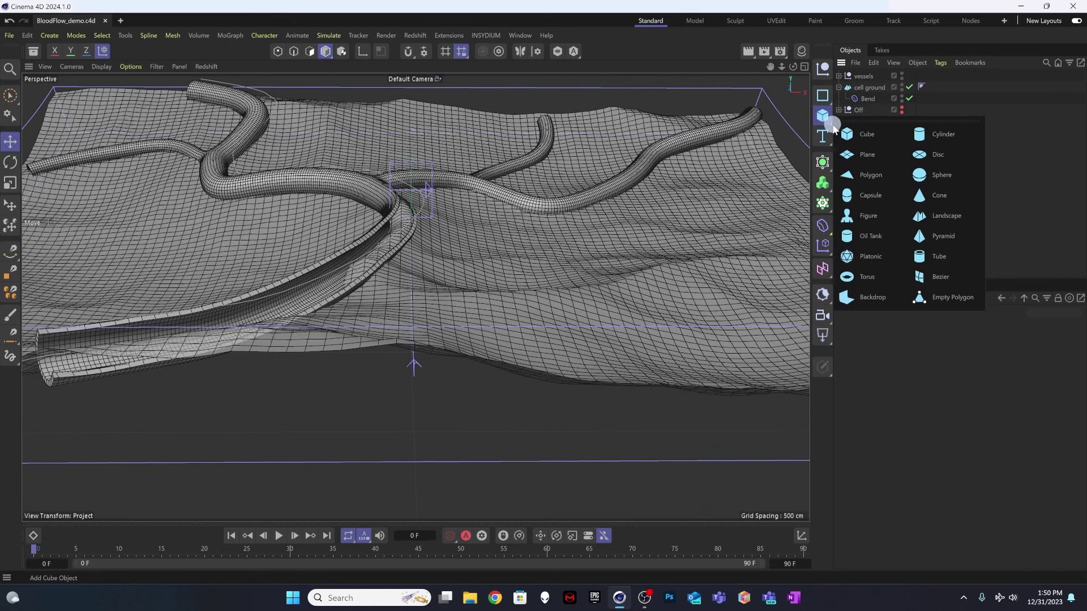
{"action": "left_click", "coordinate": [865, 134]}
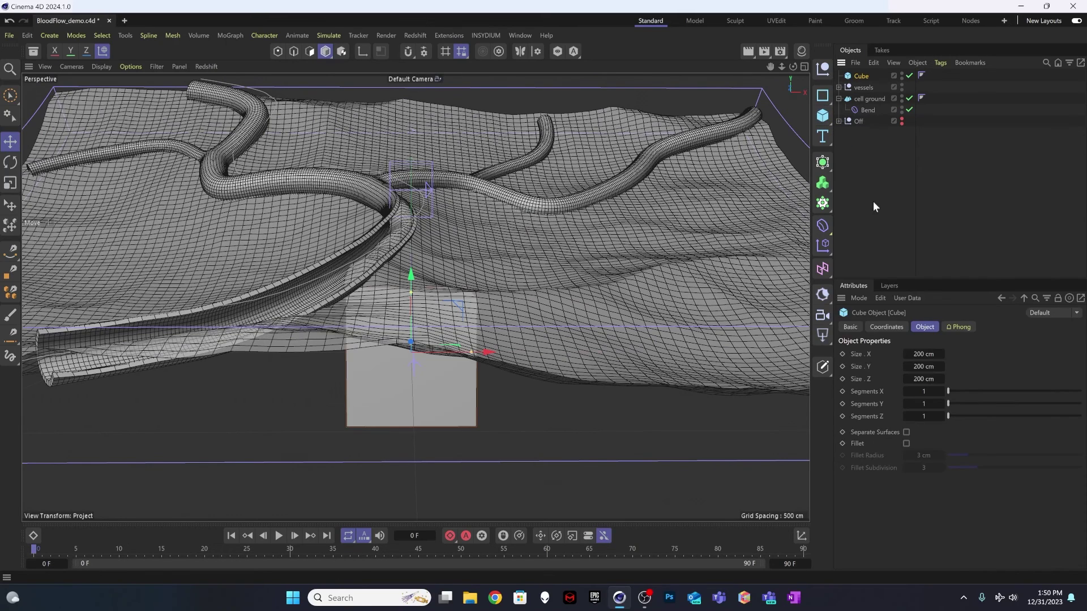
{"action": "left_click", "coordinate": [868, 74]}
{"action": "left_click_drag", "start_coordinate": [506, 253], "coordinate": [435, 297], "text": "alt"}
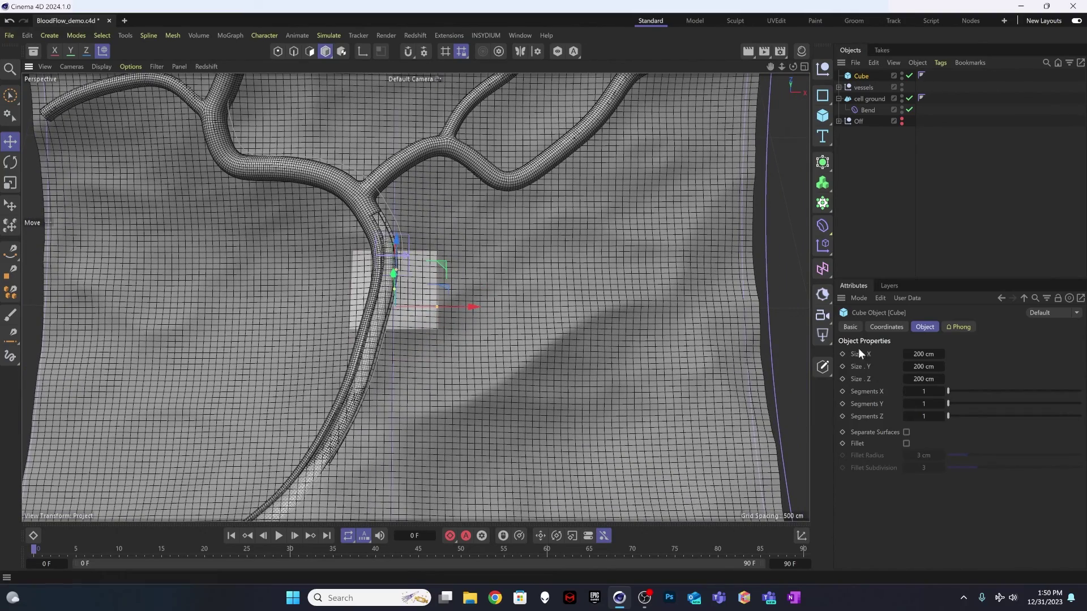
Reduce the cell ground's resolution to 77 width segments and 63 depth segments
{"action": "left_click", "coordinate": [859, 97]}
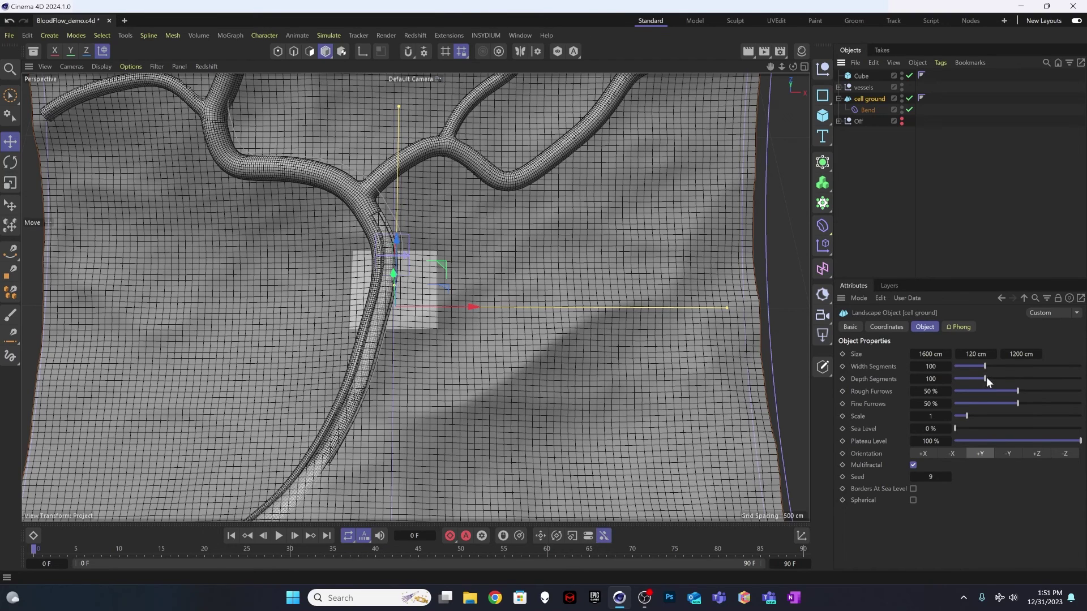
{"action": "mouse_move", "coordinate": [983, 365]}
{"action": "left_mouse_down"}
{"action": "mouse_move", "coordinate": [971, 377]}
{"action": "mouse_move", "coordinate": [978, 369]}
{"action": "left_mouse_up"}
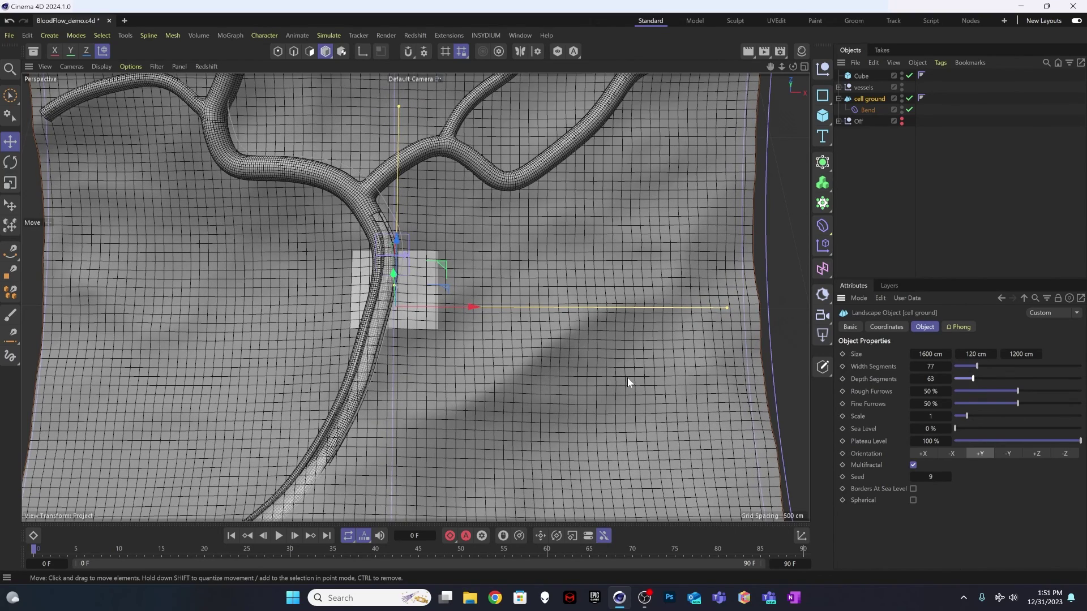
{"action": "left_click_drag", "start_coordinate": [524, 372], "coordinate": [420, 297], "text": "alt"}
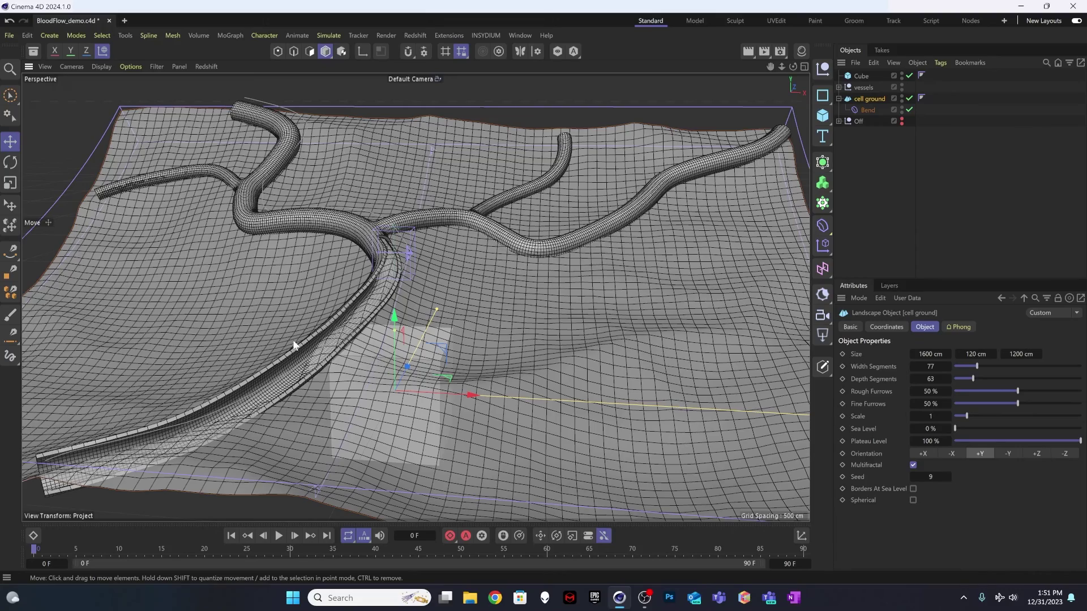
{"action": "scroll", "coordinate": [385, 351], "scroll_direction": "up", "scroll_amount": 3}
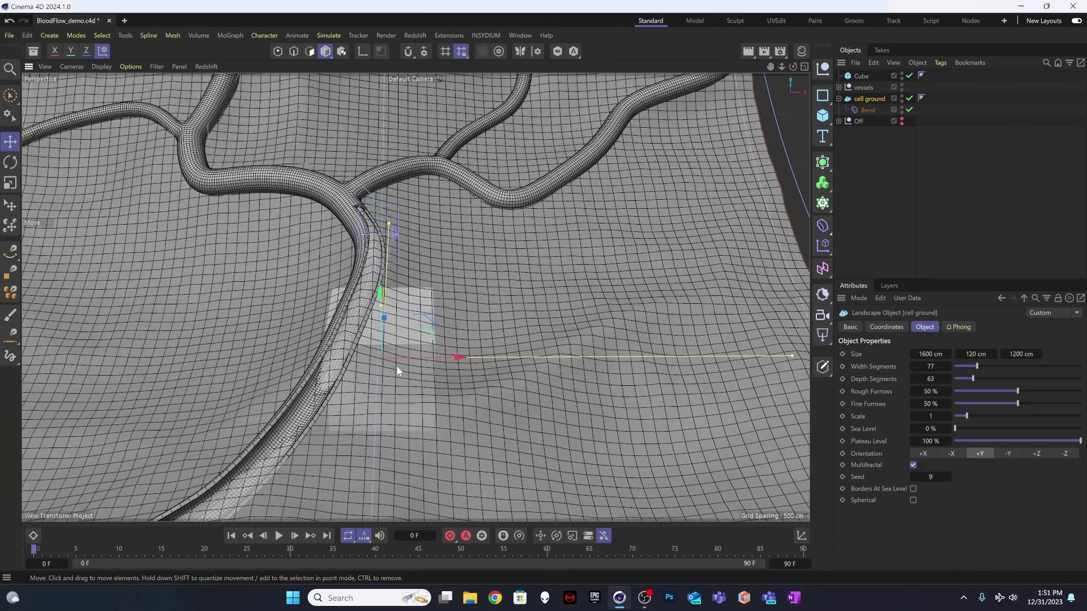
{"action": "scroll", "coordinate": [392, 382], "scroll_direction": "up", "scroll_amount": 1}
{"action": "scroll", "coordinate": [398, 344], "scroll_direction": "up", "scroll_amount": 4}
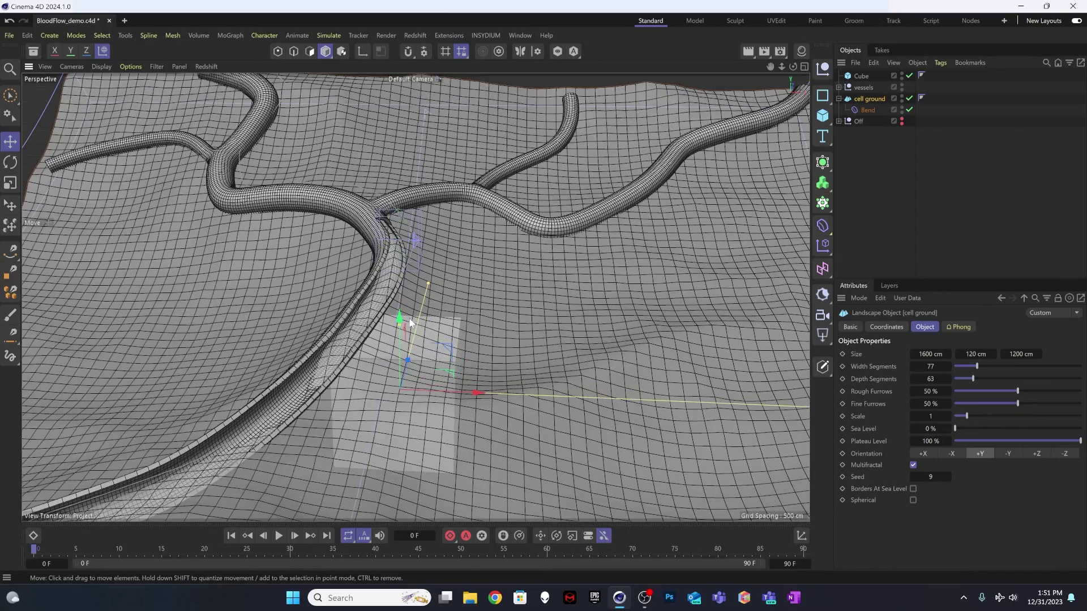
{"action": "scroll", "coordinate": [442, 413], "scroll_direction": "up", "scroll_amount": 1}
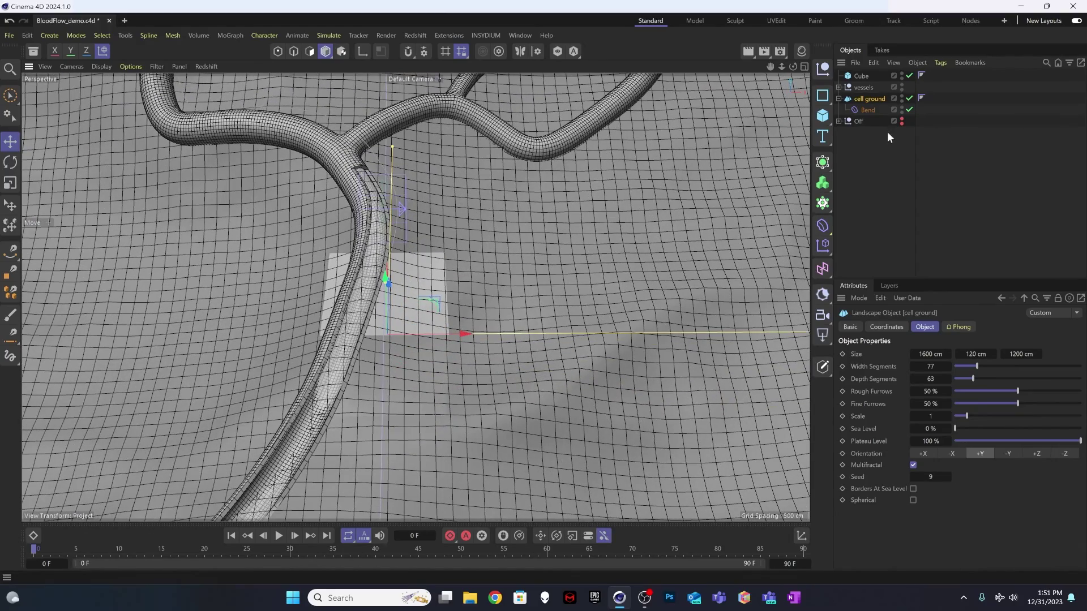
Raise the cube about 237 cm out of the cell ground and shift it along X beside the cut vessel
{"action": "left_click", "coordinate": [851, 77]}
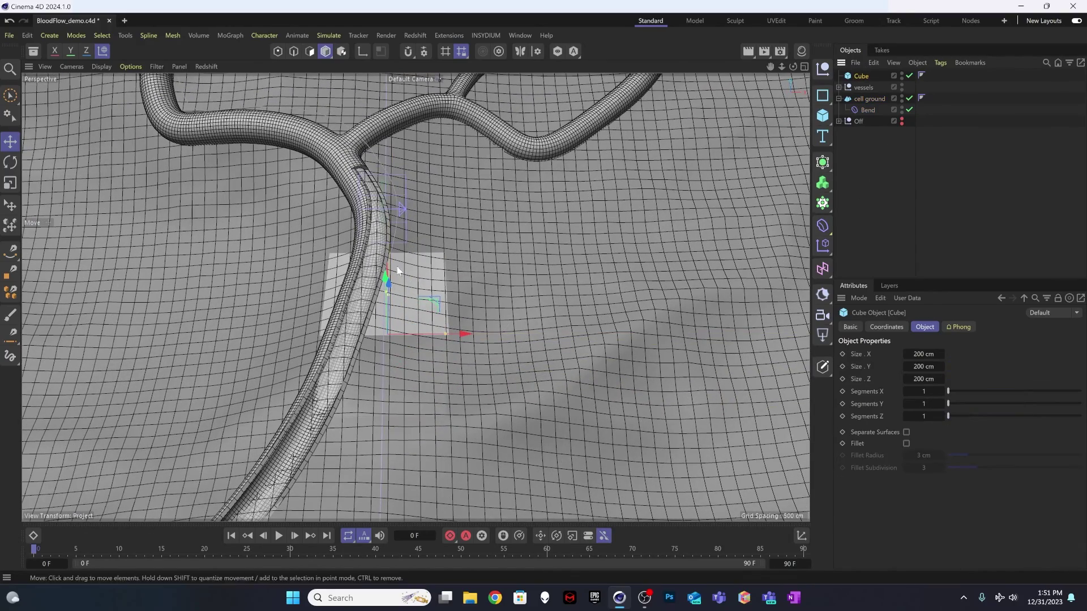
{"action": "left_click_drag", "start_coordinate": [393, 299], "coordinate": [391, 158], "text": "alt"}
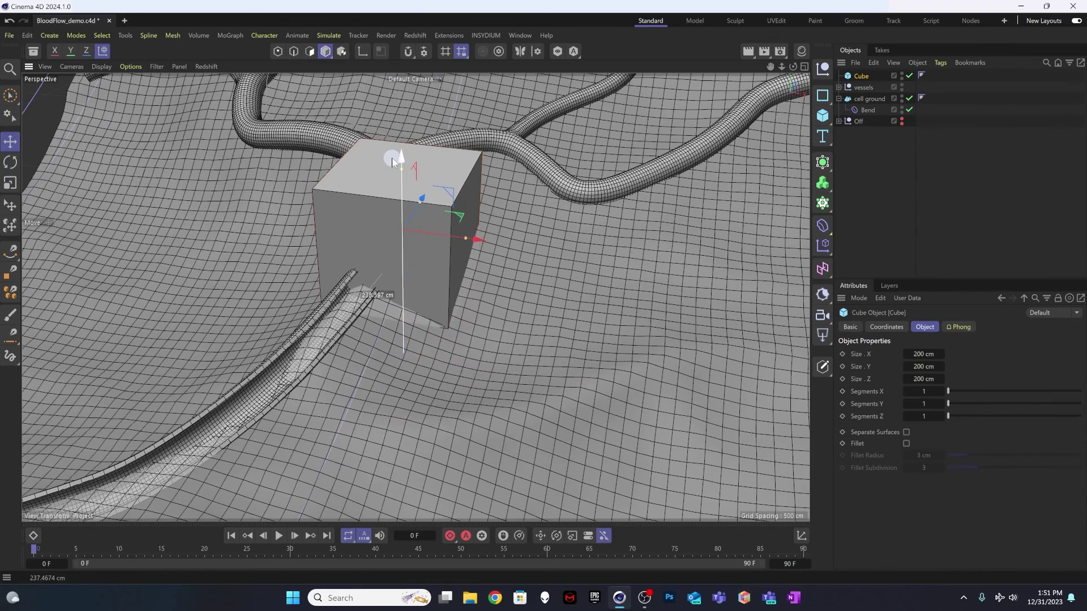
{"action": "left_click_drag", "start_coordinate": [487, 239], "coordinate": [580, 280]}
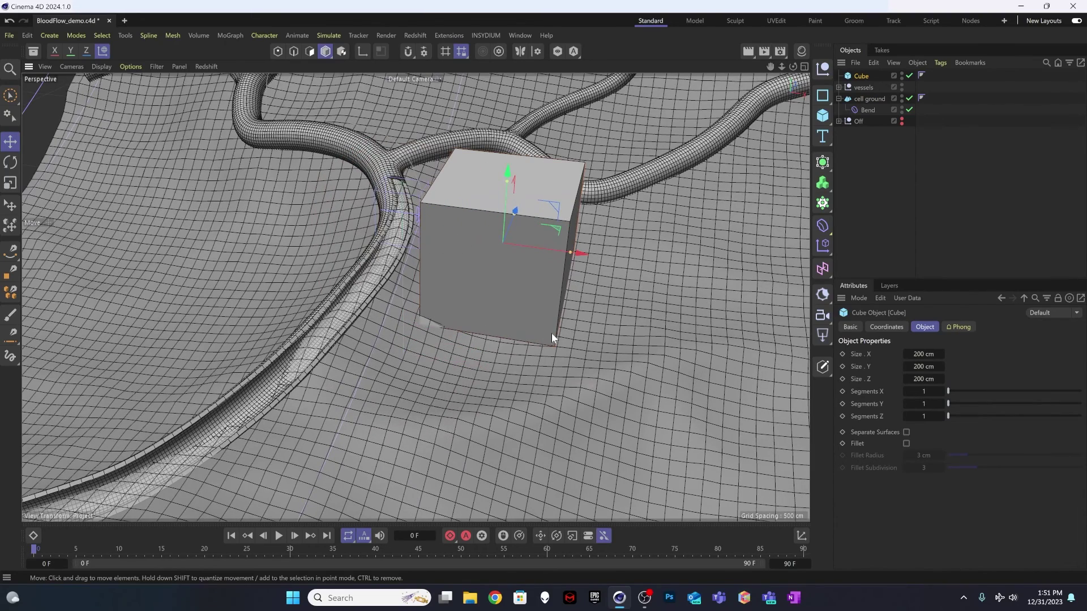
Scale the cube down uniformly to about 27 cm per side and lower it onto the cell ground surface
{"action": "key", "text": "t"}
{"action": "left_click_drag", "start_coordinate": [552, 333], "coordinate": [394, 368]}
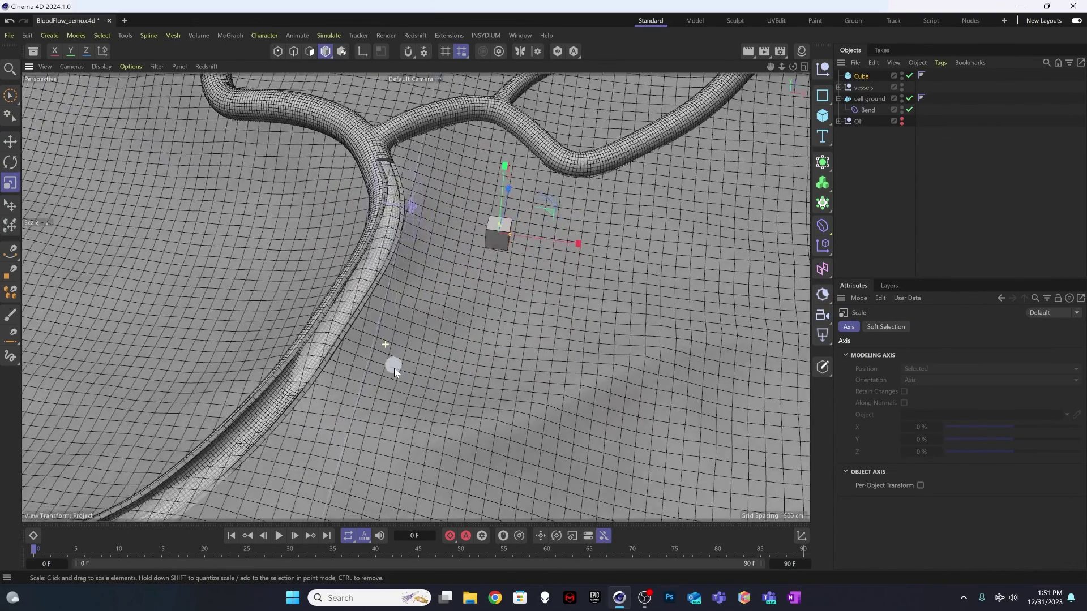
{"action": "key", "text": "e"}
{"action": "left_click_drag", "start_coordinate": [505, 165], "coordinate": [499, 217]}
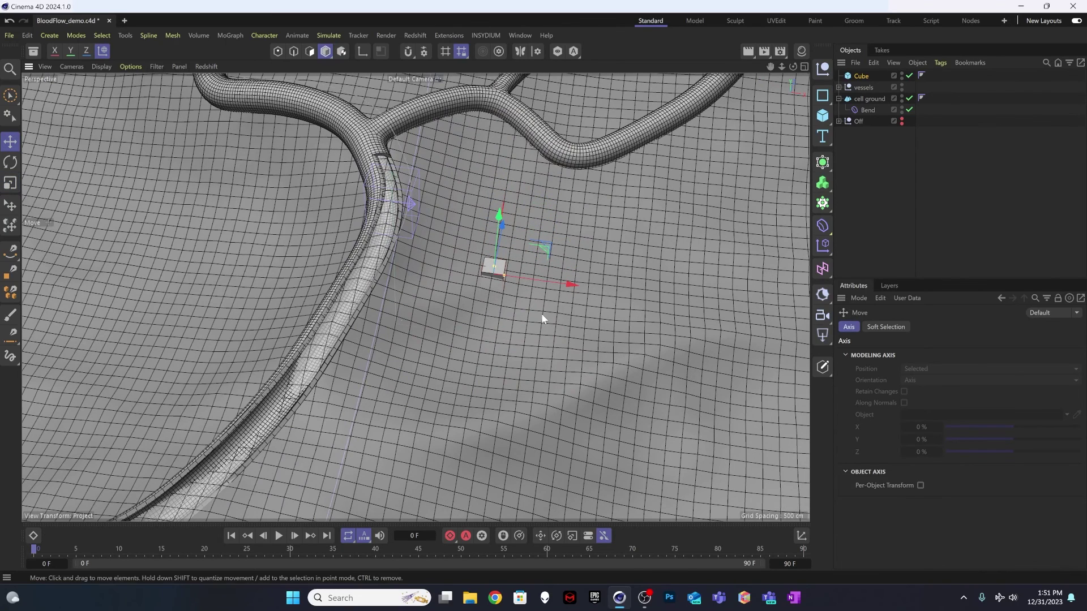
{"action": "key", "text": "t"}
{"action": "left_click_drag", "start_coordinate": [612, 301], "coordinate": [563, 309]}
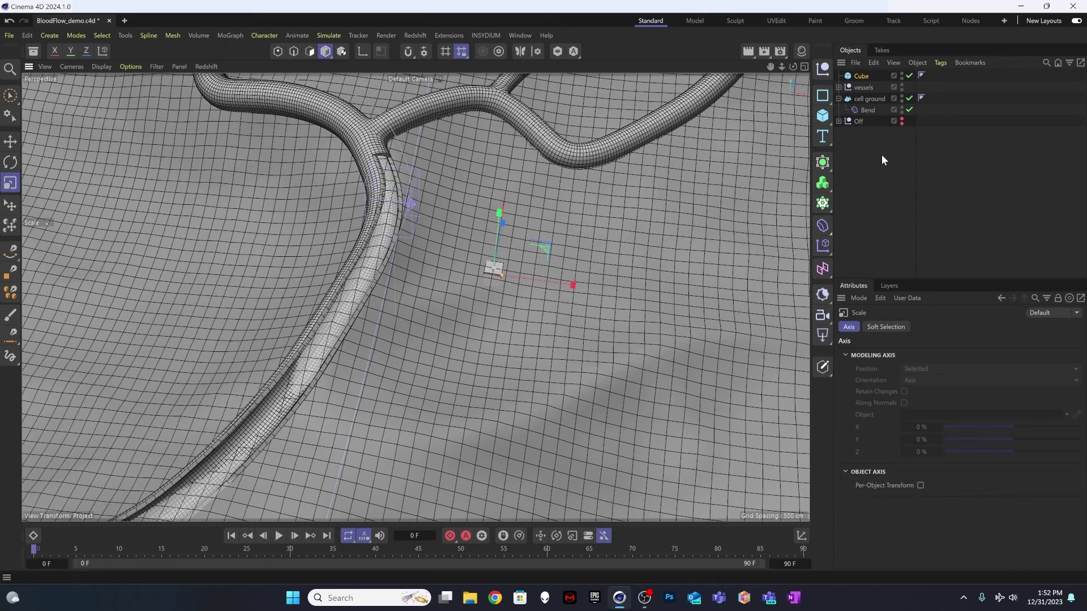
Place the cube inside a new Subdivision Surface generator
{"action": "left_click", "coordinate": [858, 76]}
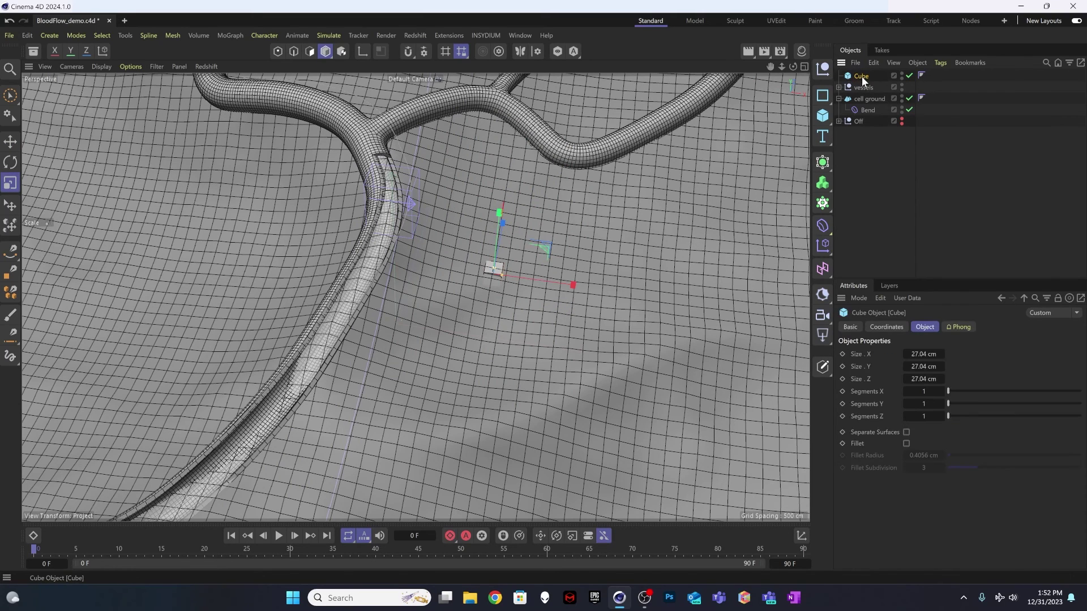
{"action": "left_click", "coordinate": [823, 163], "text": "alt"}
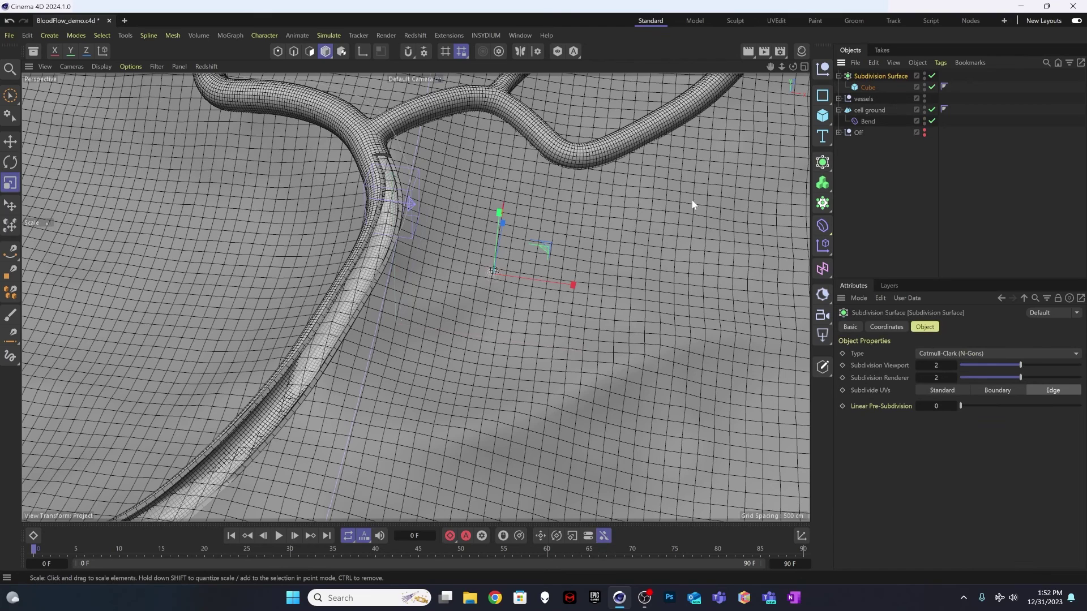
Move the Subdivision Surface with its cube up about 79 cm along Y, clear of the cell ground
{"action": "left_click", "coordinate": [866, 76]}
{"action": "key", "text": "e"}
{"action": "left_click_drag", "start_coordinate": [500, 214], "coordinate": [504, 173]}
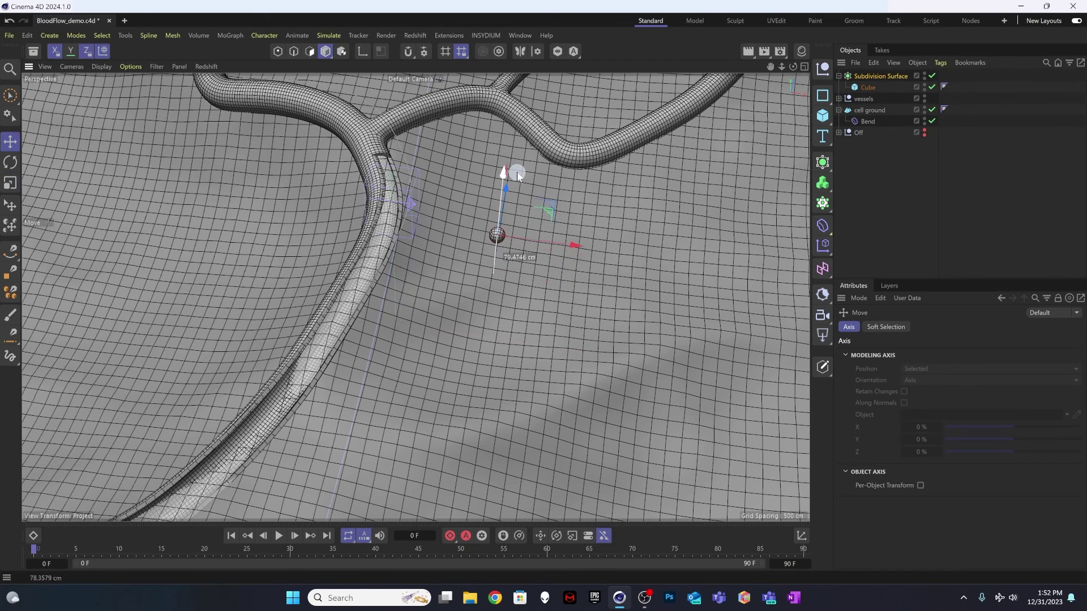
Set the cube's segments to 2 along X, Y and Z
{"action": "left_click", "coordinate": [860, 87]}
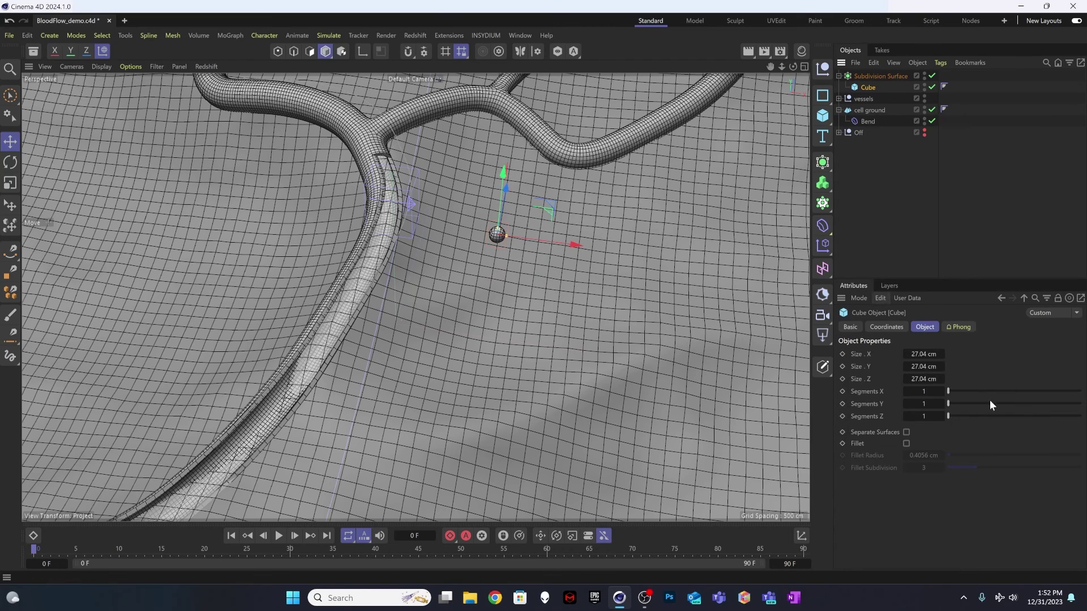
{"action": "left_click", "coordinate": [941, 392]}
{"action": "left_click", "coordinate": [941, 404]}
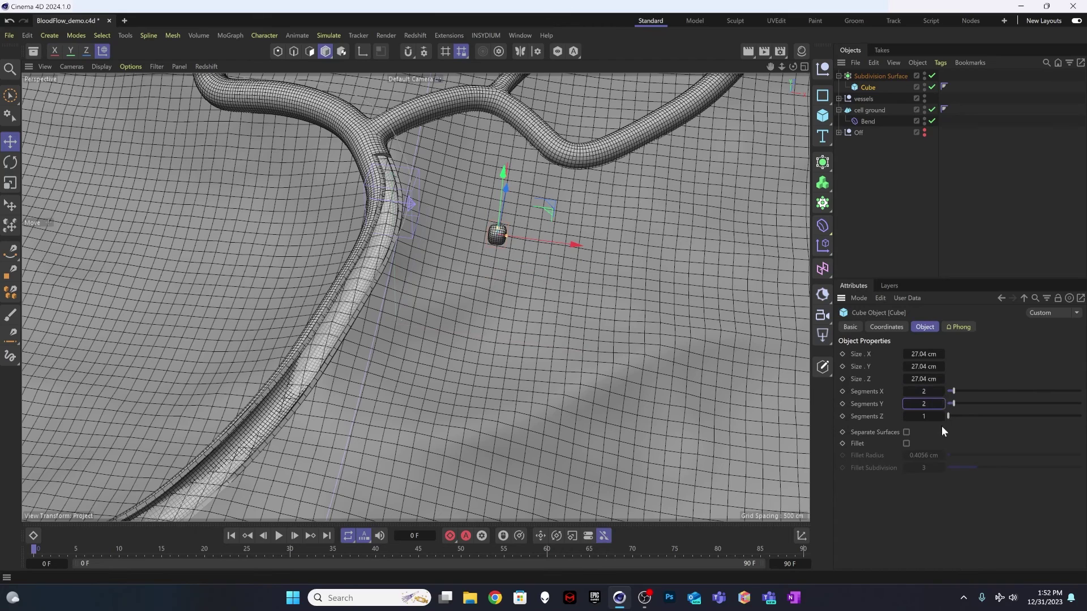
{"action": "left_click", "coordinate": [942, 415]}
Compare the cube with its Subdivision Surface disabled and enabled from several viewing distances and angles
{"action": "key", "text": "q"}
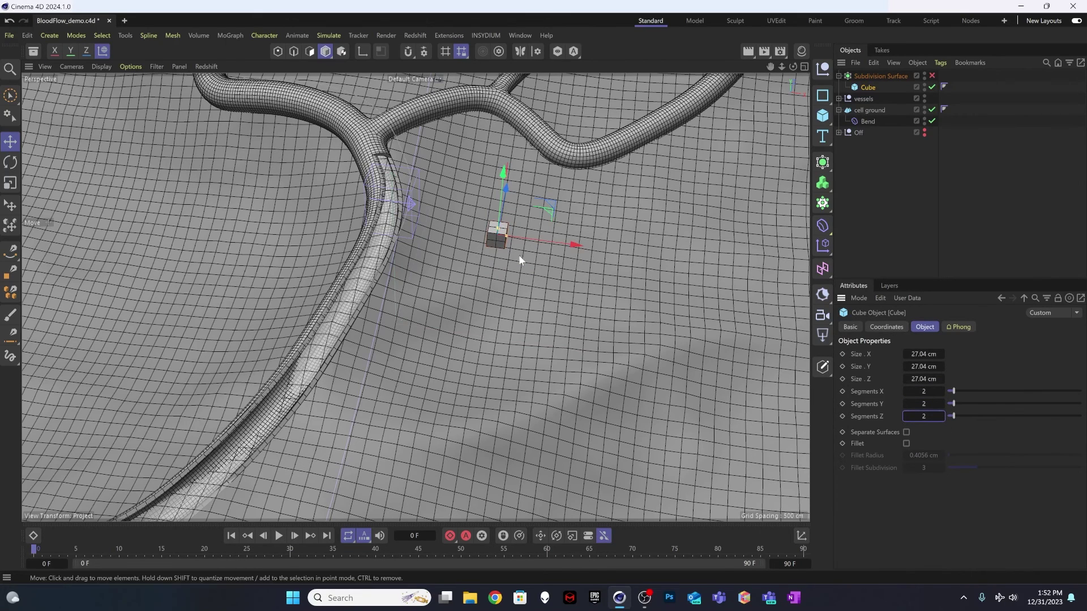
{"action": "scroll", "coordinate": [569, 200], "scroll_direction": "up", "scroll_amount": 6}
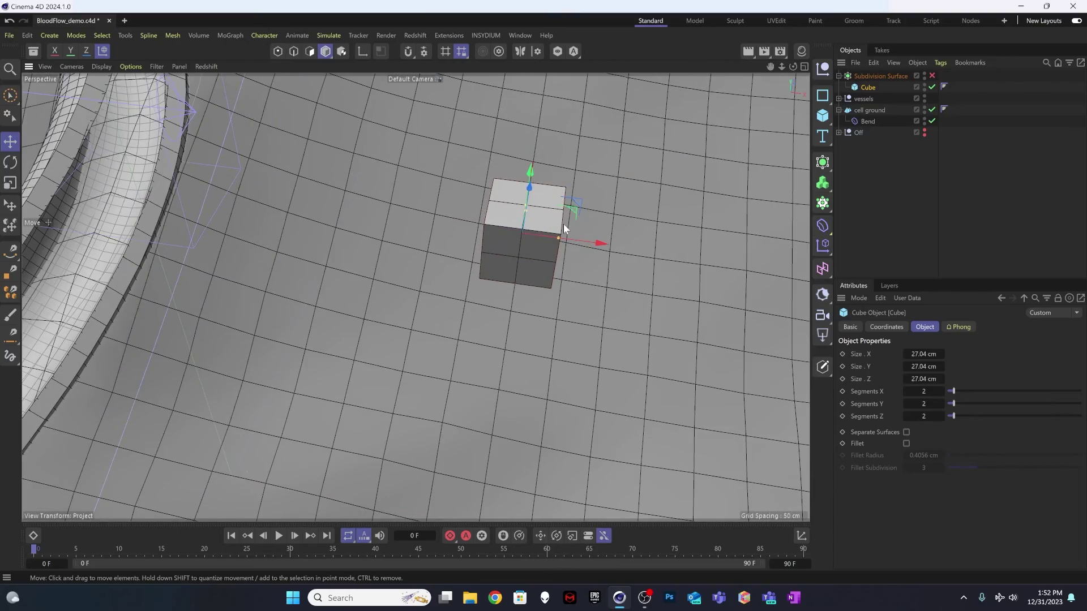
{"action": "key", "text": "q"}
{"action": "key", "text": "q"}
{"action": "key", "text": "q"}
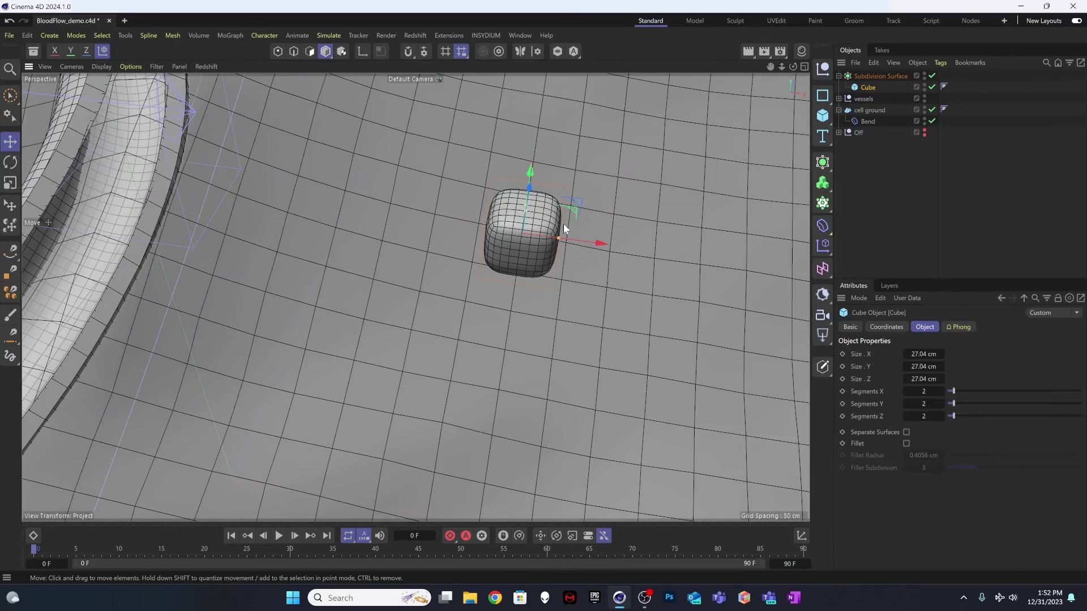
{"action": "key", "text": "q"}
{"action": "left_click_drag", "start_coordinate": [545, 230], "coordinate": [493, 281], "text": "alt"}
{"action": "key", "text": "q"}
{"action": "left_click_drag", "start_coordinate": [635, 211], "coordinate": [591, 243]}
{"action": "key", "text": "q"}
{"action": "key", "text": "ctrl+z"}
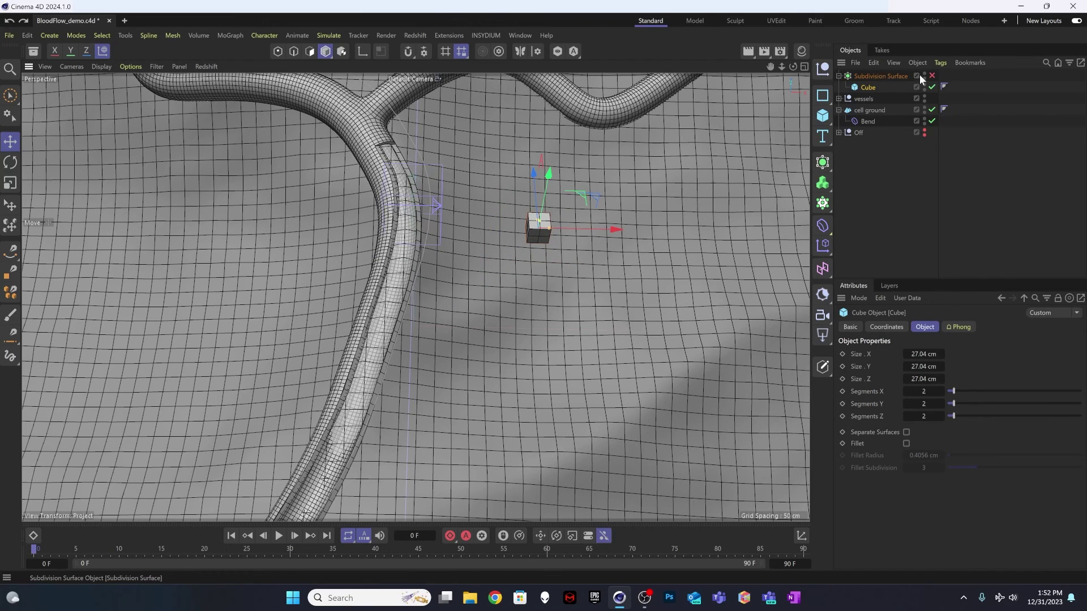
{"action": "left_click", "coordinate": [894, 76]}
{"action": "key", "text": "q"}
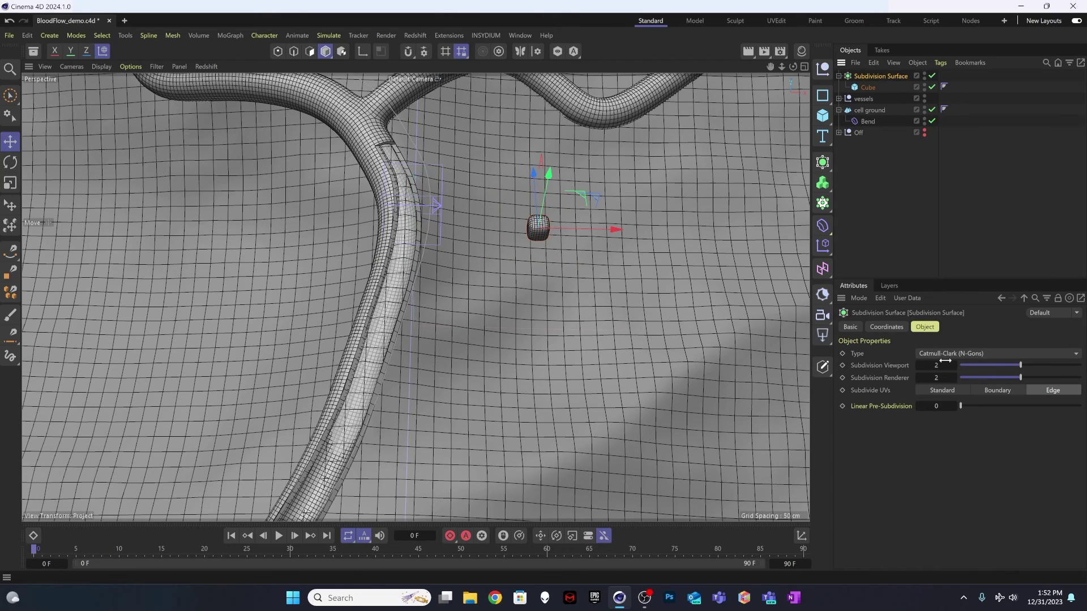
Try a viewport subdivision level of 1 on the Subdivision Surface and return it to 2
{"action": "left_click", "coordinate": [919, 365]}
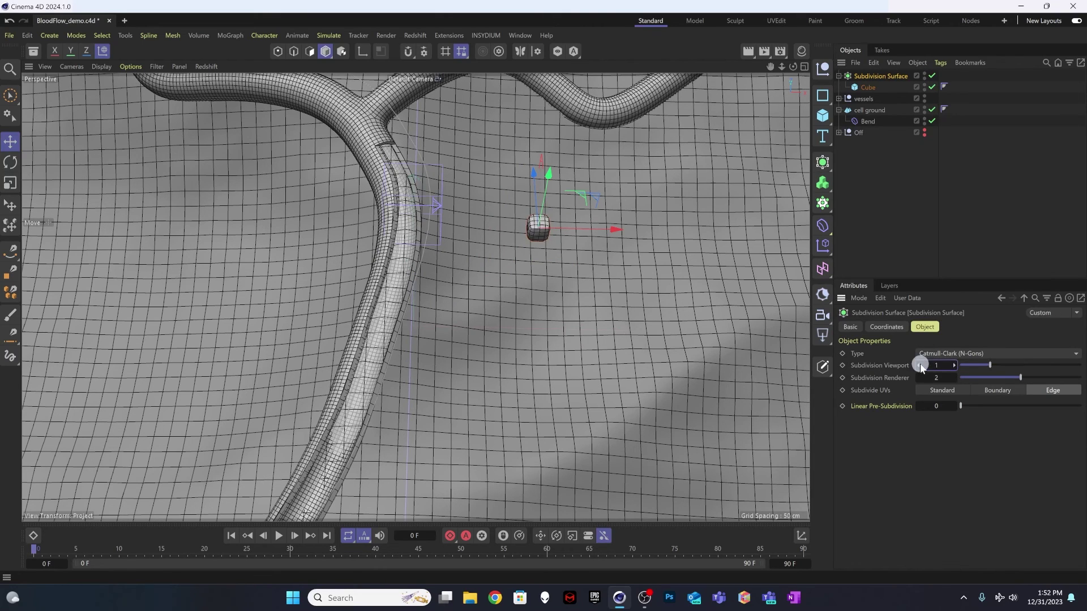
{"action": "left_click", "coordinate": [920, 365]}
{"action": "left_click", "coordinate": [954, 365]}
{"action": "left_click", "coordinate": [865, 169]}
{"action": "left_click", "coordinate": [881, 76]}
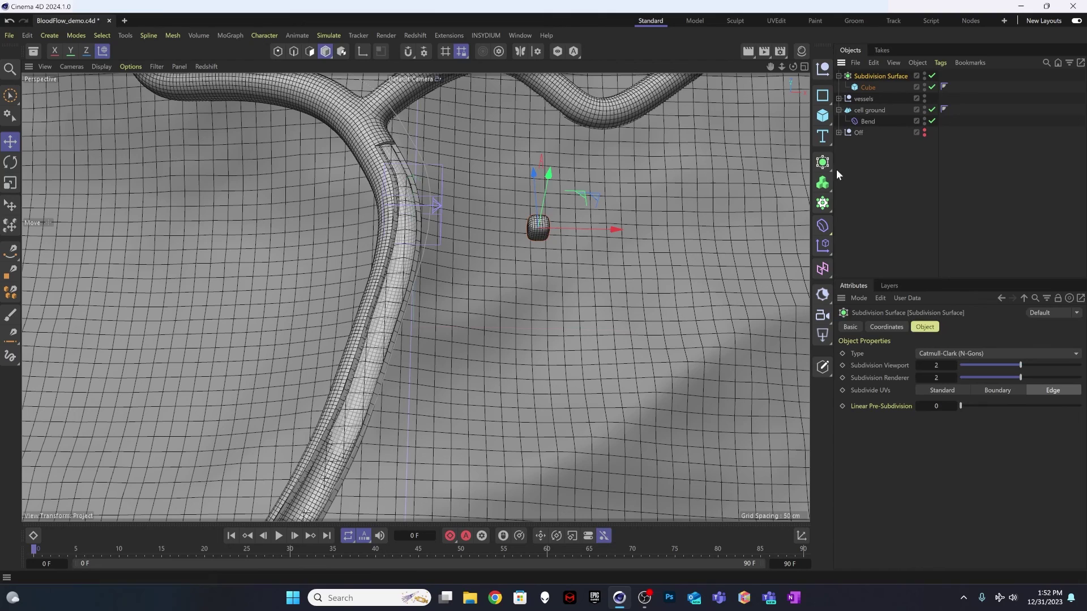
Rename the cube to "cell start" and its parent Subdivision Surface to "cell"
{"action": "left_click", "coordinate": [865, 145]}
{"action": "left_click", "coordinate": [861, 76]}
{"action": "double_click", "coordinate": [866, 86]}
{"action": "type", "text": "ce"}
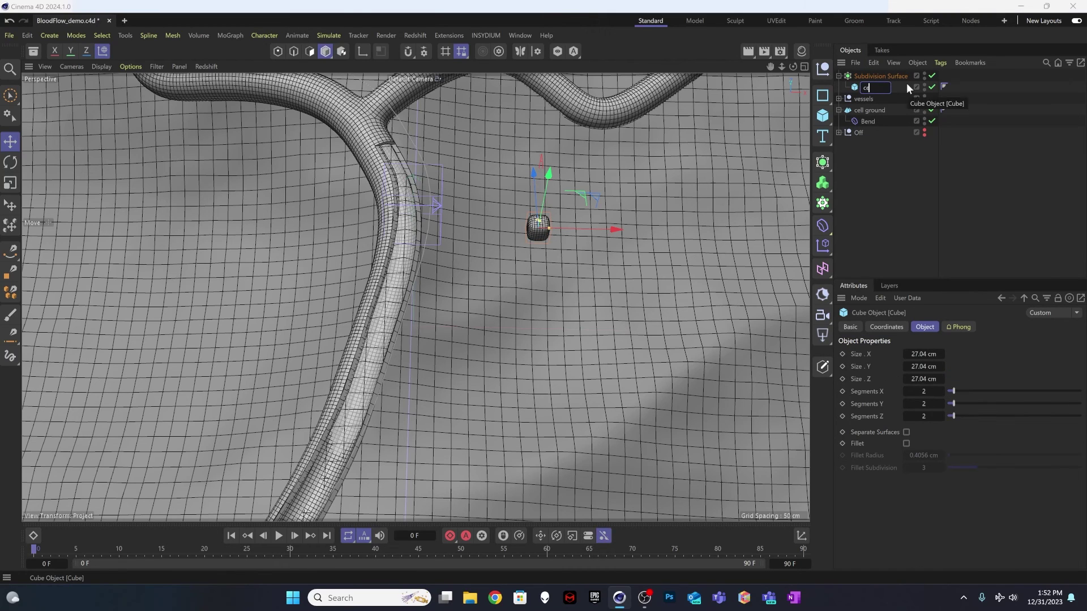
{"action": "type", "text": "ll"}
{"action": "double_click", "coordinate": [882, 76]}
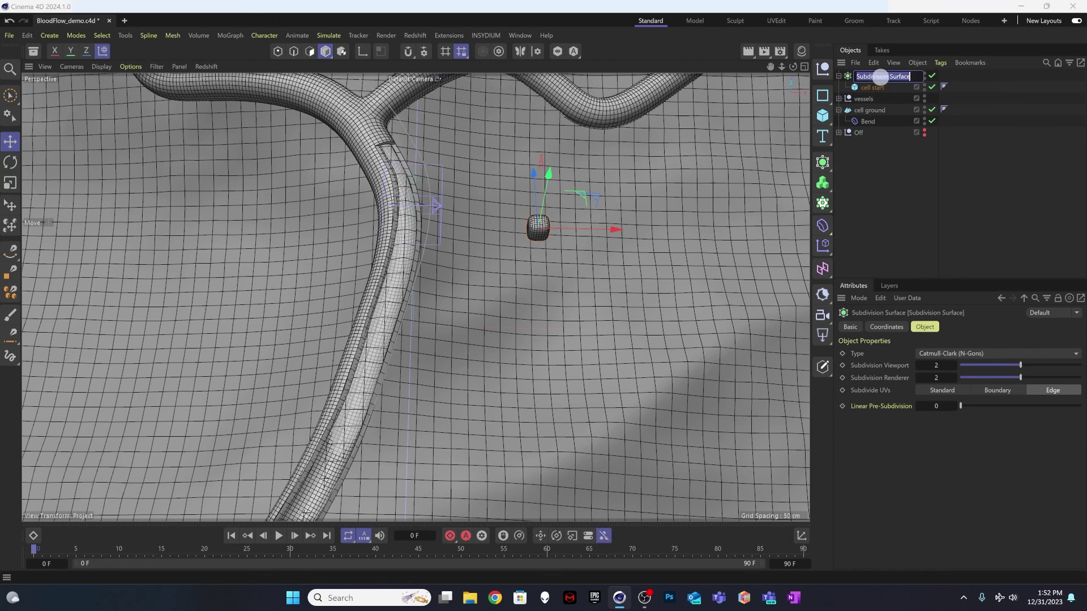
{"action": "type", "text": "cell"}
{"action": "key", "text": "Return"}
{"action": "left_click", "coordinate": [871, 160]}
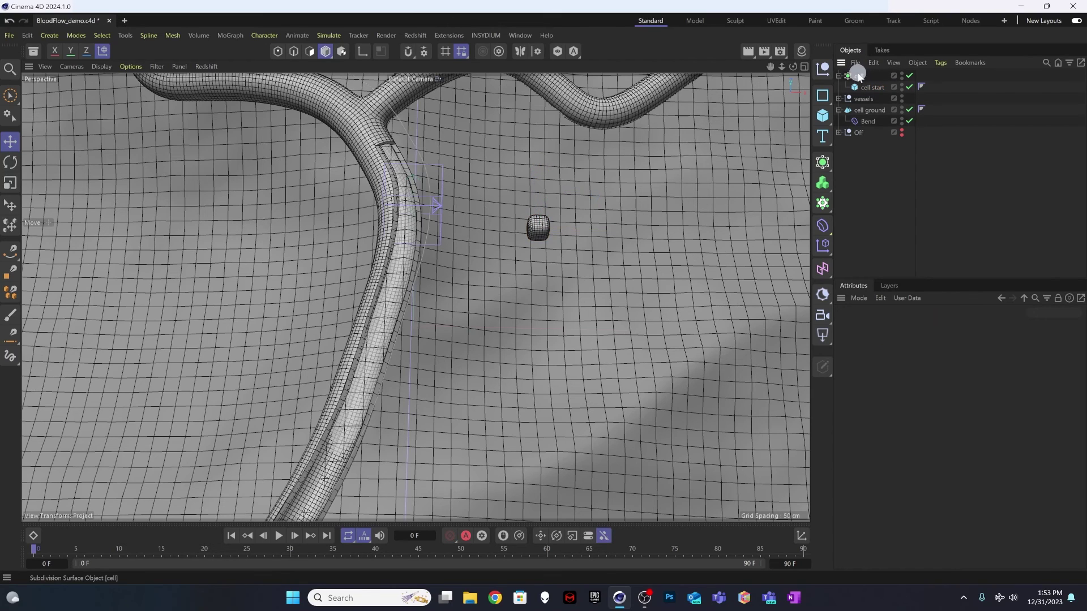
Place the cell Subdivision Surface inside a new Cloner
{"action": "left_click", "coordinate": [858, 76]}
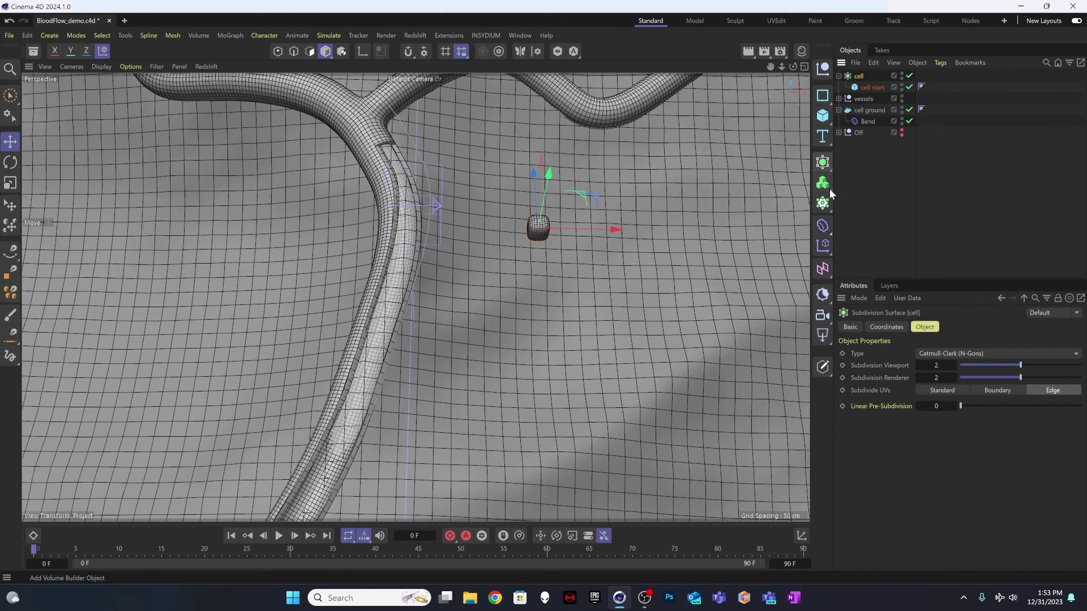
{"action": "left_click", "coordinate": [824, 203], "text": "alt"}
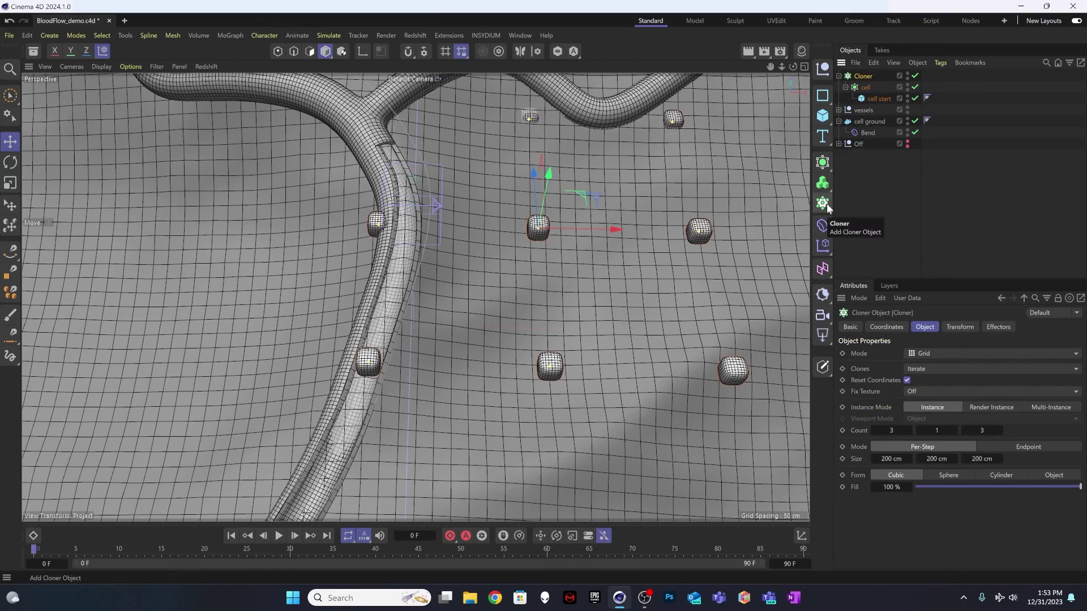
{"action": "left_click", "coordinate": [866, 194]}
{"action": "scroll", "coordinate": [593, 226], "scroll_direction": "down", "scroll_amount": 10}
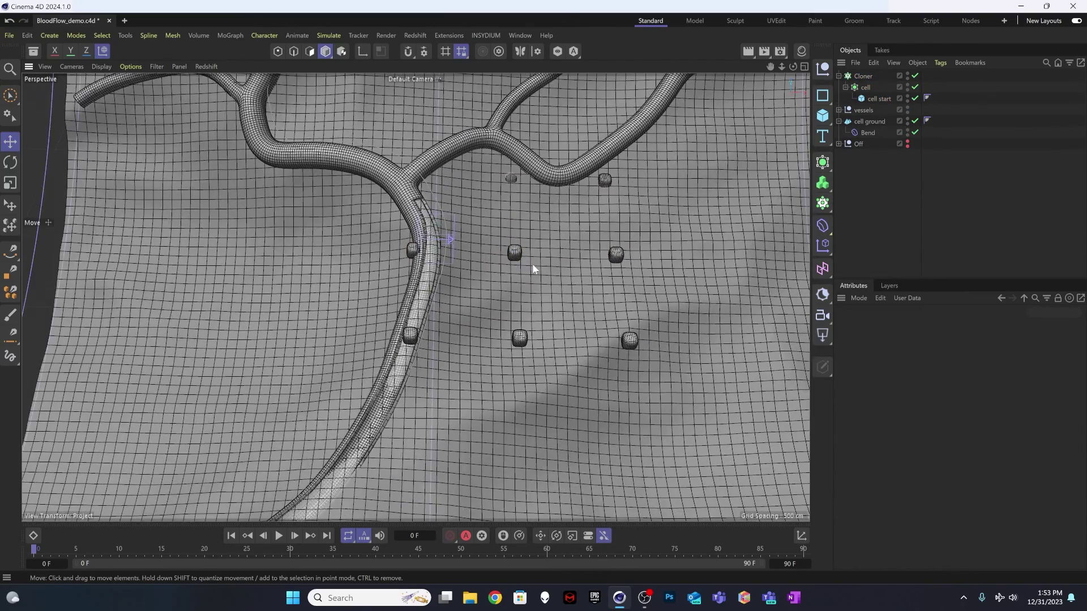
{"action": "left_click_drag", "start_coordinate": [534, 269], "coordinate": [683, 150], "text": "alt"}
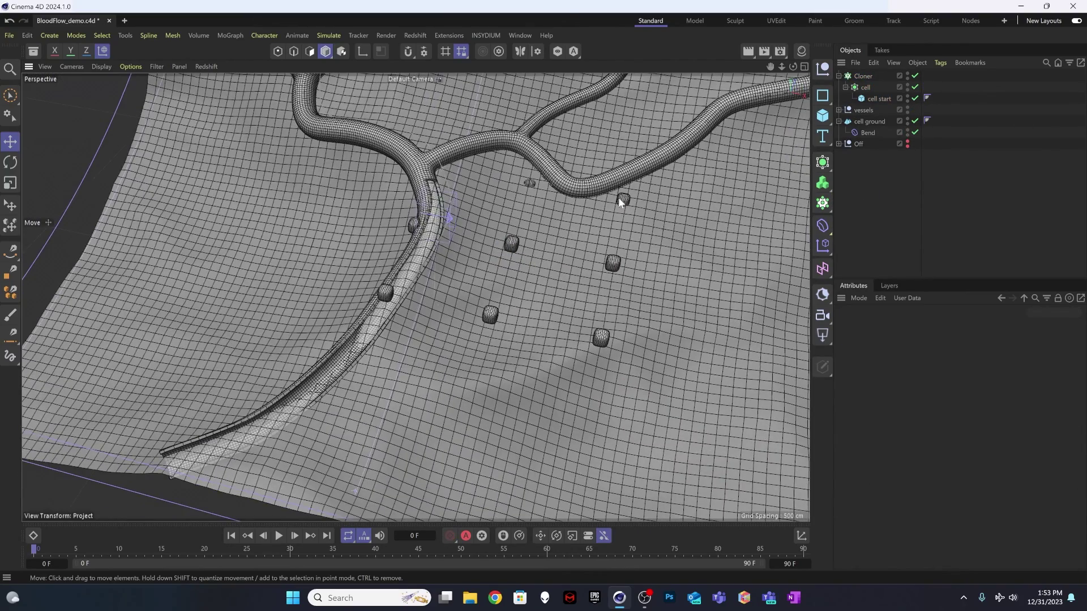
Switch the Cloner to Object mode and assign the cell ground as the object that carries the clones
{"action": "left_click", "coordinate": [897, 75]}
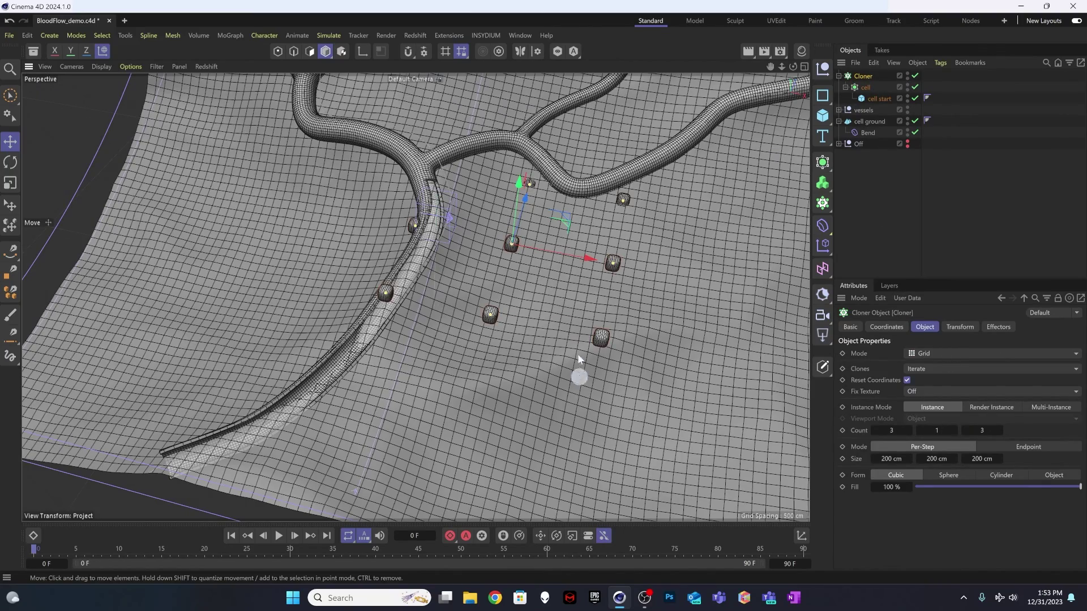
{"action": "left_click_drag", "start_coordinate": [576, 392], "coordinate": [607, 372], "text": "alt"}
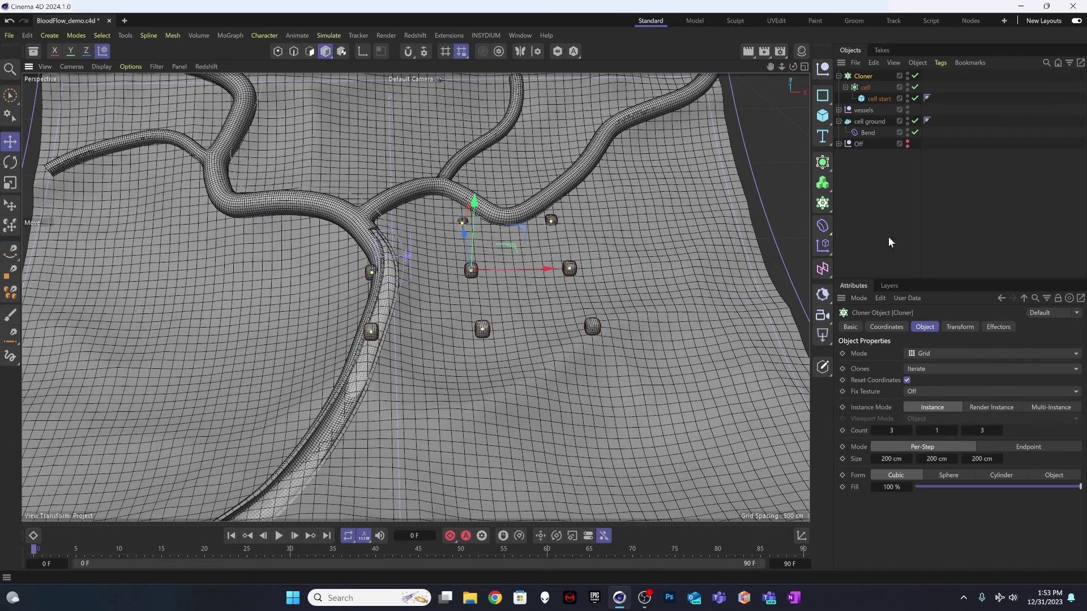
{"action": "left_click", "coordinate": [934, 354]}
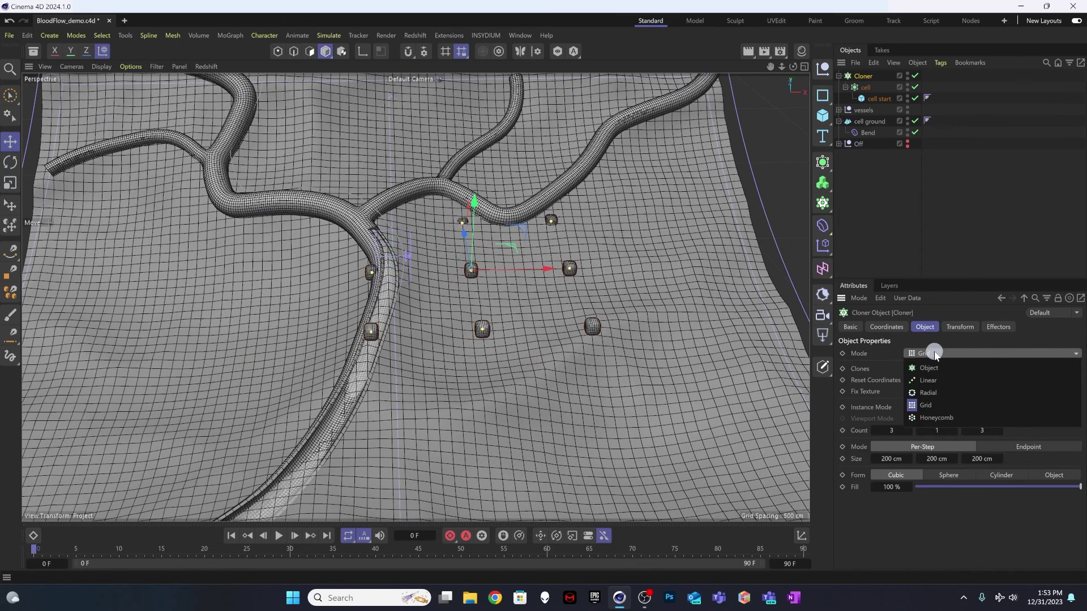
{"action": "left_click", "coordinate": [928, 368]}
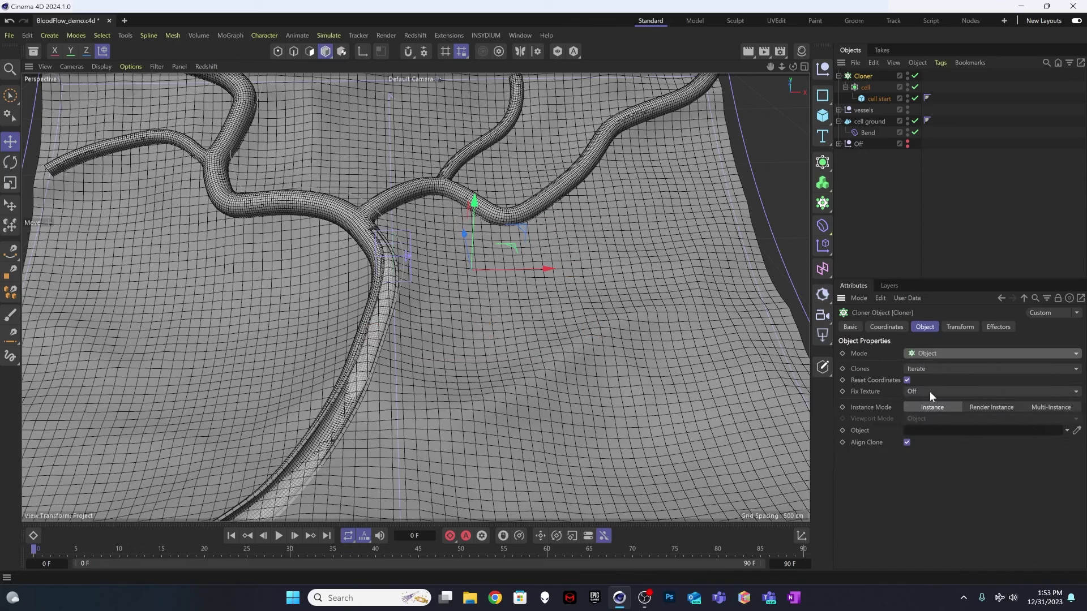
{"action": "left_click_drag", "start_coordinate": [860, 122], "coordinate": [951, 434]}
{"action": "mouse_move", "coordinate": [712, 393]}
{"action": "left_mouse_down", "text": "alt"}
{"action": "mouse_move", "coordinate": [617, 291]}
{"action": "mouse_move", "coordinate": [687, 321]}
{"action": "mouse_move", "coordinate": [655, 347]}
{"action": "mouse_move", "coordinate": [677, 374]}
{"action": "left_mouse_up", "text": "alt"}
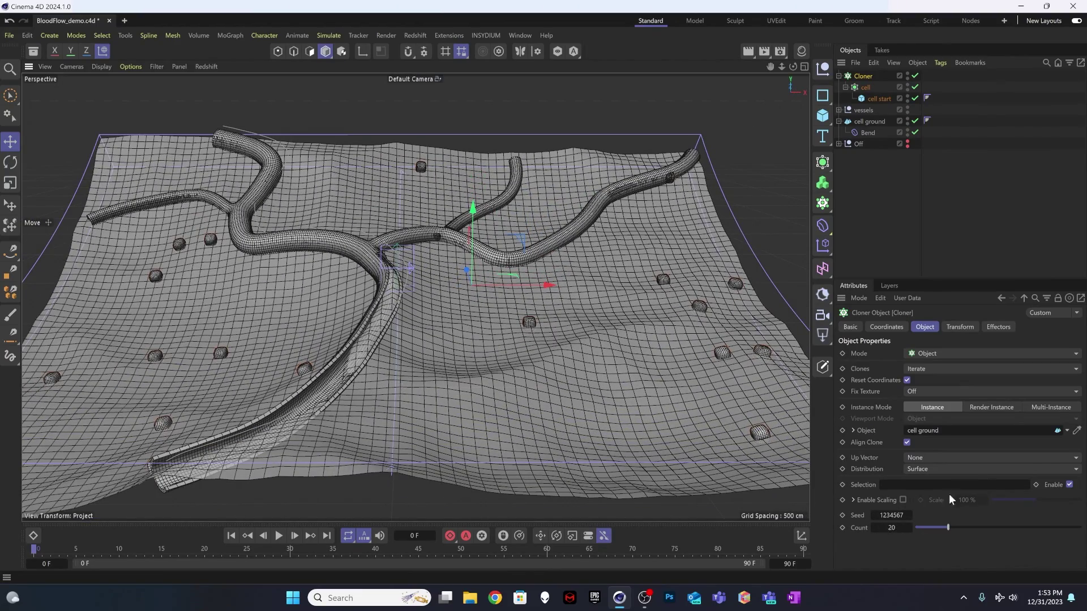
Set the Cloner's distribution to Polygon Center so each cell ground polygon carries one clone
{"action": "left_click", "coordinate": [935, 468]}
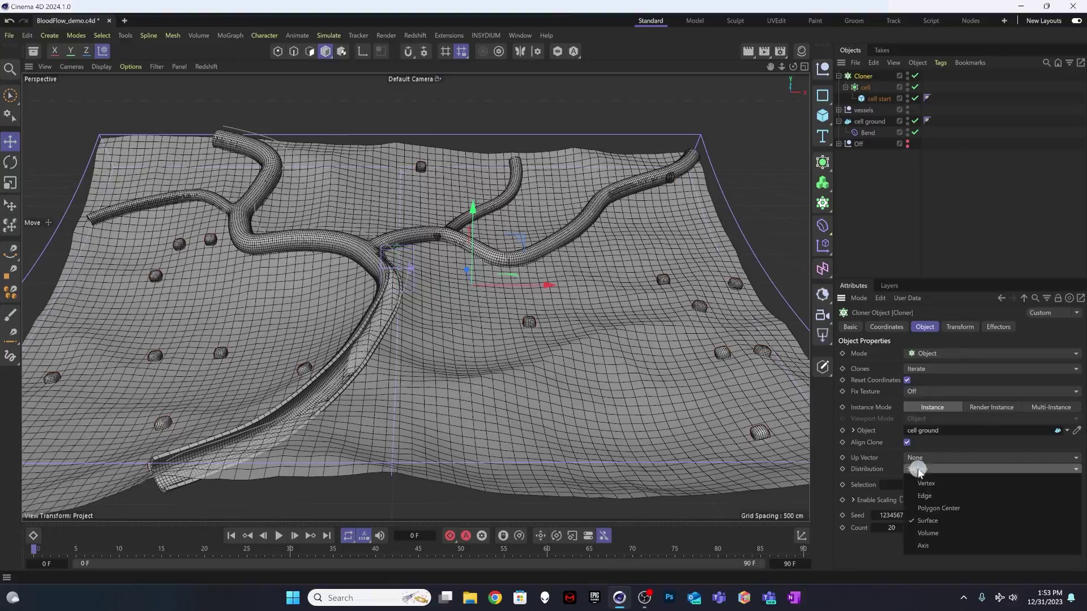
{"action": "left_click", "coordinate": [939, 505]}
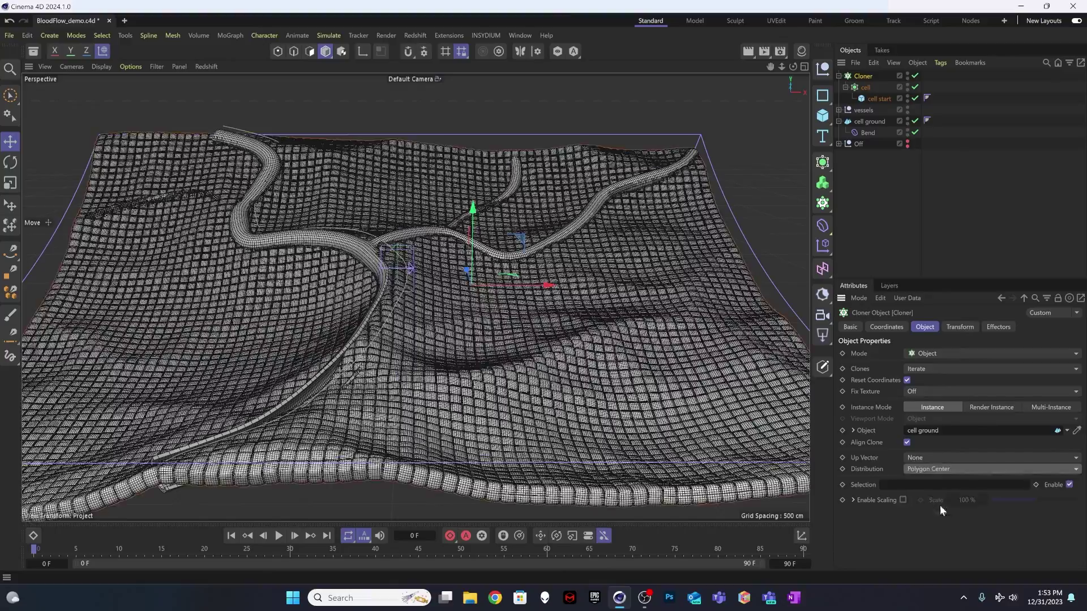
{"action": "mouse_move", "coordinate": [431, 317]}
{"action": "right_mouse_down", "text": "alt"}
{"action": "mouse_move", "coordinate": [406, 392]}
{"action": "mouse_move", "coordinate": [435, 311]}
{"action": "right_mouse_up", "text": "alt"}
Switch the viewport to Gouraud Shading without lines and inspect the cloned cells around the cut vessel
{"action": "key", "text": "n"}
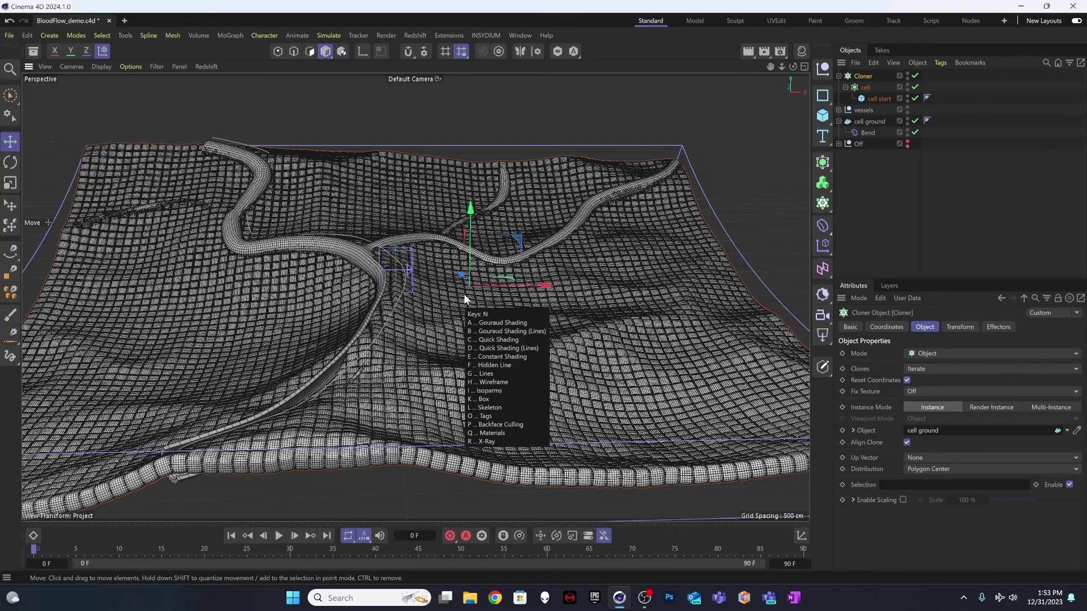
{"action": "key", "text": "a"}
{"action": "left_click_drag", "start_coordinate": [389, 359], "coordinate": [426, 297], "text": "alt"}
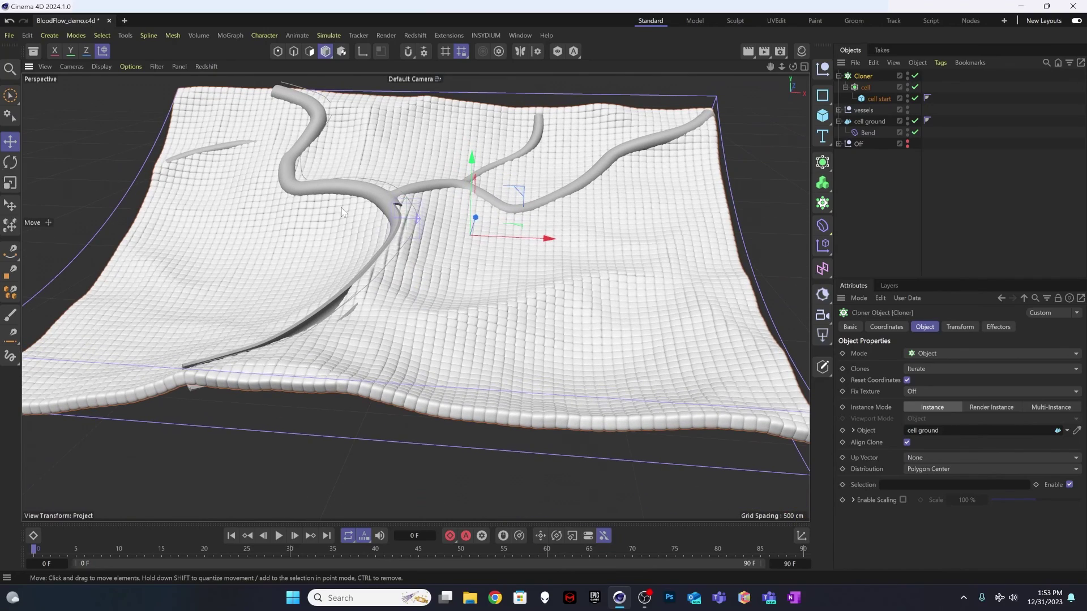
{"action": "scroll", "coordinate": [378, 216], "scroll_direction": "up", "scroll_amount": 3}
{"action": "scroll", "coordinate": [411, 241], "scroll_direction": "up", "scroll_amount": 4}
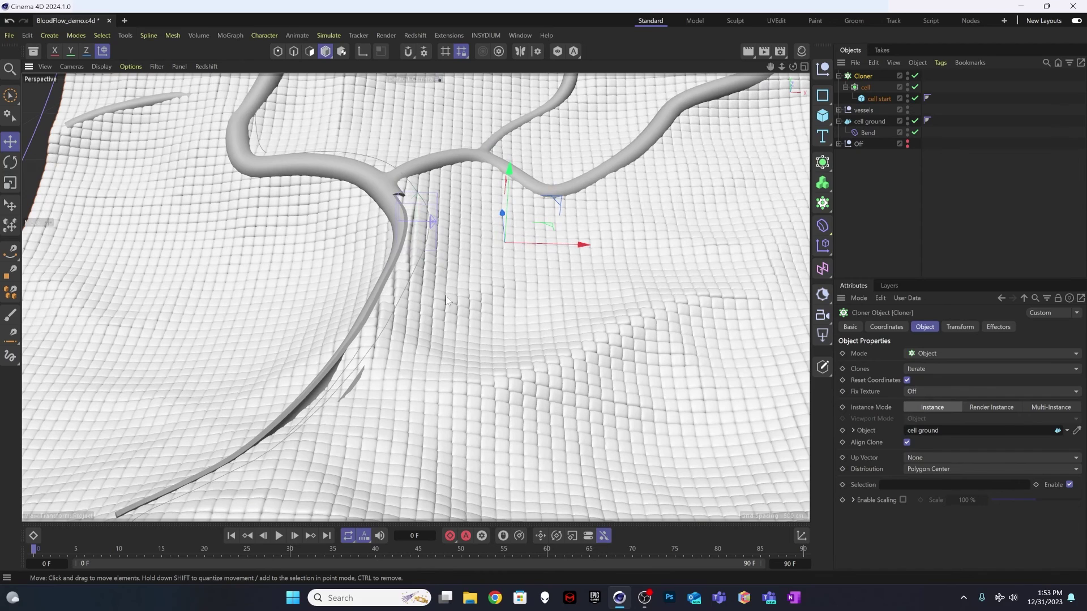
{"action": "left_click_drag", "start_coordinate": [445, 296], "coordinate": [422, 305], "text": "alt"}
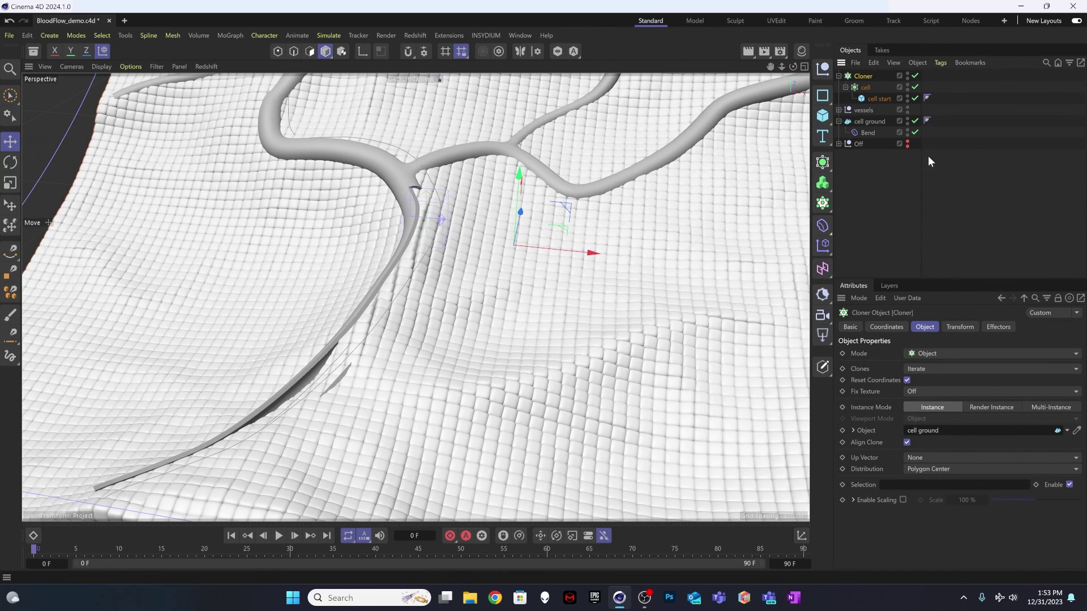
Scale the cell start cube down slightly and uniformly to open small gaps between the cloned cells
{"action": "left_click", "coordinate": [879, 98]}
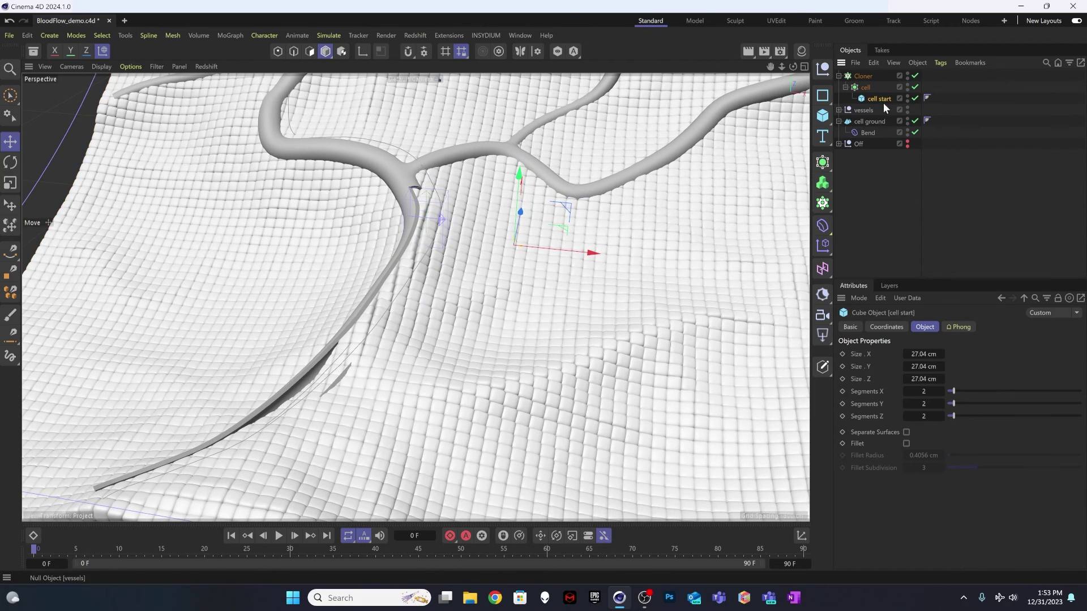
{"action": "key", "text": "t"}
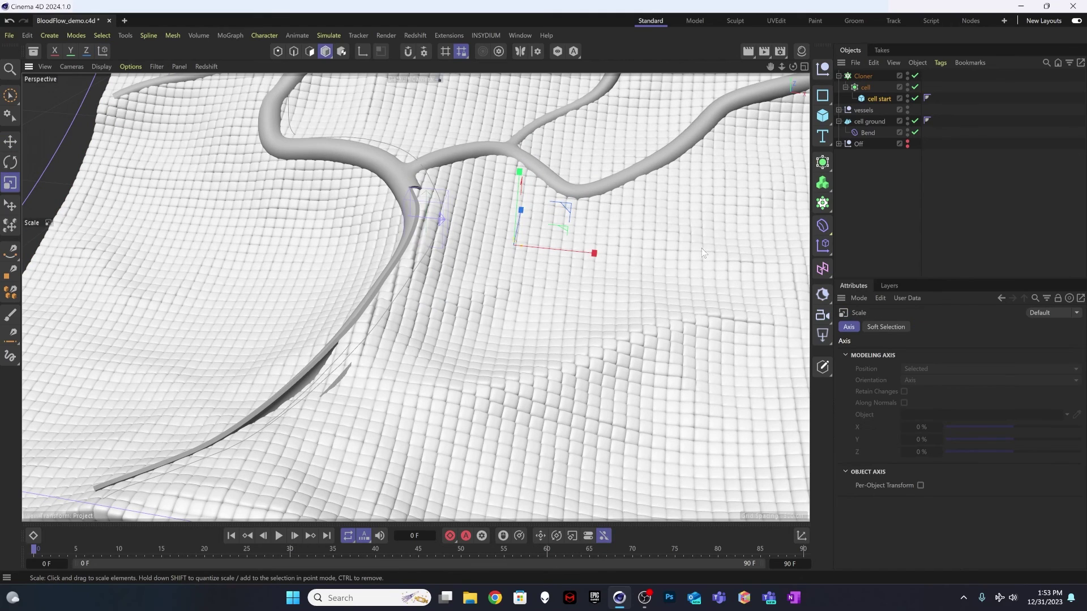
{"action": "left_click_drag", "start_coordinate": [684, 223], "coordinate": [661, 250]}
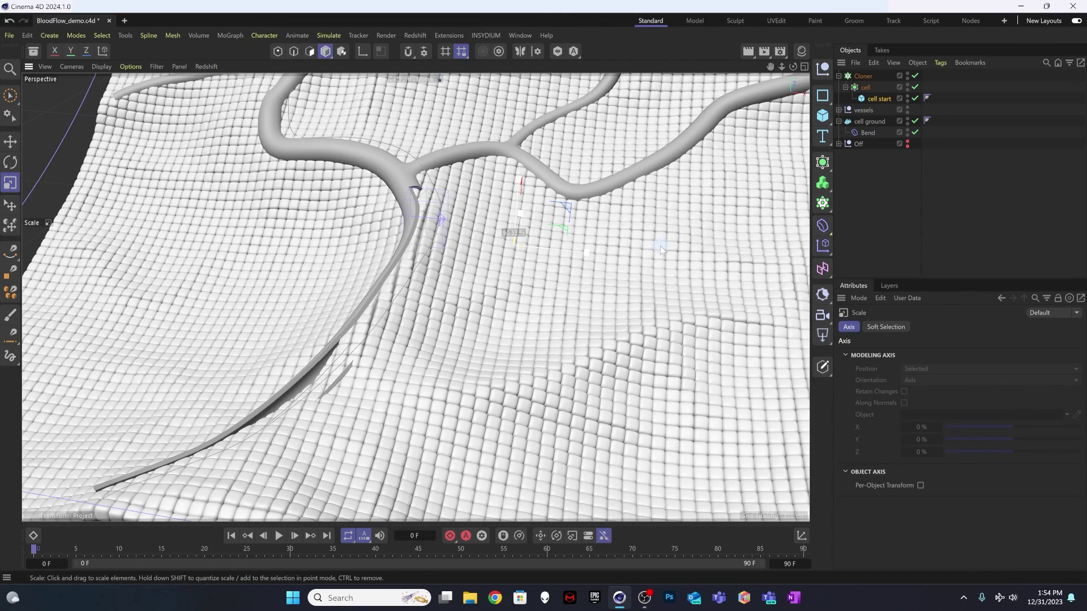
{"action": "key", "text": "ctrl+shift+a"}
{"action": "left_click_drag", "start_coordinate": [432, 279], "coordinate": [451, 300], "text": "alt"}
{"action": "middle_click_drag", "start_coordinate": [446, 295], "coordinate": [428, 263], "text": "alt"}
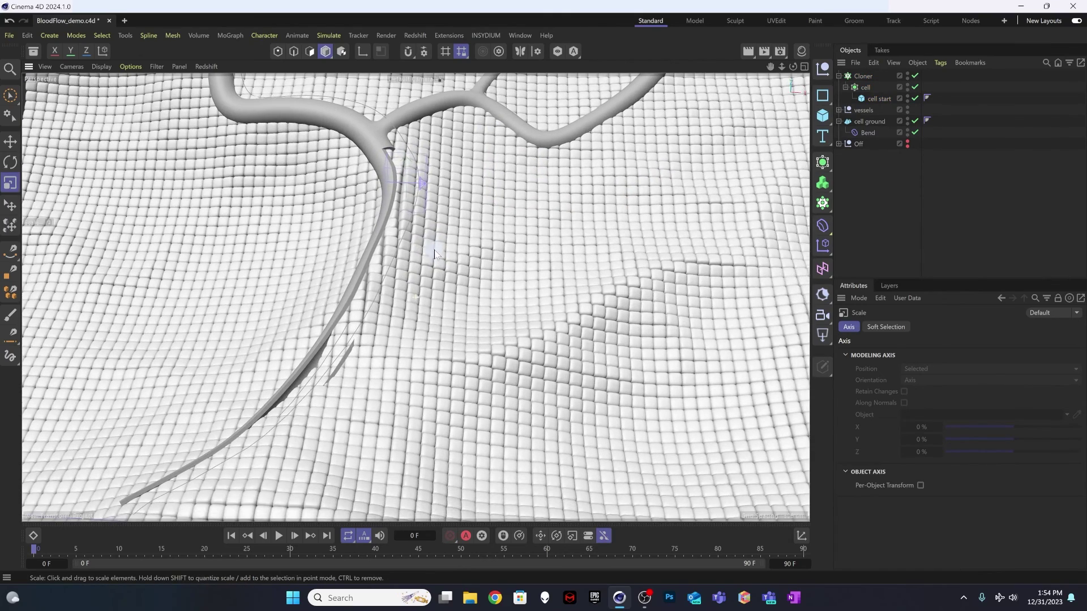
{"action": "right_click_drag", "start_coordinate": [426, 263], "coordinate": [455, 226], "text": "alt"}
{"action": "left_click_drag", "start_coordinate": [477, 209], "coordinate": [504, 215], "text": "alt"}
Rename the Cloner object as "cell field"
{"action": "left_click", "coordinate": [863, 76]}
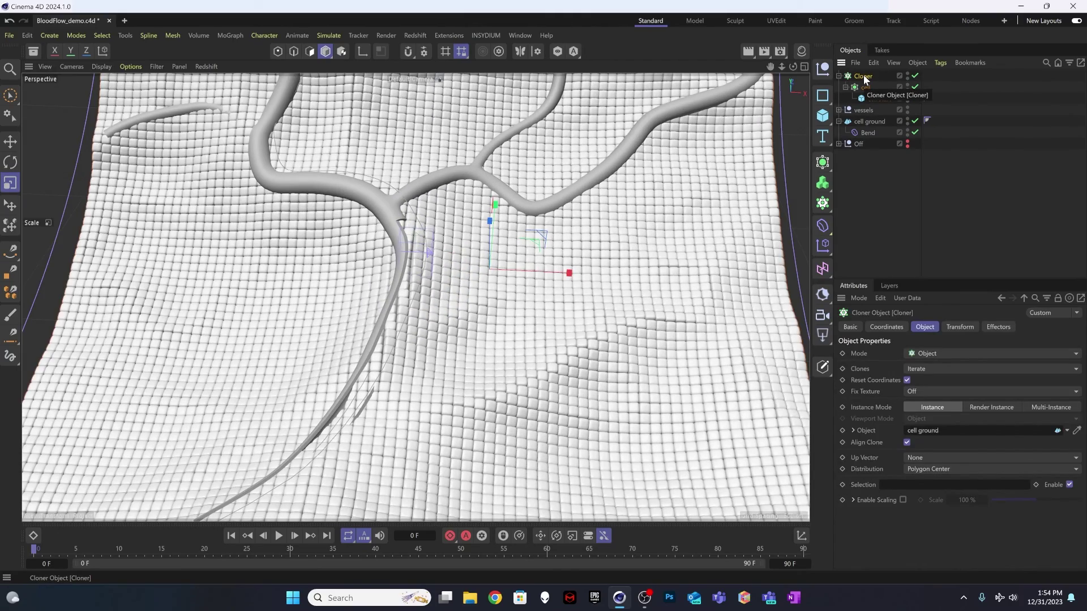
{"action": "double_click", "coordinate": [864, 76]}
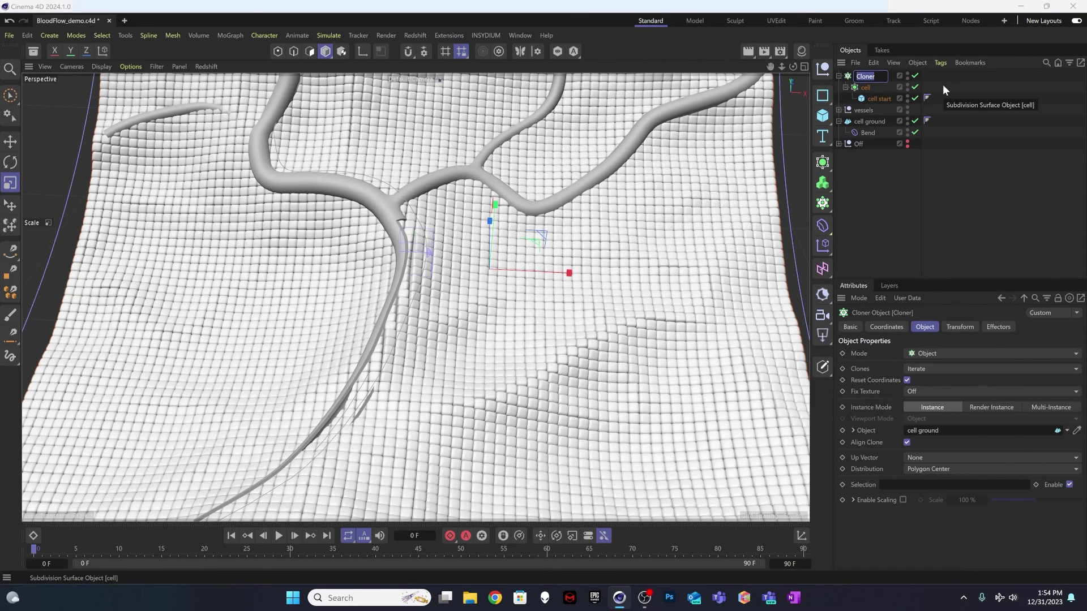
{"action": "type", "text": "cell"}
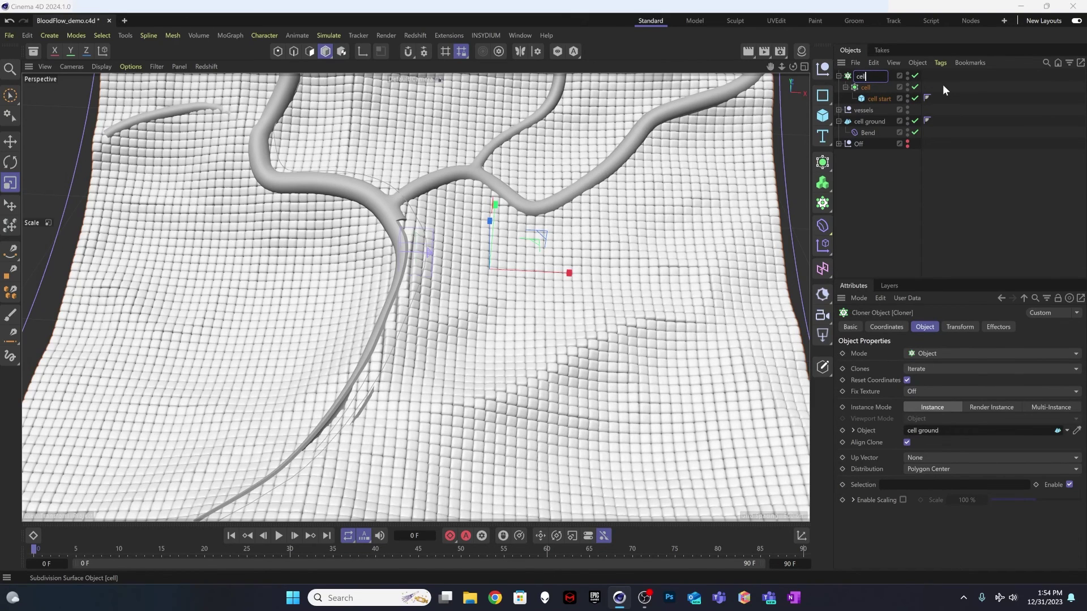
{"action": "type", "text": " field"}
{"action": "key", "text": "Return"}
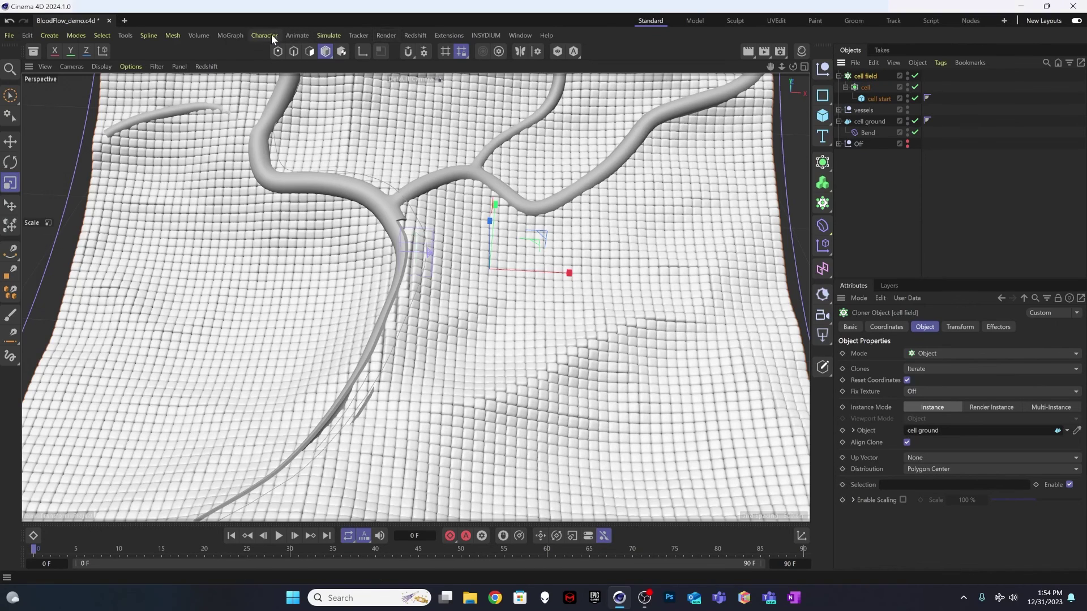
Add a Random effector to the cell field cloner
{"action": "left_click", "coordinate": [230, 35]}
{"action": "mouse_move", "coordinate": [266, 56]}
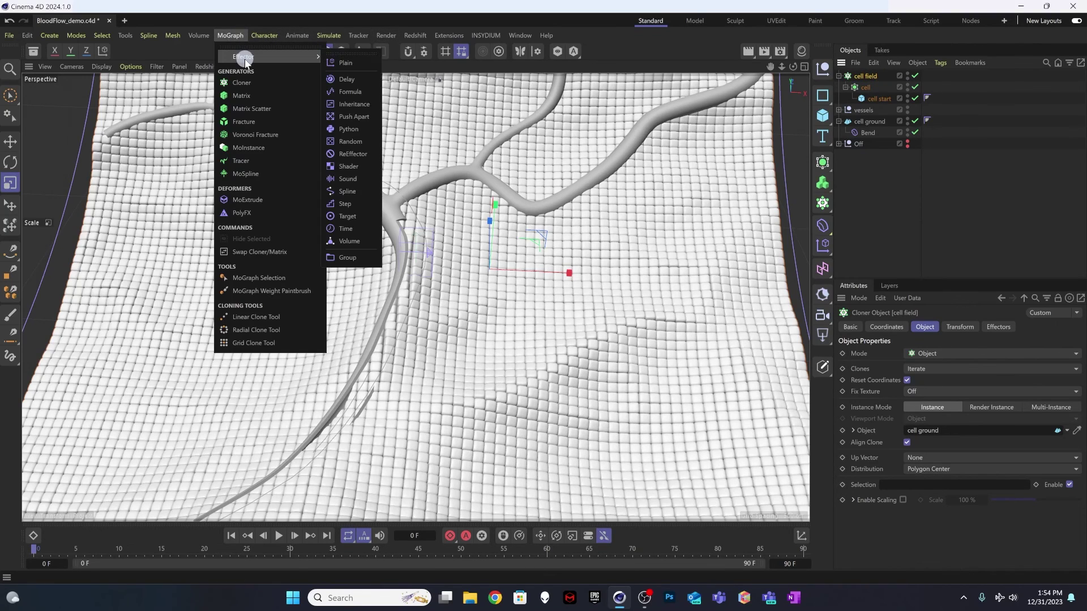
{"action": "left_click", "coordinate": [355, 143]}
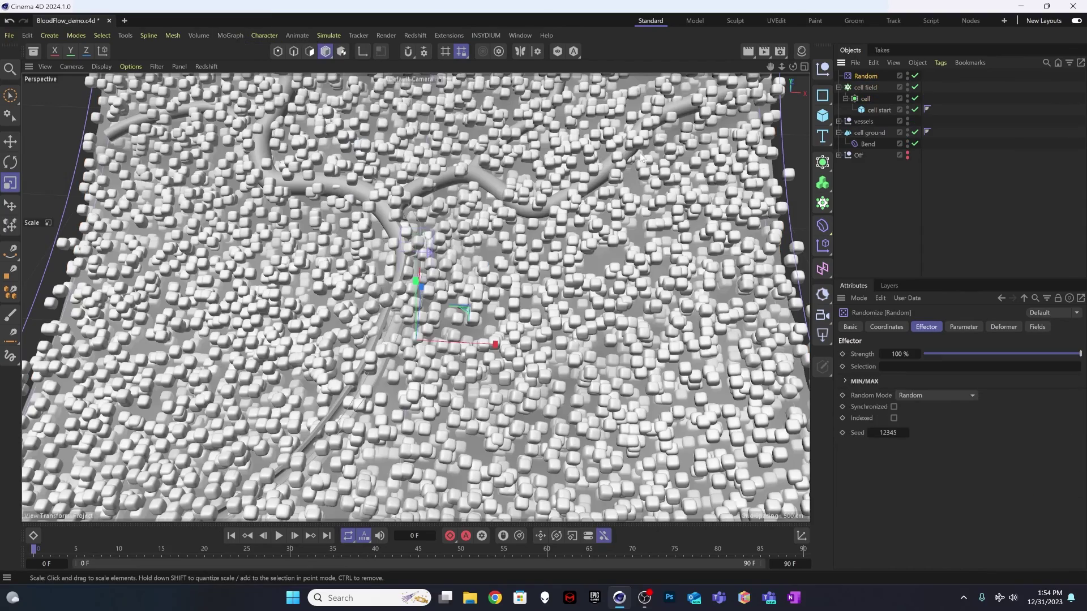
{"action": "left_click_drag", "start_coordinate": [337, 343], "coordinate": [505, 239], "text": "alt"}
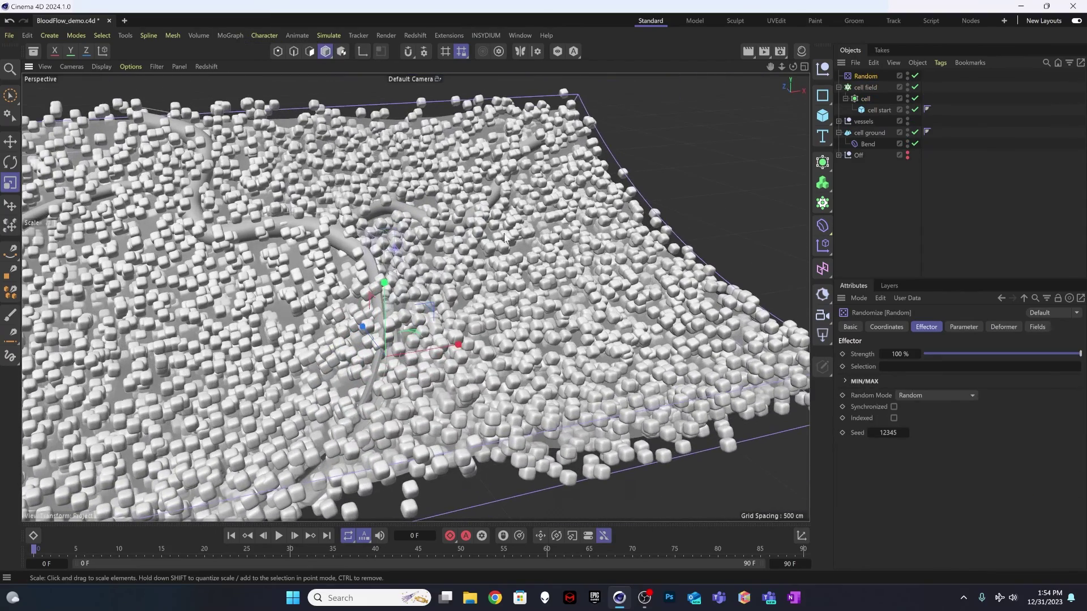
Set the Random effector's position variation to 1 cm on X, Y and Z
{"action": "left_click", "coordinate": [971, 327]}
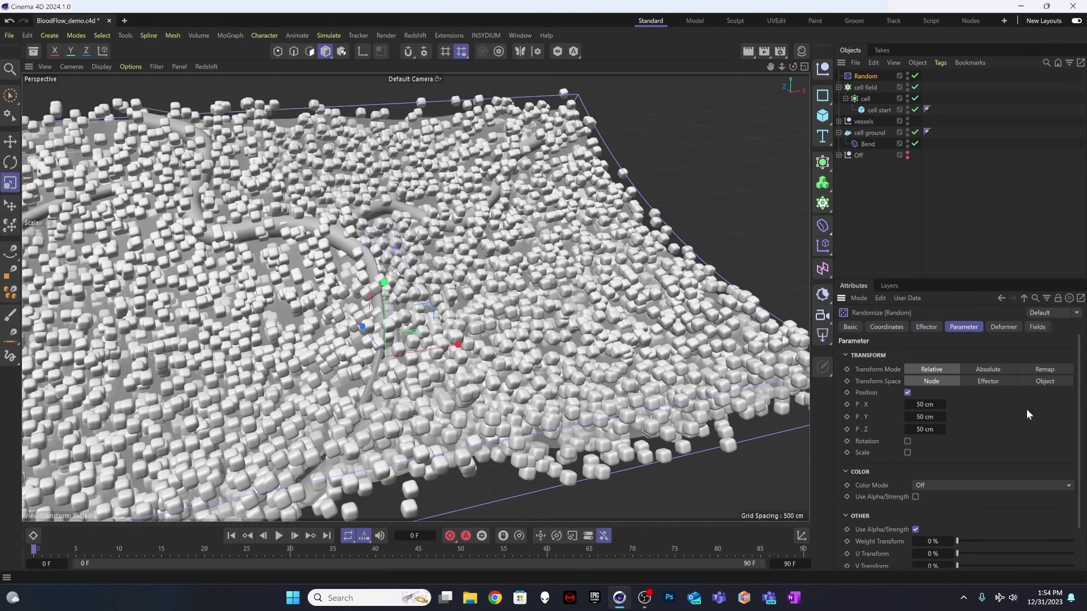
{"action": "left_click", "coordinate": [931, 405]}
{"action": "type", "text": "1"}
{"action": "key", "text": "Tab"}
{"action": "type", "text": "1"}
{"action": "key", "text": "Tab"}
{"action": "type", "text": "1"}
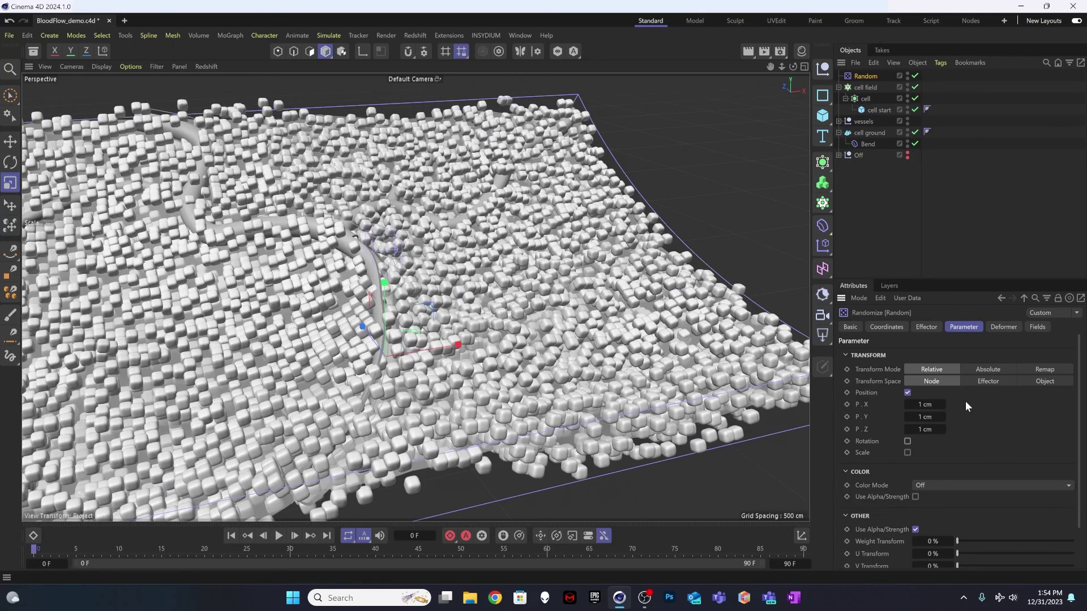
{"action": "key", "text": "Return"}
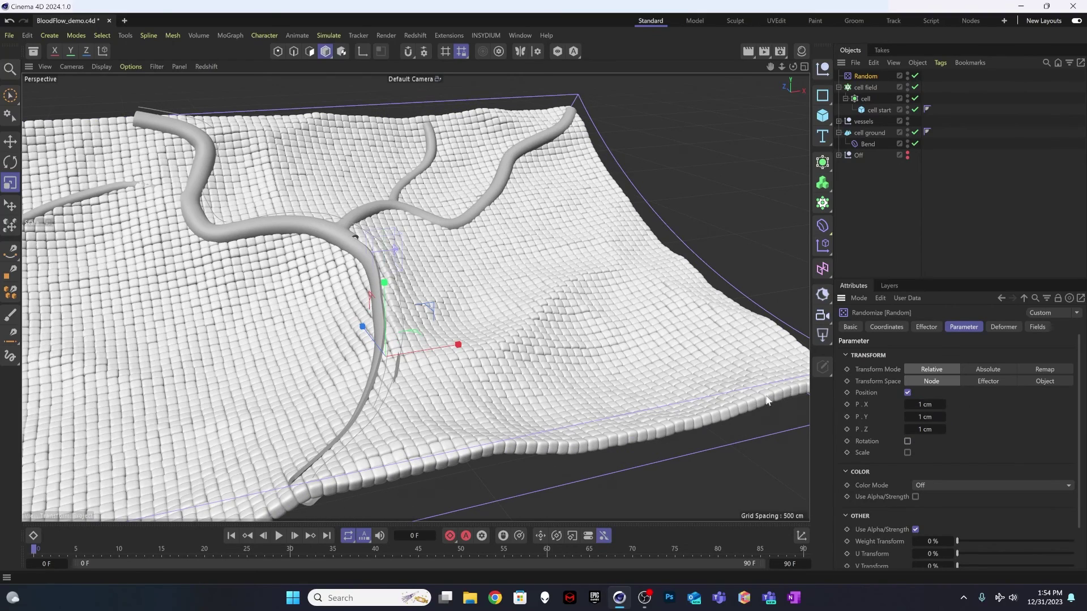
{"action": "left_click_drag", "start_coordinate": [568, 380], "coordinate": [499, 346], "text": "alt"}
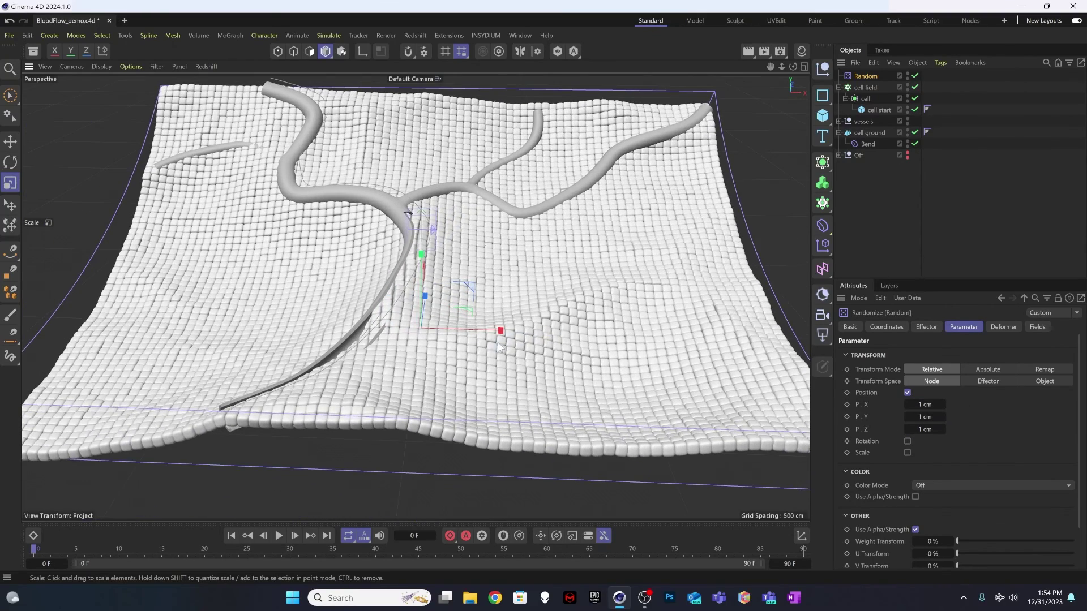
Raise the Random effector's X and Z position variation to 2 cm each and check the cells up close
{"action": "left_click", "coordinate": [943, 405]}
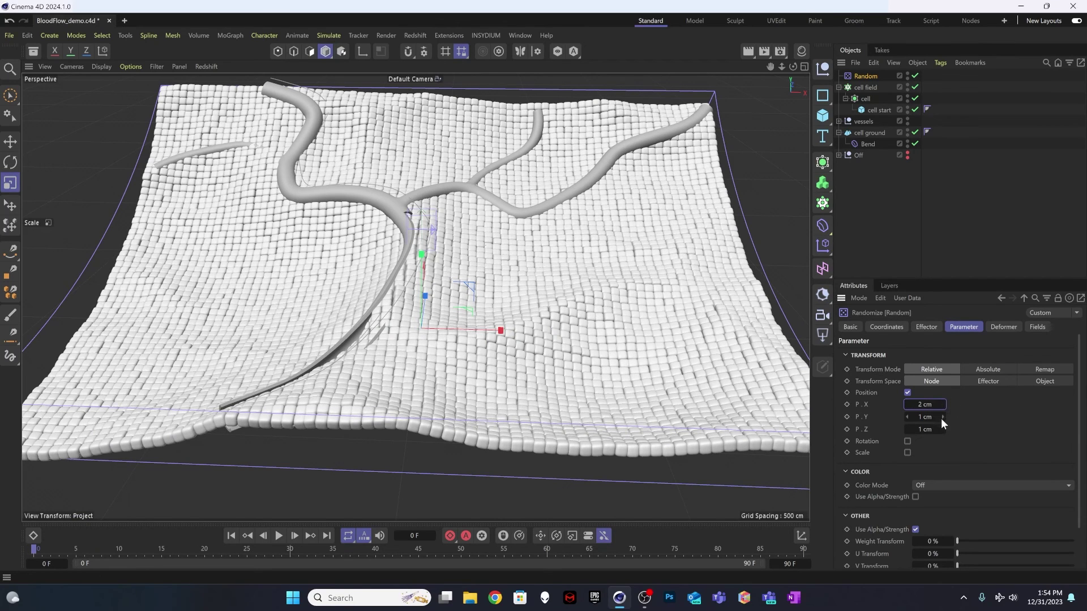
{"action": "left_click", "coordinate": [943, 429]}
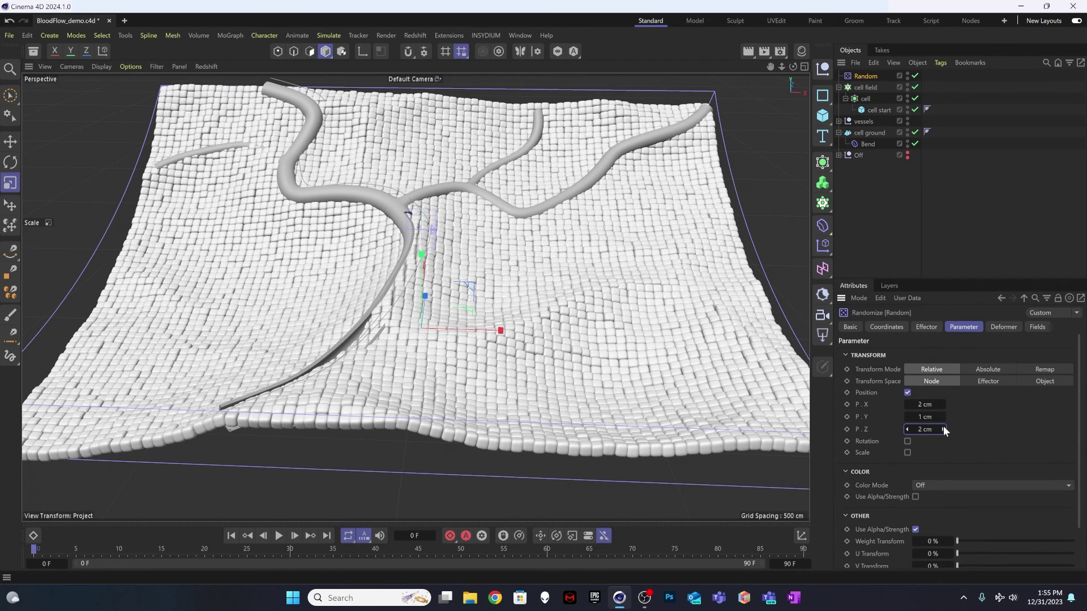
{"action": "scroll", "coordinate": [545, 331], "scroll_direction": "up", "scroll_amount": 2}
{"action": "scroll", "coordinate": [542, 260], "scroll_direction": "up", "scroll_amount": 4}
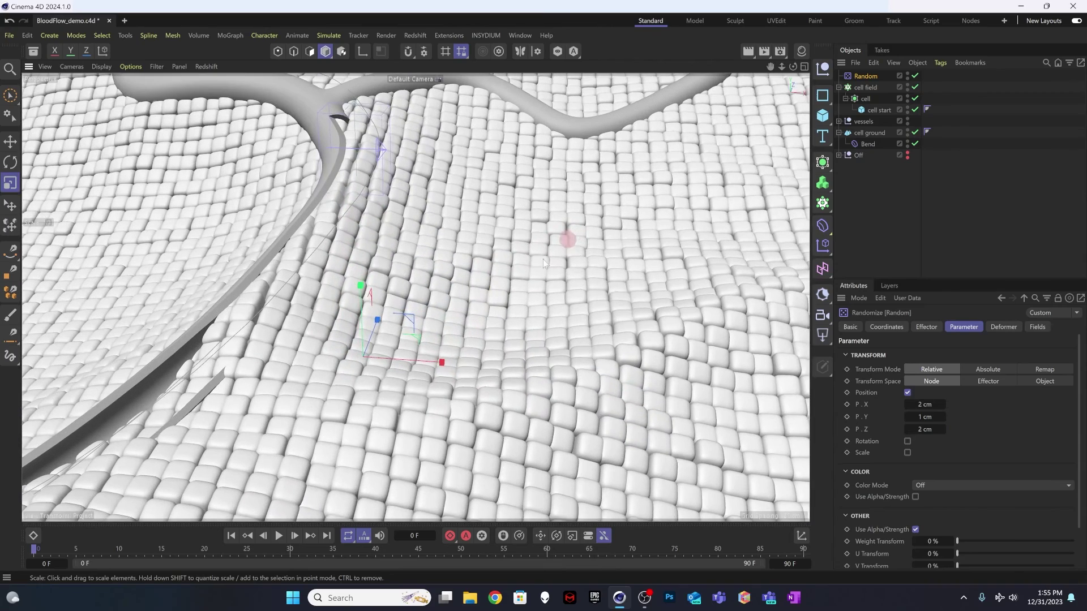
Set the Random effector's X and Z position variation to 1.5 cm each
{"action": "left_click", "coordinate": [915, 406]}
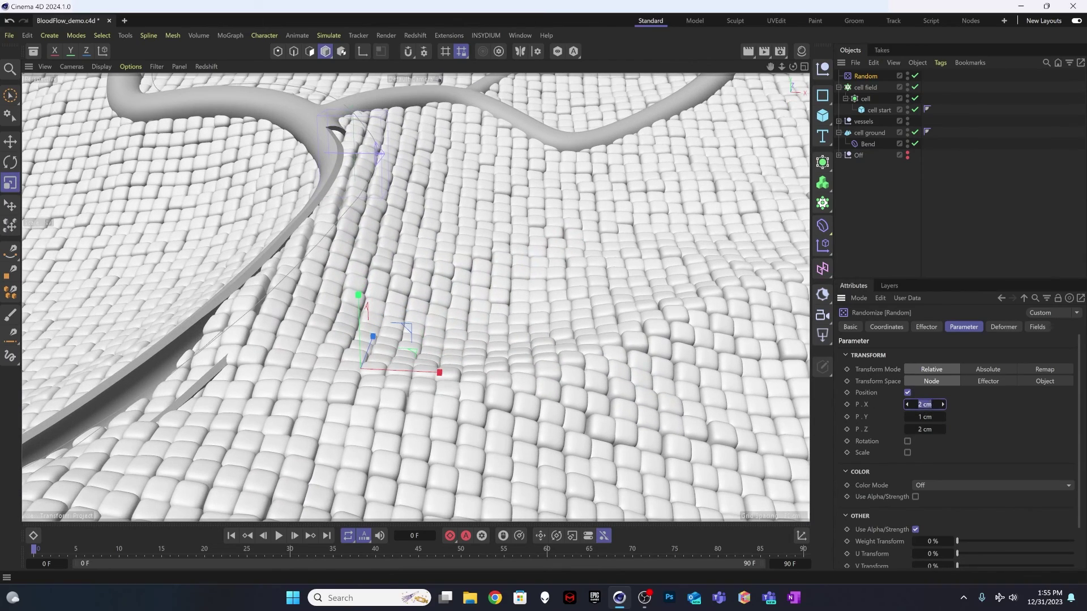
{"action": "type", "text": "1.5"}
{"action": "key", "text": "Tab"}
{"action": "key", "text": "Tab"}
{"action": "type", "text": "1.5"}
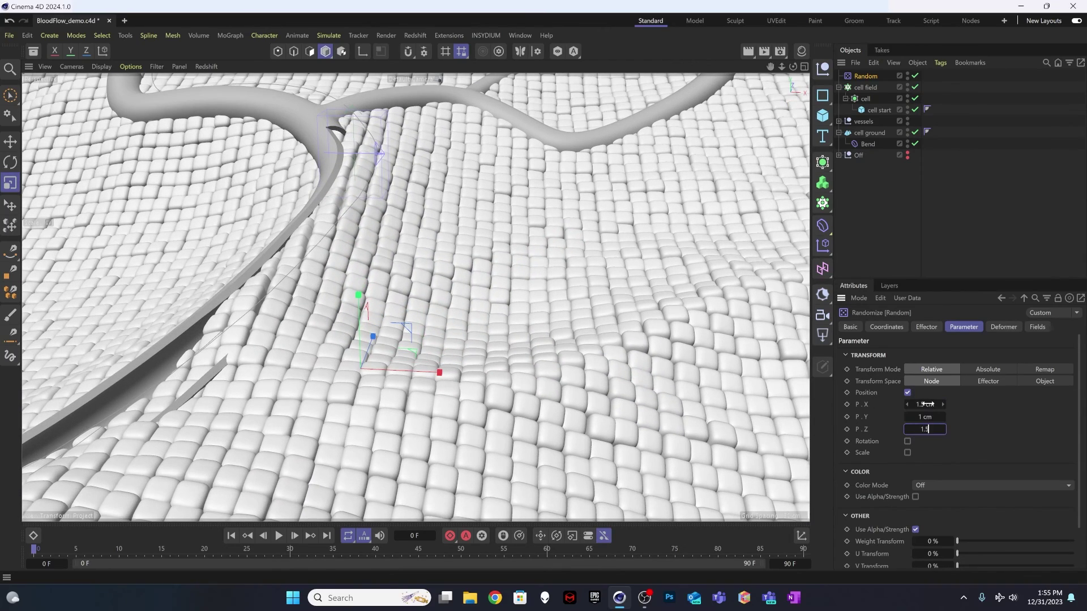
{"action": "key", "text": "Return"}
Try a Y position variation of 2 cm on the Random effector and return it to 1 cm
{"action": "left_click", "coordinate": [931, 417]}
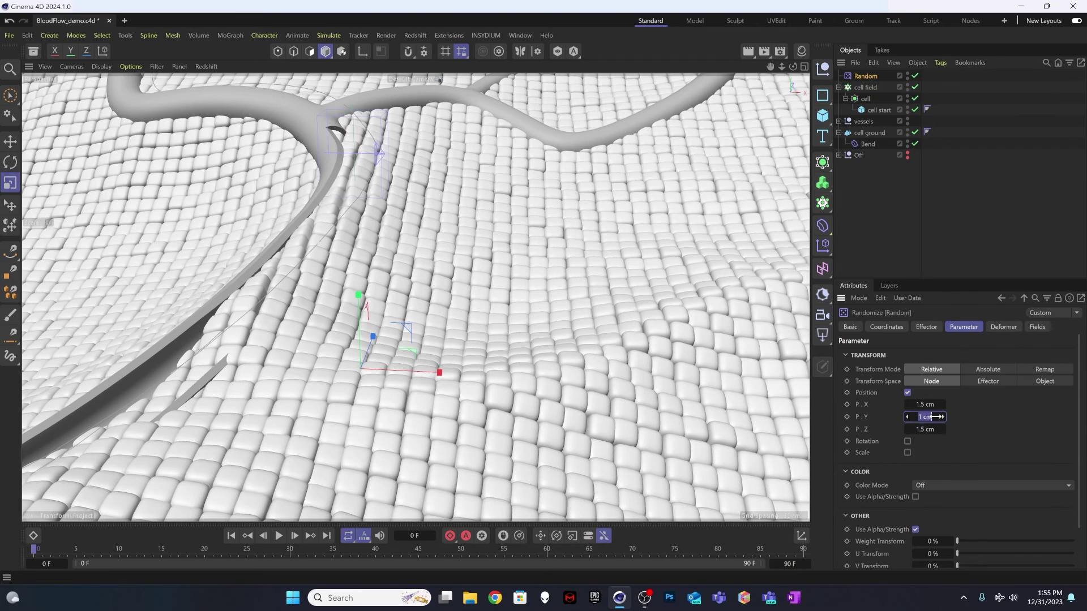
{"action": "type", "text": "2"}
{"action": "key", "text": "Tab"}
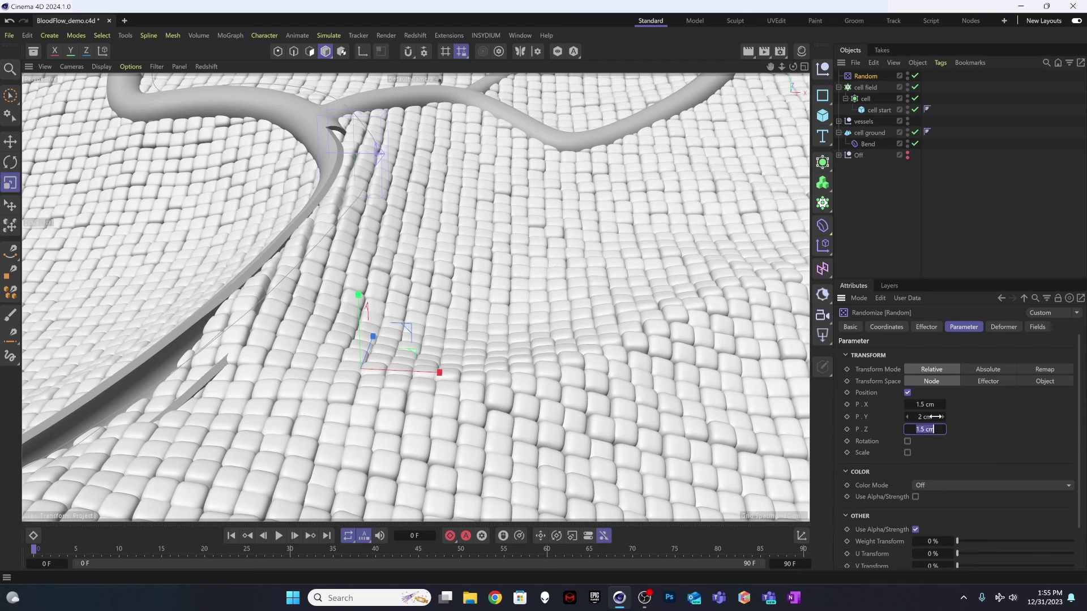
{"action": "left_click", "coordinate": [935, 417]}
{"action": "type", "text": "1"}
{"action": "key", "text": "Tab"}
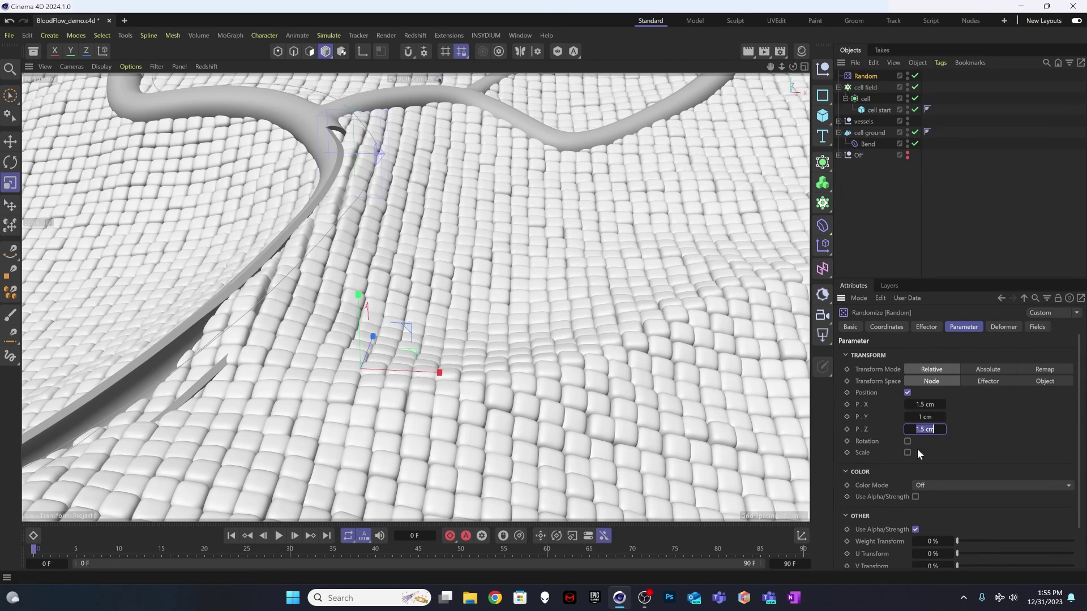
Enable rotation in the Random effector and set its H, P and B variation to 2° each
{"action": "left_click", "coordinate": [908, 442]}
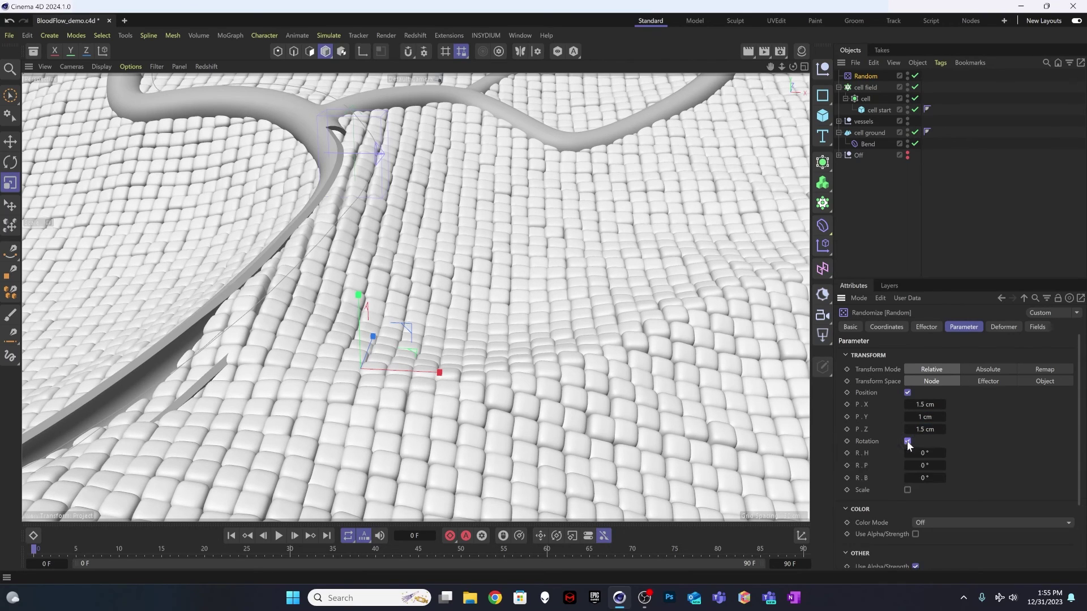
{"action": "left_click", "coordinate": [942, 453]}
{"action": "left_click", "coordinate": [942, 453]}
{"action": "left_click_drag", "start_coordinate": [931, 453], "coordinate": [931, 451]}
{"action": "type", "text": "2"}
{"action": "key", "text": "Tab"}
{"action": "type", "text": "2"}
{"action": "key", "text": "Tab"}
{"action": "type", "text": "2"}
{"action": "key", "text": "Return"}
Set the Random effector's B rotation variation to -12° and check the cell field around the cut vessel
{"action": "left_click_drag", "start_coordinate": [924, 465], "coordinate": [918, 477]}
{"action": "key", "text": "ctrl+z"}
{"action": "double_click", "coordinate": [926, 479]}
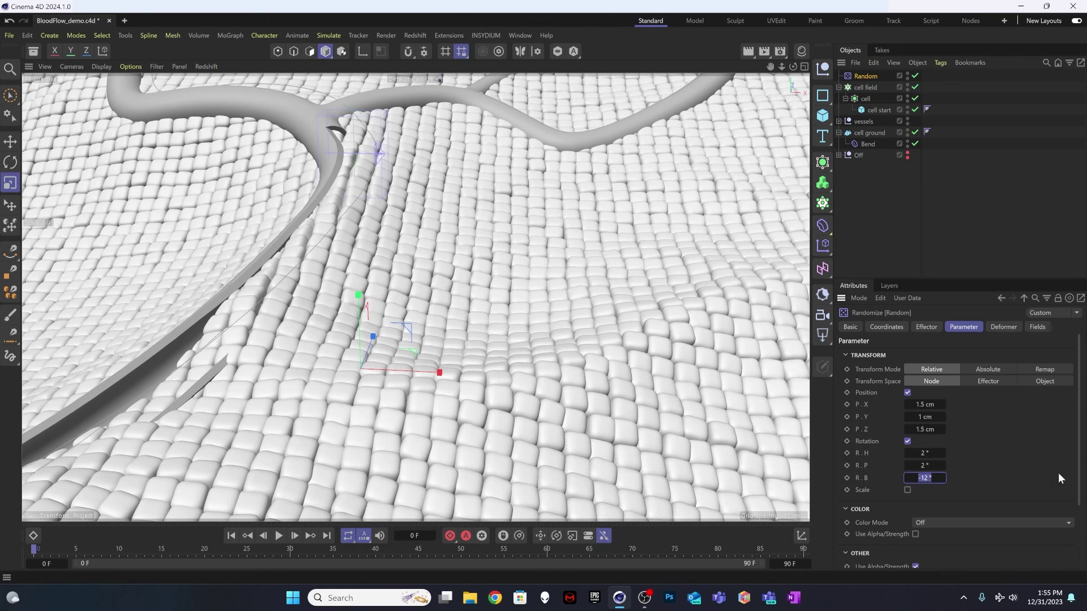
{"action": "key", "text": "shift+Tab"}
{"action": "right_click_drag", "start_coordinate": [407, 287], "coordinate": [335, 296], "text": "alt"}
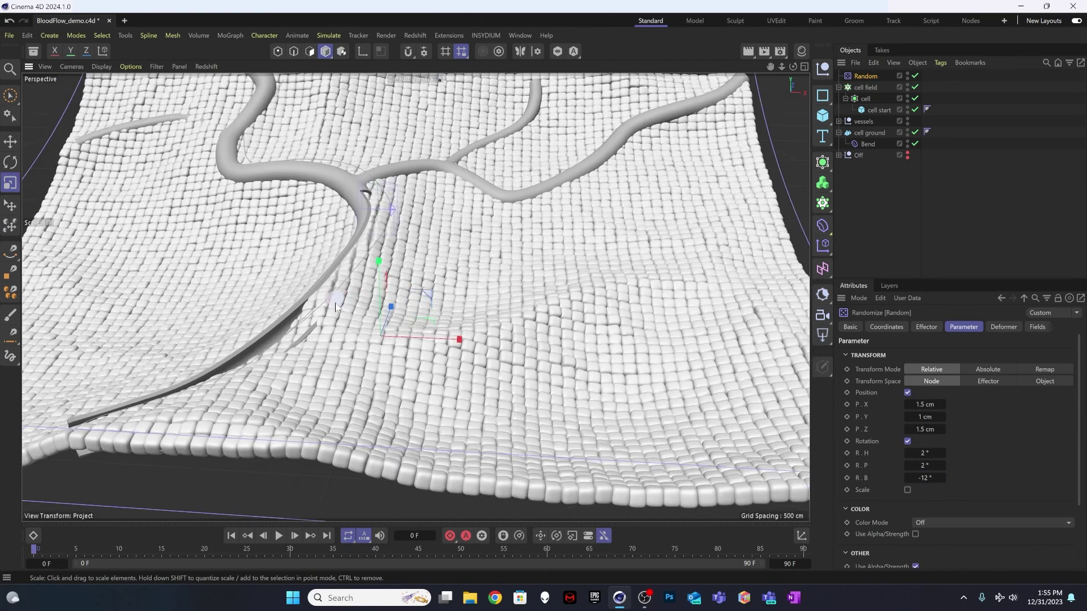
{"action": "left_click_drag", "start_coordinate": [335, 297], "coordinate": [391, 363], "text": "alt"}
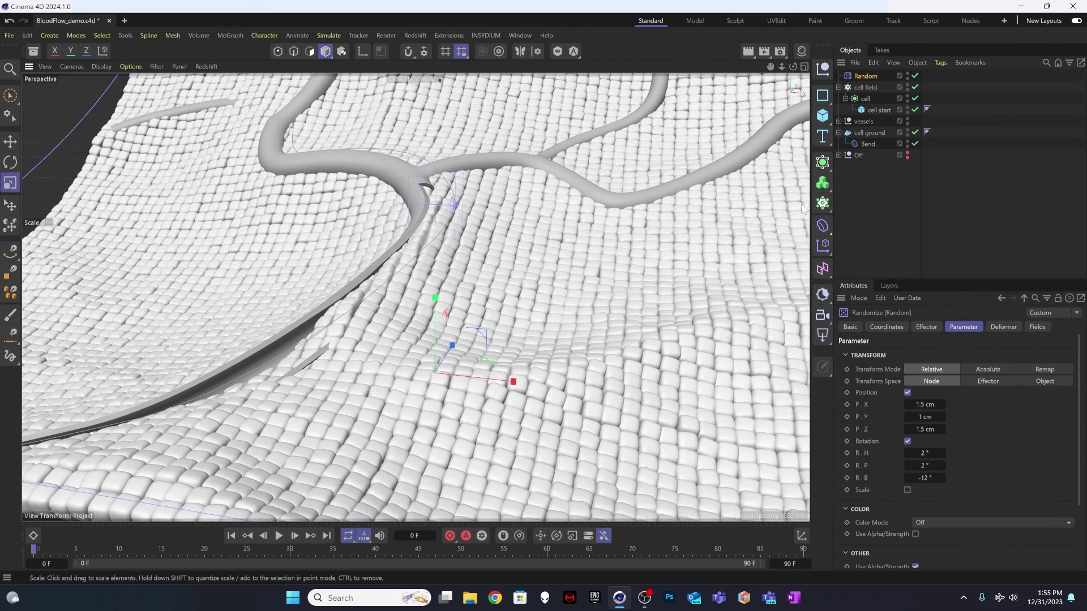
Raise the vessels group so the blood vessels sit higher above the cell field
{"action": "left_click", "coordinate": [861, 205]}
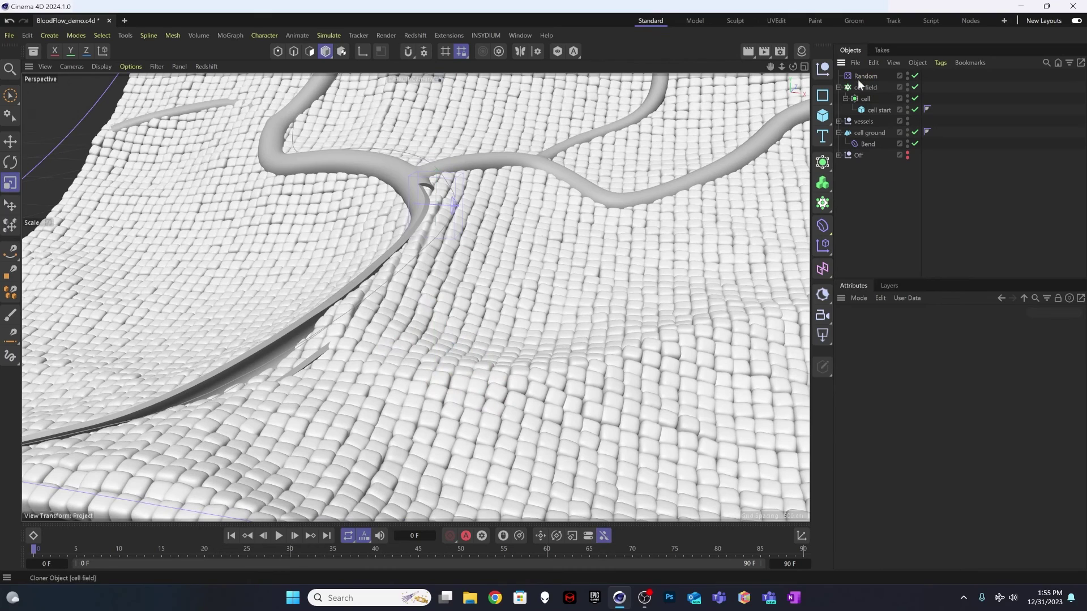
{"action": "left_click", "coordinate": [860, 122]}
{"action": "key", "text": "e"}
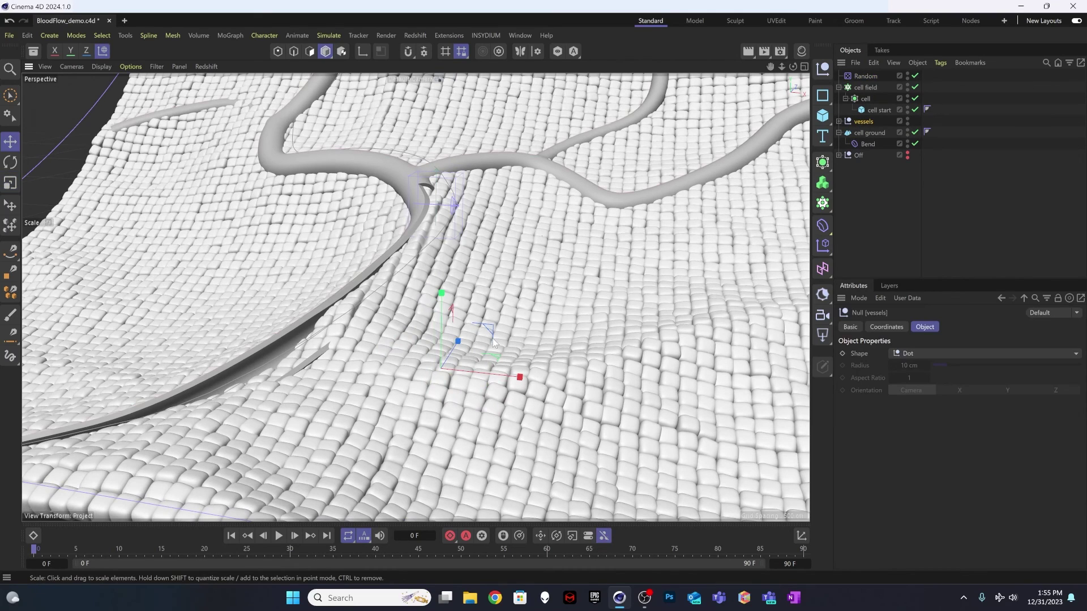
{"action": "left_click_drag", "start_coordinate": [442, 302], "coordinate": [437, 283]}
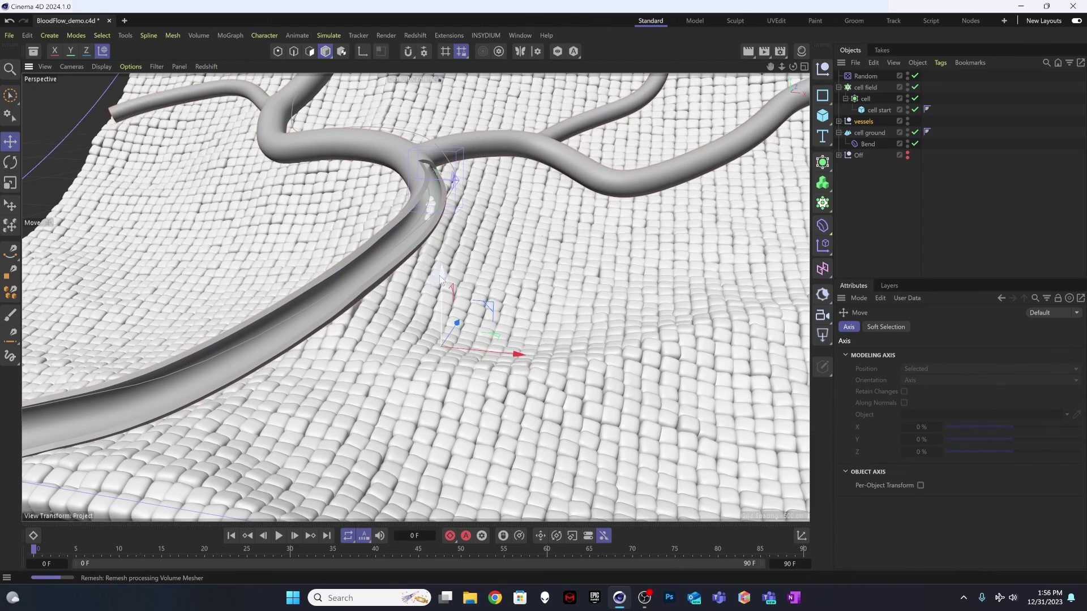
{"action": "left_click_drag", "start_coordinate": [462, 235], "coordinate": [300, 223], "text": "alt"}
{"action": "left_click_drag", "start_coordinate": [520, 342], "coordinate": [566, 343]}
{"action": "scroll", "coordinate": [381, 413], "scroll_direction": "down", "scroll_amount": 3}
{"action": "left_click", "coordinate": [381, 413]}
{"action": "left_click_drag", "start_coordinate": [381, 413], "coordinate": [229, 363], "text": "alt"}
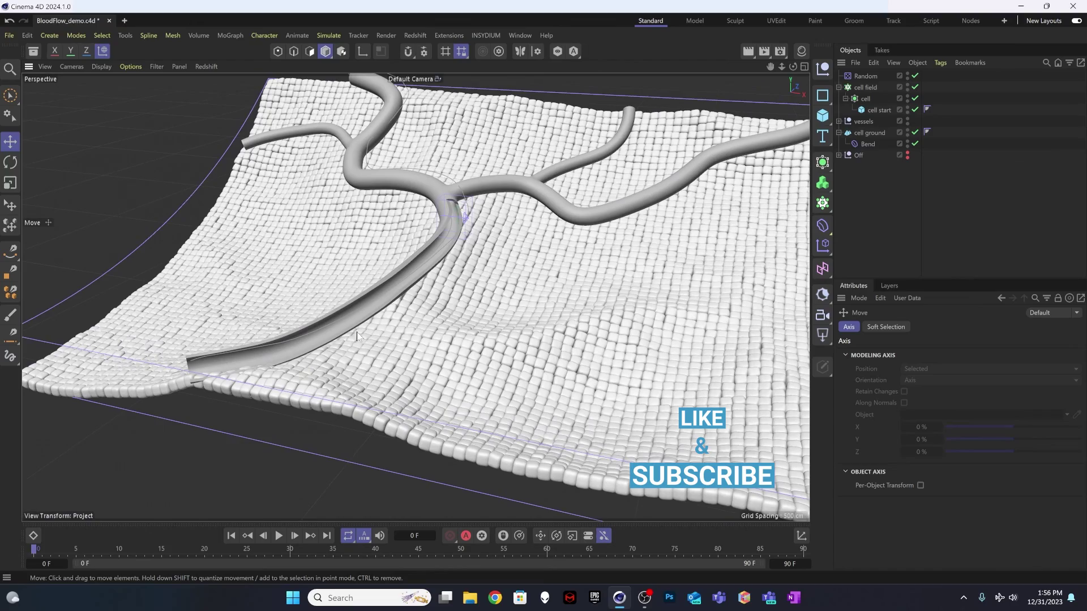
Set the Banking of the Spline Wrap under the cut vessel's cutaway object to -35° to turn the vessel opening
{"action": "left_click_drag", "start_coordinate": [358, 336], "coordinate": [371, 320], "text": "alt"}
{"action": "scroll", "coordinate": [405, 270], "scroll_direction": "up", "scroll_amount": 5}
{"action": "left_click", "coordinate": [503, 237]}
{"action": "left_click_drag", "start_coordinate": [493, 244], "coordinate": [385, 229], "text": "alt"}
{"action": "left_click_drag", "start_coordinate": [410, 189], "coordinate": [399, 199], "text": "alt"}
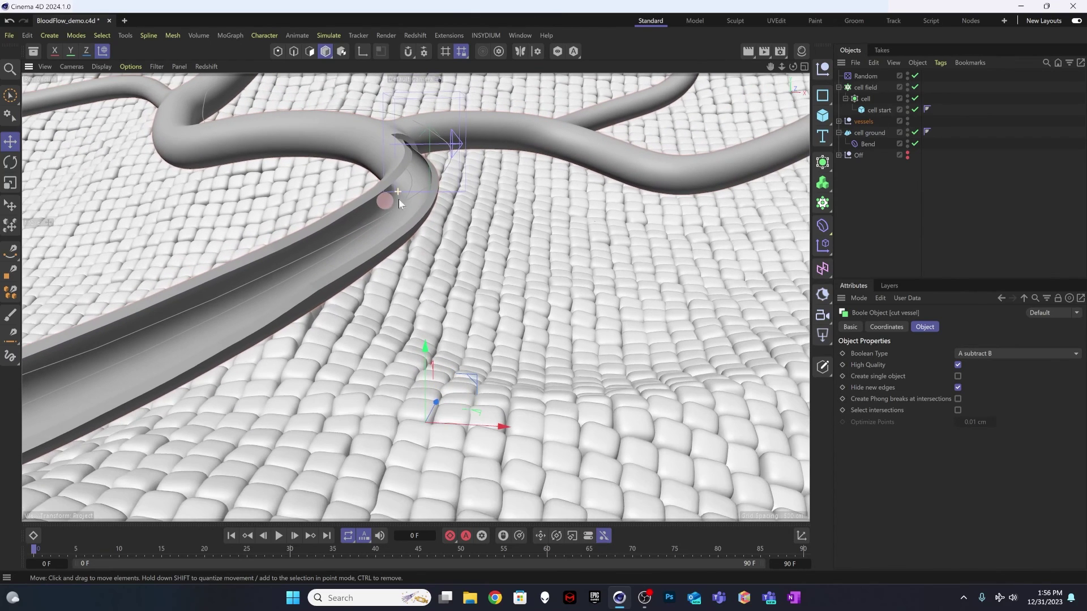
{"action": "left_click", "coordinate": [839, 121]}
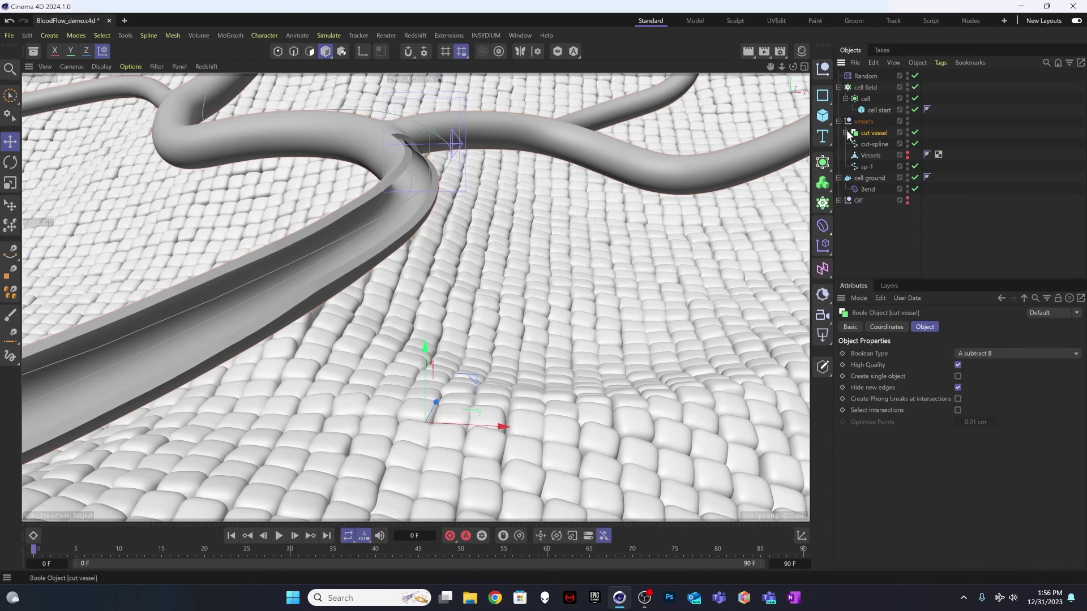
{"action": "left_click", "coordinate": [846, 133]}
{"action": "left_click", "coordinate": [889, 166]}
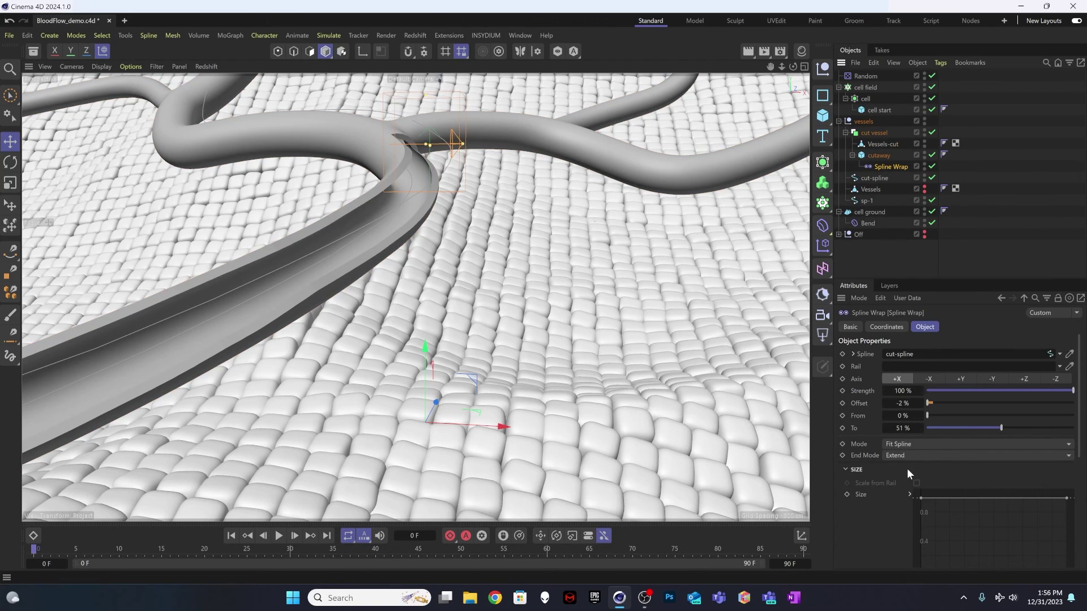
{"action": "left_click", "coordinate": [852, 472]}
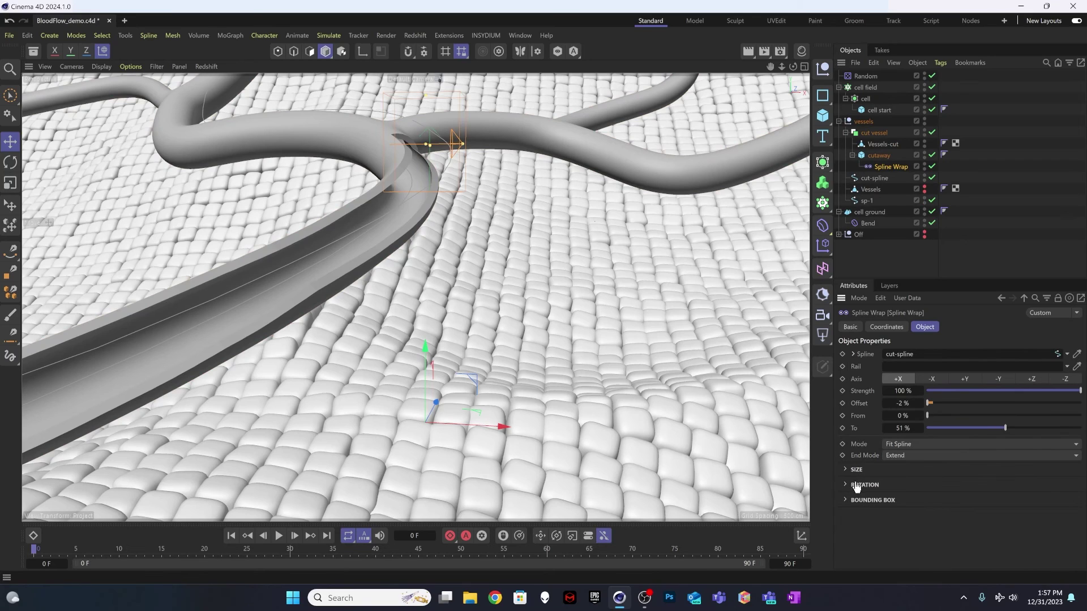
{"action": "left_click", "coordinate": [858, 485]}
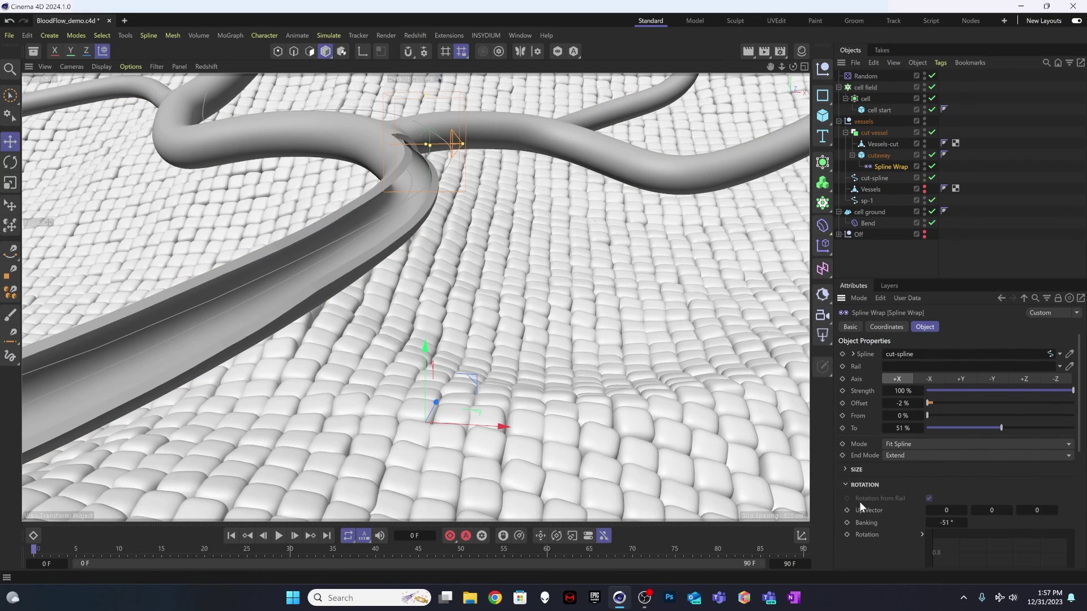
{"action": "left_click", "coordinate": [964, 522]}
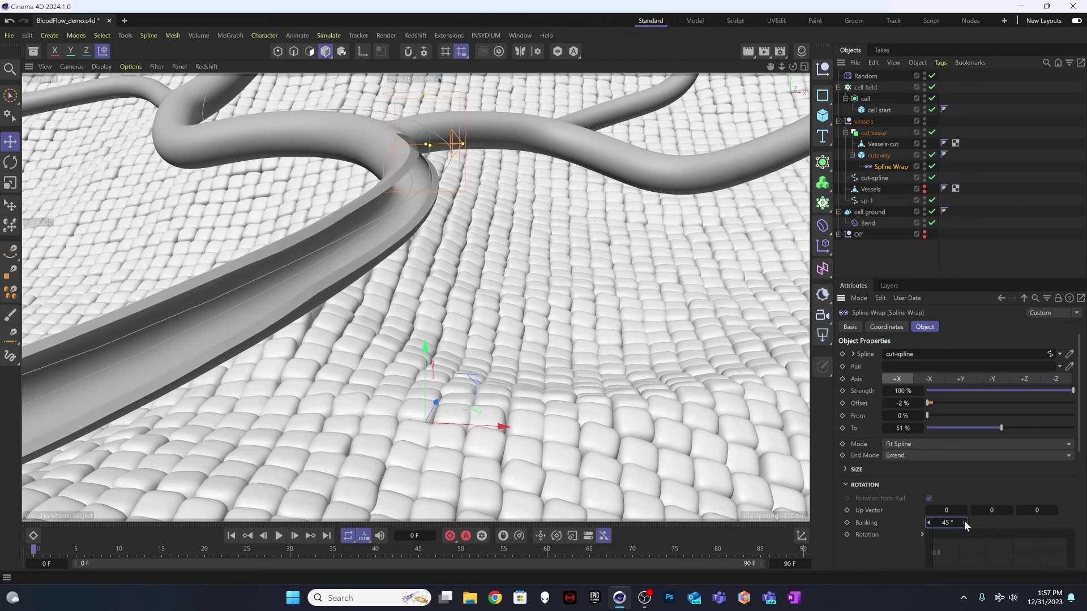
{"action": "left_click", "coordinate": [963, 522]}
{"action": "left_click", "coordinate": [964, 522]}
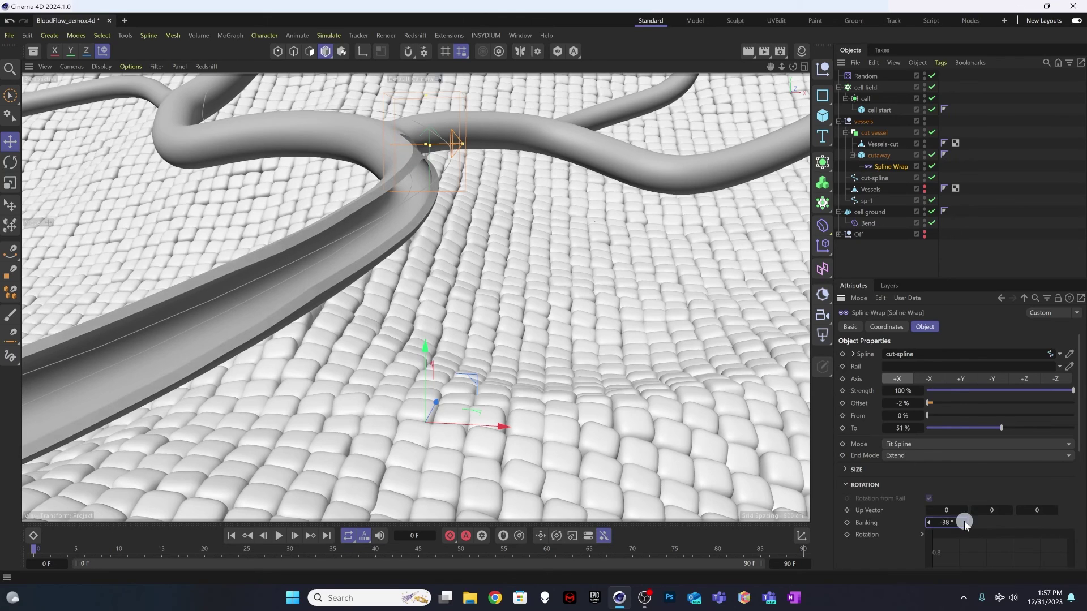
{"action": "left_click", "coordinate": [963, 522]}
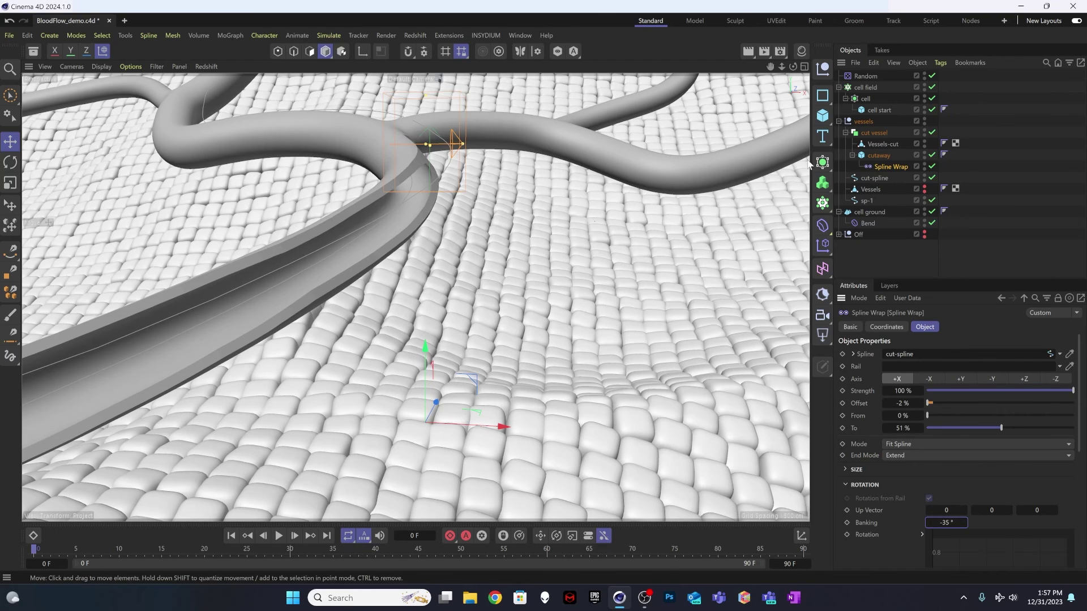
Add a Redshift camera framing the cut blood vessel and the cell field
{"action": "left_click_drag", "start_coordinate": [462, 209], "coordinate": [360, 237], "text": "alt"}
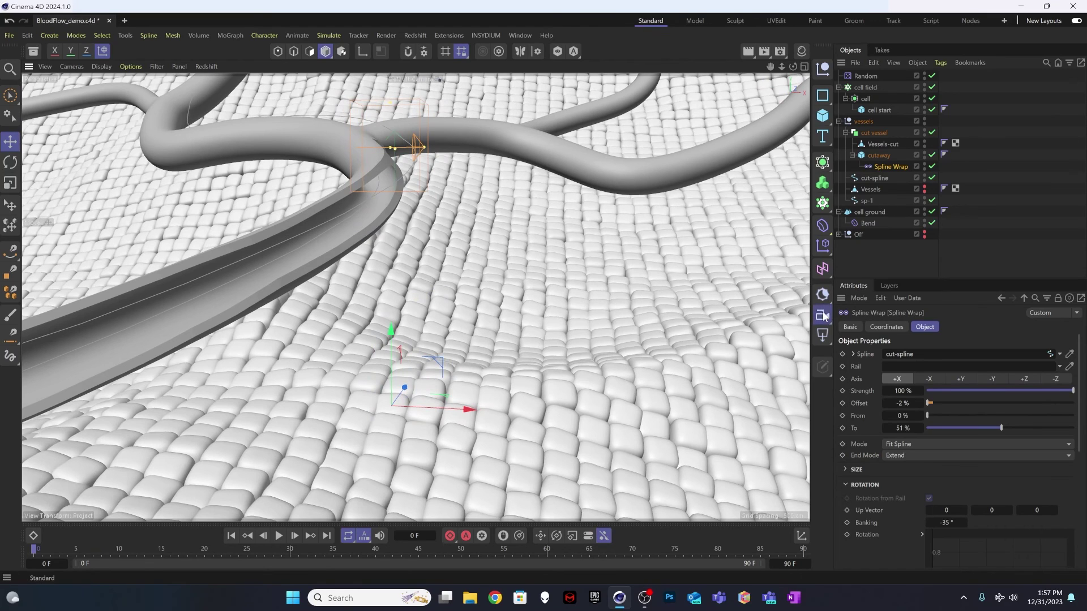
{"action": "left_click", "coordinate": [823, 315]}
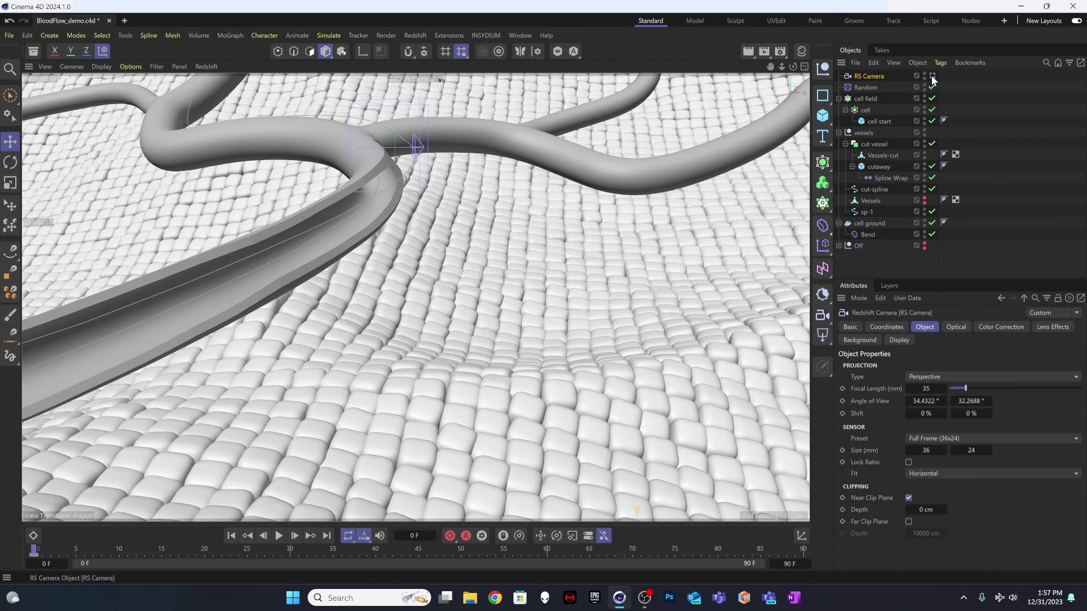
{"action": "scroll", "coordinate": [359, 302], "scroll_direction": "down", "scroll_amount": 6}
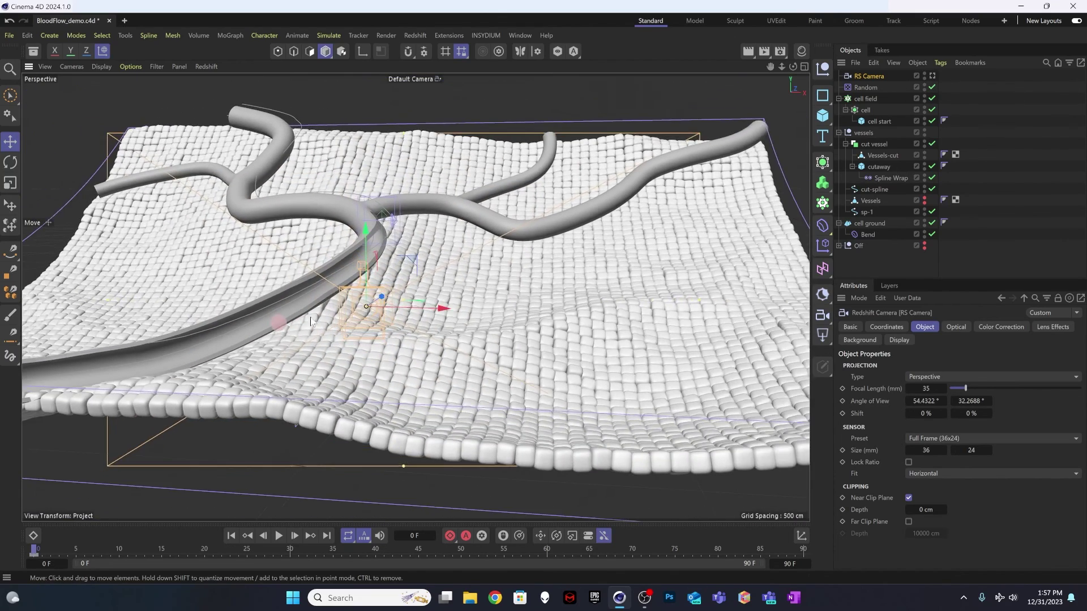
{"action": "left_click_drag", "start_coordinate": [359, 302], "coordinate": [430, 276], "text": "alt"}
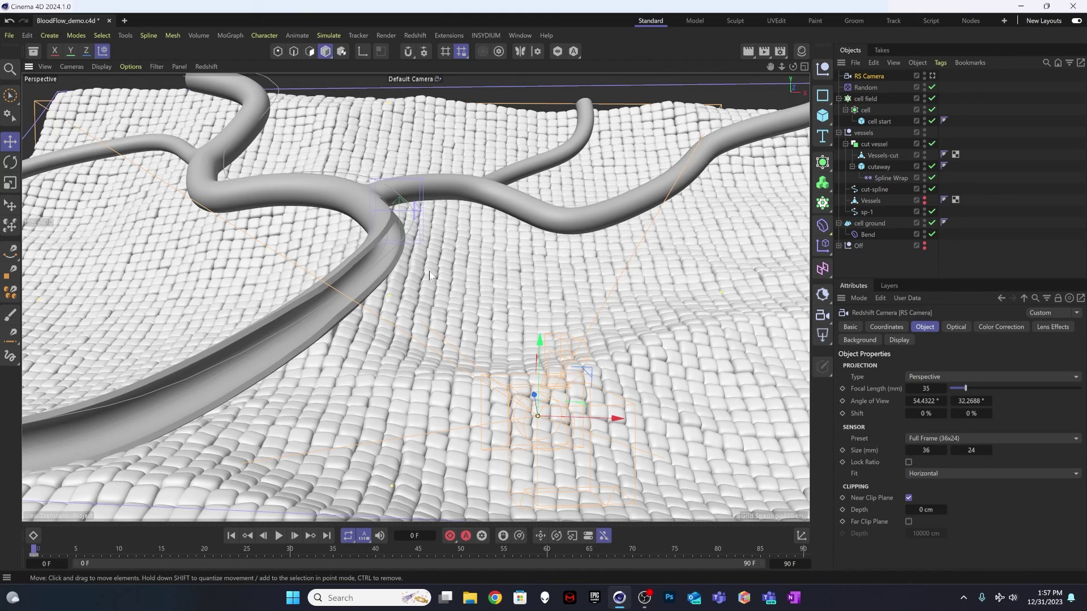
Add a cube and raise it above the cell field, shifting it along X beside the cut vessel's opening
{"action": "left_click", "coordinate": [823, 116]}
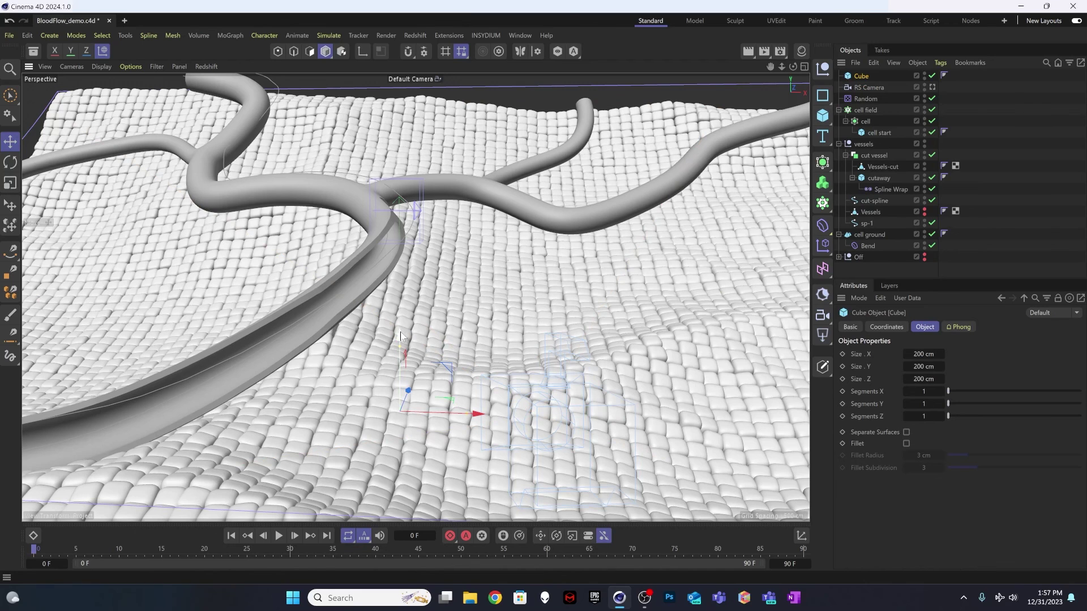
{"action": "left_click_drag", "start_coordinate": [400, 336], "coordinate": [423, 211]}
{"action": "left_click_drag", "start_coordinate": [423, 168], "coordinate": [423, 123]}
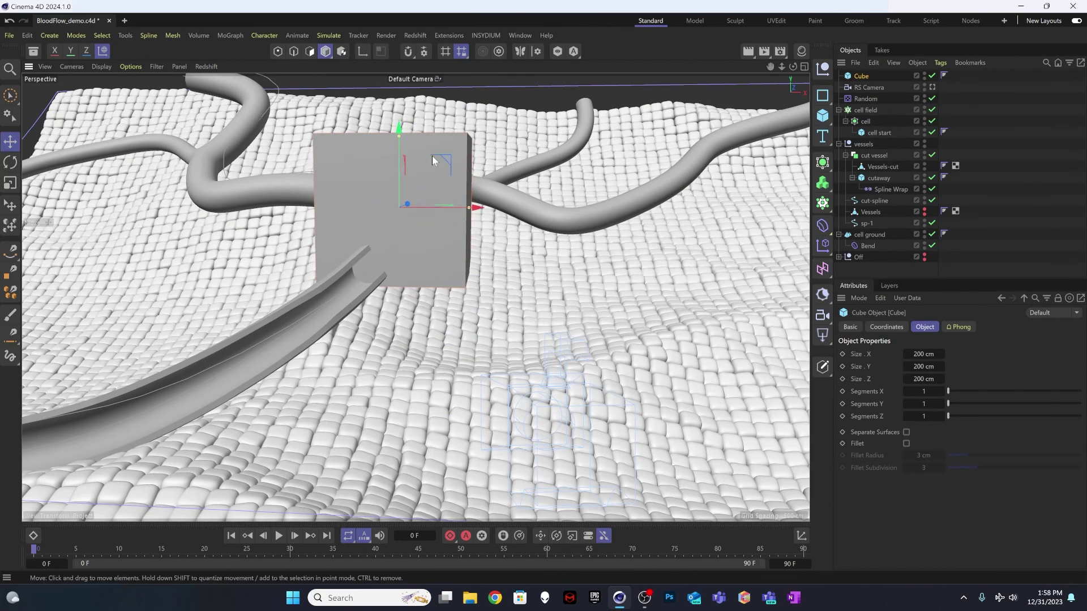
{"action": "left_click_drag", "start_coordinate": [473, 214], "coordinate": [531, 220]}
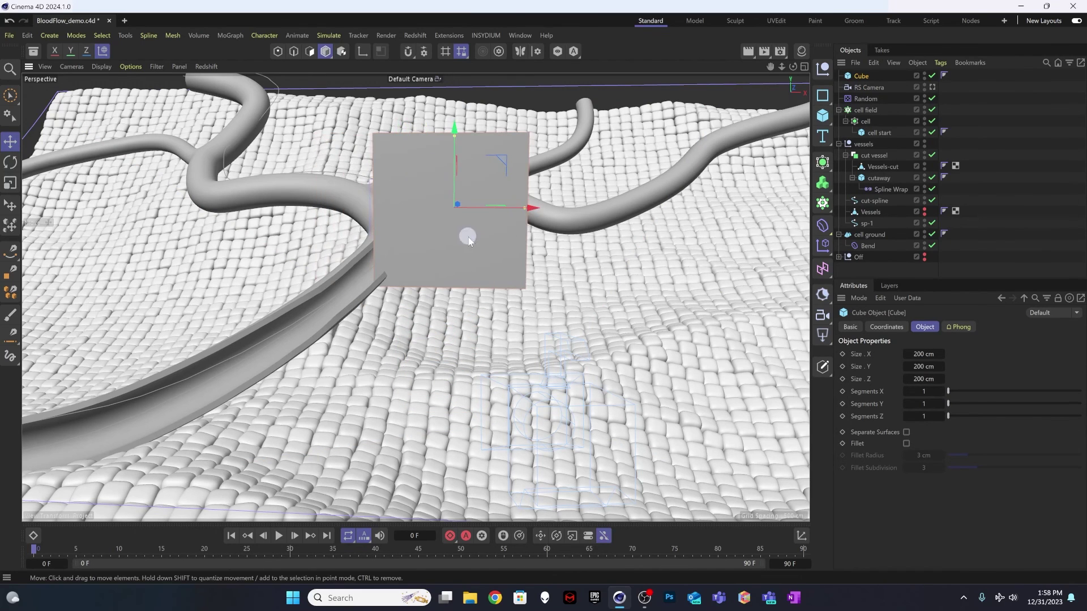
{"action": "left_click_drag", "start_coordinate": [468, 237], "coordinate": [469, 235], "text": "alt"}
{"action": "mouse_move", "coordinate": [502, 150]}
{"action": "left_mouse_down"}
{"action": "mouse_move", "coordinate": [476, 195]}
{"action": "mouse_move", "coordinate": [510, 156]}
{"action": "left_mouse_up"}
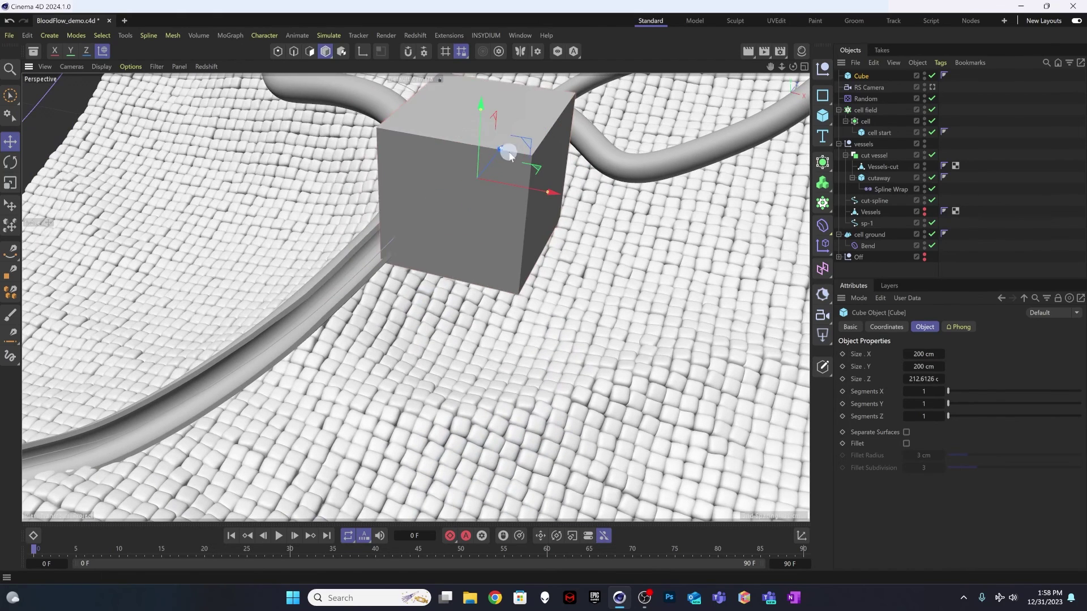
{"action": "key", "text": "ctrl+z"}
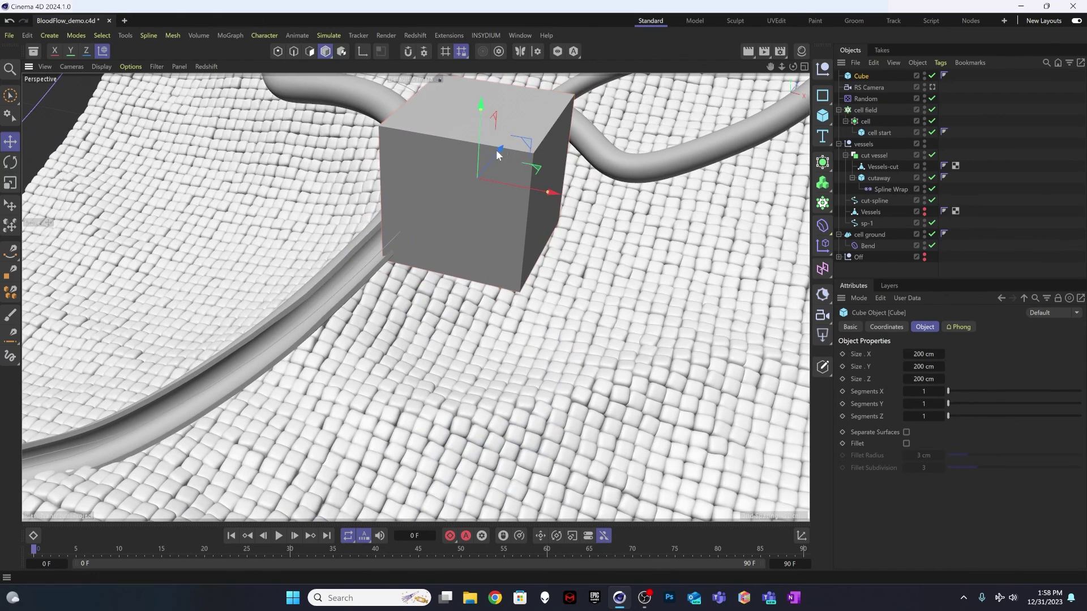
{"action": "left_click_drag", "start_coordinate": [498, 152], "coordinate": [433, 210]}
{"action": "key", "text": "ctrl+z"}
Move the cube forward beside the vessel opening and scale it down to a small, vertically flattened block
{"action": "left_click_drag", "start_coordinate": [540, 154], "coordinate": [451, 214]}
{"action": "left_click_drag", "start_coordinate": [413, 257], "coordinate": [437, 298], "text": "alt"}
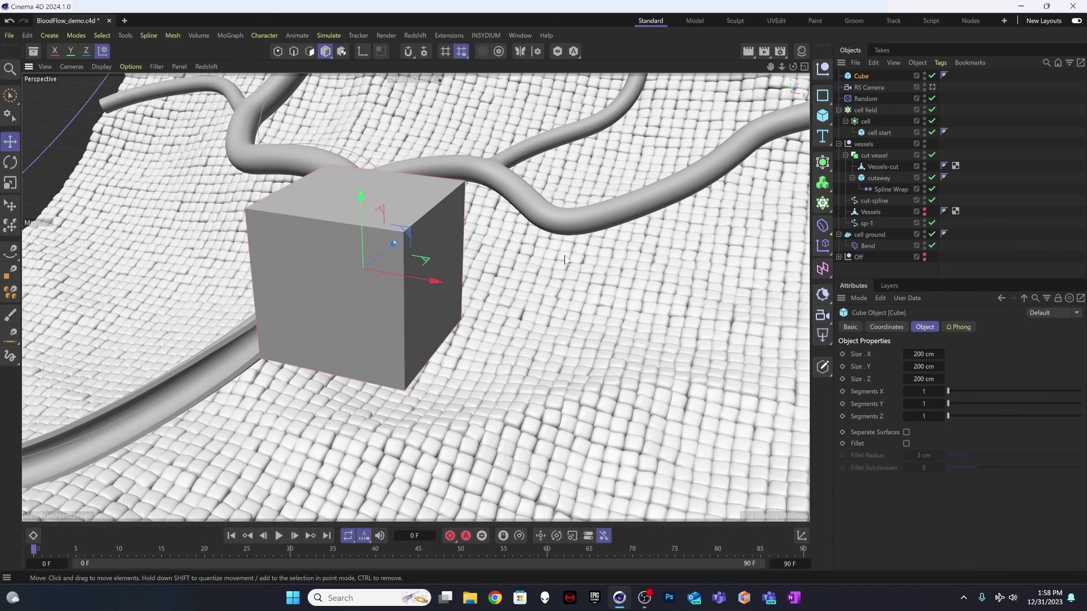
{"action": "key", "text": "t"}
{"action": "left_click_drag", "start_coordinate": [560, 261], "coordinate": [453, 318]}
{"action": "left_click_drag", "start_coordinate": [496, 261], "coordinate": [367, 306]}
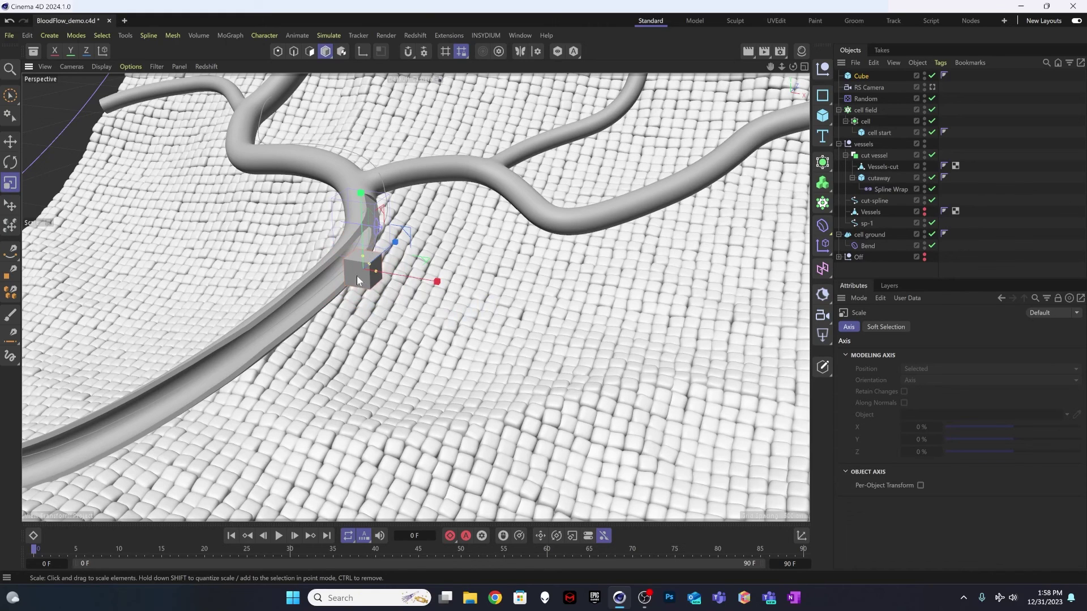
{"action": "key", "text": "s"}
{"action": "right_click_drag", "start_coordinate": [443, 263], "coordinate": [373, 280], "text": "alt"}
{"action": "left_click_drag", "start_coordinate": [395, 273], "coordinate": [410, 293], "text": "alt"}
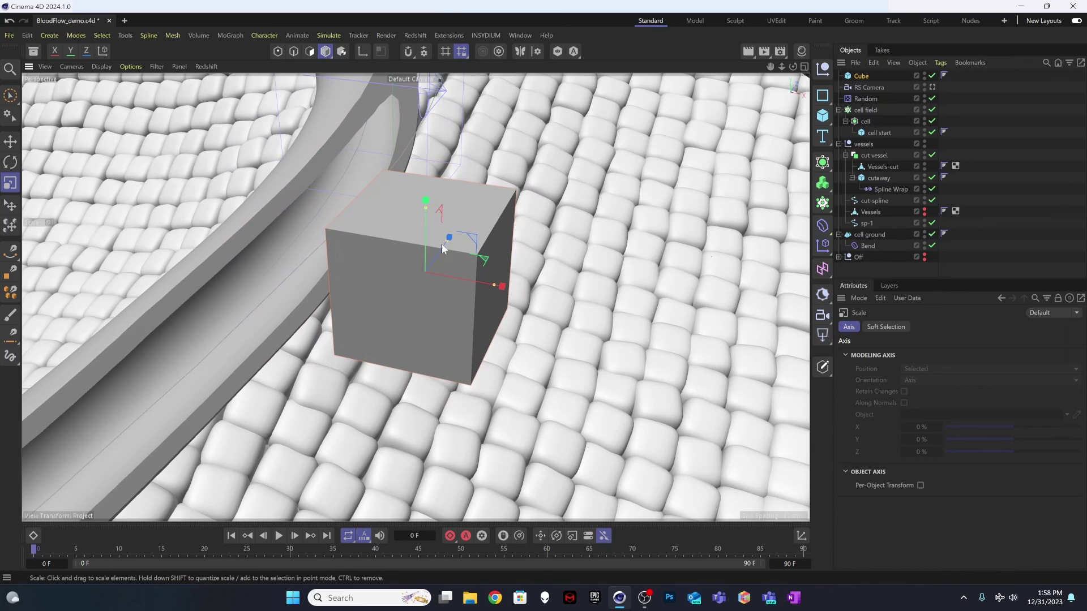
{"action": "left_click_drag", "start_coordinate": [430, 219], "coordinate": [425, 246]}
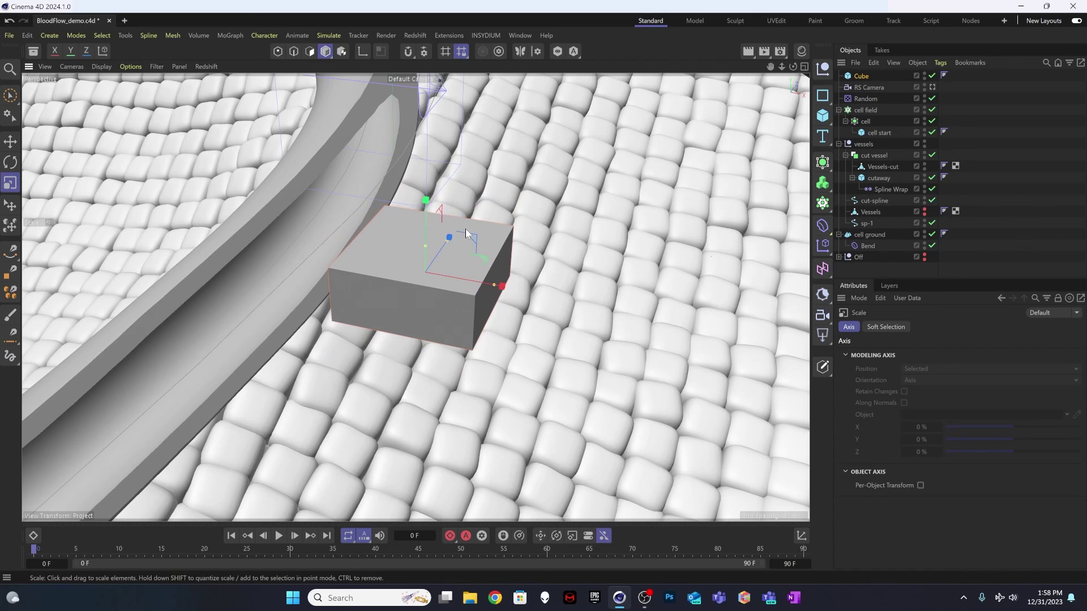
Make the cube editable and inset its top and bottom polygons by 8.75 cm
{"action": "key", "text": "c"}
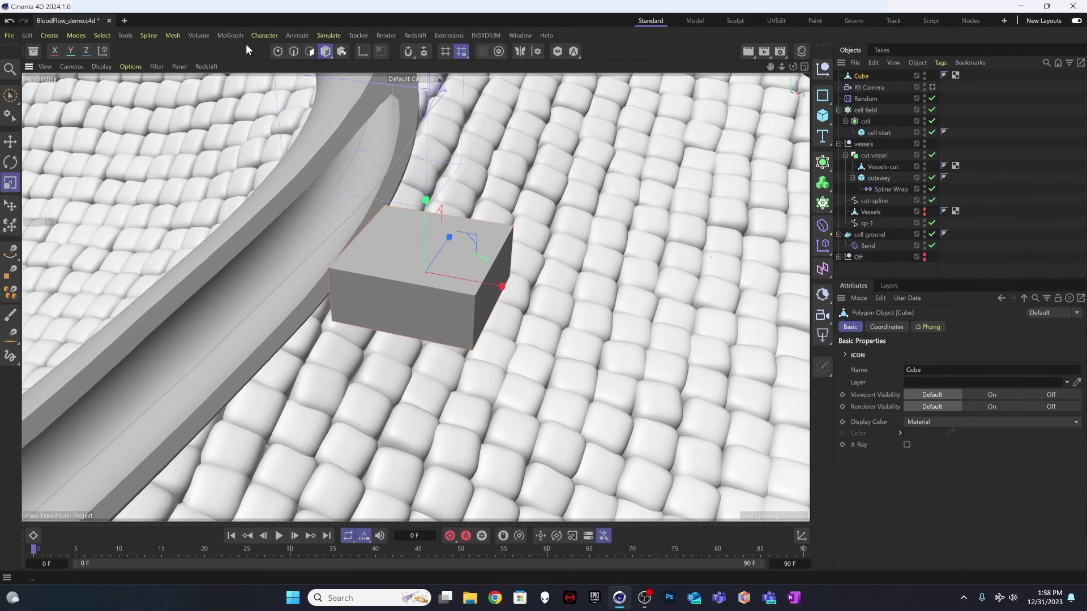
{"action": "left_click", "coordinate": [309, 51]}
{"action": "left_click", "coordinate": [409, 230]}
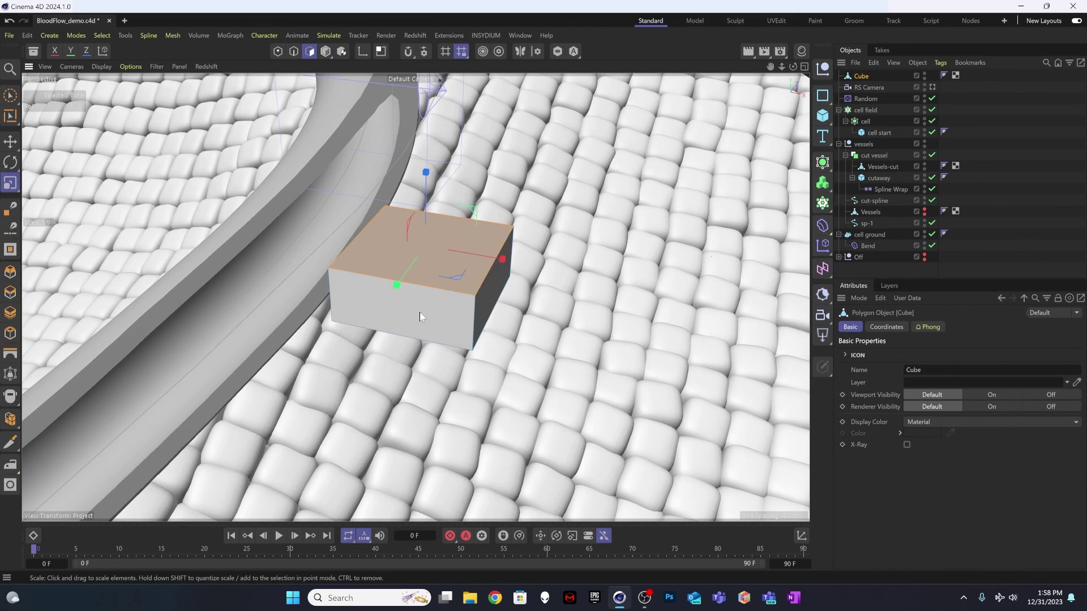
{"action": "left_click_drag", "start_coordinate": [419, 311], "coordinate": [422, 434], "text": "alt"}
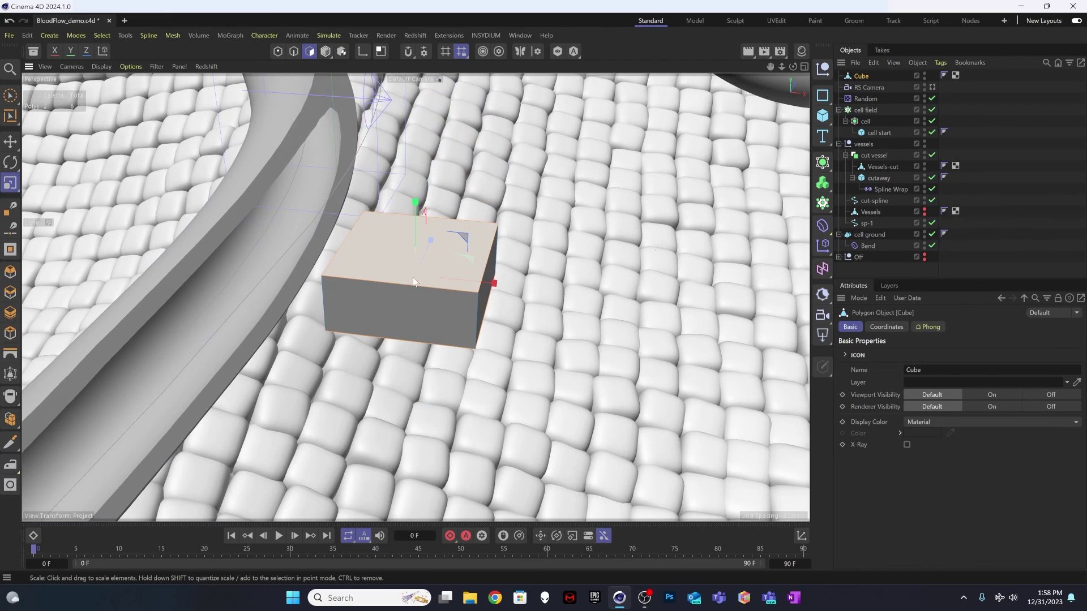
{"action": "key", "text": "i"}
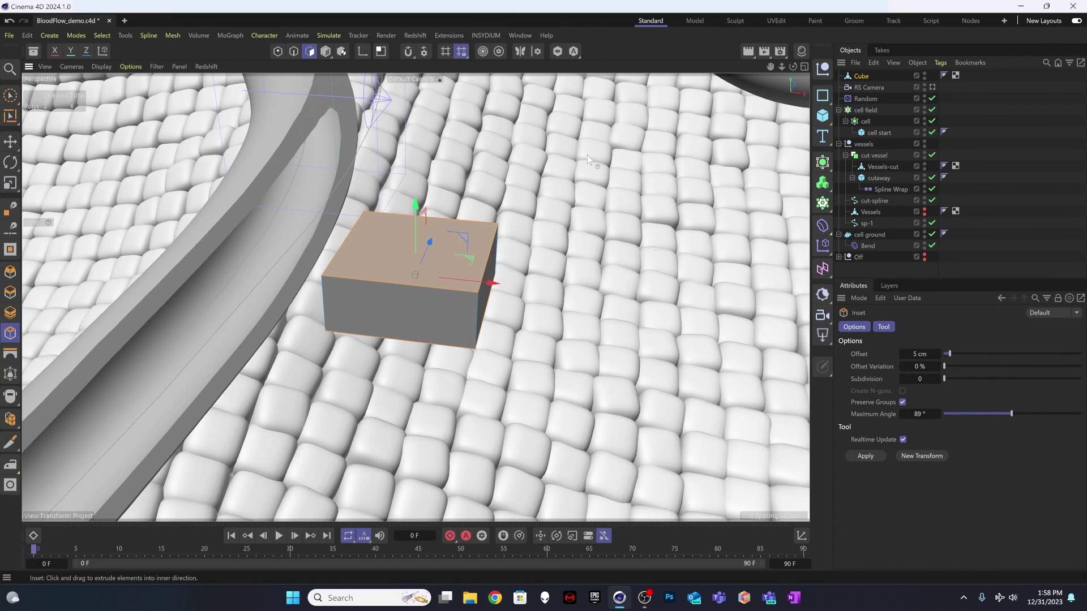
{"action": "left_click_drag", "start_coordinate": [535, 285], "coordinate": [695, 150]}
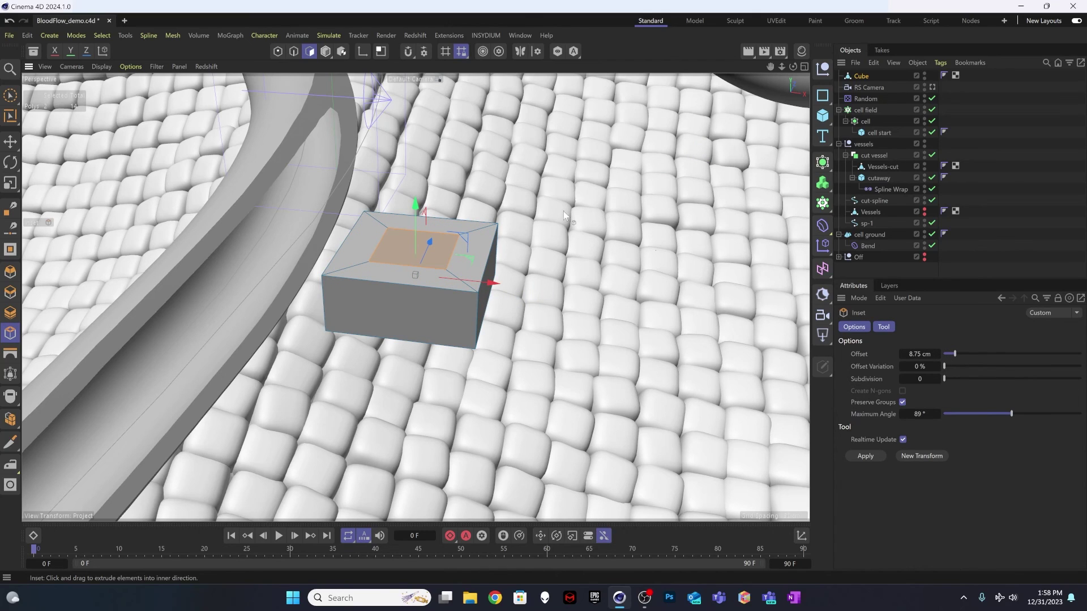
Extrude the inset top and bottom polygons inward with an offset of -5.7 cm to form the dimples
{"action": "key", "text": "d"}
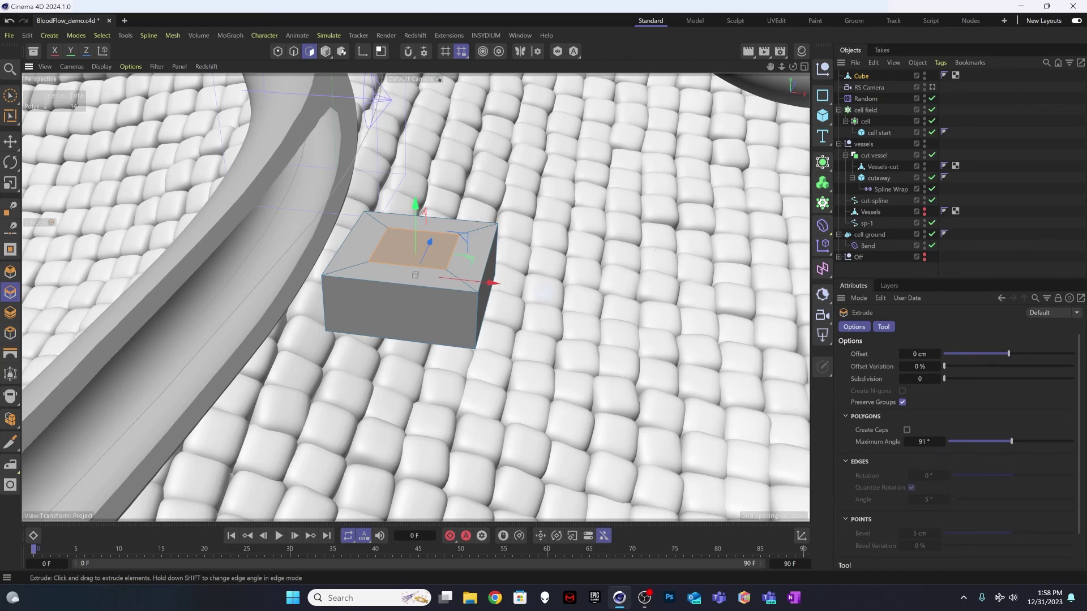
{"action": "left_click_drag", "start_coordinate": [640, 179], "coordinate": [510, 296]}
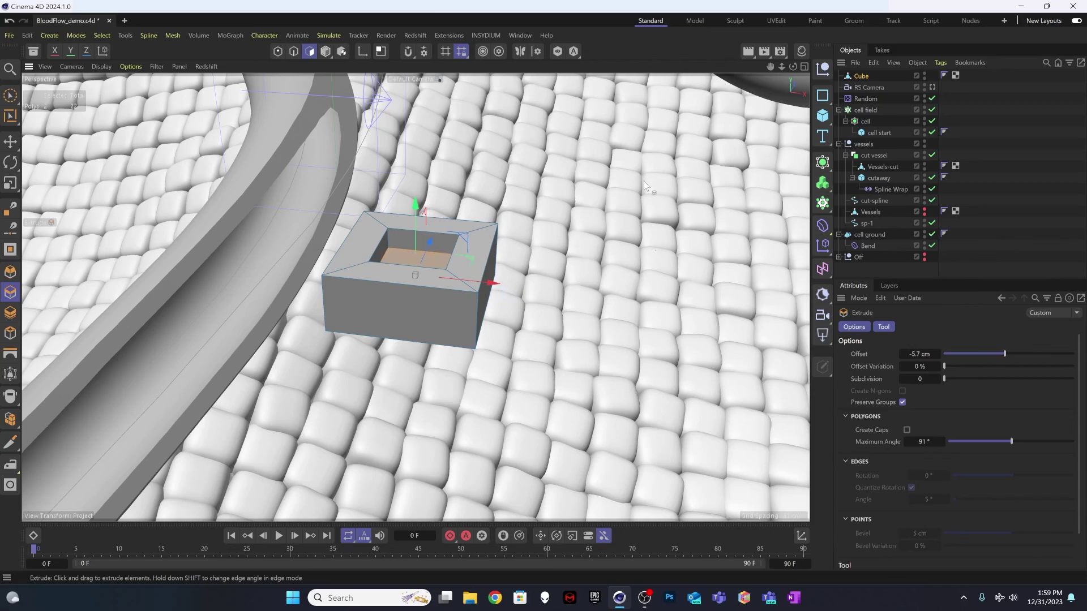
{"action": "mouse_move", "coordinate": [547, 182]}
{"action": "left_mouse_down", "text": "alt"}
{"action": "mouse_move", "coordinate": [549, 246]}
{"action": "mouse_move", "coordinate": [546, 182]}
{"action": "left_mouse_up", "text": "alt"}
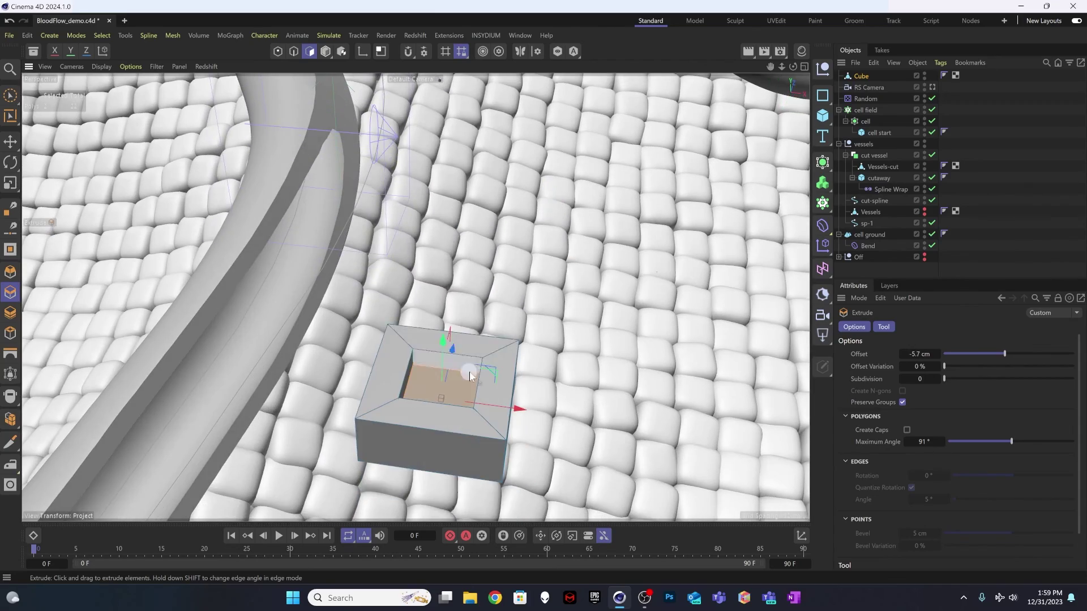
{"action": "left_click_drag", "start_coordinate": [469, 372], "coordinate": [444, 396], "text": "alt"}
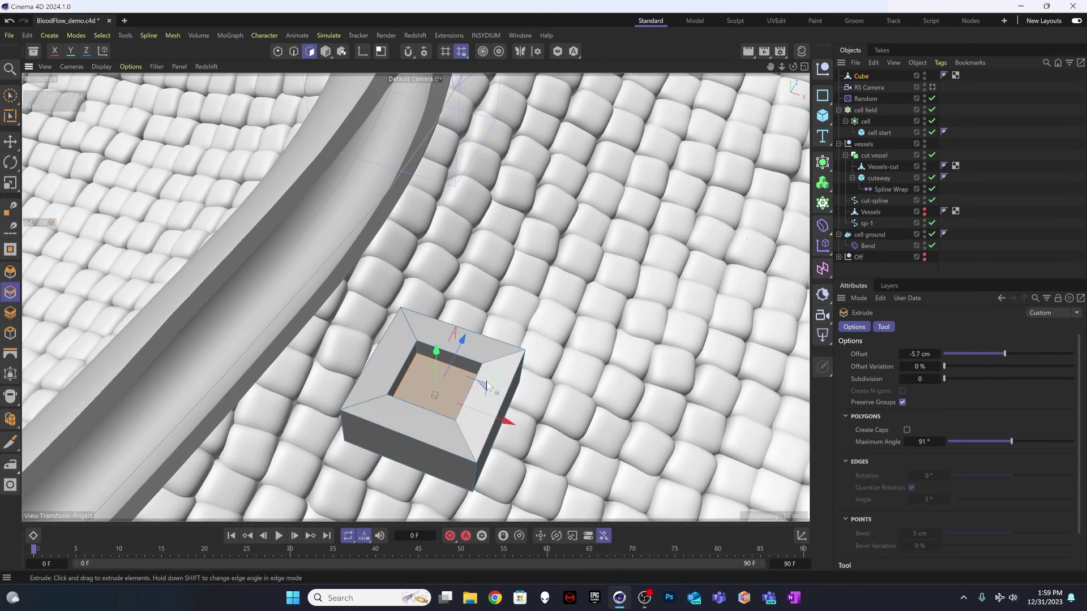
{"action": "middle_click_drag", "start_coordinate": [446, 389], "coordinate": [444, 329], "text": "alt"}
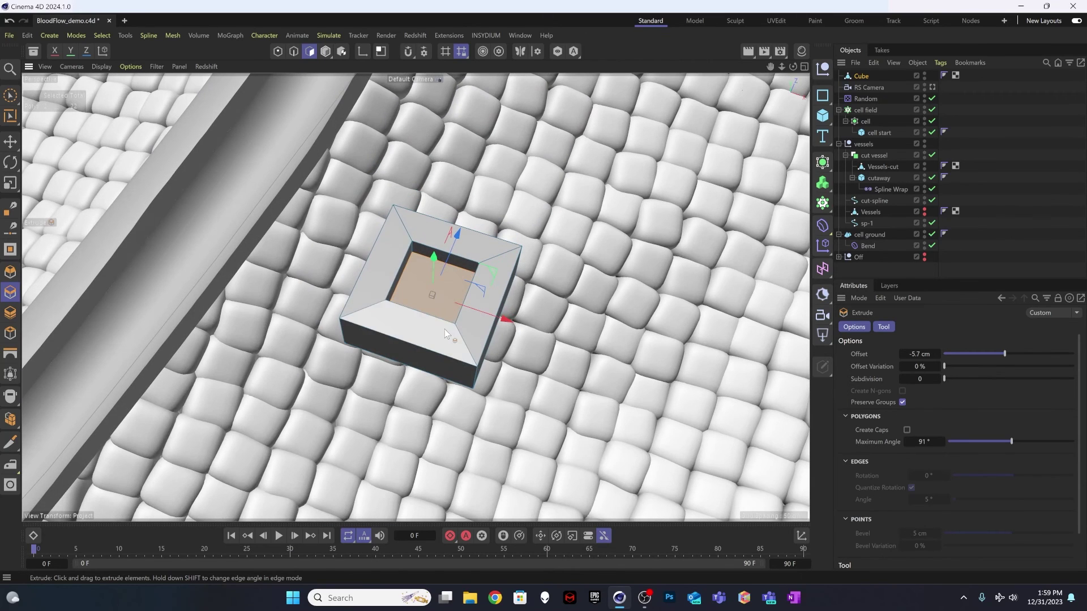
Place the dimpled cube under a Subdivision Surface to round it into a blood cell shape
{"action": "left_click", "coordinate": [11, 140]}
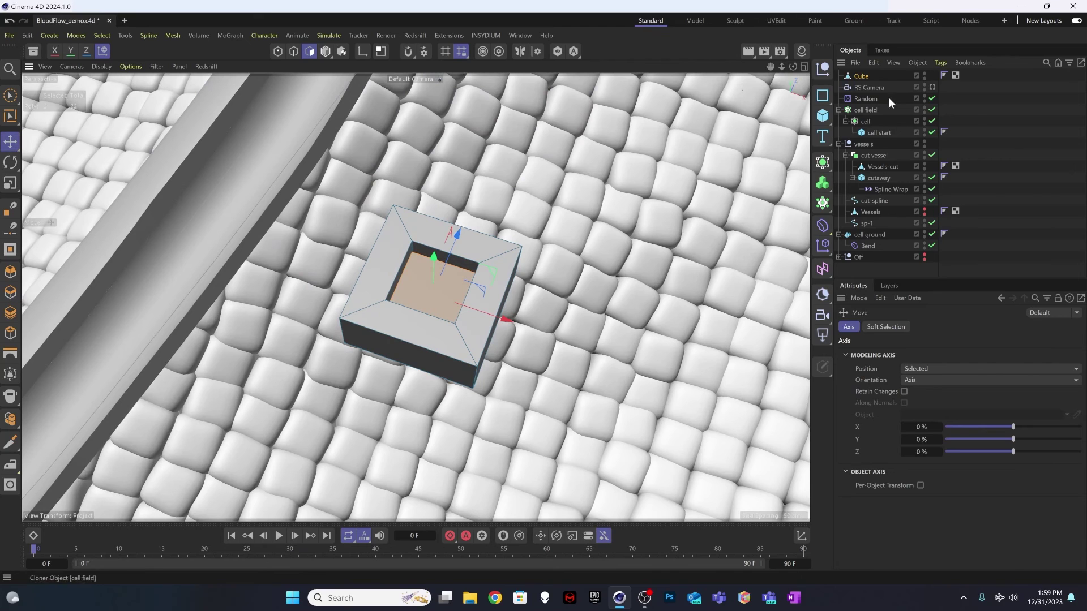
{"action": "left_click", "coordinate": [862, 77]}
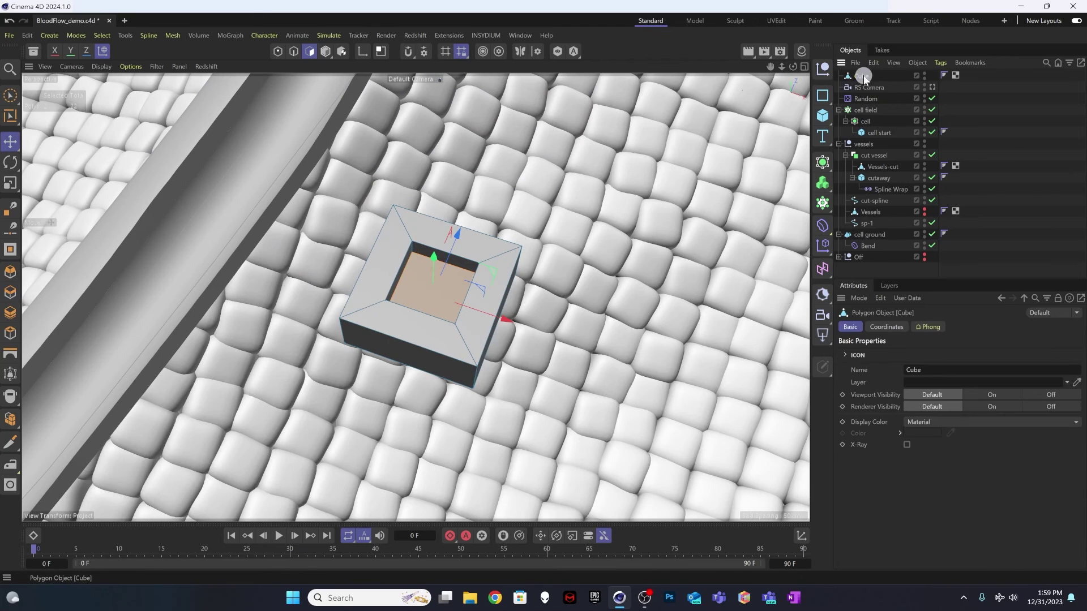
{"action": "left_click", "coordinate": [822, 162], "text": "alt"}
{"action": "left_click_drag", "start_coordinate": [441, 335], "coordinate": [458, 203], "text": "alt"}
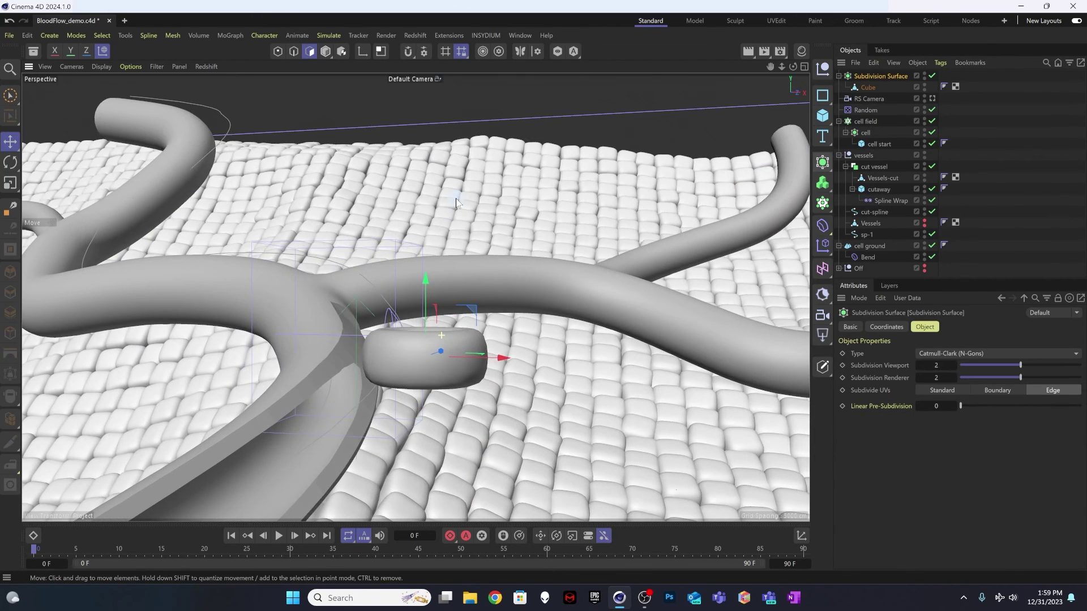
Scale the cube inside the Subdivision Surface down along Y to make the blood cell thinner
{"action": "left_click", "coordinate": [868, 89]}
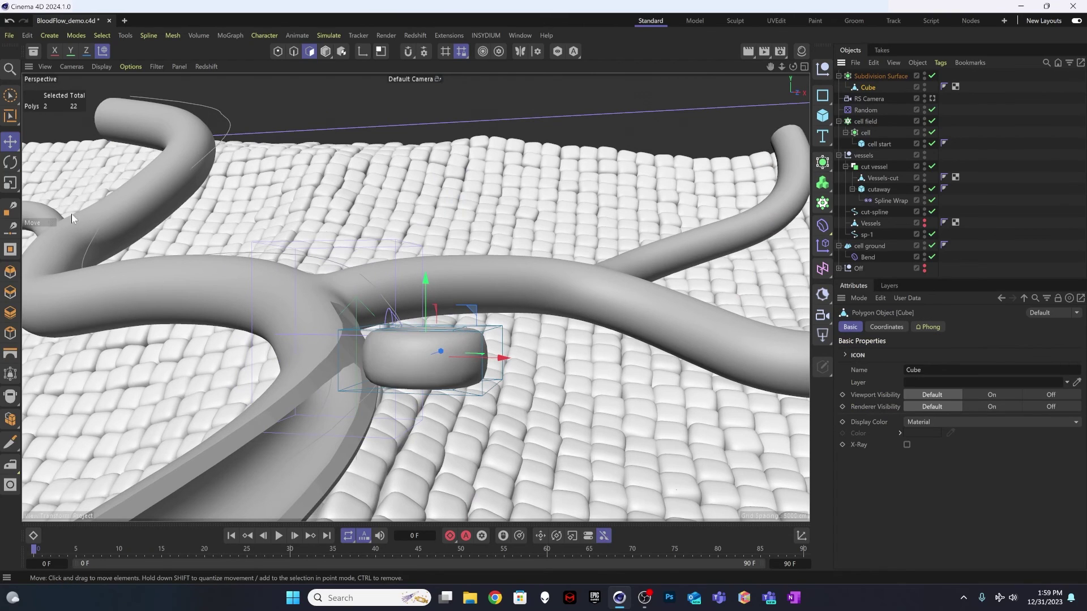
{"action": "key", "text": "Return"}
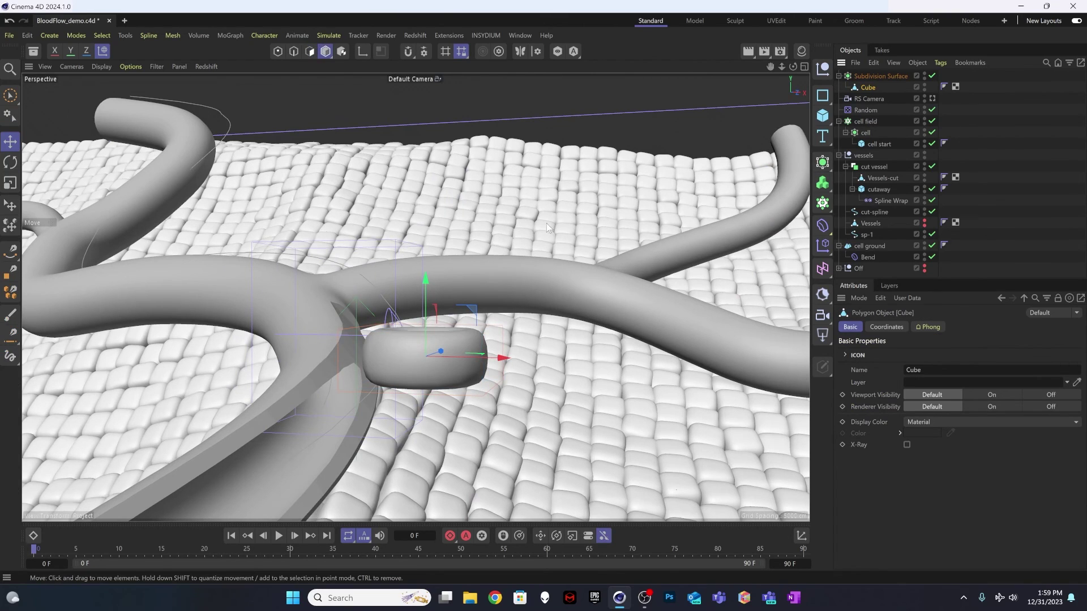
{"action": "key", "text": "t"}
{"action": "left_click_drag", "start_coordinate": [425, 265], "coordinate": [425, 313]}
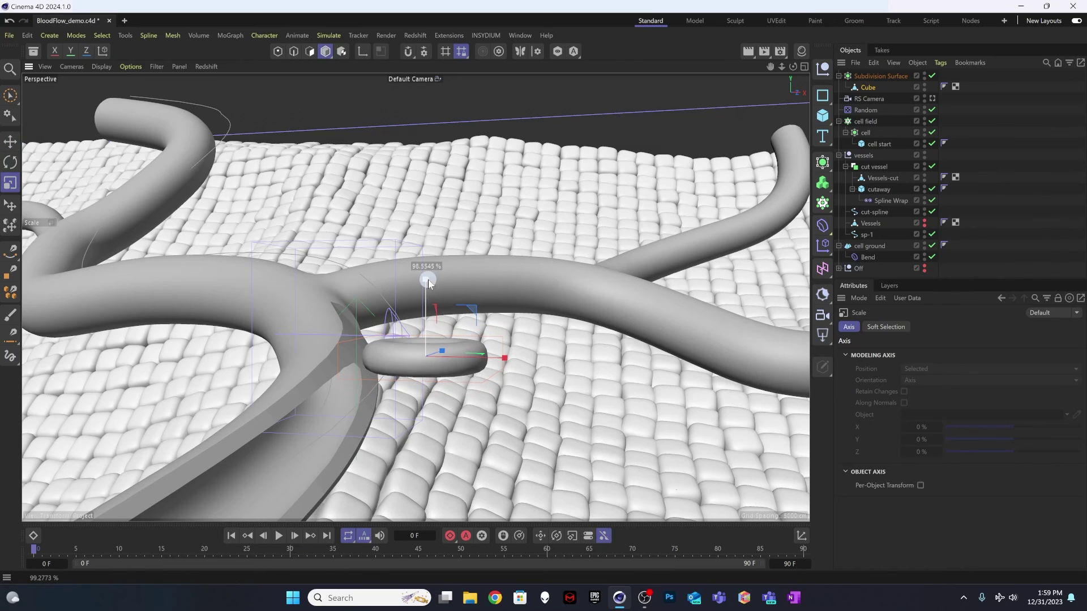
{"action": "left_click_drag", "start_coordinate": [412, 352], "coordinate": [456, 271], "text": "alt"}
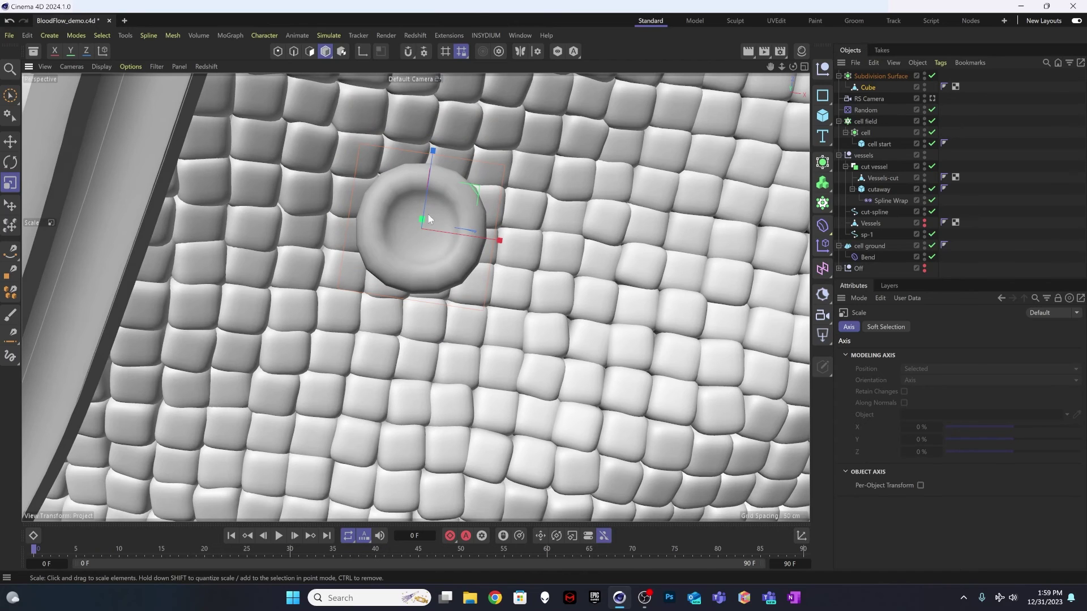
{"action": "left_click_drag", "start_coordinate": [429, 218], "coordinate": [441, 261], "text": "alt"}
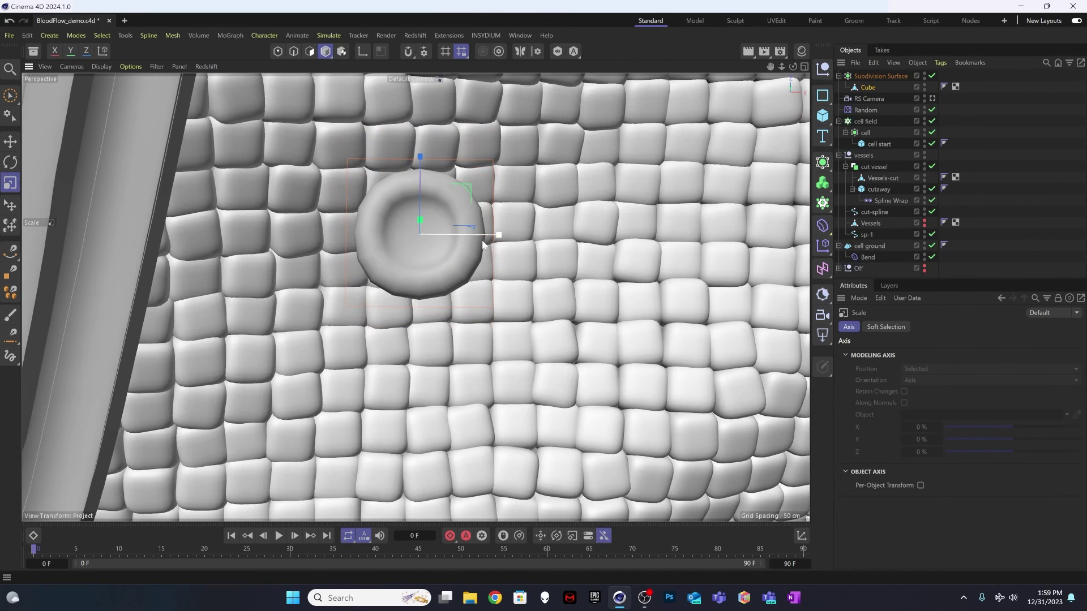
Save the project and copy the Subdivision Surface blood cell into a new project
{"action": "left_click", "coordinate": [871, 75]}
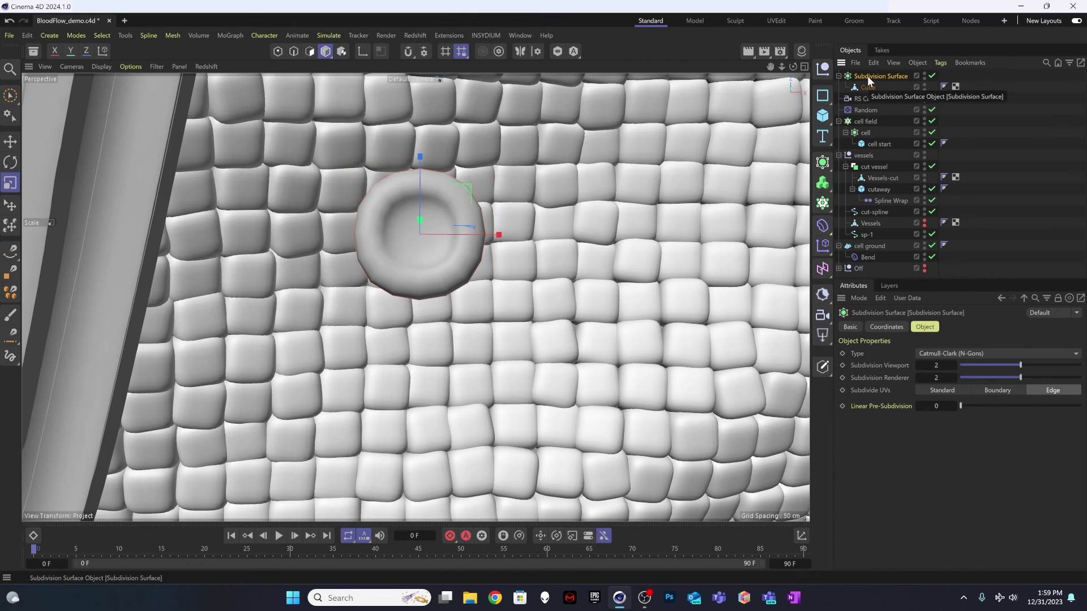
{"action": "key", "text": "ctrl+s"}
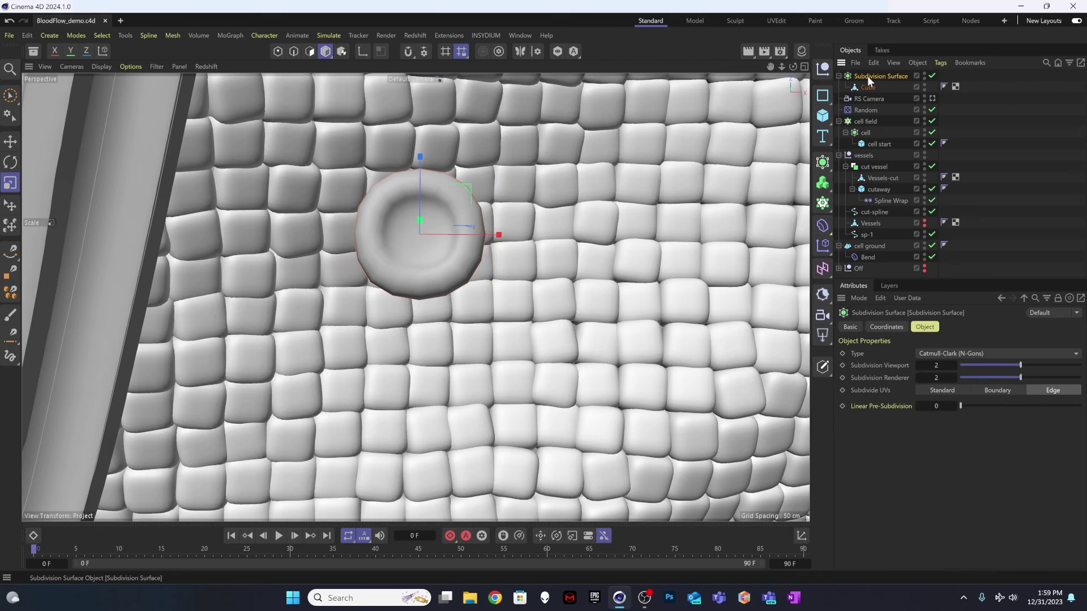
{"action": "key", "text": "ctrl+n"}
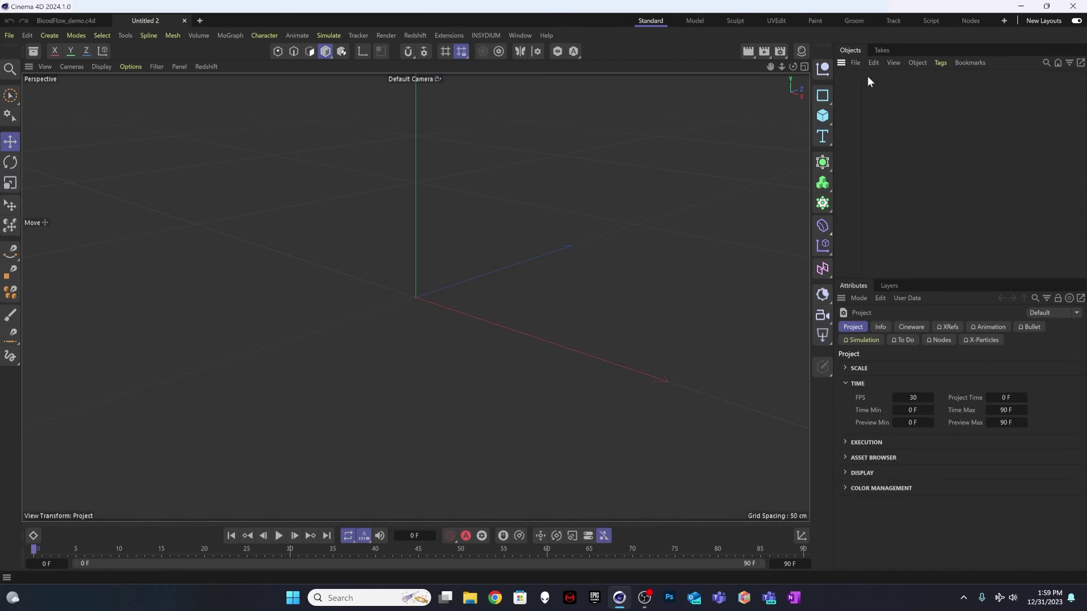
{"action": "key", "text": "ctrl+v"}
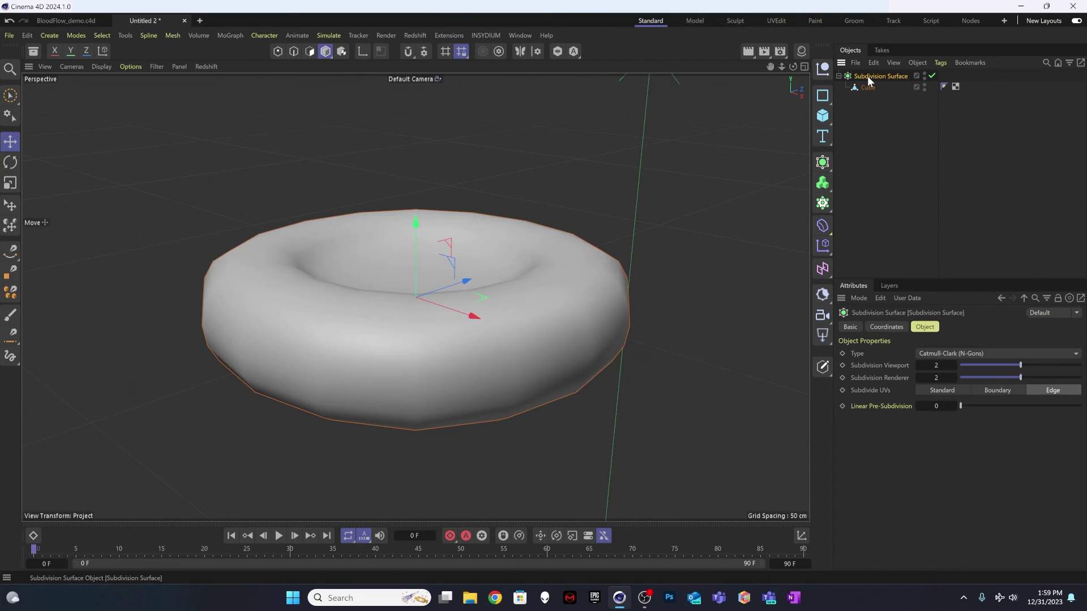
Move the Subdivision Surface blood cell to the world origin by setting its X, Y and Z position to 0
{"action": "left_click_drag", "start_coordinate": [470, 315], "coordinate": [399, 409], "text": "alt"}
{"action": "scroll", "coordinate": [468, 284], "scroll_direction": "down", "scroll_amount": 5}
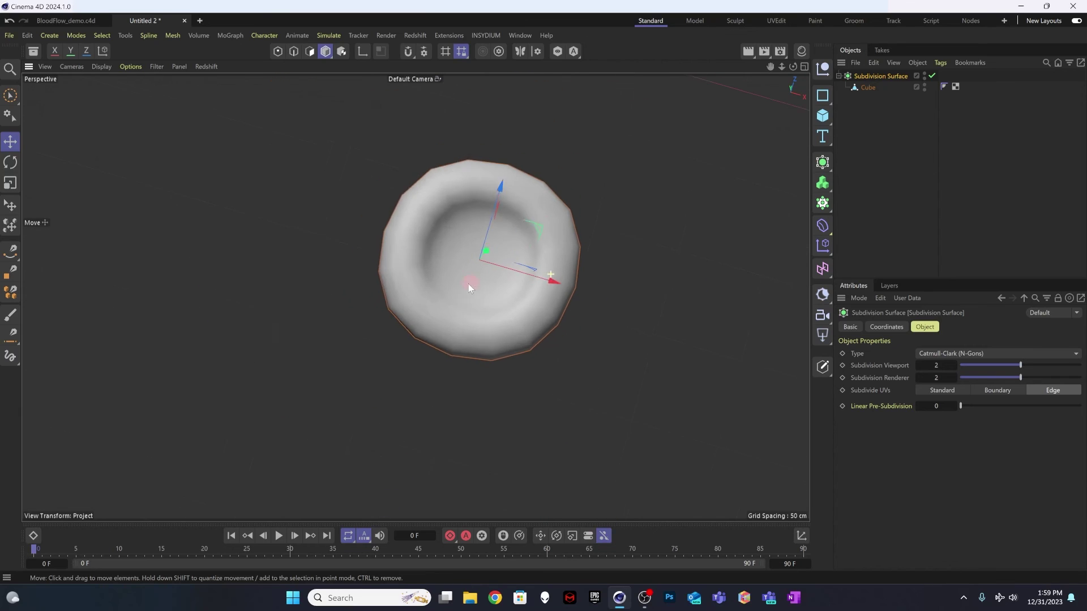
{"action": "left_click_drag", "start_coordinate": [468, 283], "coordinate": [441, 363], "text": "alt"}
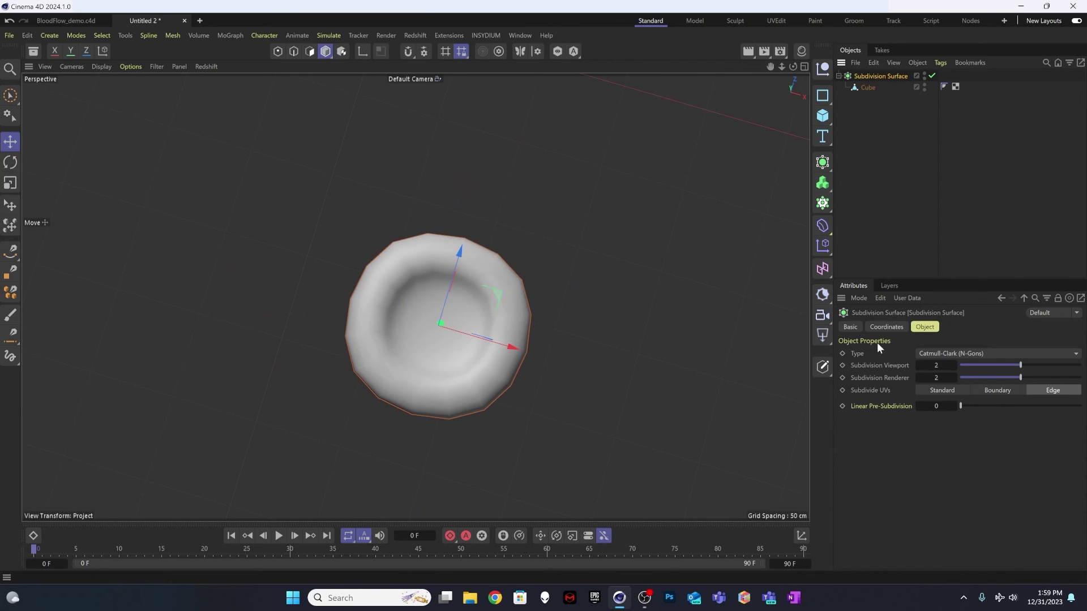
{"action": "left_click", "coordinate": [886, 326]}
{"action": "left_click", "coordinate": [891, 369]}
{"action": "type", "text": "0"}
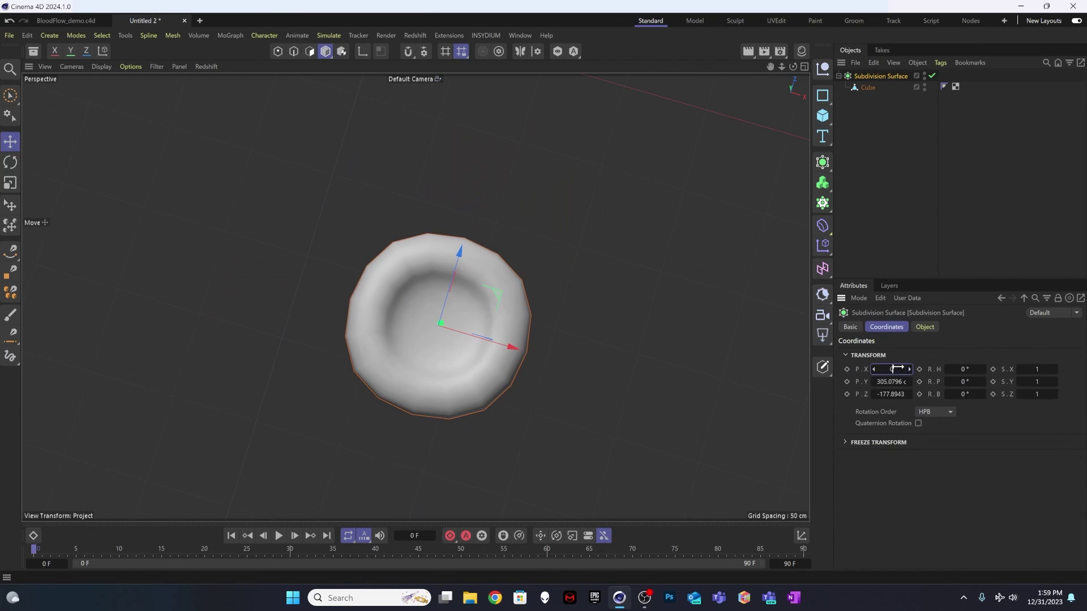
{"action": "key", "text": "Tab"}
{"action": "type", "text": "0"}
{"action": "key", "text": "Tab"}
{"action": "type", "text": "0"}
{"action": "key", "text": "Tab"}
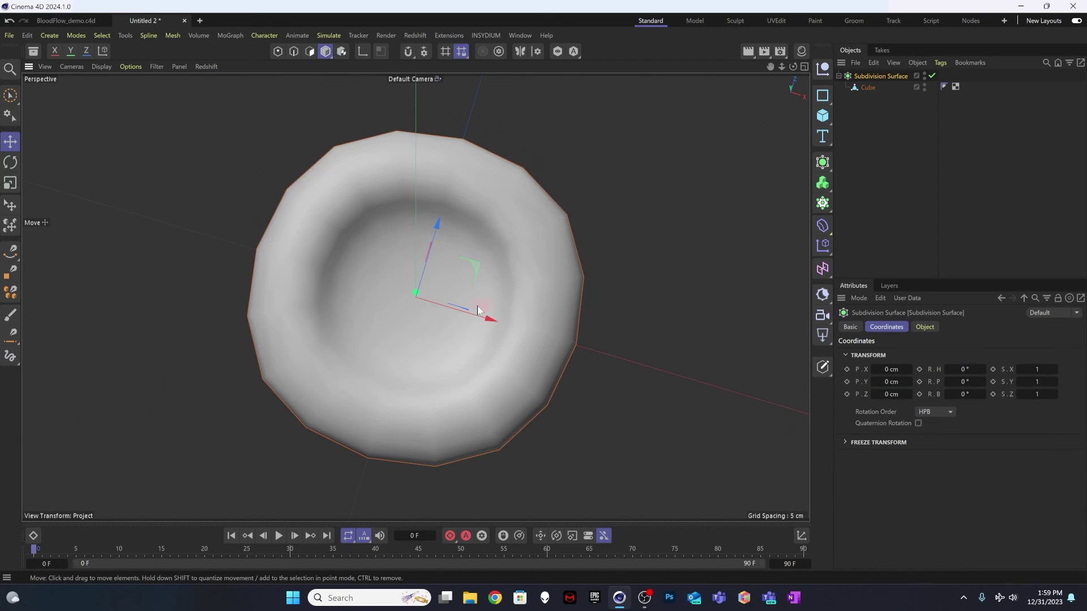
Add a Circle spline around the blood cell on the XZ plane with a radius of 17 cm
{"action": "scroll", "coordinate": [480, 311], "scroll_direction": "down", "scroll_amount": 5}
{"action": "left_click", "coordinate": [902, 114]}
{"action": "left_click_drag", "start_coordinate": [831, 91], "coordinate": [913, 112]}
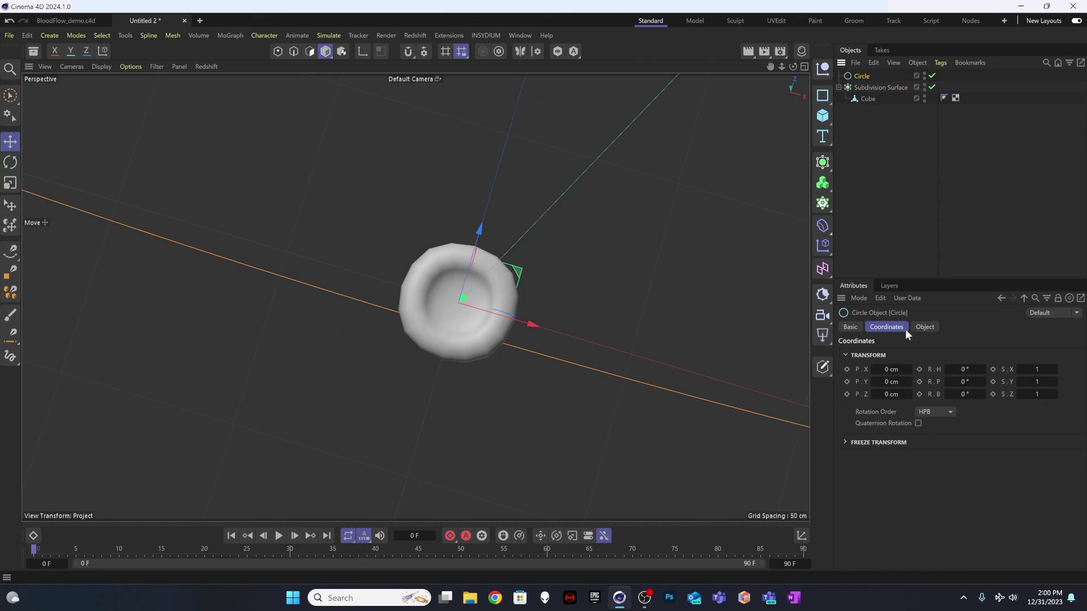
{"action": "left_click", "coordinate": [923, 327]}
{"action": "left_click", "coordinate": [1052, 414]}
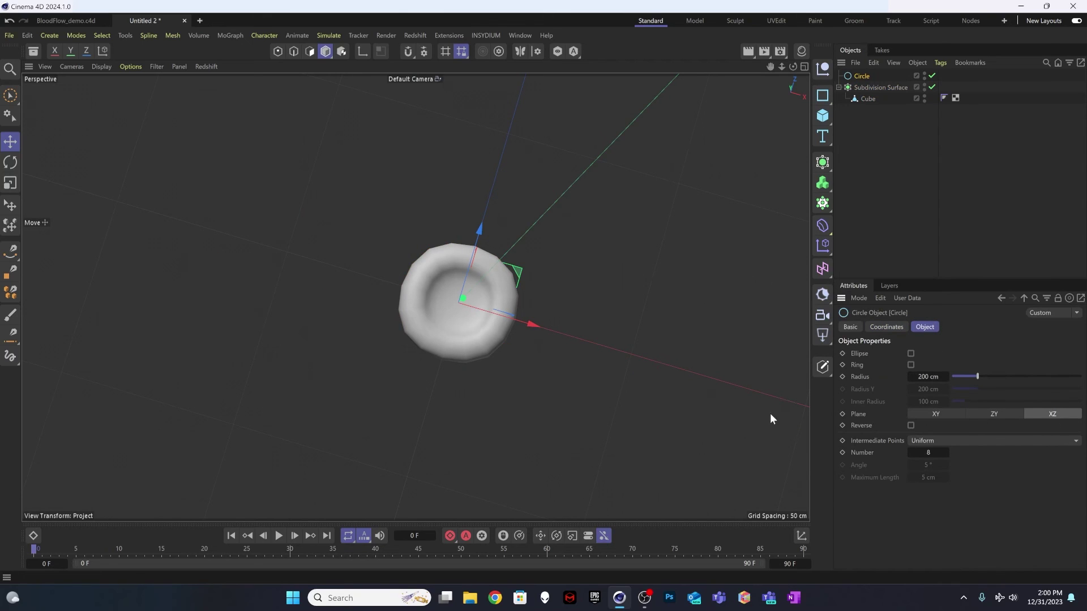
{"action": "left_click_drag", "start_coordinate": [972, 375], "coordinate": [954, 374]}
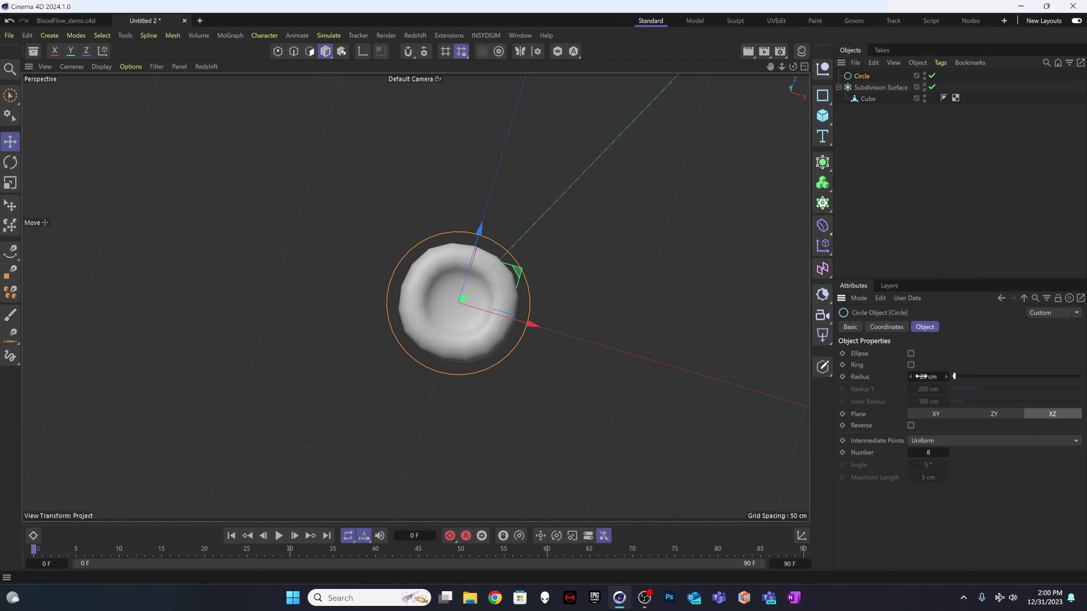
{"action": "double_click", "coordinate": [911, 376]}
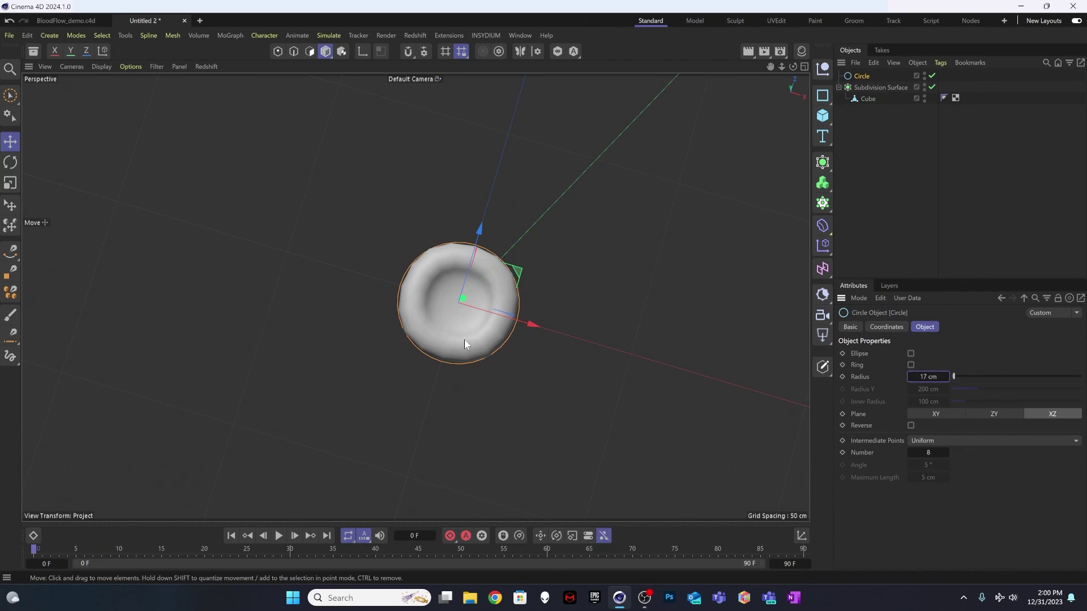
Show the blood cell and circle in a full-size Top view with Gouraud Shading
{"action": "left_click_drag", "start_coordinate": [464, 338], "coordinate": [471, 336], "text": "alt"}
{"action": "middle_click_drag", "start_coordinate": [471, 335], "coordinate": [433, 319], "text": "alt"}
{"action": "left_click_drag", "start_coordinate": [384, 342], "coordinate": [387, 304], "text": "alt"}
{"action": "right_click_drag", "start_coordinate": [386, 304], "coordinate": [425, 261], "text": "alt"}
{"action": "middle_click_drag", "start_coordinate": [425, 261], "coordinate": [415, 279], "text": "alt"}
{"action": "left_click", "coordinate": [804, 67]}
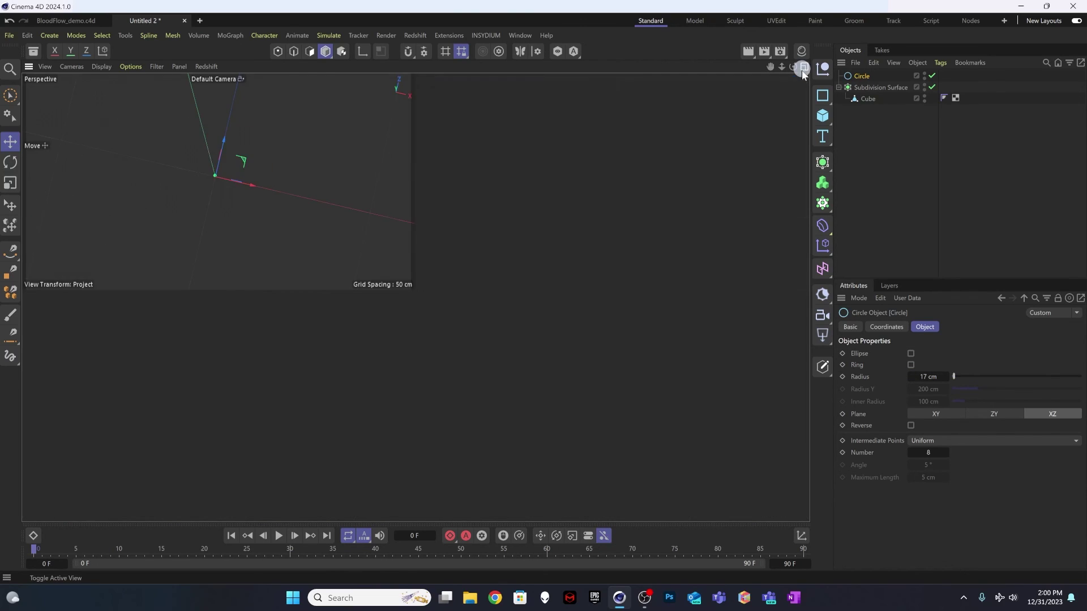
{"action": "left_click", "coordinate": [805, 67]}
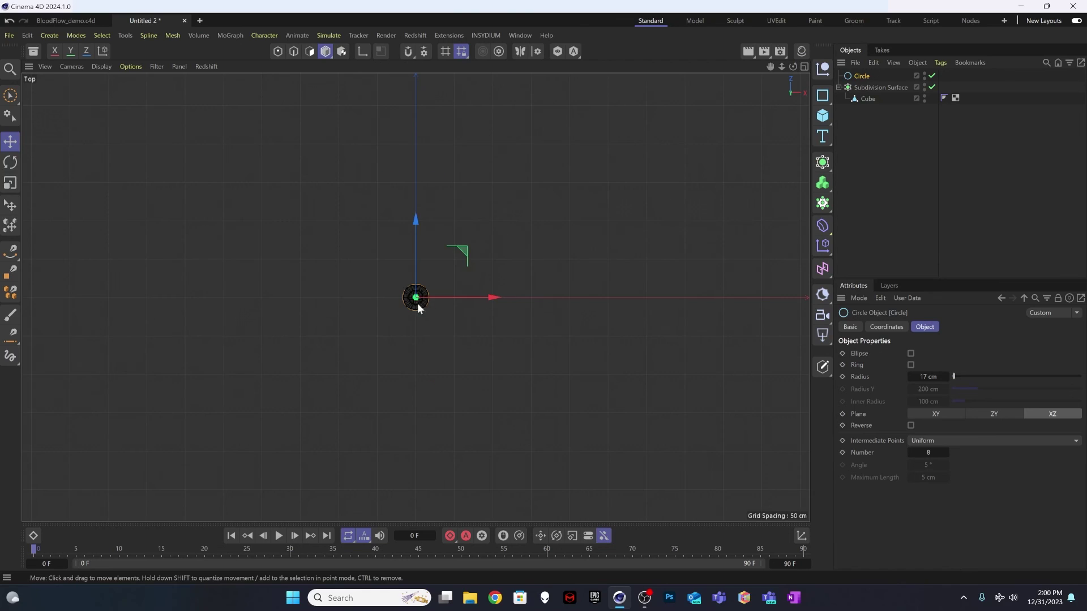
{"action": "right_click_drag", "start_coordinate": [416, 302], "coordinate": [528, 249], "text": "alt"}
{"action": "middle_click_drag", "start_coordinate": [512, 249], "coordinate": [430, 284], "text": "alt"}
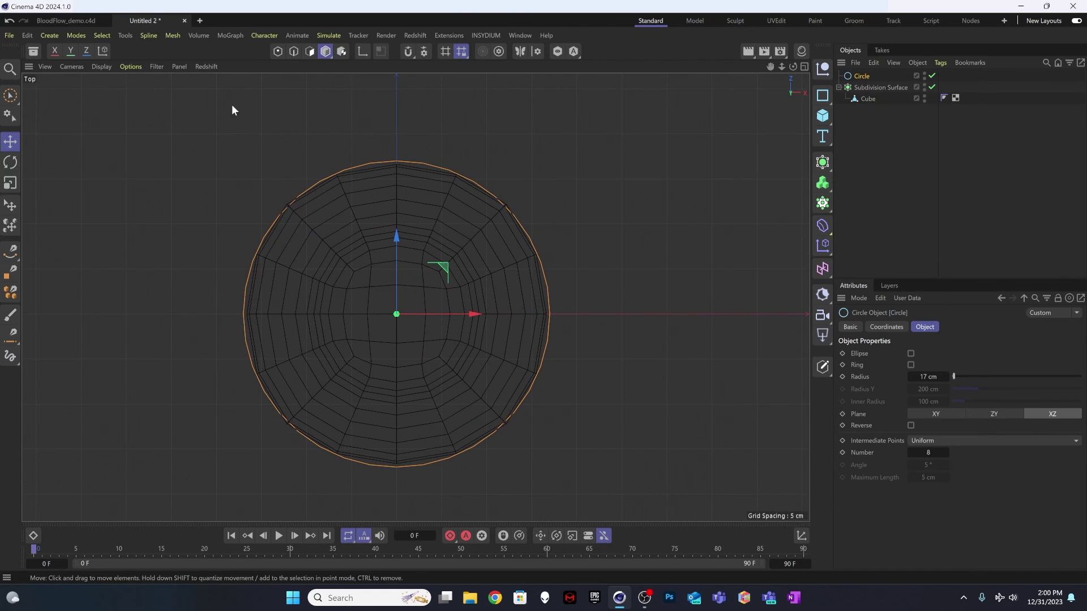
{"action": "left_click", "coordinate": [137, 67]}
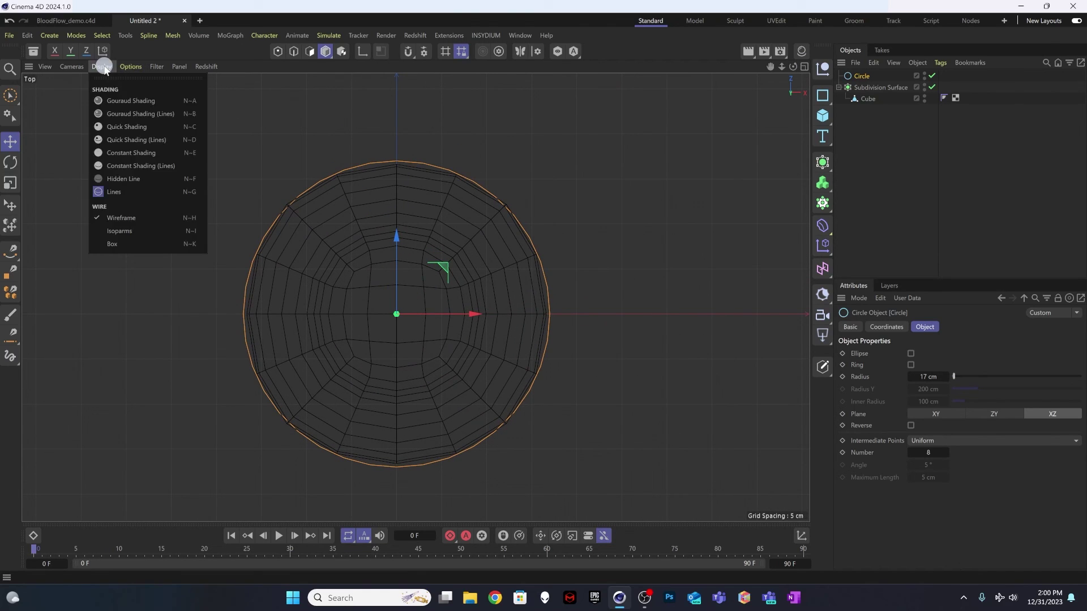
{"action": "left_click", "coordinate": [130, 101]}
{"action": "scroll", "coordinate": [421, 310], "scroll_direction": "down", "scroll_amount": 1}
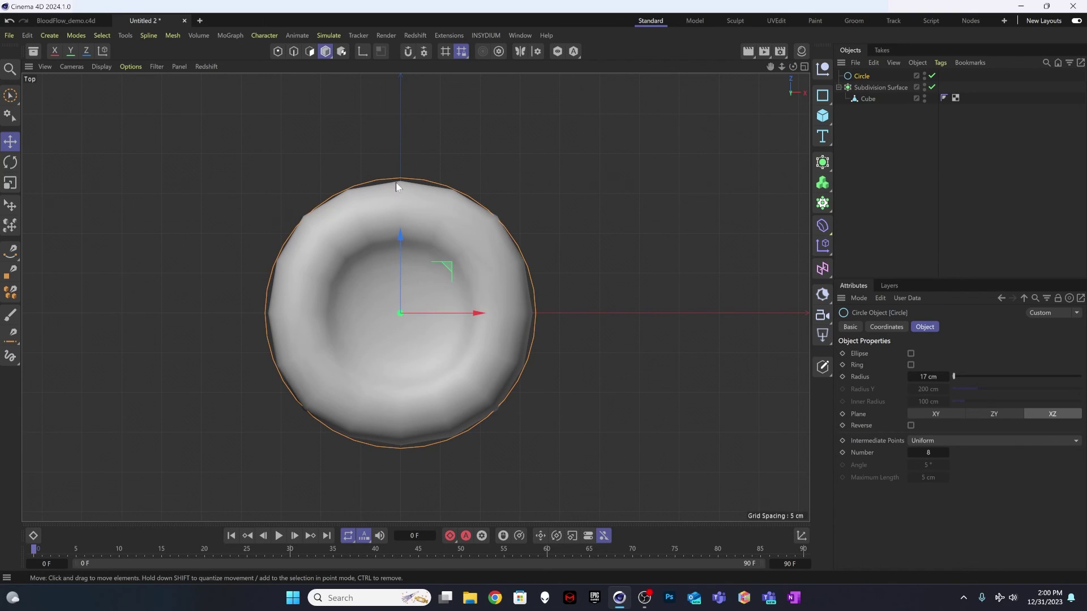
Convert the Subdivision Surface blood cell into a single editable polygon object
{"action": "left_click", "coordinate": [861, 169]}
{"action": "left_click", "coordinate": [858, 97]}
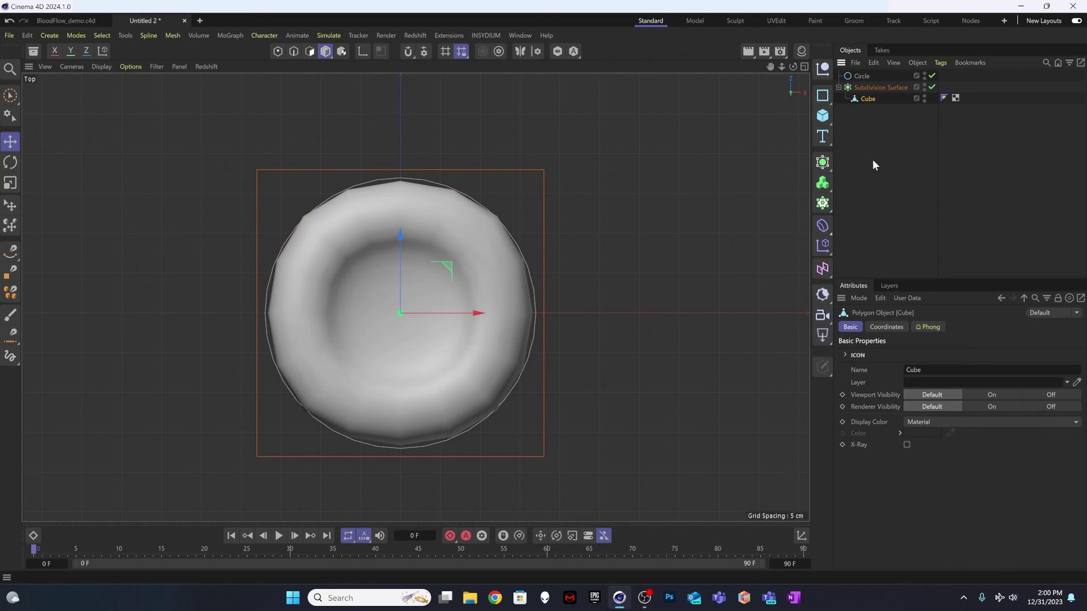
{"action": "left_click", "coordinate": [864, 88]}
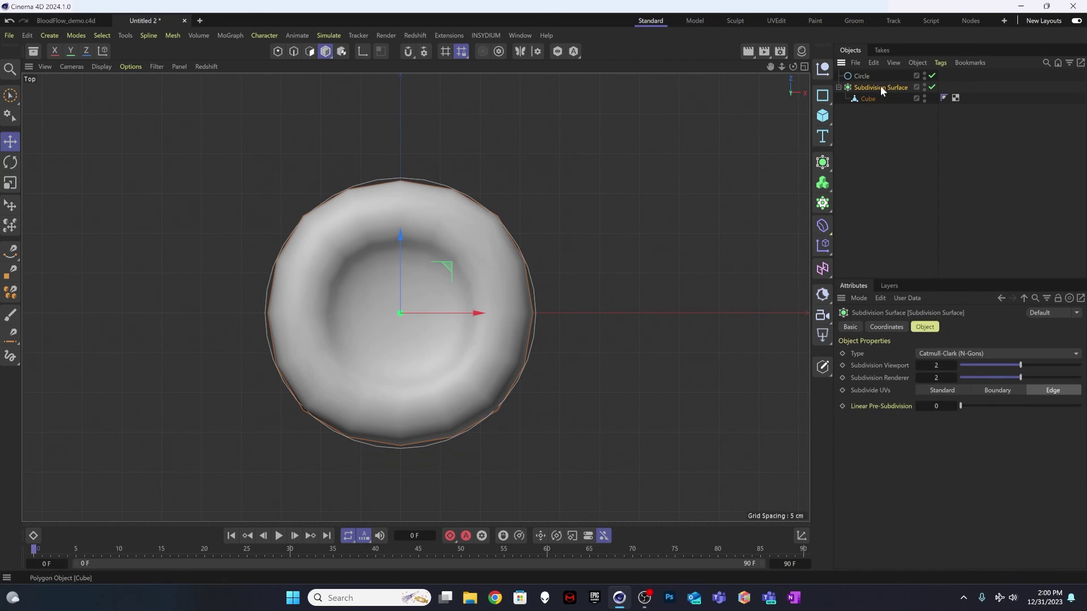
{"action": "key", "text": "c"}
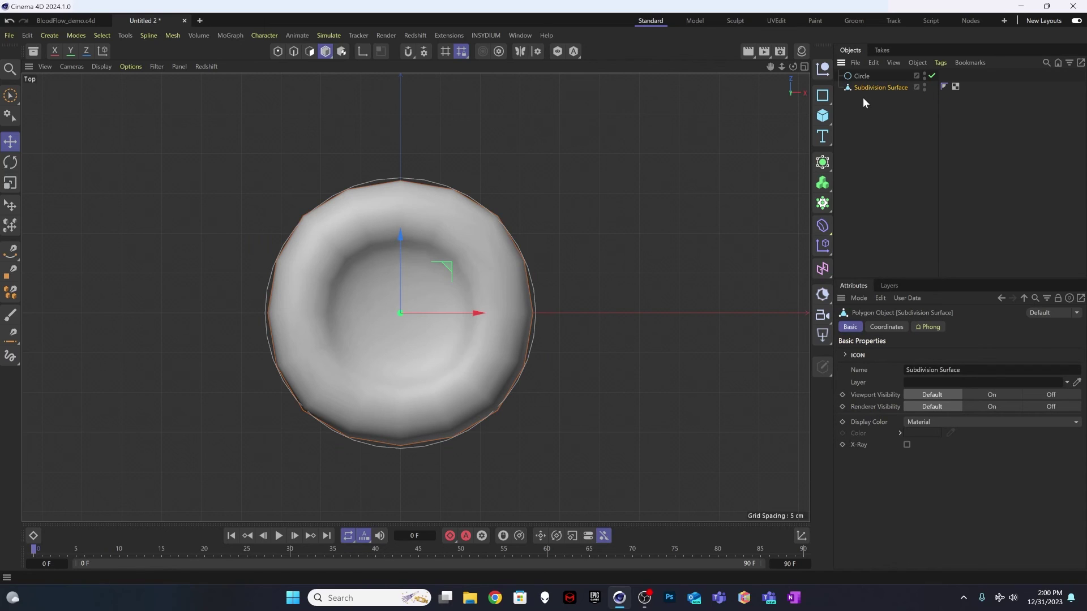
{"action": "right_click", "coordinate": [191, 196]}
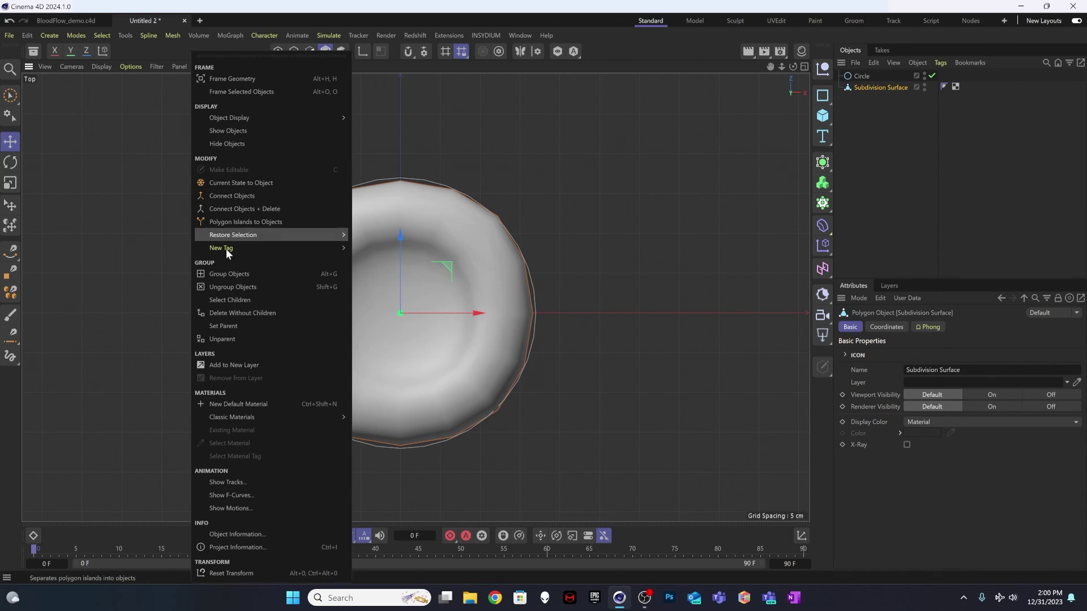
{"action": "left_click", "coordinate": [101, 200]}
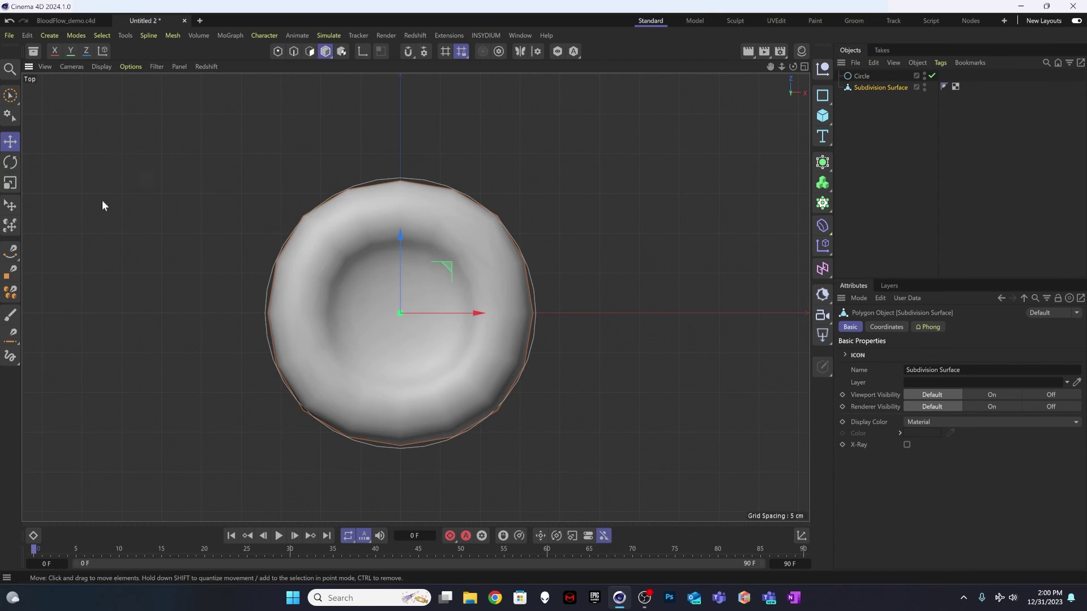
Smear the blood cell's rim outward to the guide circle on all four sides using the Brush in polygon mode at size 15 cm
{"action": "left_click", "coordinate": [310, 52]}
{"action": "left_click", "coordinate": [291, 184]}
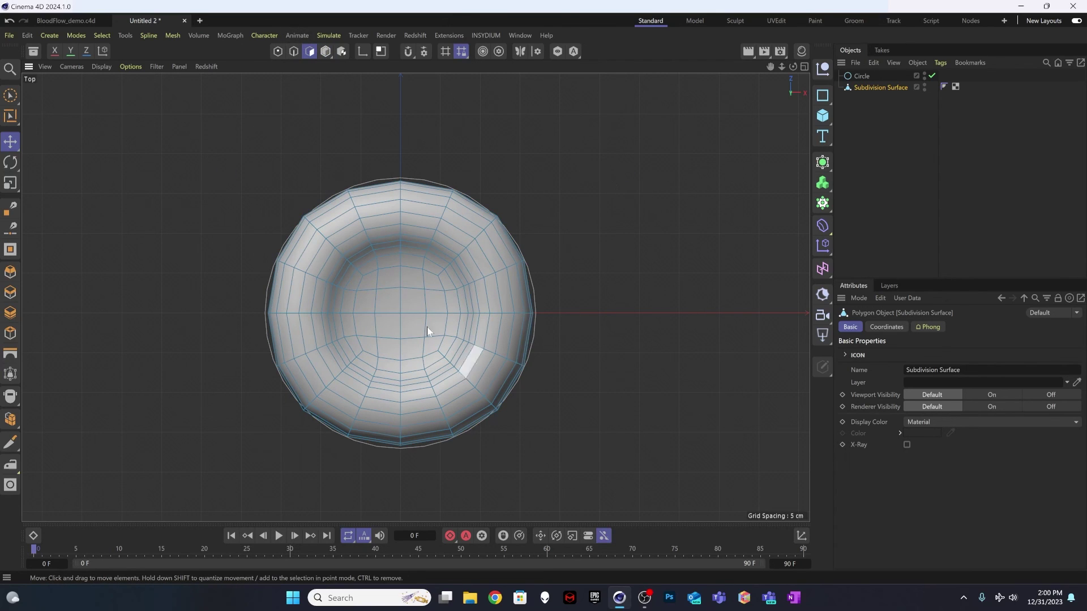
{"action": "right_click", "coordinate": [621, 233]}
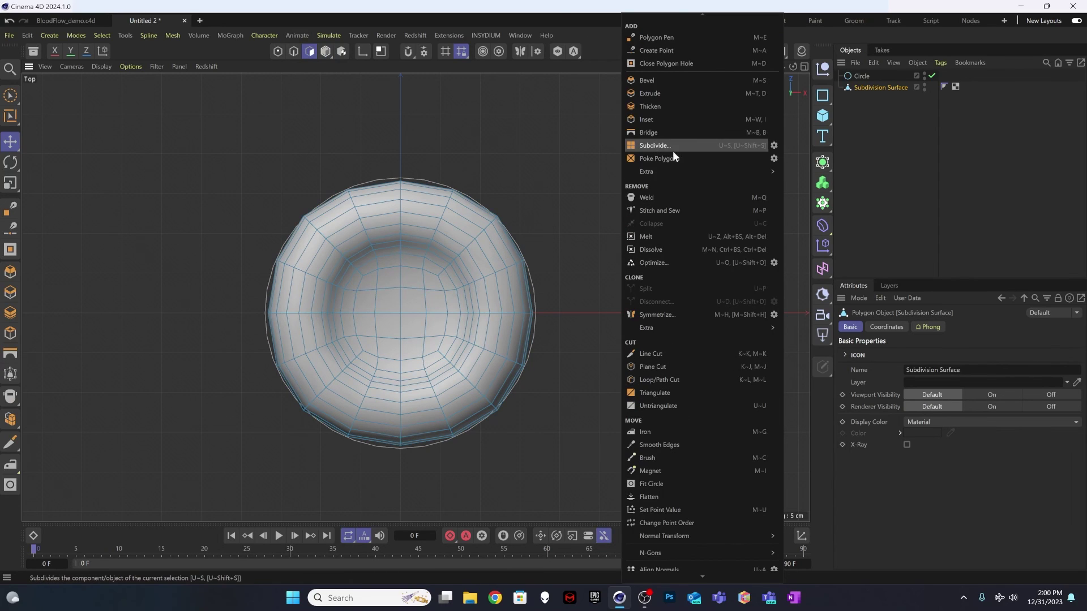
{"action": "left_click", "coordinate": [657, 458]}
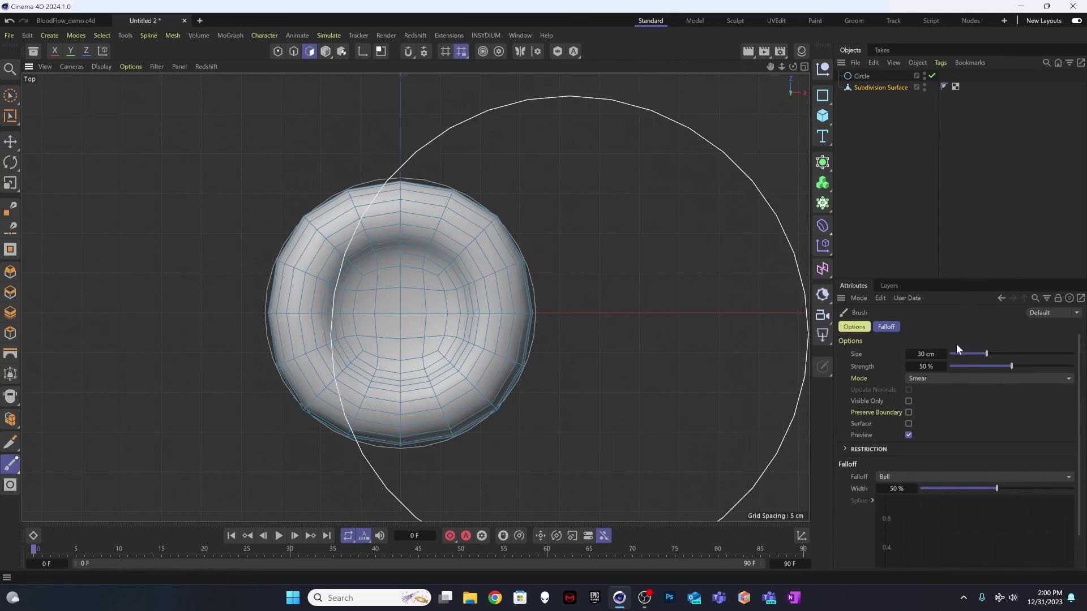
{"action": "left_click", "coordinate": [920, 355]}
{"action": "type", "text": "15"}
{"action": "key", "text": "Return"}
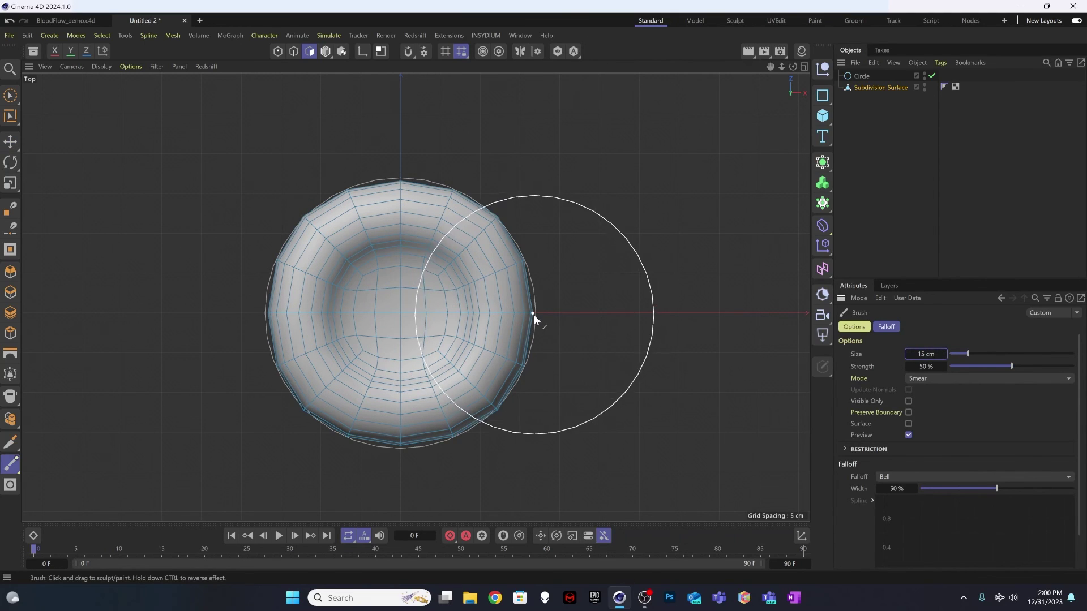
{"action": "left_click_drag", "start_coordinate": [531, 312], "coordinate": [539, 310]}
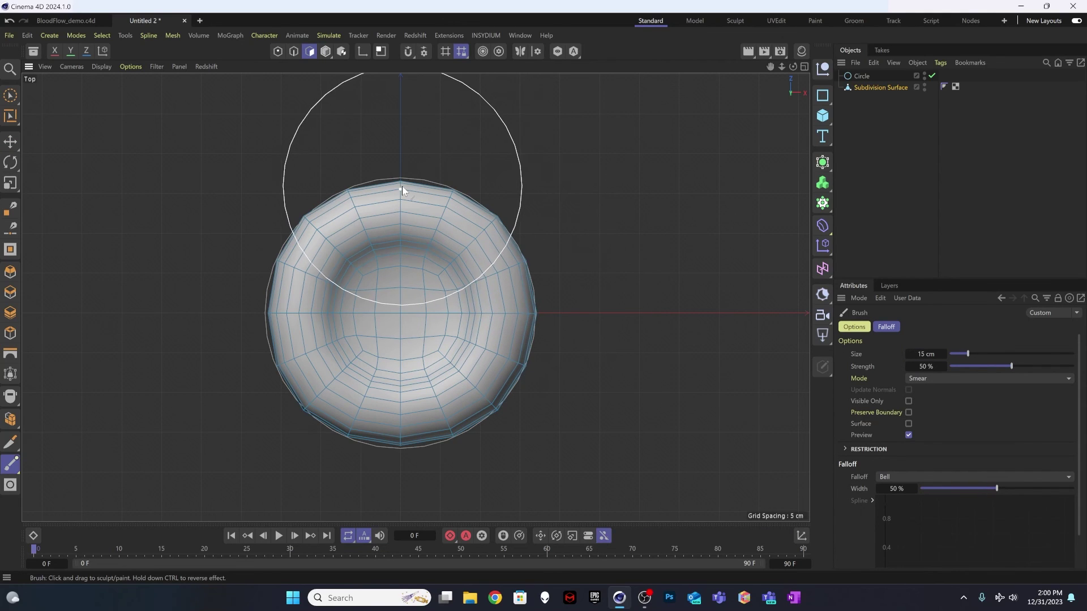
{"action": "left_click_drag", "start_coordinate": [402, 185], "coordinate": [401, 179]}
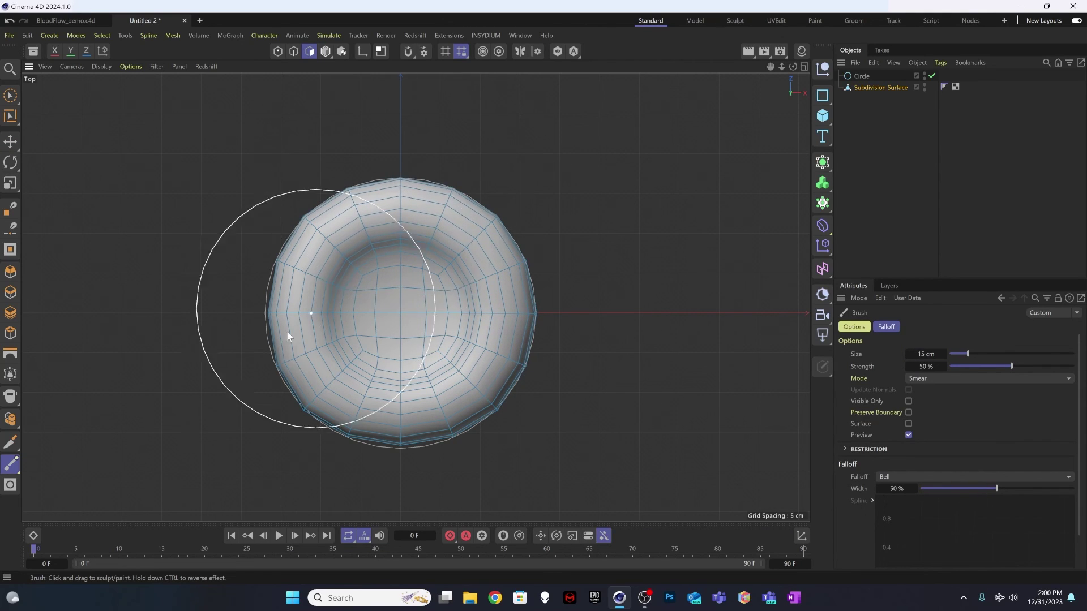
{"action": "left_click_drag", "start_coordinate": [277, 312], "coordinate": [271, 315]}
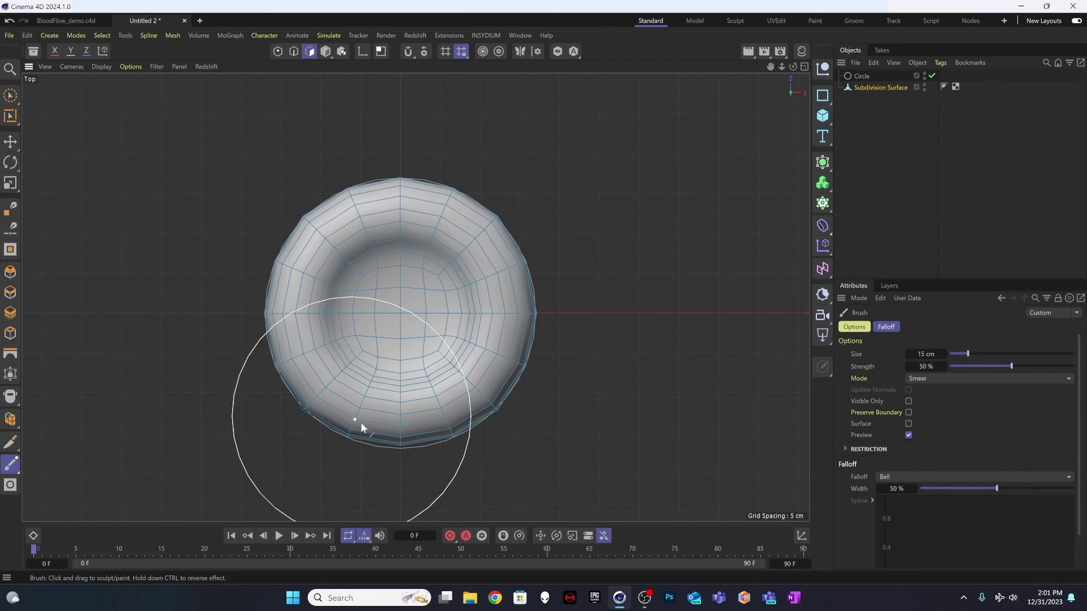
{"action": "left_click_drag", "start_coordinate": [402, 427], "coordinate": [402, 432]}
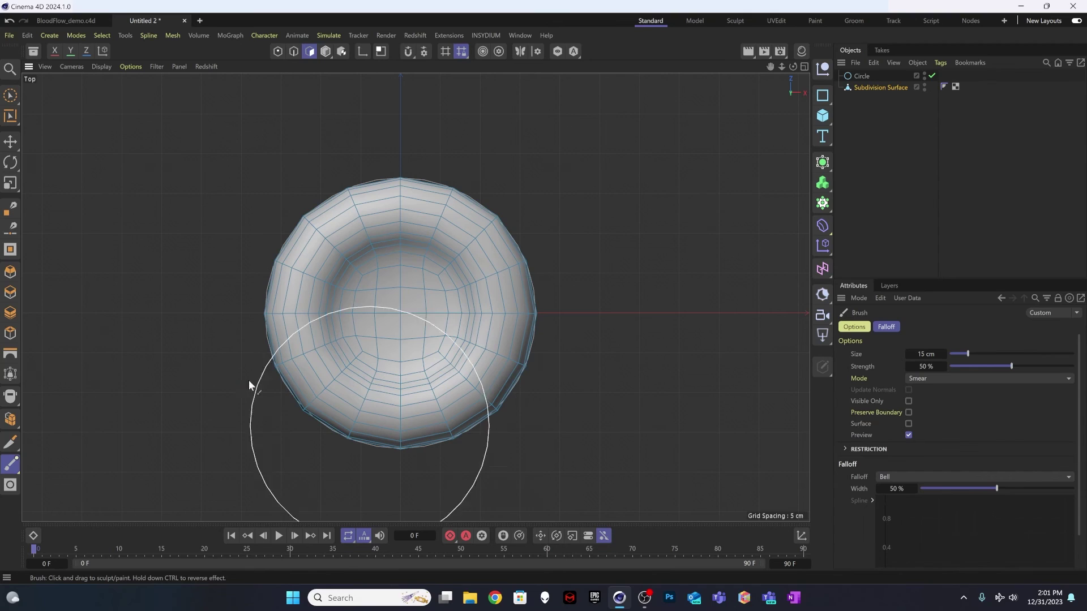
{"action": "left_click", "coordinate": [10, 141]}
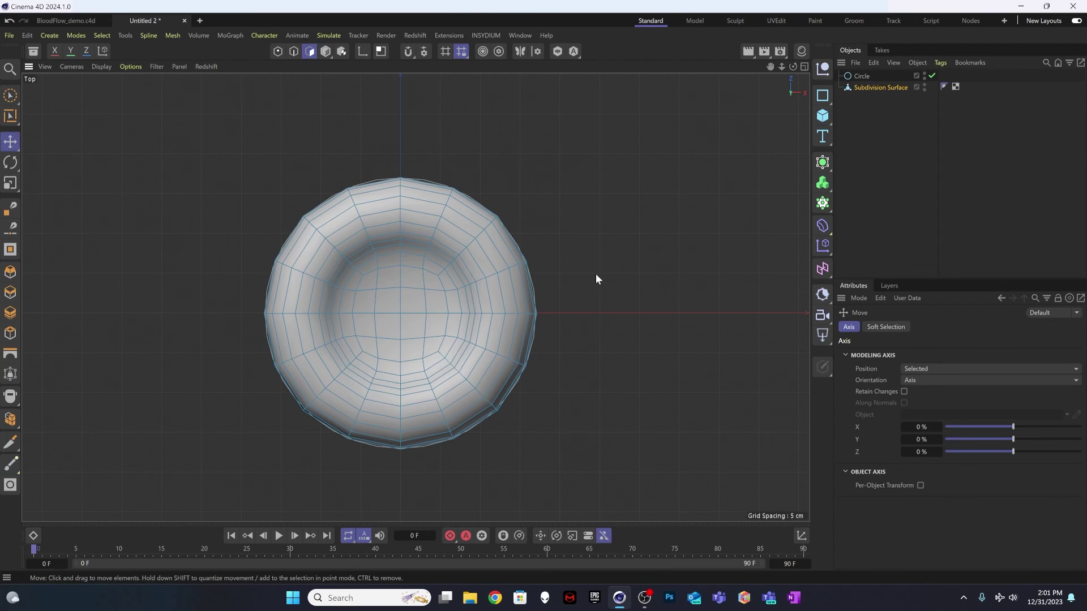
Rename the blood cell polygon object to rbc
{"action": "left_click", "coordinate": [917, 170]}
{"action": "double_click", "coordinate": [881, 86]}
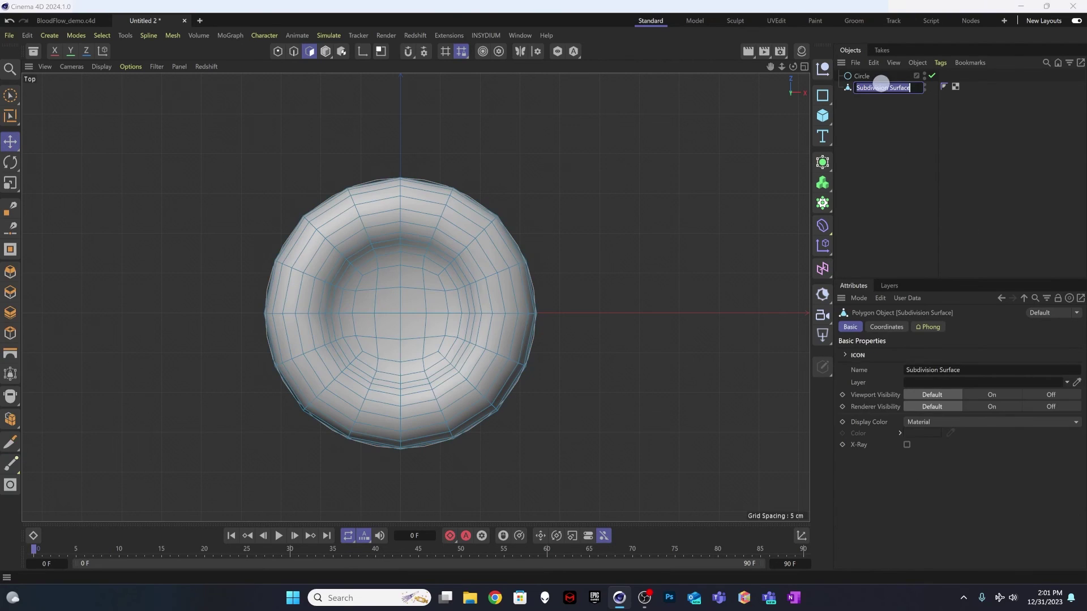
{"action": "type", "text": "rbc"}
{"action": "key", "text": "Return"}
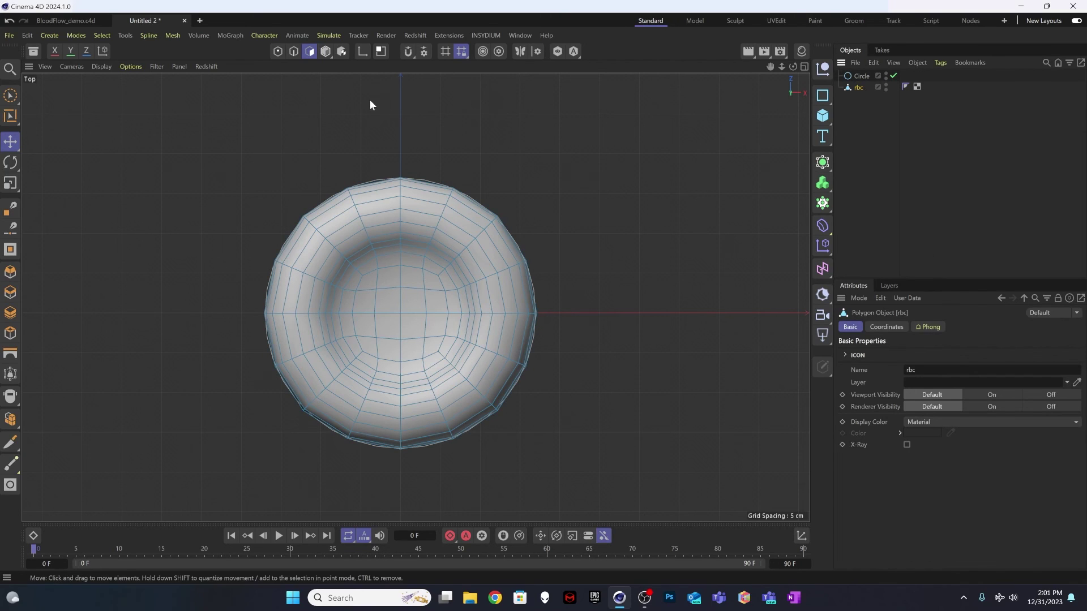
Copy rbc into the BloodFlow_demo.c4d project and delete the old Subdivision Surface blood cell there
{"action": "left_click", "coordinate": [85, 20]}
{"action": "key", "text": "ctrl+v"}
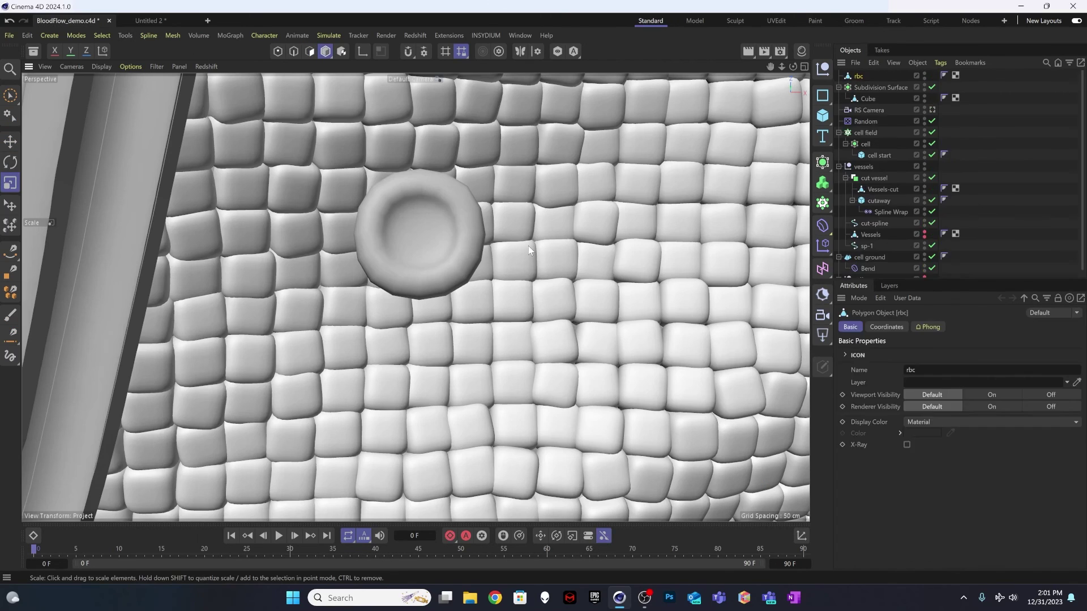
{"action": "left_click", "coordinate": [867, 88]}
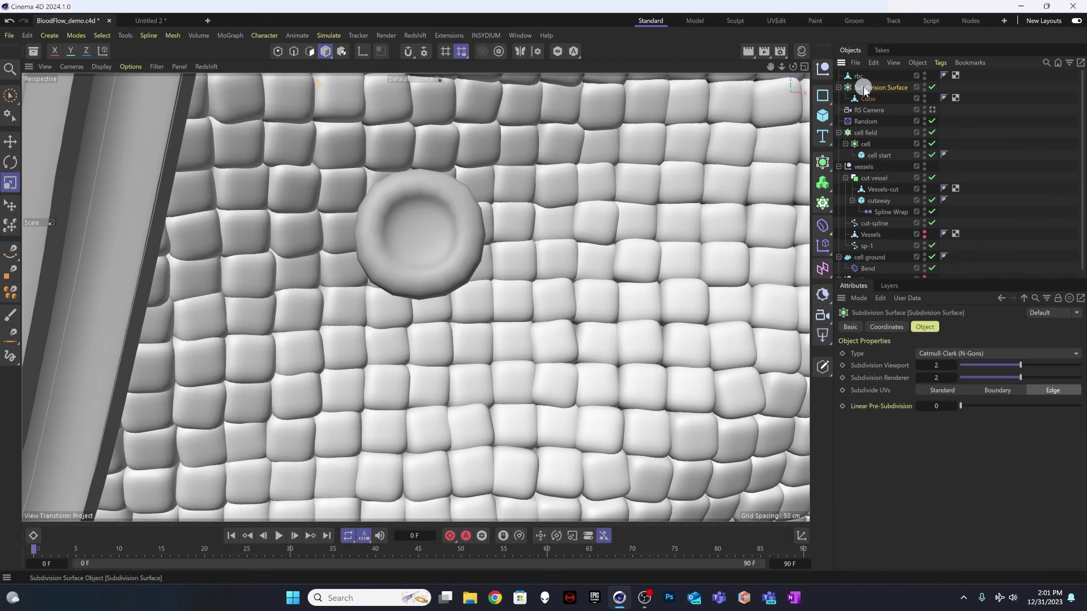
{"action": "key", "text": "Delete"}
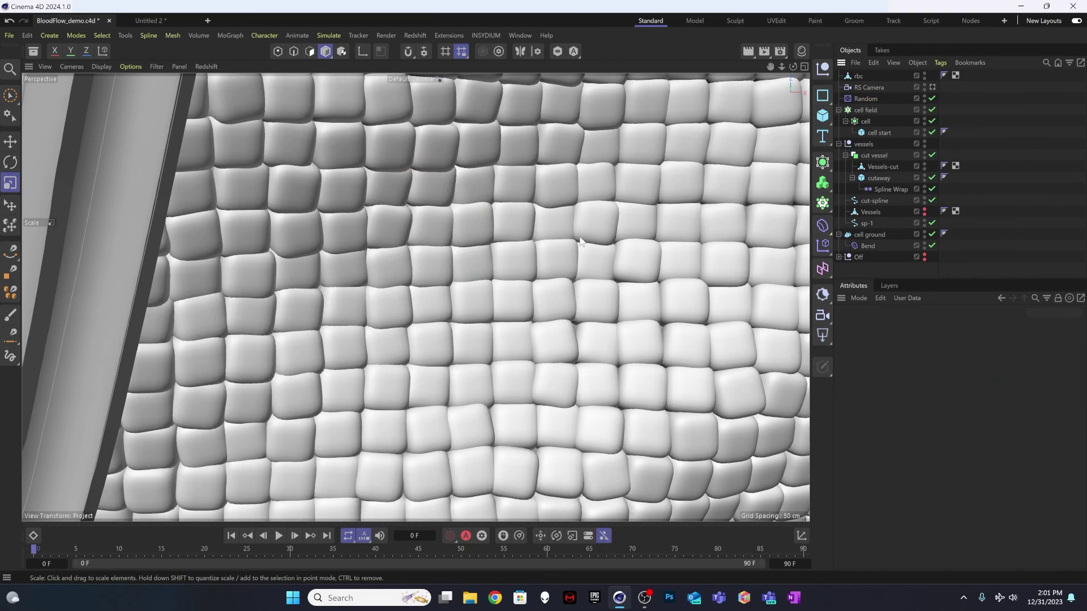
Move the rbc object up above the cell field and place it beside the cutaway section of the vessel
{"action": "left_click", "coordinate": [859, 75]}
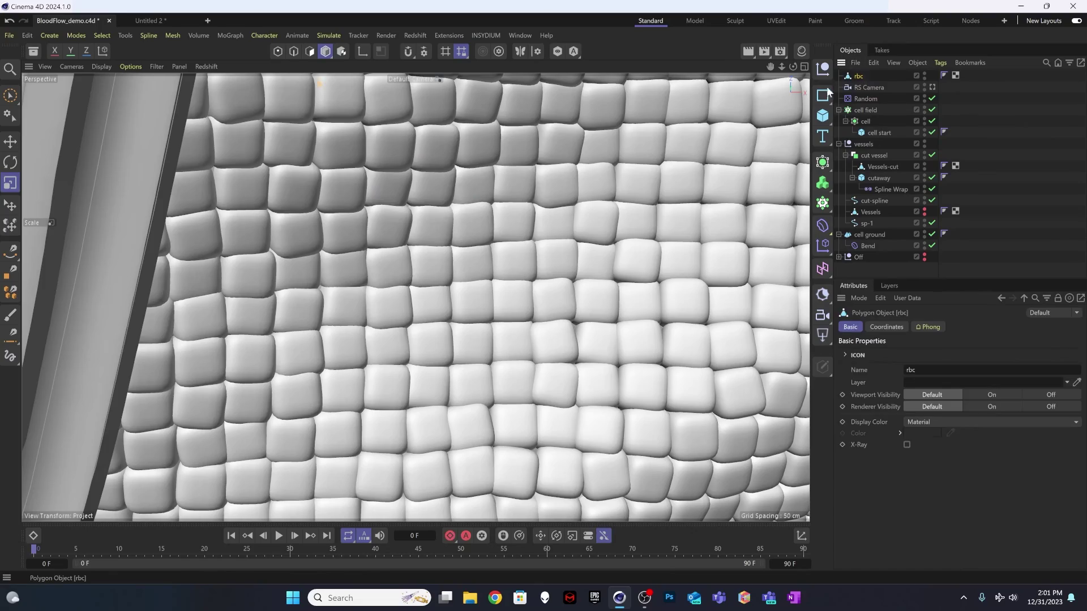
{"action": "scroll", "coordinate": [423, 211], "scroll_direction": "down", "scroll_amount": 8}
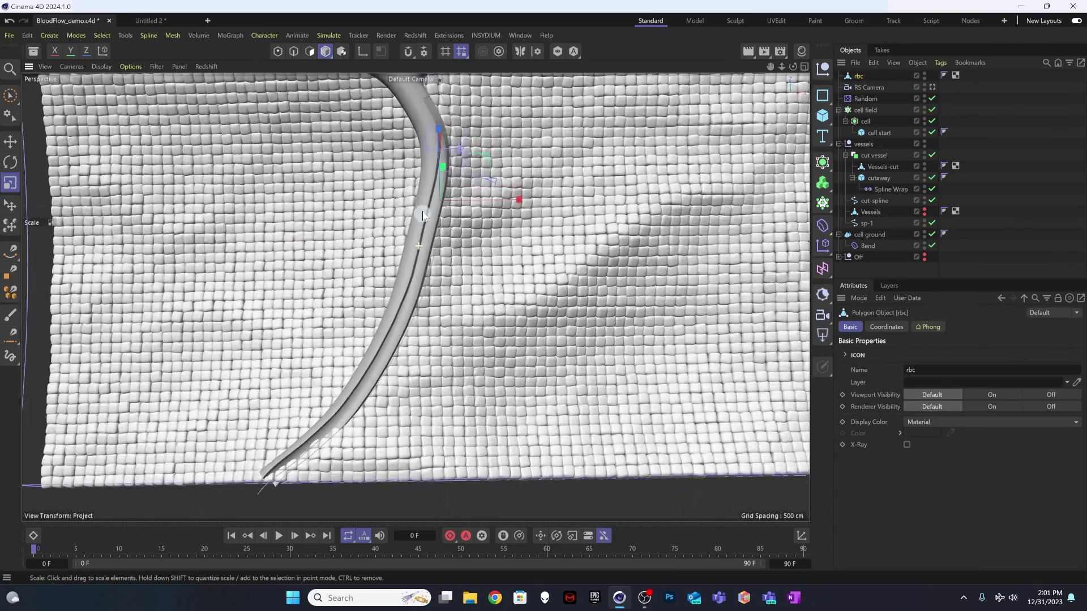
{"action": "left_click_drag", "start_coordinate": [422, 211], "coordinate": [422, 155], "text": "alt"}
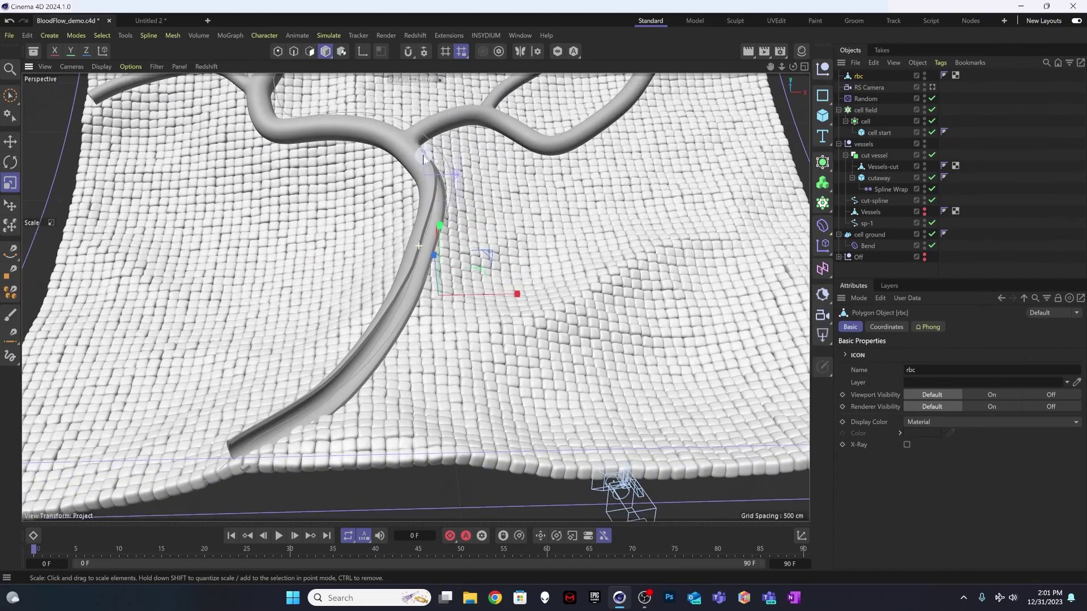
{"action": "key", "text": "r"}
{"action": "key", "text": "e"}
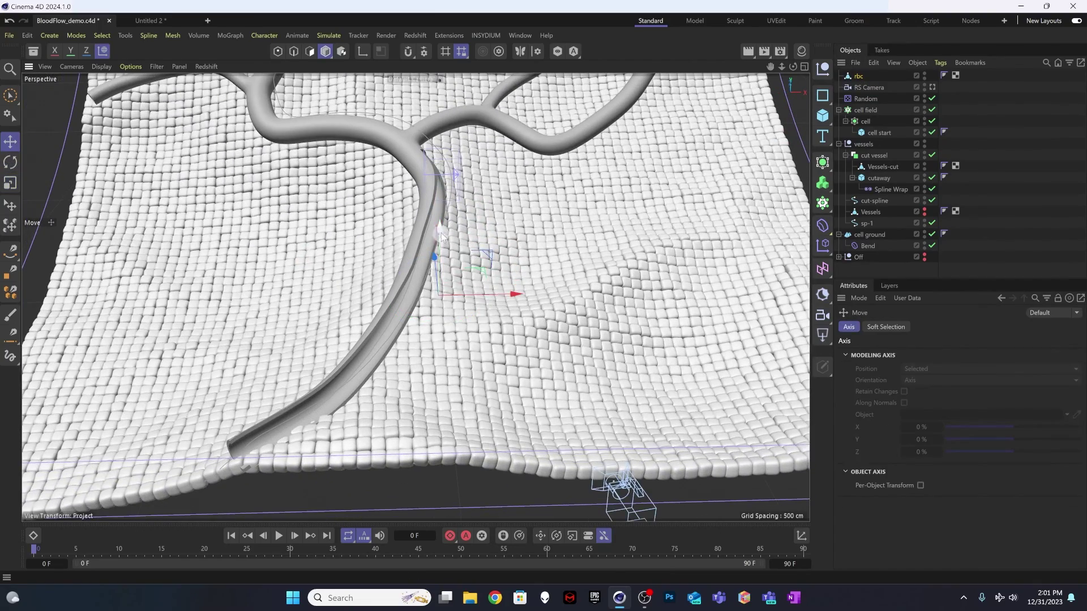
{"action": "left_click_drag", "start_coordinate": [440, 227], "coordinate": [453, 103]}
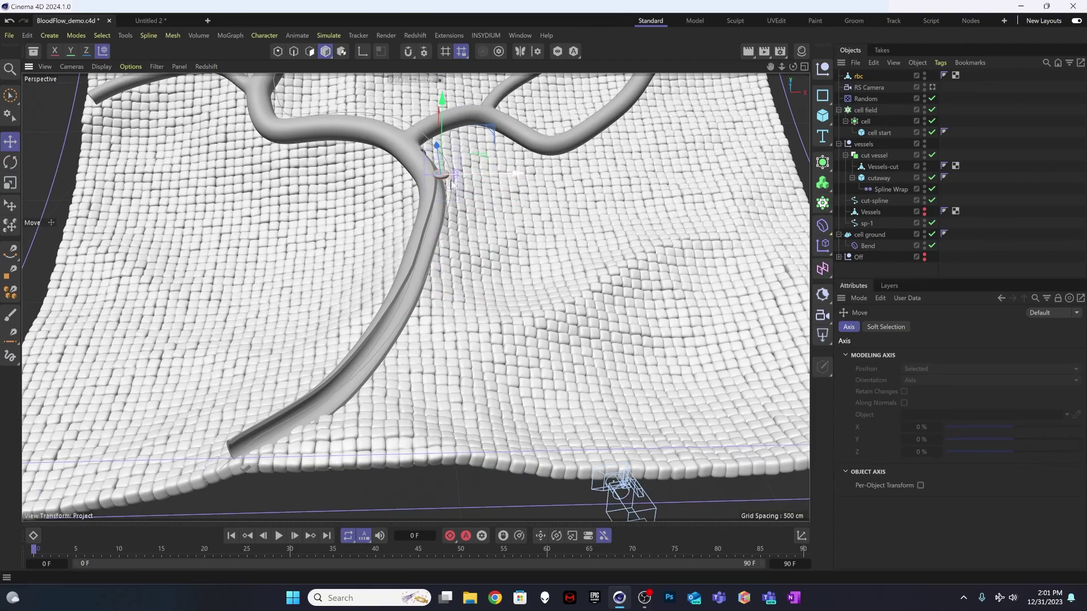
{"action": "left_click_drag", "start_coordinate": [446, 184], "coordinate": [377, 187], "text": "alt"}
{"action": "left_click_drag", "start_coordinate": [456, 149], "coordinate": [309, 290]}
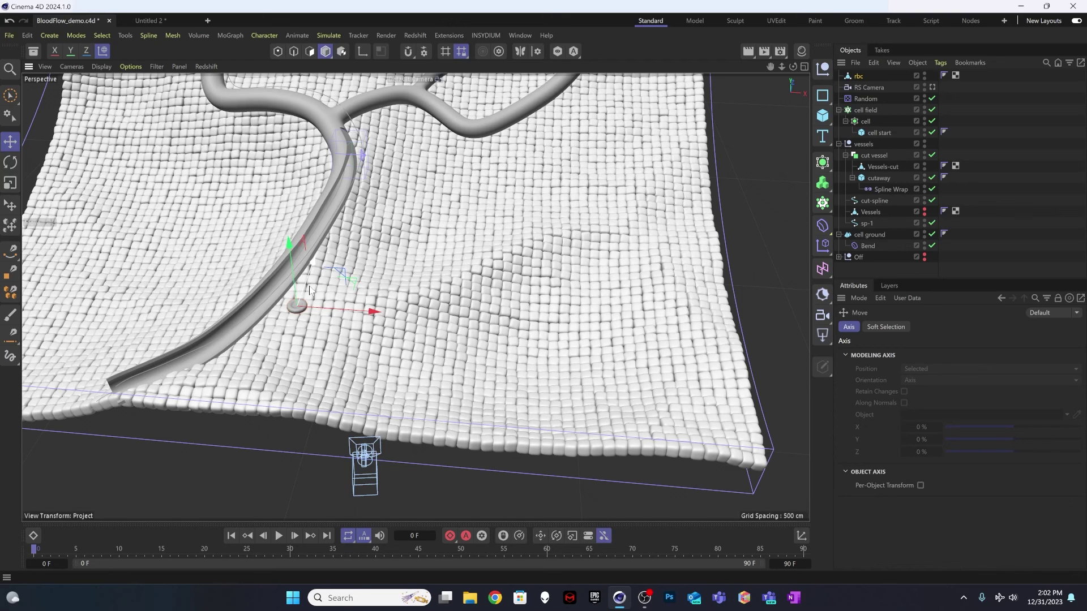
Add a Cloner in Object mode that uses the sp-1 spline, and place rbc inside it as the cloned object
{"action": "left_click", "coordinate": [858, 77]}
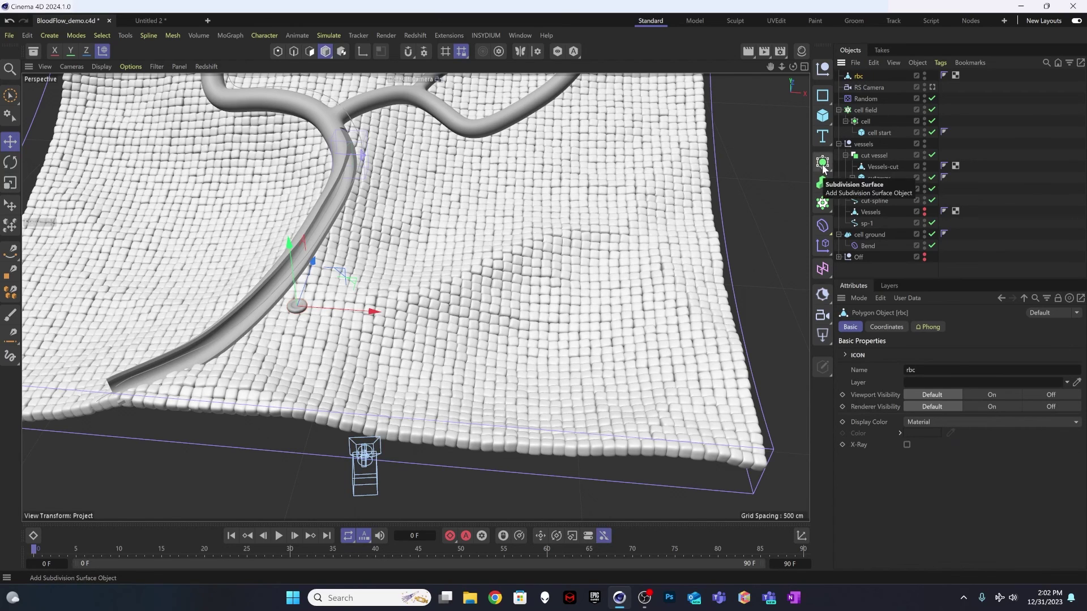
{"action": "left_click", "coordinate": [824, 203]}
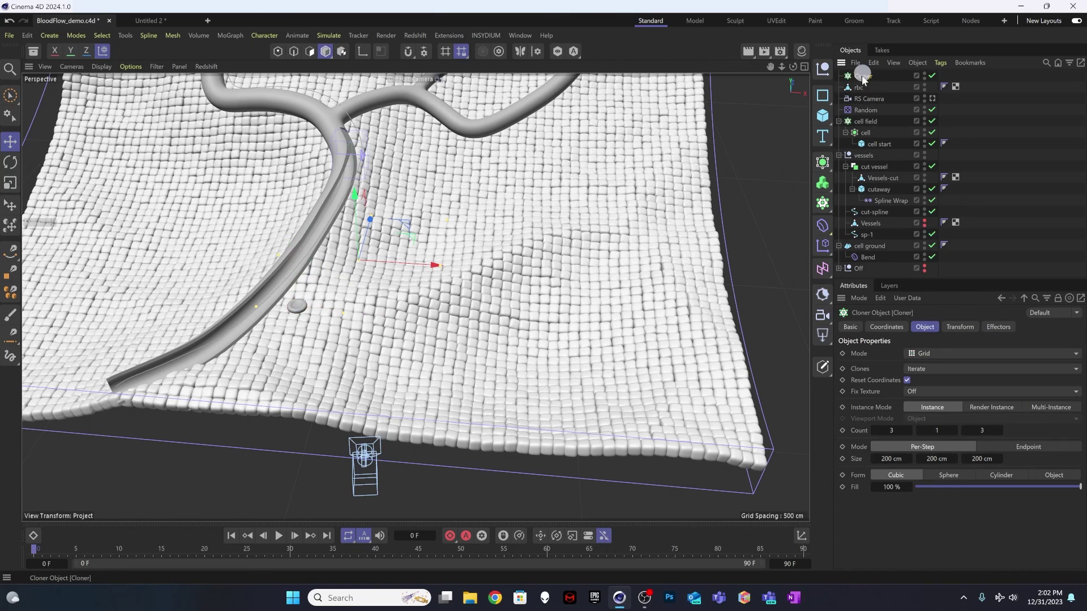
{"action": "left_click", "coordinate": [932, 351]}
{"action": "left_click", "coordinate": [930, 368]}
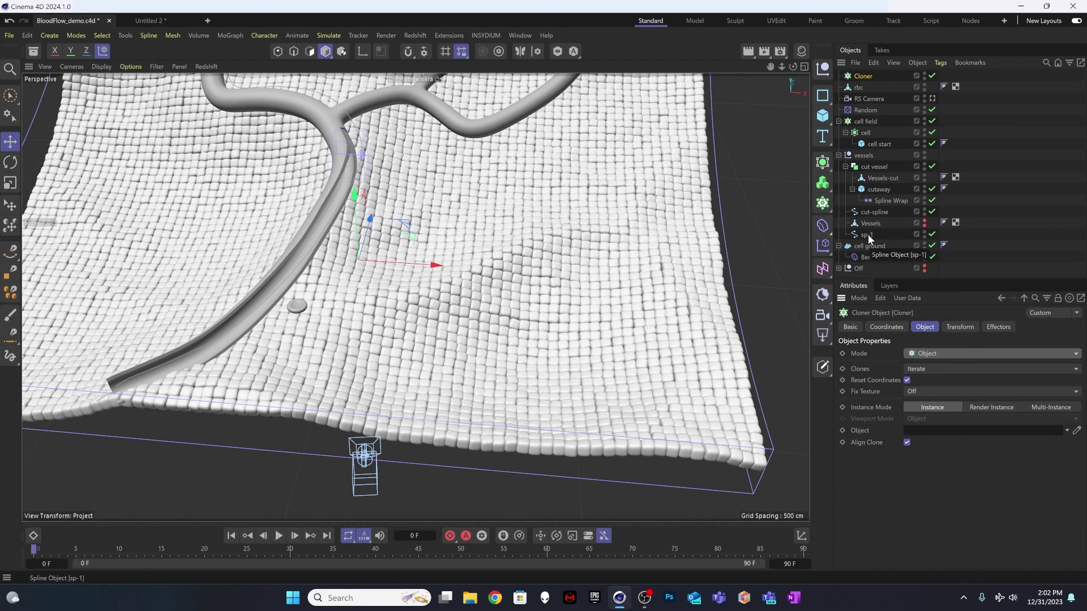
{"action": "left_click_drag", "start_coordinate": [863, 234], "coordinate": [927, 430]}
{"action": "left_click", "coordinate": [869, 75]}
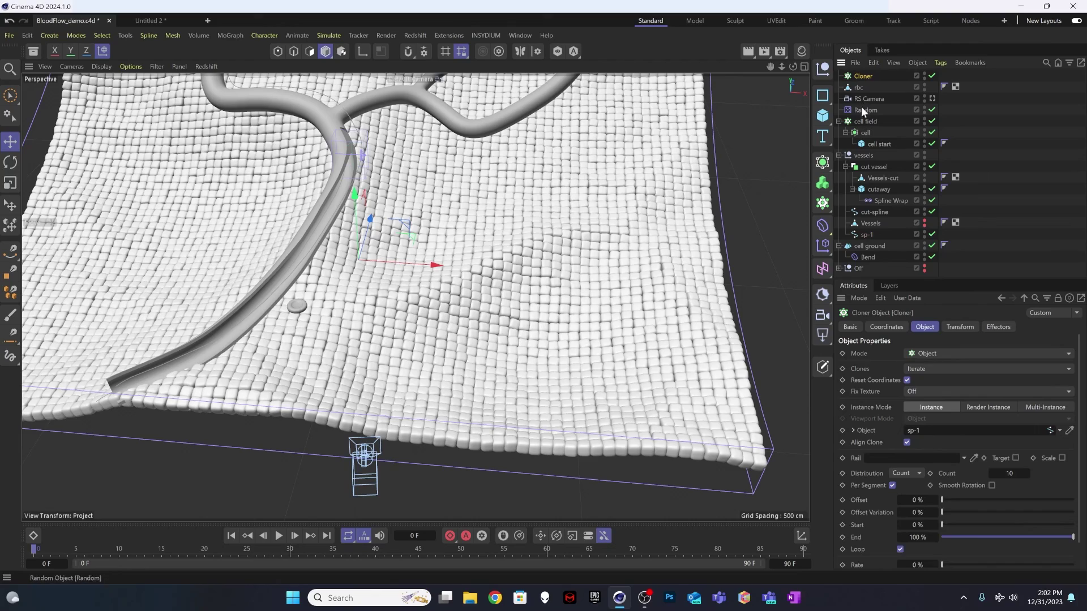
{"action": "left_click_drag", "start_coordinate": [861, 86], "coordinate": [866, 79]}
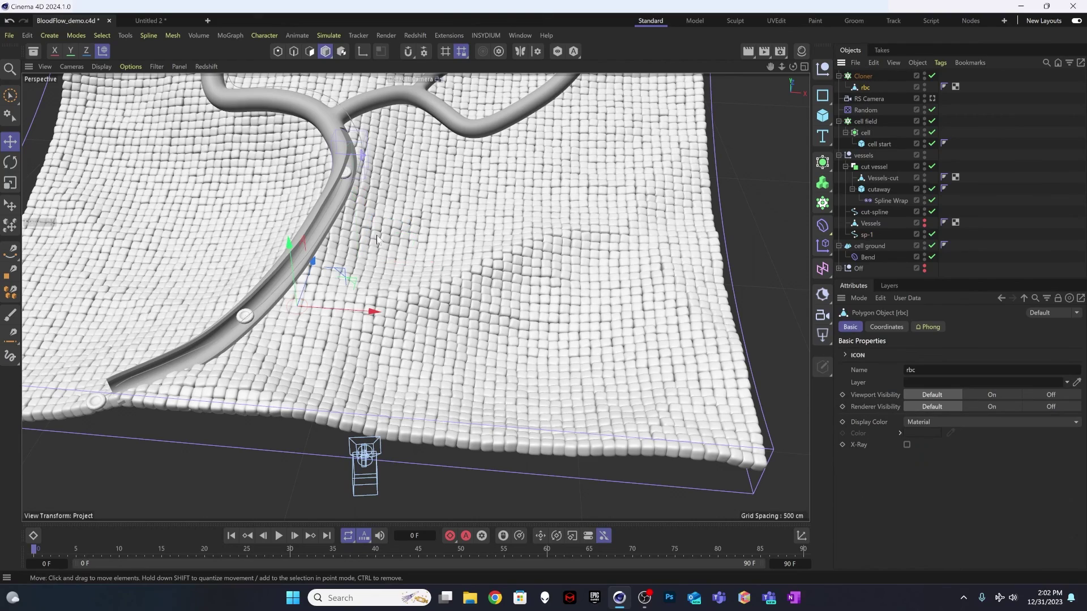
Set the Cloner's distribution along the spline to Even with a count of 80
{"action": "left_click_drag", "start_coordinate": [344, 234], "coordinate": [255, 252], "text": "alt"}
{"action": "right_click_drag", "start_coordinate": [255, 248], "coordinate": [284, 241], "text": "alt"}
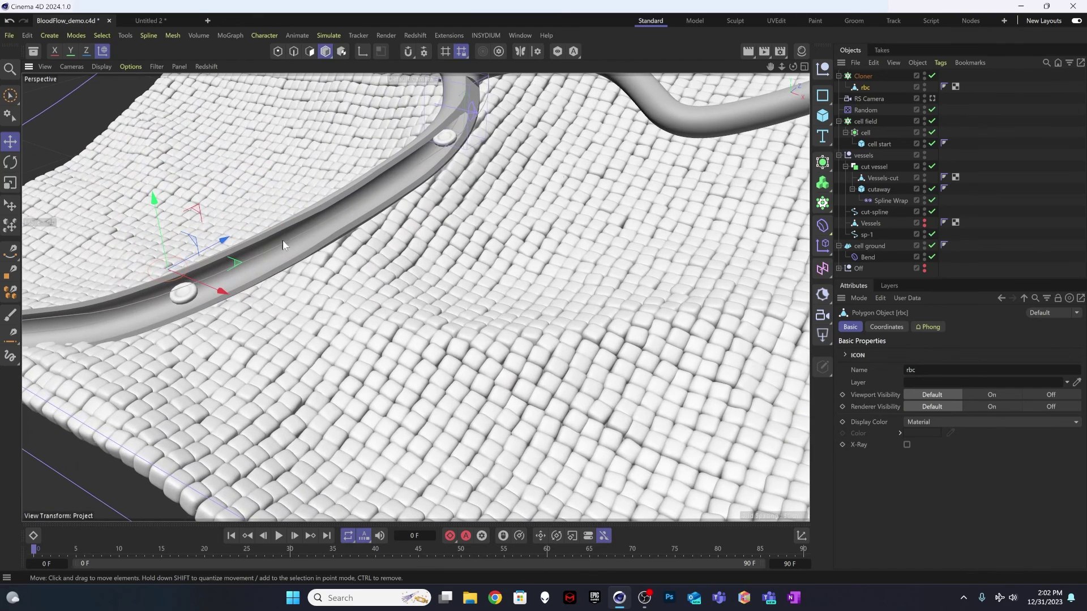
{"action": "left_click", "coordinate": [864, 77]}
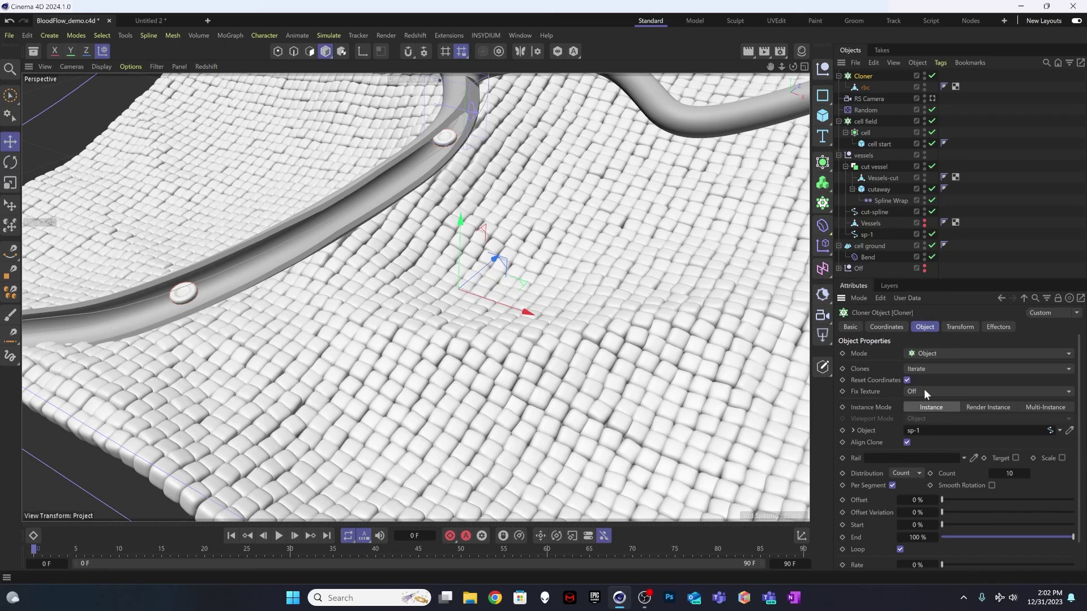
{"action": "left_click", "coordinate": [917, 474]}
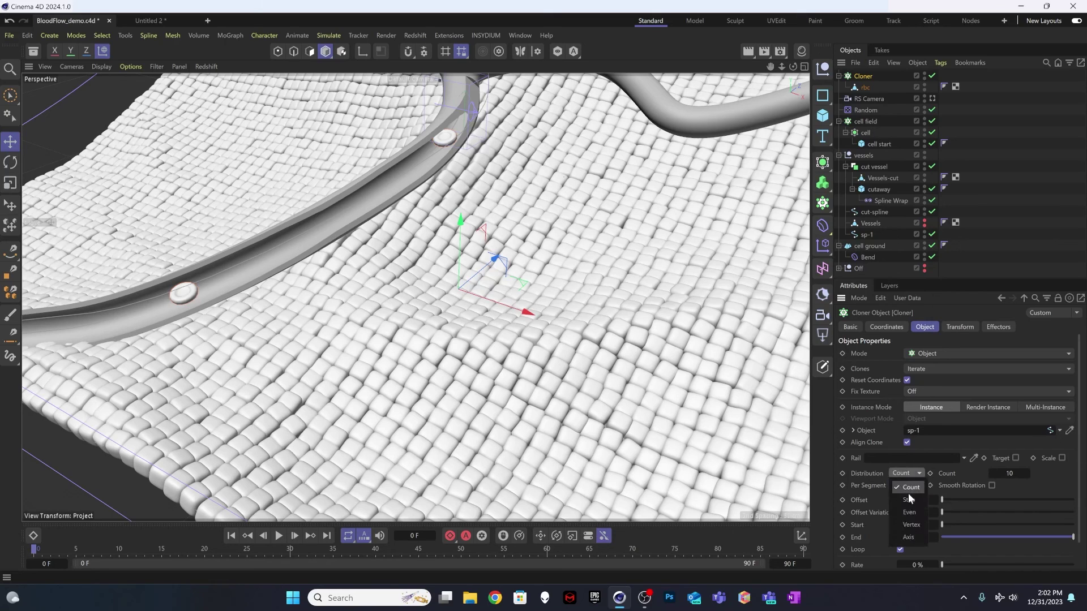
{"action": "left_click", "coordinate": [909, 512]}
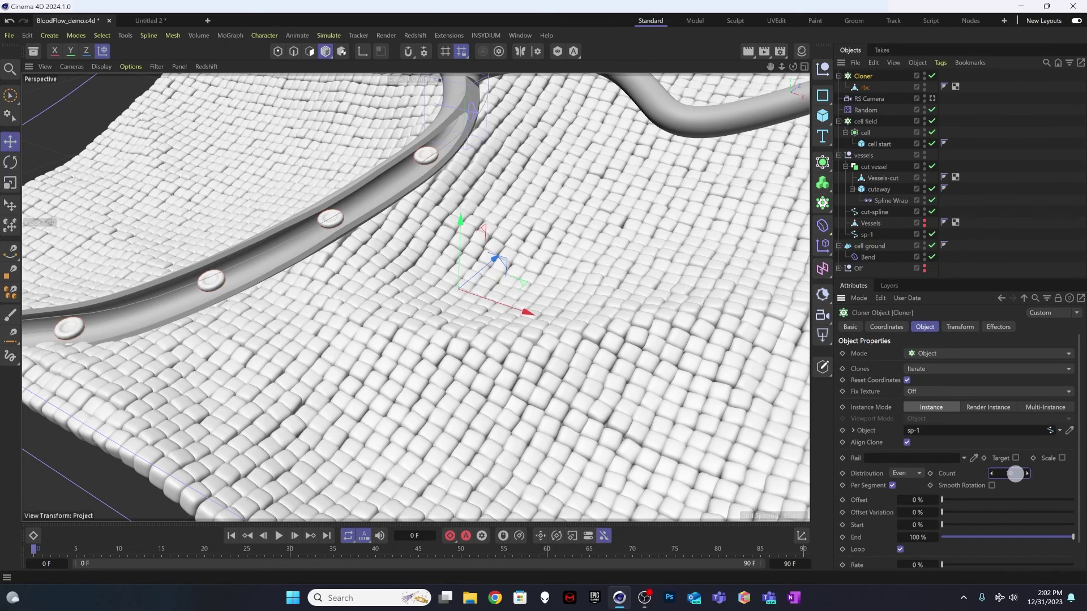
{"action": "left_click_drag", "start_coordinate": [1019, 474], "coordinate": [1015, 473]}
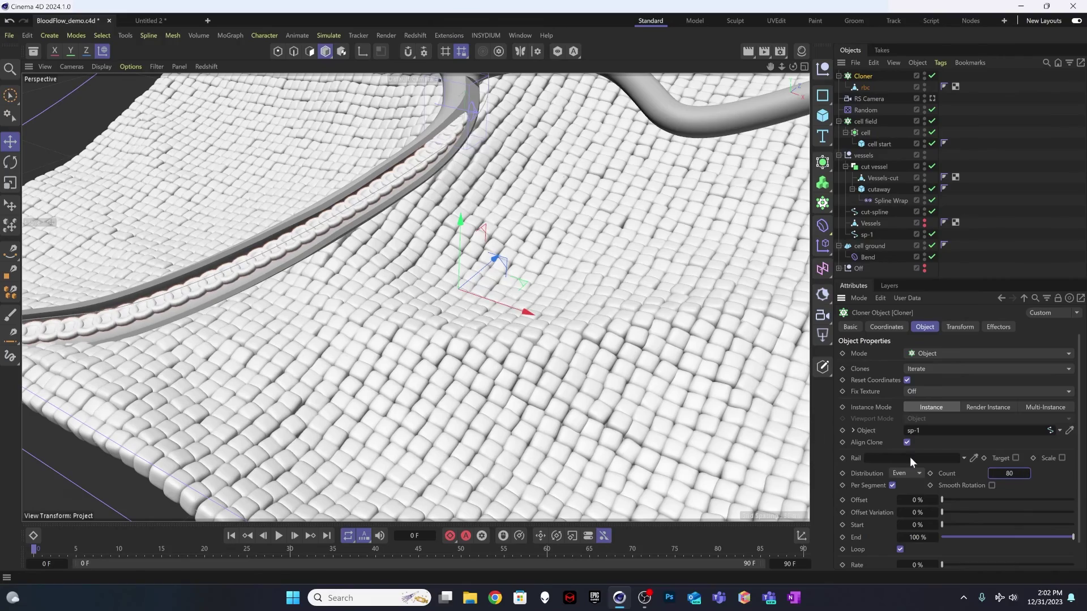
Rename the blood cell Cloner to rbc cloner
{"action": "left_click_drag", "start_coordinate": [368, 215], "coordinate": [358, 239], "text": "alt"}
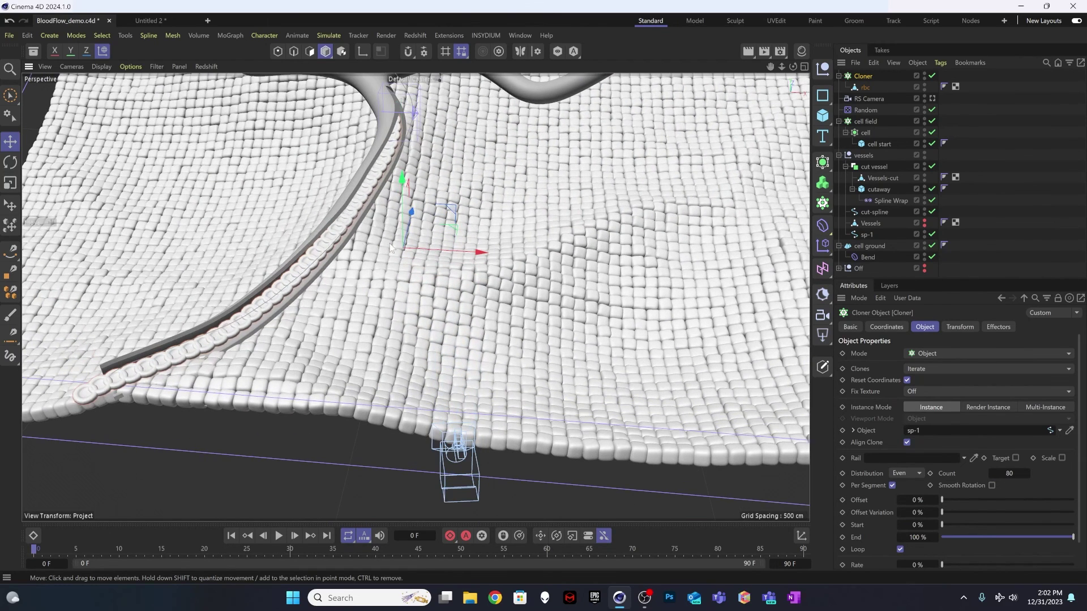
{"action": "double_click", "coordinate": [861, 76]}
{"action": "type", "text": "rbc cloner"}
{"action": "key", "text": "Return"}
Add a Random effector to the rbc cloner
{"action": "left_click", "coordinate": [229, 34]}
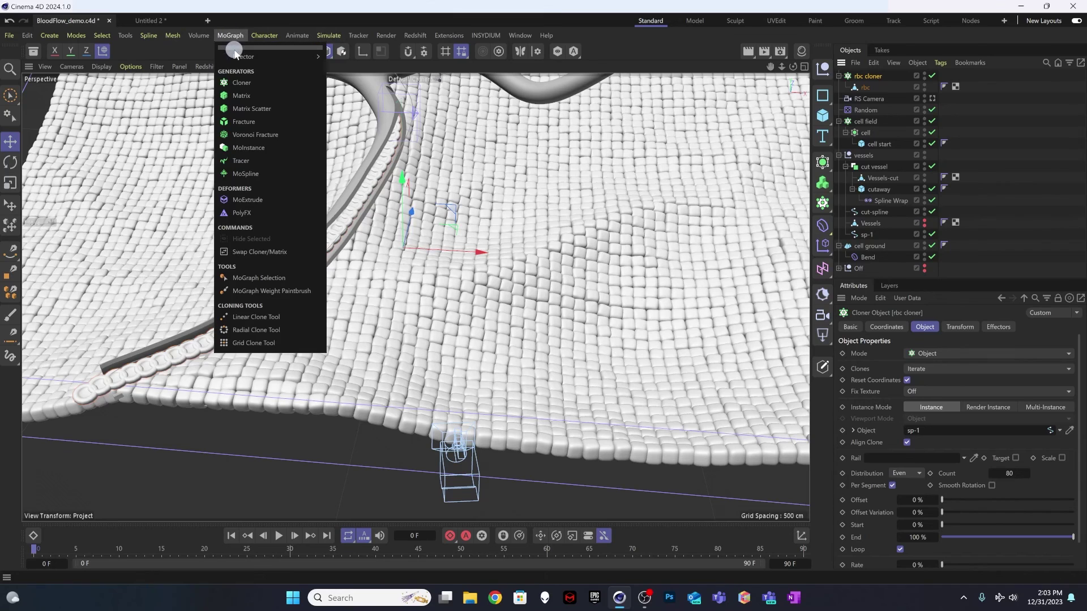
{"action": "mouse_move", "coordinate": [239, 58]}
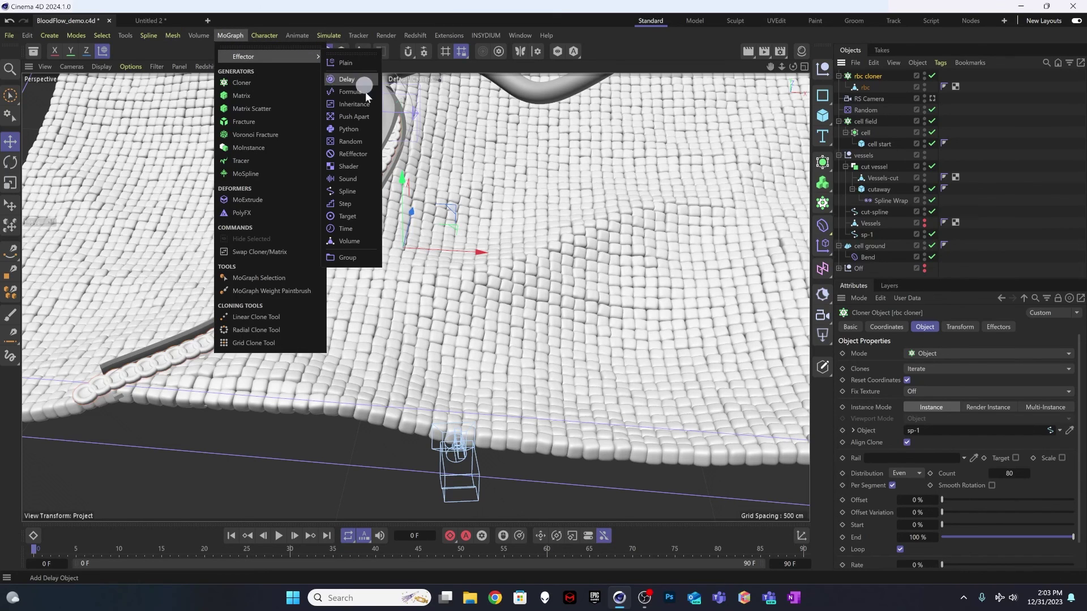
{"action": "left_click", "coordinate": [354, 142]}
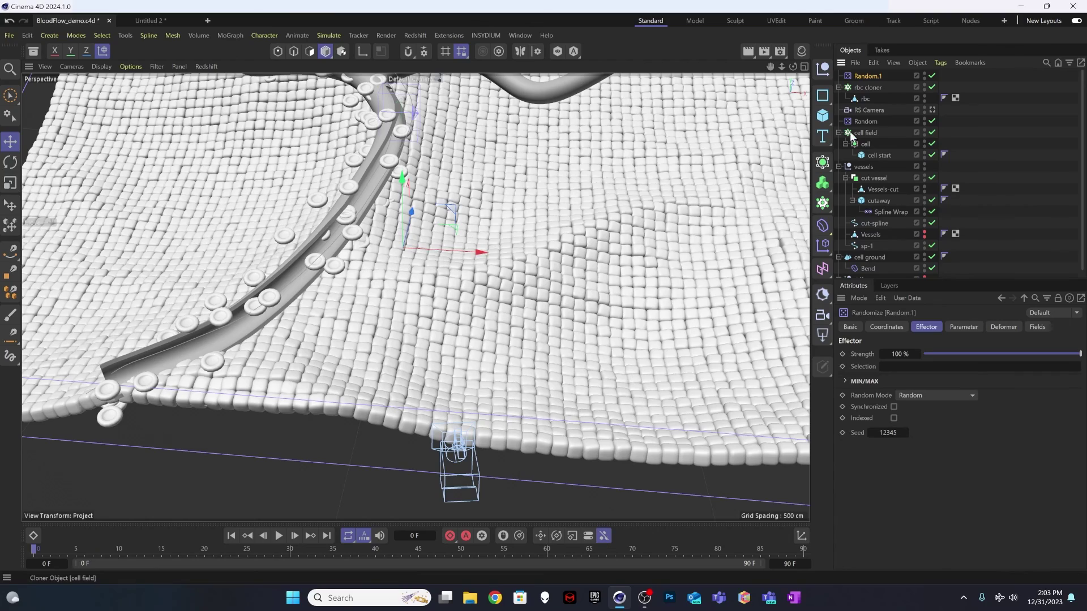
Scale the rbc object inside the cloner down slightly so the cloned blood cells are smaller
{"action": "left_click_drag", "start_coordinate": [272, 367], "coordinate": [265, 316], "text": "alt"}
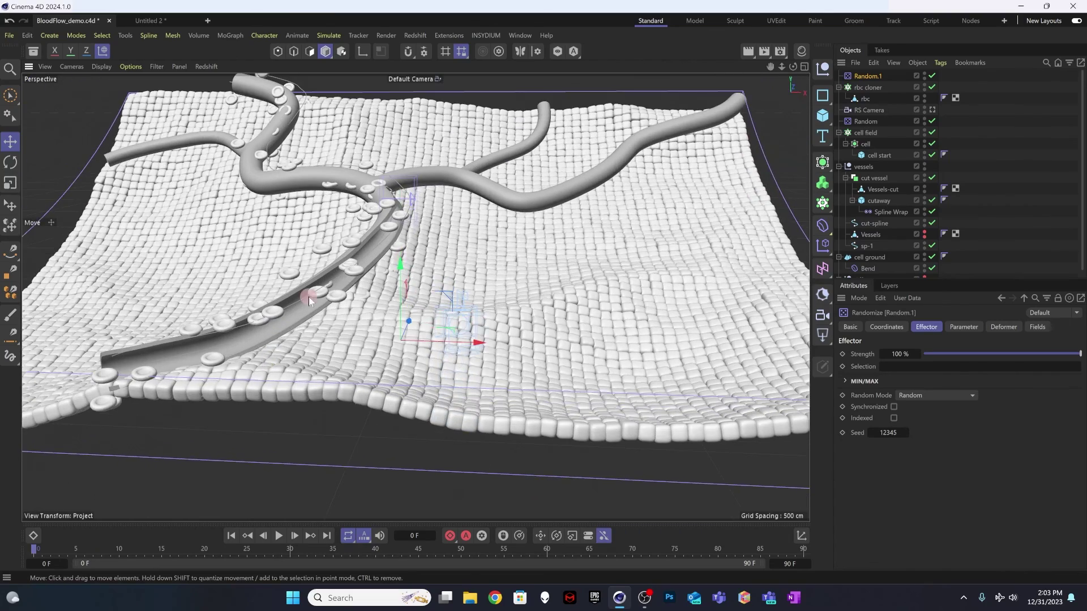
{"action": "right_click_drag", "start_coordinate": [308, 296], "coordinate": [363, 277], "text": "alt"}
{"action": "left_click_drag", "start_coordinate": [314, 318], "coordinate": [338, 270], "text": "alt"}
{"action": "right_click_drag", "start_coordinate": [383, 282], "coordinate": [399, 281], "text": "alt"}
{"action": "left_click_drag", "start_coordinate": [399, 280], "coordinate": [328, 300], "text": "alt"}
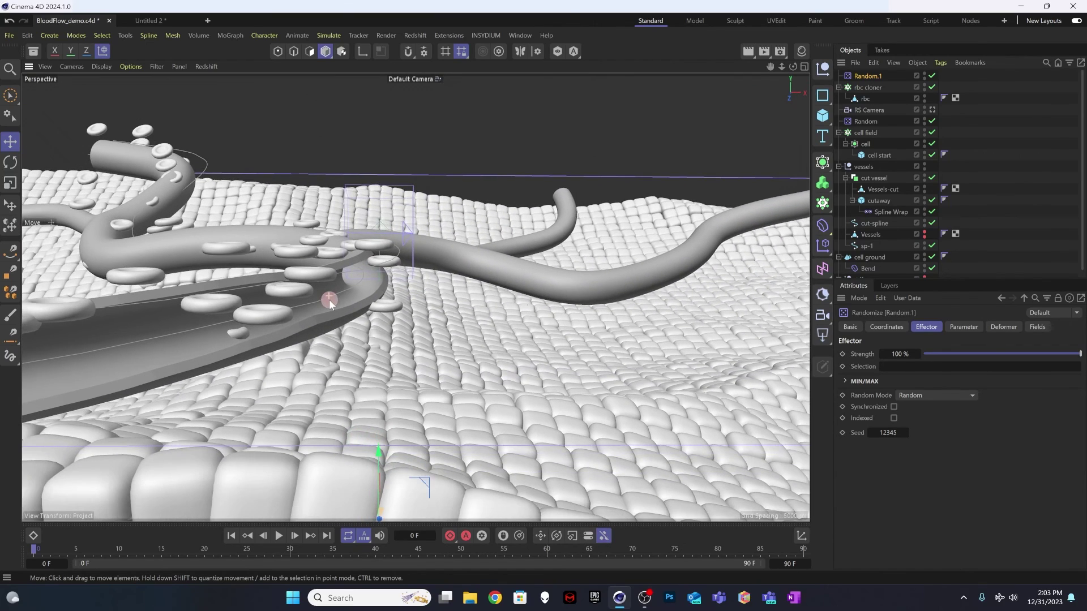
{"action": "left_click", "coordinate": [864, 97]}
{"action": "key", "text": "t"}
{"action": "left_click_drag", "start_coordinate": [456, 380], "coordinate": [330, 393]}
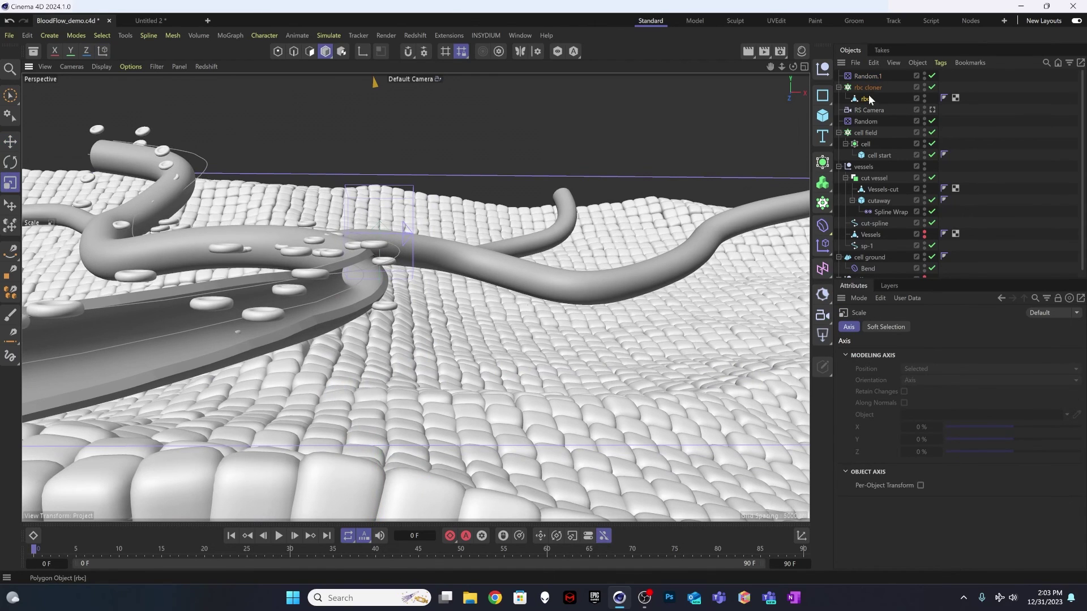
Set the rbc cloner's Random effector position variation to 10 cm on X, Y and Z
{"action": "left_click", "coordinate": [868, 76]}
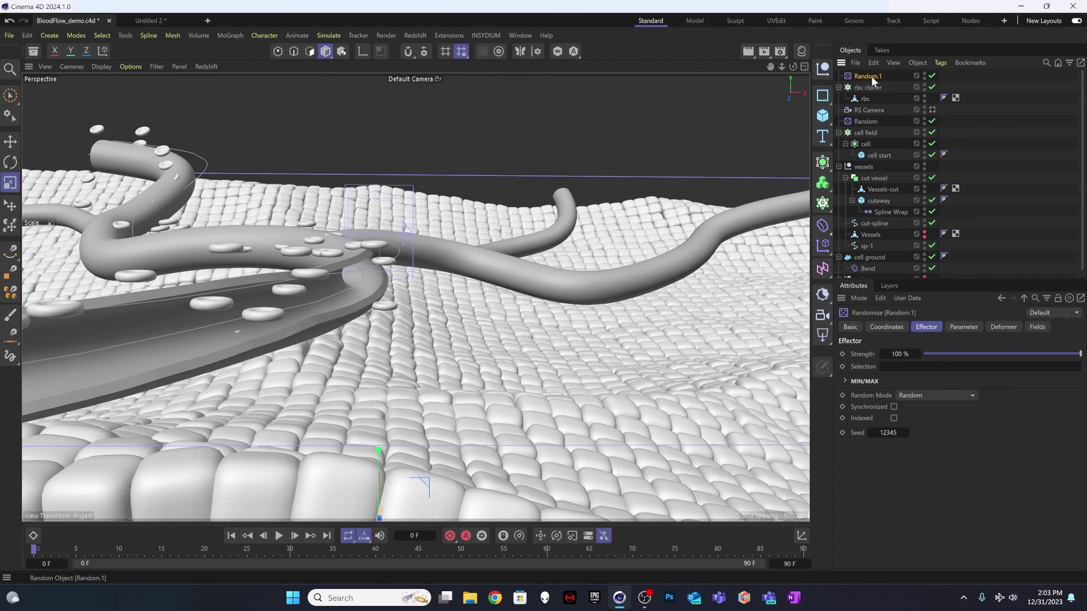
{"action": "left_click", "coordinate": [962, 328]}
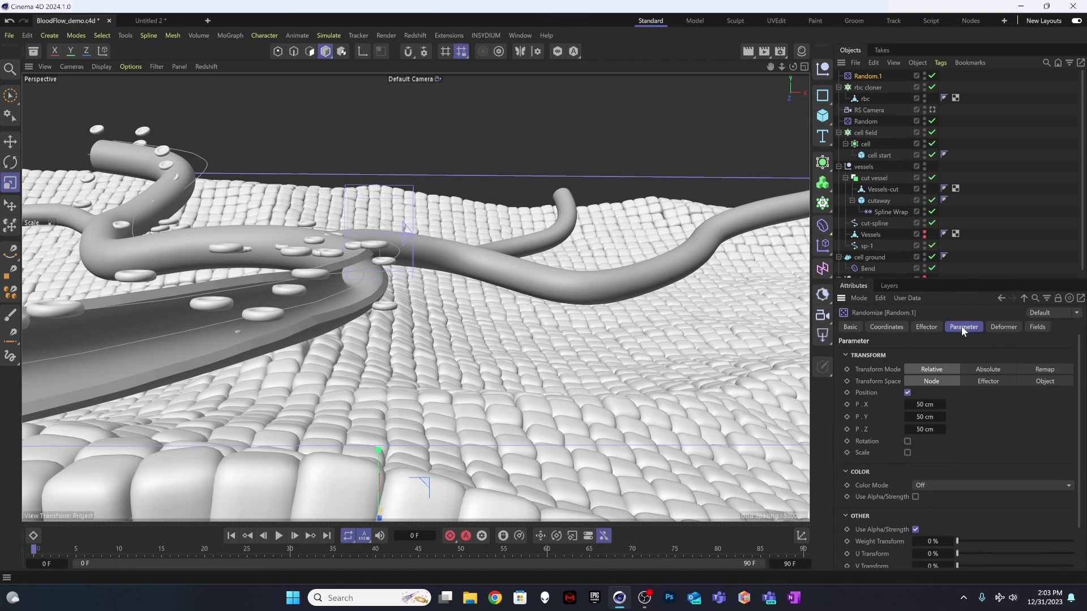
{"action": "left_click", "coordinate": [928, 404]}
{"action": "type", "text": "10"}
{"action": "key", "text": "Return"}
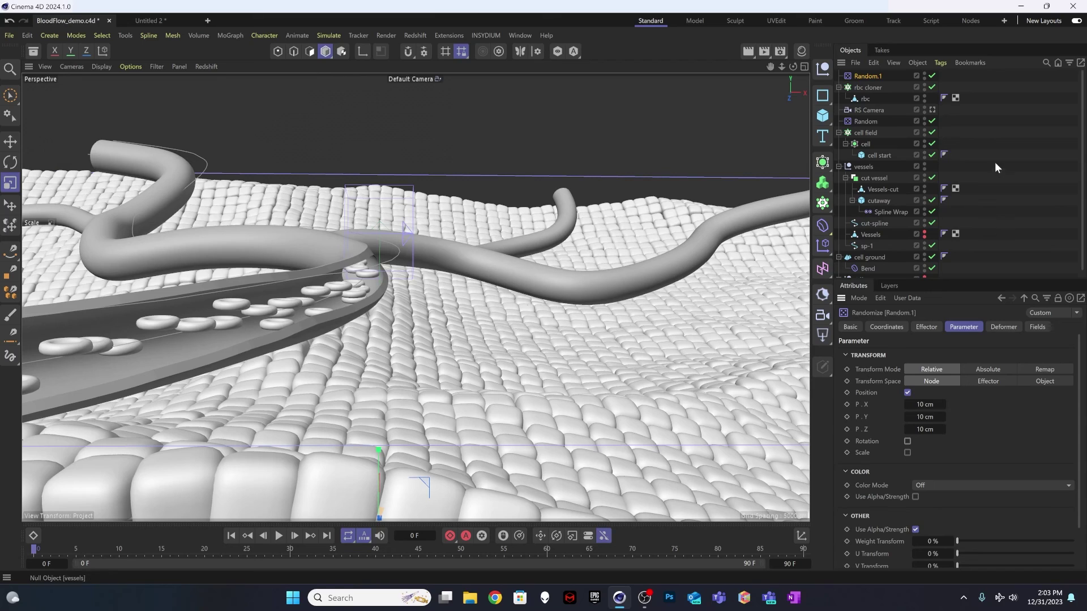
Enable rotation on the rbc cloner's Random effector and set heading, pitch and bank to 360° each
{"action": "left_click", "coordinate": [907, 442]}
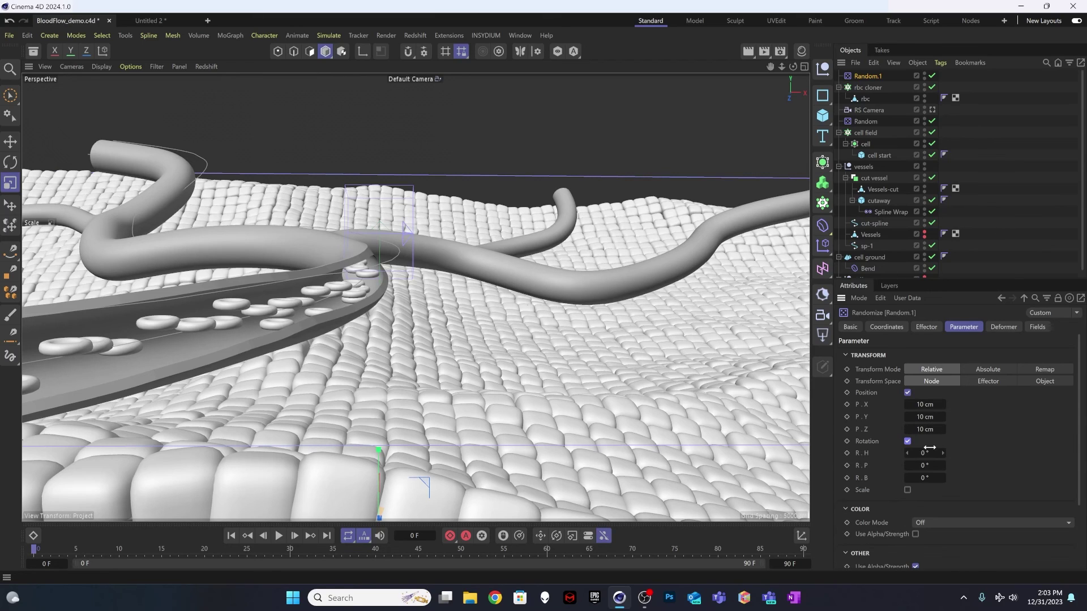
{"action": "left_click", "coordinate": [928, 453]}
{"action": "type", "text": "360"}
{"action": "key", "text": "Tab"}
{"action": "type", "text": "360"}
{"action": "key", "text": "Tab"}
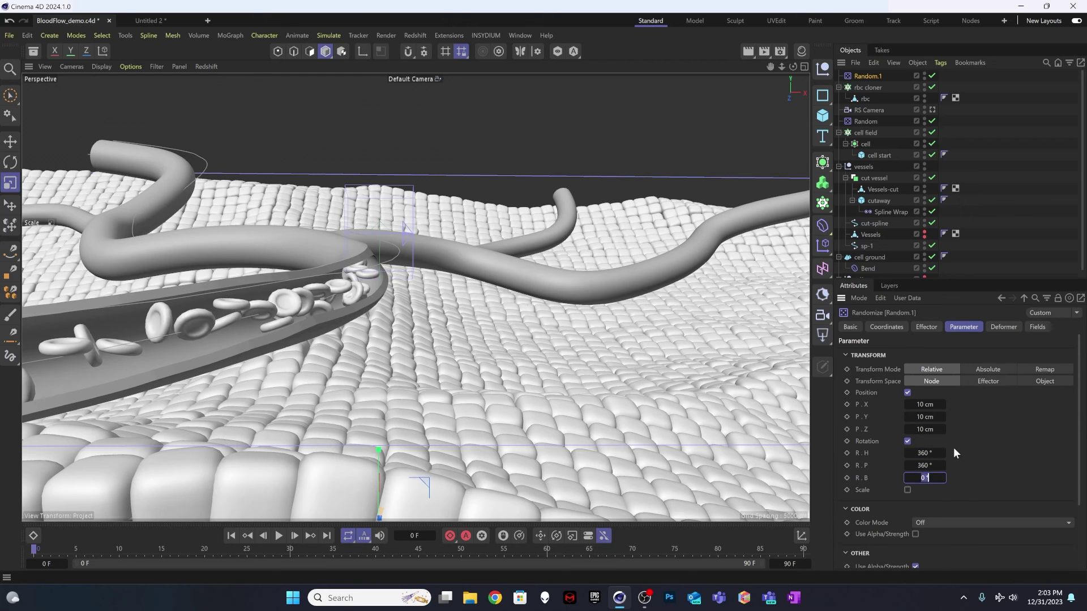
{"action": "type", "text": "360"}
{"action": "key", "text": "Return"}
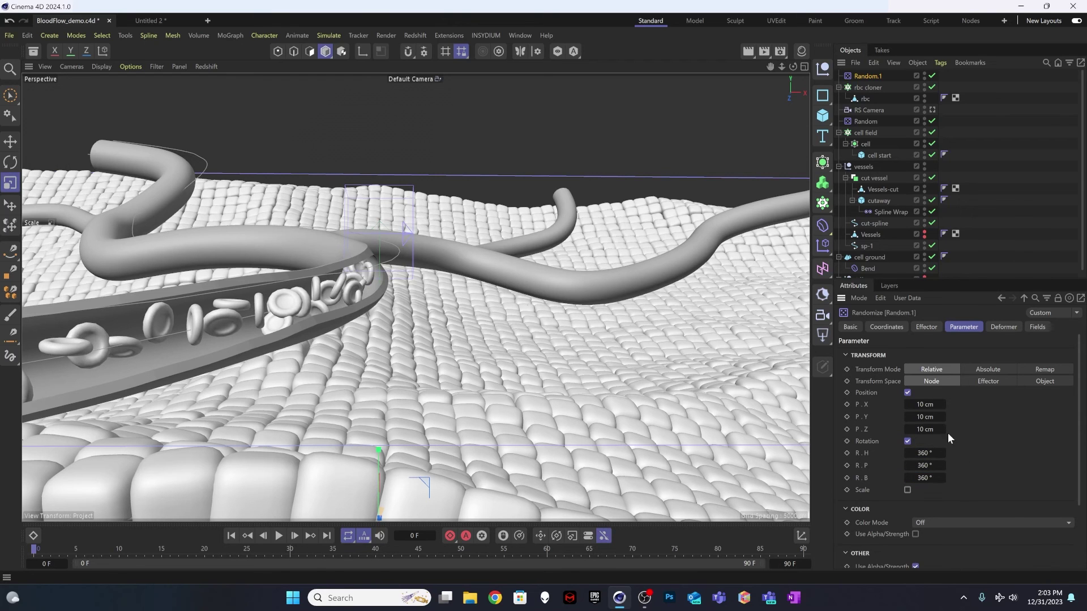
Add a Push Apart effector to the rbc cloner and set its radius to 12 cm
{"action": "left_click_drag", "start_coordinate": [323, 325], "coordinate": [238, 348], "text": "alt"}
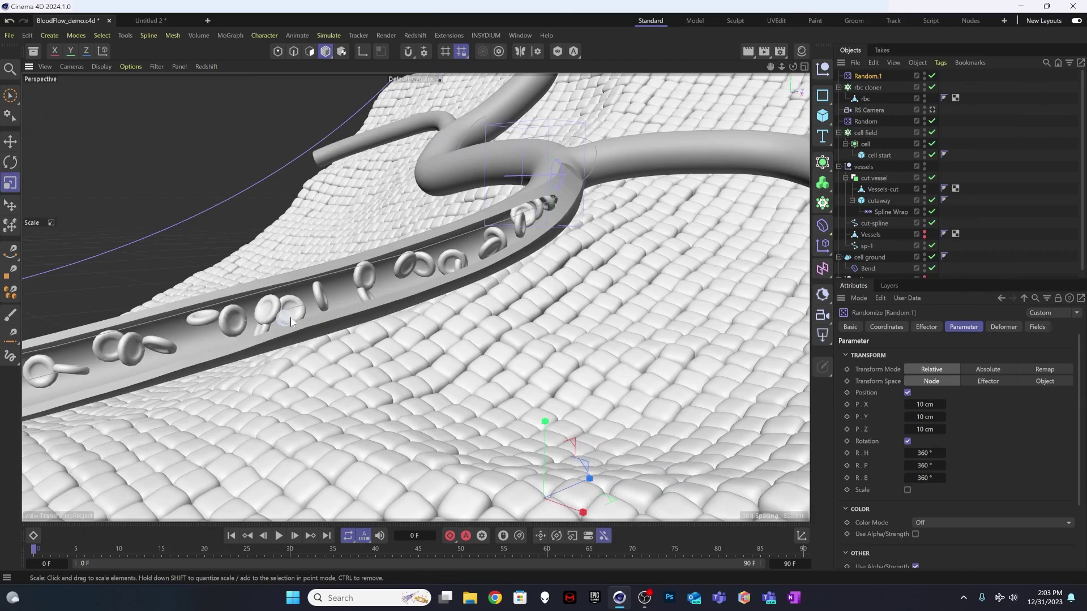
{"action": "left_click_drag", "start_coordinate": [286, 320], "coordinate": [371, 397], "text": "alt"}
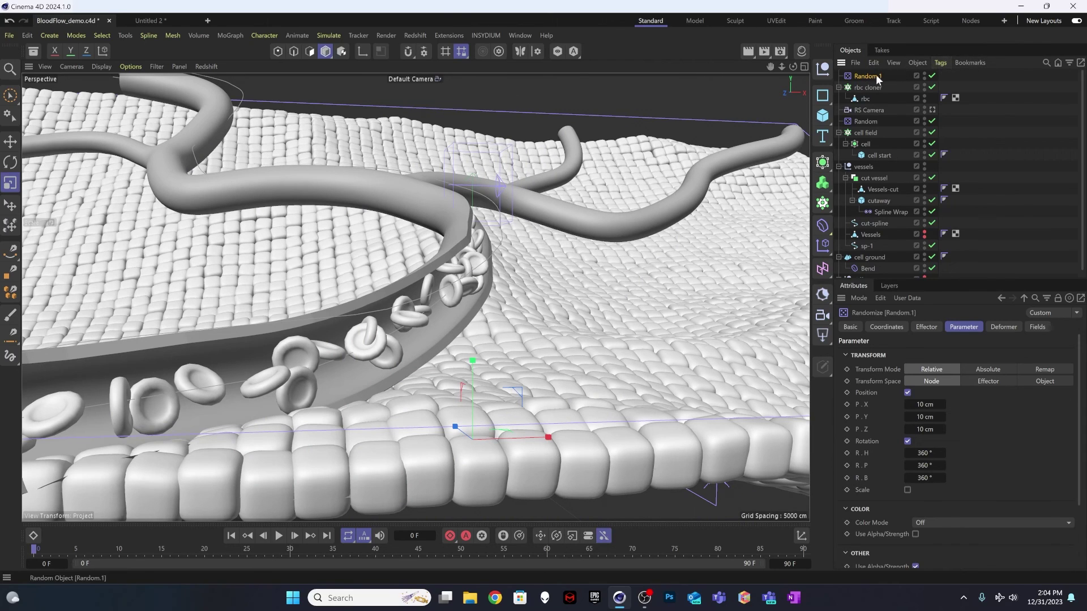
{"action": "left_click", "coordinate": [868, 87]}
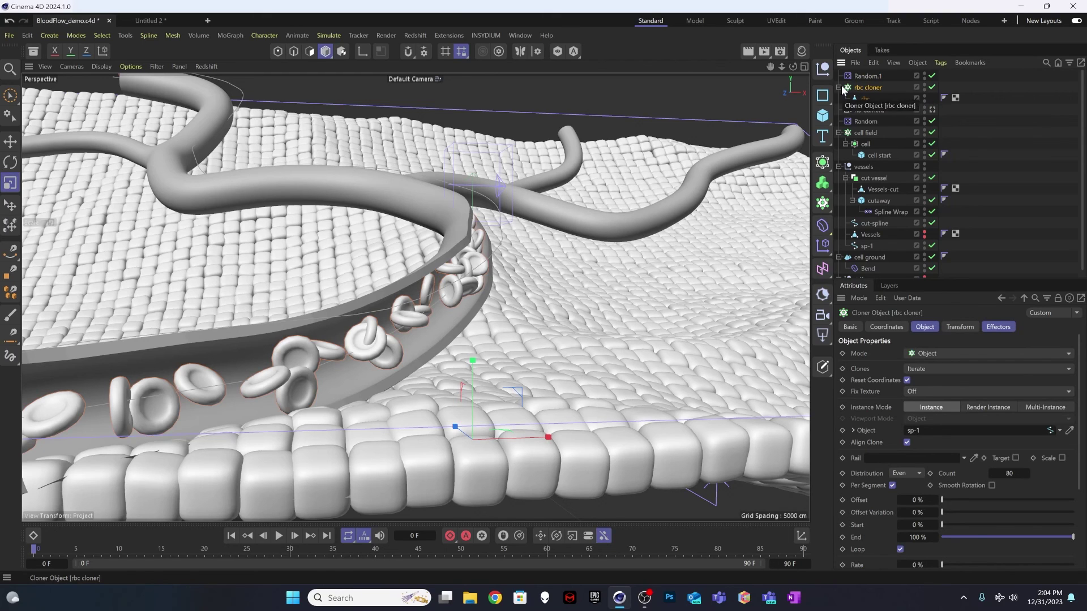
{"action": "left_click", "coordinate": [230, 35]}
{"action": "mouse_move", "coordinate": [272, 59]}
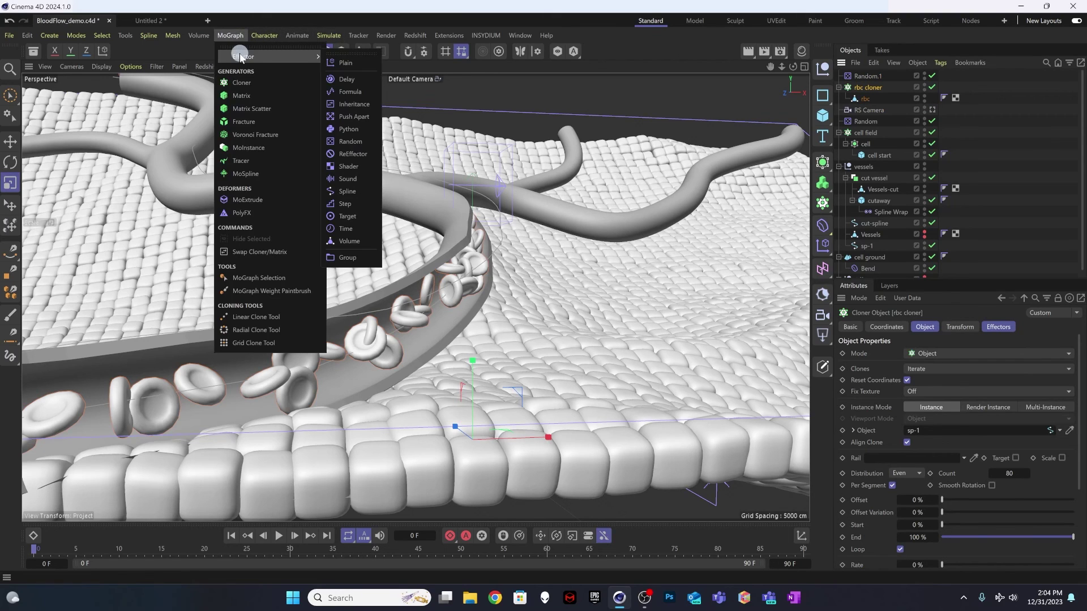
{"action": "left_click", "coordinate": [349, 119]}
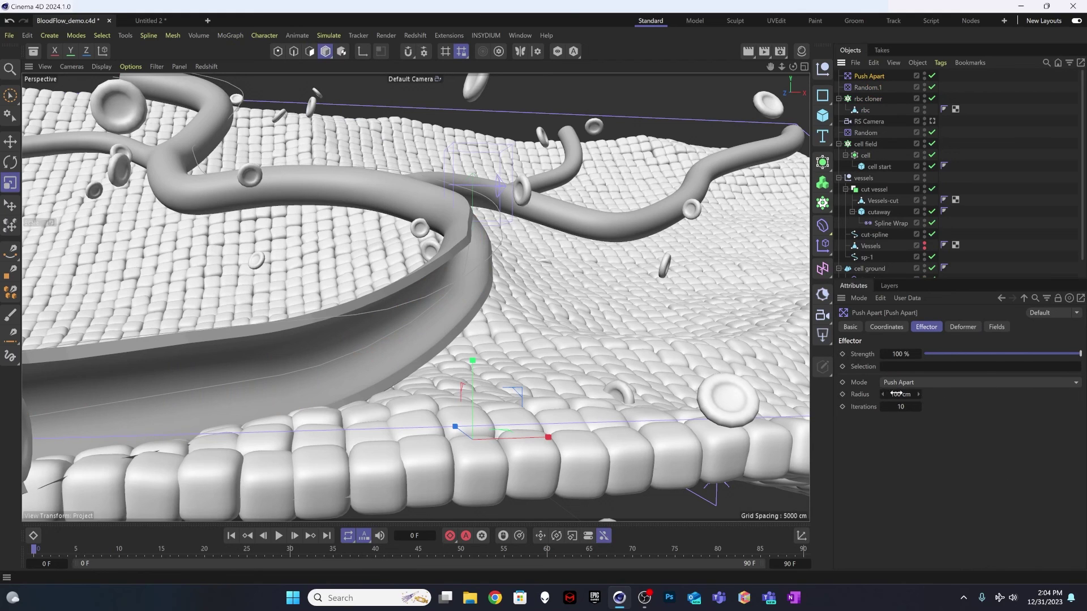
{"action": "left_click_drag", "start_coordinate": [896, 394], "coordinate": [894, 394]}
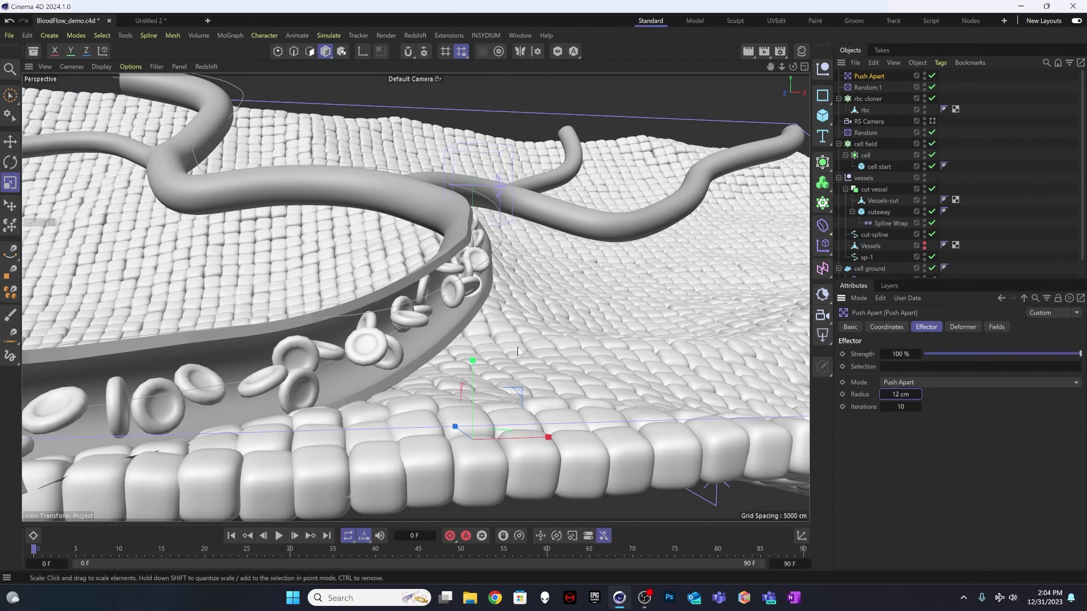
Keyframe the rbc cloner's Offset at 0% on frame 0
{"action": "left_click_drag", "start_coordinate": [425, 319], "coordinate": [356, 329], "text": "alt"}
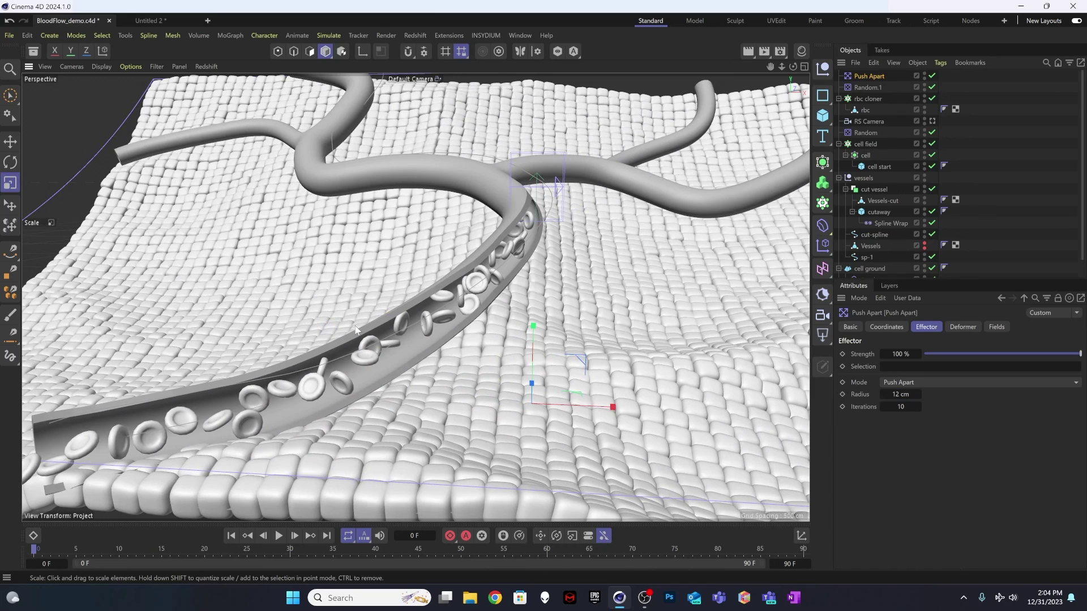
{"action": "left_click", "coordinate": [872, 98]}
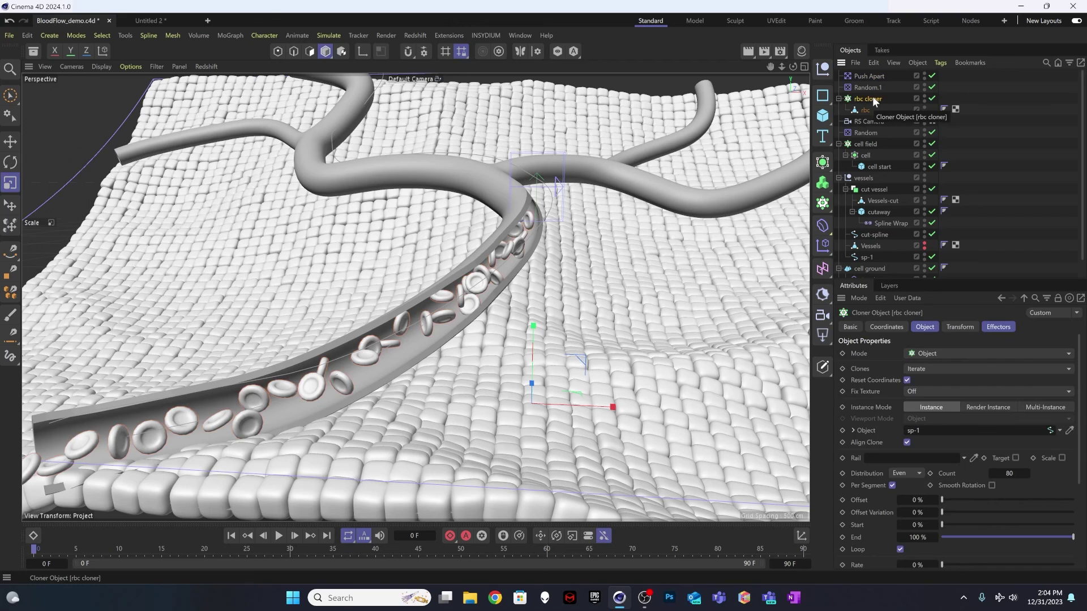
{"action": "left_click", "coordinate": [924, 328]}
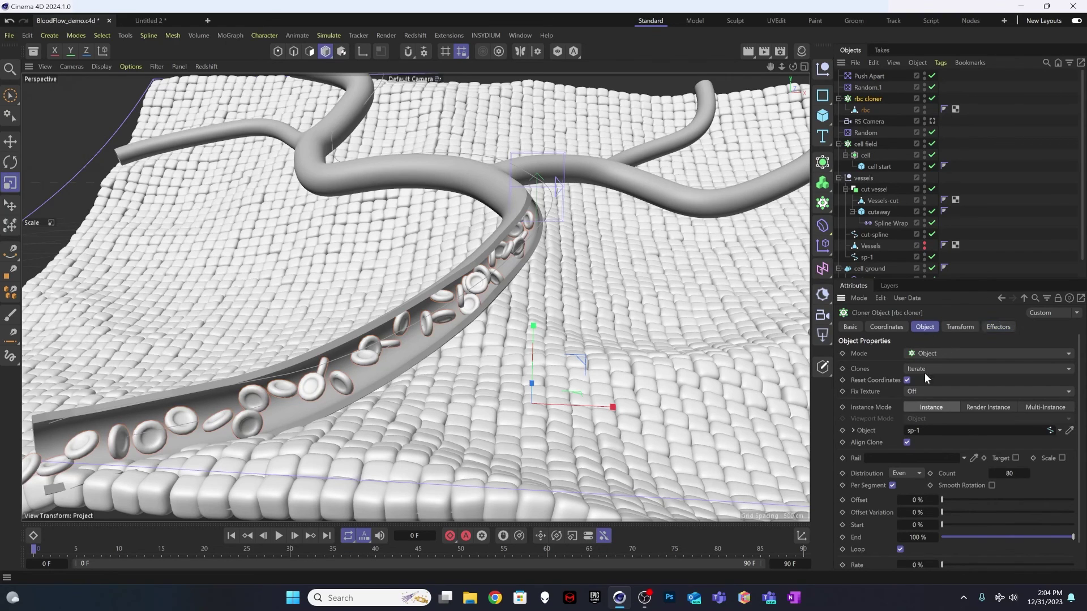
{"action": "scroll", "coordinate": [864, 508], "scroll_direction": "down", "scroll_amount": 1}
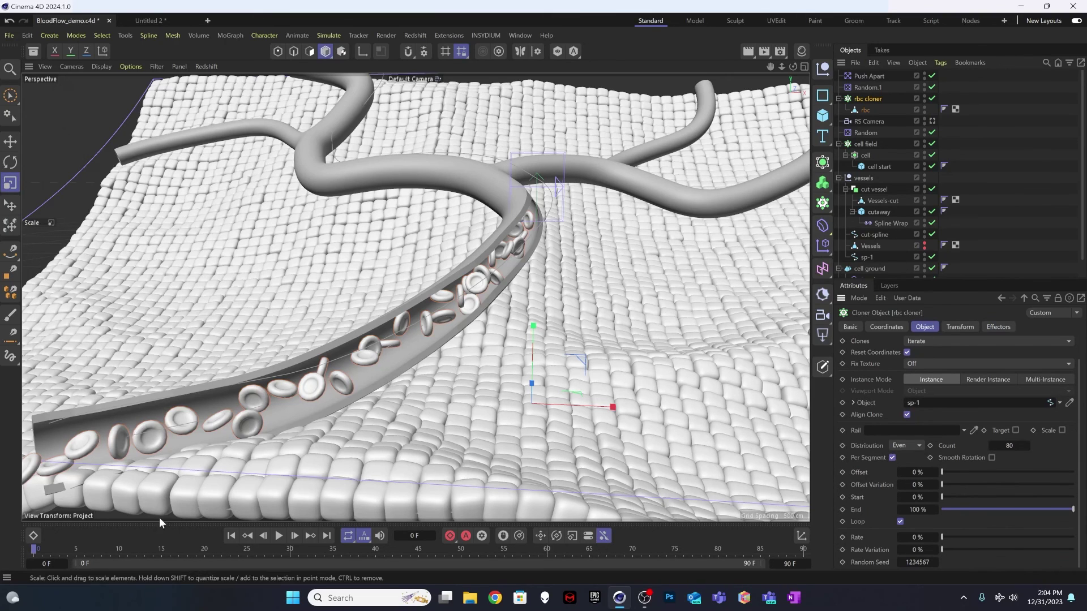
{"action": "left_click", "coordinate": [842, 473]}
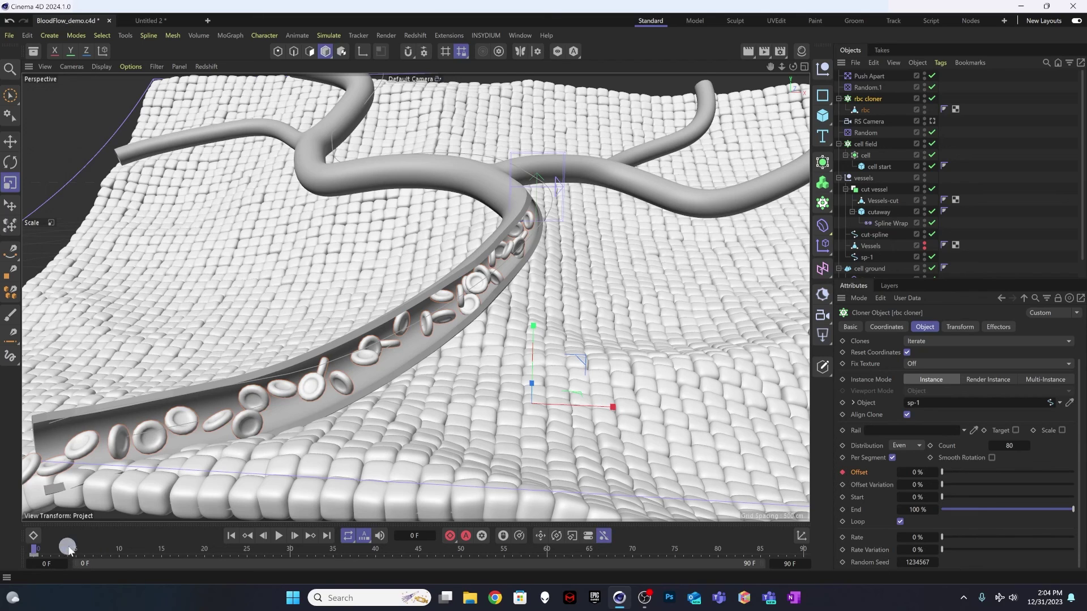
Keyframe the rbc cloner's Offset at 5% on frame 10
{"action": "left_click_drag", "start_coordinate": [63, 545], "coordinate": [118, 552]}
{"action": "left_click", "coordinate": [899, 472]}
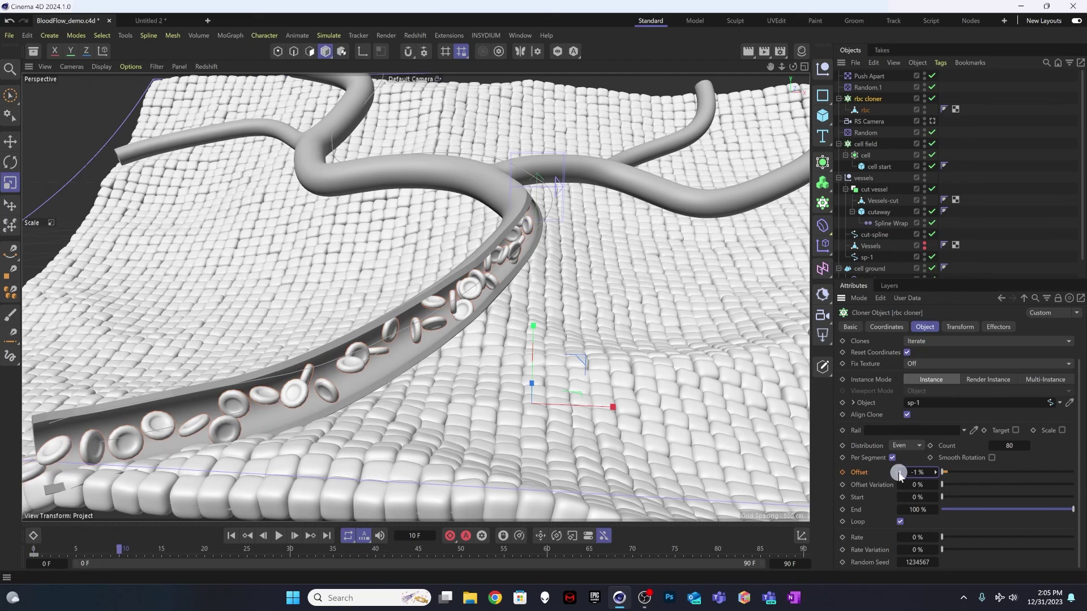
{"action": "left_click", "coordinate": [935, 472]}
{"action": "left_click", "coordinate": [935, 472]}
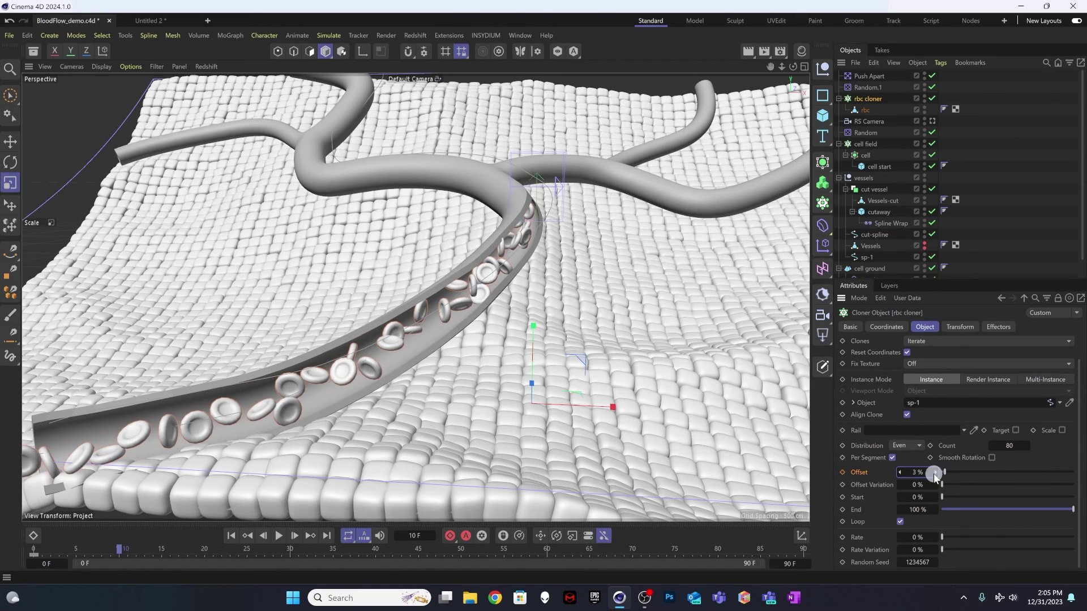
{"action": "left_click", "coordinate": [934, 474]}
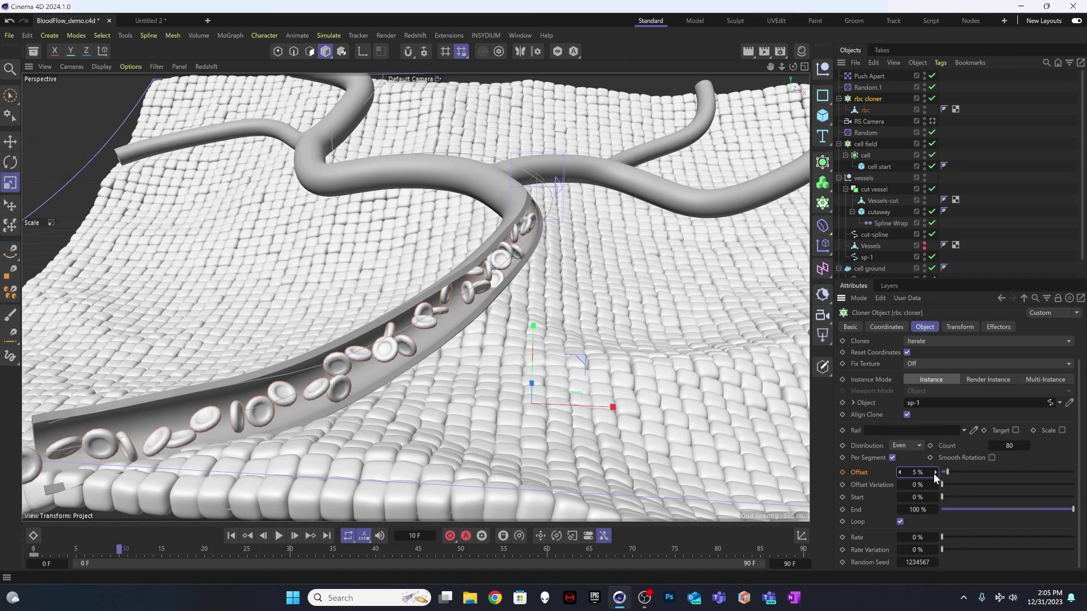
{"action": "left_click", "coordinate": [841, 472]}
Open the timeline dope sheet, enlarge it, and expand the rbc cloner to reveal its Offset track
{"action": "left_click", "coordinate": [34, 536]}
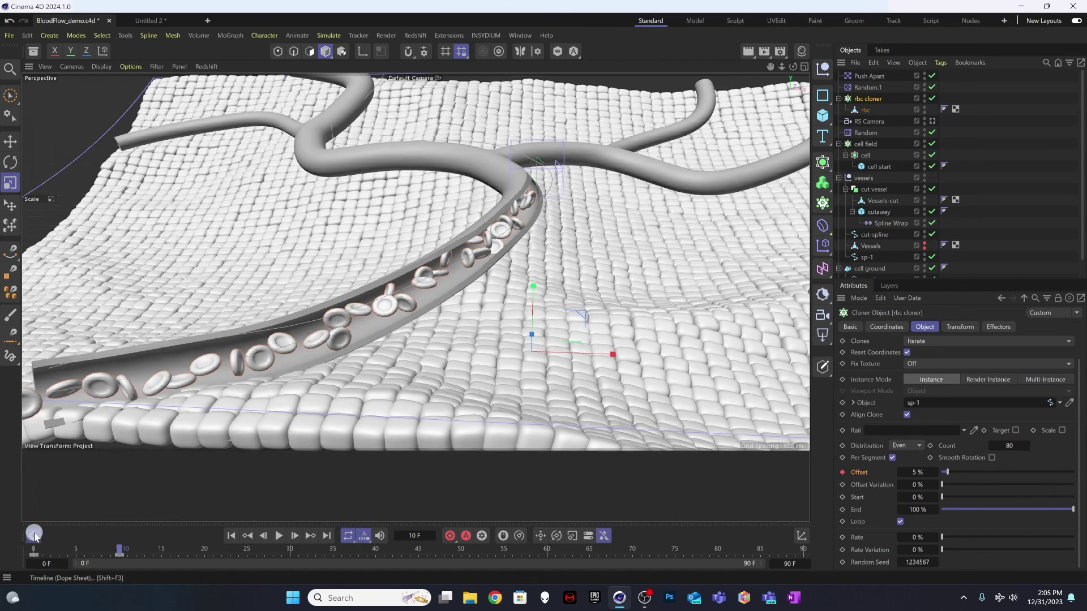
{"action": "left_click_drag", "start_coordinate": [317, 453], "coordinate": [313, 338]}
{"action": "left_click", "coordinate": [239, 461]}
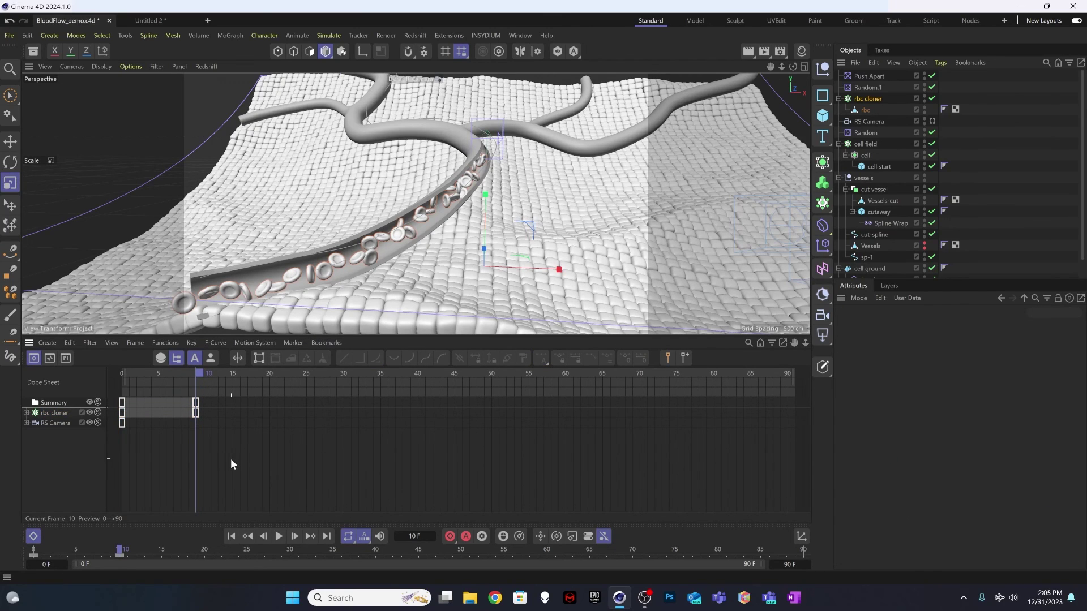
{"action": "left_click", "coordinate": [61, 415]}
{"action": "left_click", "coordinate": [26, 413]}
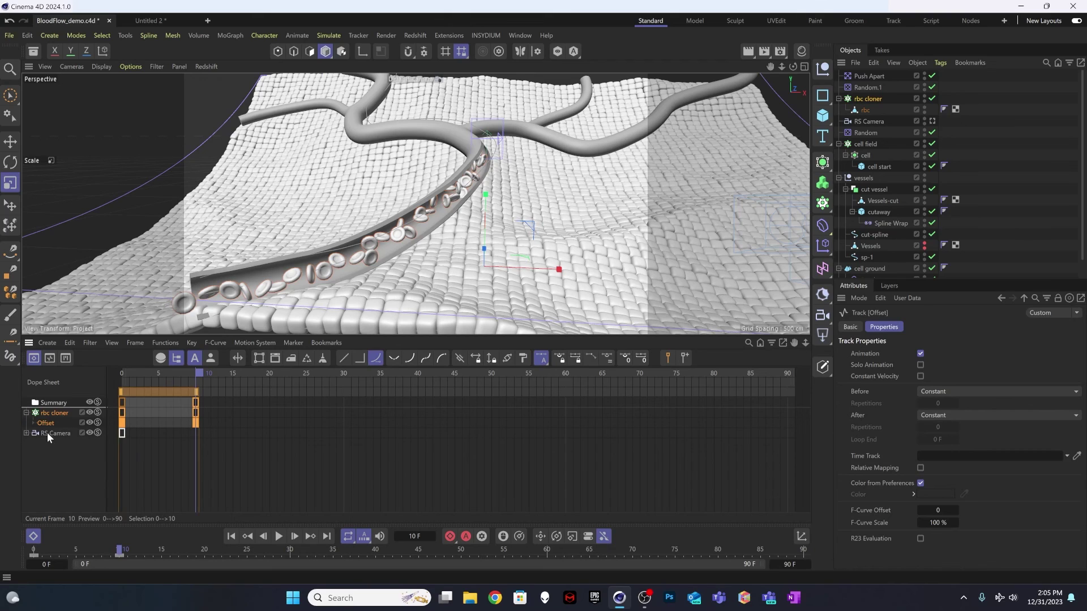
Set the rbc cloner's Offset keys to linear interpolation and play the animation from frame 0
{"action": "left_click", "coordinate": [46, 423]}
{"action": "left_click", "coordinate": [145, 422]}
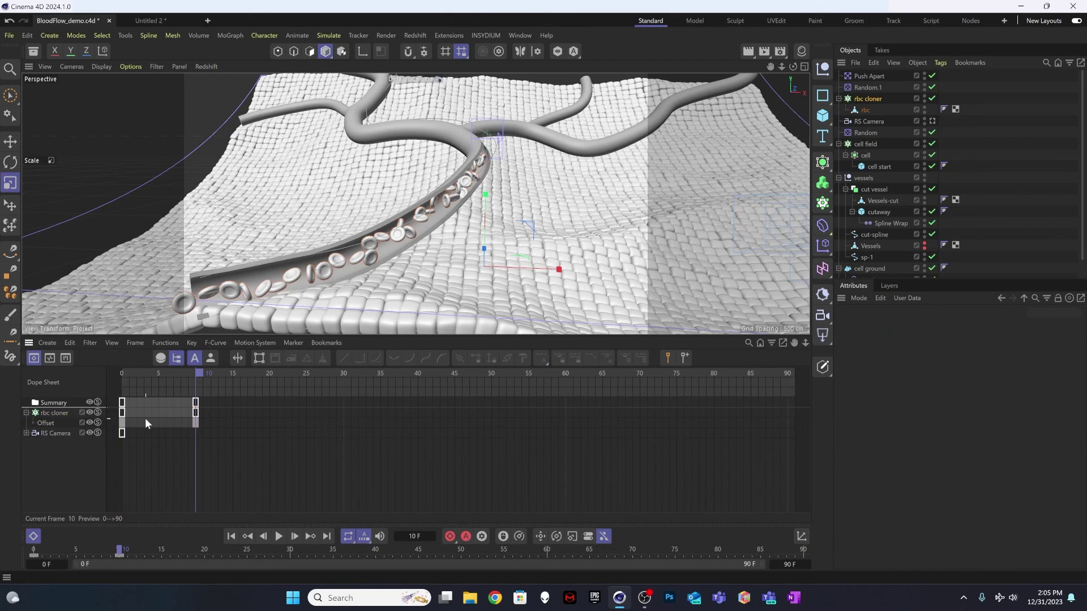
{"action": "left_click", "coordinate": [55, 423]}
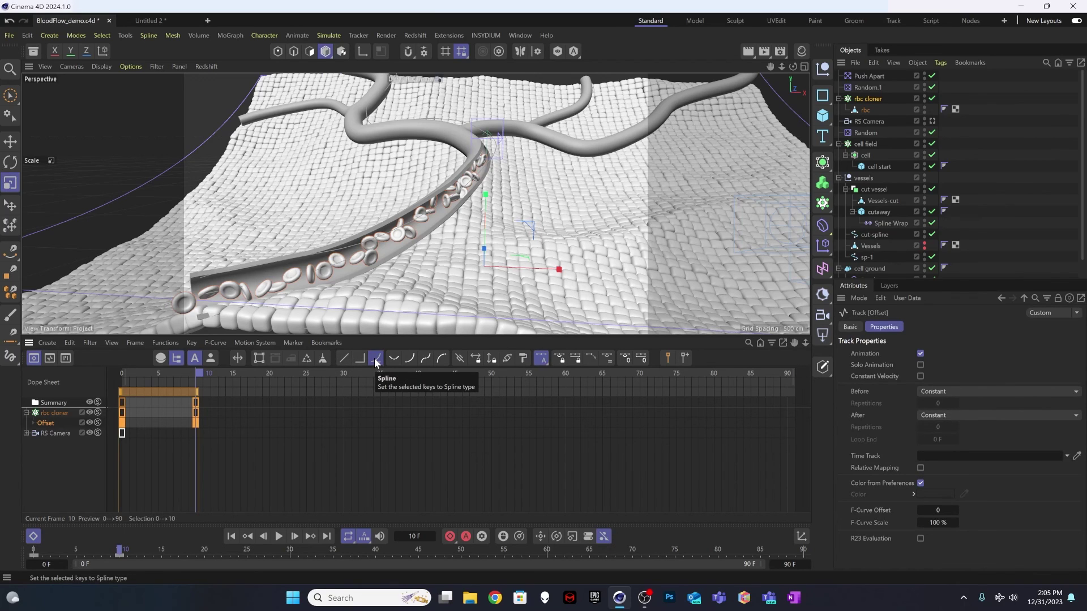
{"action": "left_click", "coordinate": [345, 358]}
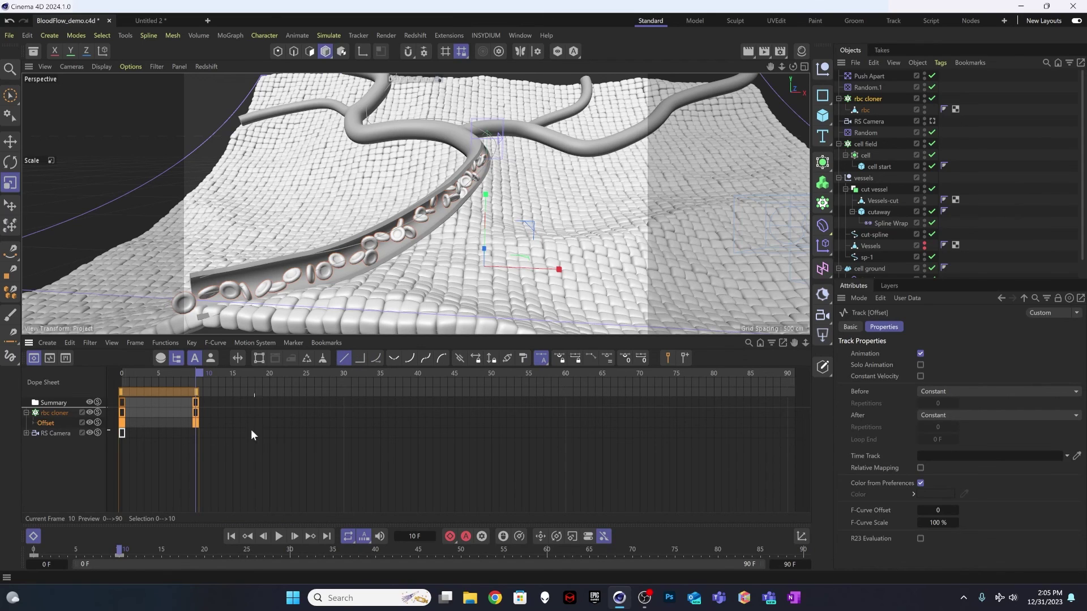
{"action": "left_click", "coordinate": [279, 536]}
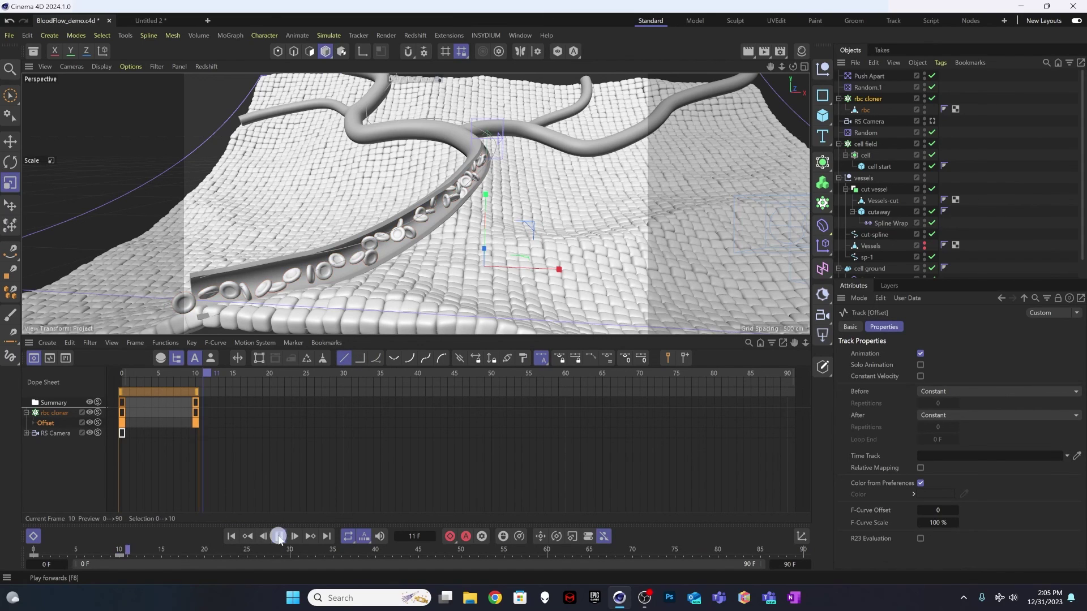
{"action": "left_click", "coordinate": [279, 537]}
{"action": "left_click_drag", "start_coordinate": [174, 380], "coordinate": [56, 375]}
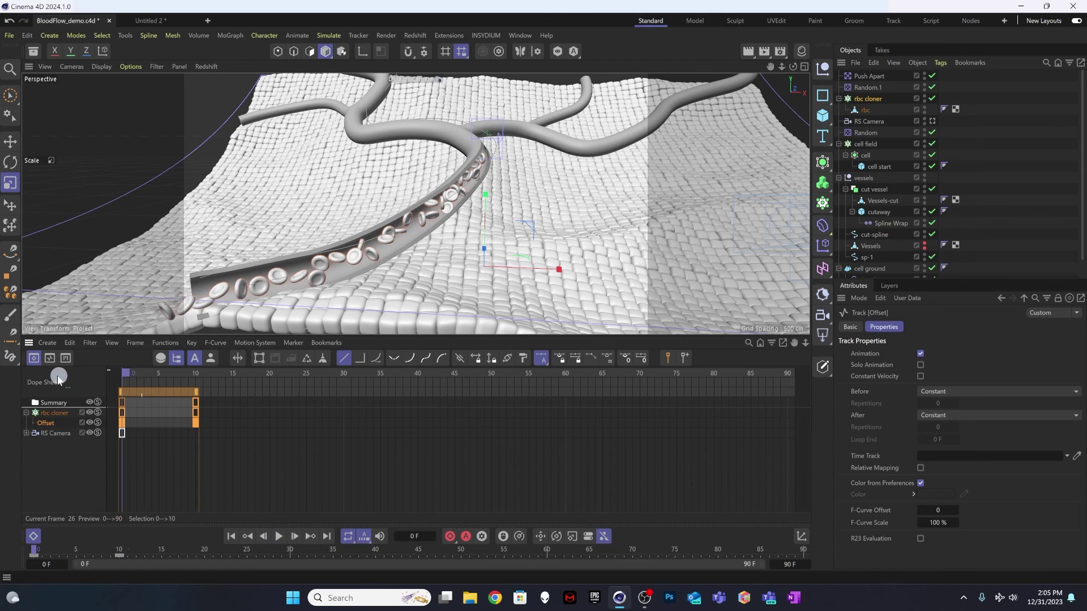
{"action": "left_click", "coordinate": [279, 537]}
{"action": "left_click", "coordinate": [279, 537]}
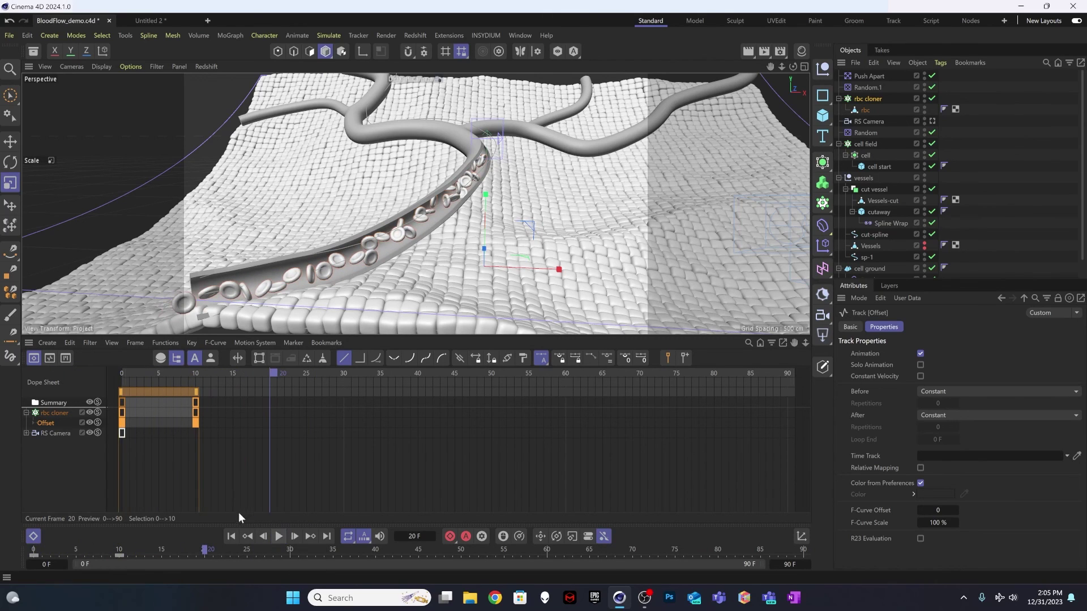
Try the Offset track's After behaviour as Repeat with 3 repetitions, play the animation, and return to frame 0
{"action": "left_click", "coordinate": [171, 479]}
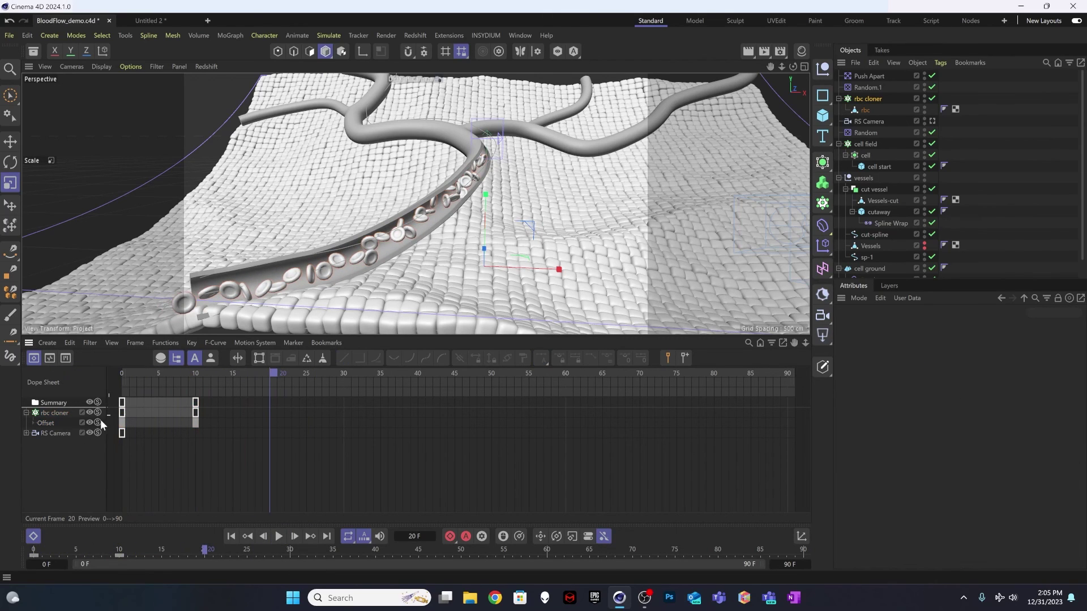
{"action": "left_click", "coordinate": [50, 422]}
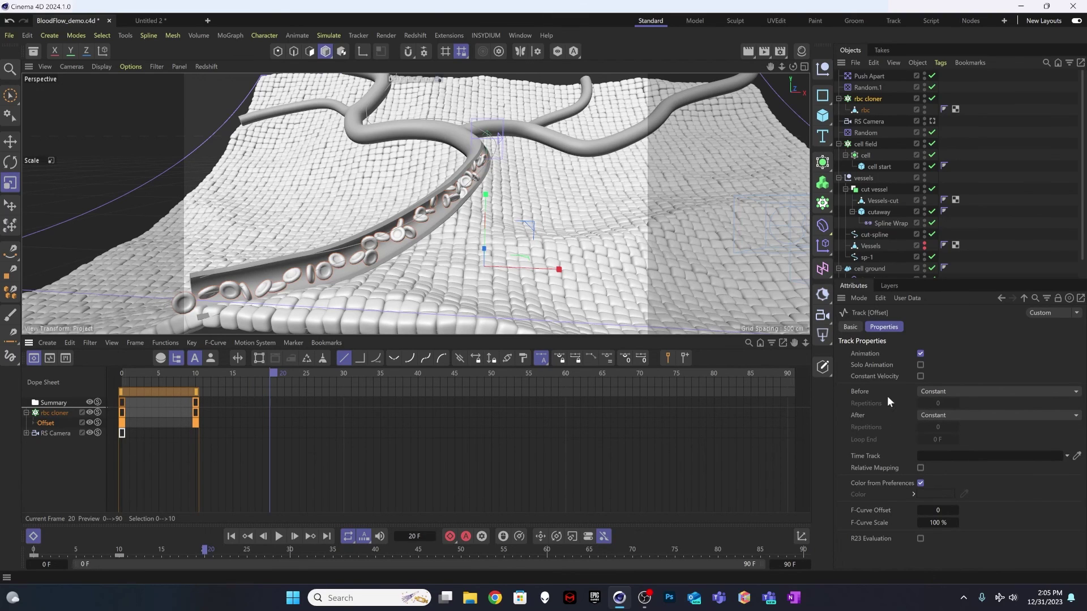
{"action": "left_click", "coordinate": [942, 417]}
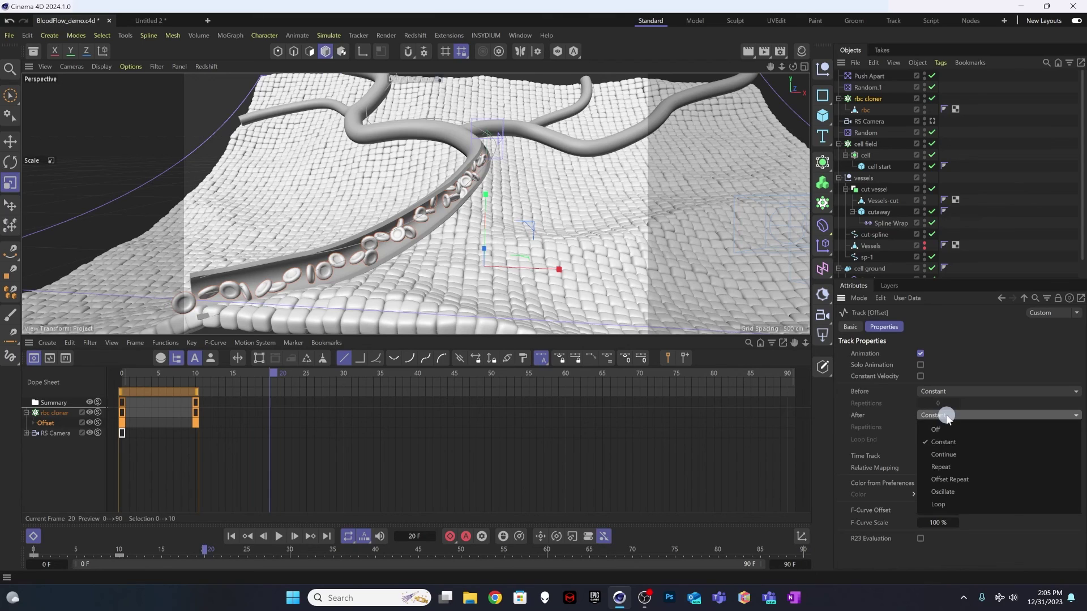
{"action": "left_click", "coordinate": [964, 466]}
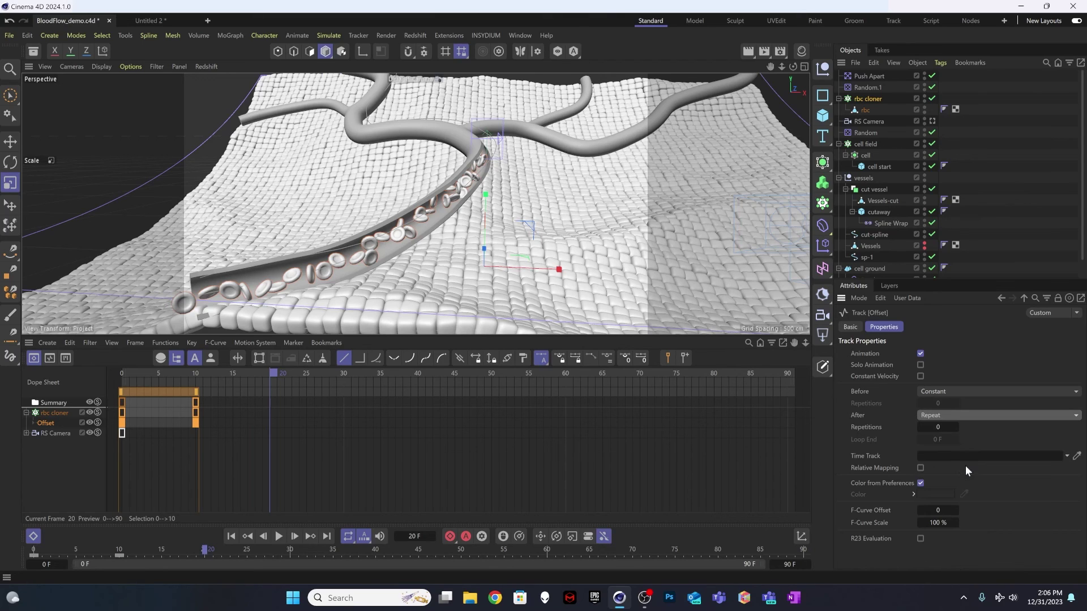
{"action": "left_click", "coordinate": [954, 425]}
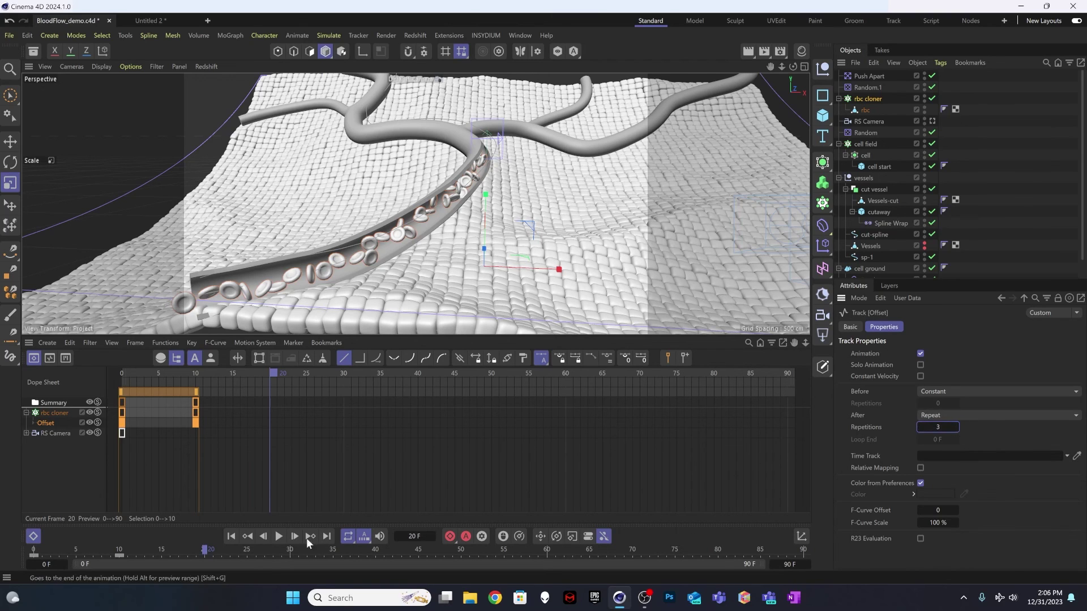
{"action": "left_click", "coordinate": [279, 536]}
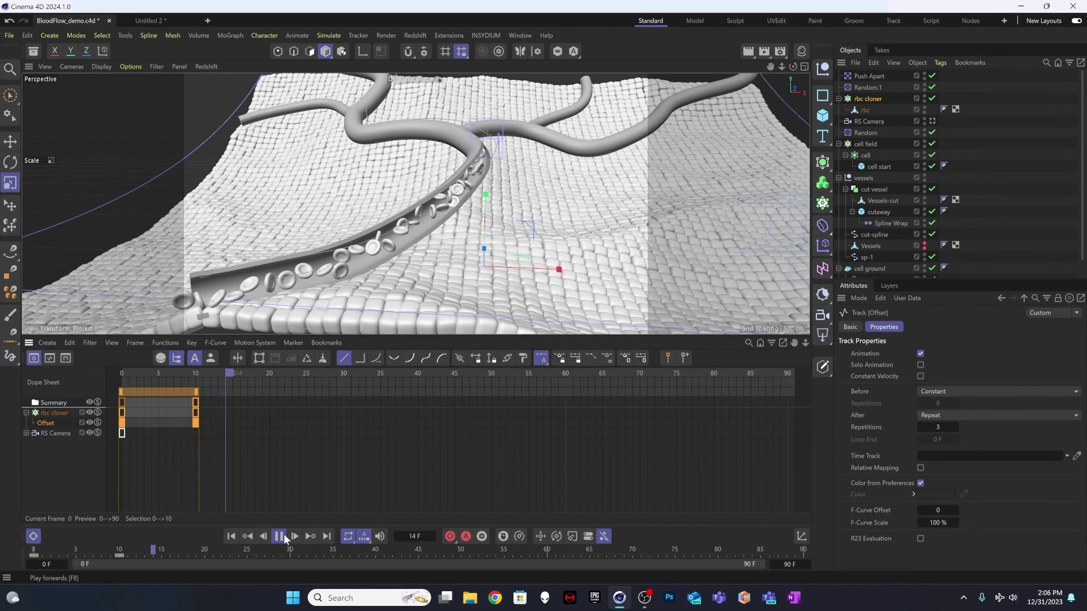
{"action": "left_click", "coordinate": [280, 536]}
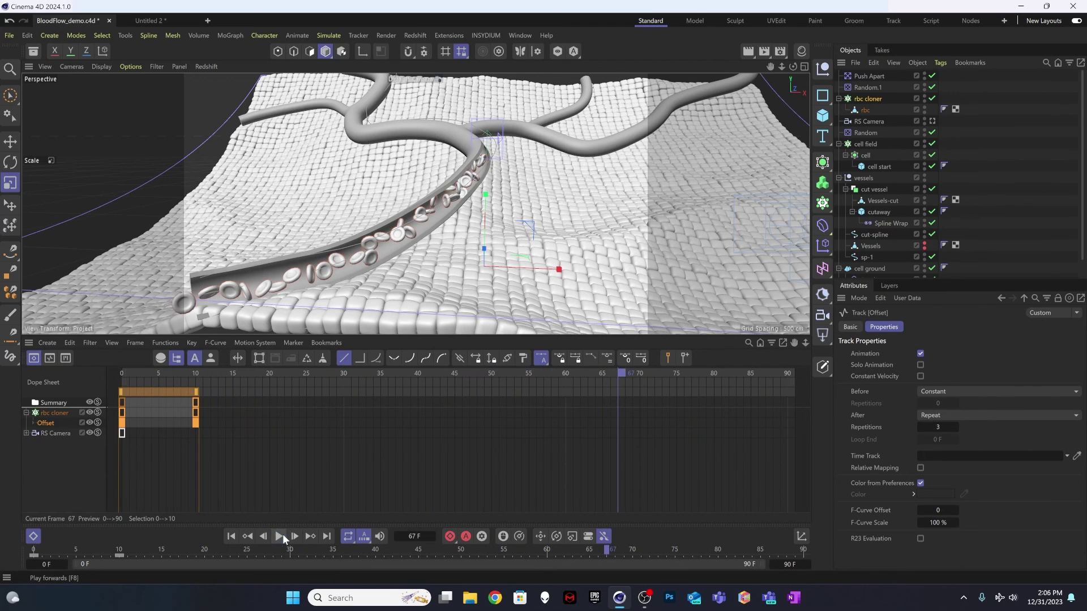
{"action": "left_click_drag", "start_coordinate": [189, 373], "coordinate": [46, 373]}
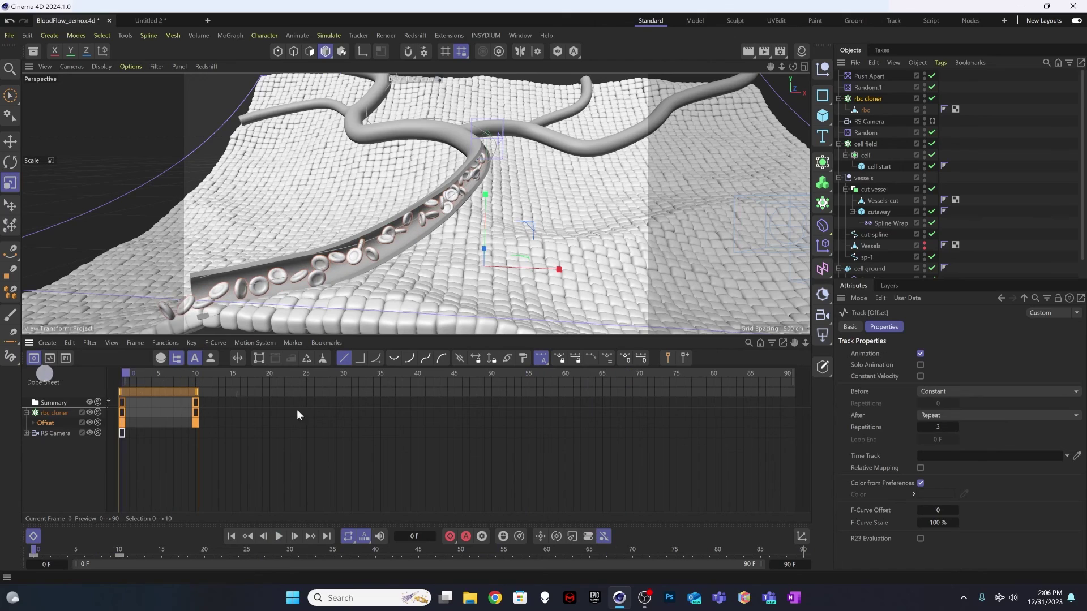
Set the Offset track's After behaviour to Offset Repeat with 20 repetitions and preview the blood cell flow
{"action": "left_click", "coordinate": [963, 415]}
{"action": "left_click", "coordinate": [956, 471]}
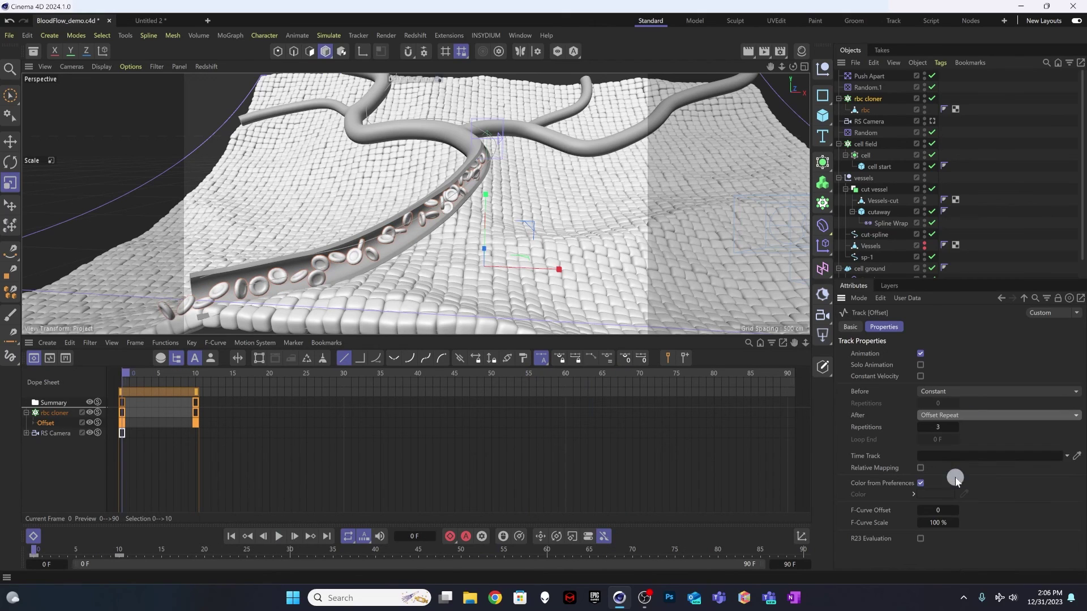
{"action": "left_click", "coordinate": [956, 427]}
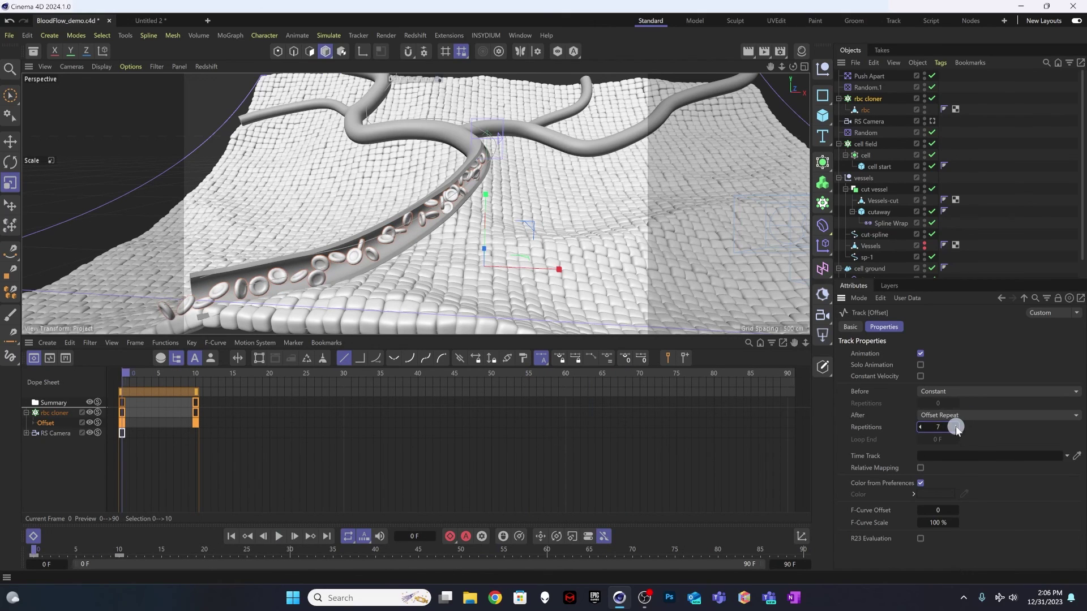
{"action": "left_click", "coordinate": [955, 427]}
{"action": "left_click", "coordinate": [955, 426]}
{"action": "left_click", "coordinate": [955, 427]}
{"action": "left_click", "coordinate": [956, 427]}
{"action": "left_click", "coordinate": [278, 536]}
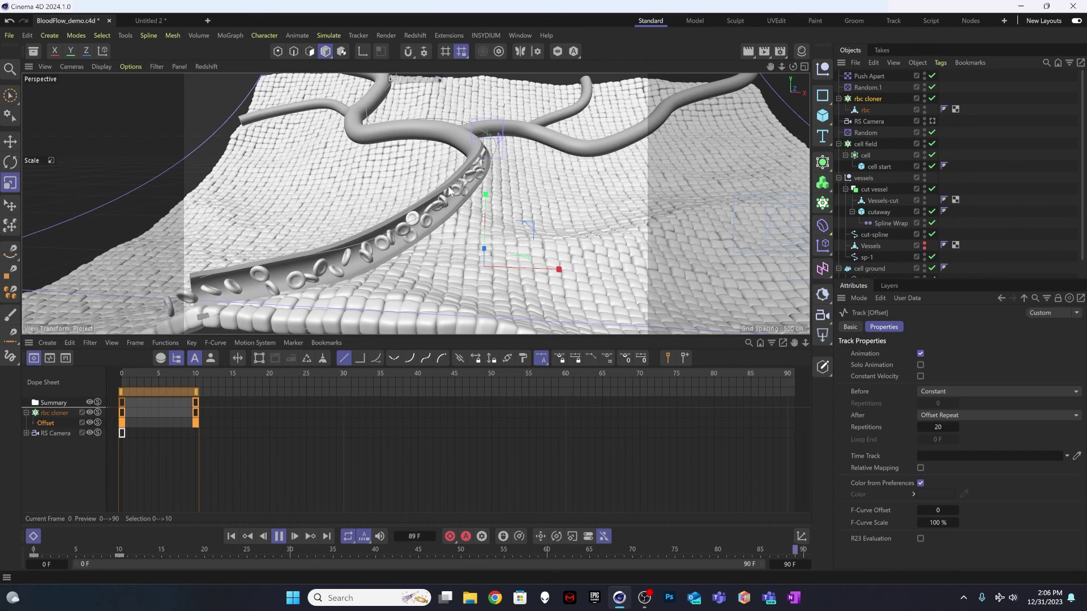
{"action": "key", "text": "F8"}
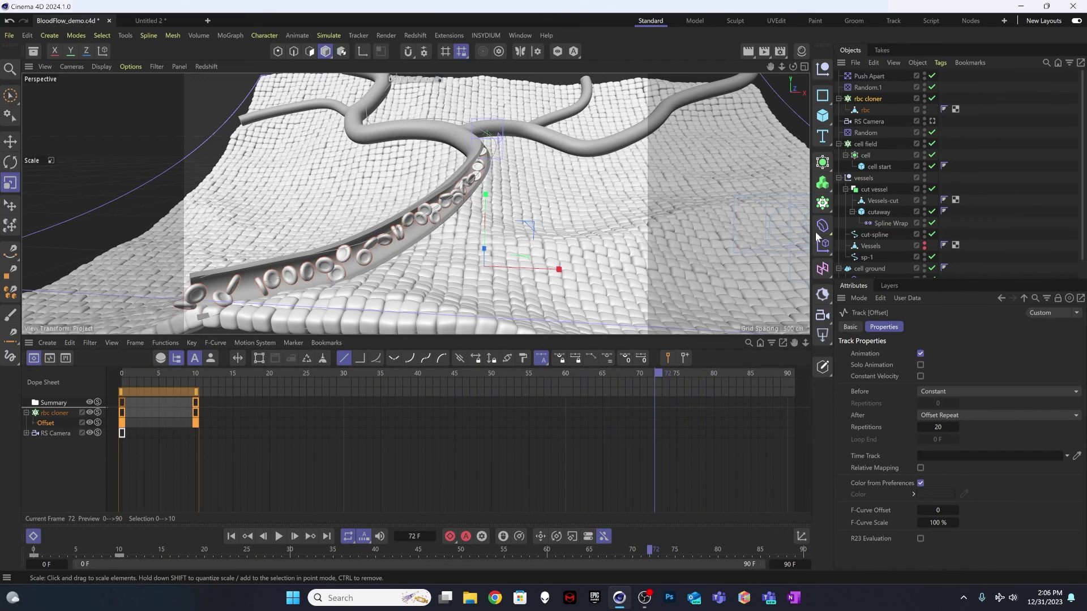
Set the sp-1 spline's intermediate points to Uniform, play the animation, and inspect the blood cells in the cut vessel up close
{"action": "left_click", "coordinate": [867, 257]}
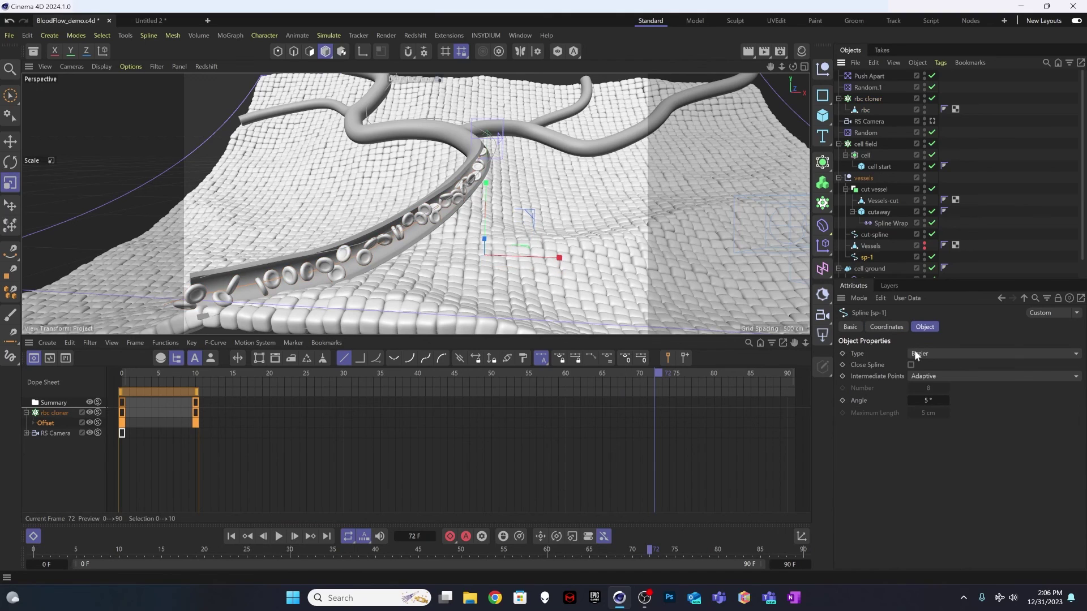
{"action": "left_click", "coordinate": [915, 379]}
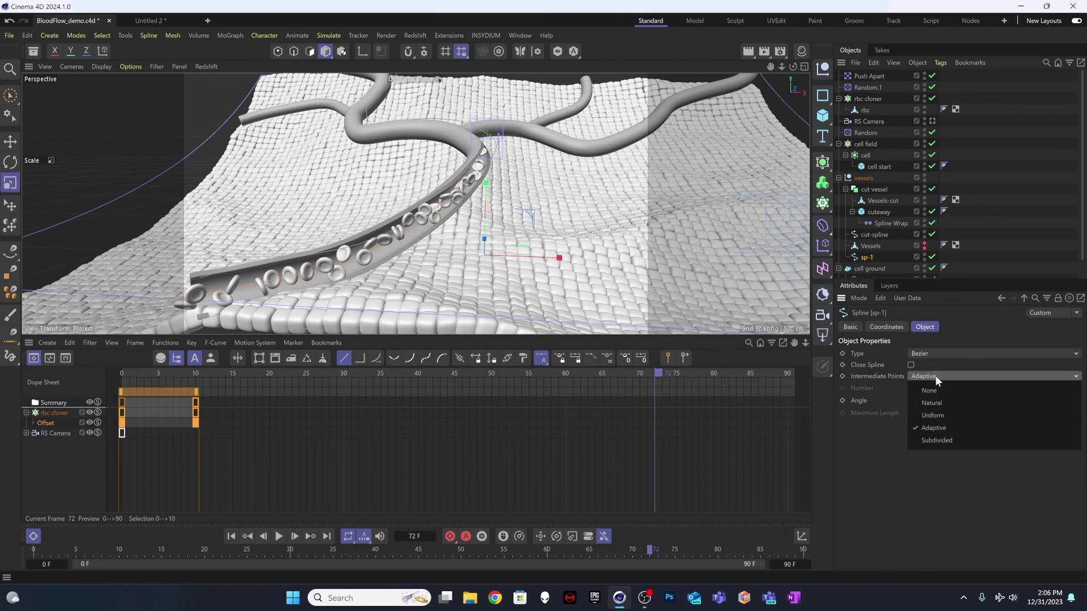
{"action": "left_click", "coordinate": [935, 416]}
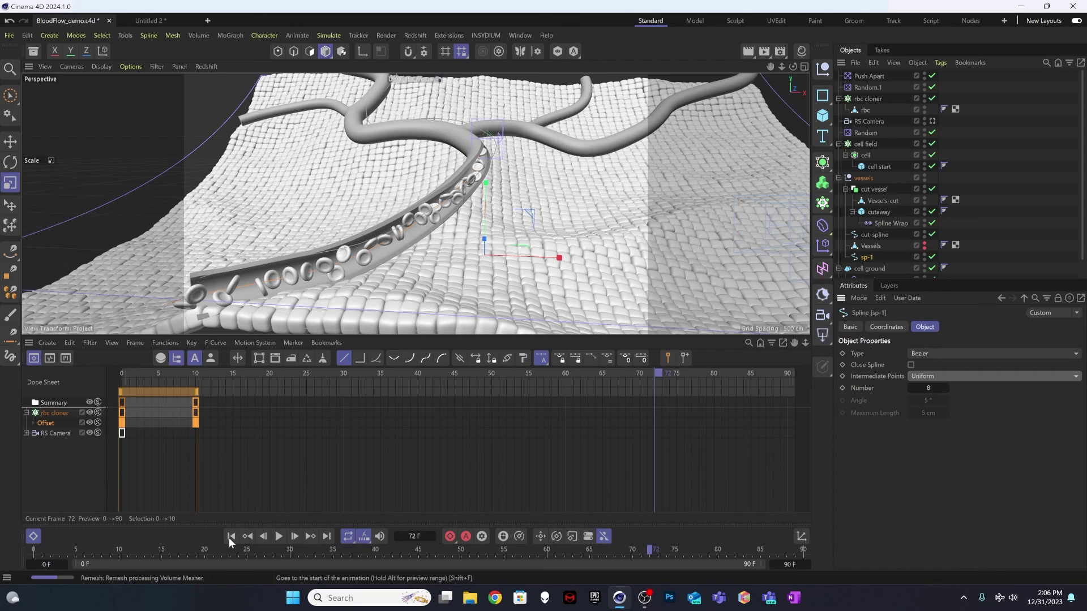
{"action": "left_click", "coordinate": [279, 537]}
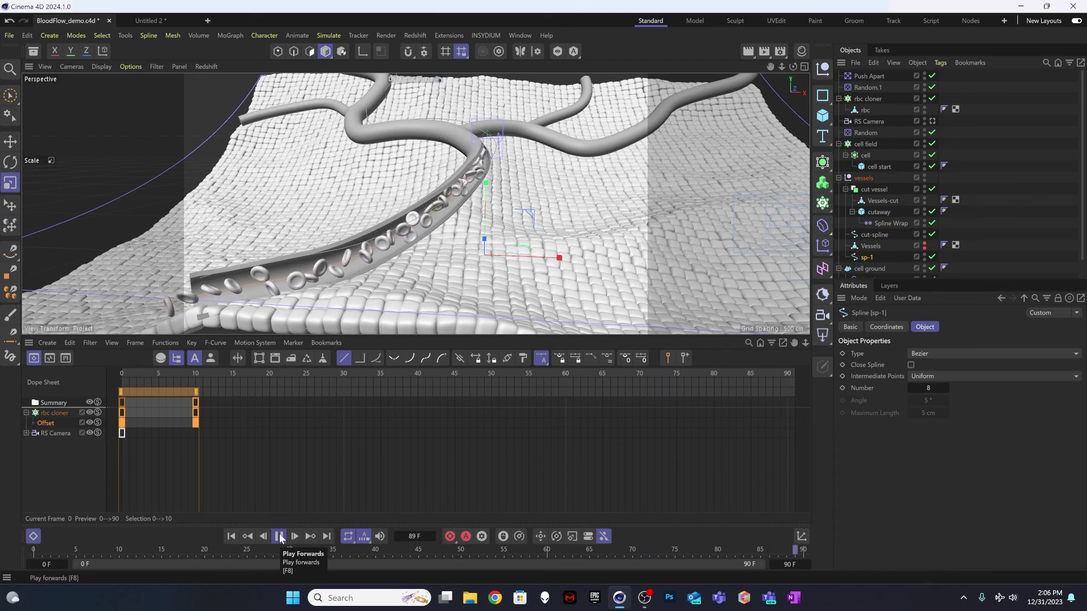
{"action": "left_click", "coordinate": [279, 537]}
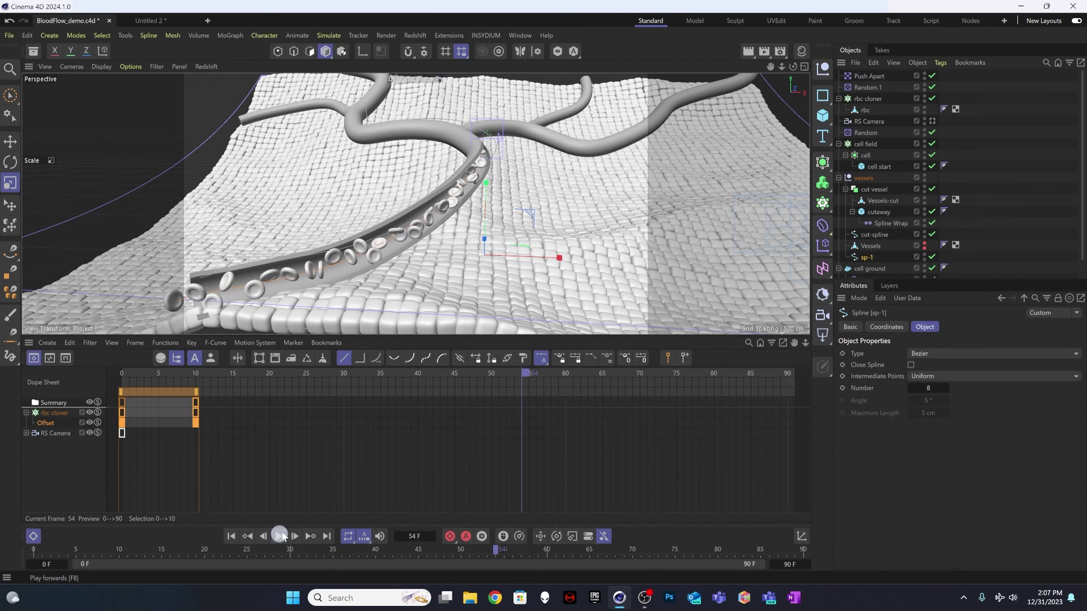
{"action": "scroll", "coordinate": [437, 219], "scroll_direction": "up", "scroll_amount": 10}
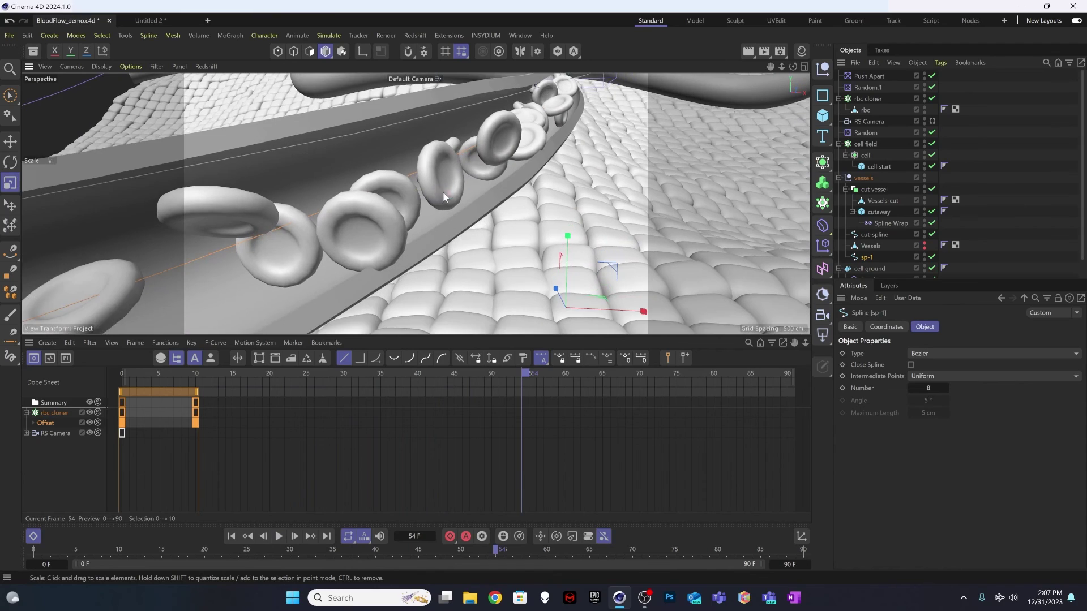
Reduce the Random.1 effector's position variation to 7 cm on X, Y and Z
{"action": "scroll", "coordinate": [443, 191], "scroll_direction": "down", "scroll_amount": 3}
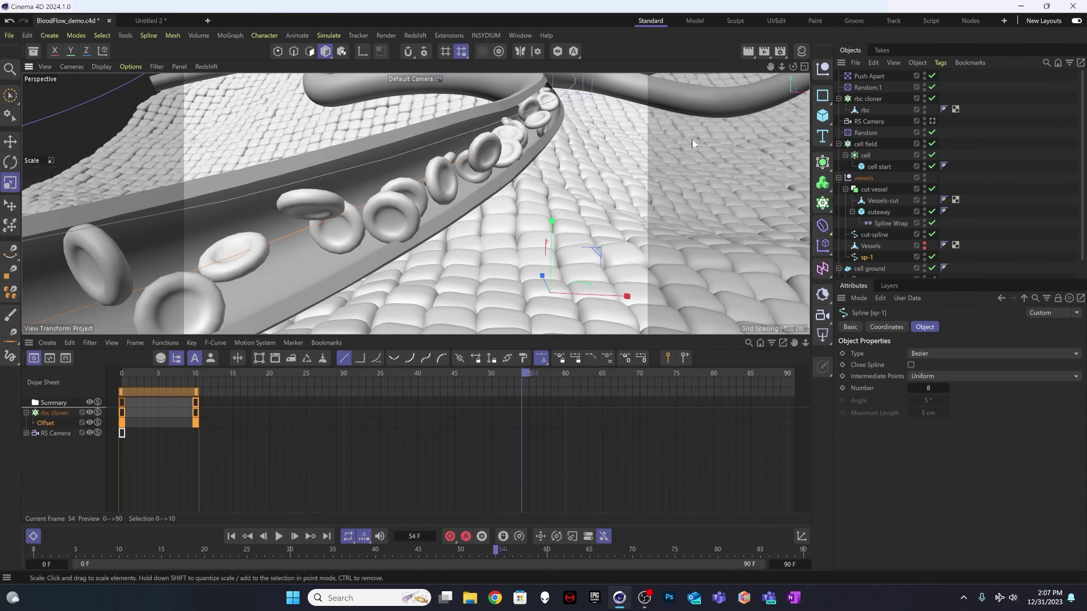
{"action": "left_click", "coordinate": [866, 87]}
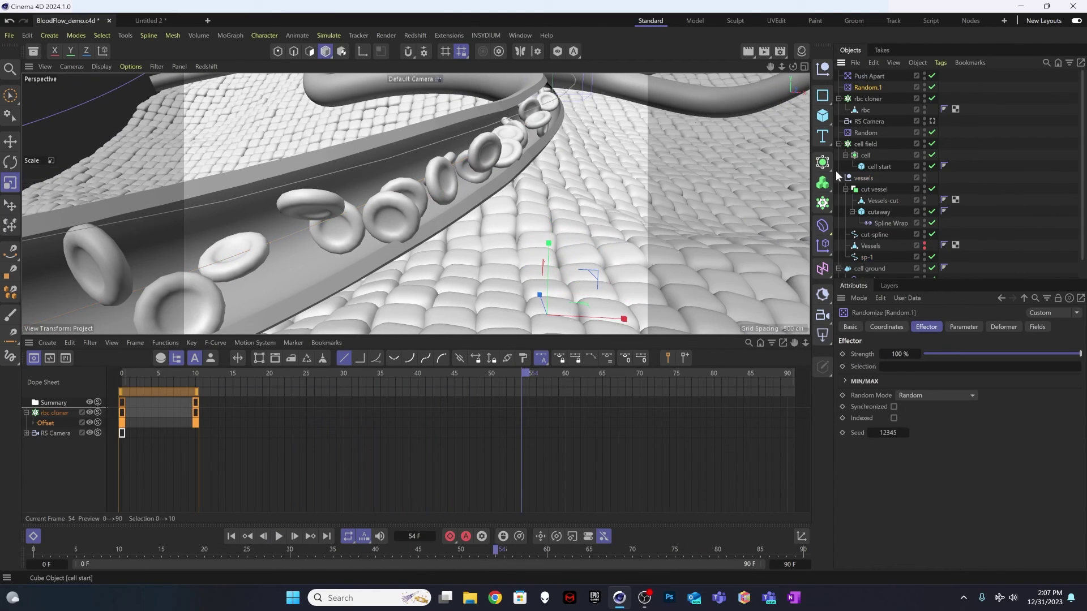
{"action": "left_click", "coordinate": [956, 328]}
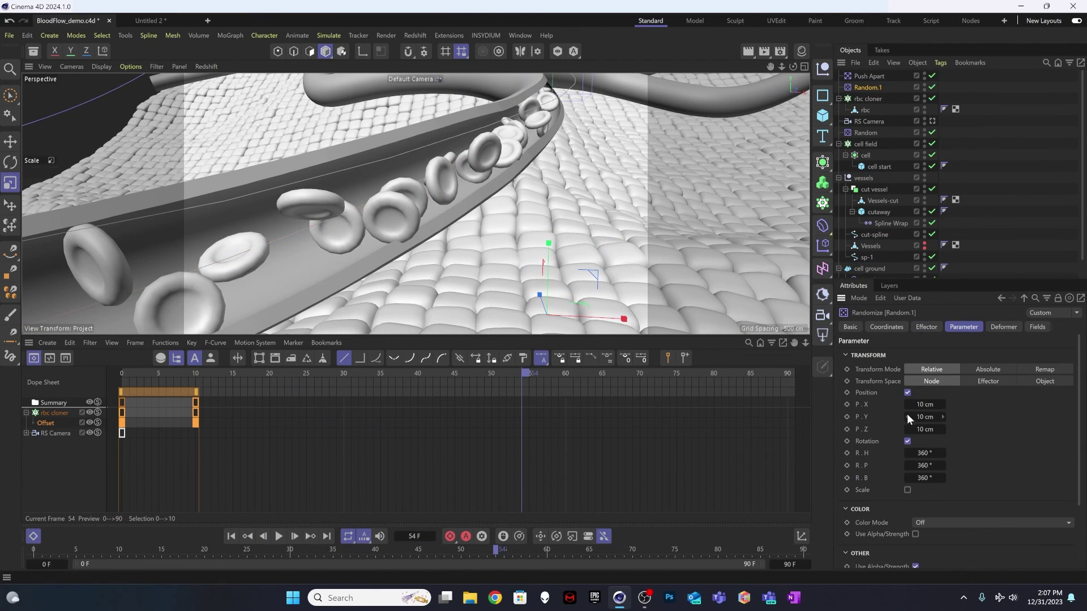
{"action": "left_click_drag", "start_coordinate": [908, 417], "coordinate": [906, 409]}
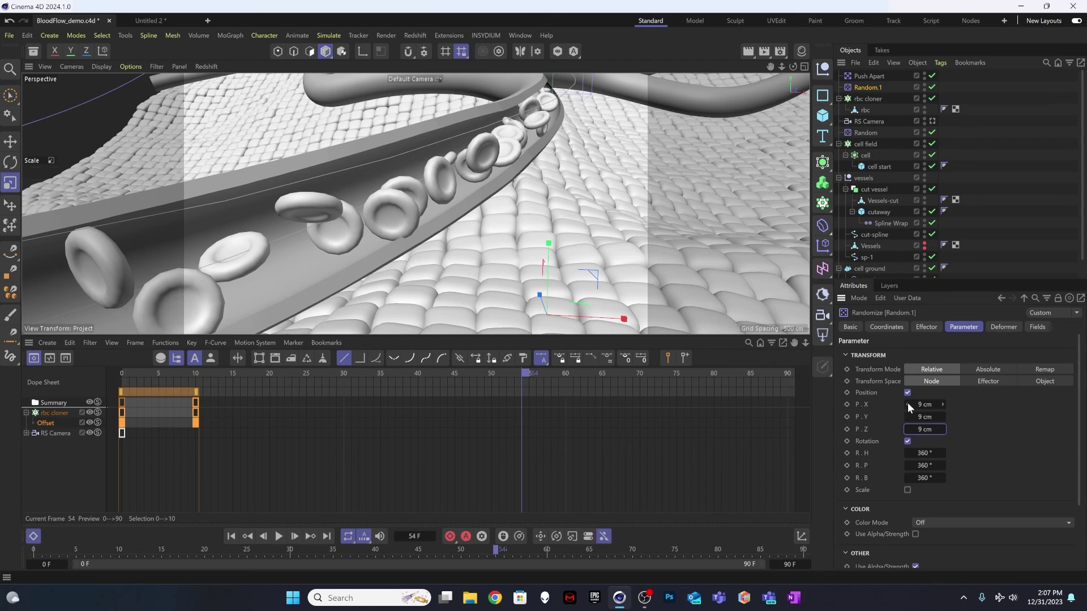
{"action": "left_click", "coordinate": [908, 404]}
{"action": "left_click", "coordinate": [908, 404]}
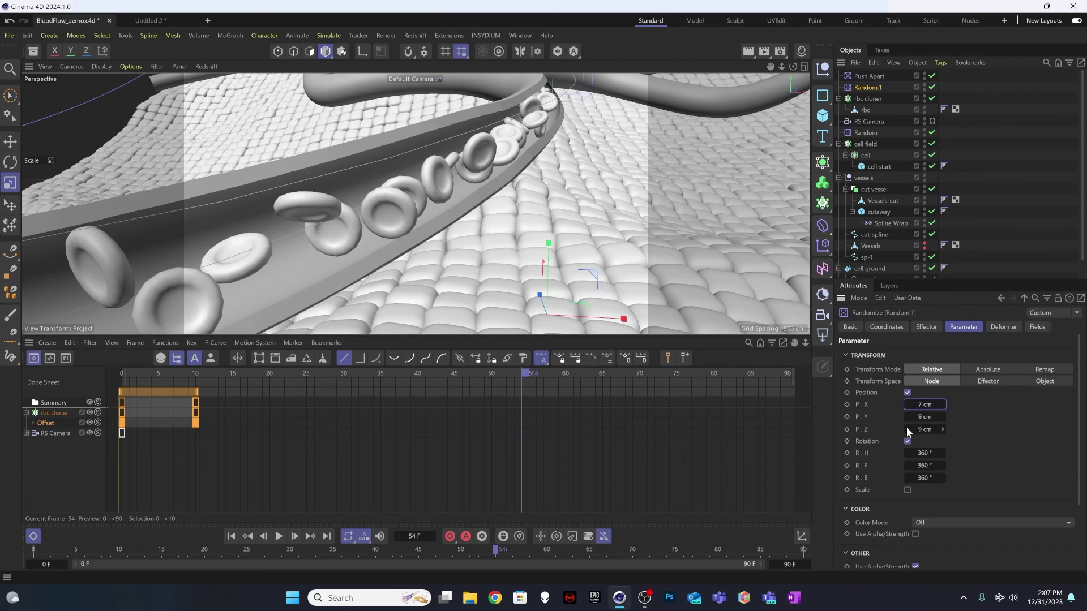
{"action": "left_click", "coordinate": [908, 430]}
{"action": "left_click", "coordinate": [908, 429]}
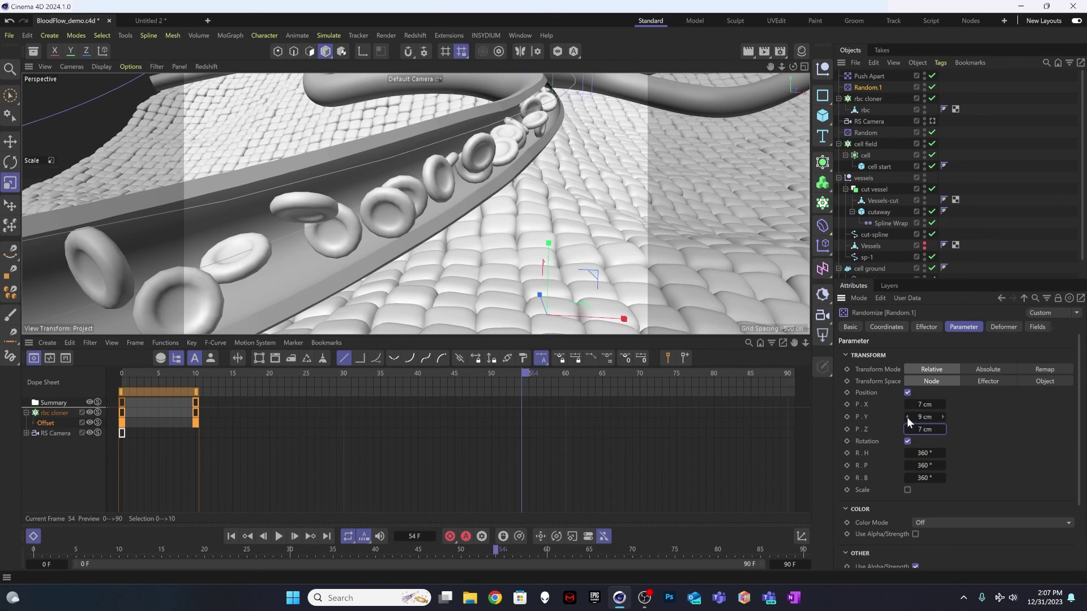
{"action": "left_click", "coordinate": [907, 417]}
{"action": "left_click", "coordinate": [907, 416]}
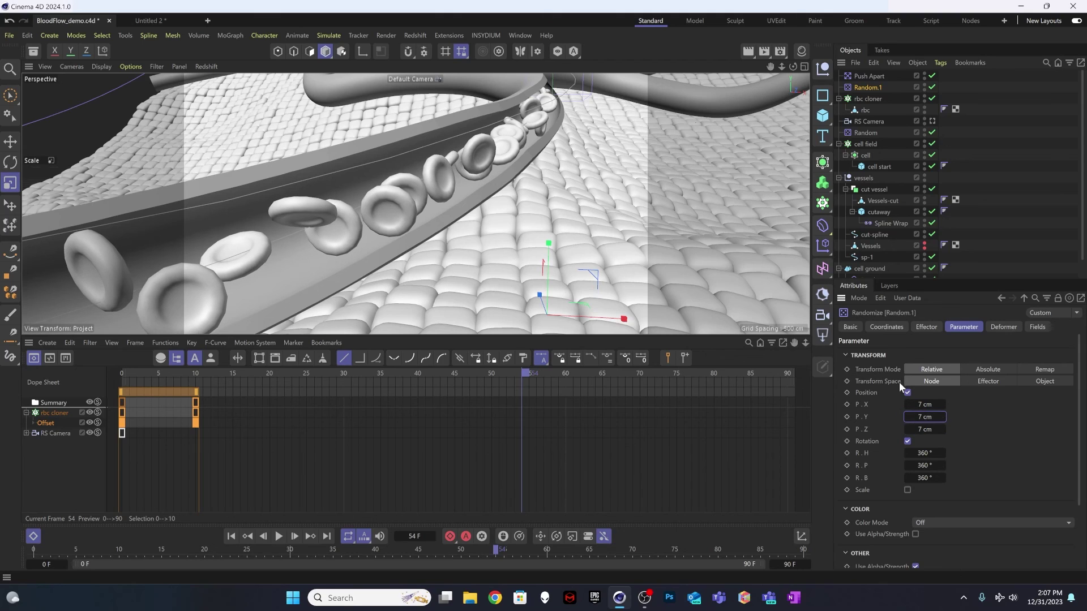
Check the rbc cloner's assigned effectors and add another Random effector to it
{"action": "left_click", "coordinate": [869, 100]}
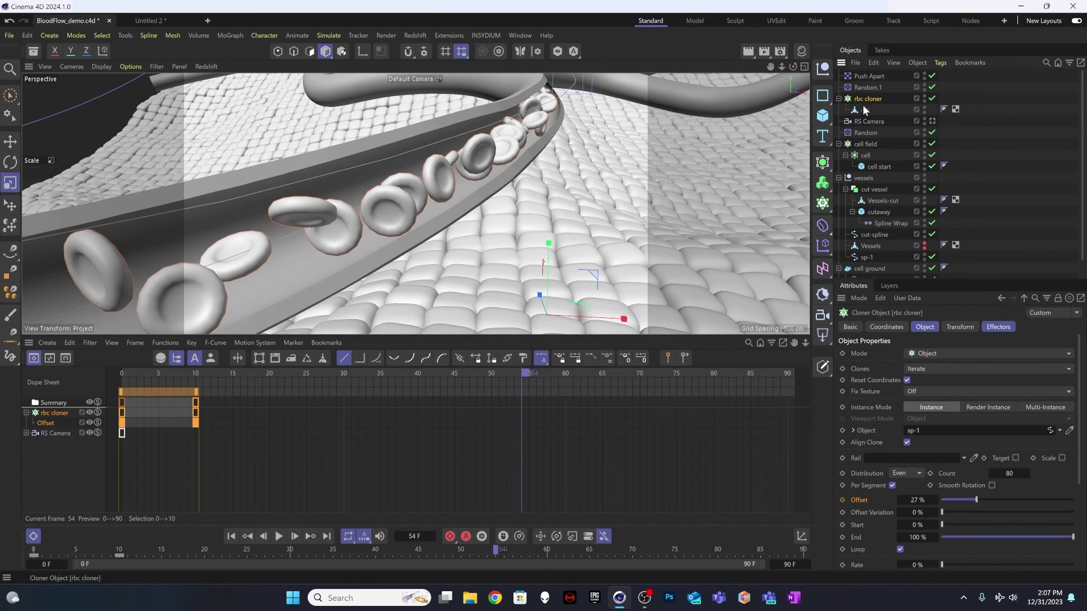
{"action": "left_click", "coordinate": [1000, 327]}
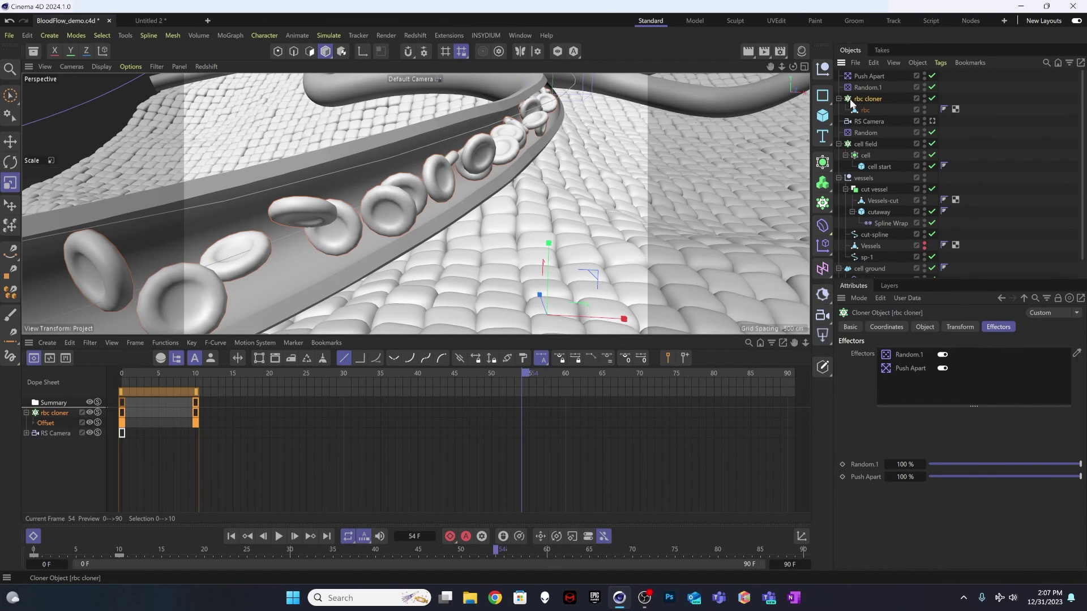
{"action": "left_click", "coordinate": [240, 36]}
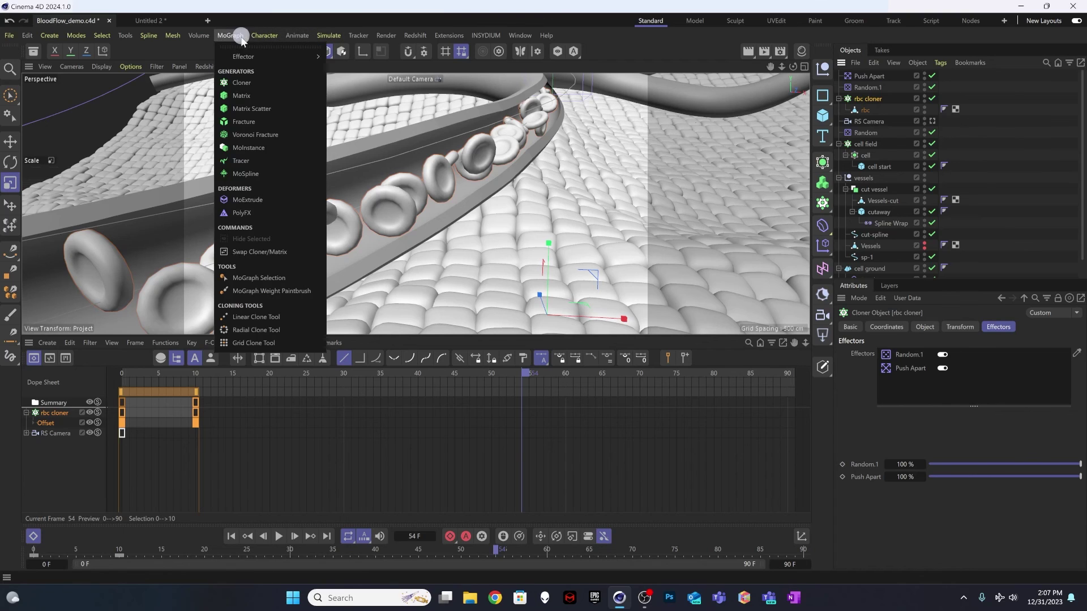
{"action": "mouse_move", "coordinate": [306, 56]}
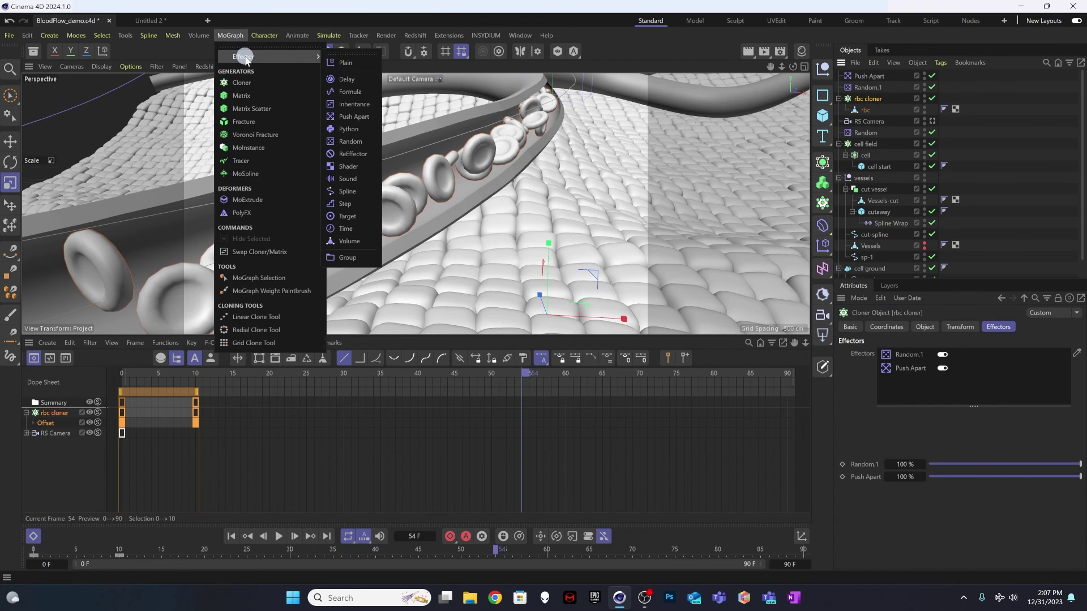
{"action": "left_click", "coordinate": [355, 141]}
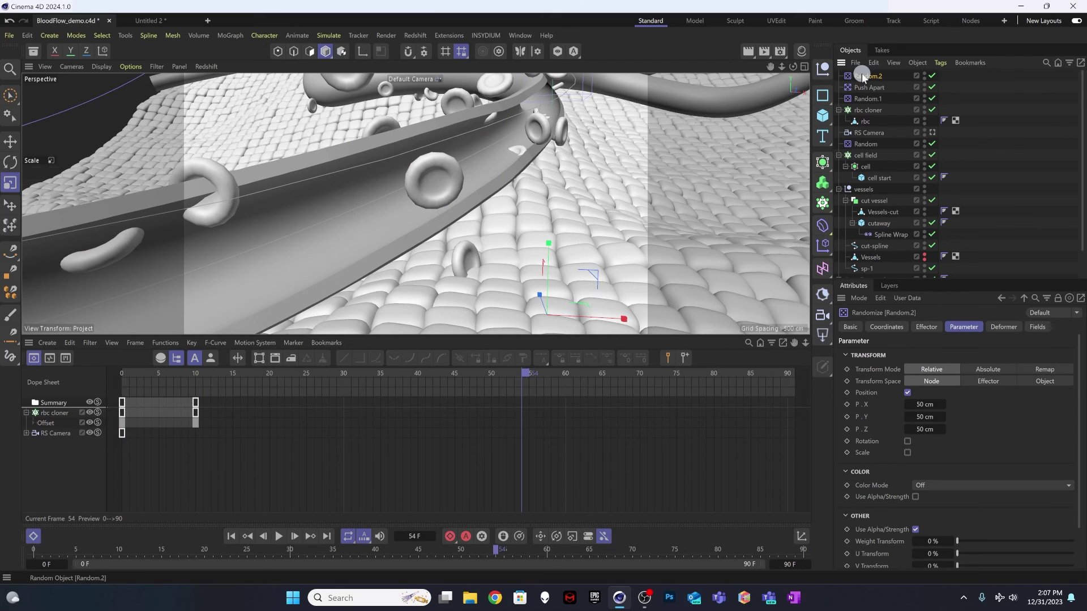
Set the Random.2 effector's Random Mode to Noise and play the animation from the start
{"action": "left_click", "coordinate": [928, 328]}
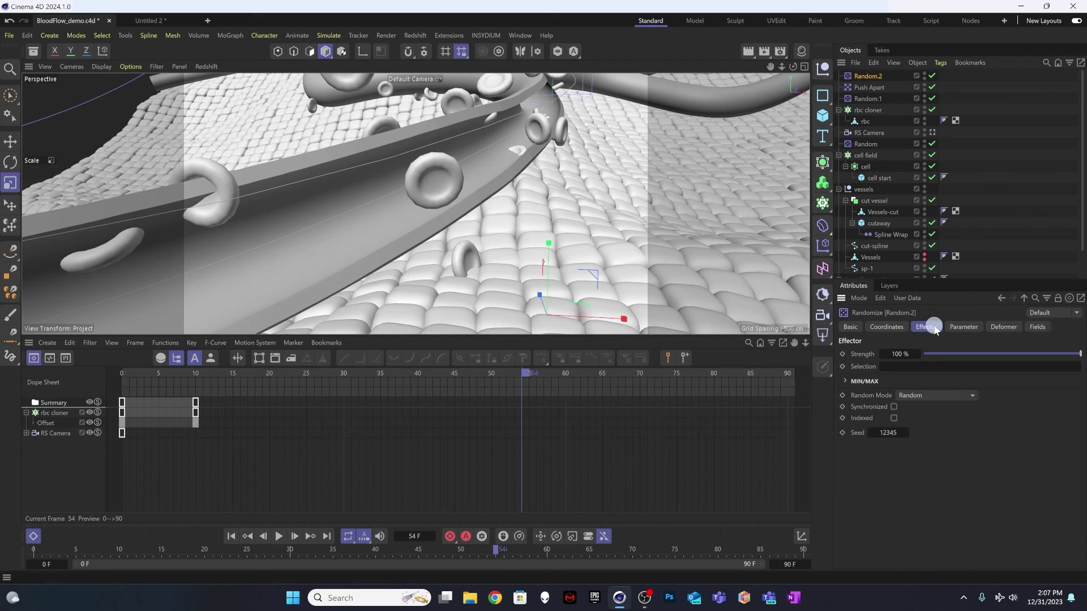
{"action": "left_click", "coordinate": [922, 397]}
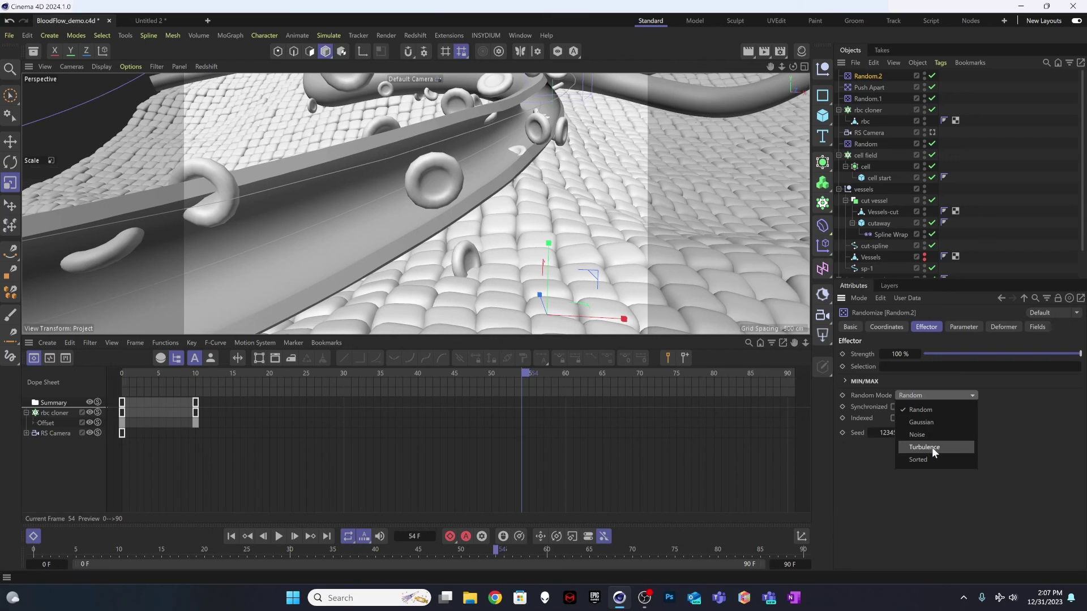
{"action": "left_click", "coordinate": [931, 446]}
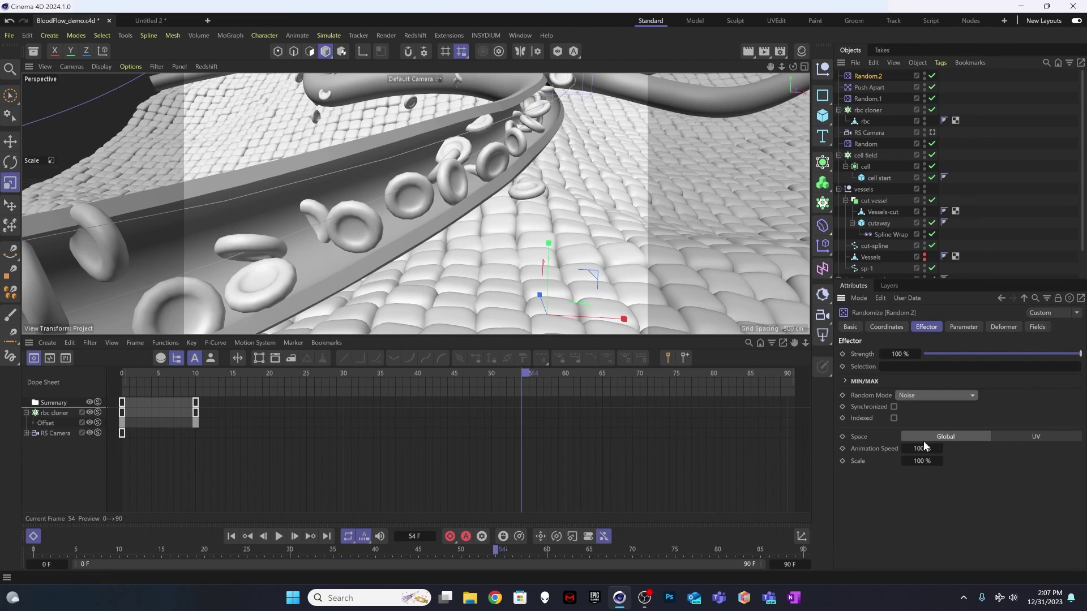
{"action": "left_click", "coordinate": [231, 536]}
{"action": "left_click", "coordinate": [279, 536]}
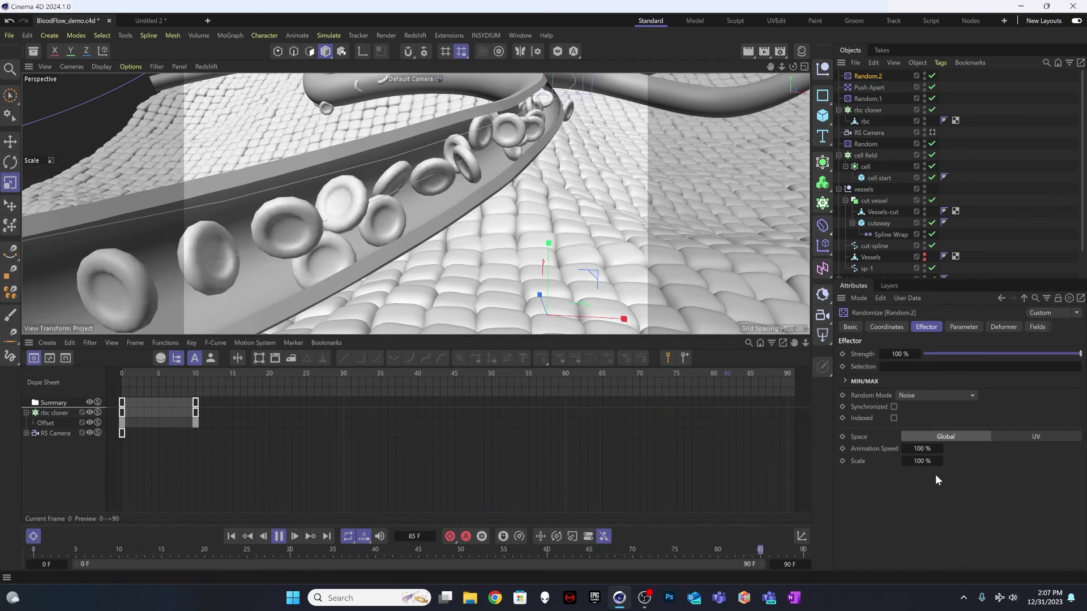
Set Random.2's noise Animation Speed to 5 % and view the flow along the whole cut vessel
{"action": "left_click", "coordinate": [943, 447]}
{"action": "type", "text": "5"}
{"action": "key", "text": "Return"}
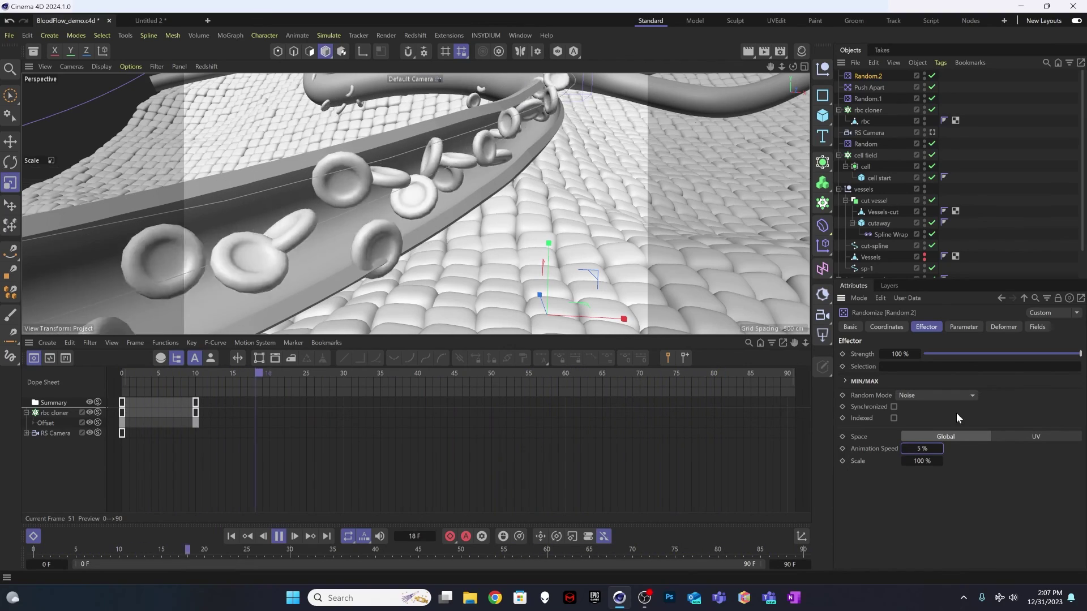
{"action": "left_click_drag", "start_coordinate": [452, 169], "coordinate": [340, 204], "text": "alt"}
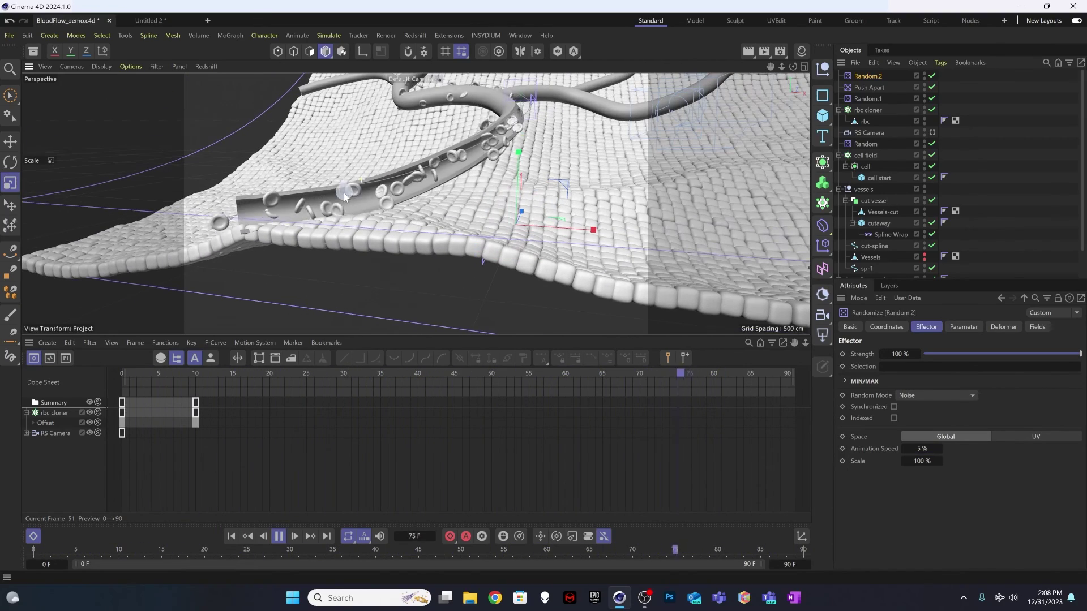
Set Random.2's position variation to 1 cm on X, Y and Z
{"action": "left_click", "coordinate": [964, 327]}
{"action": "left_click", "coordinate": [925, 404]}
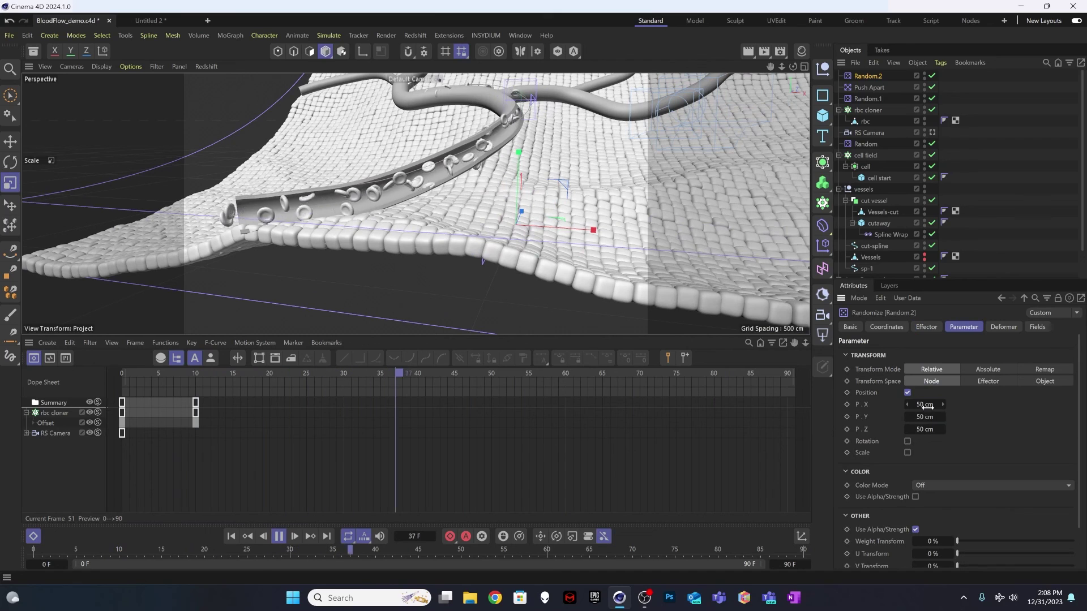
{"action": "type", "text": "1"}
{"action": "key", "text": "Tab"}
{"action": "type", "text": "1"}
{"action": "key", "text": "Tab"}
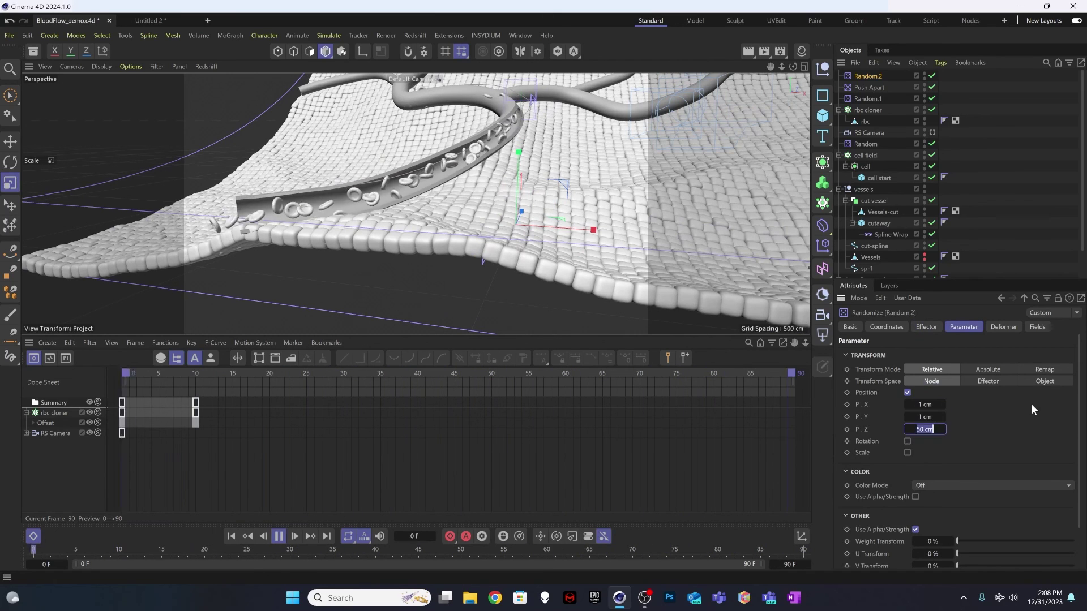
{"action": "type", "text": "1"}
{"action": "key", "text": "Tab"}
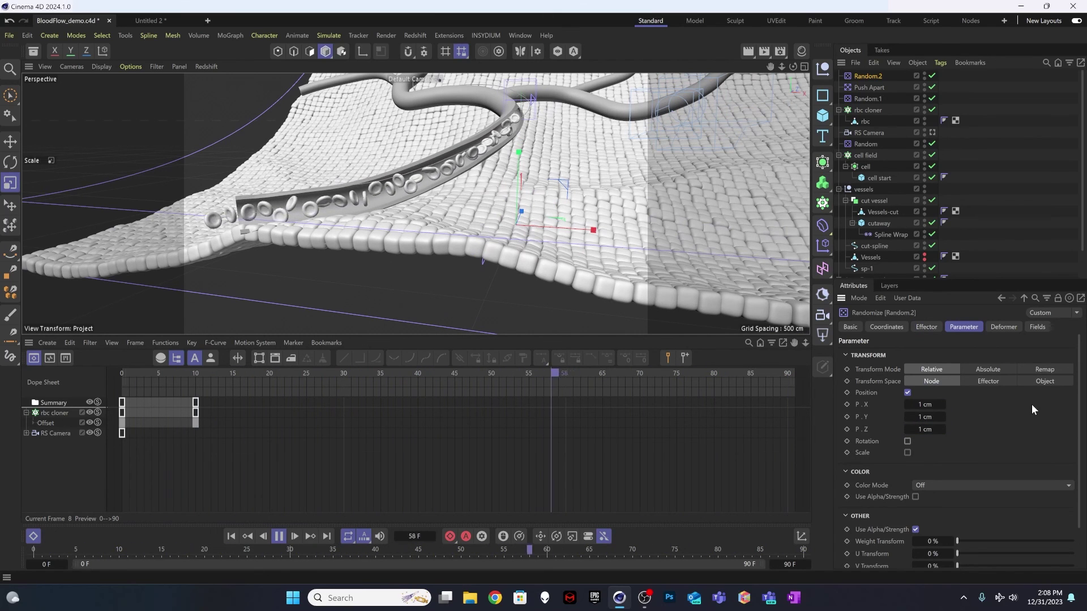
Set Random.2's position variation to 3 cm on X, 2 cm on Y and 3 cm on Z, and inspect the moving cells up close
{"action": "left_click", "coordinate": [942, 404]}
{"action": "left_click", "coordinate": [942, 405]}
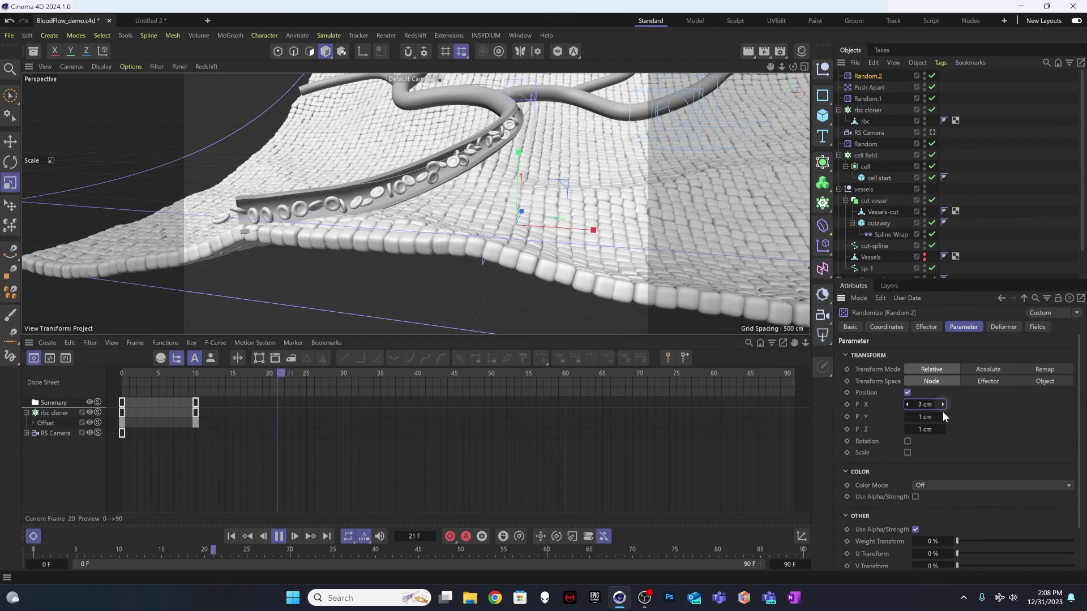
{"action": "left_click", "coordinate": [942, 415]}
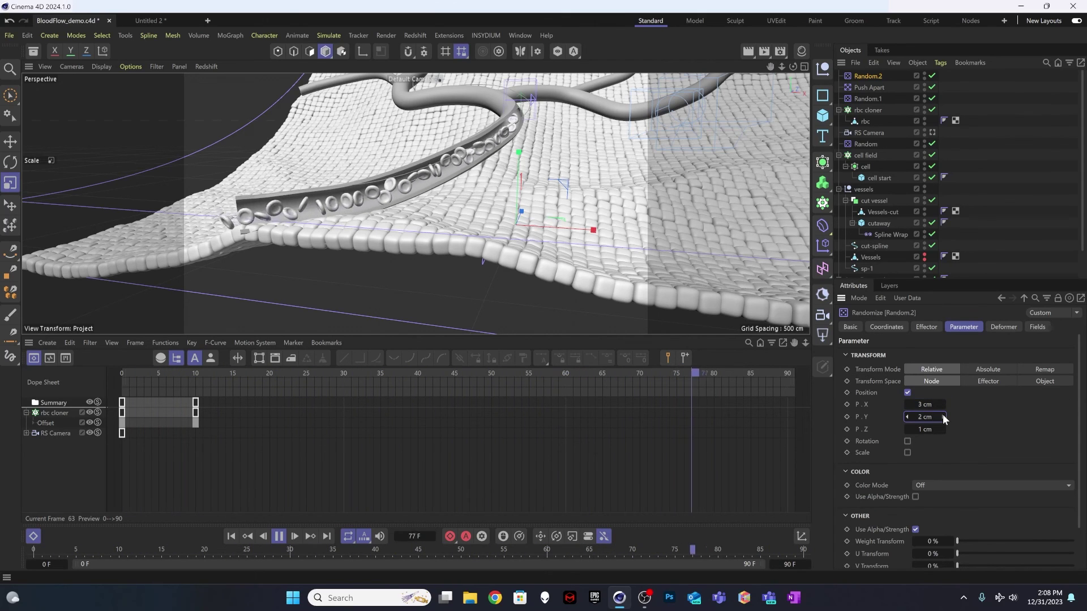
{"action": "left_click", "coordinate": [942, 429]}
{"action": "left_click", "coordinate": [941, 429]}
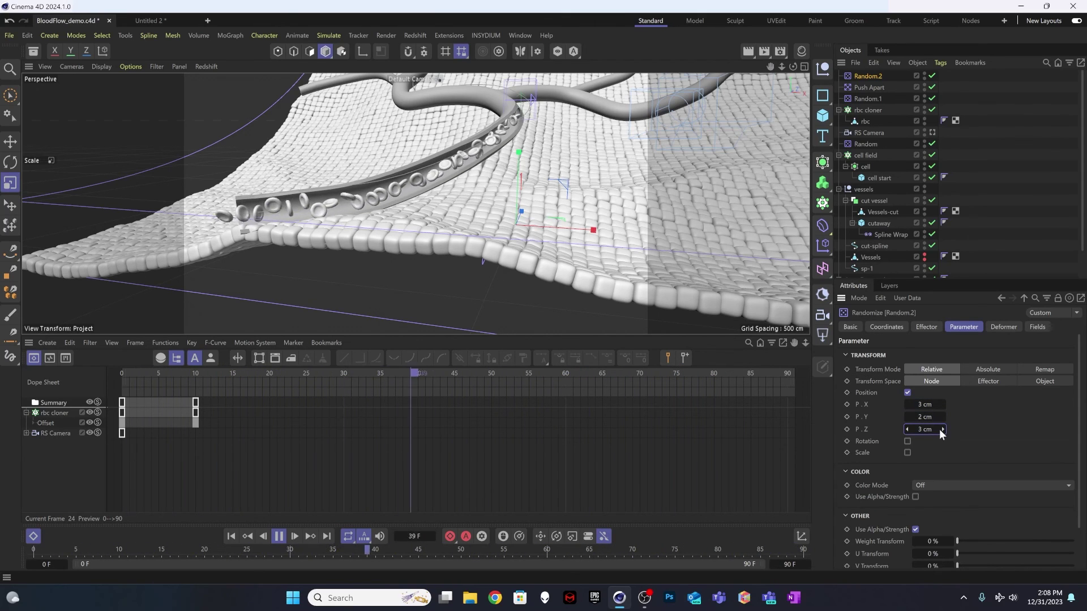
{"action": "left_click", "coordinate": [936, 429]}
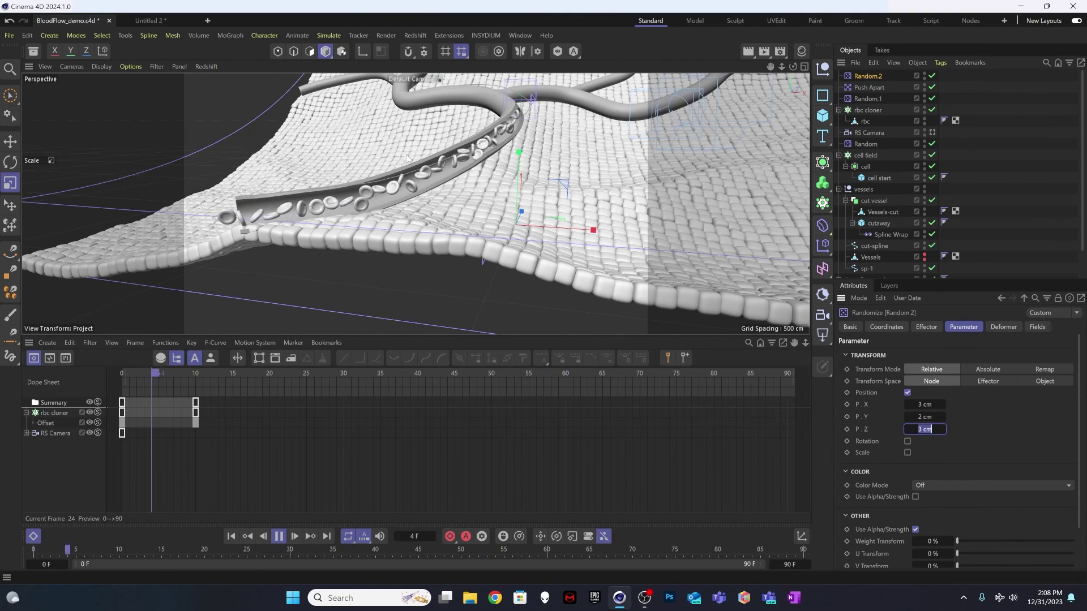
{"action": "left_click_drag", "start_coordinate": [364, 183], "coordinate": [359, 217], "text": "alt"}
{"action": "right_click_drag", "start_coordinate": [359, 216], "coordinate": [399, 192], "text": "alt"}
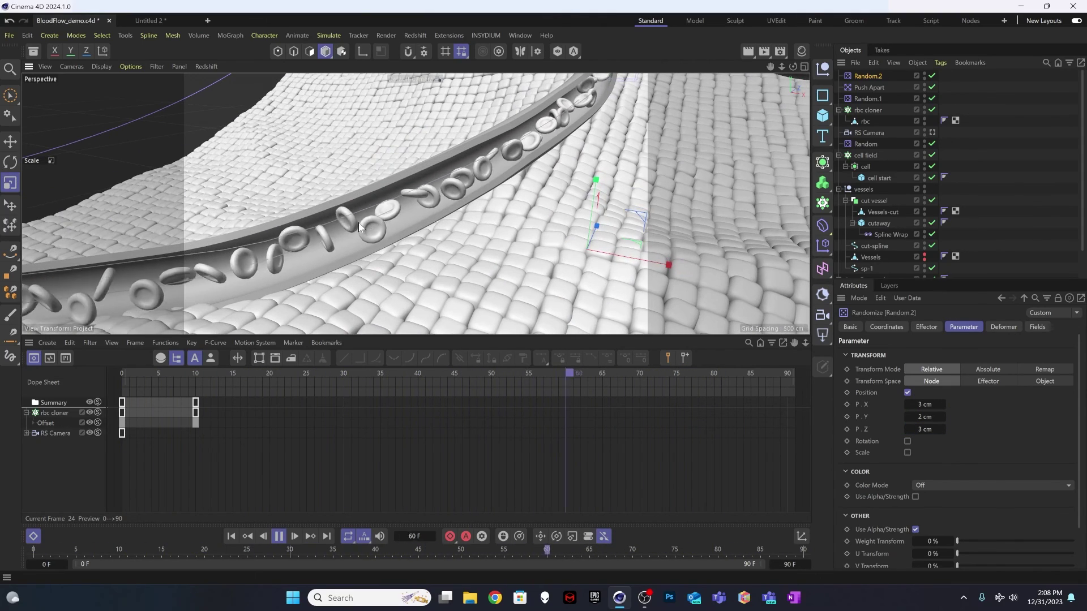
{"action": "left_click_drag", "start_coordinate": [358, 222], "coordinate": [430, 187], "text": "alt"}
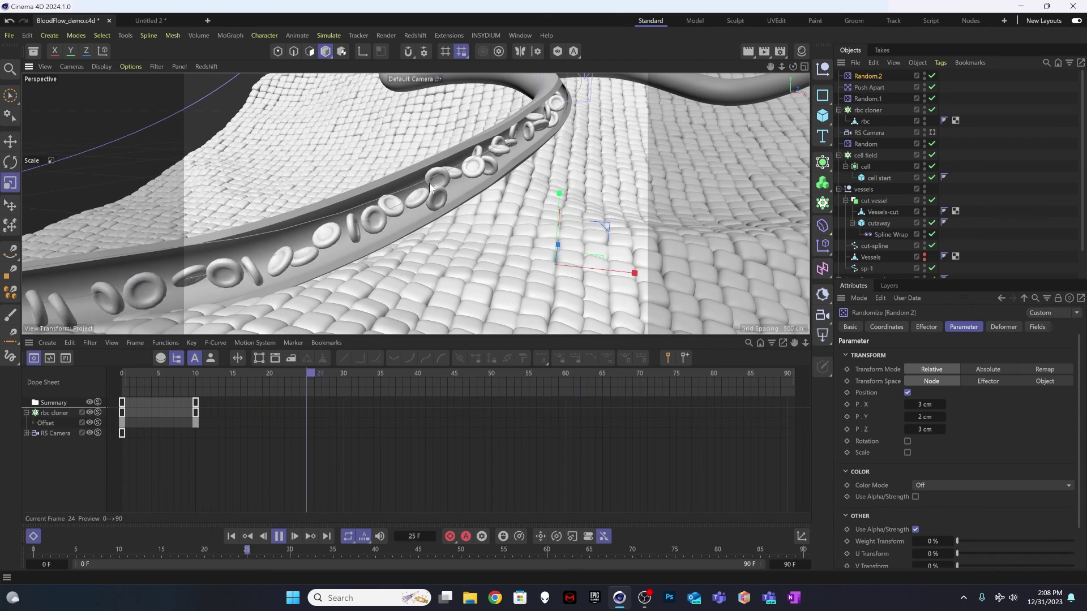
Enable rotation on Random.2 and set its heading and pitch variation to 3° each
{"action": "left_click", "coordinate": [908, 441]}
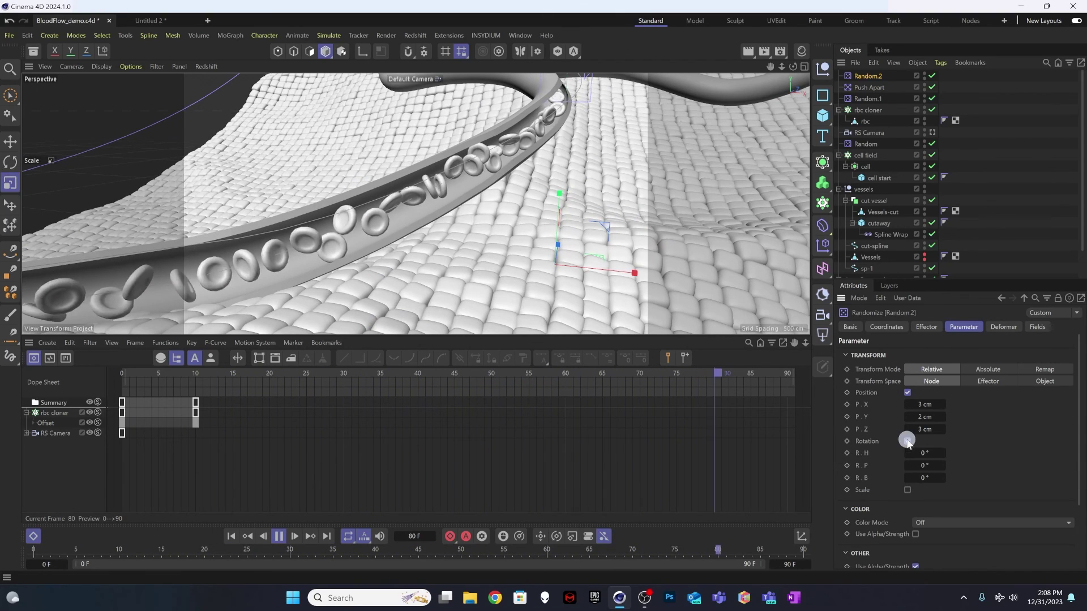
{"action": "left_click", "coordinate": [942, 453]}
{"action": "left_click", "coordinate": [943, 453]}
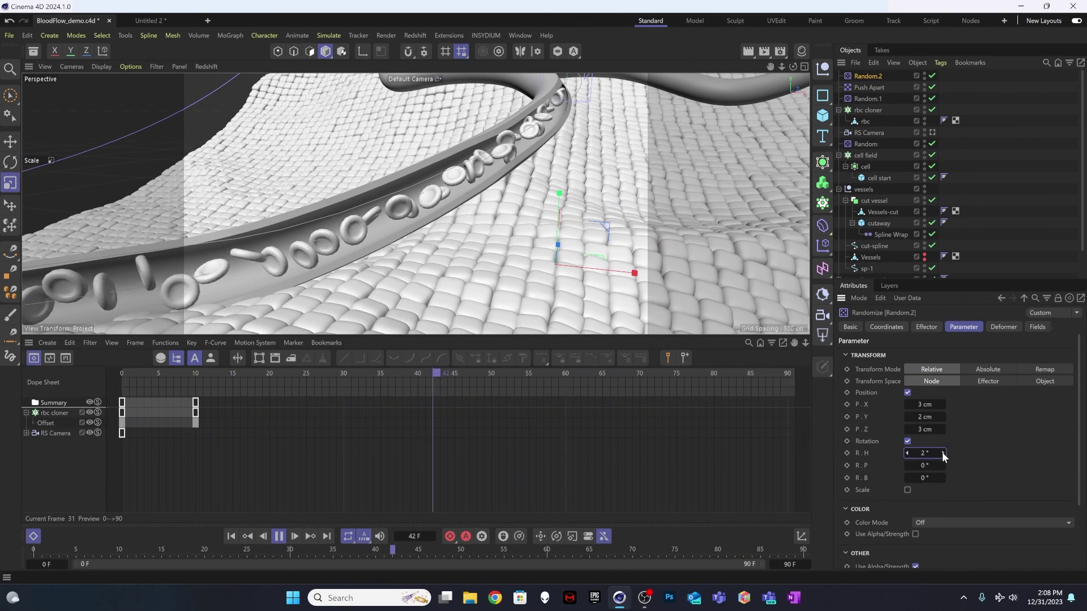
{"action": "left_click", "coordinate": [942, 453]}
{"action": "left_click", "coordinate": [943, 464]}
{"action": "left_click", "coordinate": [943, 464]}
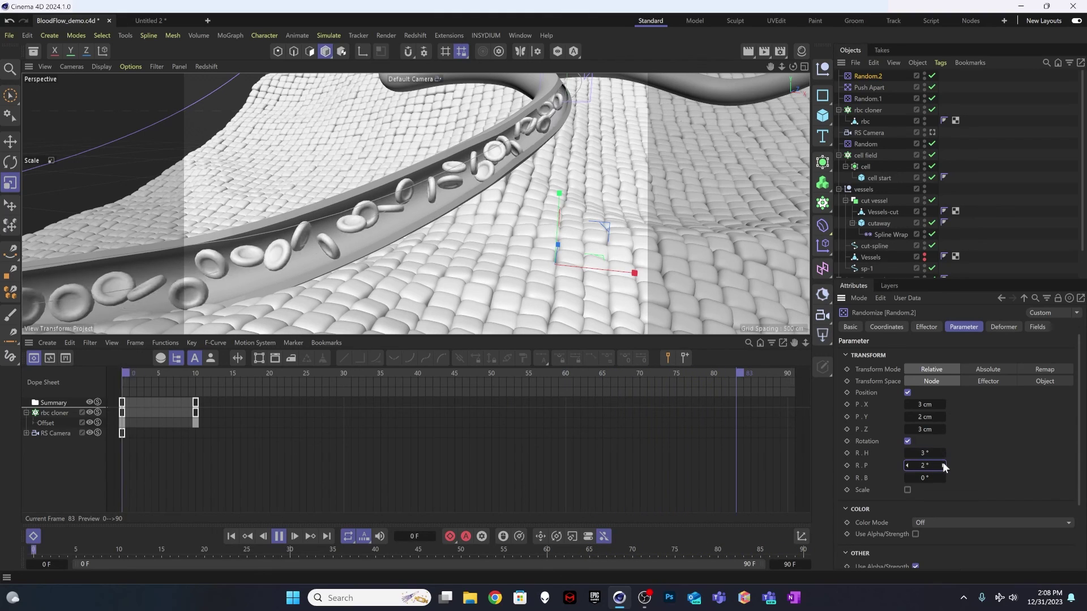
{"action": "left_click", "coordinate": [942, 464]}
Set Random.2's bank rotation variation to 9°
{"action": "left_click", "coordinate": [942, 478]}
{"action": "left_click", "coordinate": [943, 478]}
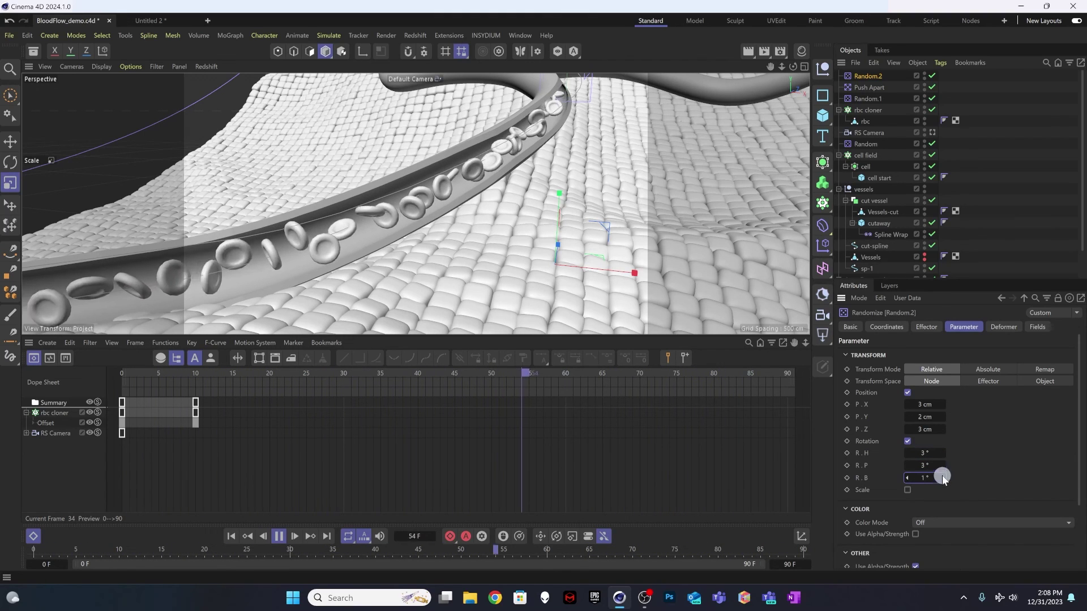
{"action": "left_click", "coordinate": [942, 478]}
{"action": "left_click", "coordinate": [942, 478]}
{"action": "left_click", "coordinate": [942, 478]}
{"action": "left_click", "coordinate": [943, 478]}
{"action": "left_click", "coordinate": [943, 478]}
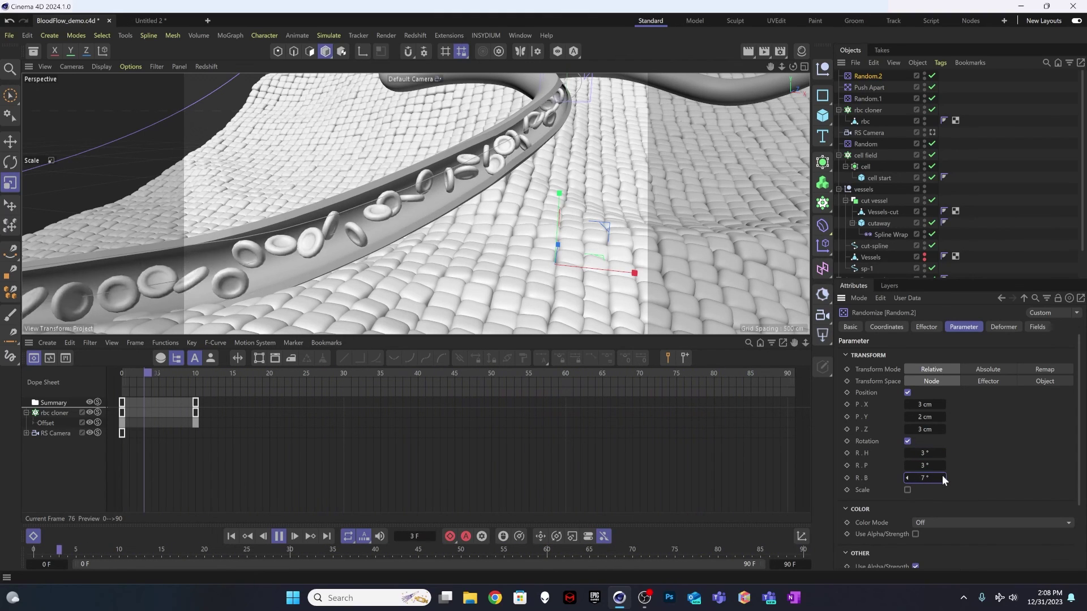
{"action": "left_click", "coordinate": [942, 478]}
{"action": "left_click", "coordinate": [943, 478]}
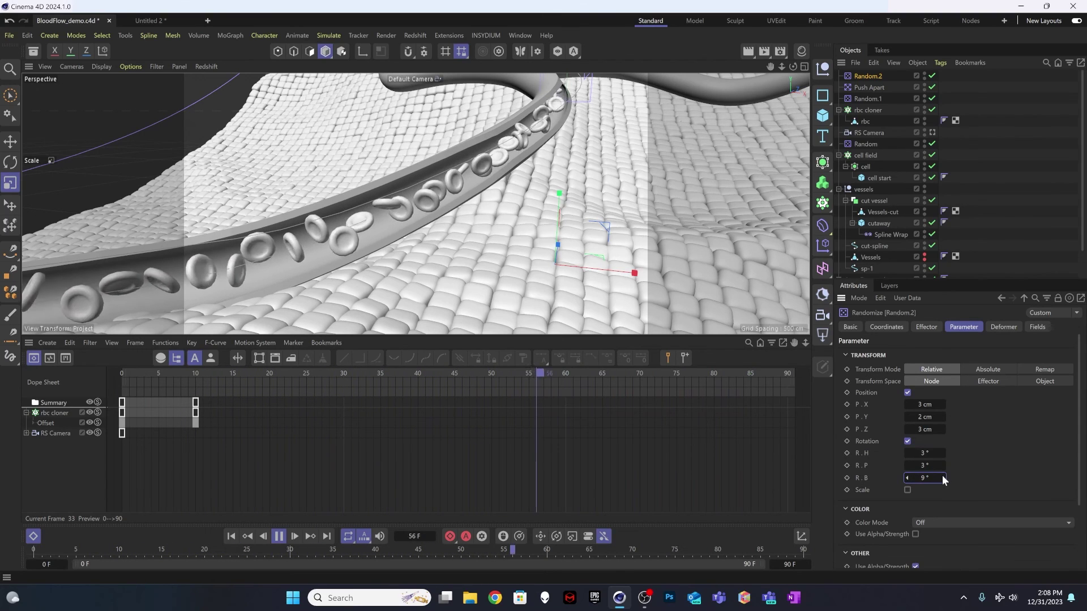
Set Random.2's Y and Z position variation to 5 cm and increase its X variation as well
{"action": "left_click", "coordinate": [942, 430]}
{"action": "left_click", "coordinate": [943, 429]}
{"action": "left_click", "coordinate": [942, 417]}
{"action": "left_click", "coordinate": [942, 418]}
{"action": "left_click", "coordinate": [942, 418]}
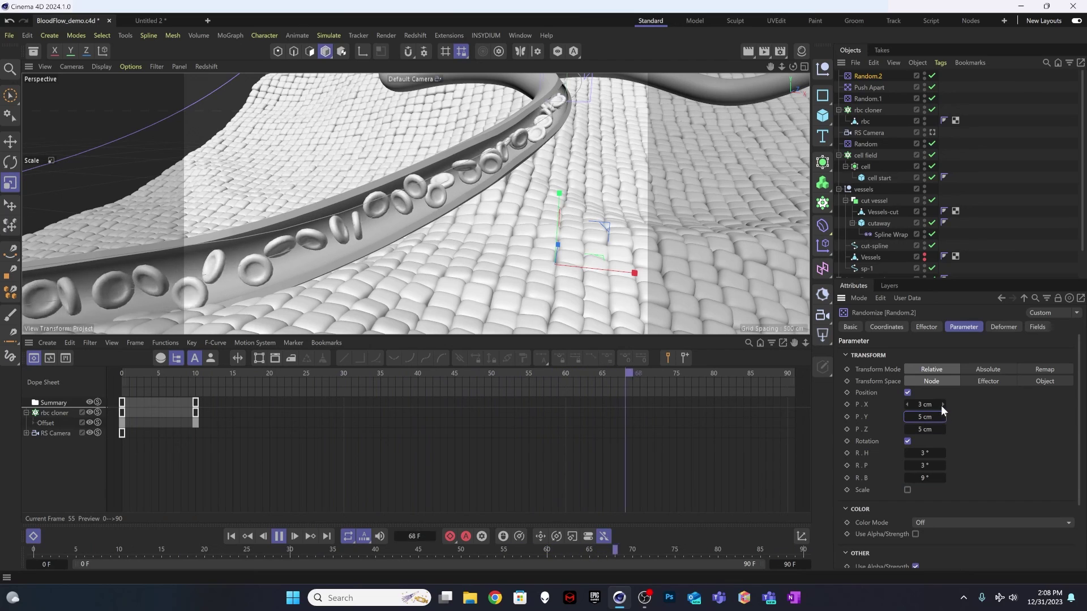
{"action": "left_click", "coordinate": [942, 405]}
{"action": "left_click", "coordinate": [942, 405]}
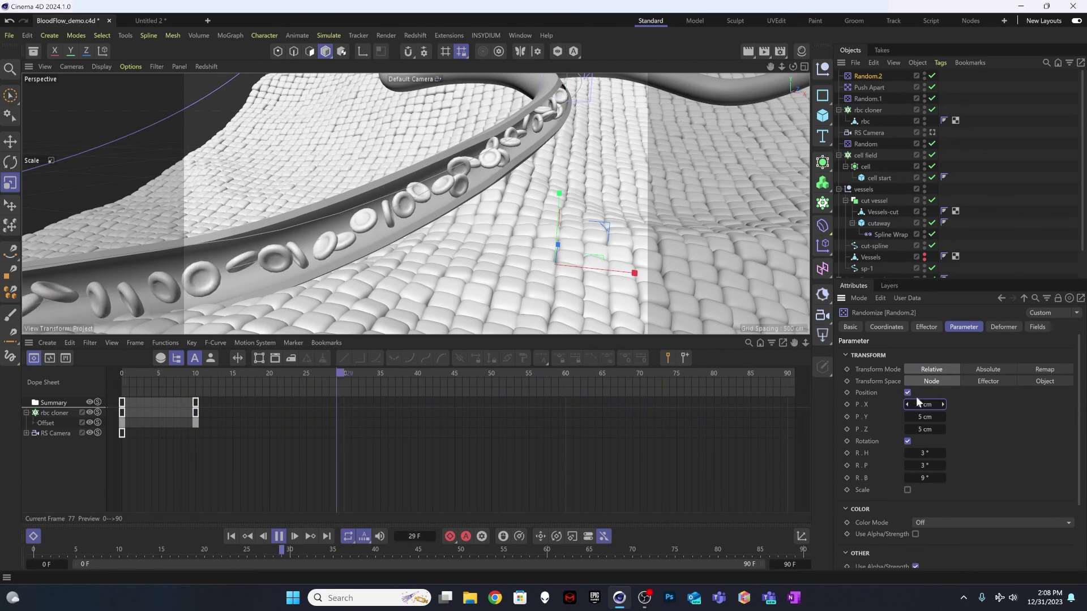
Set Random.2's noise animation speed to 3% and inspect the blood cells' motion inside the cut vessel
{"action": "left_click", "coordinate": [927, 327]}
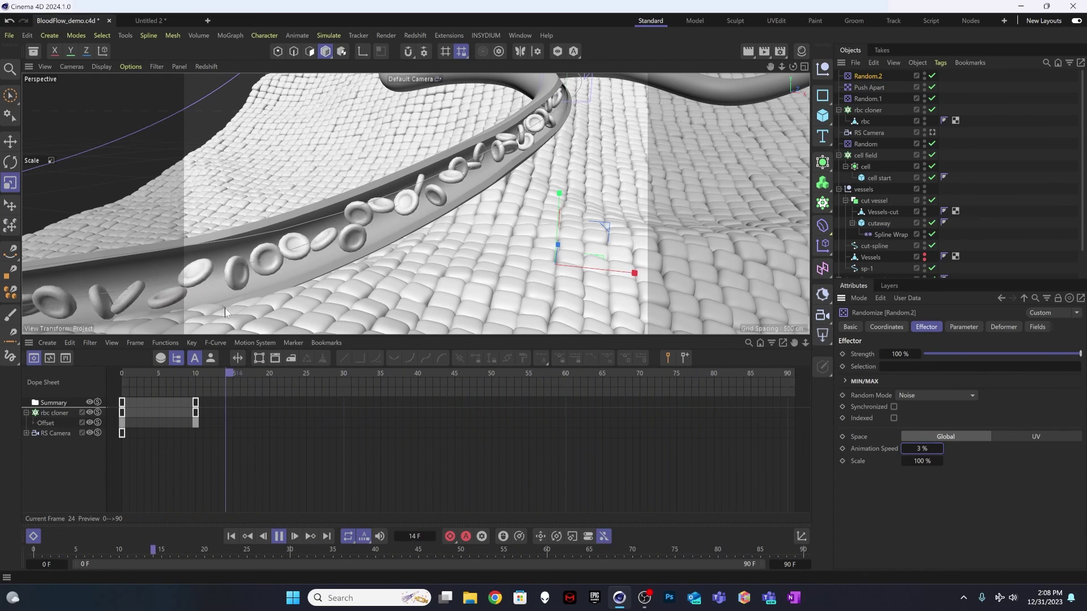
{"action": "left_click_drag", "start_coordinate": [417, 209], "coordinate": [369, 228], "text": "alt"}
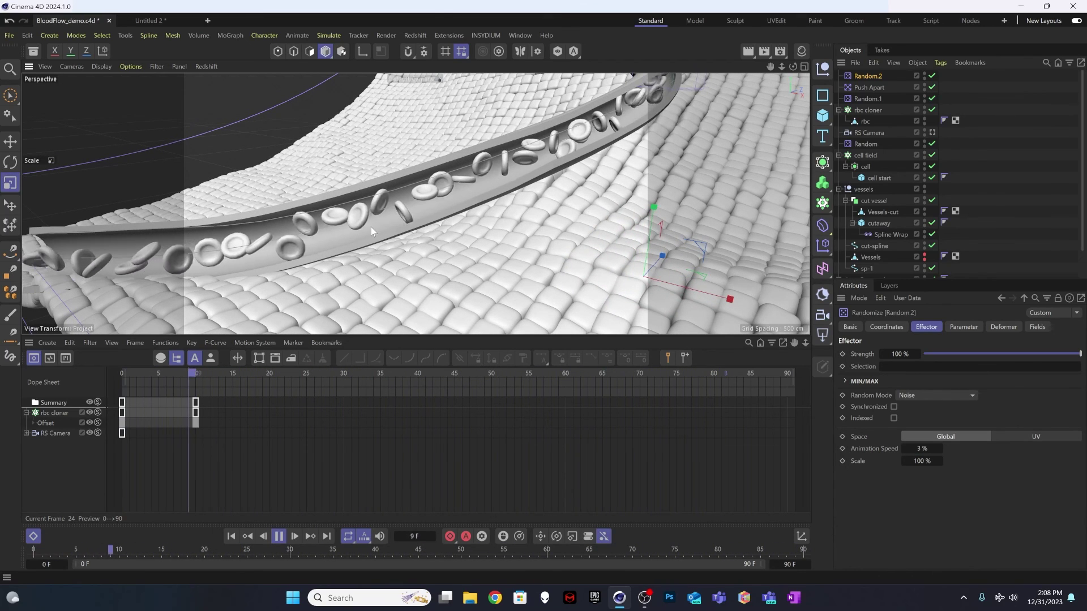
{"action": "left_click_drag", "start_coordinate": [371, 227], "coordinate": [355, 229], "text": "alt"}
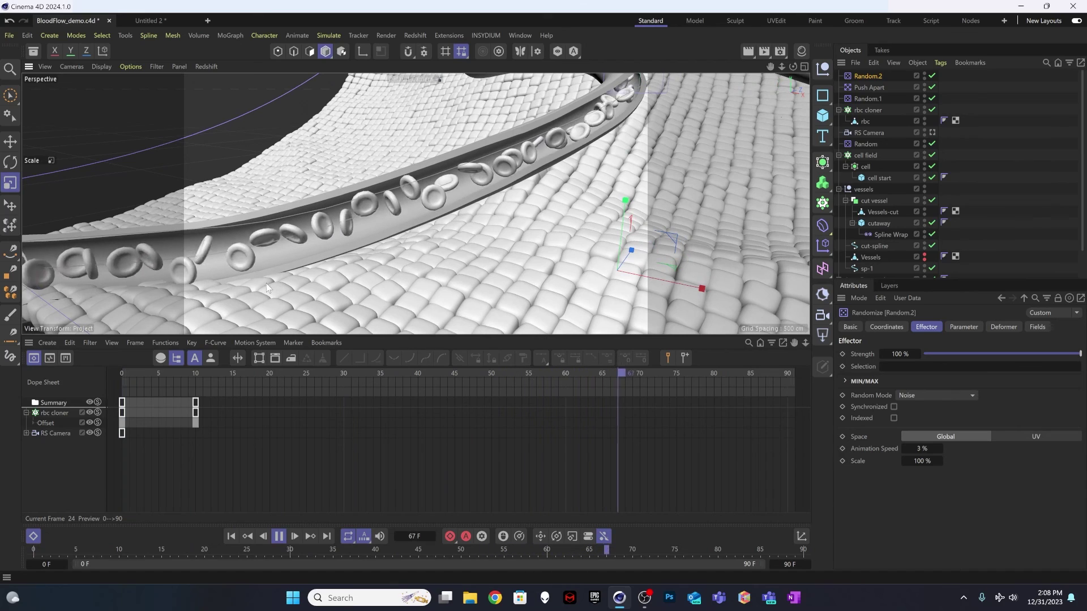
Slow the rbc cloner's flow by moving the end keyframe of its Offset track to frame 15
{"action": "left_click", "coordinate": [225, 442]}
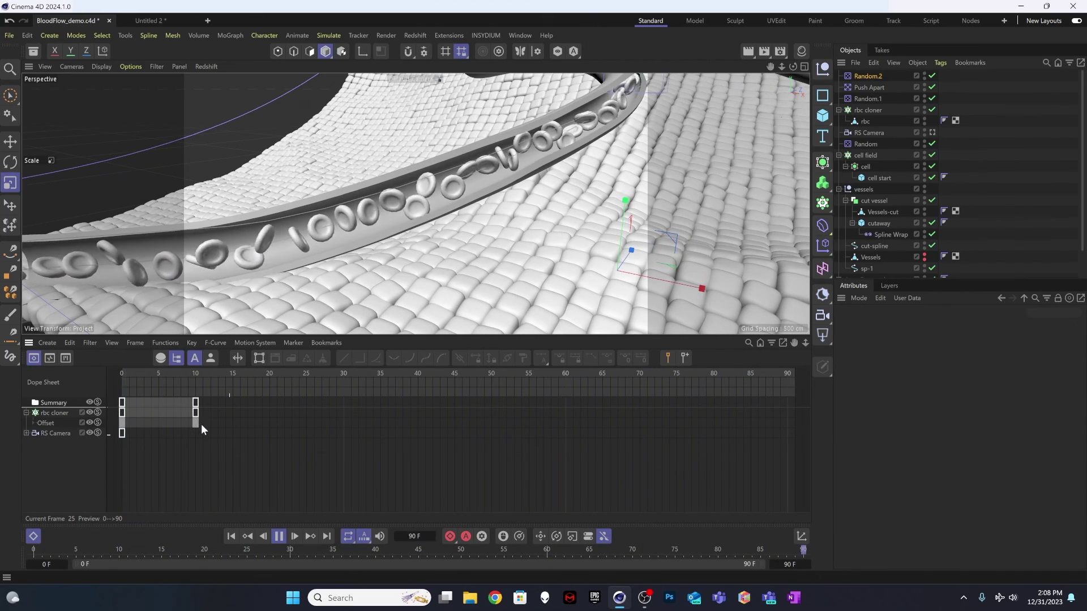
{"action": "left_click", "coordinate": [56, 424]}
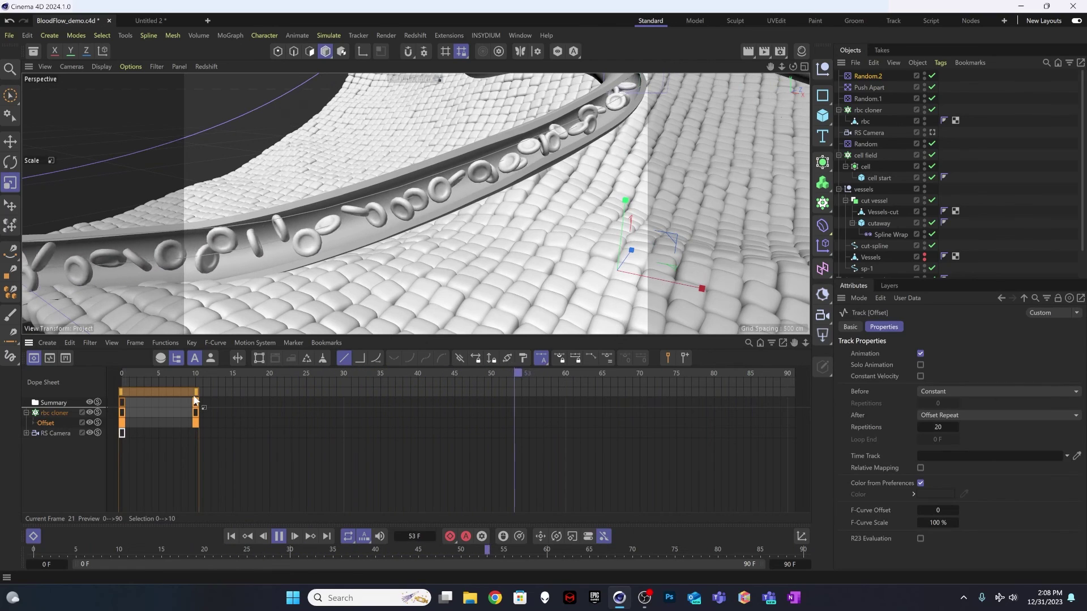
{"action": "left_click_drag", "start_coordinate": [196, 391], "coordinate": [233, 395]}
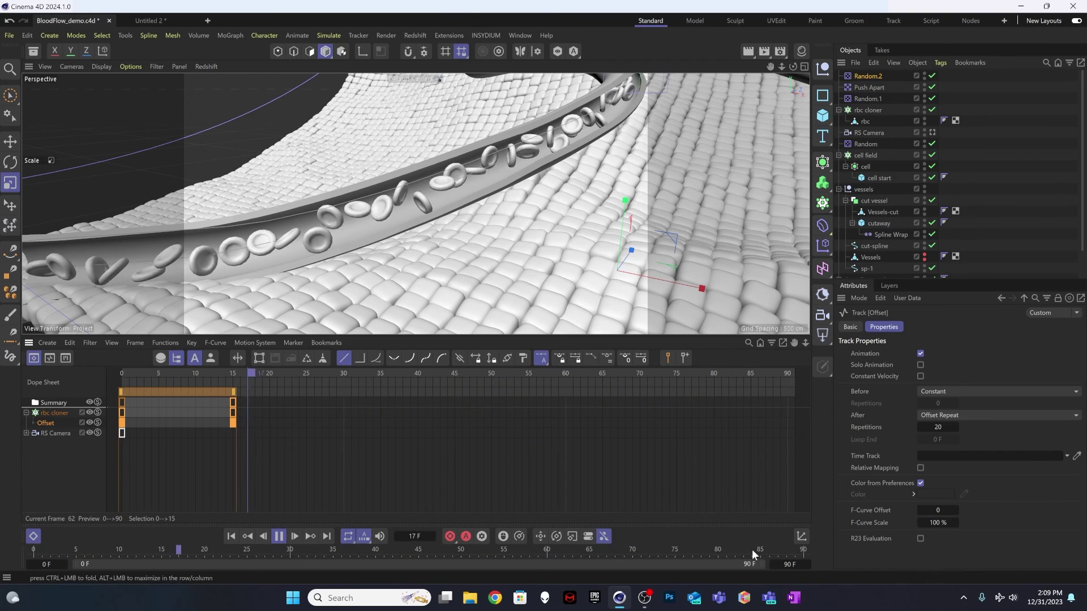
Extend the project's length and preview range to 300 frames
{"action": "left_click", "coordinate": [790, 564]}
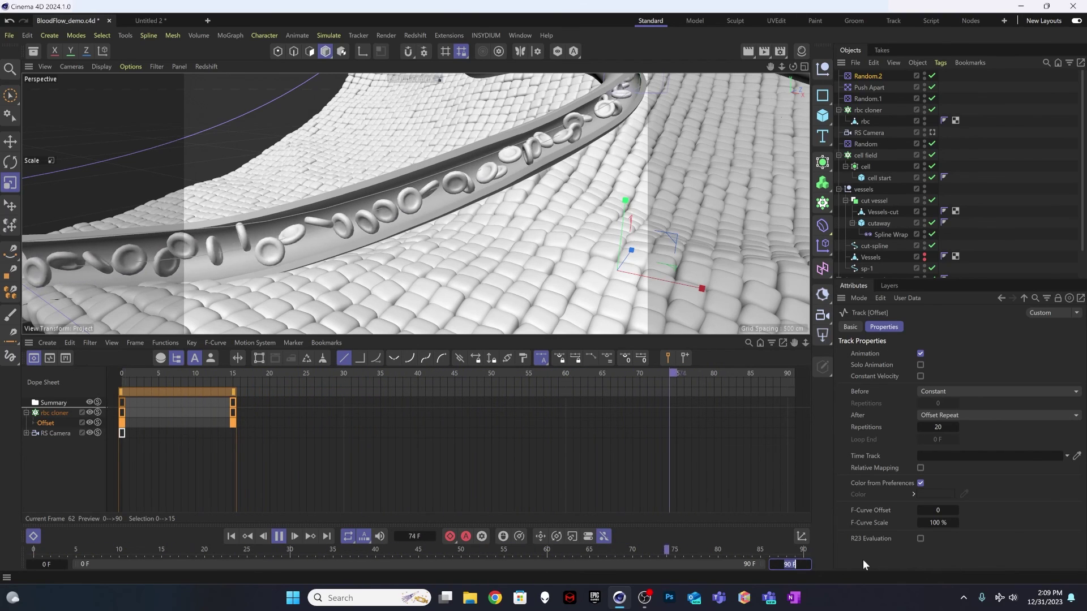
{"action": "type", "text": "300"}
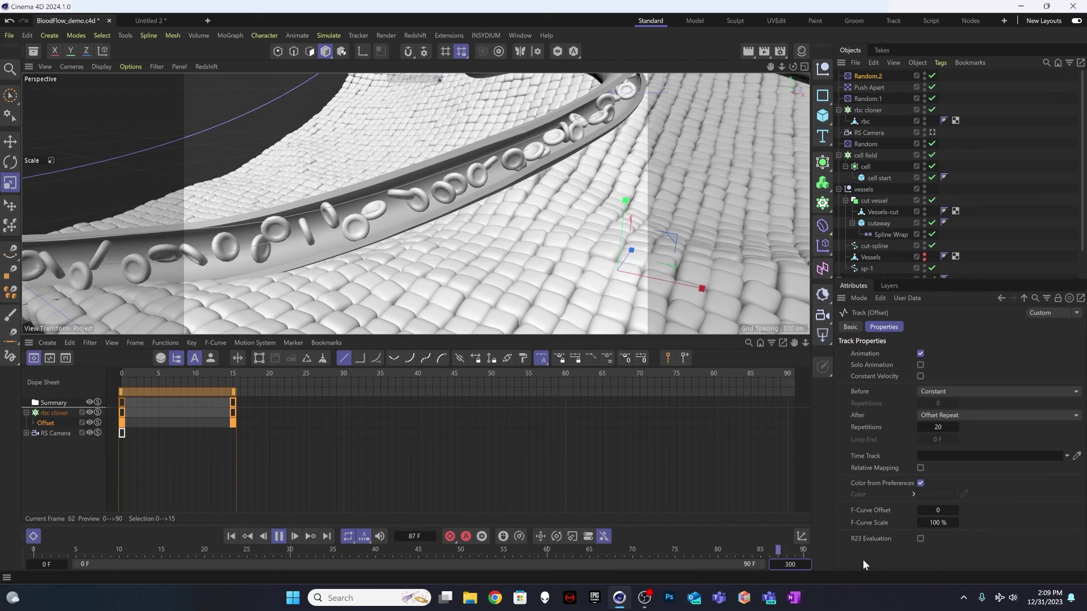
{"action": "key", "text": "Return"}
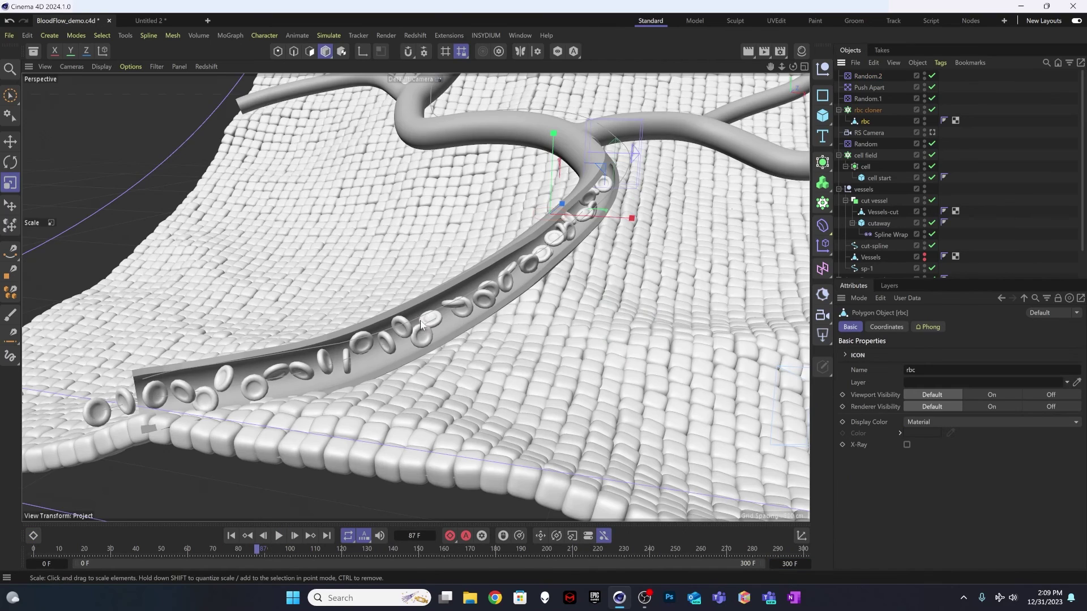
Put the rbc mesh inside a Subdivision Surface and set its viewport subdivision to 0
{"action": "scroll", "coordinate": [500, 276], "scroll_direction": "up", "scroll_amount": 6}
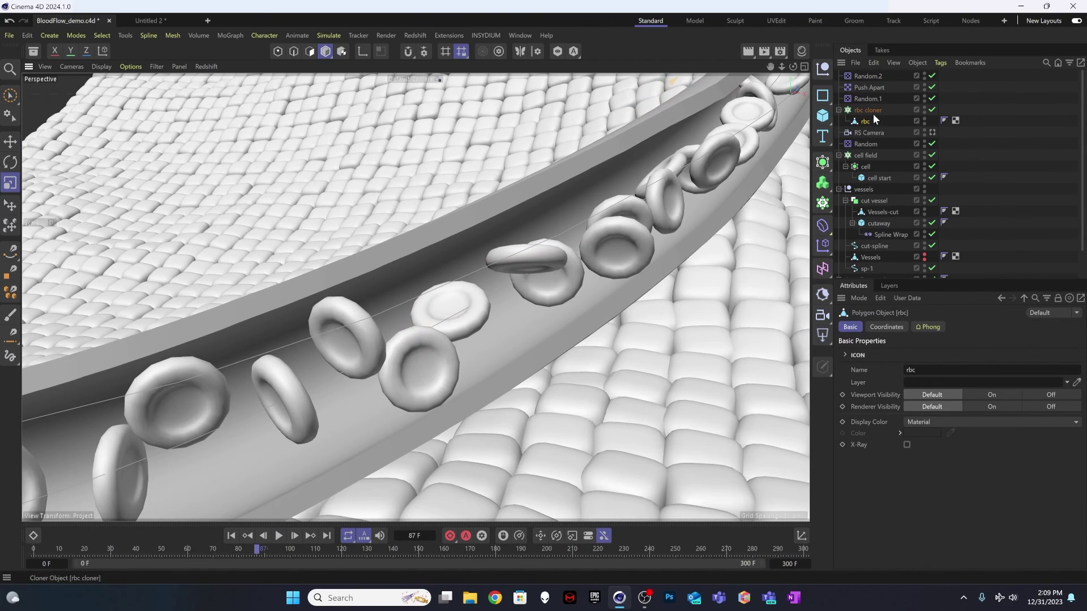
{"action": "left_click", "coordinate": [915, 62]}
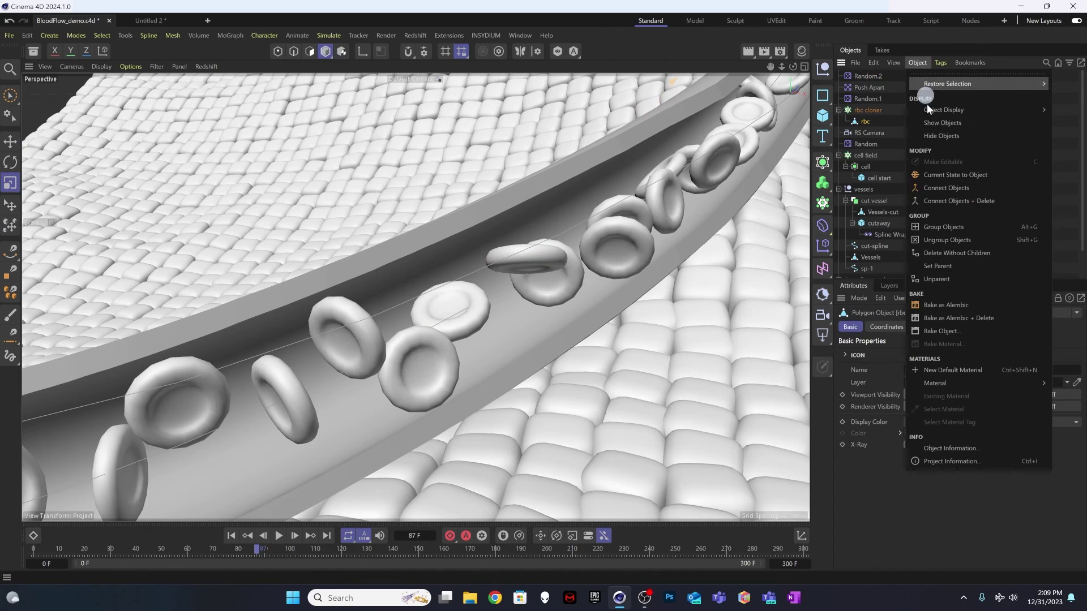
{"action": "left_click", "coordinate": [945, 226]}
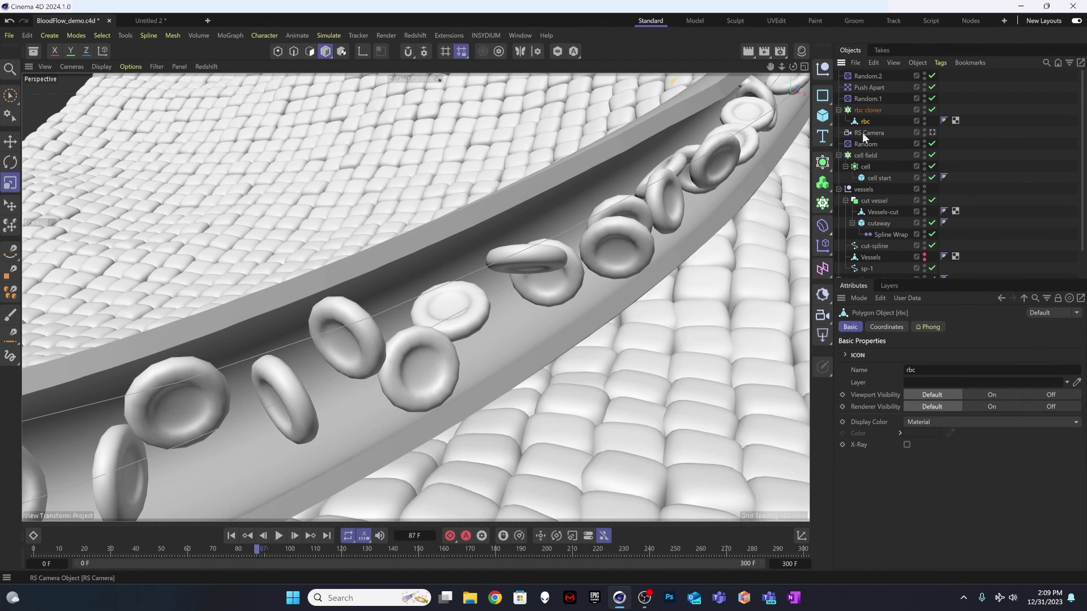
{"action": "left_click", "coordinate": [822, 182], "text": "alt"}
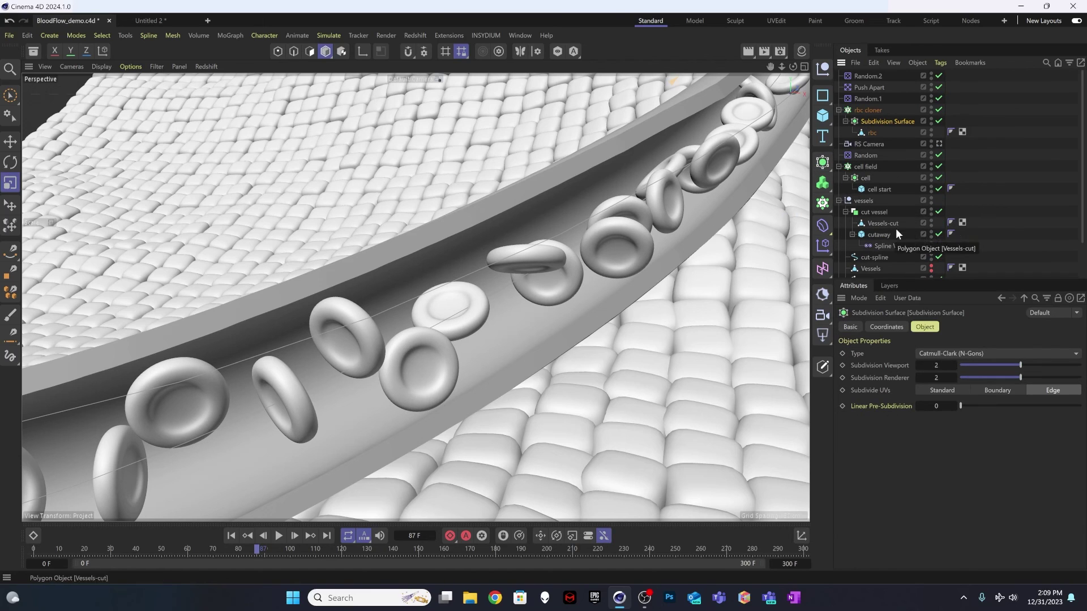
{"action": "left_click", "coordinate": [919, 365]}
{"action": "left_click", "coordinate": [919, 365]}
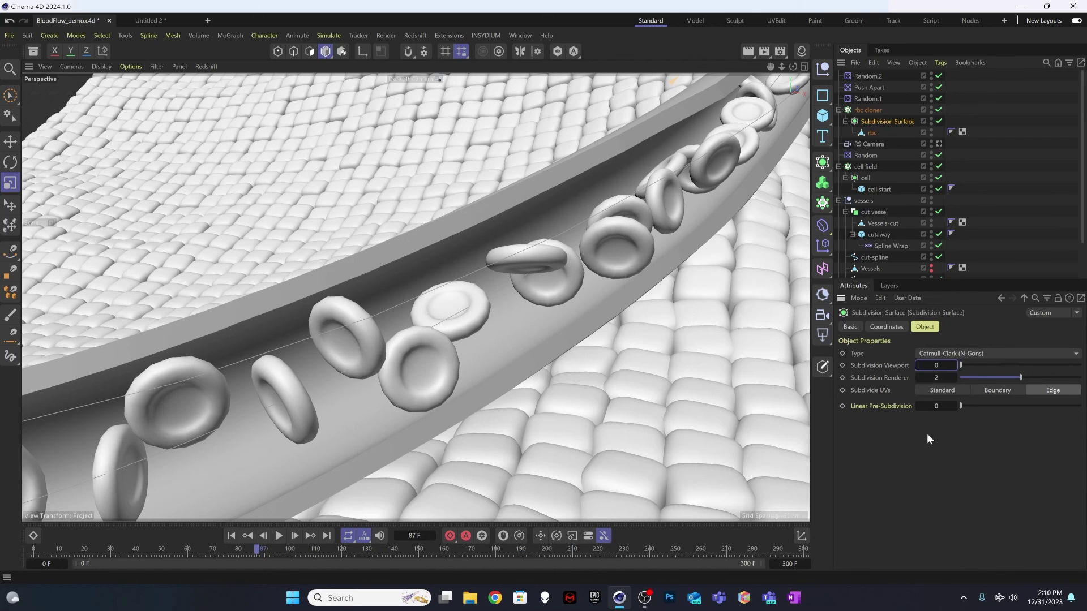
Collapse the rbc cloner, cell field and vessels hierarchies in the object list and select the RS Camera
{"action": "left_click_drag", "start_coordinate": [403, 316], "coordinate": [420, 295], "text": "alt"}
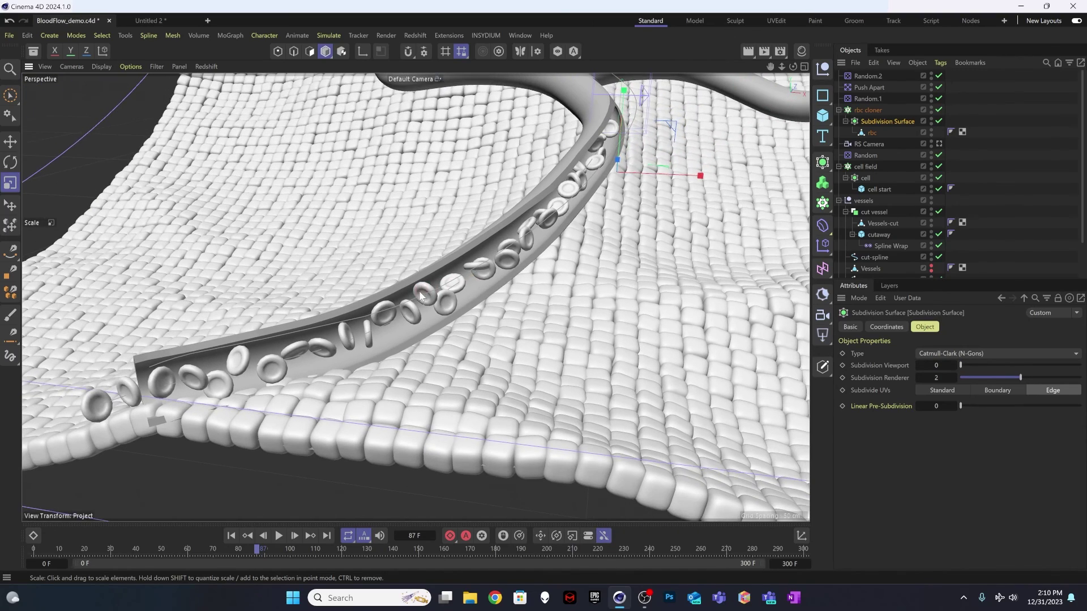
{"action": "left_click_drag", "start_coordinate": [494, 288], "coordinate": [484, 268], "text": "alt"}
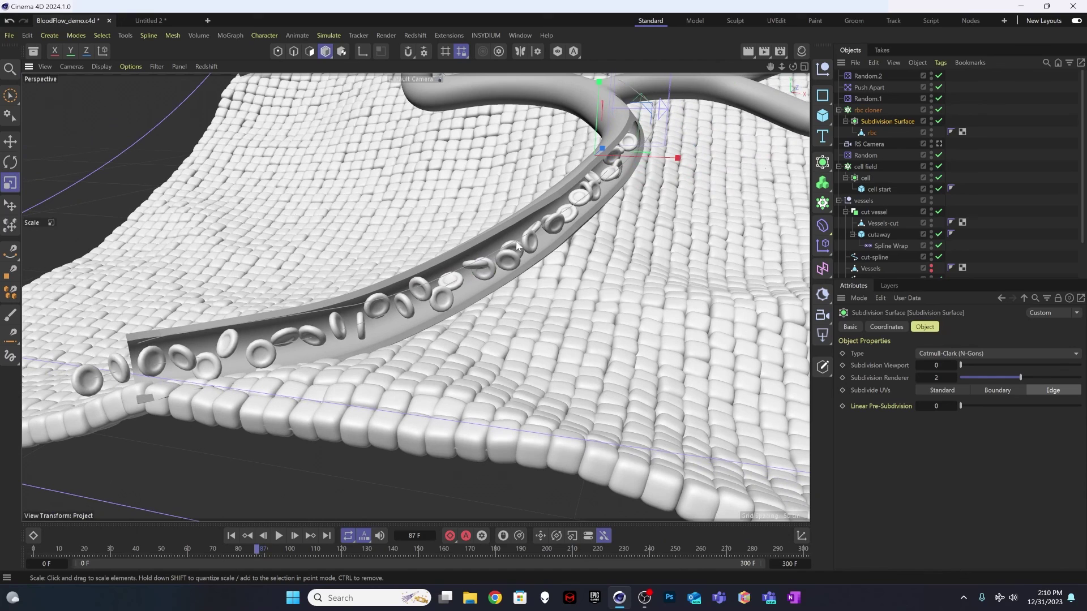
{"action": "left_click_drag", "start_coordinate": [547, 232], "coordinate": [542, 217], "text": "alt"}
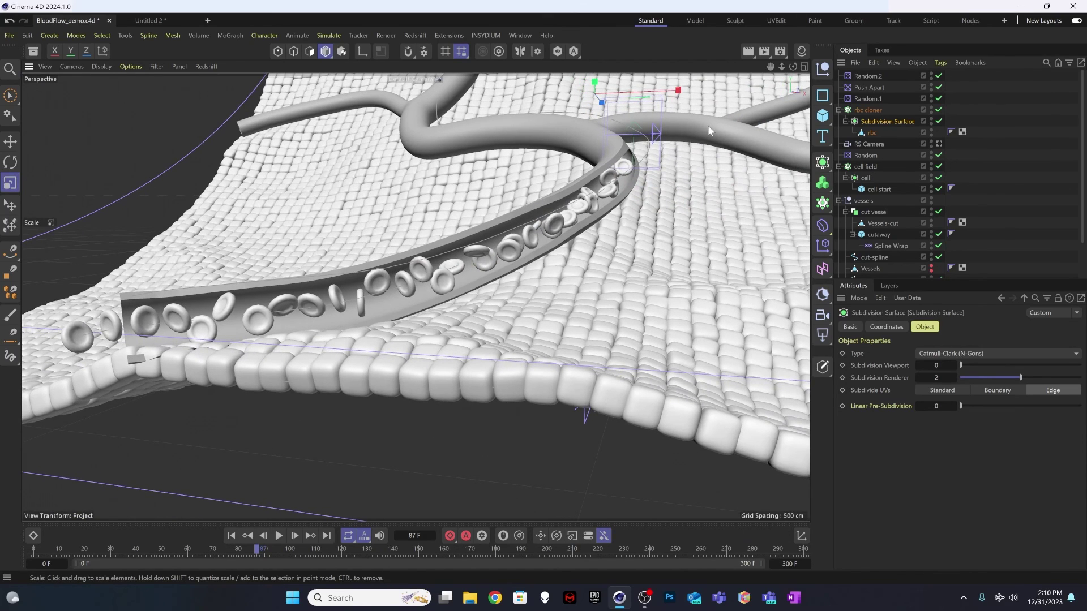
{"action": "left_click", "coordinate": [959, 176]}
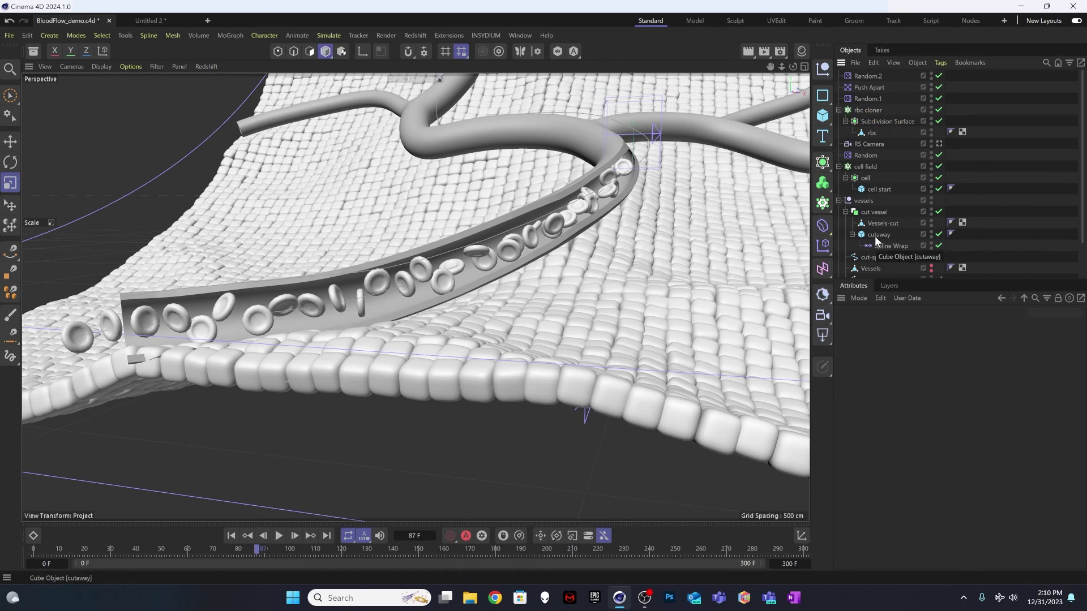
{"action": "left_click", "coordinate": [839, 110]}
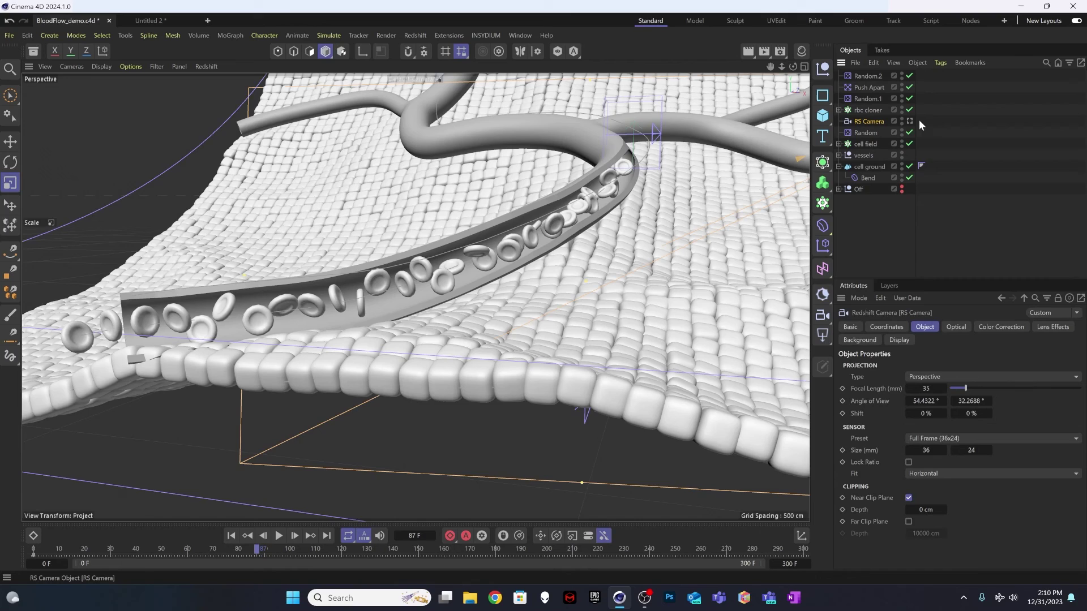
Look through the RS Camera at frame 0, frame the curved cut vessel and keyframe the camera's starting view
{"action": "left_click", "coordinate": [910, 122]}
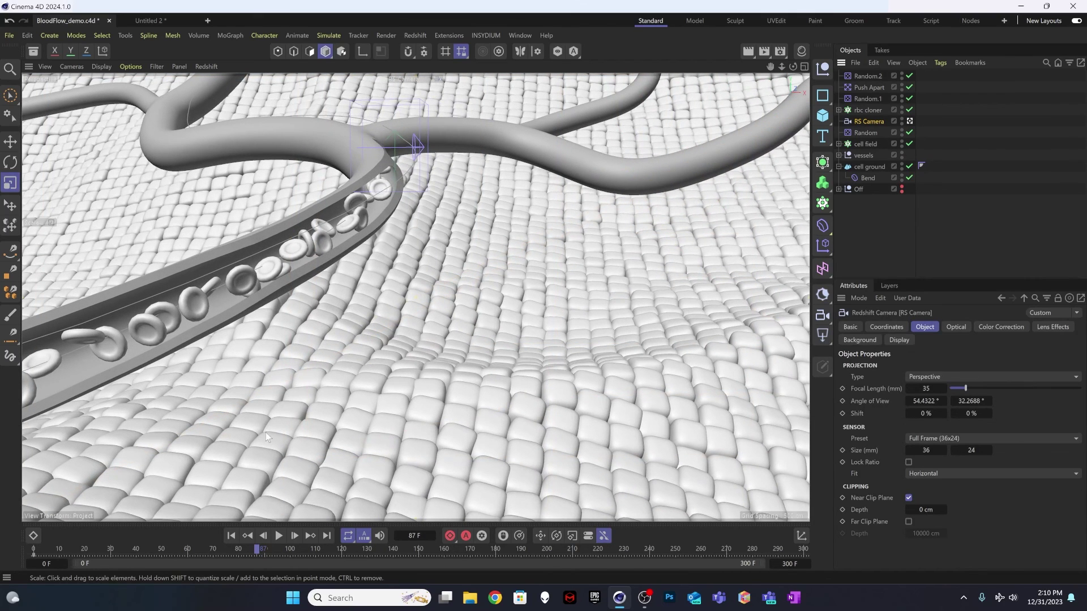
{"action": "left_click_drag", "start_coordinate": [73, 549], "coordinate": [34, 549]}
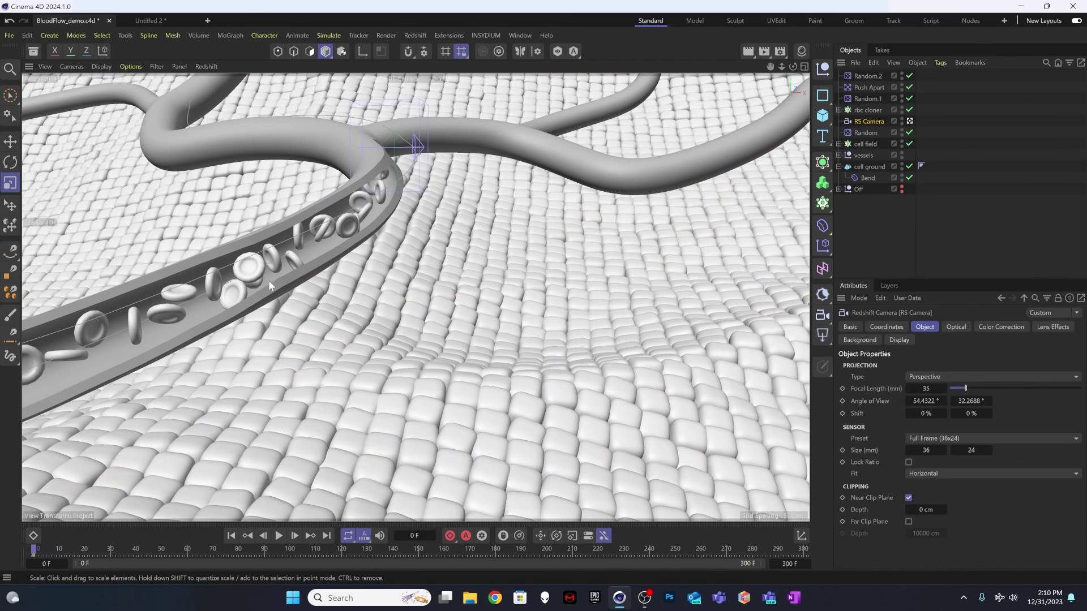
{"action": "left_click_drag", "start_coordinate": [344, 231], "coordinate": [269, 314], "text": "alt"}
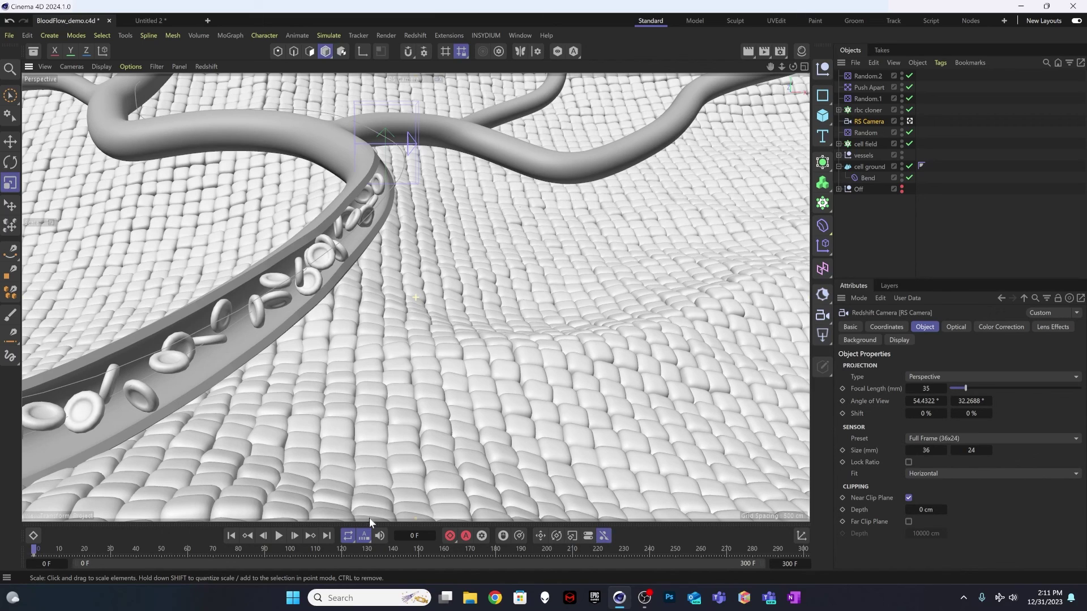
{"action": "left_click", "coordinate": [867, 123]}
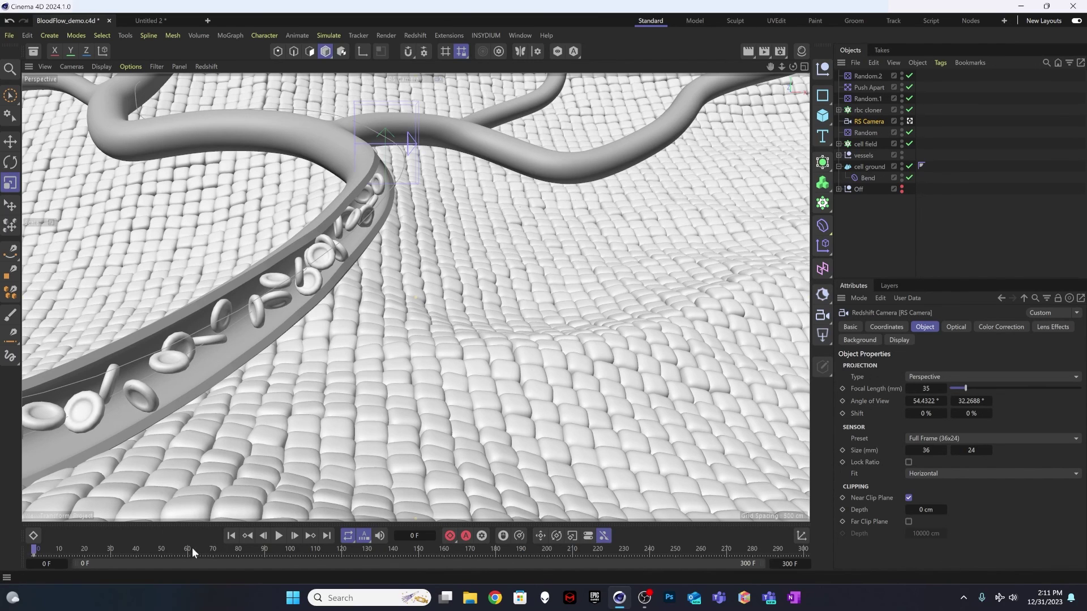
At frame 300, bring the RS Camera closer to the red blood cells and keyframe the ending view
{"action": "left_click_drag", "start_coordinate": [192, 551], "coordinate": [804, 550]}
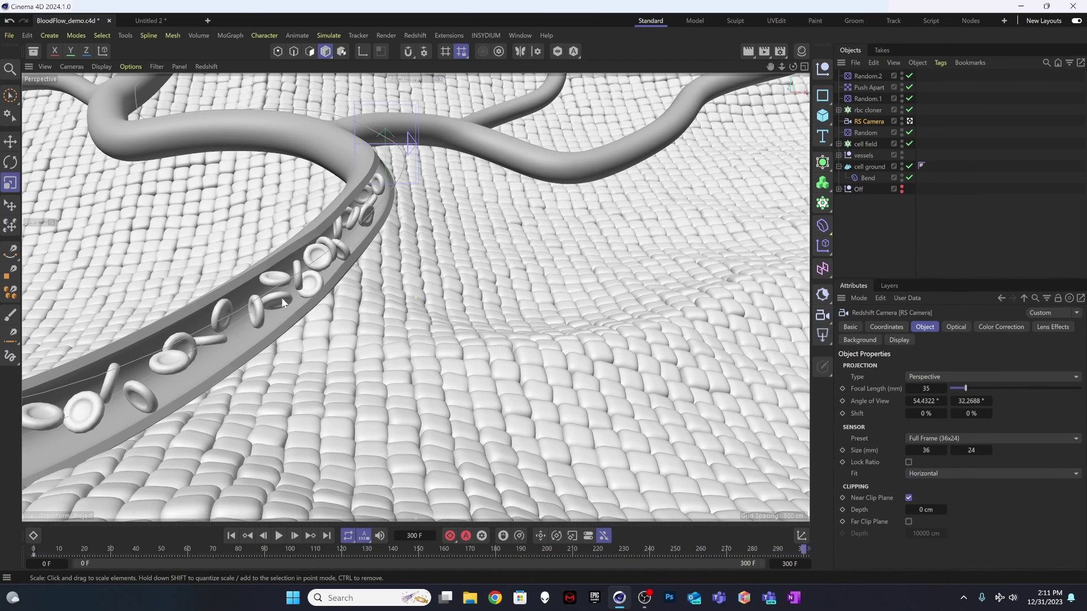
{"action": "right_click_drag", "start_coordinate": [303, 266], "coordinate": [361, 241], "text": "alt"}
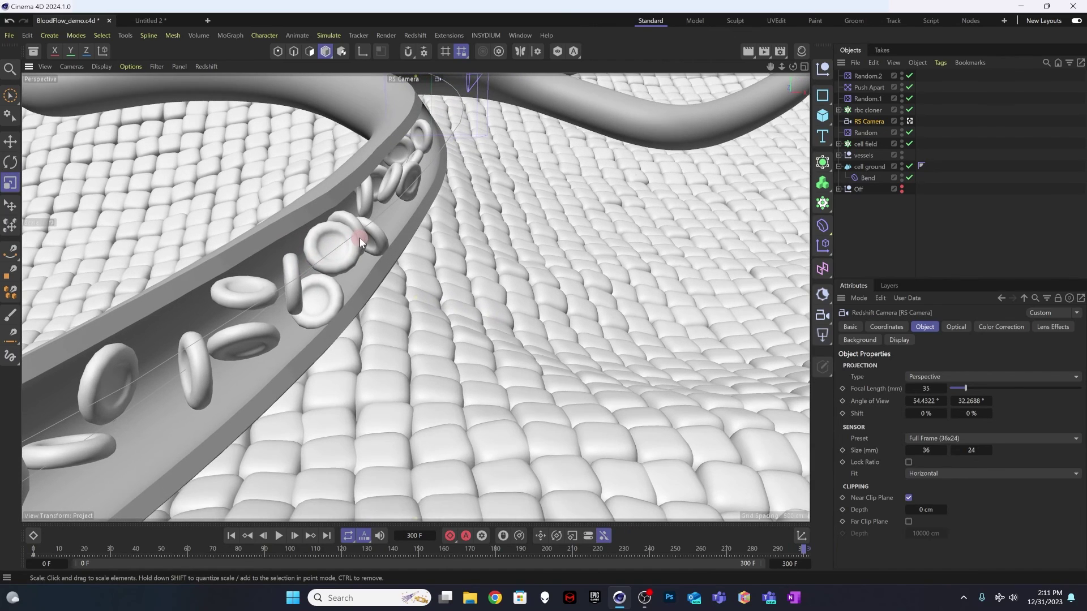
{"action": "mouse_move", "coordinate": [313, 262]}
{"action": "left_mouse_down", "text": "alt"}
{"action": "mouse_move", "coordinate": [290, 263]}
{"action": "mouse_move", "coordinate": [294, 298]}
{"action": "left_mouse_up", "text": "alt"}
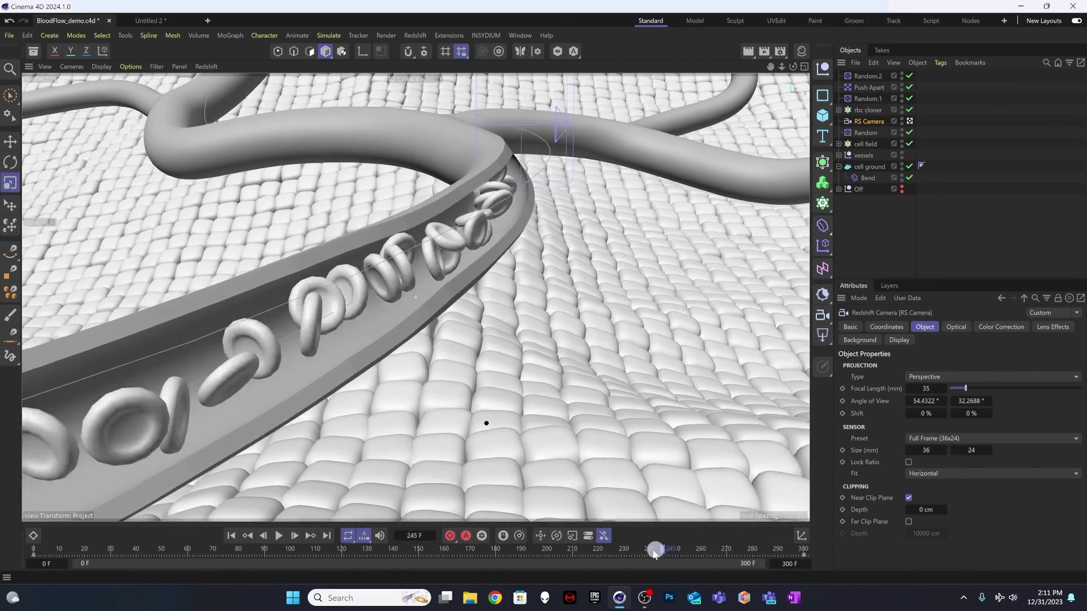
Preview the camera move along the vessel by scrubbing and playing the timeline up to frame 300
{"action": "left_click_drag", "start_coordinate": [655, 551], "coordinate": [216, 552]}
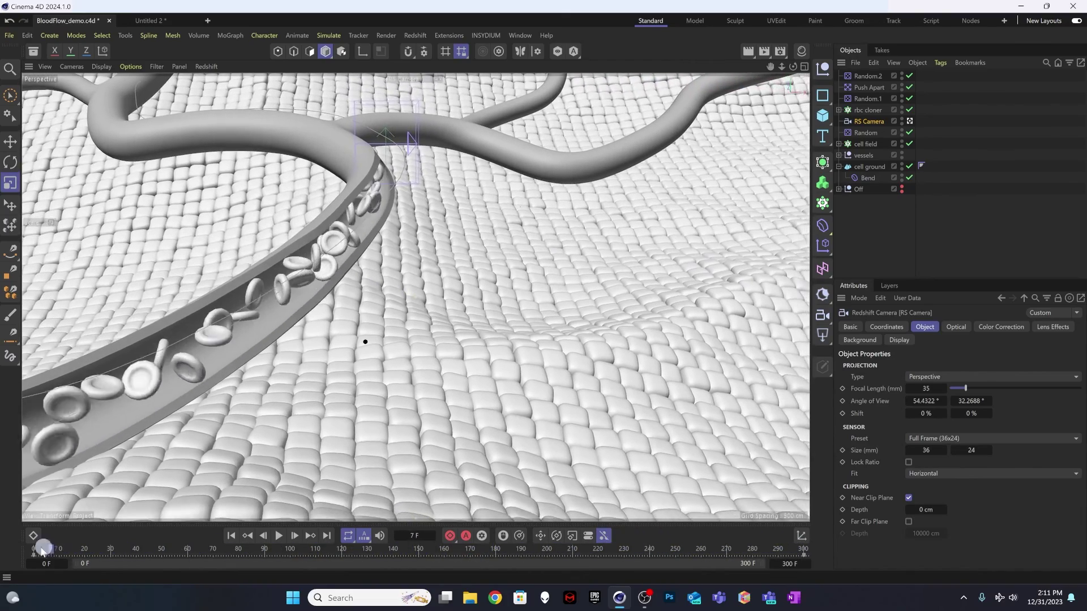
{"action": "left_click", "coordinate": [279, 536]}
{"action": "left_click_drag", "start_coordinate": [283, 540], "coordinate": [883, 539]}
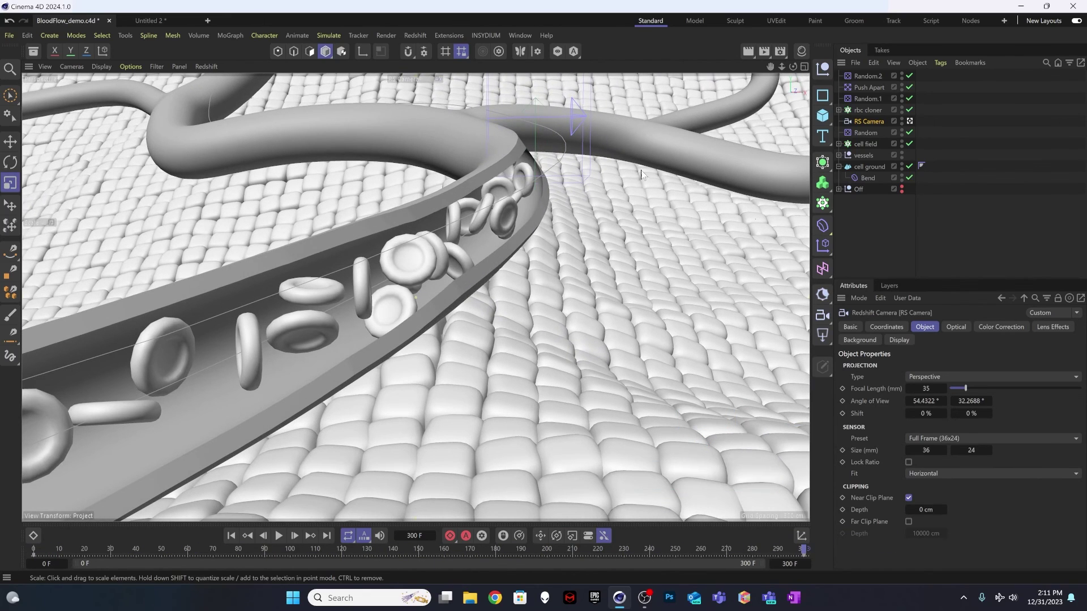
Expand the vessels group and set the cutaway cube's Segments X to 200
{"action": "left_click", "coordinate": [839, 155]}
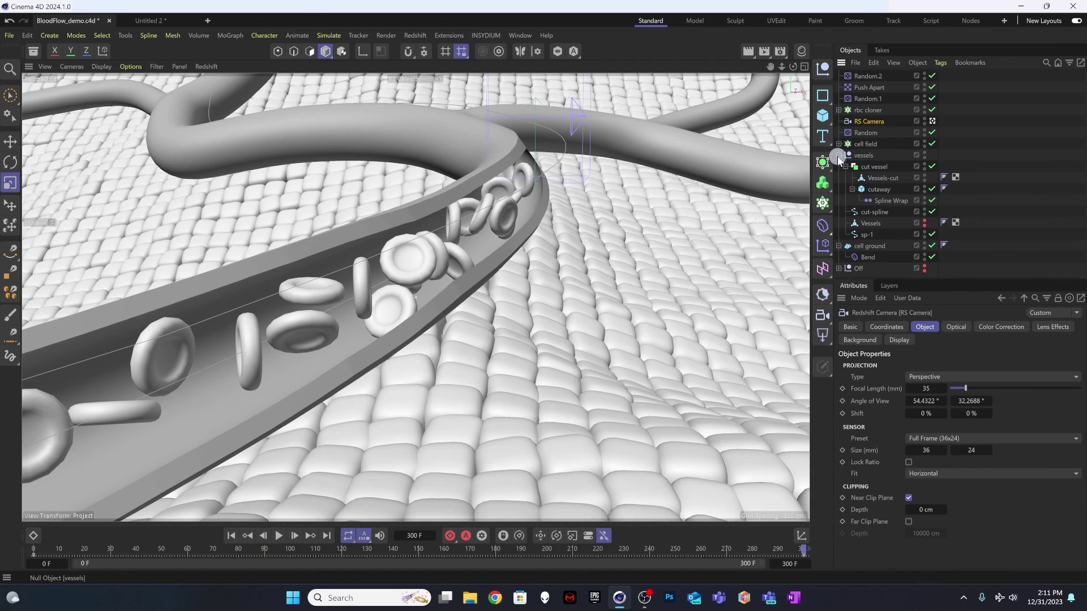
{"action": "left_click", "coordinate": [869, 190]}
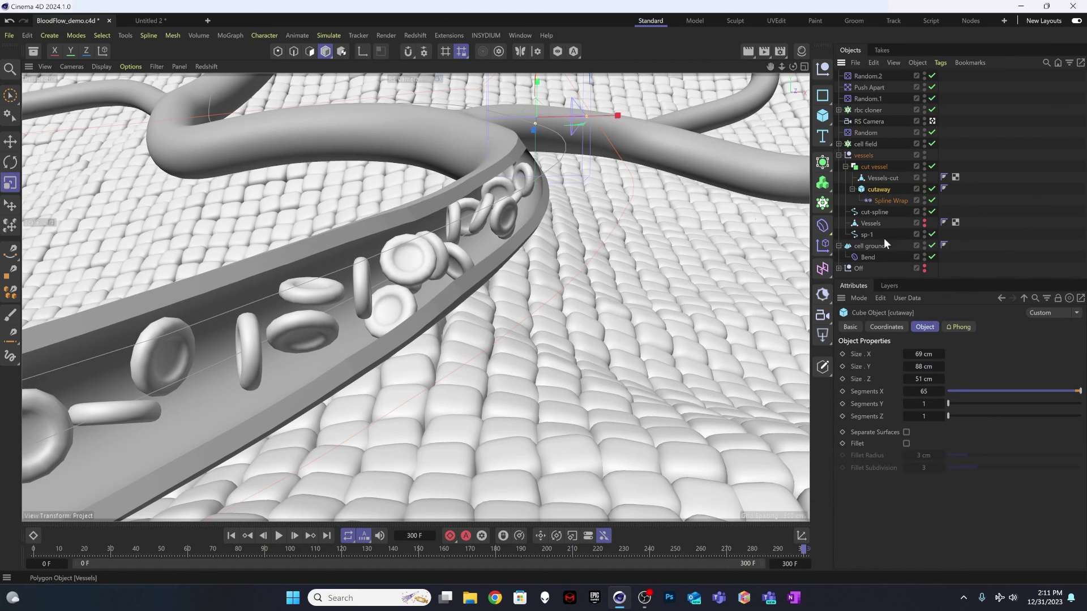
{"action": "left_click", "coordinate": [941, 392]}
{"action": "left_click", "coordinate": [940, 392]}
{"action": "left_click", "coordinate": [940, 390]}
{"action": "type", "text": "200"}
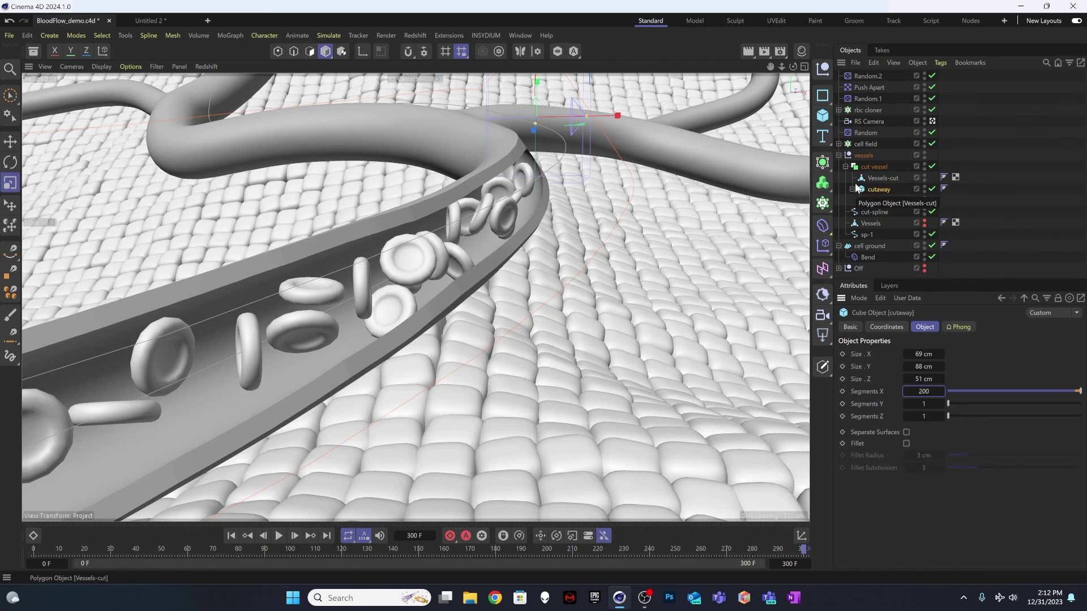
Shift the cut-spline slightly in the negative X direction and review the cutaway across the timeline back to frame 0
{"action": "left_click", "coordinate": [871, 212]}
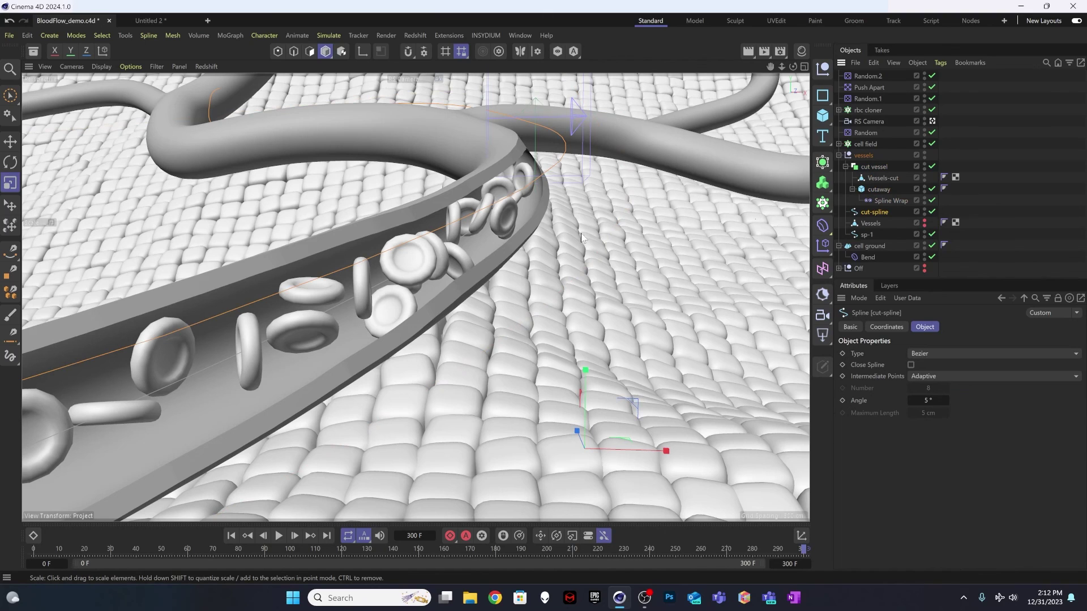
{"action": "key", "text": "e"}
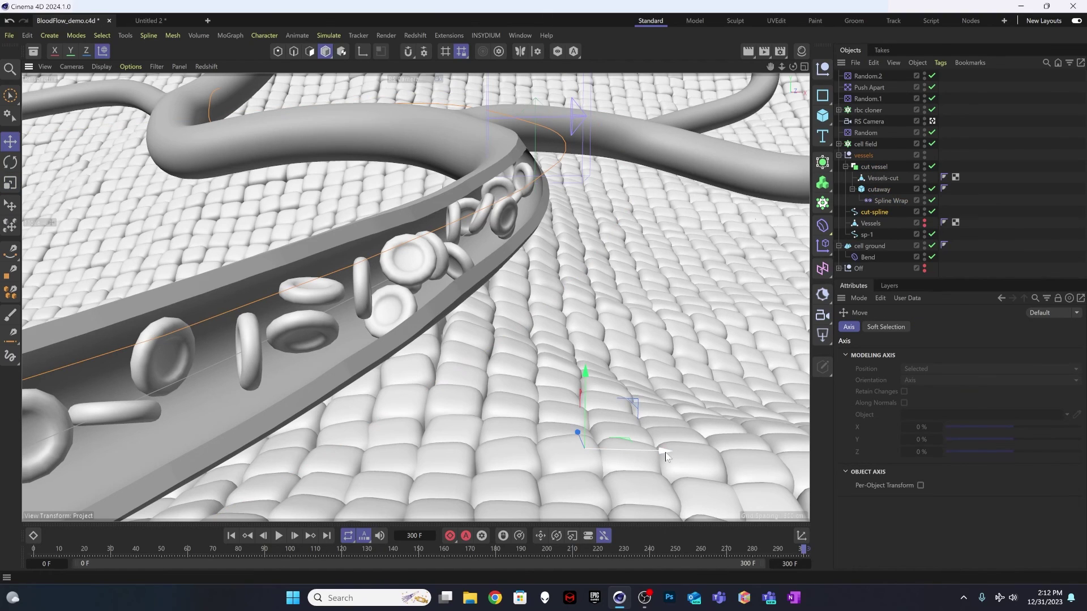
{"action": "left_click_drag", "start_coordinate": [661, 453], "coordinate": [654, 453]}
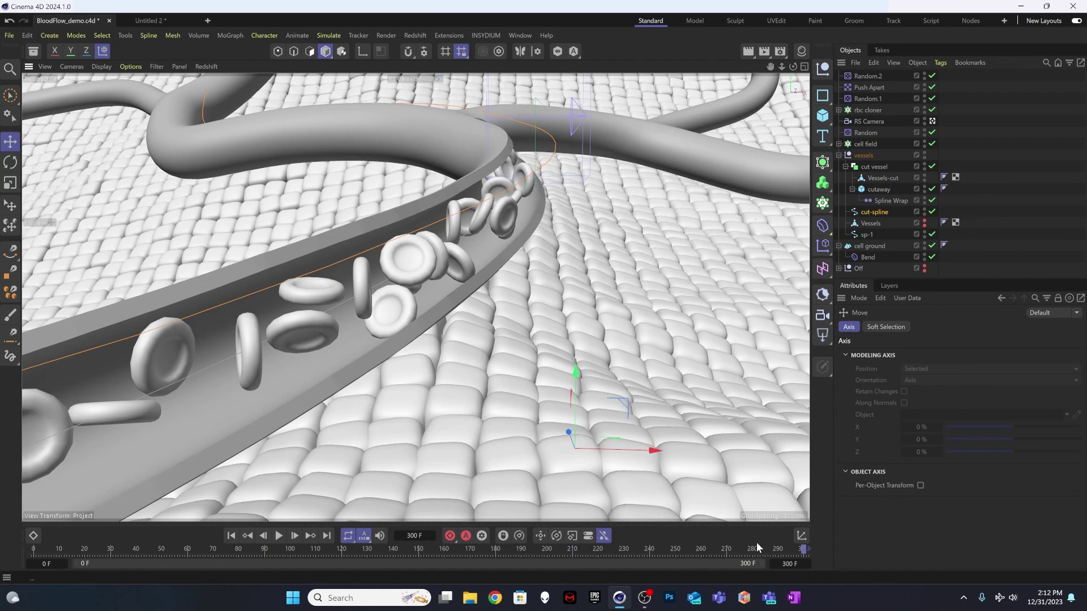
{"action": "left_click_drag", "start_coordinate": [804, 548], "coordinate": [792, 547]}
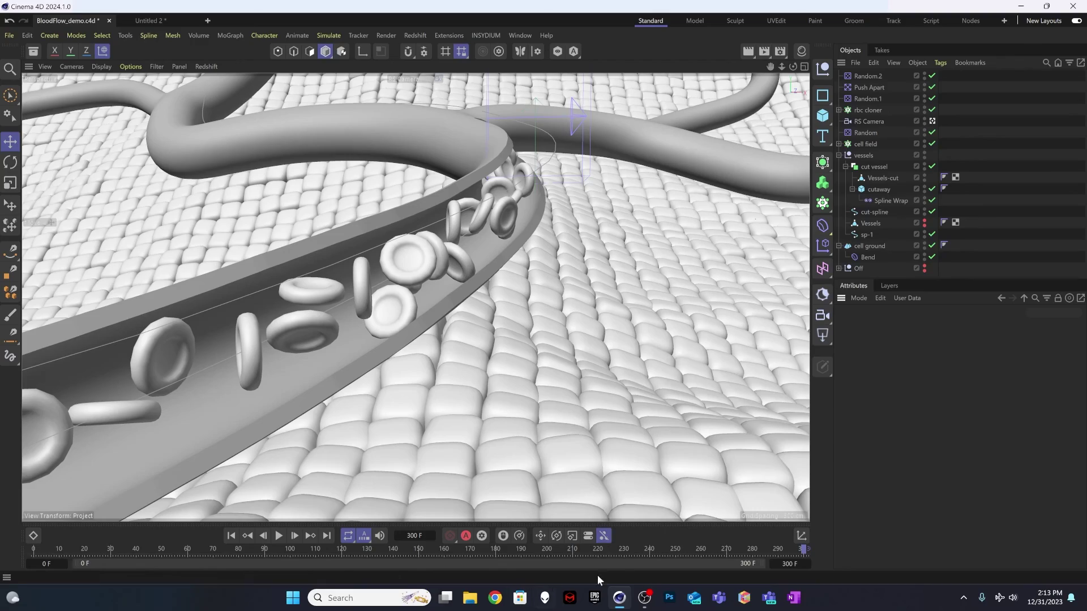
{"action": "left_click_drag", "start_coordinate": [695, 546], "coordinate": [2, 438]}
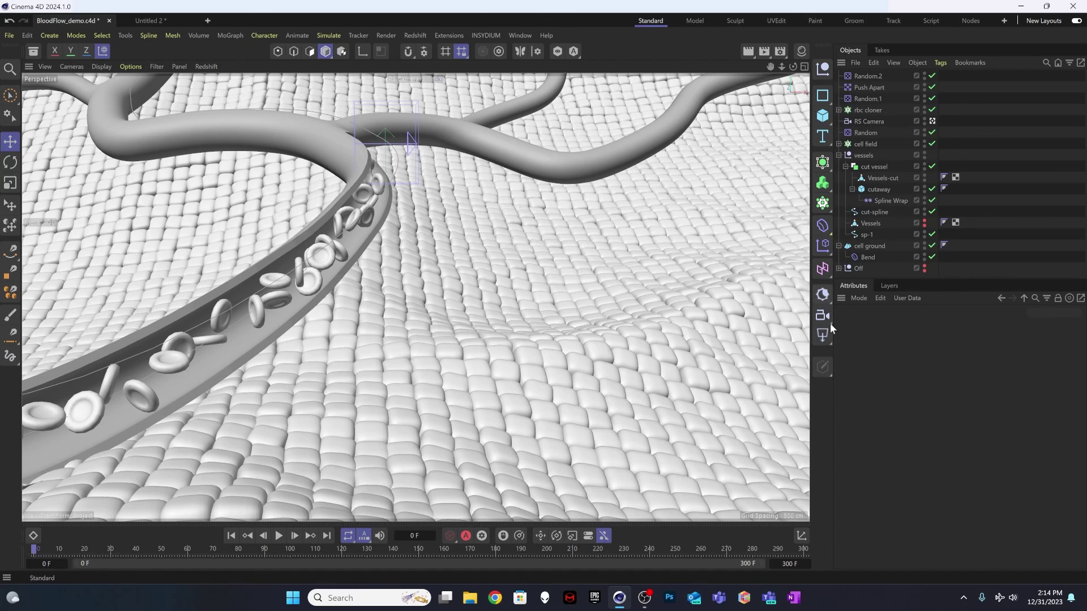
Add a Redshift Dome Light to the scene and keep it selected
{"action": "left_click", "coordinate": [824, 336]}
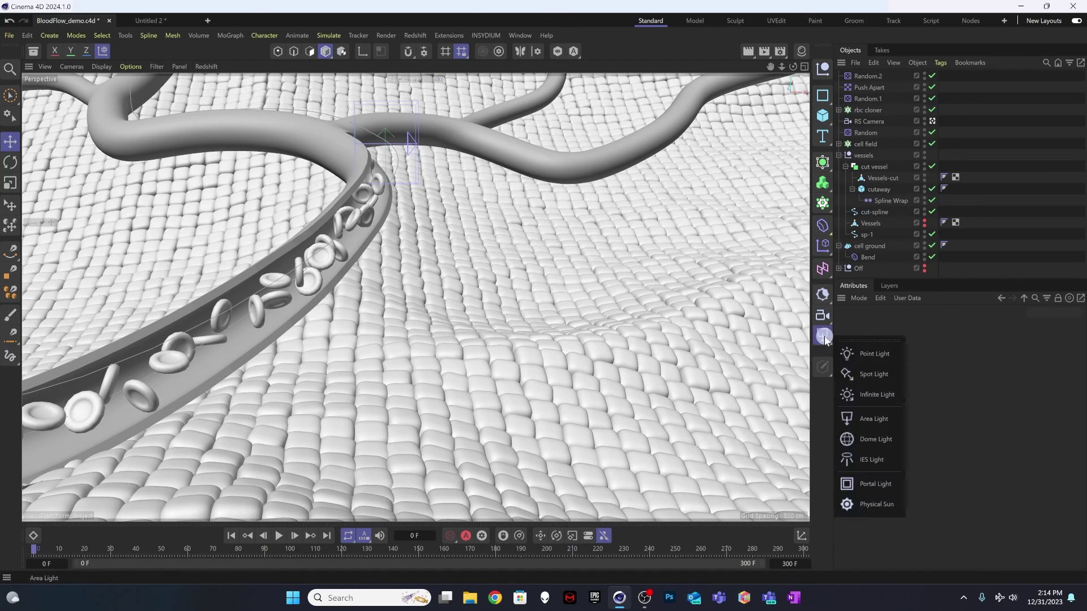
{"action": "left_click", "coordinate": [867, 439]}
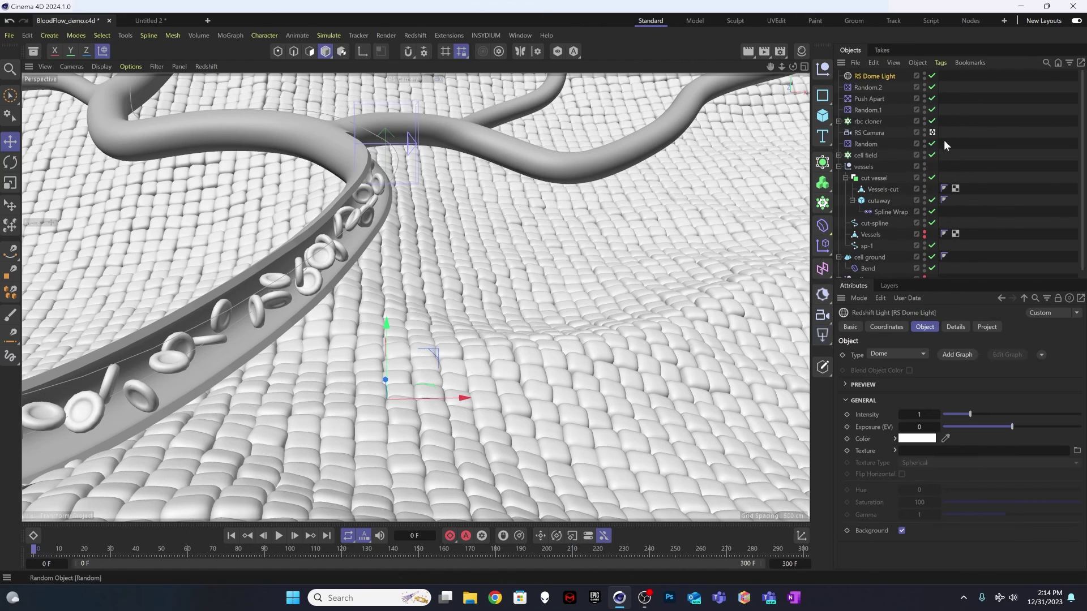
{"action": "left_click", "coordinate": [983, 107]}
{"action": "left_click", "coordinate": [891, 78]}
Search the asset library for "hdr" and assign hdr-light-studio_18.exr as the RS Dome Light's texture
{"action": "left_click", "coordinate": [34, 51]}
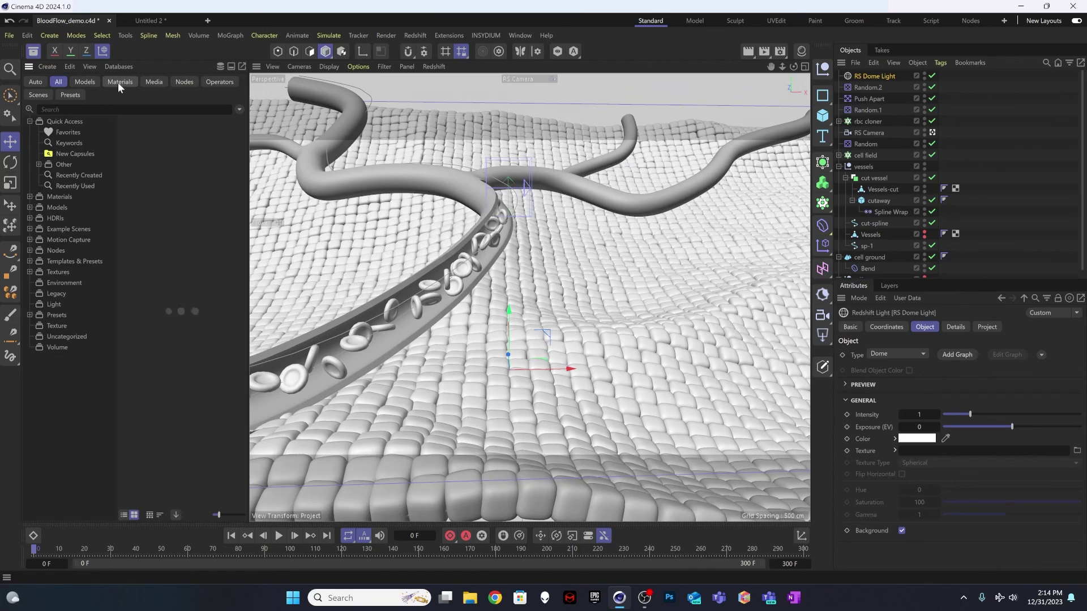
{"action": "left_click", "coordinate": [119, 109]}
{"action": "type", "text": "hd"}
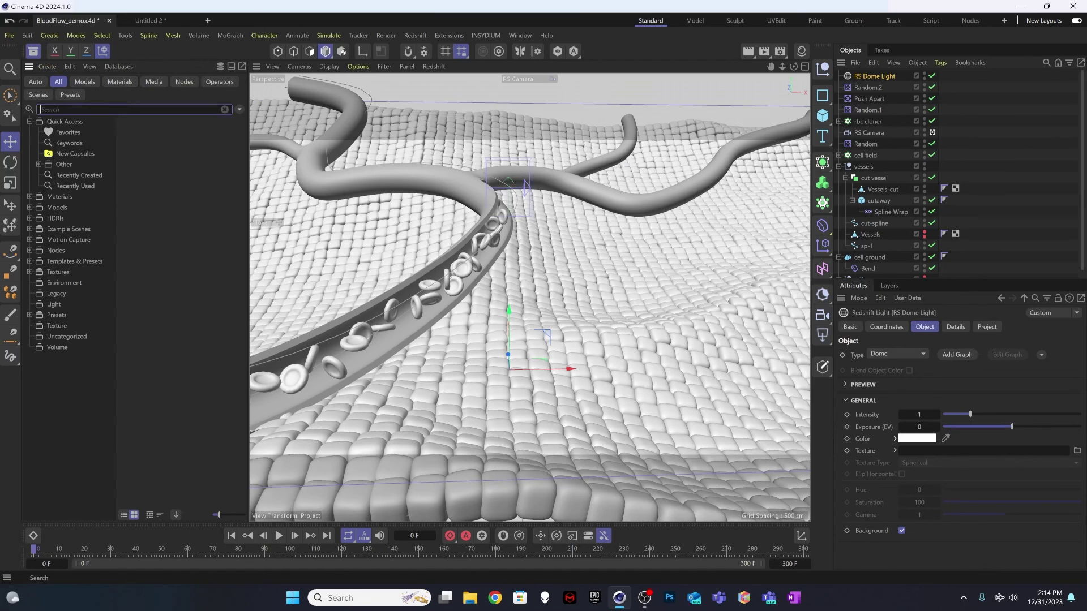
{"action": "type", "text": "r"}
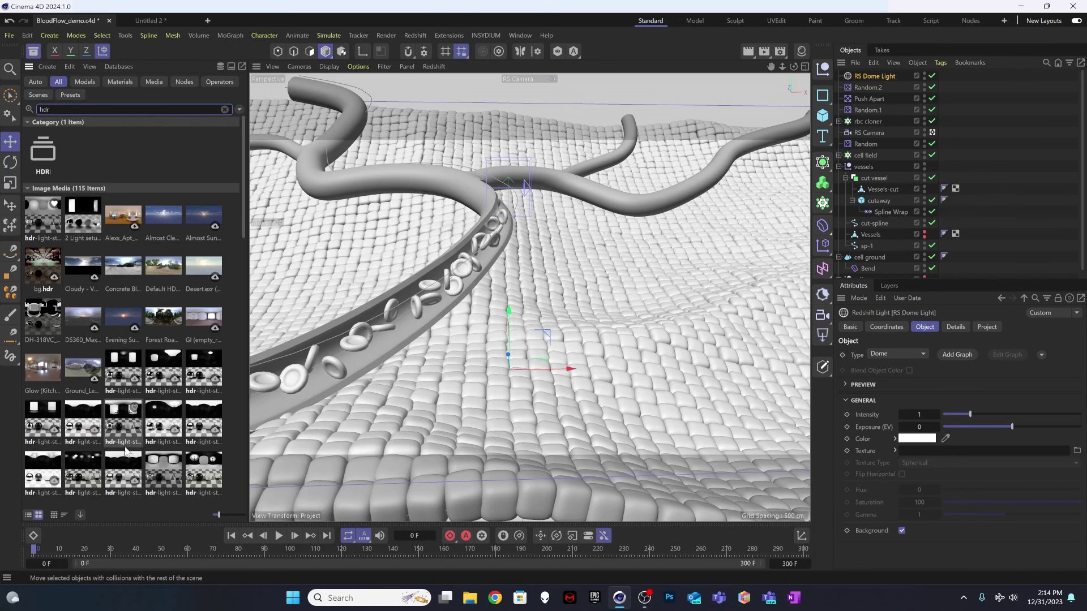
{"action": "scroll", "coordinate": [163, 408], "scroll_direction": "down", "scroll_amount": 3}
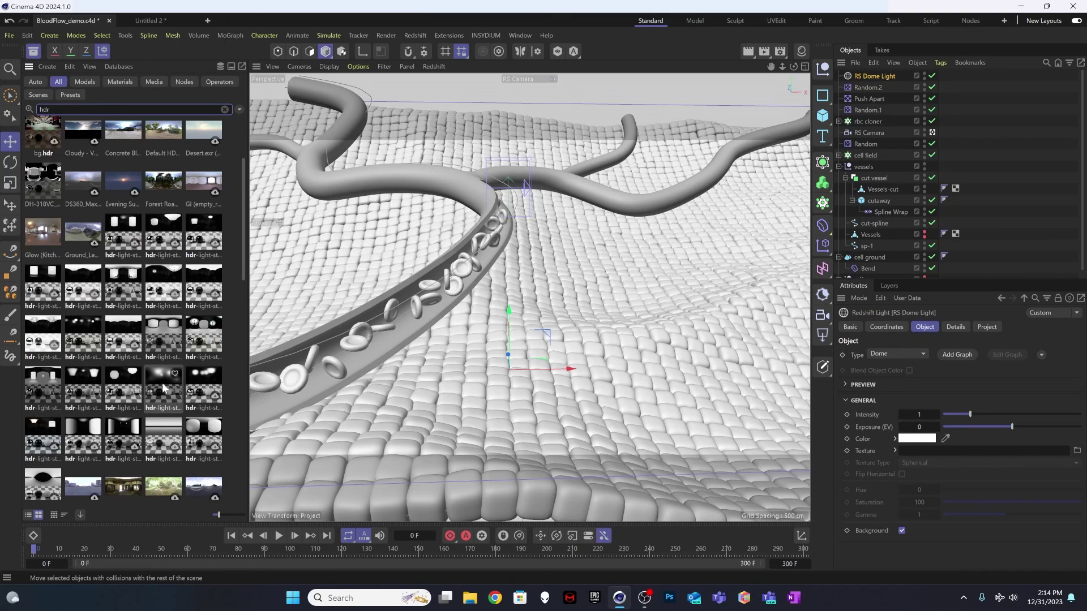
{"action": "left_click_drag", "start_coordinate": [162, 383], "coordinate": [1005, 453]}
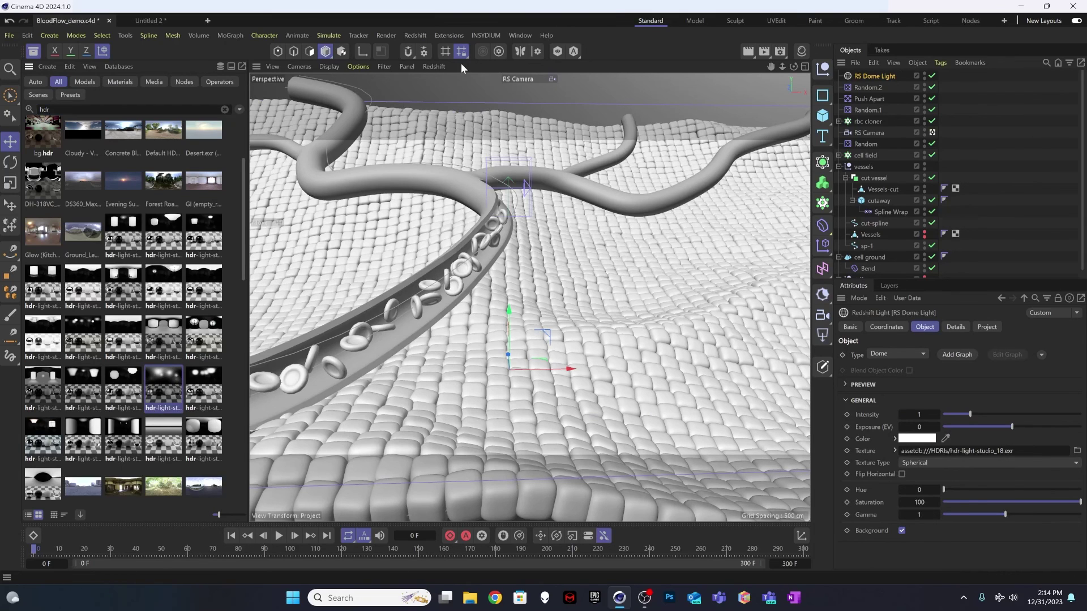
Start the Redshift live render in the viewport and view it through the RS Camera
{"action": "left_click", "coordinate": [435, 66]}
{"action": "left_click", "coordinate": [449, 88]}
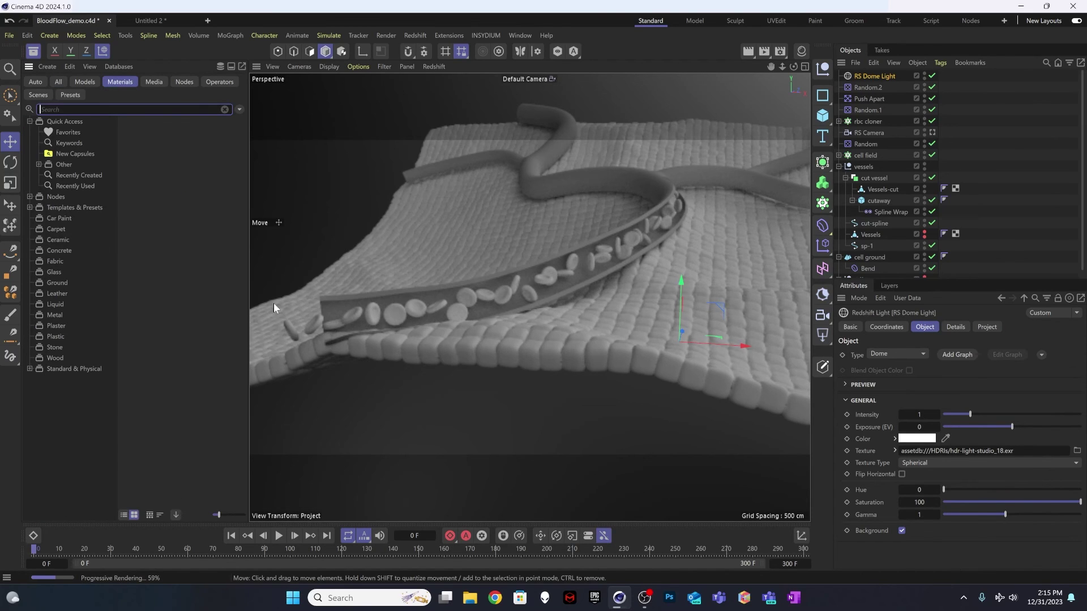
{"action": "left_click", "coordinate": [932, 133]}
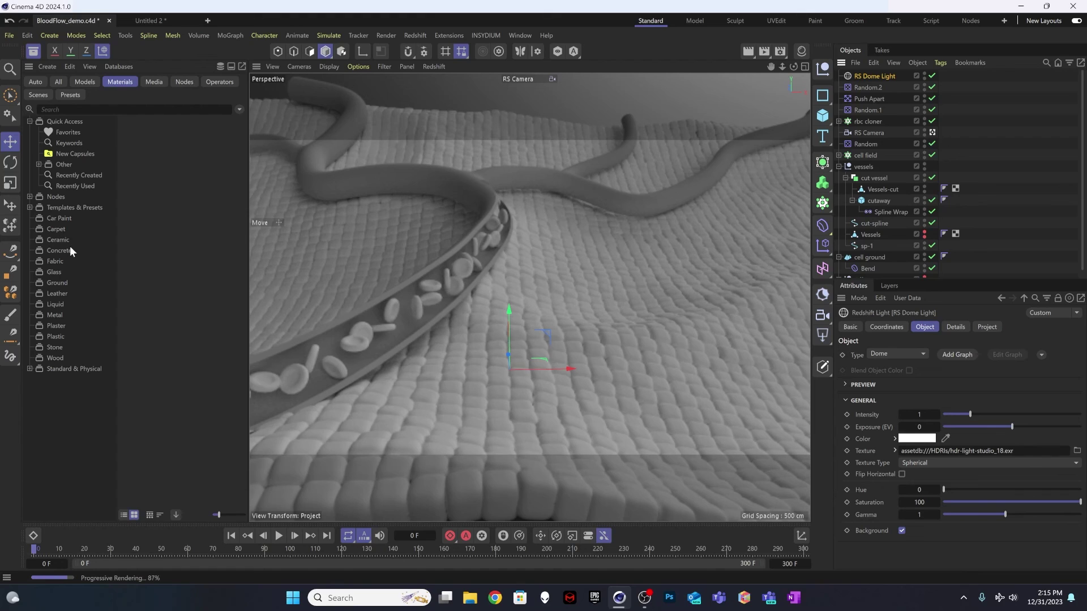
Find the Plastic Old Glossy 001 Red 50cm material among the plastic materials and apply it to the rbc cloner
{"action": "left_click", "coordinate": [56, 337]}
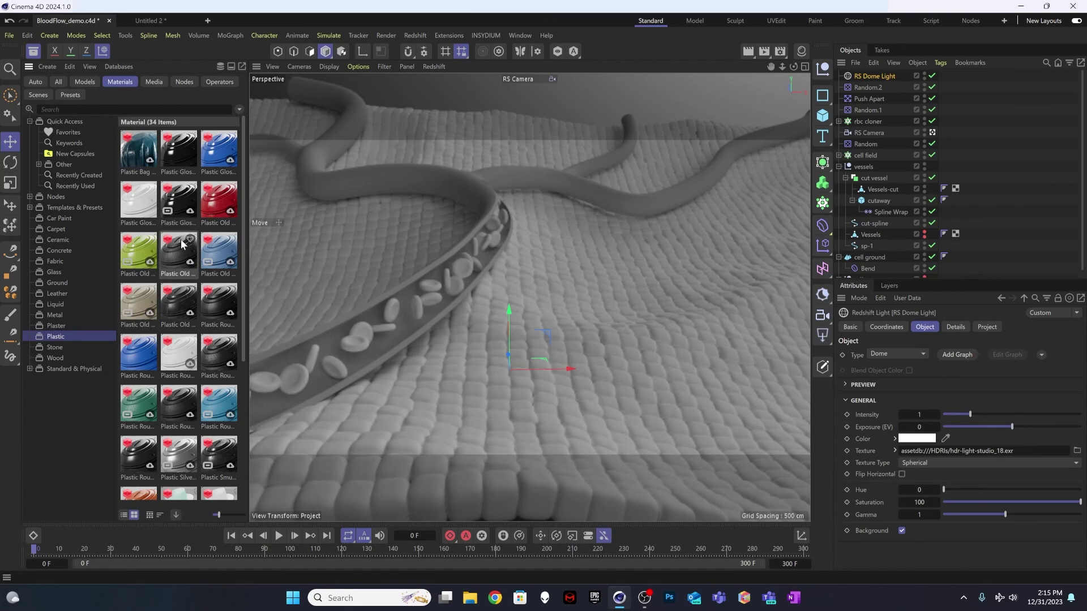
{"action": "scroll", "coordinate": [196, 241], "scroll_direction": "down", "scroll_amount": 3}
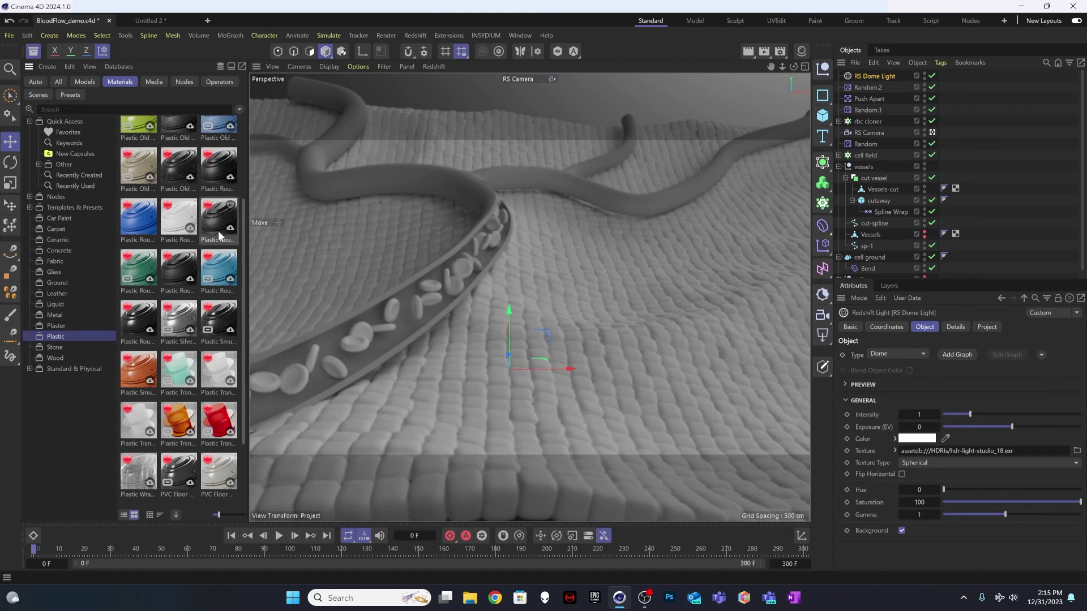
{"action": "scroll", "coordinate": [178, 288], "scroll_direction": "down", "scroll_amount": 2}
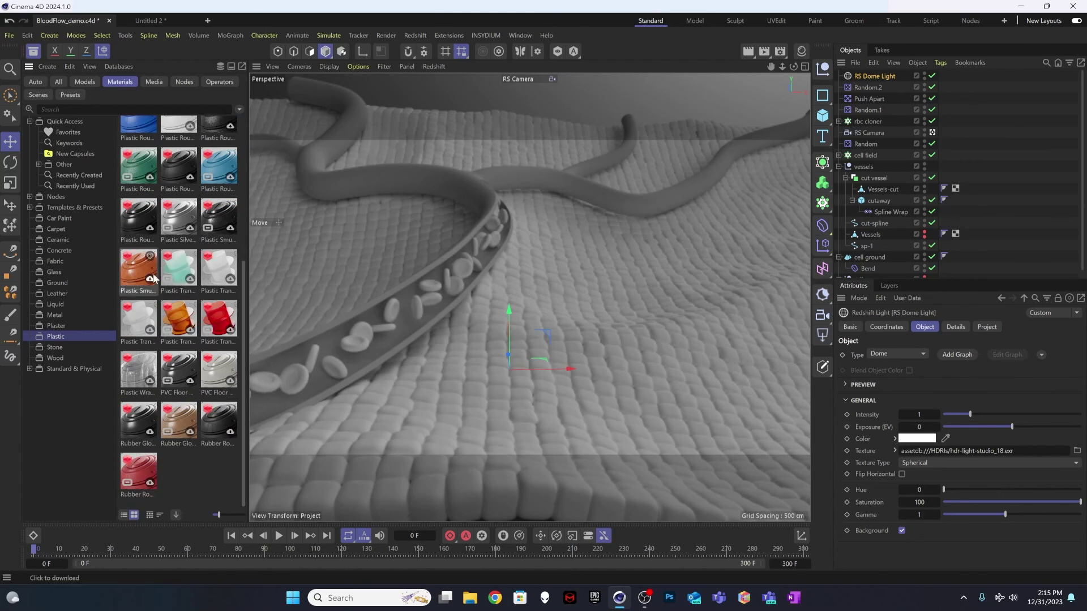
{"action": "scroll", "coordinate": [177, 255], "scroll_direction": "up", "scroll_amount": 1}
{"action": "scroll", "coordinate": [177, 255], "scroll_direction": "down", "scroll_amount": 1}
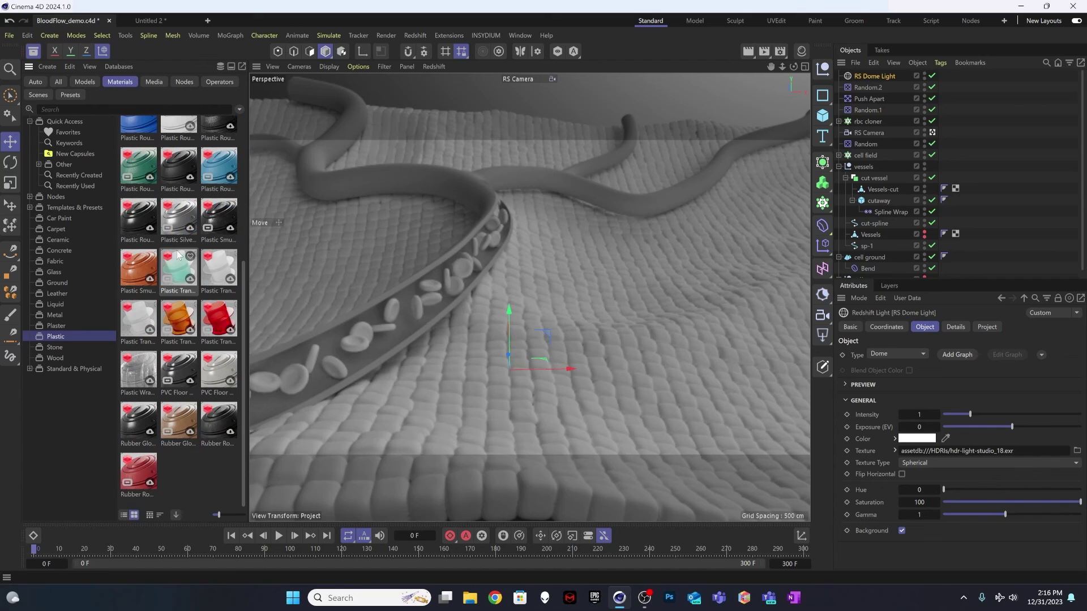
{"action": "scroll", "coordinate": [179, 252], "scroll_direction": "up", "scroll_amount": 5}
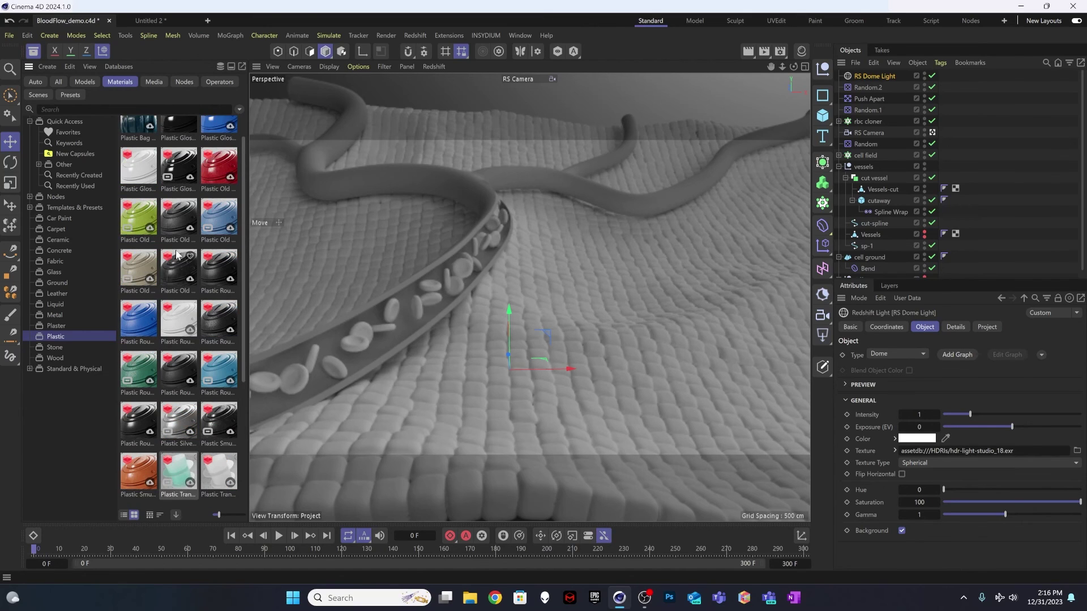
{"action": "scroll", "coordinate": [181, 235], "scroll_direction": "up", "scroll_amount": 1}
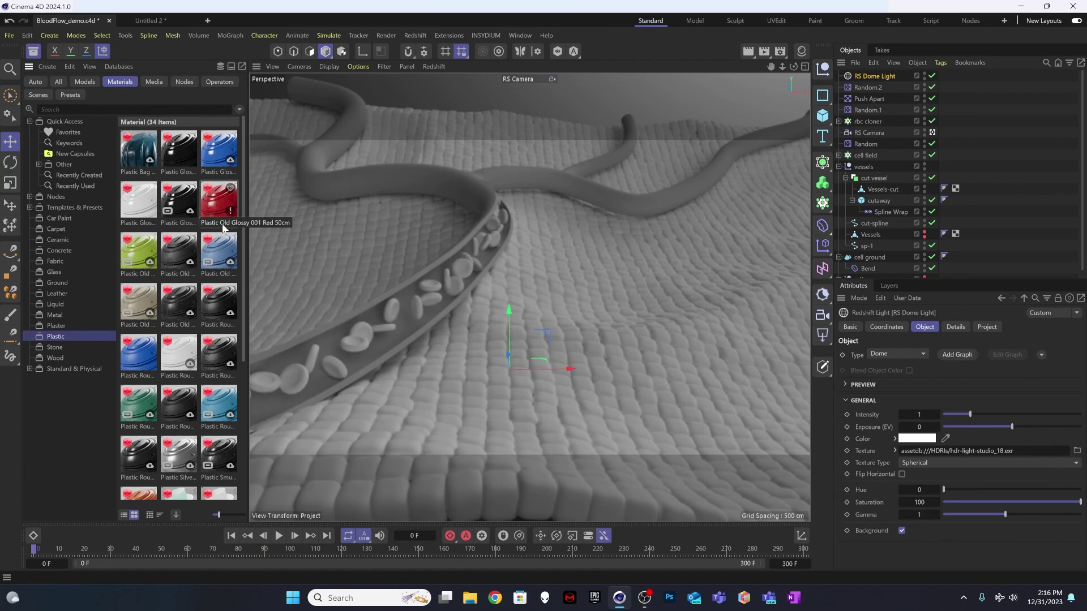
{"action": "left_click", "coordinate": [218, 207]}
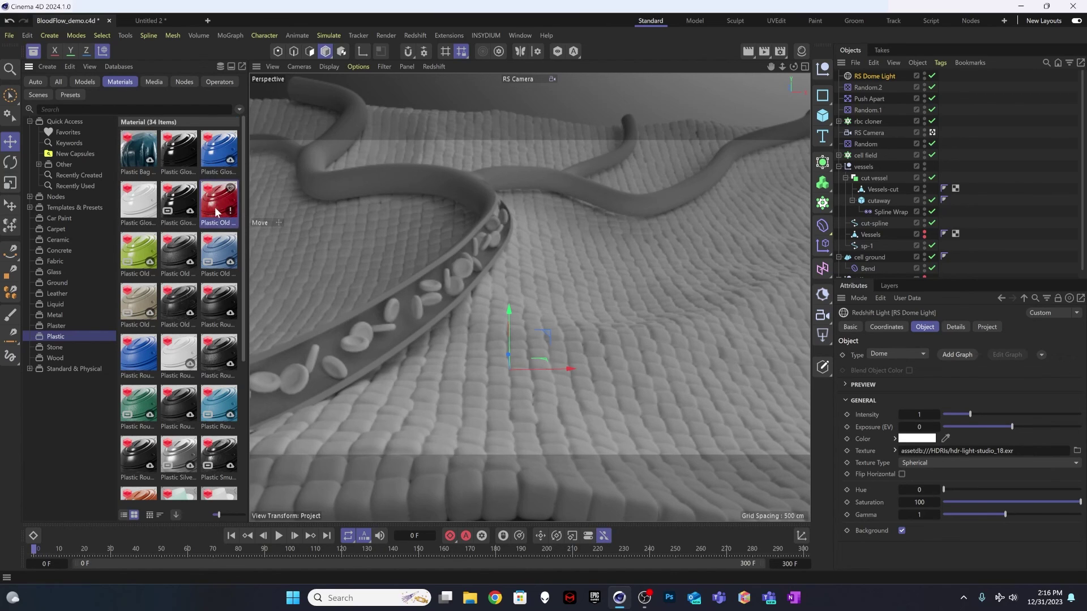
{"action": "left_click_drag", "start_coordinate": [217, 210], "coordinate": [868, 122]}
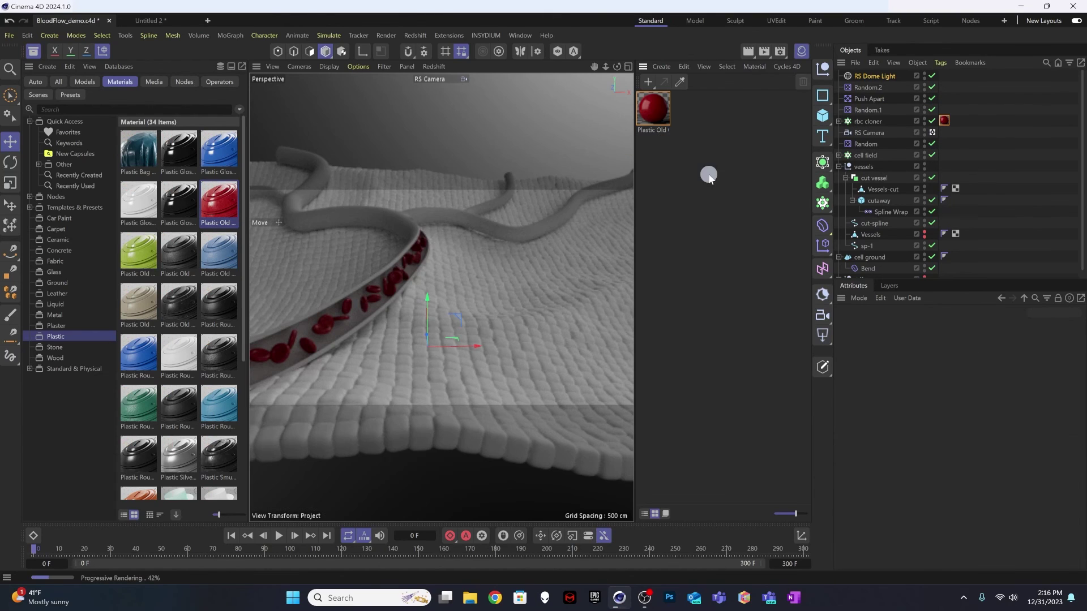
Duplicate the red glossy plastic material and rename the first of the two materials "vessels"
{"action": "left_click", "coordinate": [657, 115]}
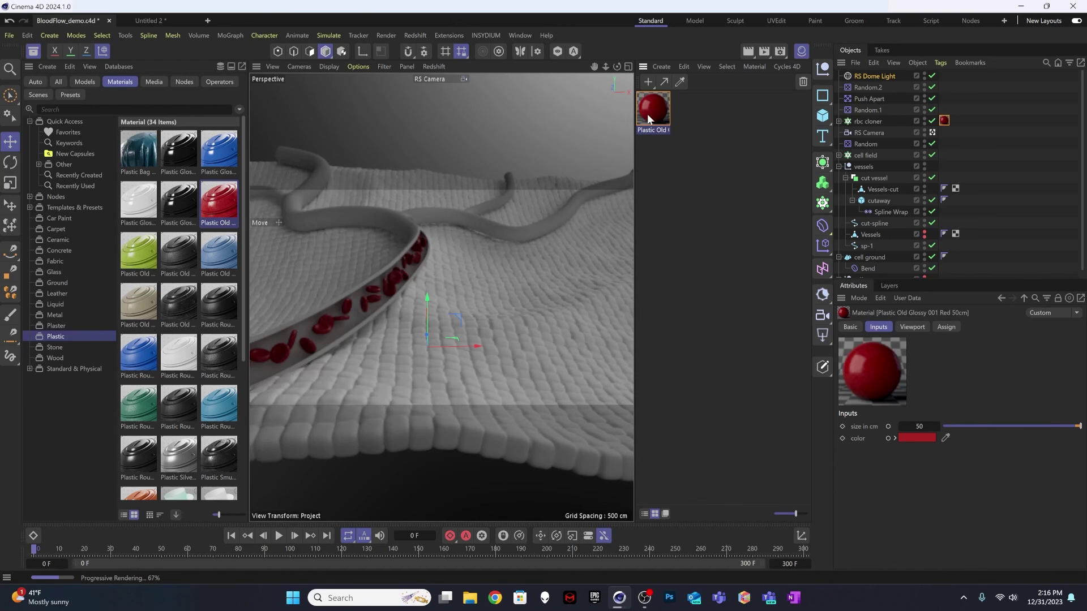
{"action": "left_click_drag", "start_coordinate": [647, 114], "coordinate": [684, 147], "text": "ctrl"}
{"action": "left_click", "coordinate": [657, 131]}
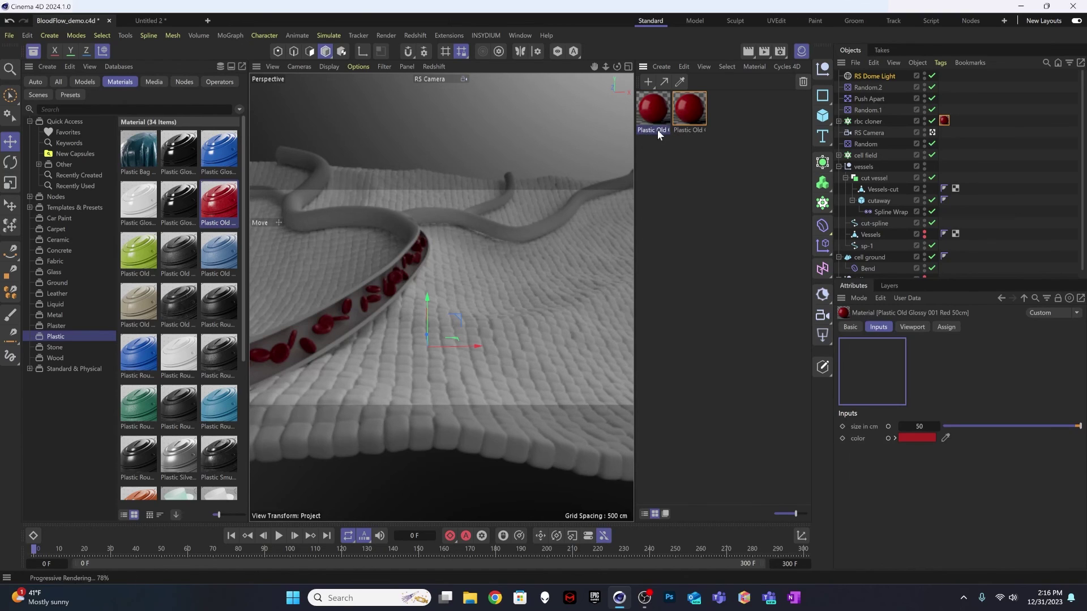
{"action": "double_click", "coordinate": [657, 130]}
{"action": "type", "text": "vess"}
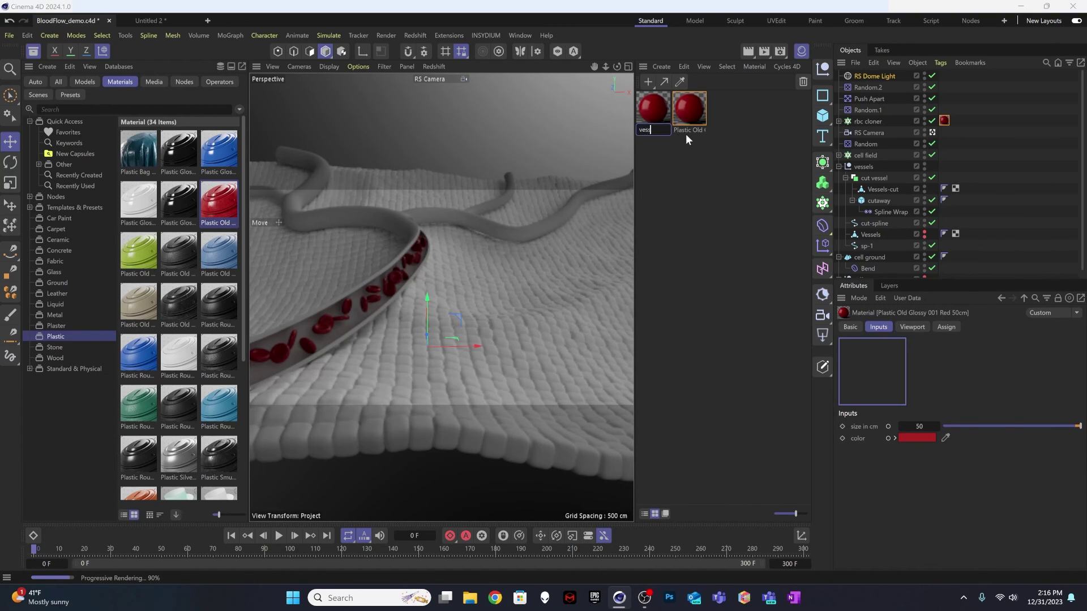
{"action": "type", "text": "els"}
{"action": "key", "text": "Return"}
Rename the second red plastic material "rbc"
{"action": "double_click", "coordinate": [685, 133]}
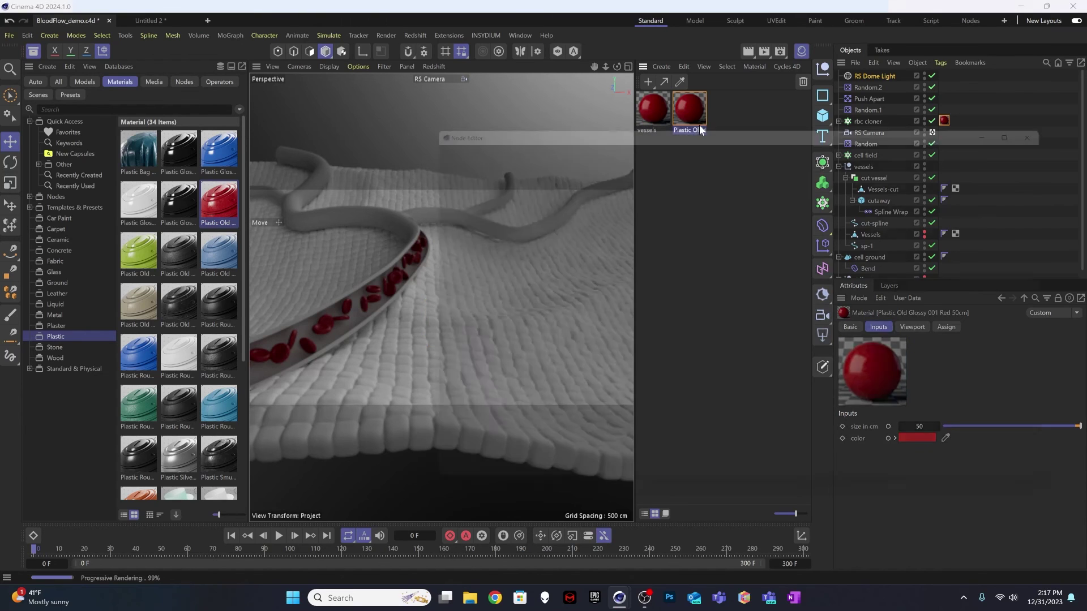
{"action": "left_click", "coordinate": [1073, 116]}
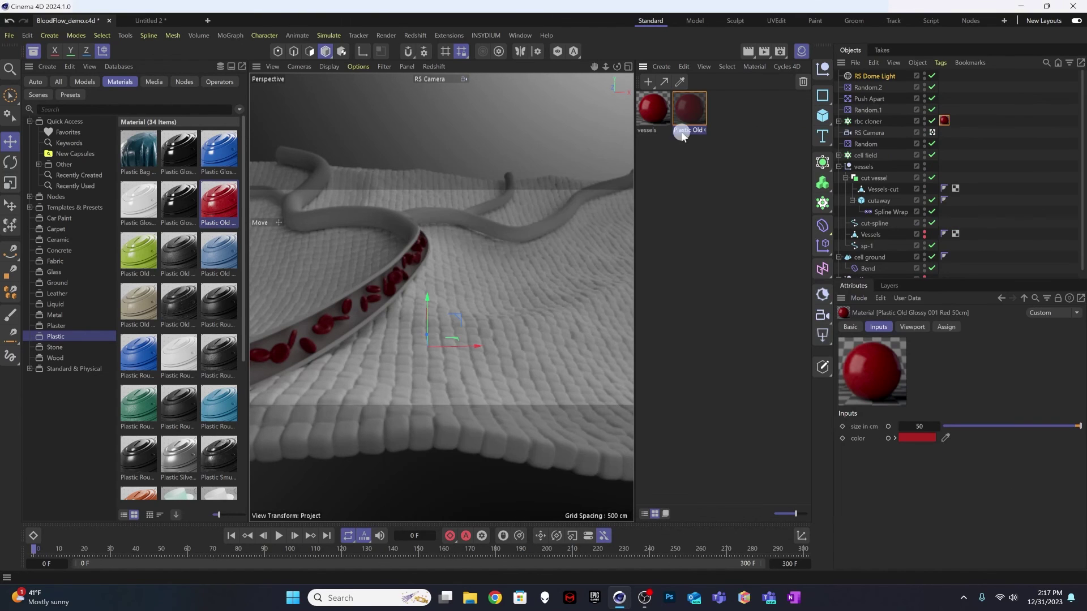
{"action": "key", "text": "End"}
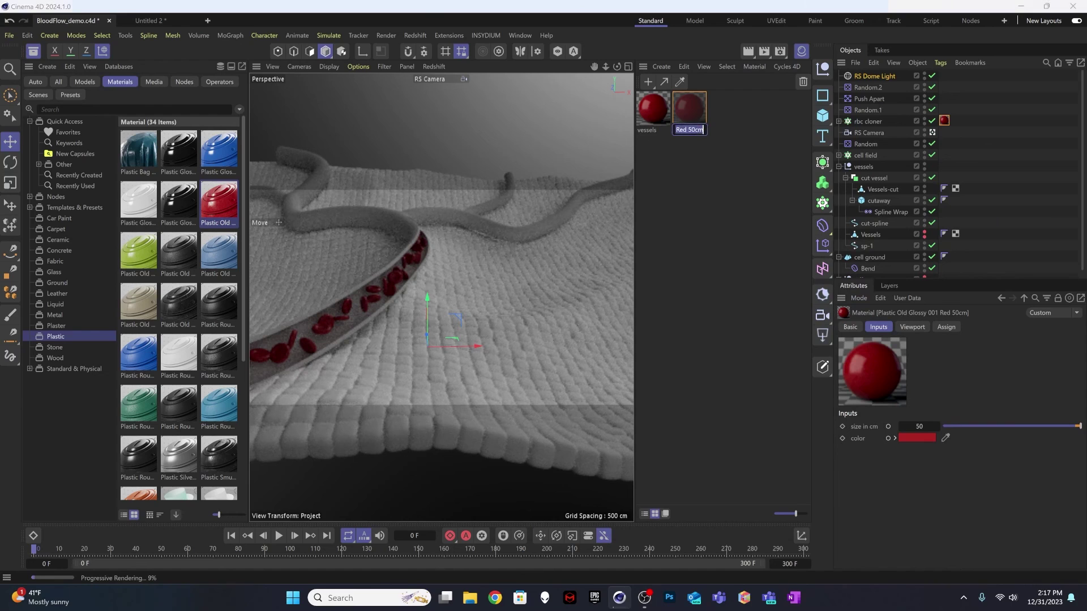
{"action": "type", "text": "rbc"}
{"action": "key", "text": "Return"}
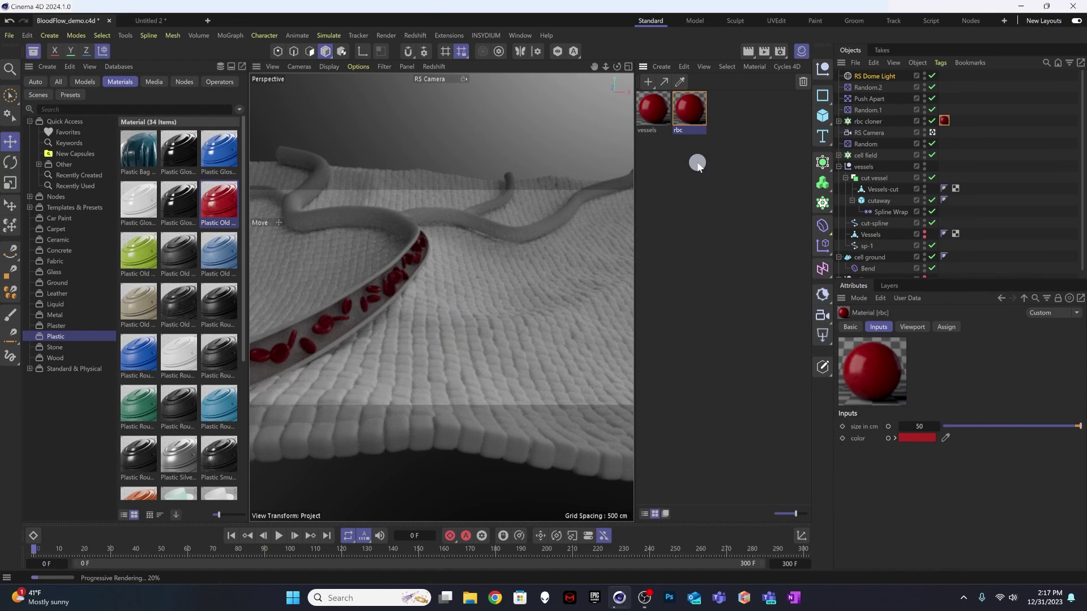
Apply the vessels material to the vessels null object
{"action": "left_click", "coordinate": [695, 159]}
{"action": "left_click", "coordinate": [656, 116]}
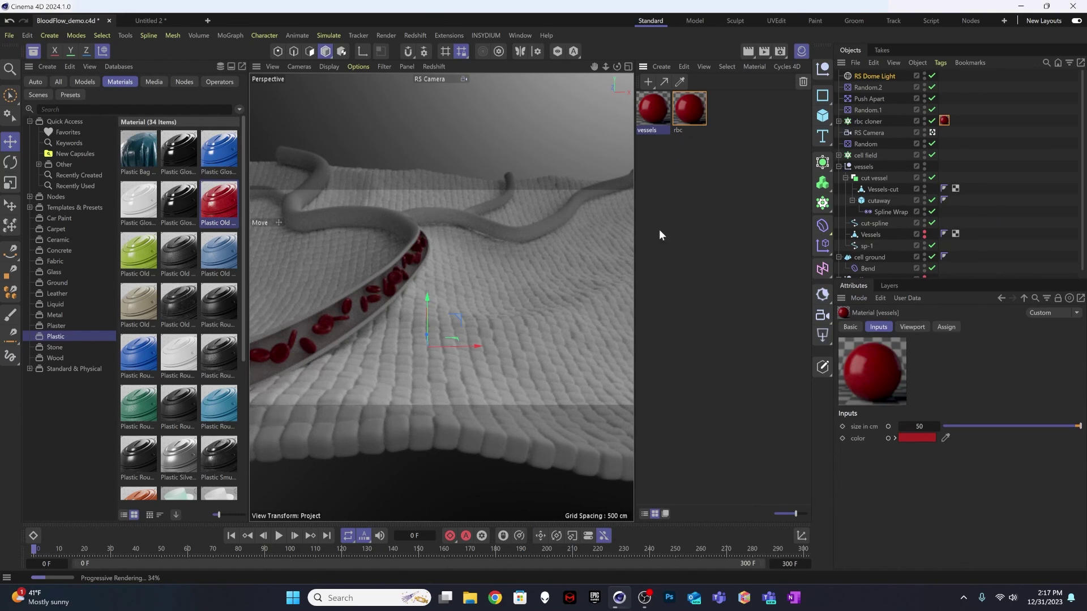
{"action": "left_click_drag", "start_coordinate": [654, 118], "coordinate": [865, 166]}
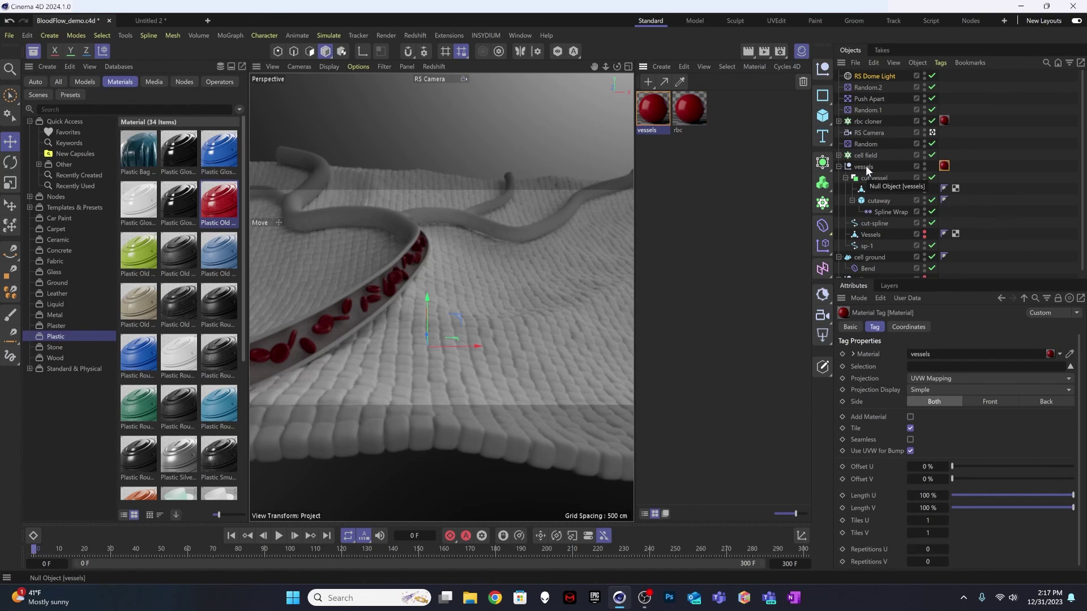
Change the vessels material's color to a muted pink, about RGB 128, 59, 59
{"action": "left_click", "coordinate": [655, 116]}
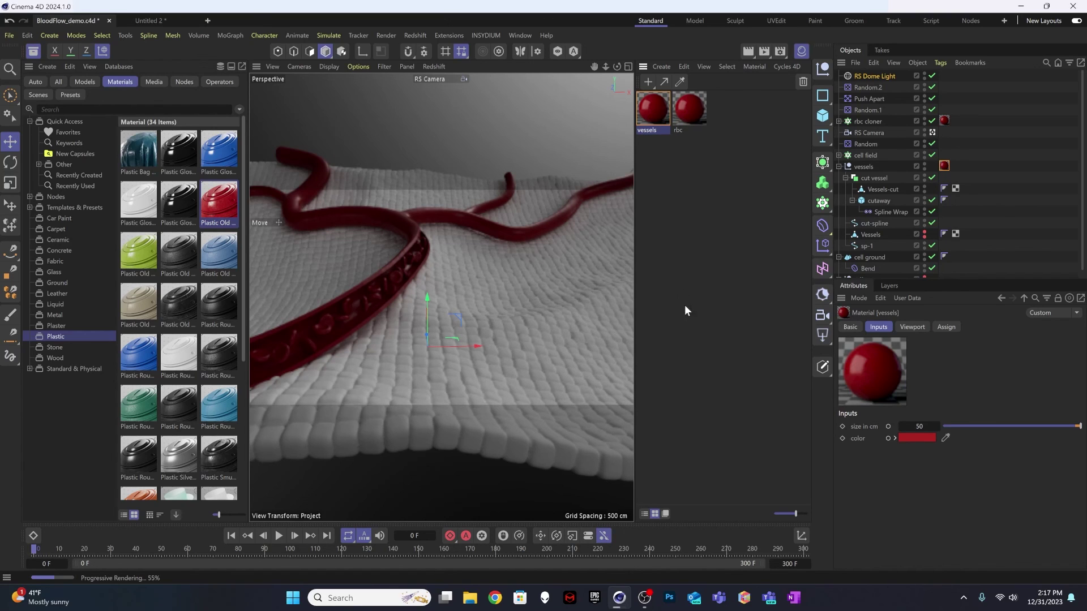
{"action": "left_click", "coordinate": [912, 438]}
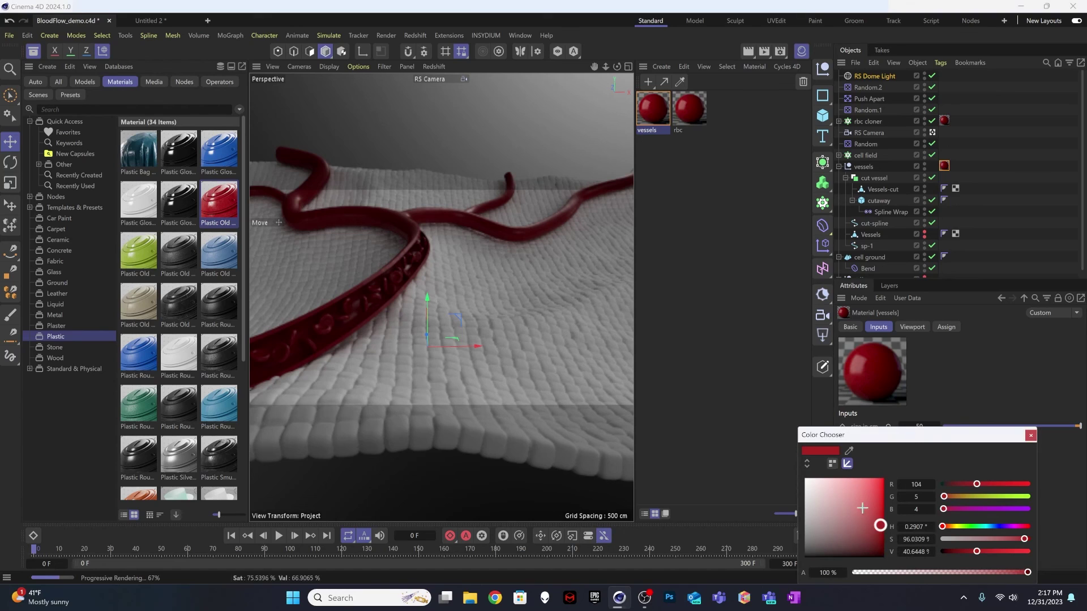
{"action": "mouse_move", "coordinate": [875, 527]}
{"action": "left_mouse_down"}
{"action": "mouse_move", "coordinate": [849, 505]}
{"action": "mouse_move", "coordinate": [862, 509]}
{"action": "mouse_move", "coordinate": [852, 521]}
{"action": "left_mouse_up"}
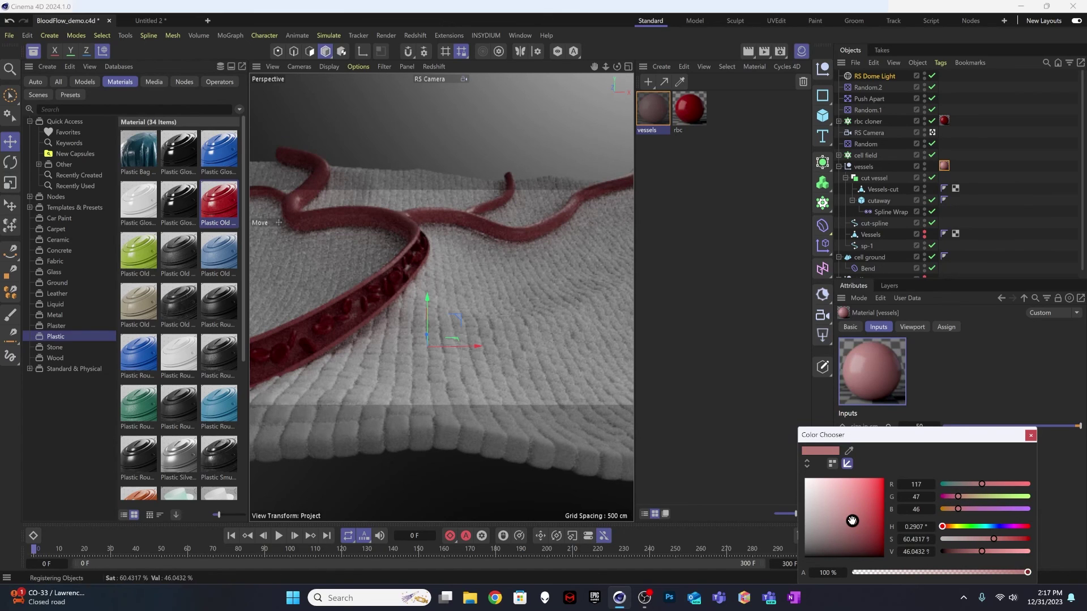
{"action": "left_click_drag", "start_coordinate": [852, 521], "coordinate": [847, 517]}
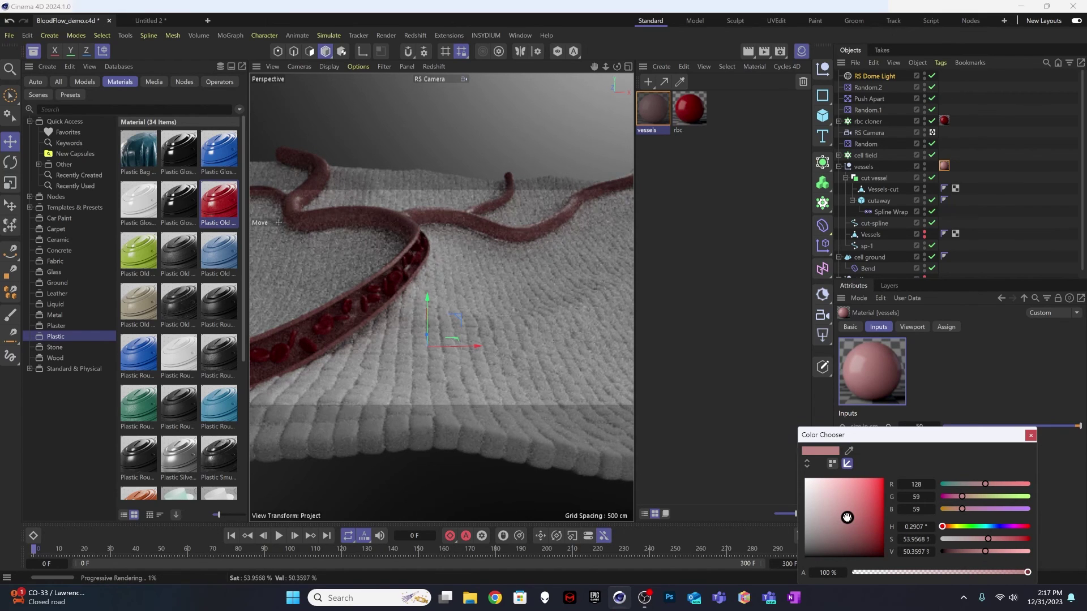
{"action": "left_click", "coordinate": [1030, 436]}
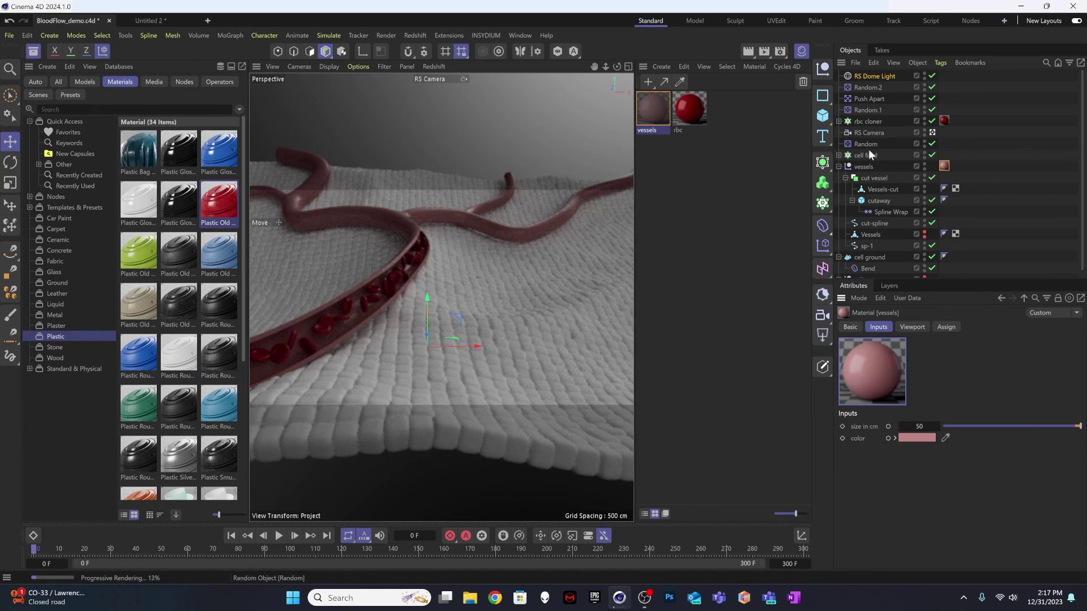
Set the RS Dome Light's intensity to 3 and deselect the light
{"action": "left_click", "coordinate": [878, 76]}
{"action": "left_click_drag", "start_coordinate": [911, 417], "coordinate": [939, 416]}
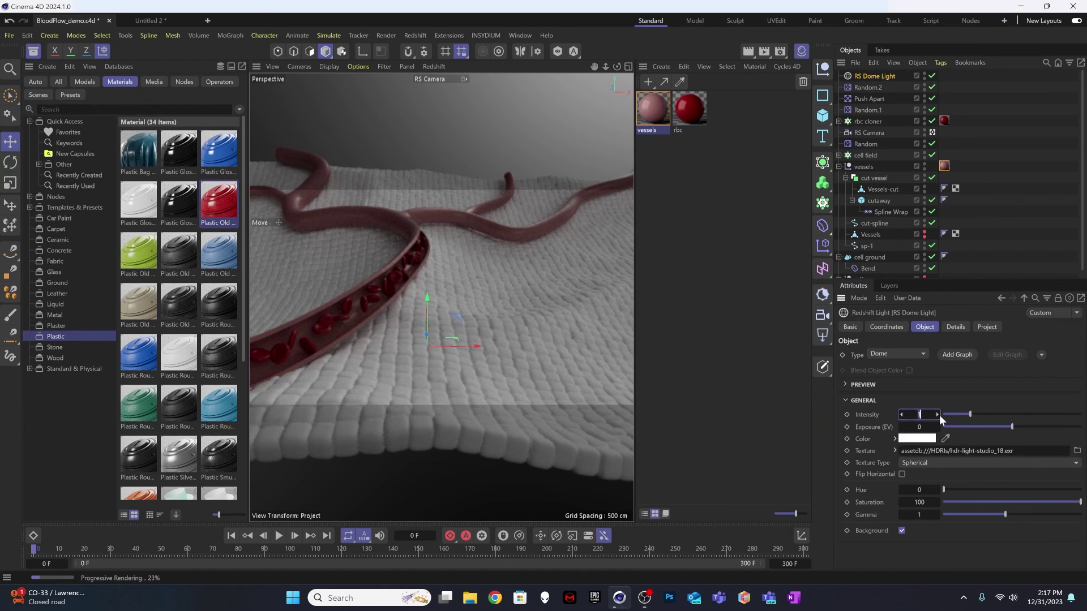
{"action": "type", "text": "3"}
{"action": "key", "text": "Return"}
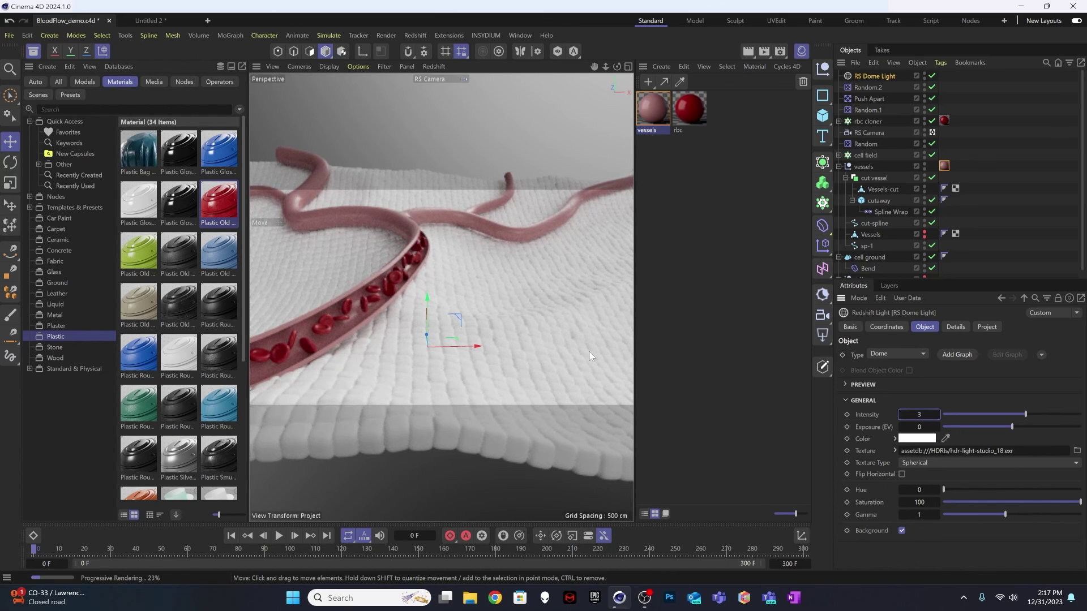
{"action": "left_click", "coordinate": [1043, 154]}
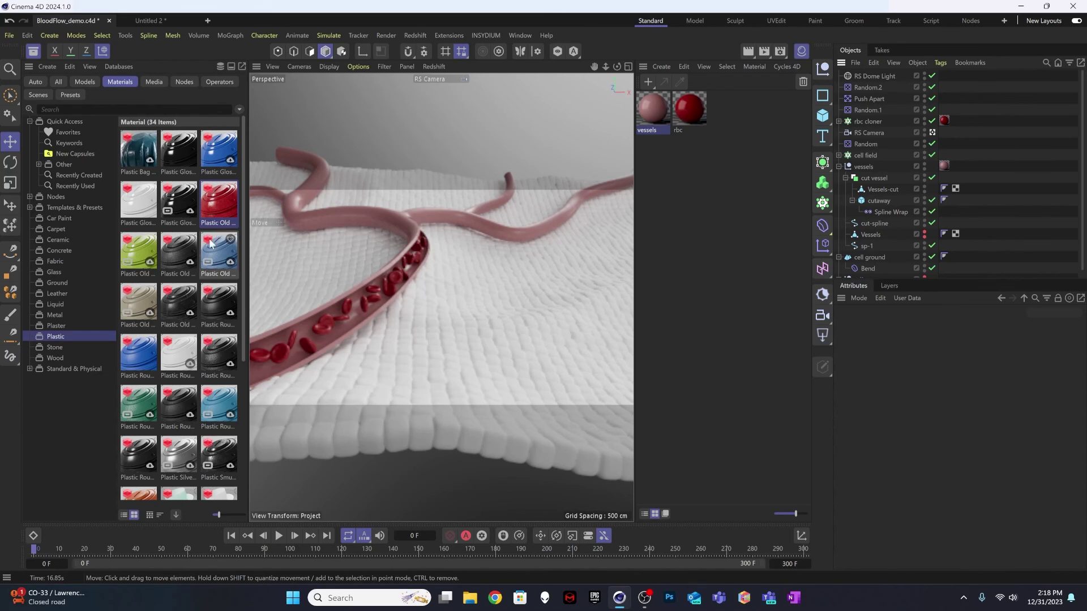
Download the Plastic Rough 003 Blue 50cm material from the plastic library and add it to the scene's materials
{"action": "scroll", "coordinate": [154, 291], "scroll_direction": "down", "scroll_amount": 2}
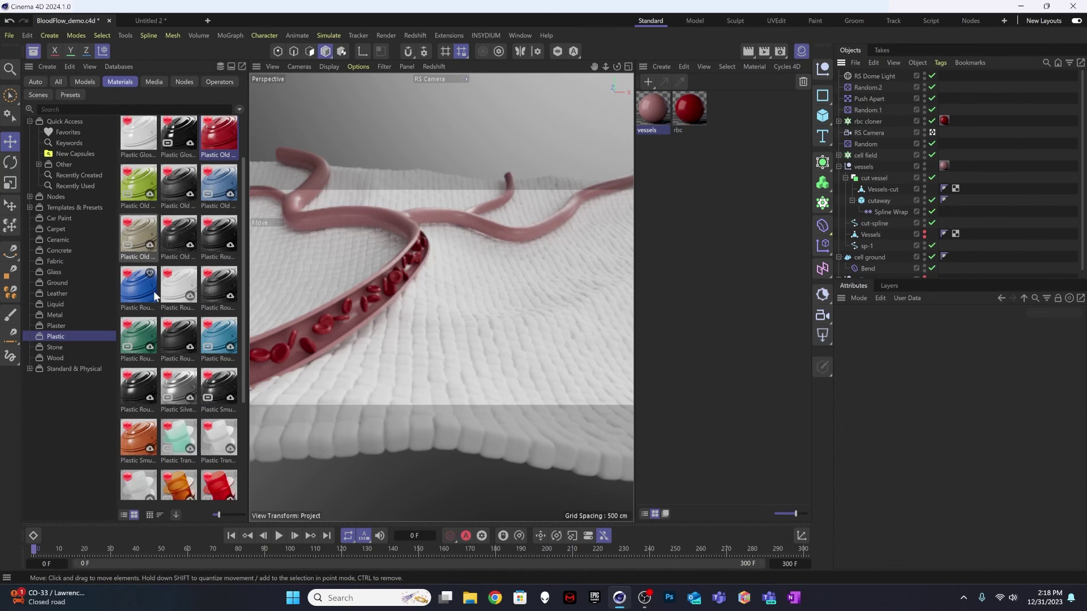
{"action": "left_click", "coordinate": [150, 346]}
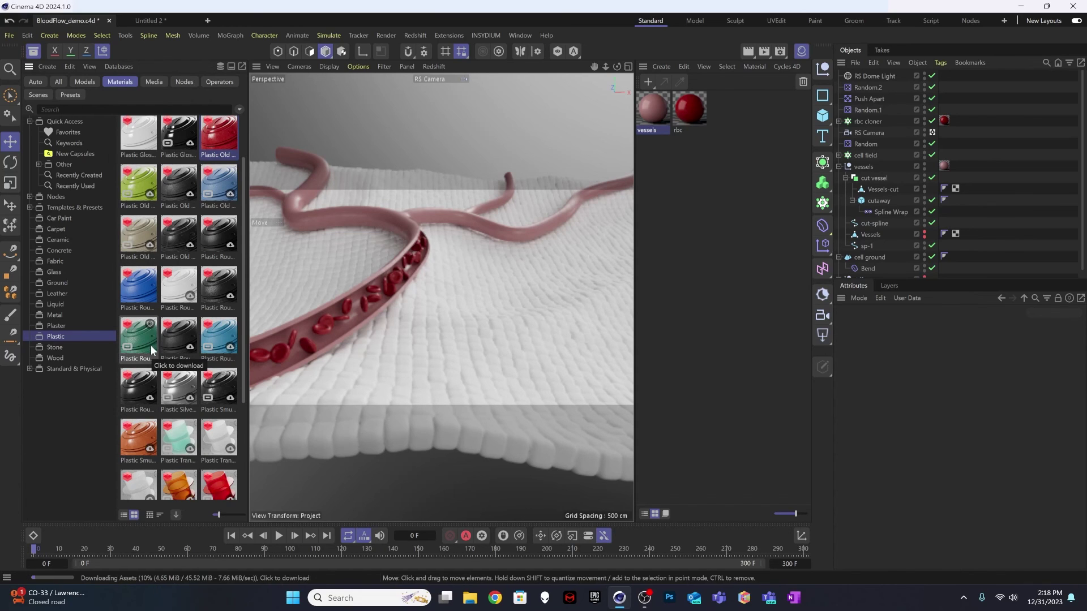
{"action": "left_click", "coordinate": [231, 347]}
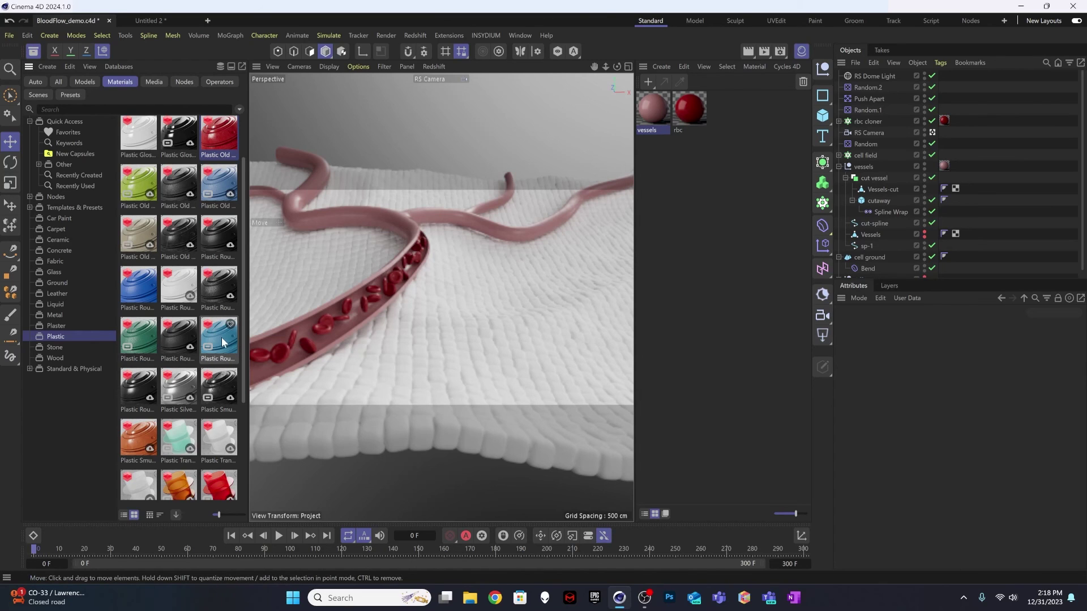
{"action": "left_click_drag", "start_coordinate": [224, 342], "coordinate": [741, 254]}
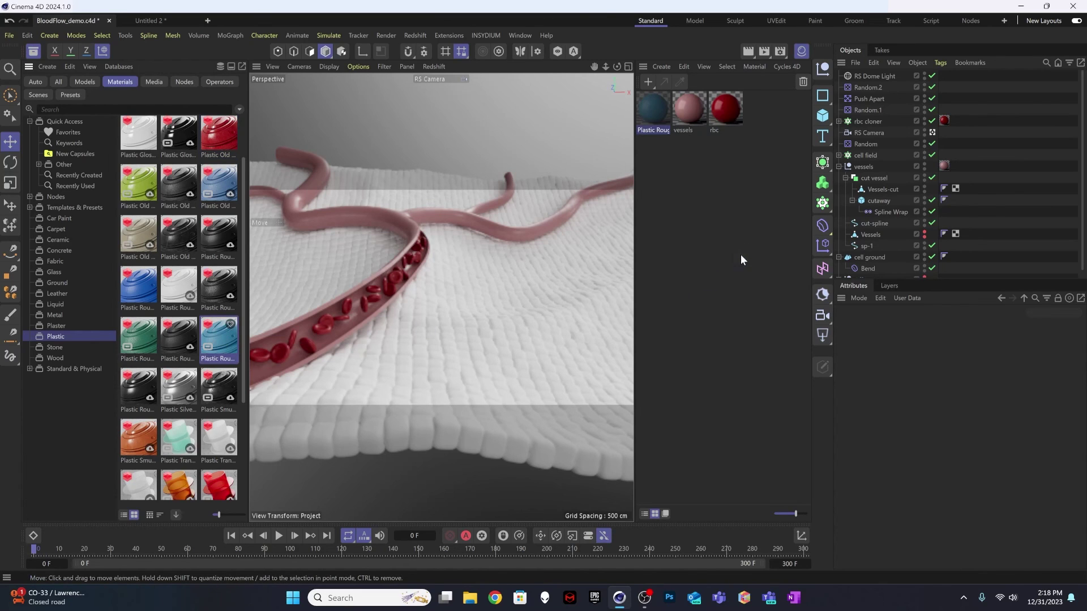
Recolor the blue rough plastic material to a tan of about RGB 180, 150, 96 and apply it to the cell field
{"action": "left_click", "coordinate": [657, 115]}
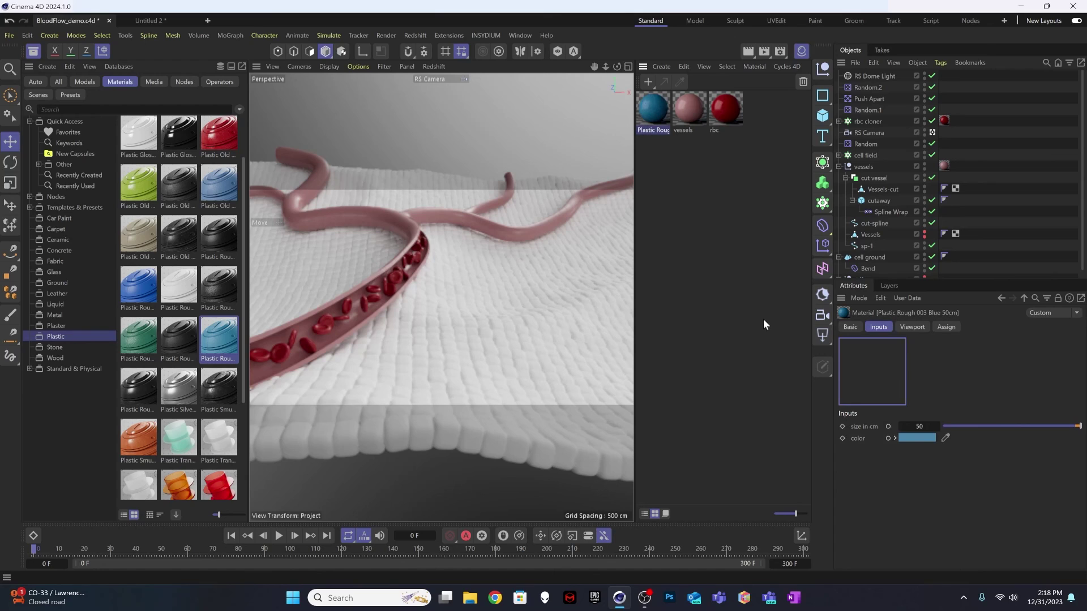
{"action": "left_click", "coordinate": [912, 440]}
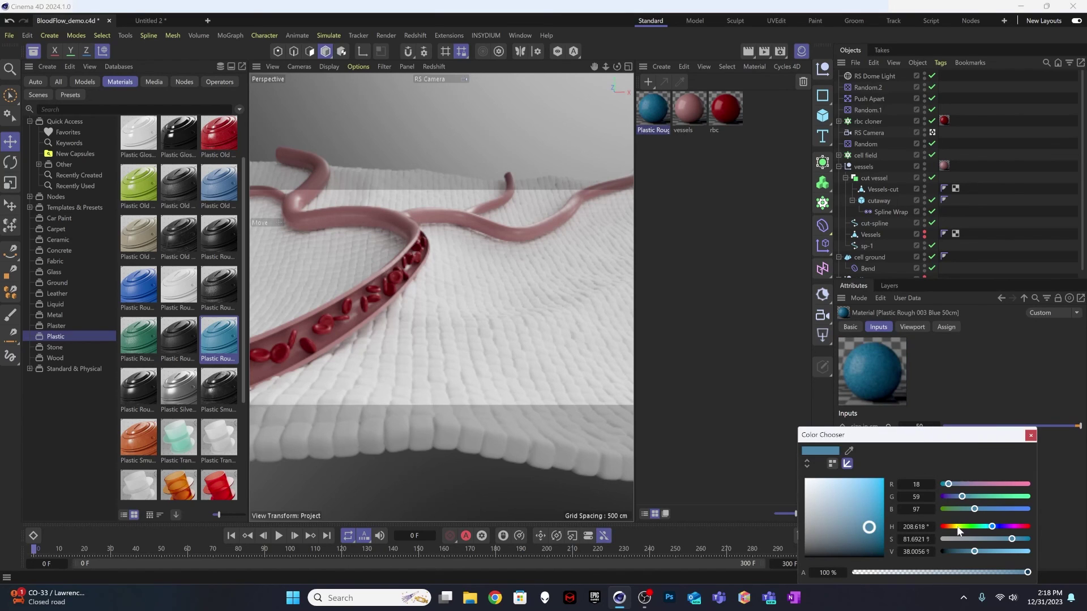
{"action": "left_click_drag", "start_coordinate": [956, 529], "coordinate": [956, 523]}
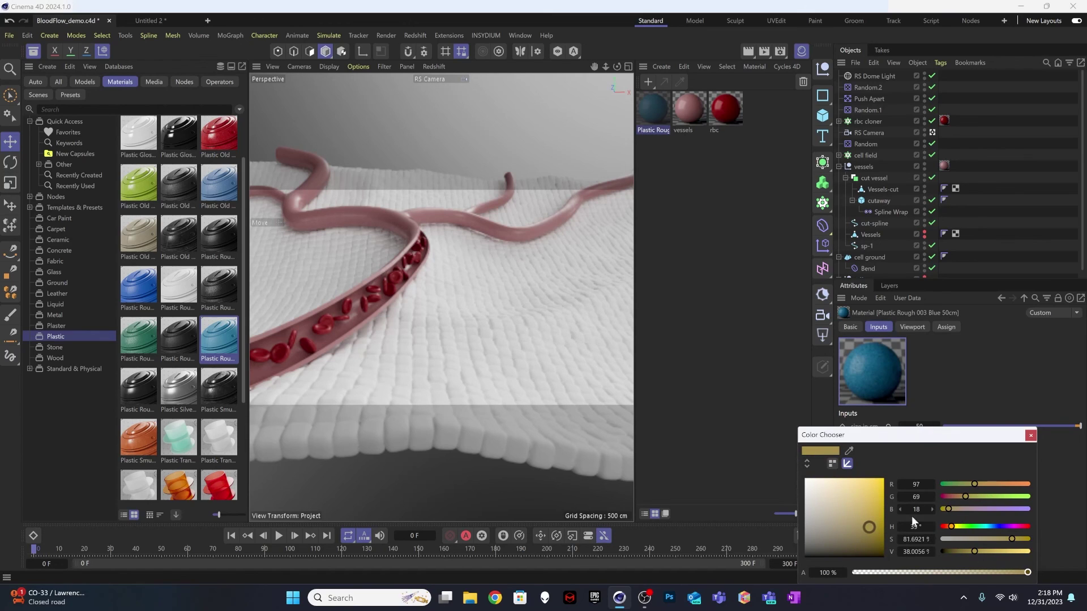
{"action": "left_click_drag", "start_coordinate": [869, 526], "coordinate": [842, 502]}
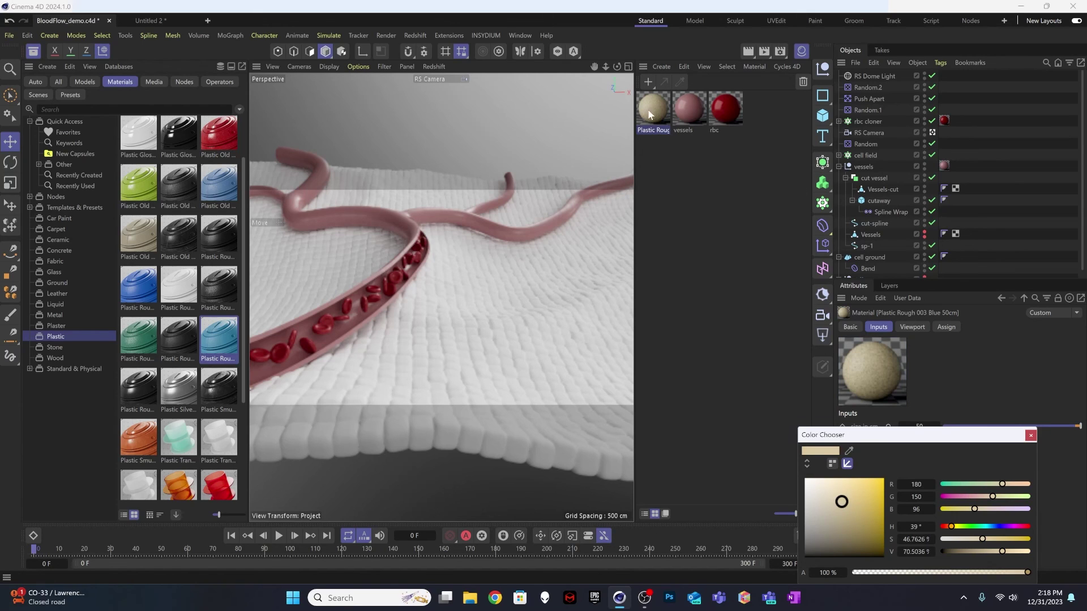
{"action": "left_click_drag", "start_coordinate": [648, 112], "coordinate": [899, 117]}
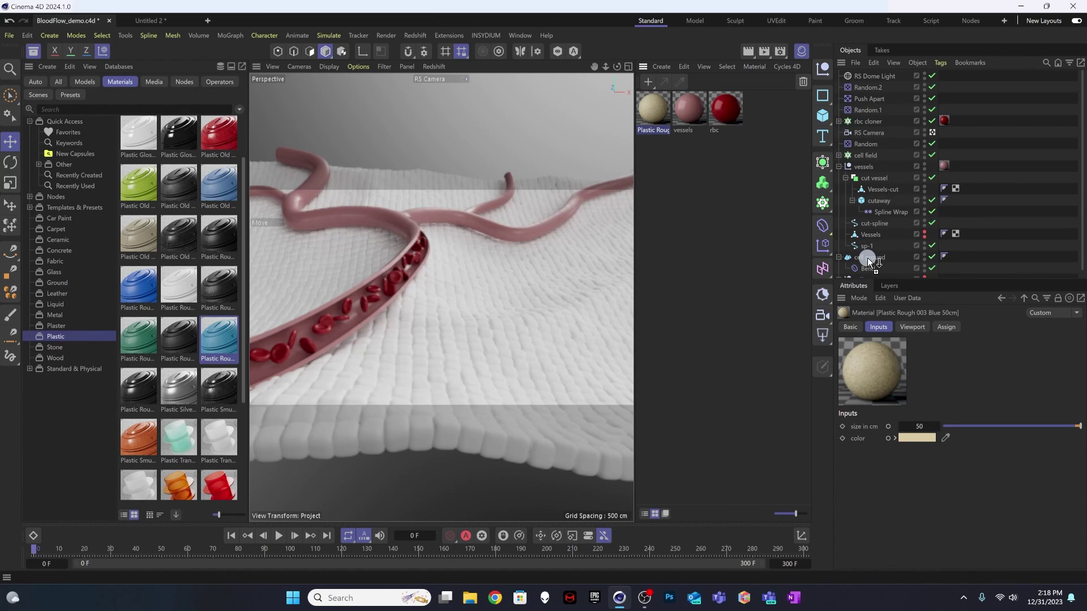
{"action": "left_click_drag", "start_coordinate": [867, 257], "coordinate": [870, 154]}
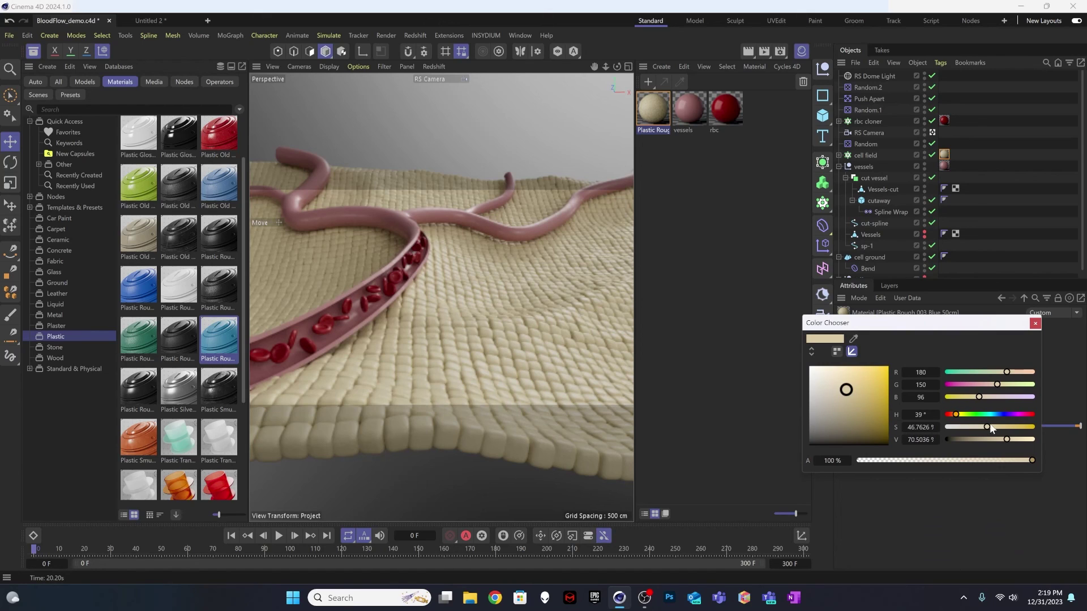
Shift the cell field material's color to a warmer peach with red 194 and a hue of about 22°
{"action": "mouse_move", "coordinate": [988, 427]}
{"action": "left_mouse_down"}
{"action": "mouse_move", "coordinate": [979, 427]}
{"action": "mouse_move", "coordinate": [993, 440]}
{"action": "left_mouse_up"}
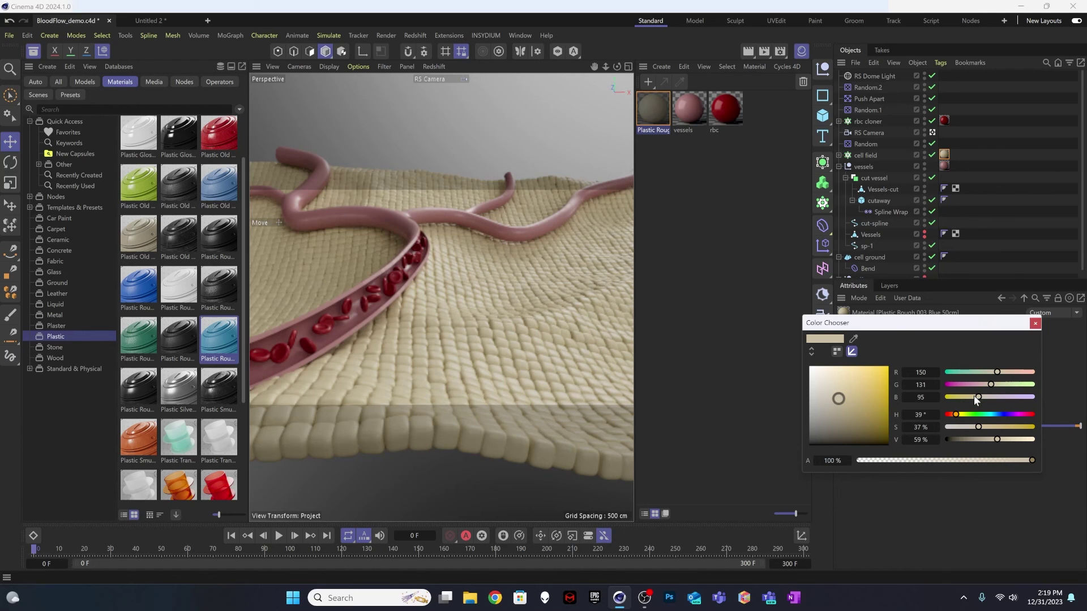
{"action": "left_click_drag", "start_coordinate": [997, 372], "coordinate": [1006, 375]}
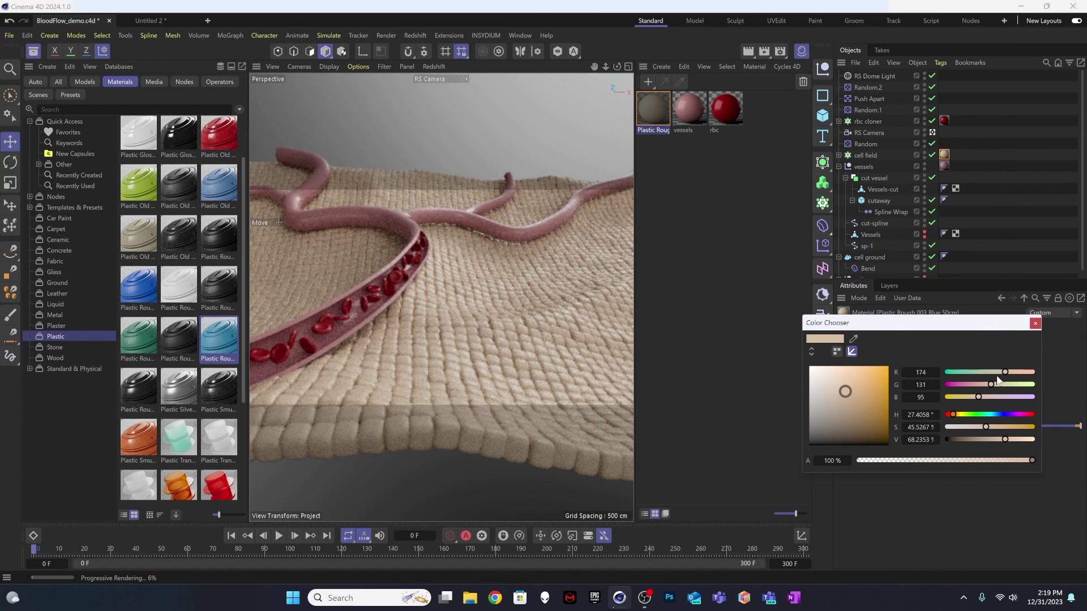
{"action": "left_click_drag", "start_coordinate": [1010, 377], "coordinate": [1013, 372]}
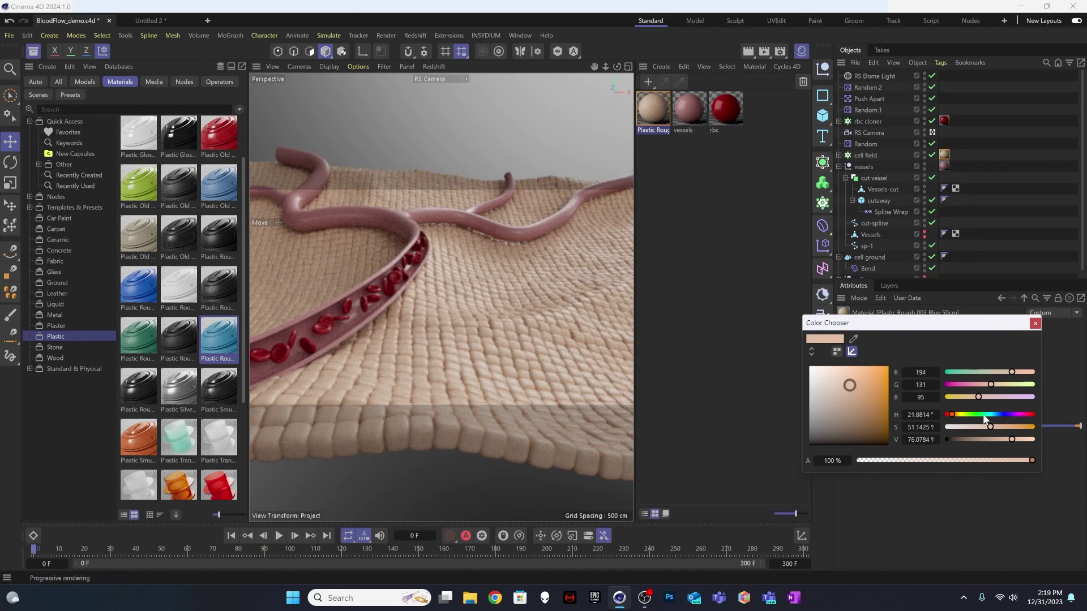
{"action": "left_click_drag", "start_coordinate": [990, 427], "coordinate": [979, 428]}
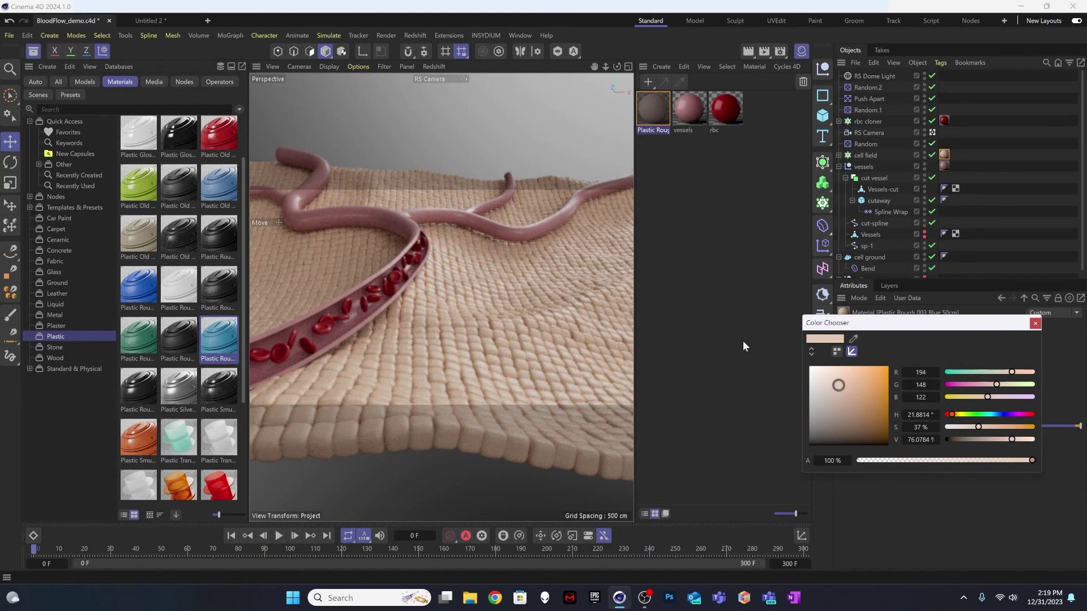
{"action": "left_click_drag", "start_coordinate": [979, 427], "coordinate": [986, 428]}
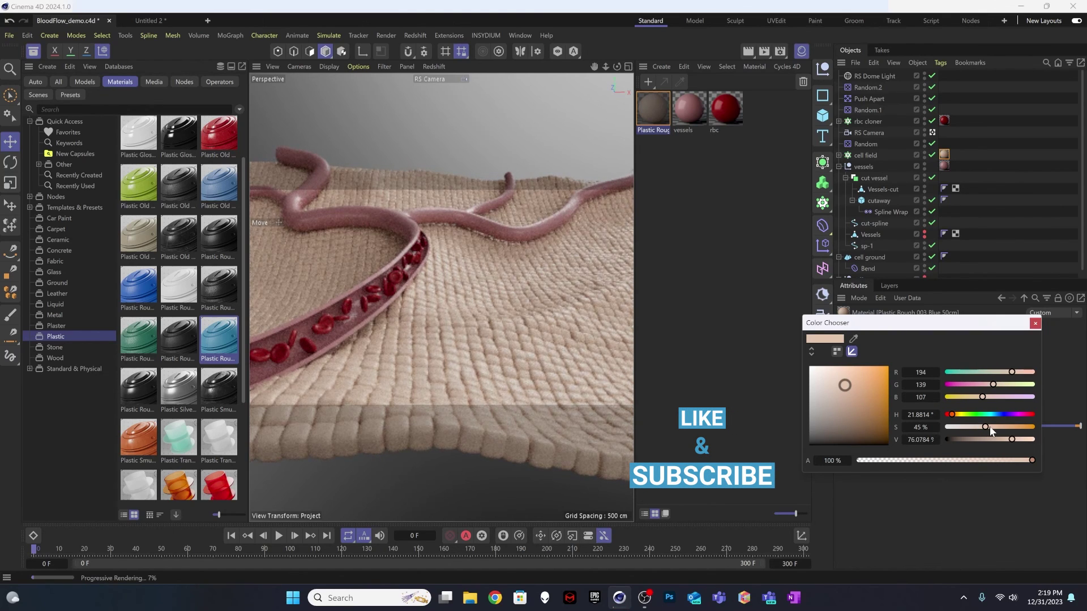
{"action": "left_click", "coordinate": [990, 429]}
{"action": "left_click", "coordinate": [701, 372]}
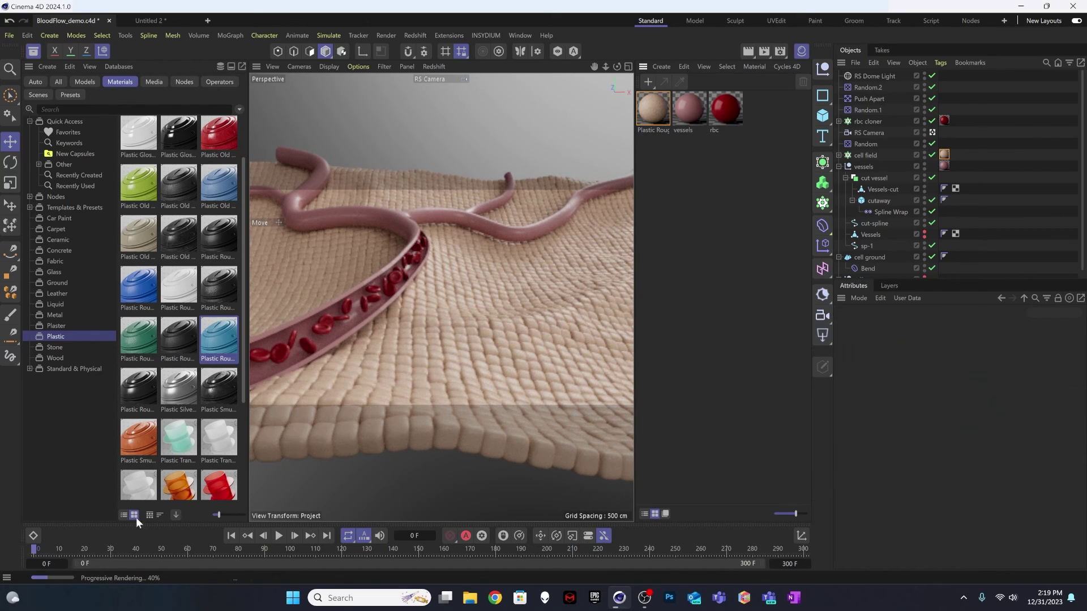
Scrub the animation through to frame 299 to check the materials and lighting along the camera move
{"action": "left_click", "coordinate": [185, 549]}
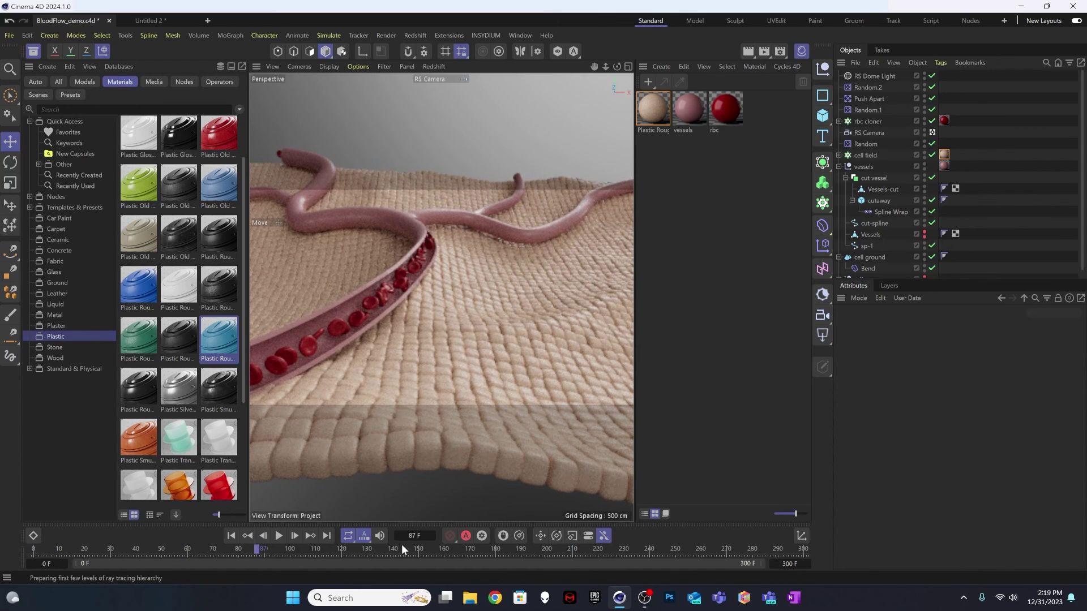
{"action": "left_click", "coordinate": [431, 548]}
{"action": "left_click_drag", "start_coordinate": [486, 549], "coordinate": [671, 548]}
{"action": "left_click_drag", "start_coordinate": [762, 545], "coordinate": [802, 547]}
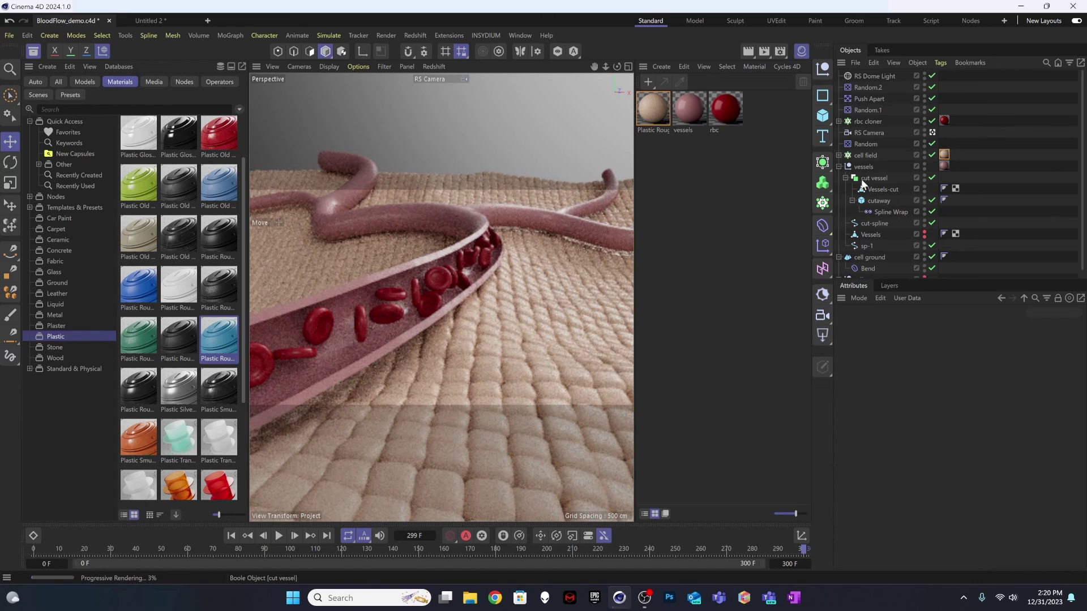
Select the RS Camera and nudge its framing of the cut vessel slightly at frame 299
{"action": "left_click", "coordinate": [873, 135]}
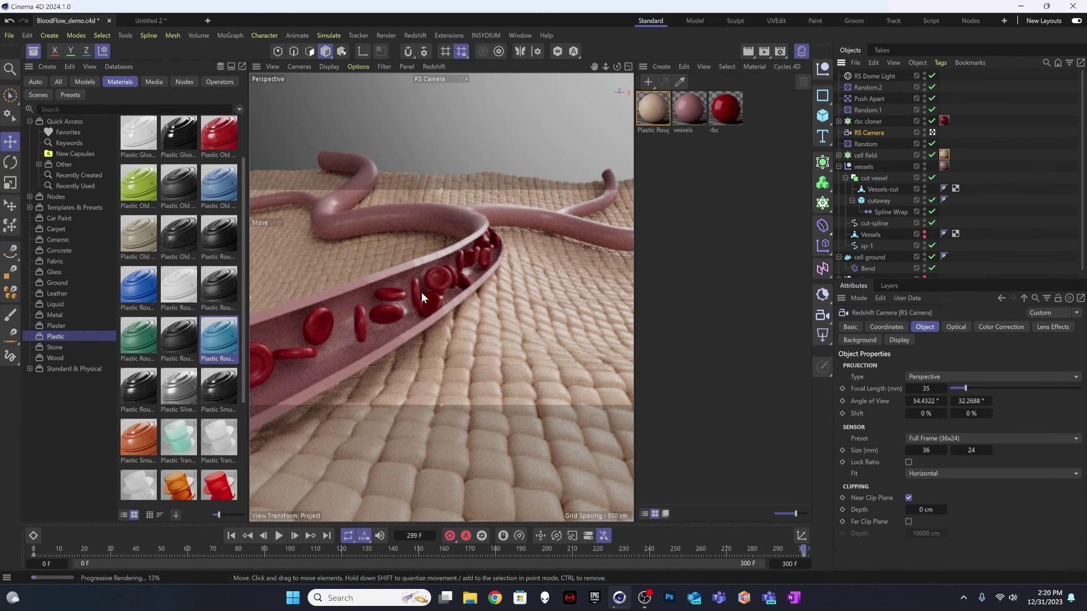
{"action": "left_click_drag", "start_coordinate": [419, 297], "coordinate": [417, 290], "text": "alt"}
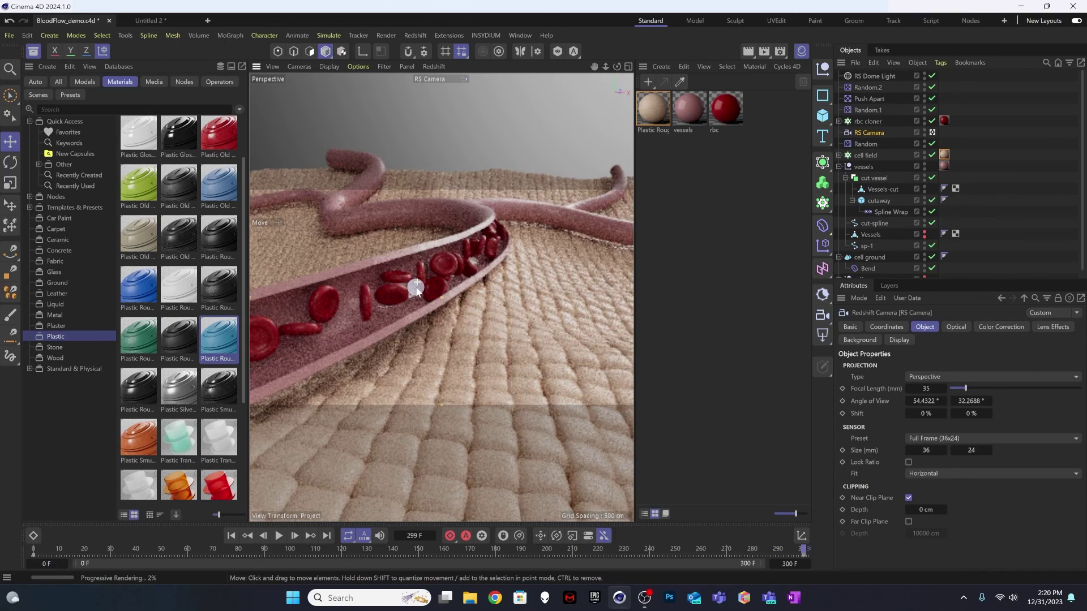
{"action": "left_click_drag", "start_coordinate": [417, 289], "coordinate": [418, 287], "text": "alt"}
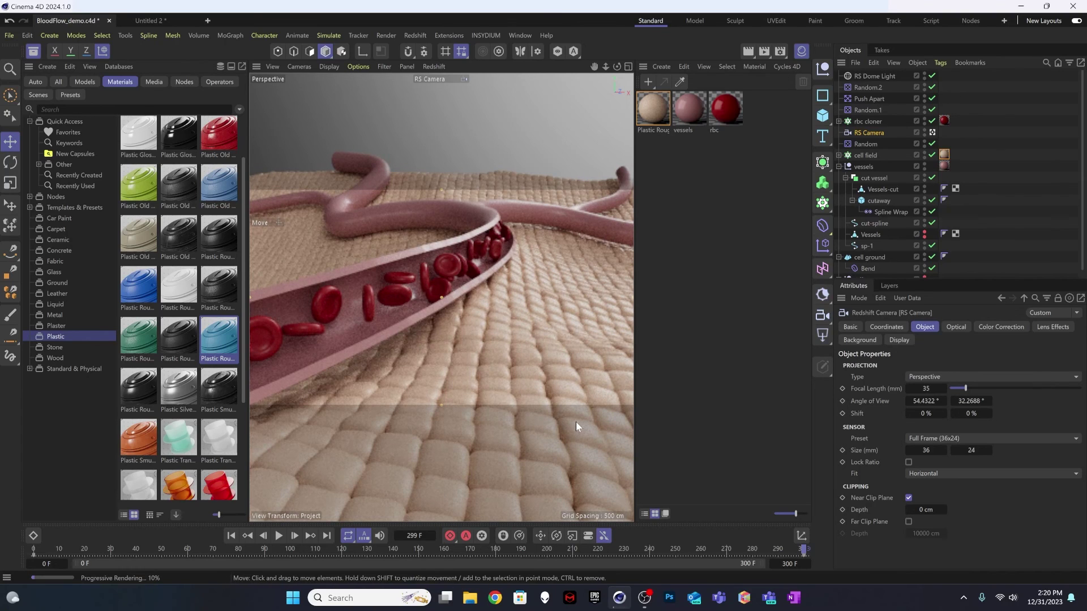
Stop the Redshift live render and review the blood cell animation from frame 0, ending at frame 281
{"action": "left_click", "coordinate": [434, 66]}
{"action": "left_click", "coordinate": [445, 91]}
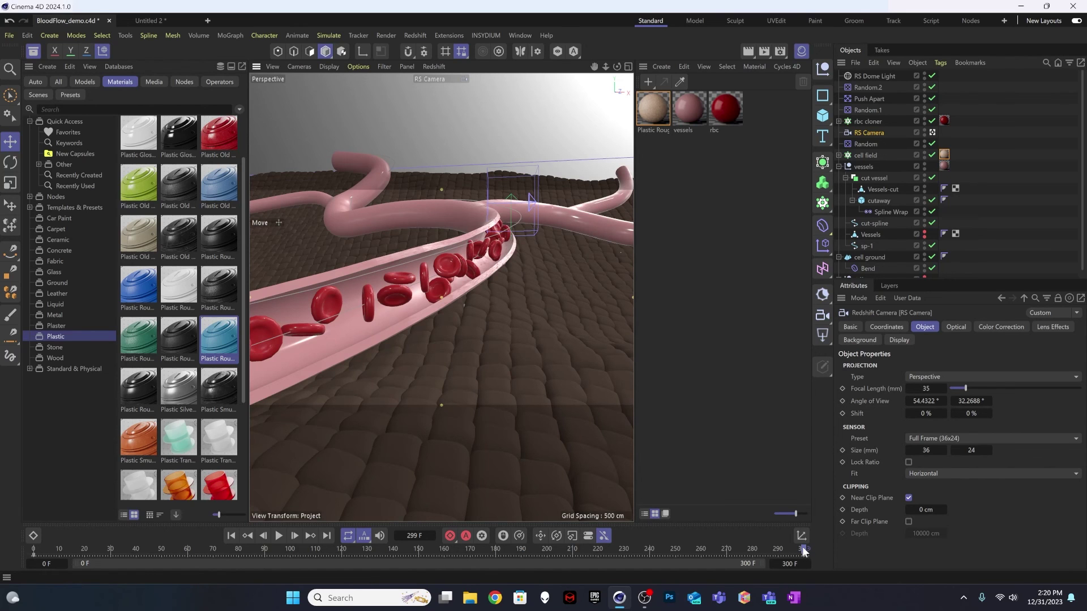
{"action": "left_click_drag", "start_coordinate": [804, 552], "coordinate": [33, 551]}
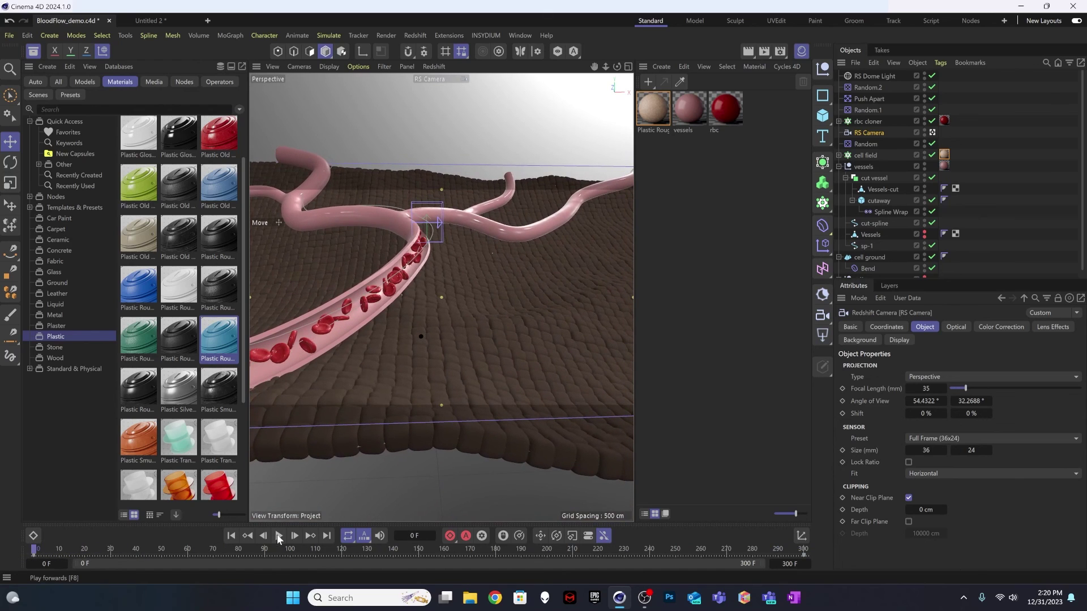
{"action": "left_click", "coordinate": [279, 535]}
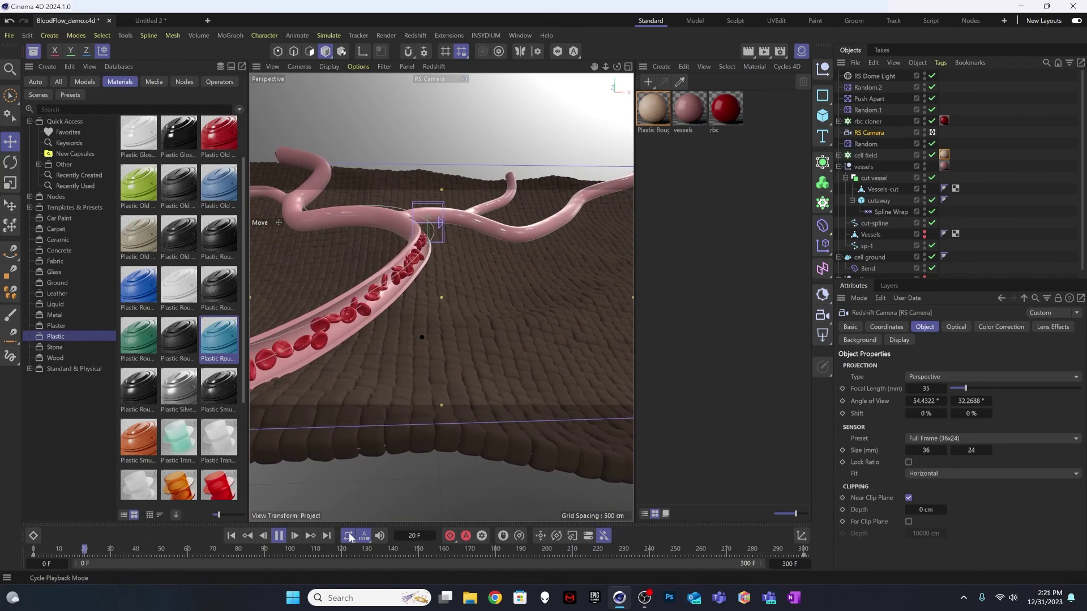
{"action": "left_click", "coordinate": [280, 536]}
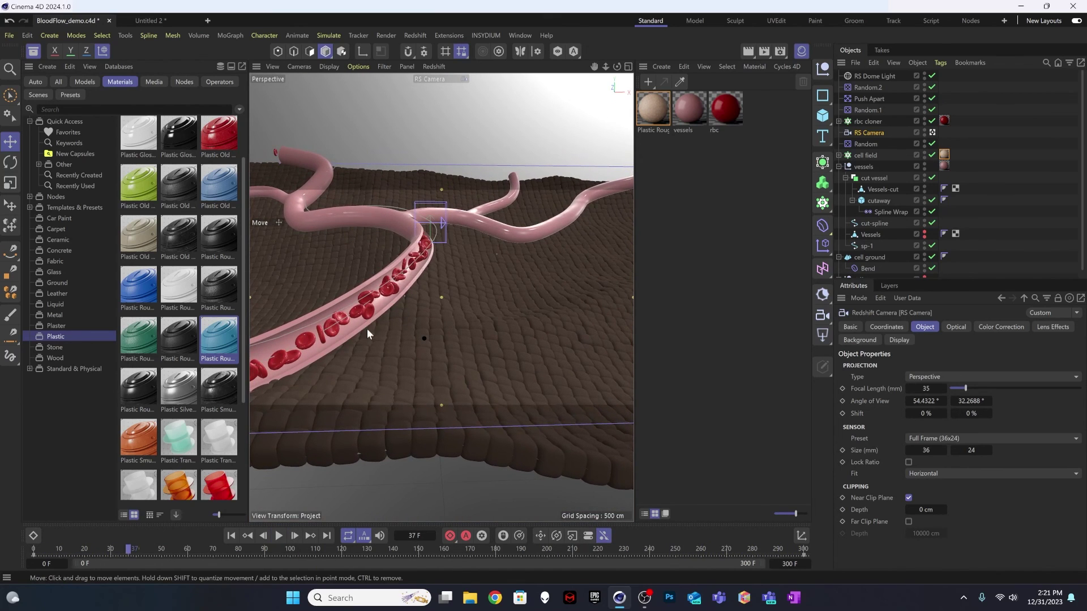
{"action": "left_click", "coordinate": [761, 549]}
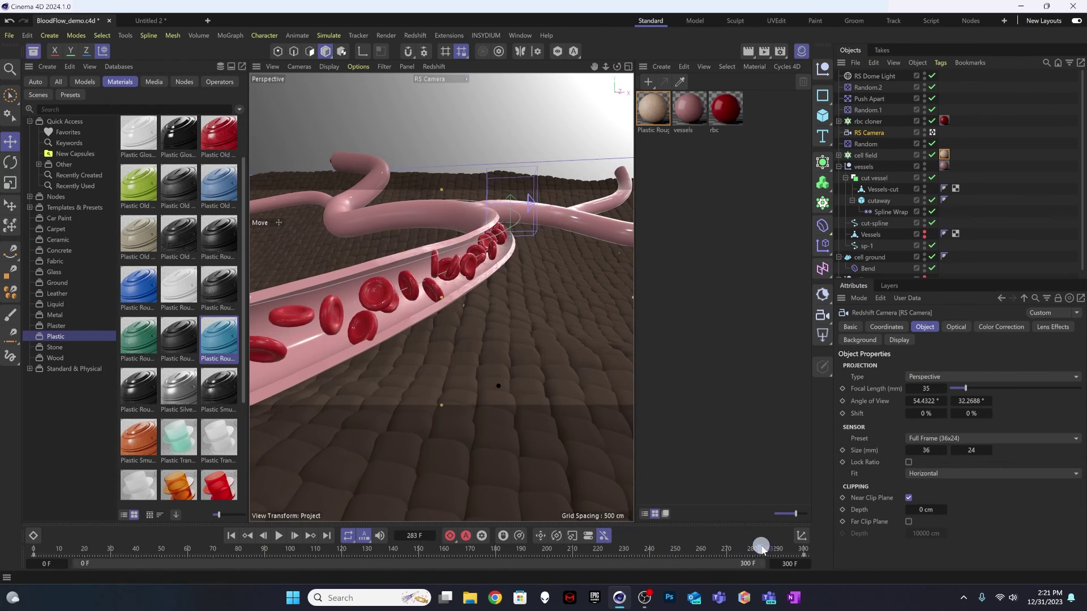
{"action": "left_click_drag", "start_coordinate": [762, 549], "coordinate": [755, 548]}
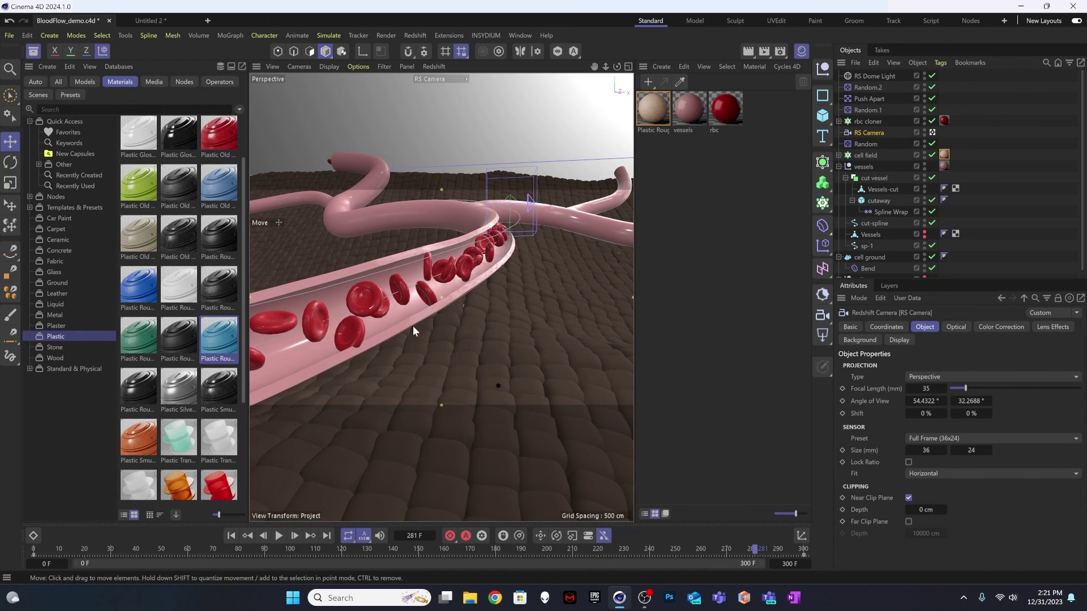
Set the Random.1 effector's X position variation to 4 cm for the red blood cells
{"action": "left_click", "coordinate": [869, 110]}
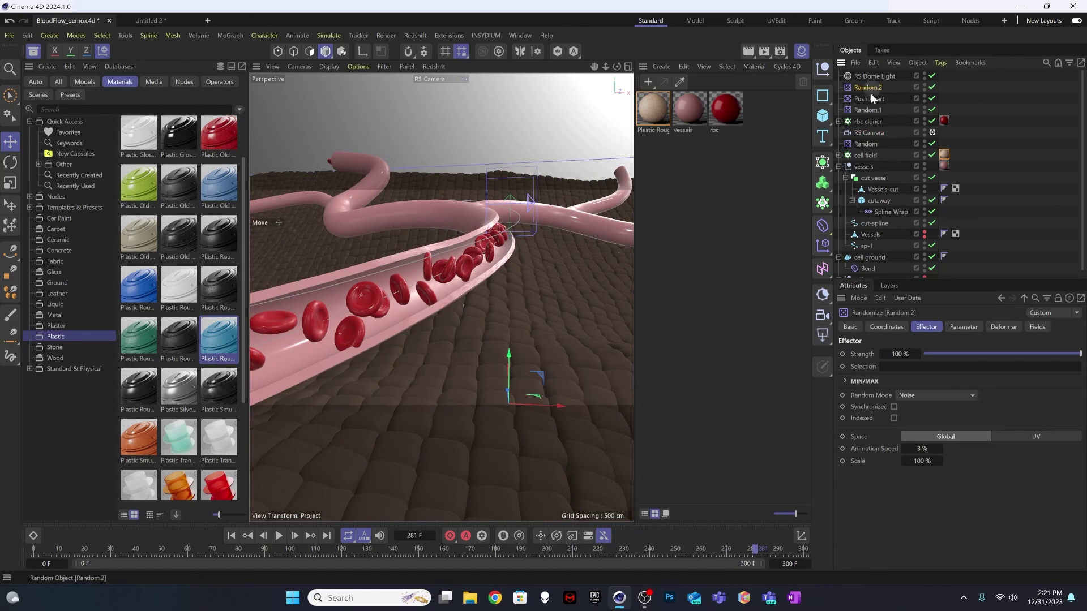
{"action": "left_click", "coordinate": [963, 326]}
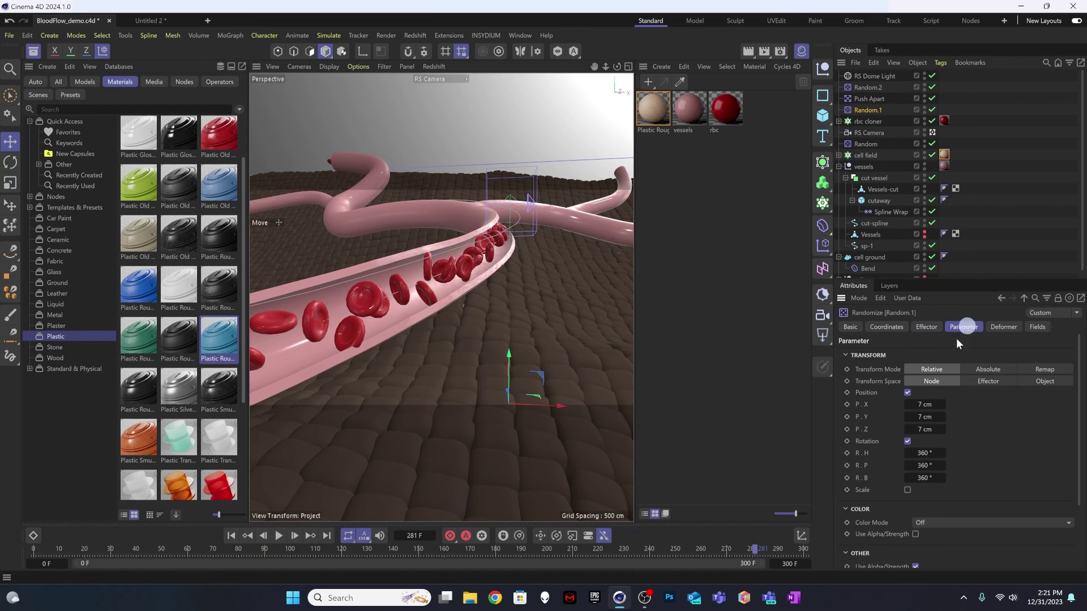
{"action": "left_click", "coordinate": [909, 404]}
{"action": "left_click", "coordinate": [907, 404]}
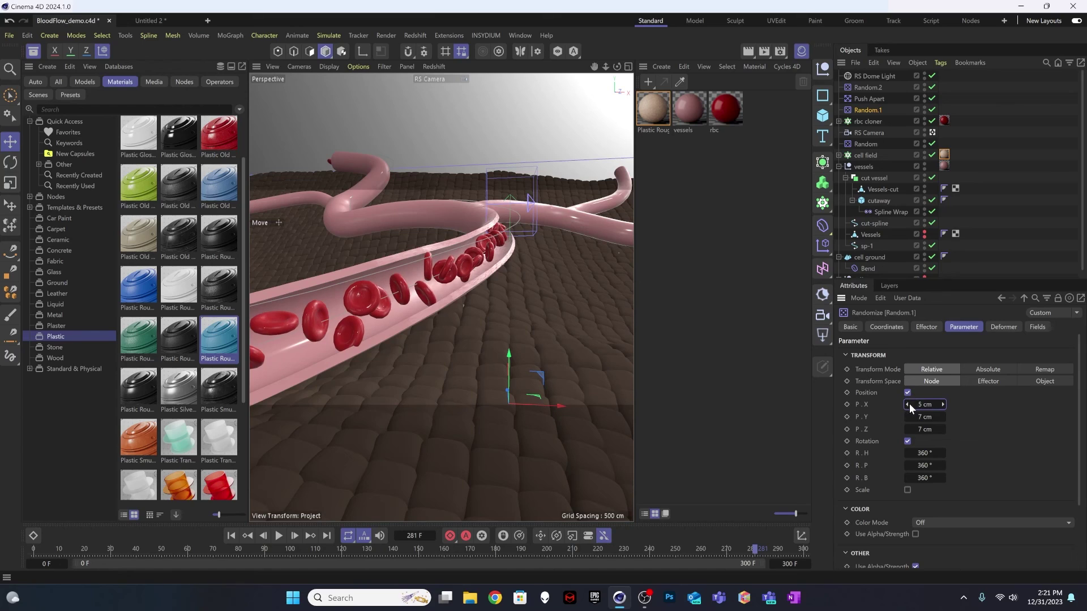
{"action": "left_click", "coordinate": [908, 404]}
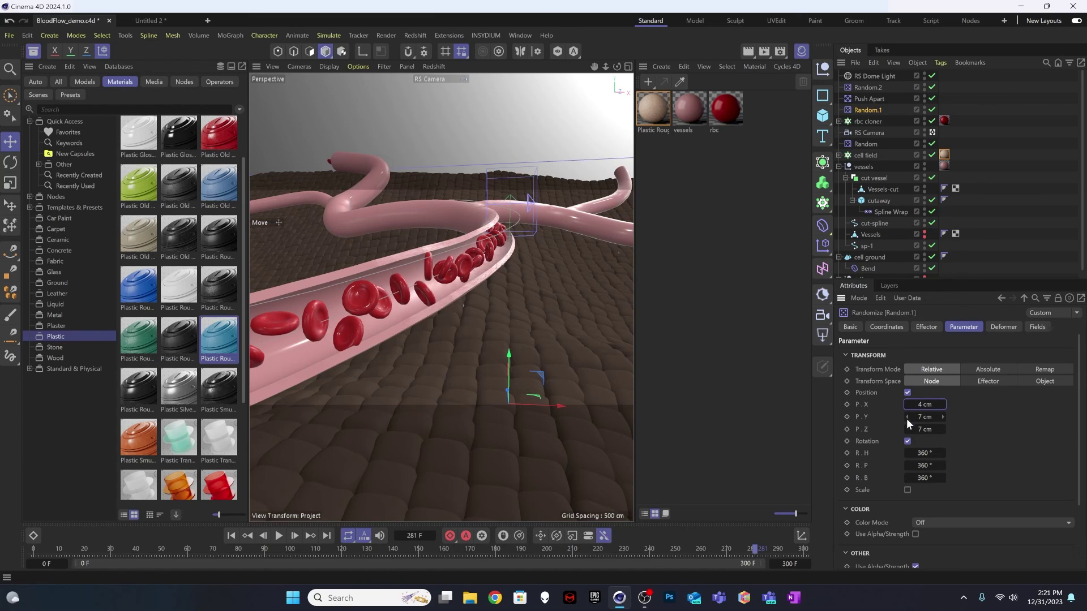
Nudge the sp-1 spline slightly along its Y axis and replay the animation to check the cells' path
{"action": "left_click", "coordinate": [864, 248]}
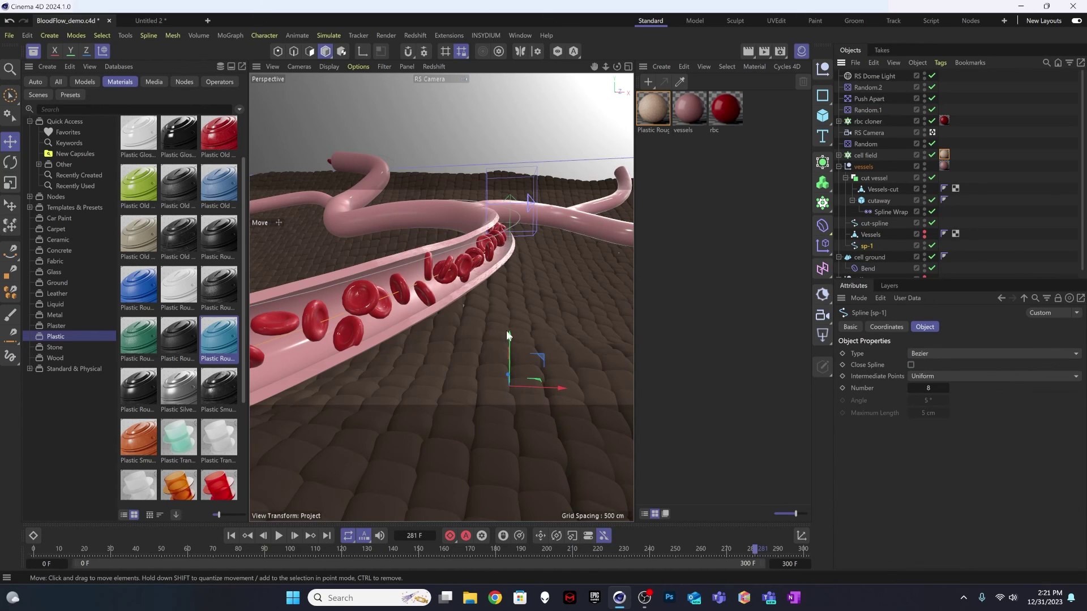
{"action": "left_click_drag", "start_coordinate": [507, 331], "coordinate": [507, 336]}
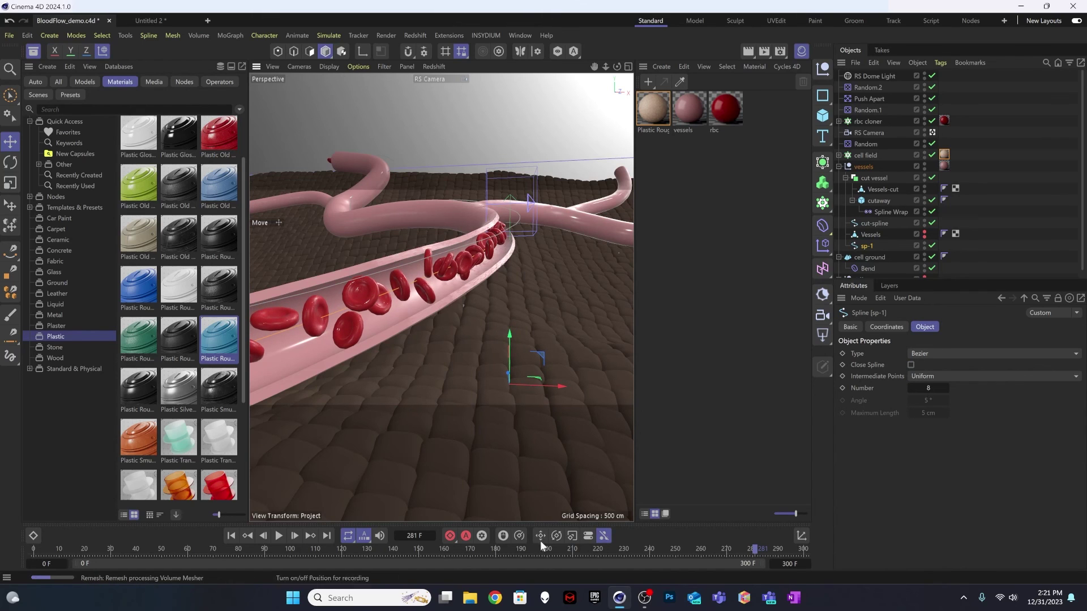
{"action": "left_click", "coordinate": [280, 535]}
{"action": "left_click", "coordinate": [279, 535]}
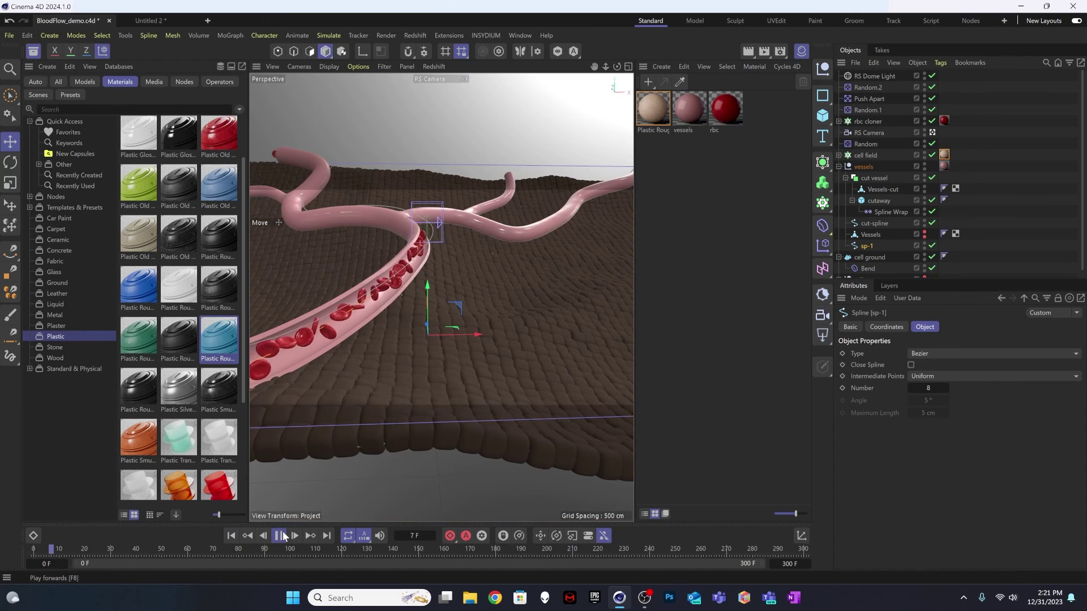
{"action": "left_click_drag", "start_coordinate": [788, 536], "coordinate": [239, 557]}
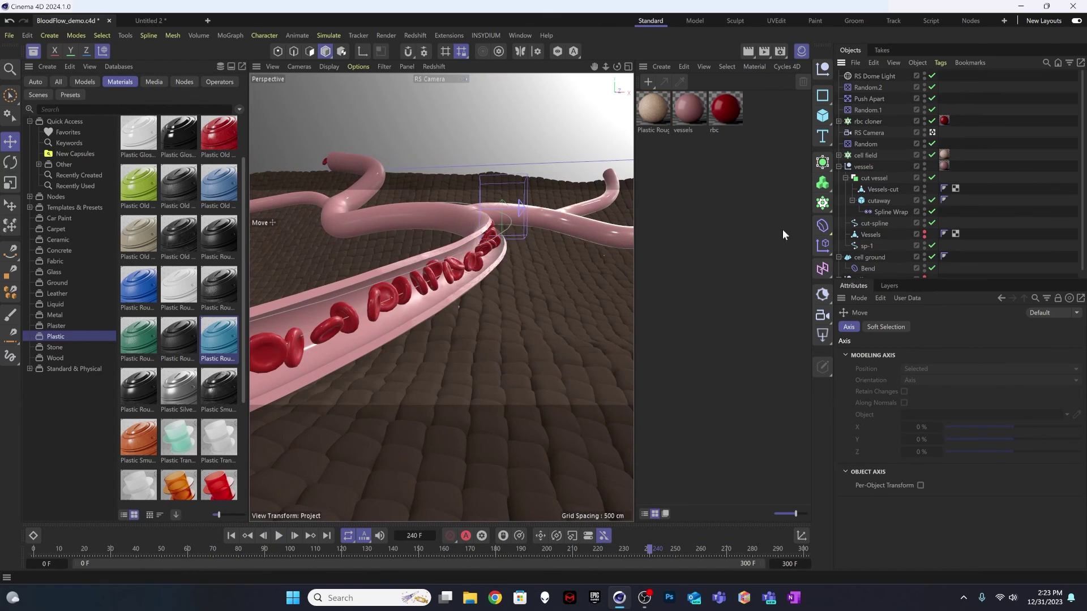
Deselect everything, save the scene and restart the Redshift live render in the viewport
{"action": "left_click", "coordinate": [784, 231]}
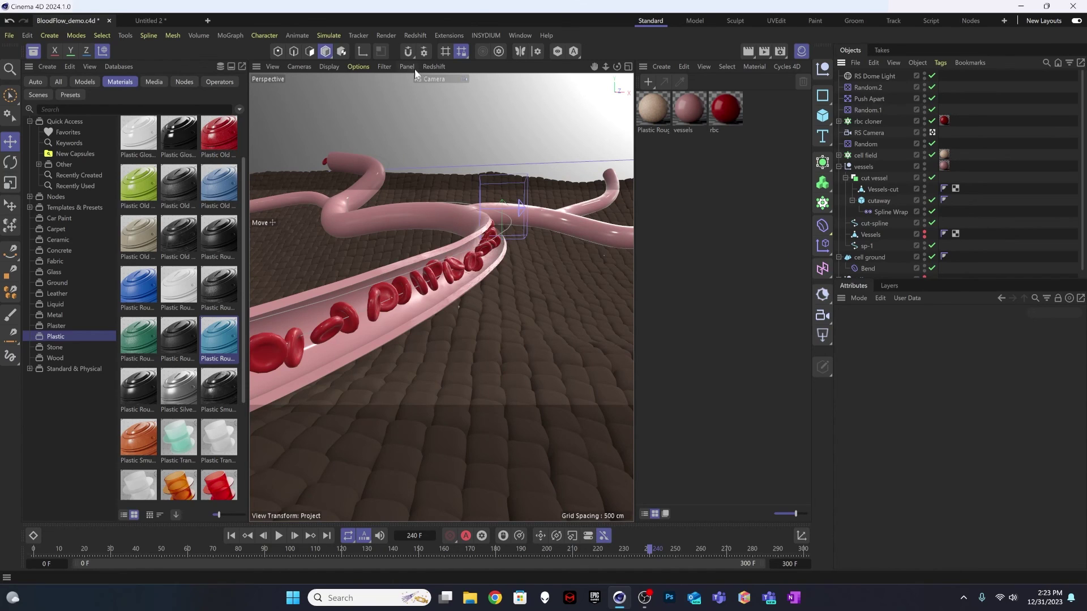
{"action": "key", "text": "ctrl+s"}
{"action": "left_click", "coordinate": [430, 67]}
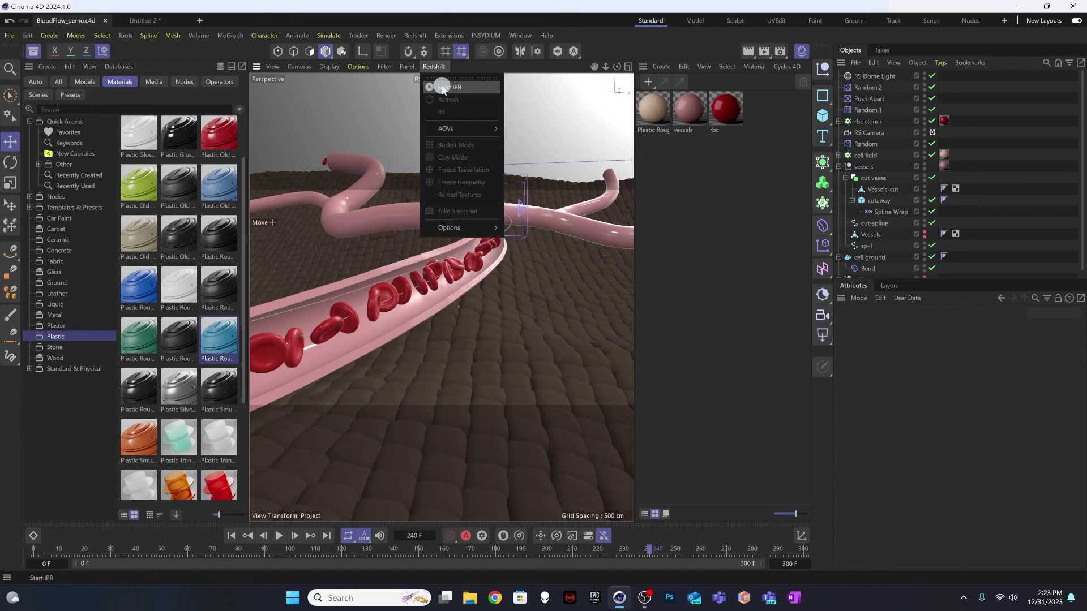
{"action": "left_click", "coordinate": [447, 109]}
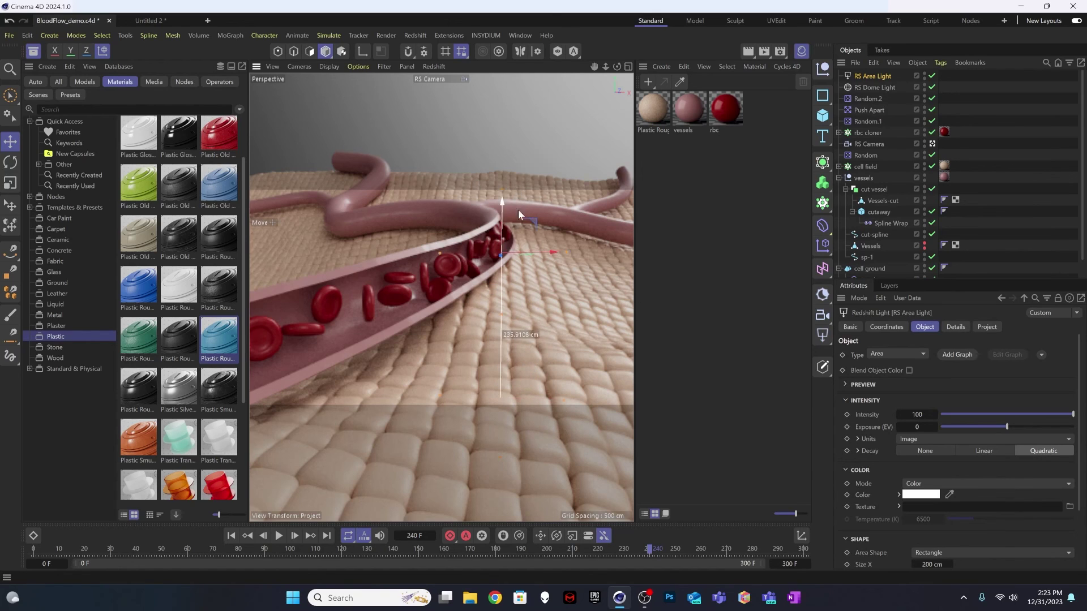
Add a Redshift area light, raise it above the field, and shift it over the cut vessel while viewing through the default camera
{"action": "left_click_drag", "start_coordinate": [504, 172], "coordinate": [505, 127]}
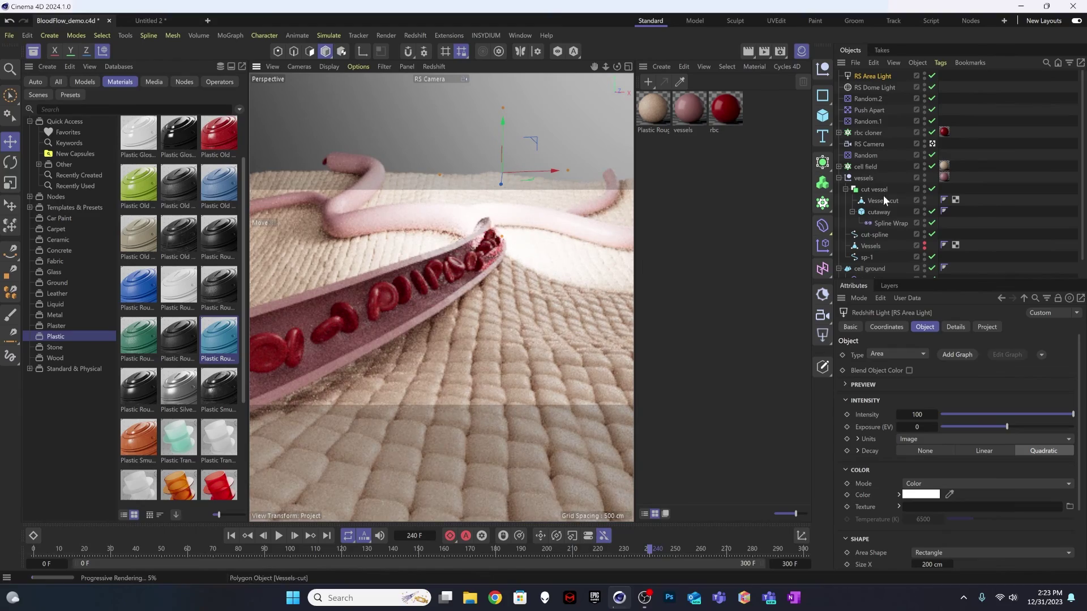
{"action": "left_click", "coordinate": [933, 145]}
{"action": "left_click_drag", "start_coordinate": [481, 272], "coordinate": [360, 289], "text": "alt"}
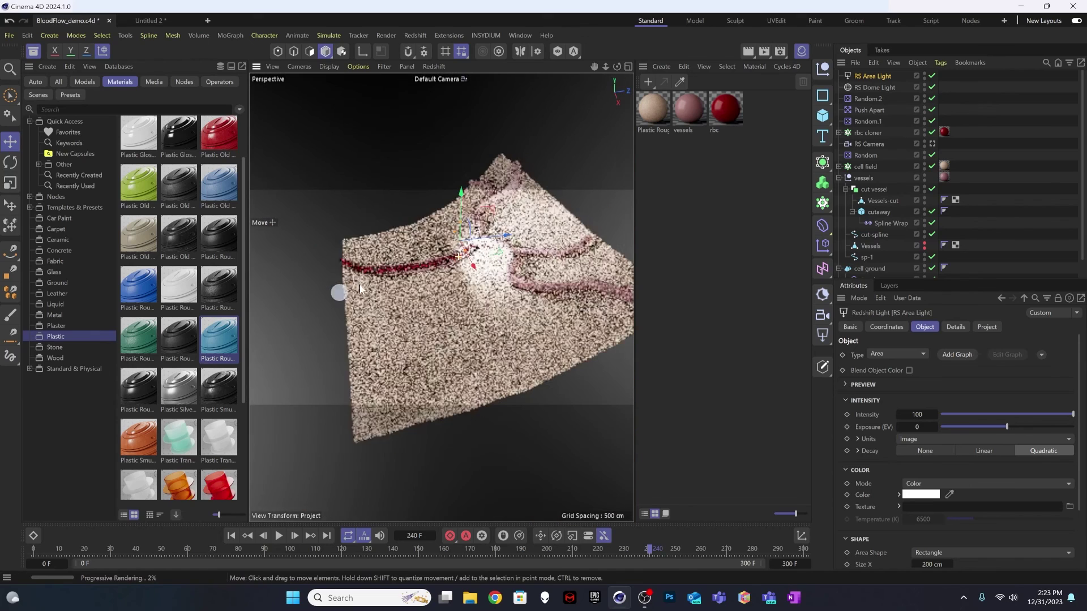
{"action": "left_click_drag", "start_coordinate": [476, 246], "coordinate": [407, 253]}
Rotate the RS Area Light to aim it at the cut vessel and the surrounding cell field
{"action": "key", "text": "r"}
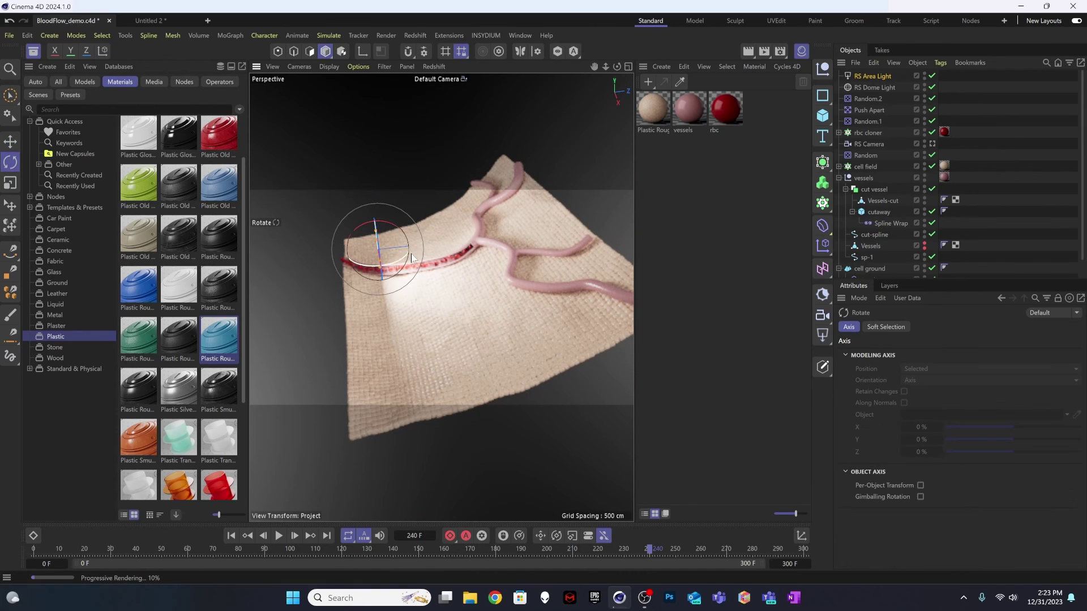
{"action": "left_click_drag", "start_coordinate": [433, 257], "coordinate": [482, 225]}
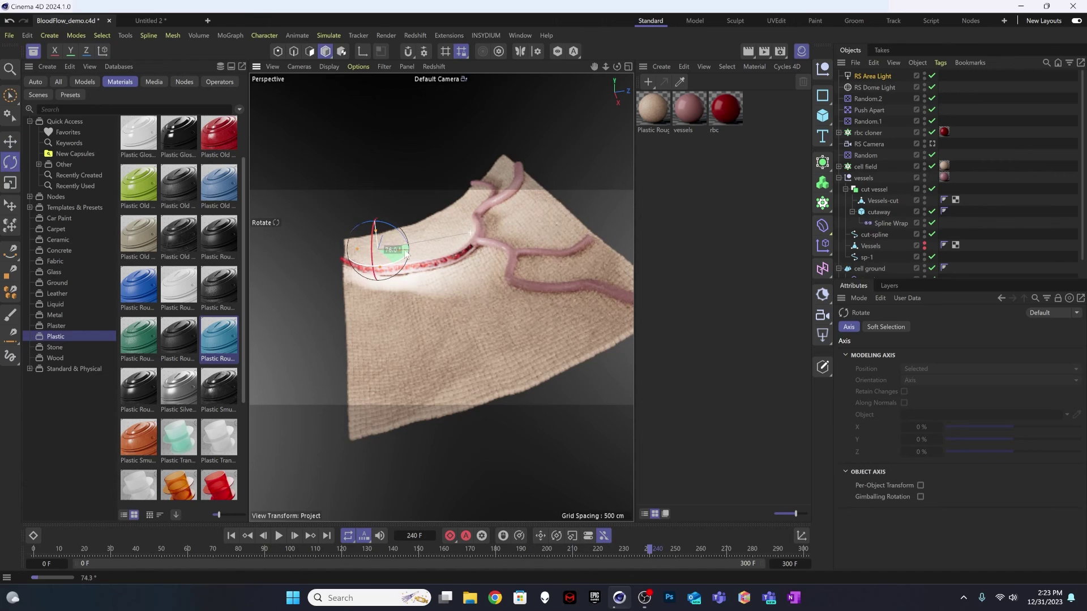
{"action": "left_click_drag", "start_coordinate": [374, 234], "coordinate": [375, 180]}
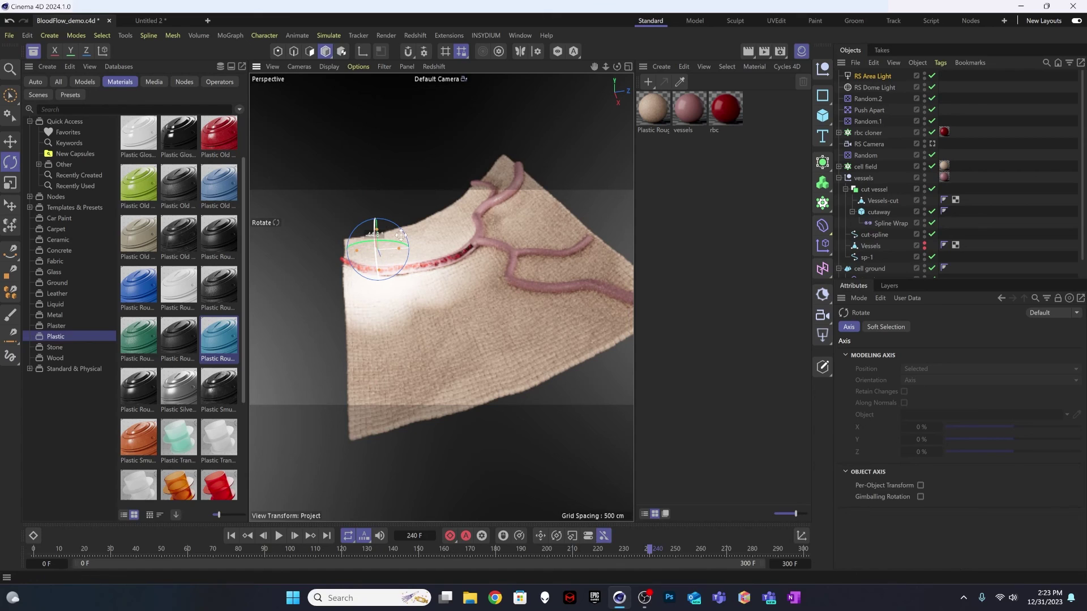
Move the RS Area Light higher and farther to the side of the cut vessel to spread its light
{"action": "left_click_drag", "start_coordinate": [490, 323], "coordinate": [596, 299], "text": "alt"}
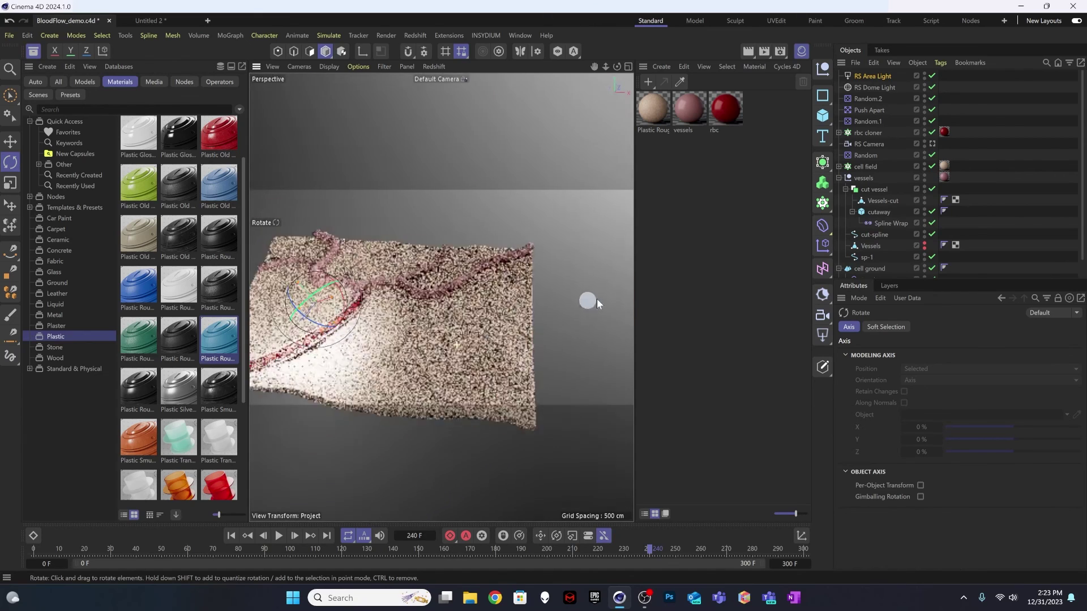
{"action": "left_click_drag", "start_coordinate": [444, 331], "coordinate": [413, 334], "text": "alt"}
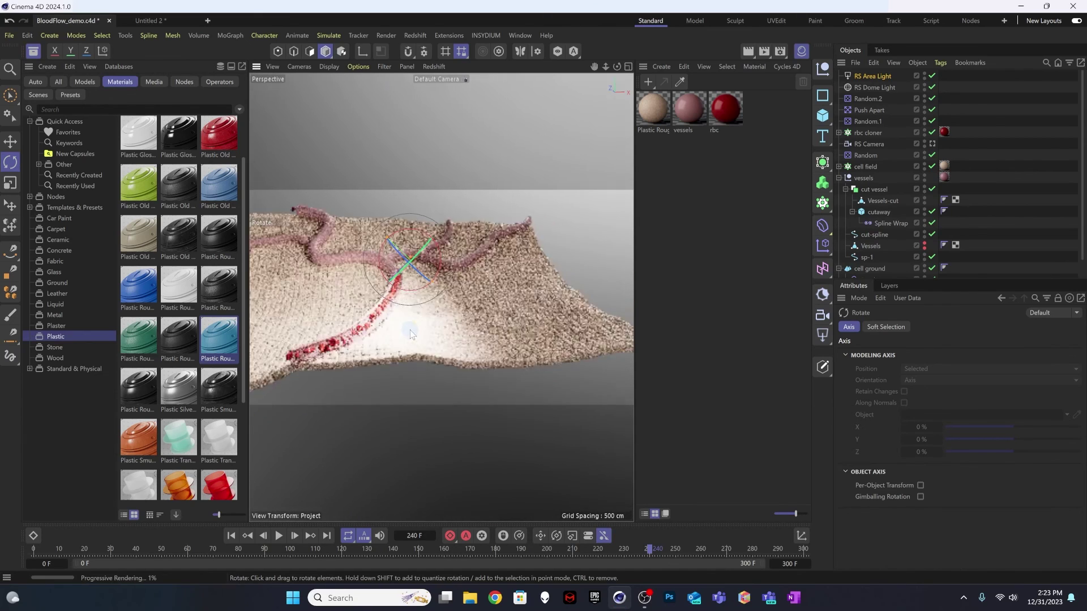
{"action": "key", "text": "e"}
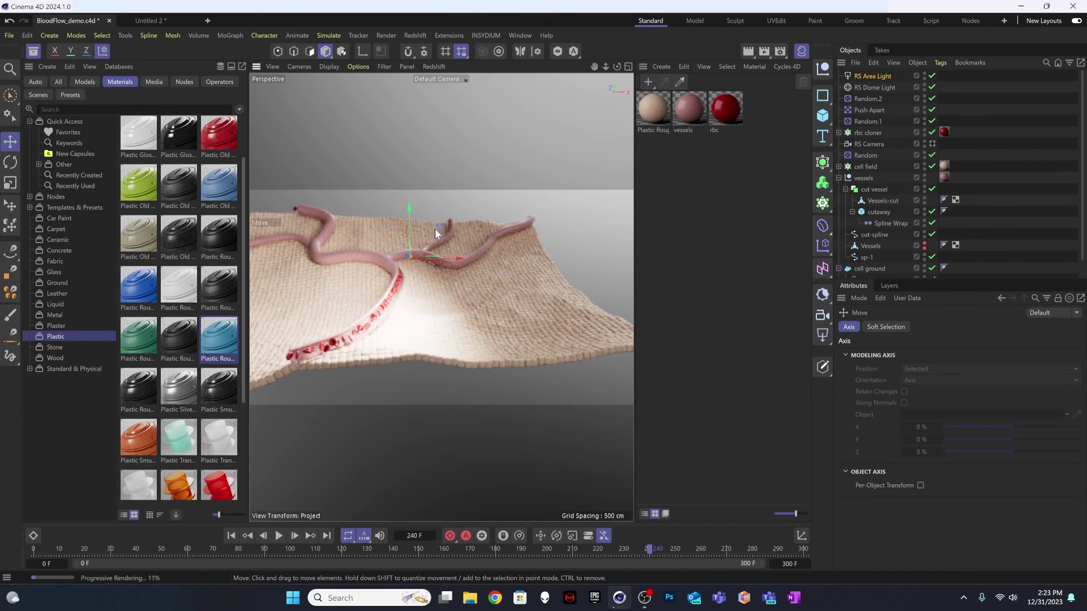
{"action": "left_click_drag", "start_coordinate": [443, 232], "coordinate": [489, 157]}
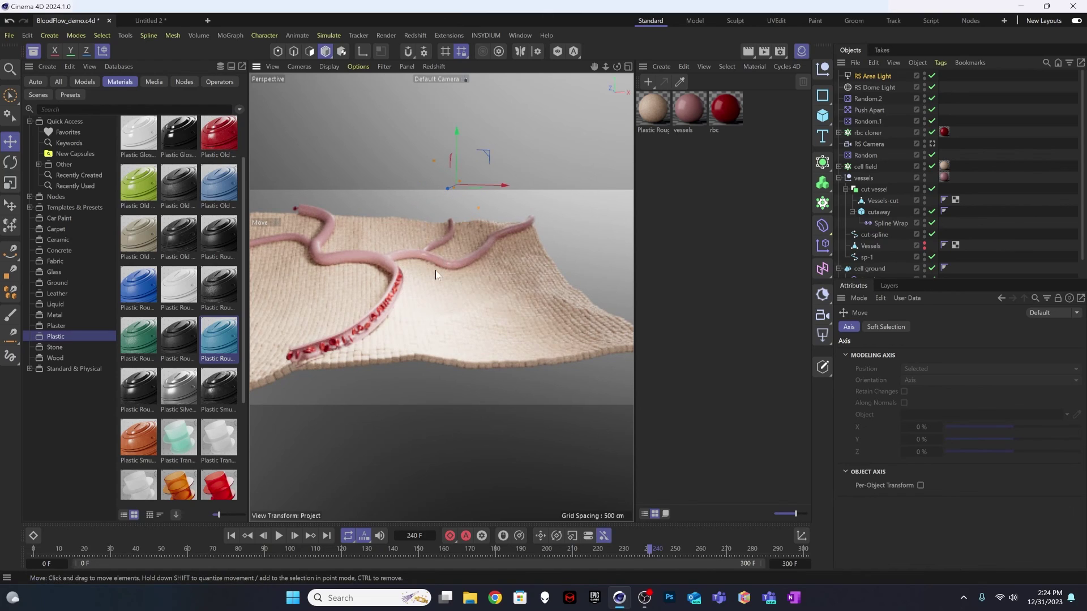
Scale the RS Area Light uniformly to adjust its spread over the cell field
{"action": "left_click_drag", "start_coordinate": [407, 295], "coordinate": [339, 231], "text": "alt"}
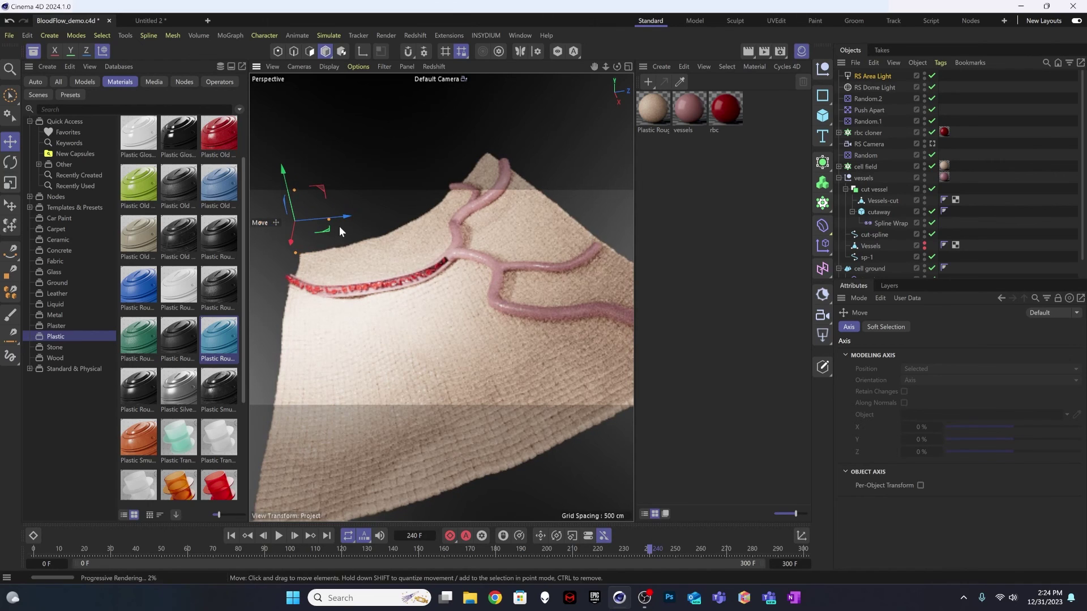
{"action": "key", "text": "t"}
{"action": "left_click_drag", "start_coordinate": [399, 154], "coordinate": [336, 202]}
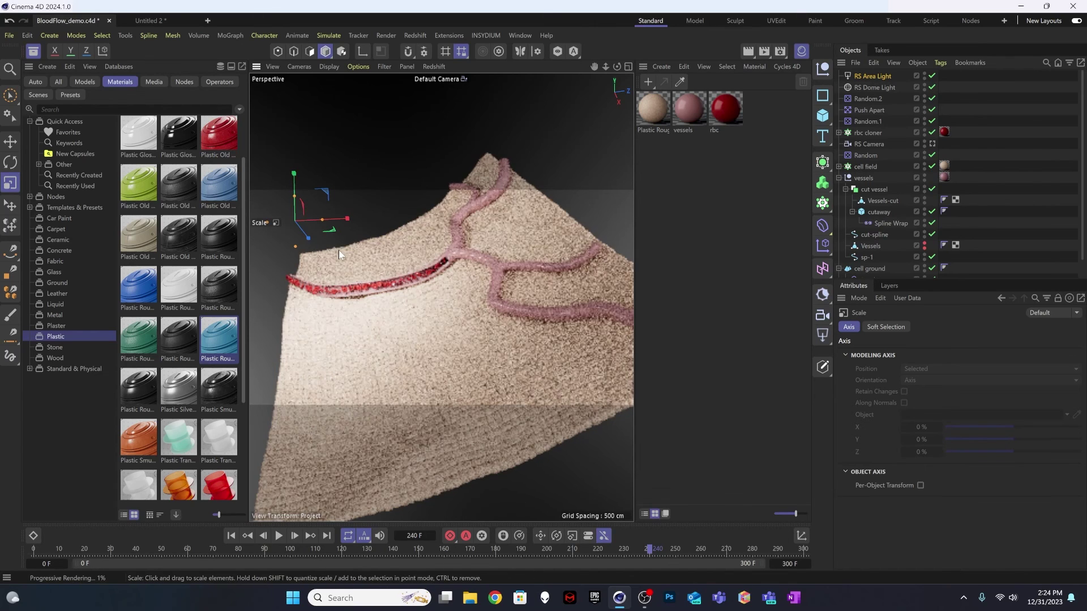
{"action": "left_click_drag", "start_coordinate": [393, 167], "coordinate": [381, 178]}
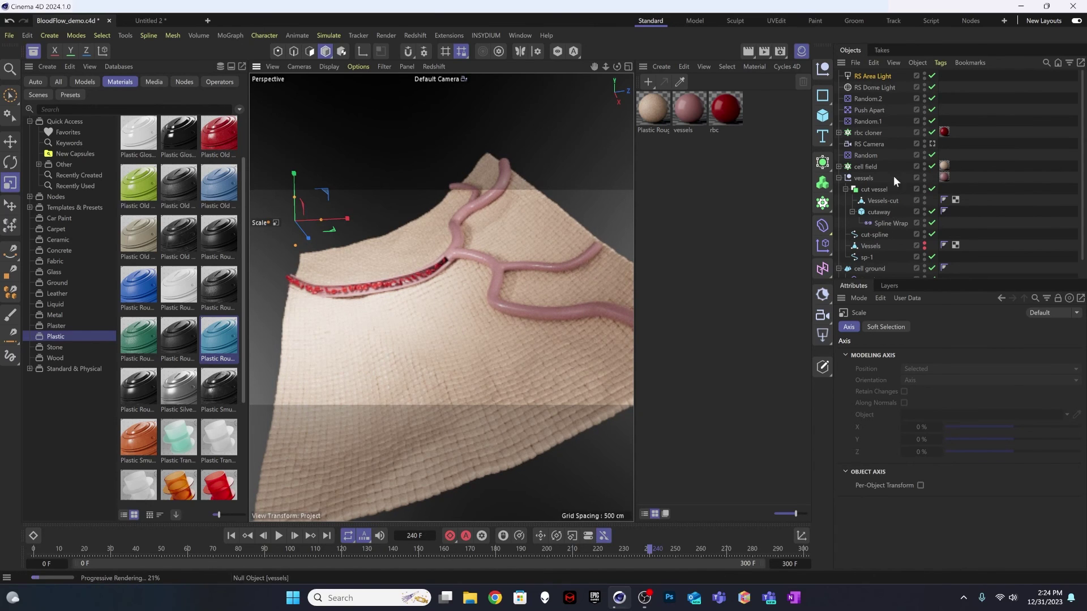
Disable the cell field cloner and examine the area light's effect on the vessels and ground up close
{"action": "left_click", "coordinate": [931, 166]}
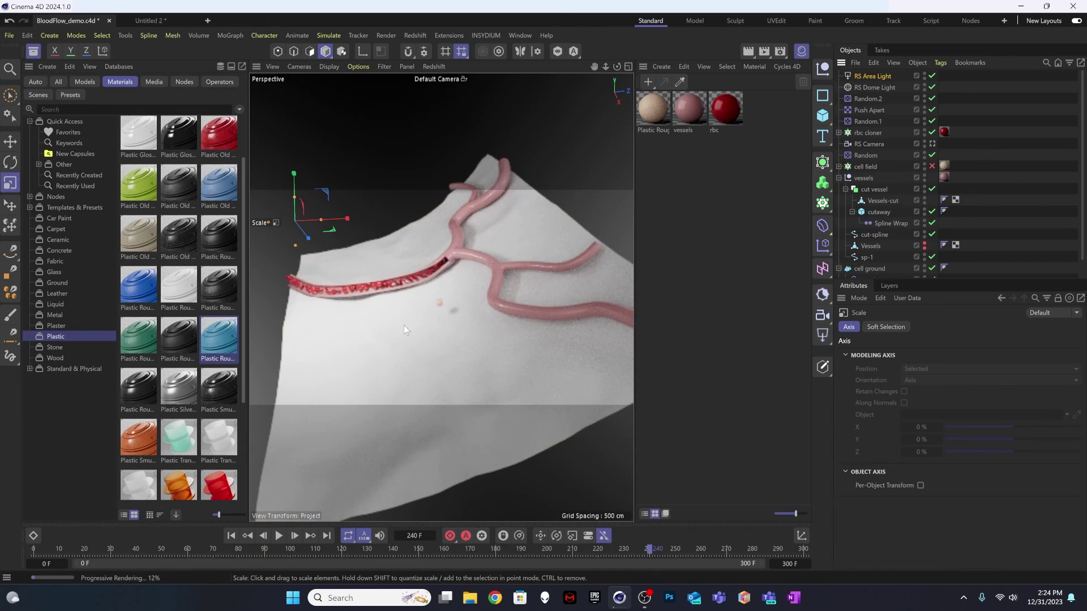
{"action": "mouse_move", "coordinate": [403, 325]}
{"action": "left_mouse_down", "text": "alt"}
{"action": "mouse_move", "coordinate": [556, 278]}
{"action": "mouse_move", "coordinate": [413, 324]}
{"action": "left_mouse_up", "text": "alt"}
{"action": "scroll", "coordinate": [413, 325], "scroll_direction": "down", "scroll_amount": 5}
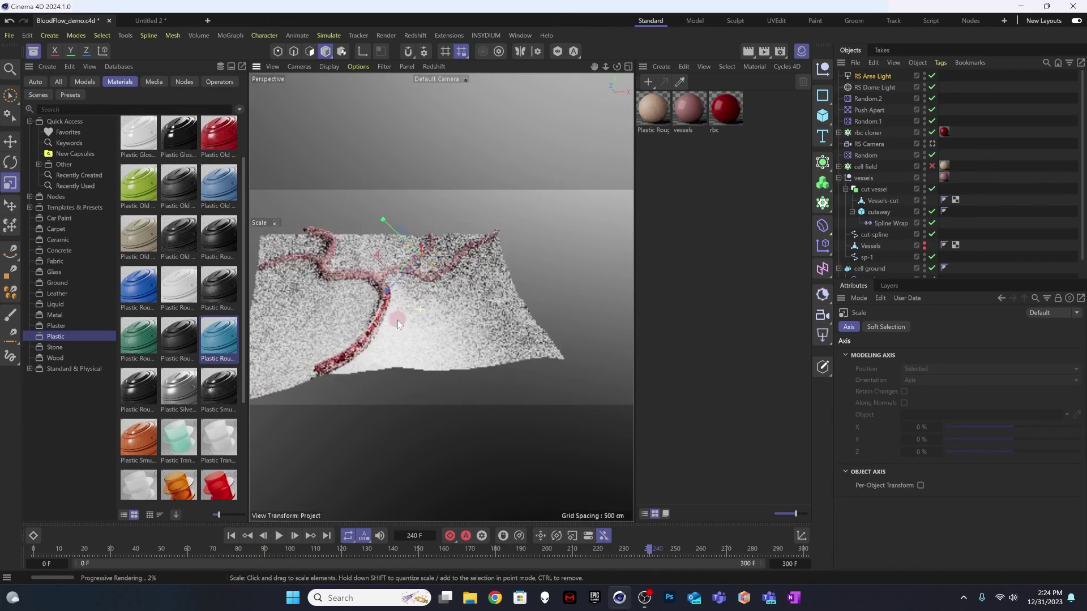
{"action": "scroll", "coordinate": [412, 282], "scroll_direction": "up", "scroll_amount": 10}
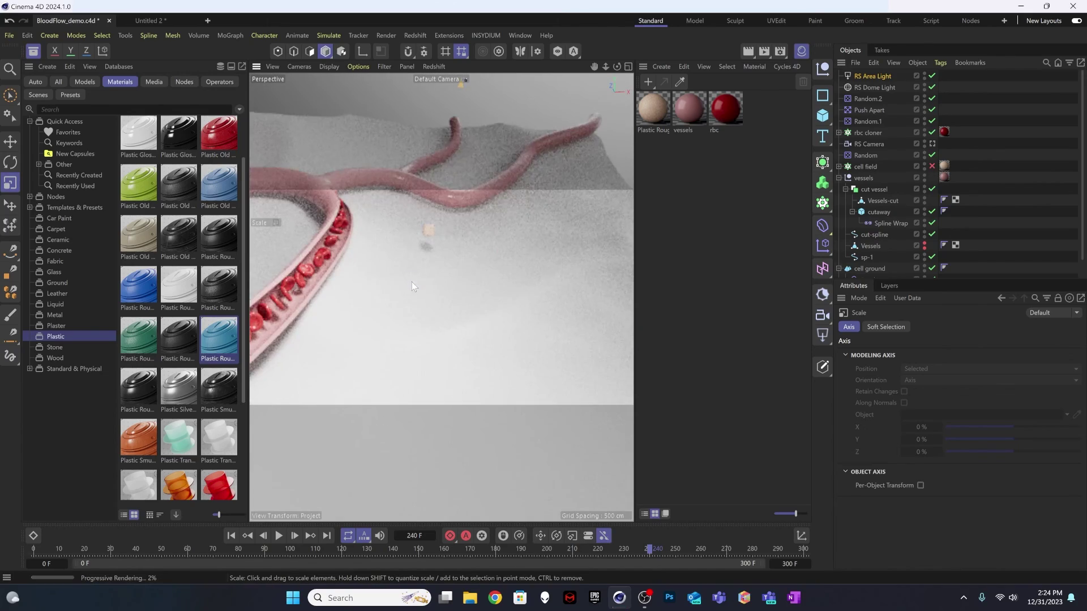
Apply the cell field's beige plastic material to the cell ground and check it around the cut vessel
{"action": "left_click_drag", "start_coordinate": [406, 292], "coordinate": [522, 229], "text": "alt"}
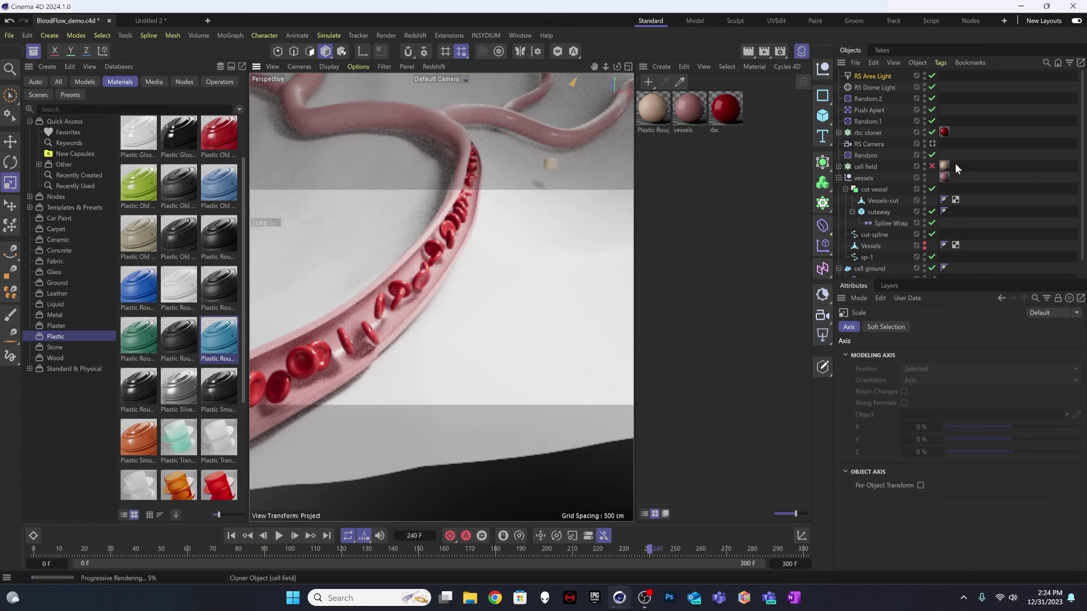
{"action": "left_click_drag", "start_coordinate": [699, 196], "coordinate": [875, 270]}
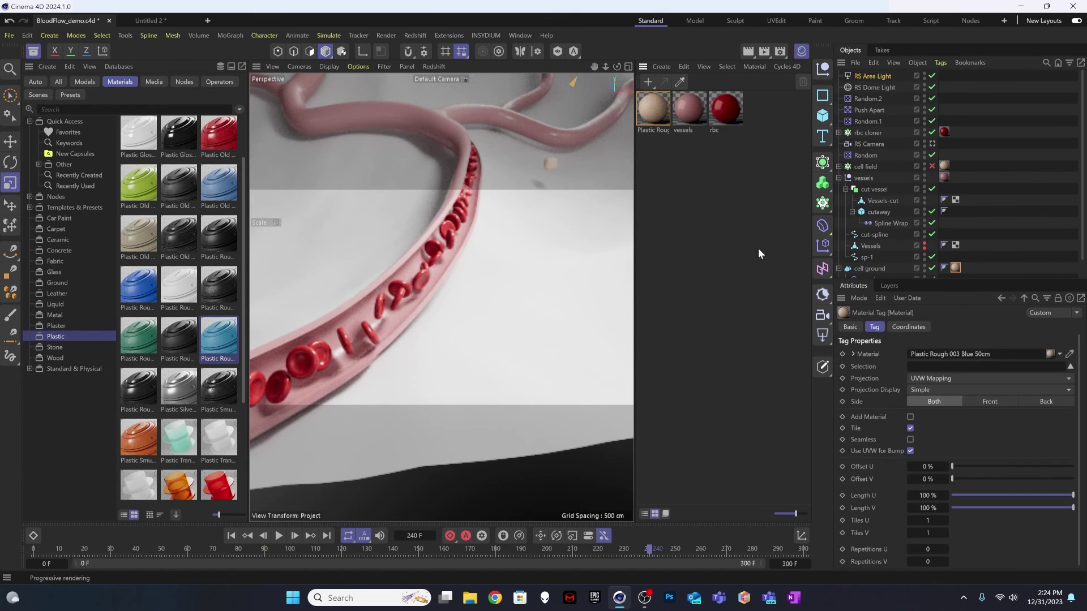
{"action": "scroll", "coordinate": [509, 244], "scroll_direction": "down", "scroll_amount": 3}
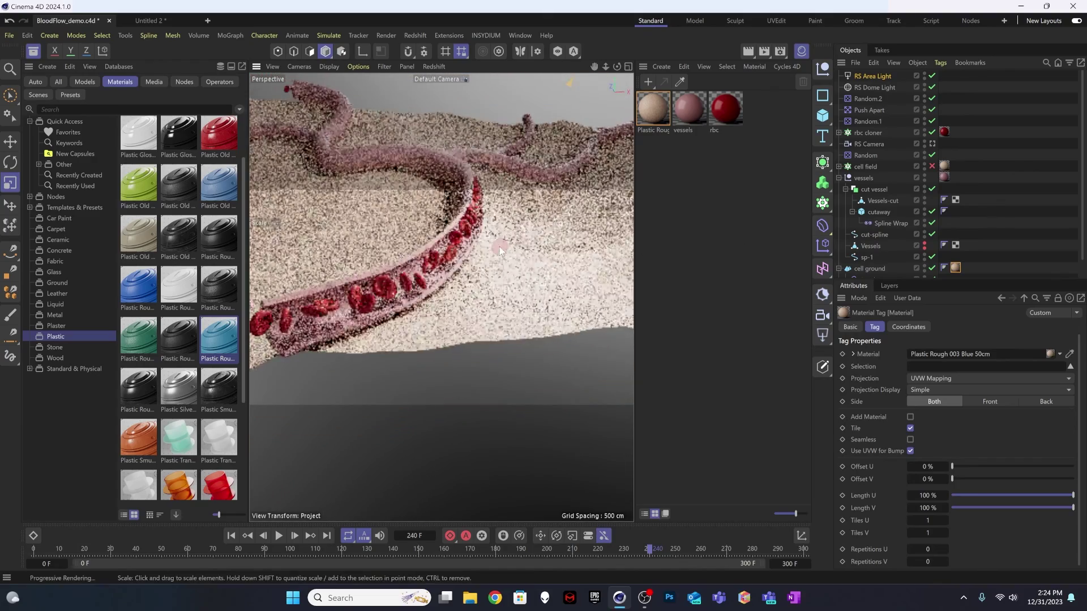
{"action": "left_click_drag", "start_coordinate": [499, 247], "coordinate": [420, 284], "text": "alt"}
{"action": "scroll", "coordinate": [409, 292], "scroll_direction": "down", "scroll_amount": 2}
{"action": "scroll", "coordinate": [406, 296], "scroll_direction": "up", "scroll_amount": 6}
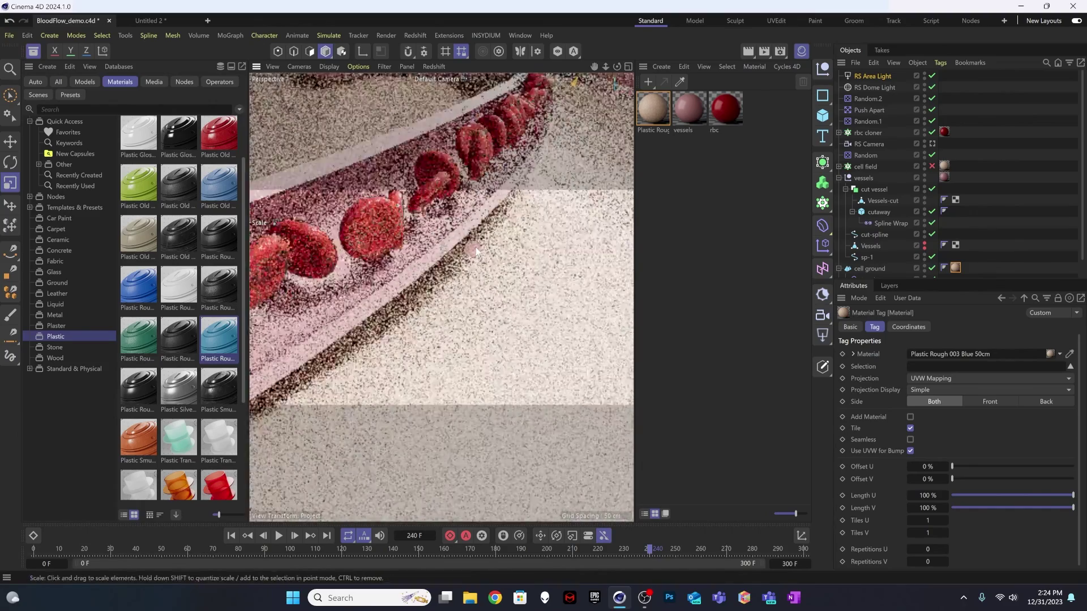
{"action": "scroll", "coordinate": [491, 298], "scroll_direction": "down", "scroll_amount": 2}
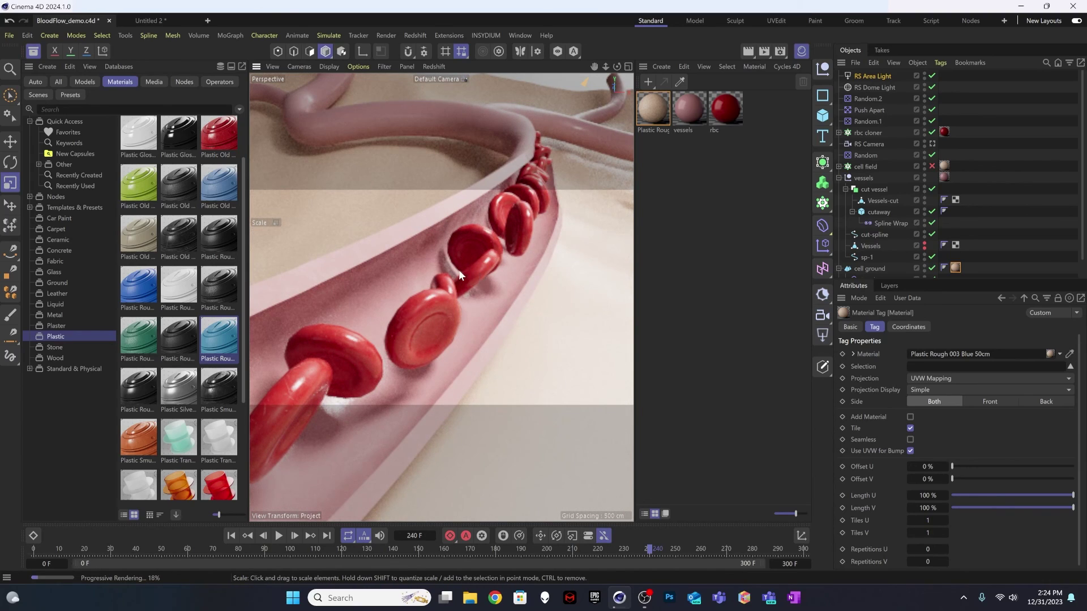
{"action": "scroll", "coordinate": [539, 250], "scroll_direction": "down", "scroll_amount": 6}
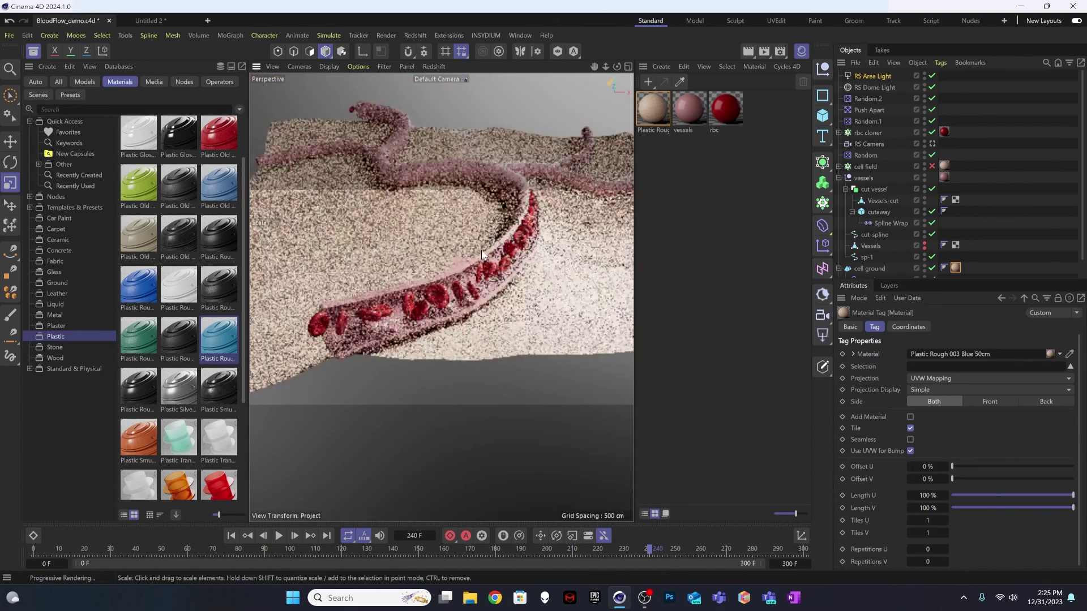
Tint the RS Area Light a pale warm color (R 242, G 232, B 223) and set its intensity to 70
{"action": "left_click", "coordinate": [869, 76]}
{"action": "left_click", "coordinate": [921, 494]}
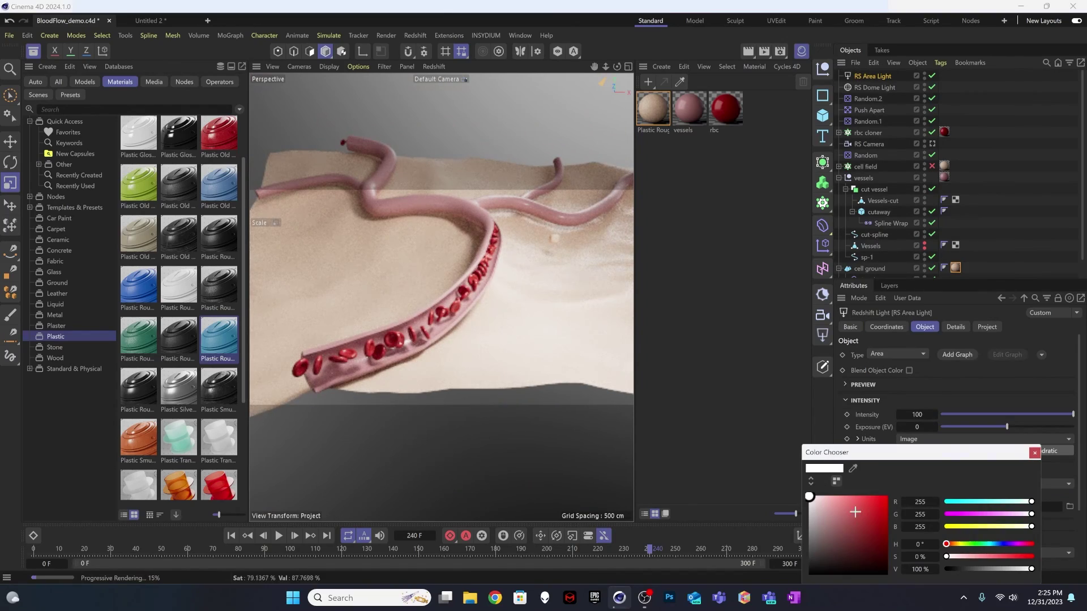
{"action": "left_click_drag", "start_coordinate": [949, 547], "coordinate": [953, 544]}
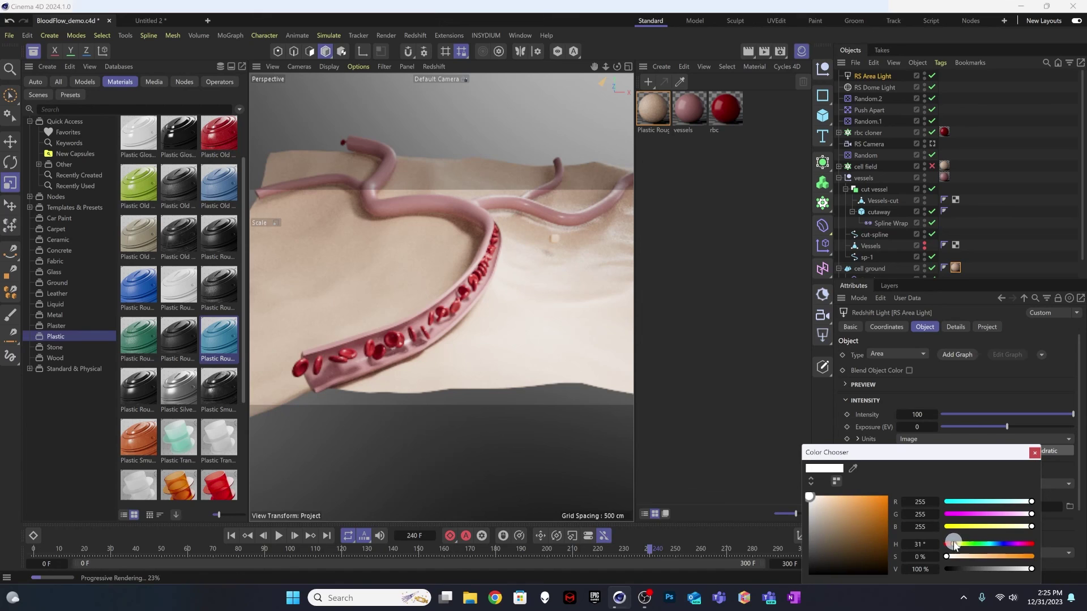
{"action": "left_click", "coordinate": [815, 499]}
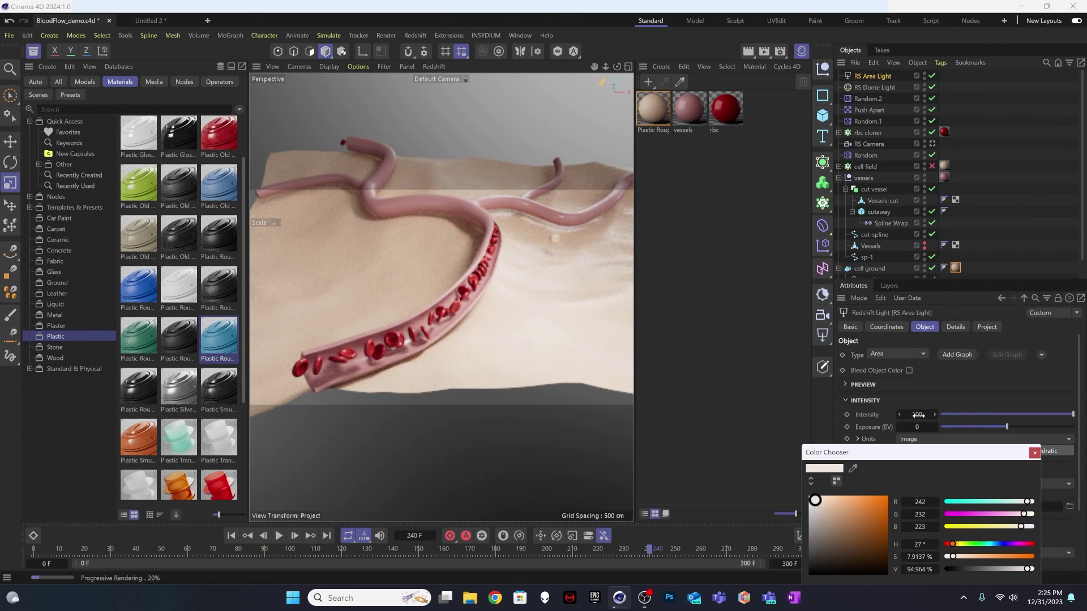
{"action": "scroll", "coordinate": [977, 414], "scroll_direction": "down", "scroll_amount": 4}
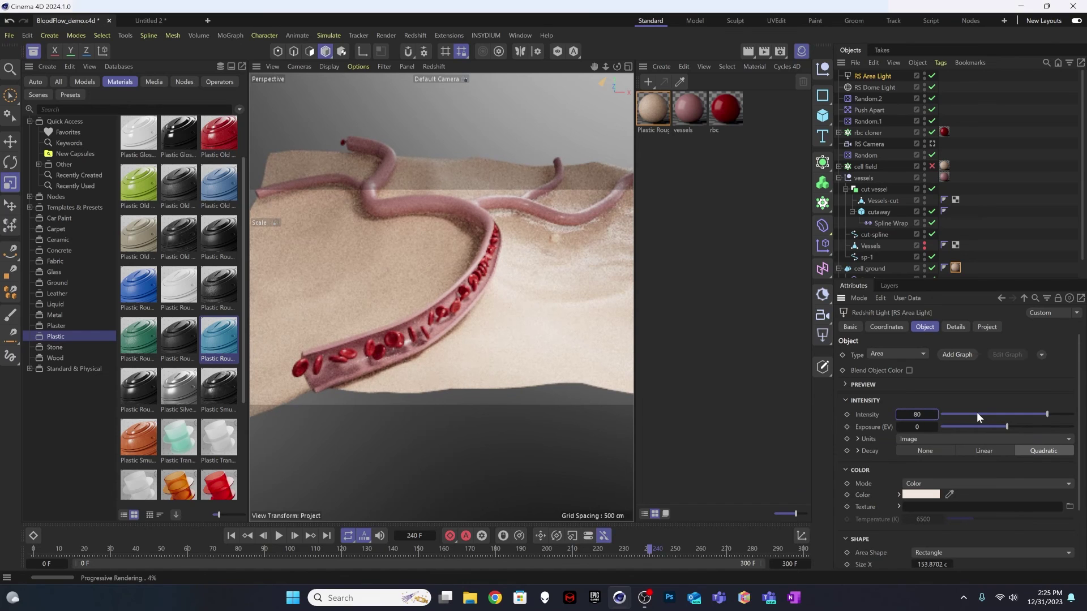
{"action": "scroll", "coordinate": [930, 414], "scroll_direction": "down", "scroll_amount": 2}
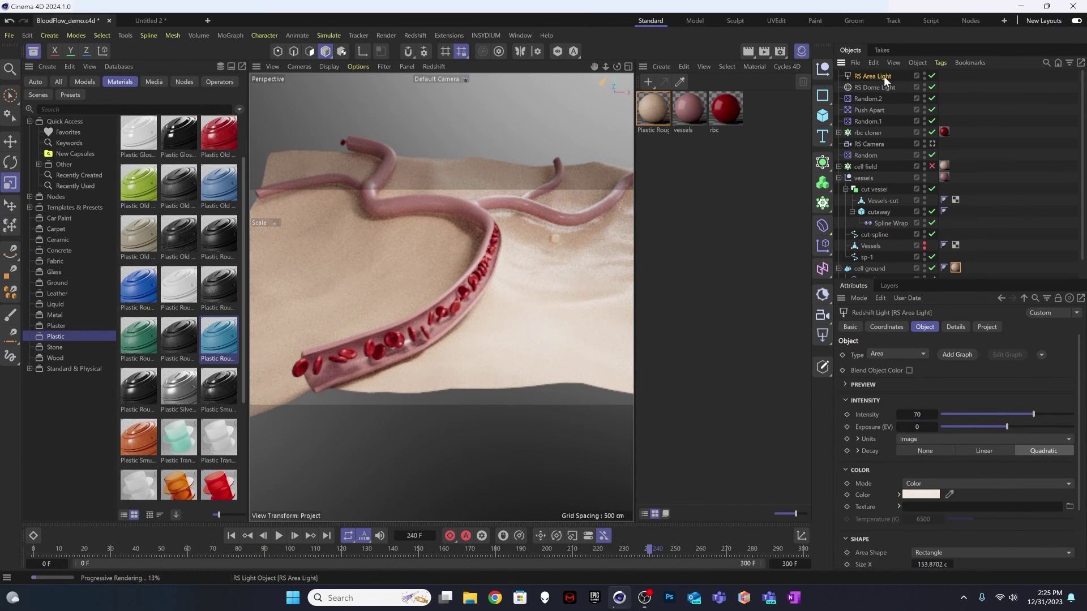
Duplicate the RS Area Light and name the copy "fill"
{"action": "left_click_drag", "start_coordinate": [885, 79], "coordinate": [944, 70], "text": "ctrl"}
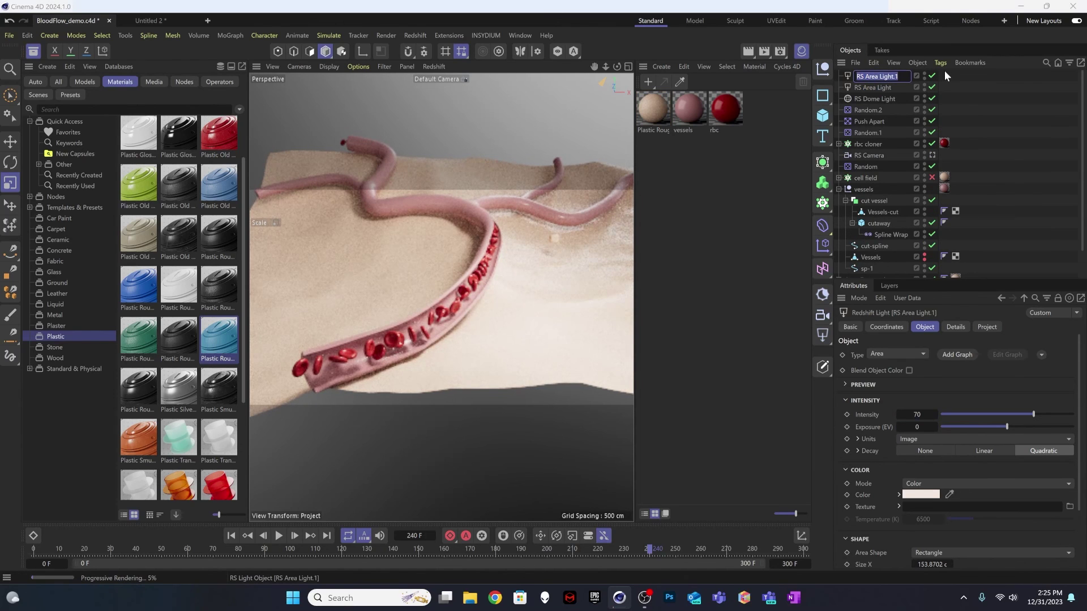
{"action": "type", "text": "fille"}
{"action": "key", "text": "Return"}
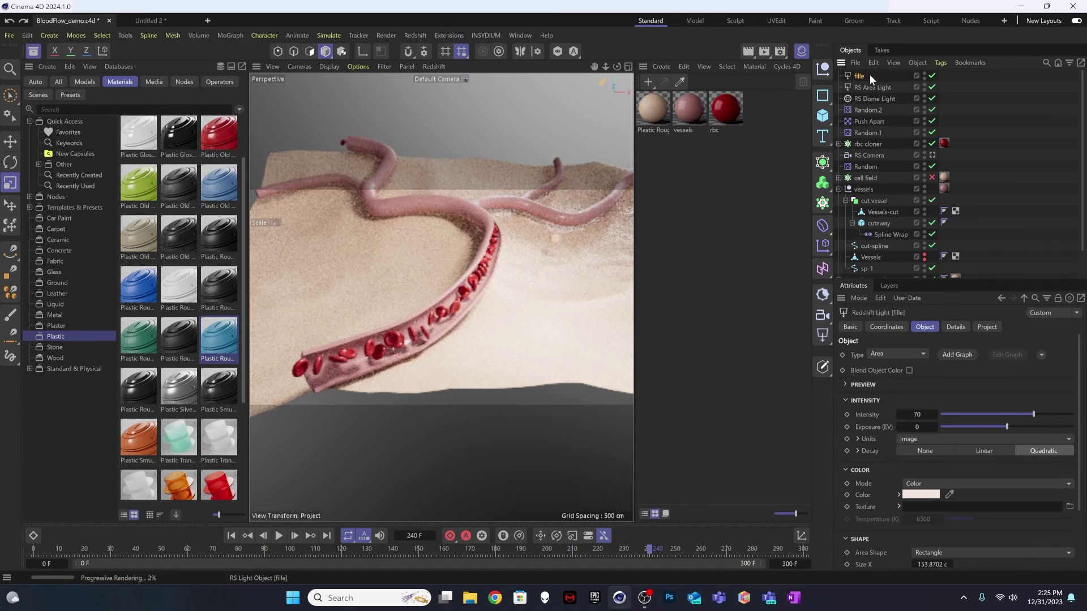
{"action": "double_click", "coordinate": [861, 77]}
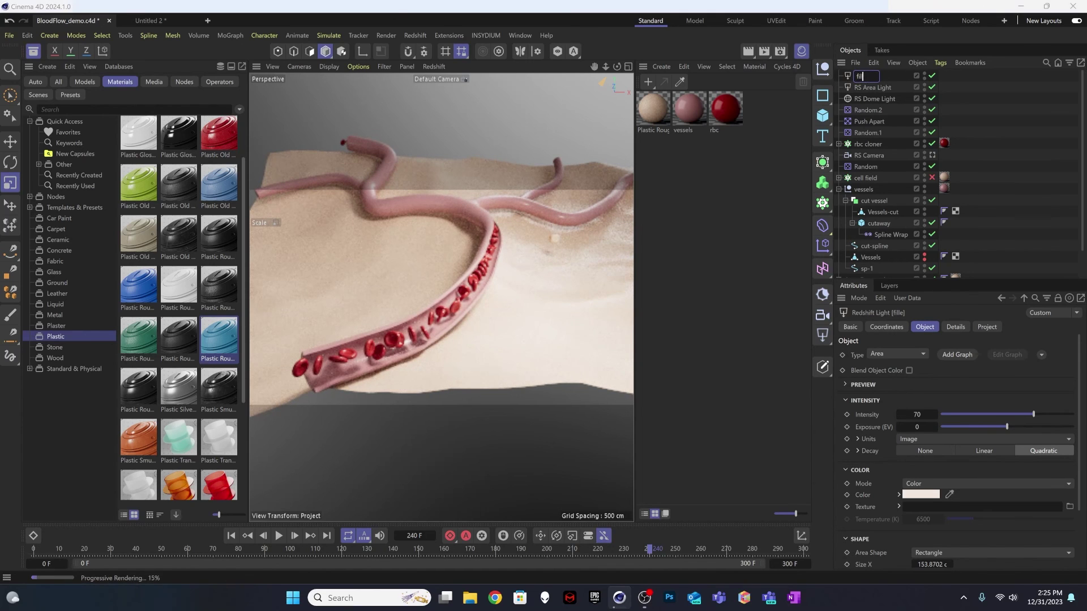
{"action": "type", "text": "fill"}
{"action": "key", "text": "Return"}
Set the fill light's color to a pale blue of R 178, G 195, B 223
{"action": "left_click", "coordinate": [920, 494]}
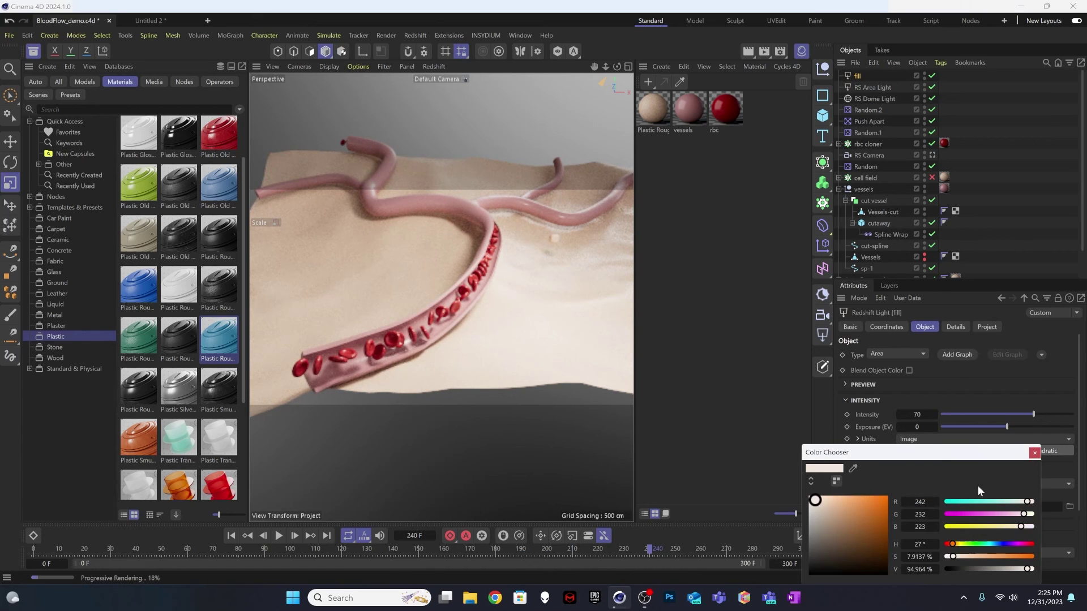
{"action": "mouse_move", "coordinate": [1028, 502]}
{"action": "left_mouse_down"}
{"action": "mouse_move", "coordinate": [1007, 503]}
{"action": "mouse_move", "coordinate": [1012, 515]}
{"action": "left_mouse_up"}
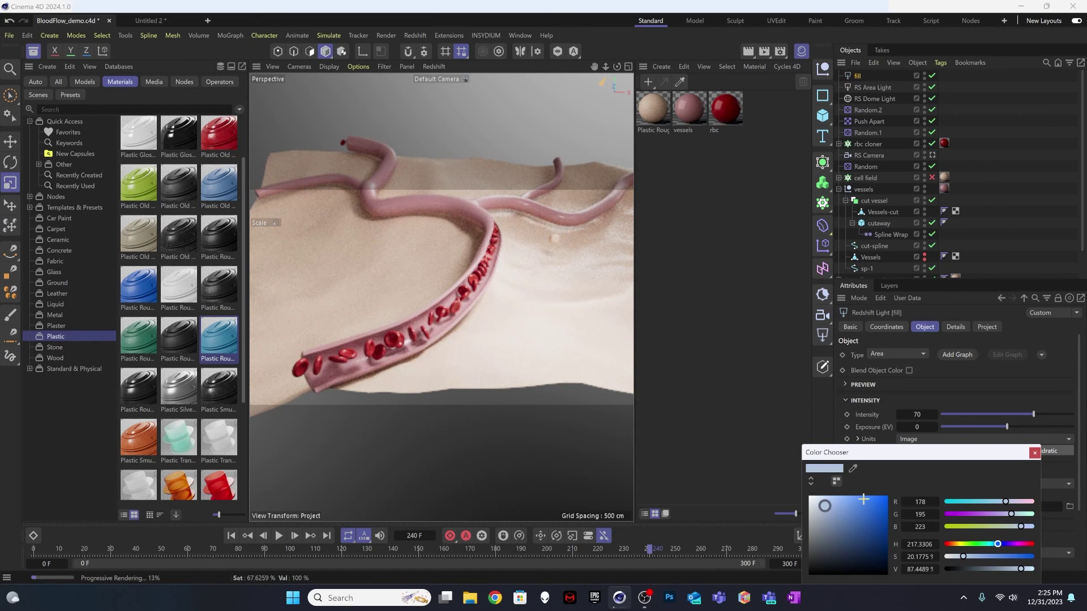
{"action": "left_click", "coordinate": [735, 175]}
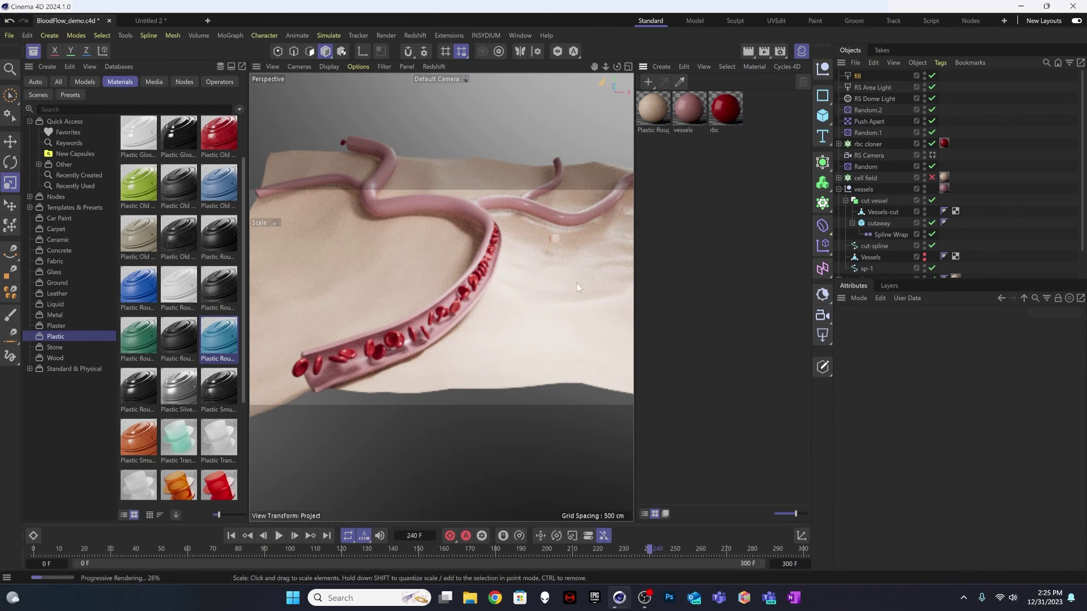
Rotate the fill light above the cell field to give it a different angle from the RS Area Light
{"action": "left_click", "coordinate": [857, 76]}
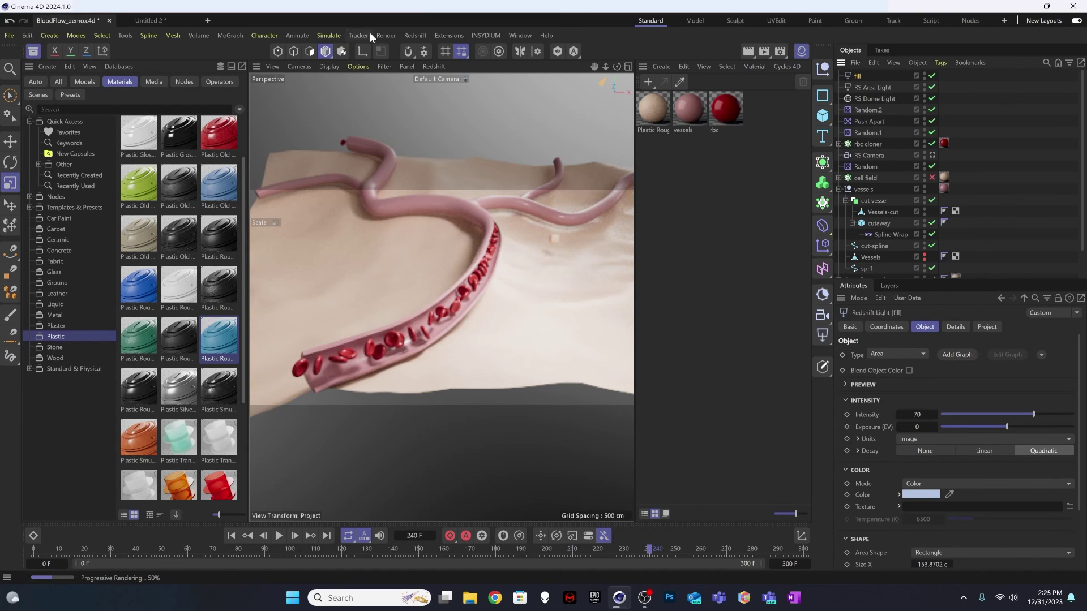
{"action": "left_click", "coordinate": [5, 145]}
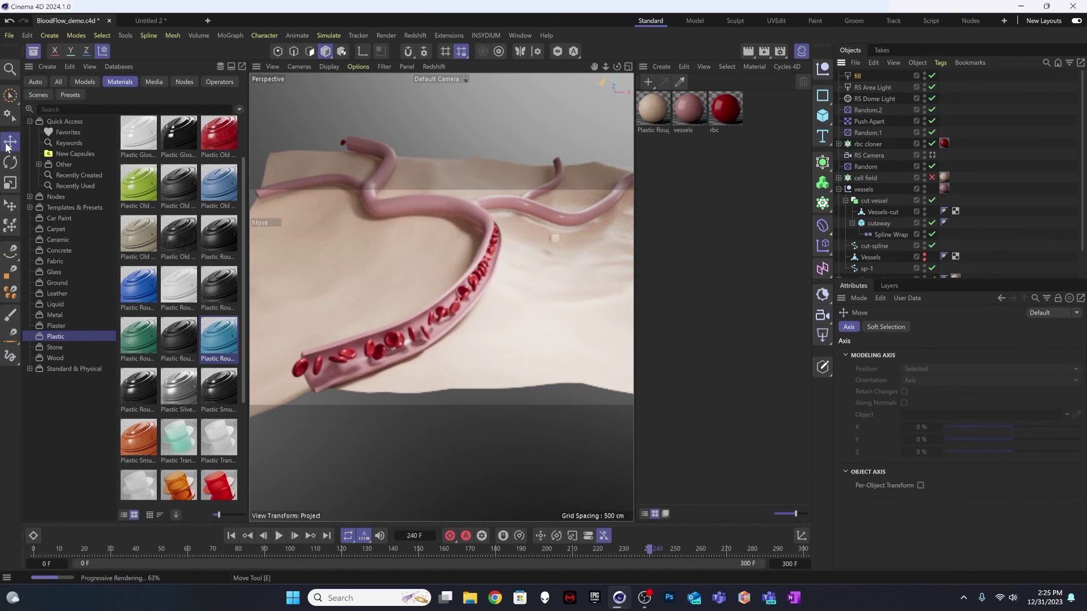
{"action": "scroll", "coordinate": [365, 276], "scroll_direction": "down", "scroll_amount": 5}
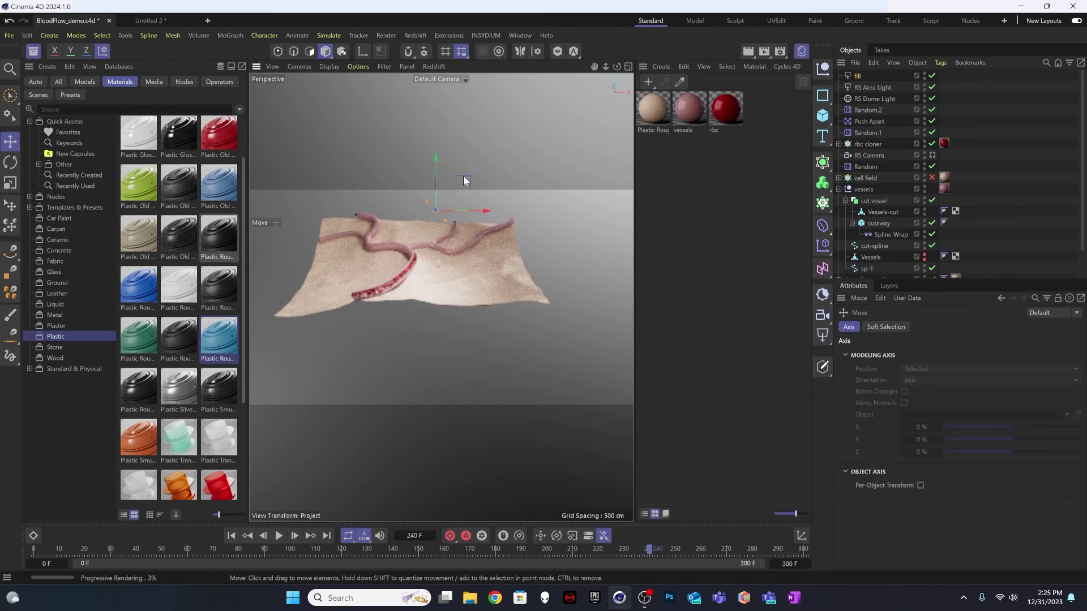
{"action": "key", "text": "r"}
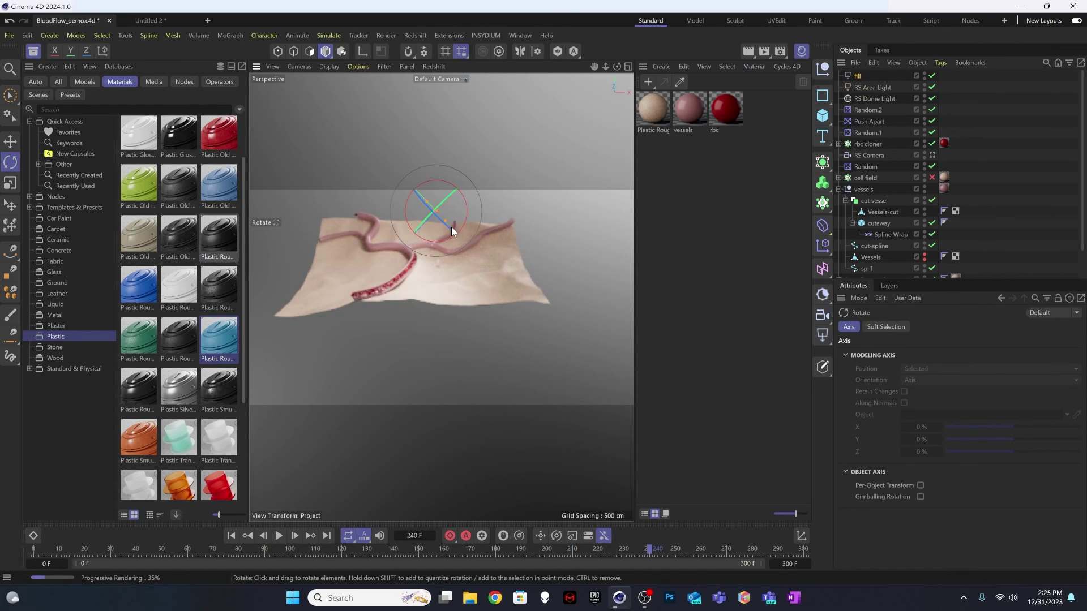
{"action": "left_click_drag", "start_coordinate": [451, 226], "coordinate": [385, 237]}
Move the fill light to the opposite side of the cell field and rotate it to face the vessels
{"action": "key", "text": "e"}
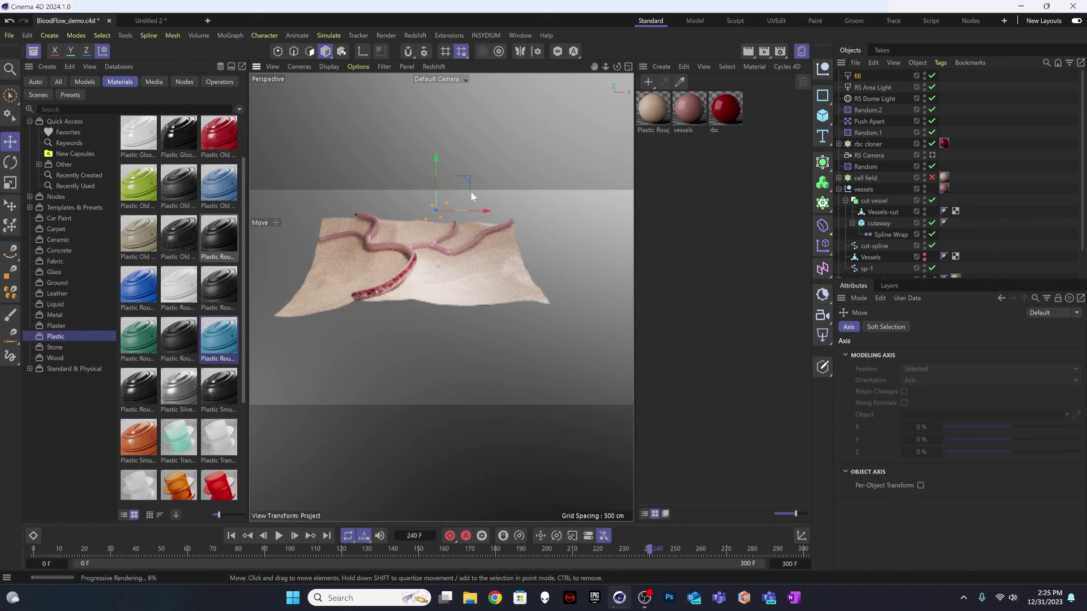
{"action": "key", "text": "w"}
{"action": "left_click_drag", "start_coordinate": [466, 180], "coordinate": [327, 180]}
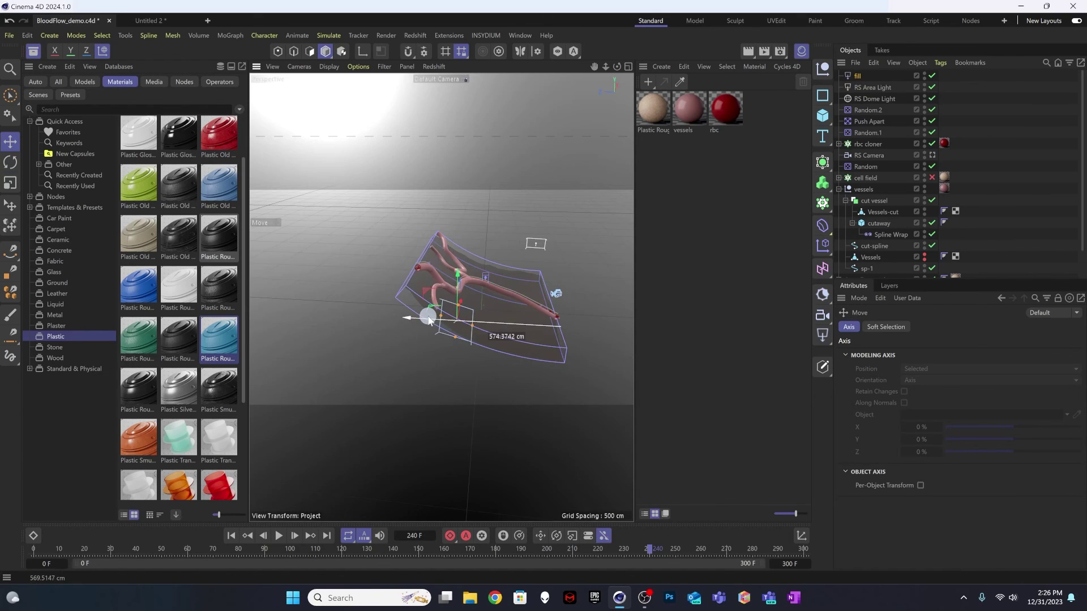
{"action": "left_click_drag", "start_coordinate": [469, 342], "coordinate": [402, 339], "text": "alt"}
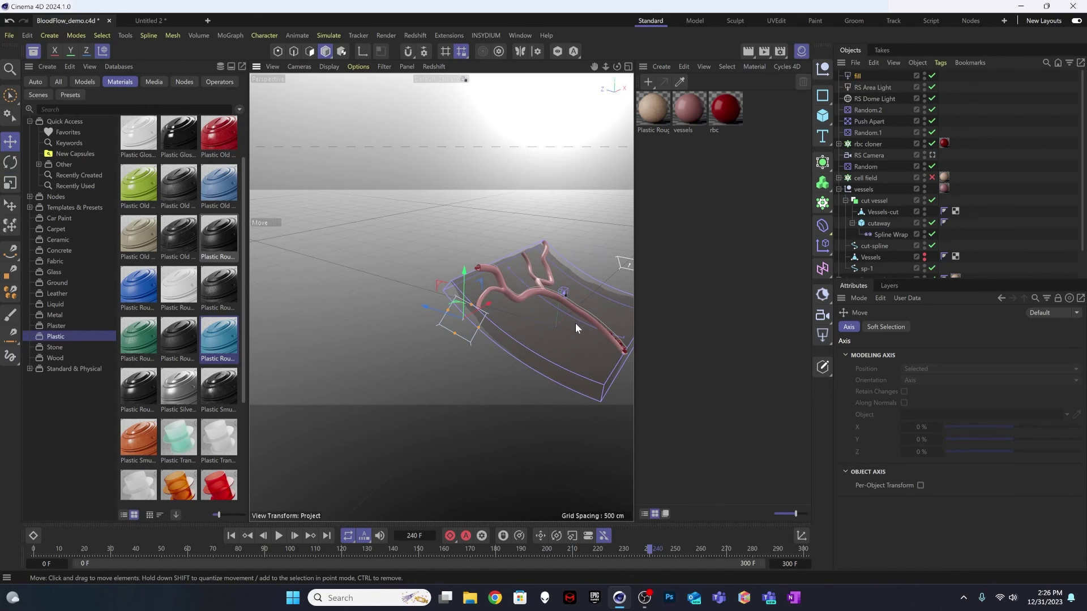
{"action": "key", "text": "r"}
{"action": "left_click_drag", "start_coordinate": [485, 318], "coordinate": [369, 310]}
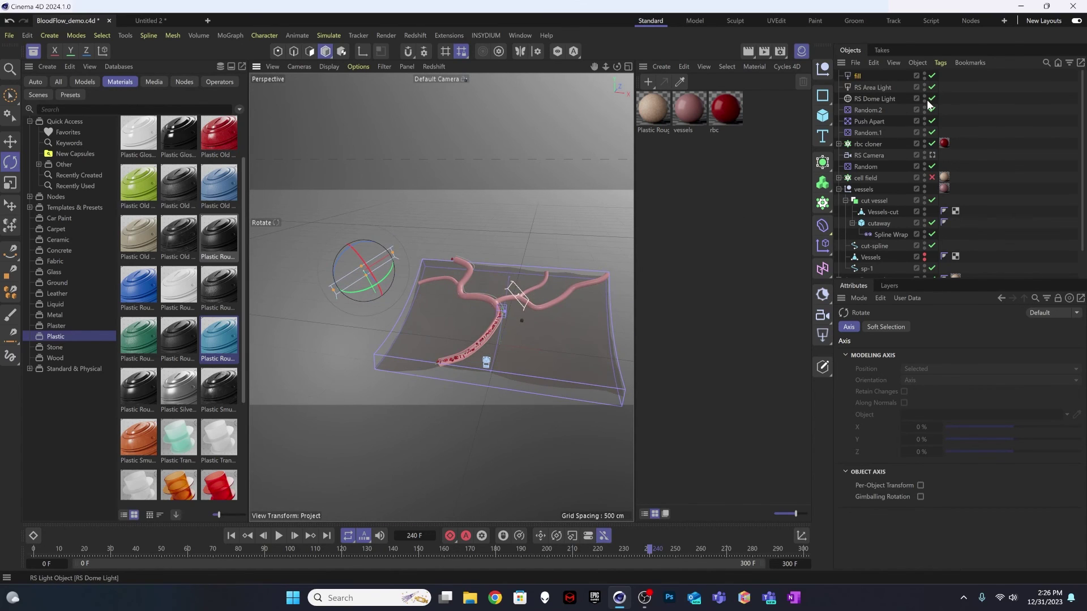
Turn the Redshift viewport rendering back on and view the scene through the RS Camera
{"action": "left_click", "coordinate": [434, 67]}
{"action": "left_click", "coordinate": [441, 85]}
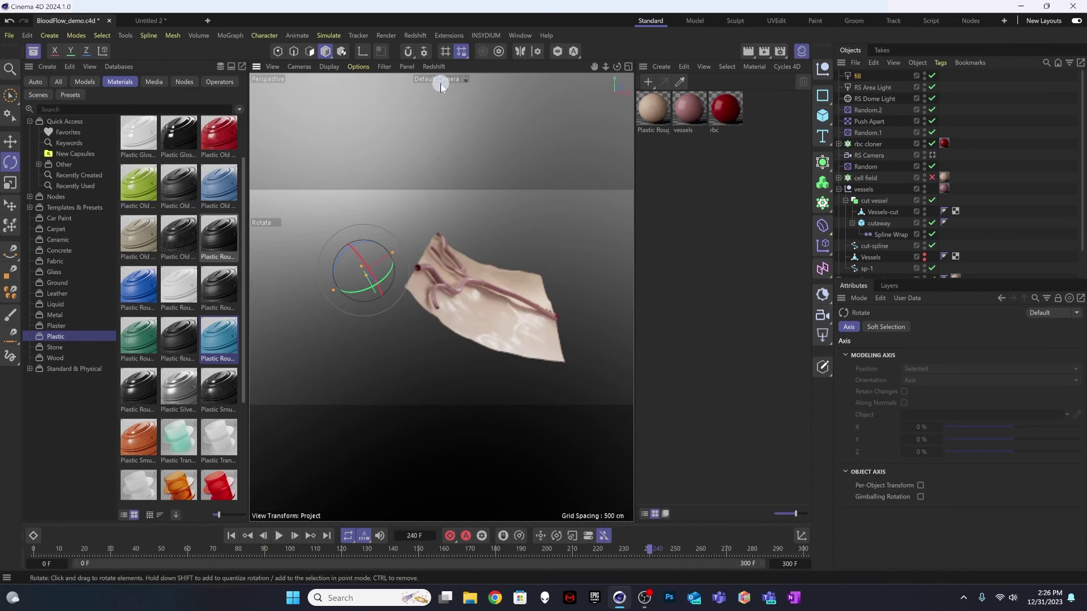
{"action": "left_click", "coordinate": [930, 155]}
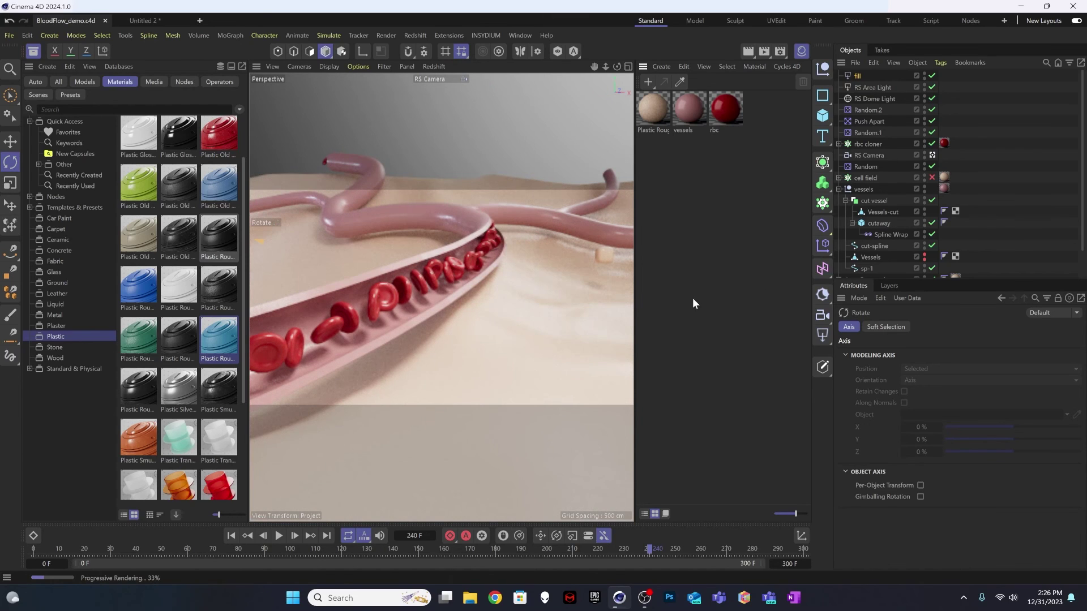
Set the fill light's intensity to 30
{"action": "left_click", "coordinate": [856, 76]}
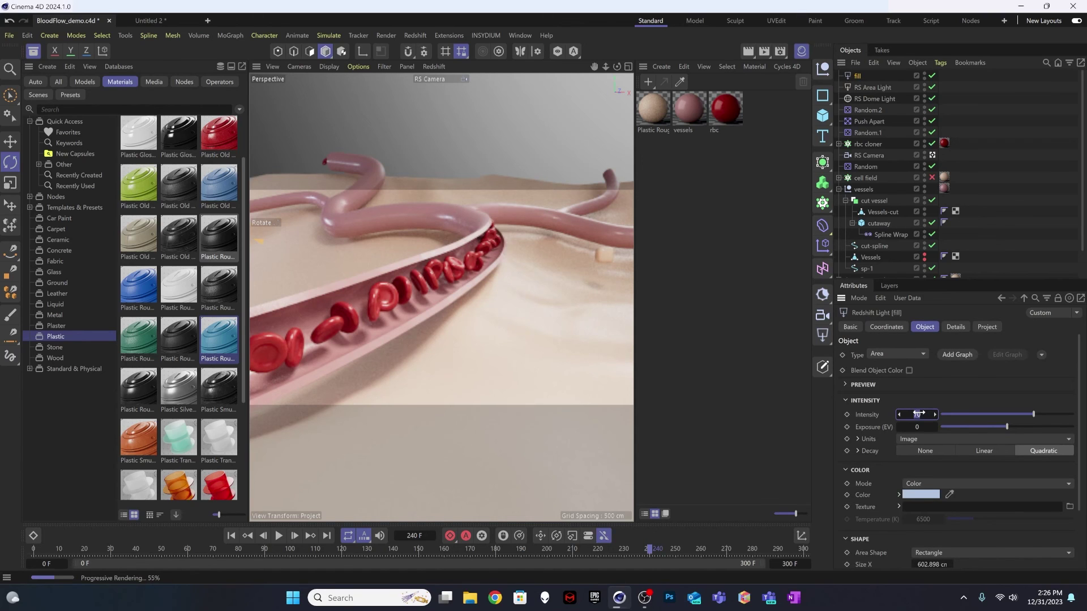
{"action": "type", "text": "30"}
{"action": "key", "text": "Return"}
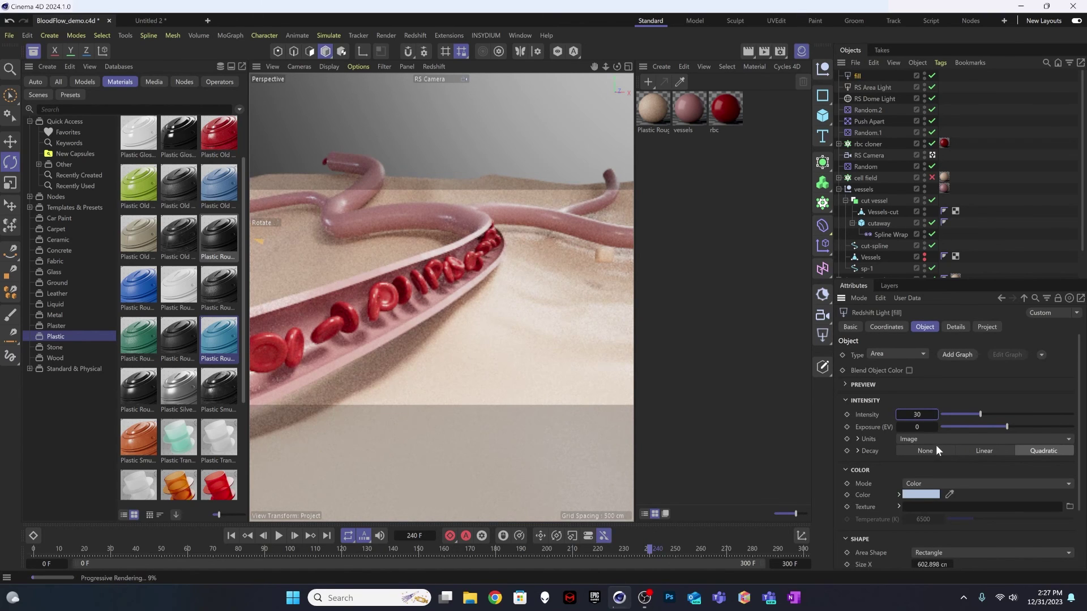
Open the vessels material in the Node Editor and set the Roughness texture's custom gamma to 0.5
{"action": "left_click", "coordinate": [689, 110]}
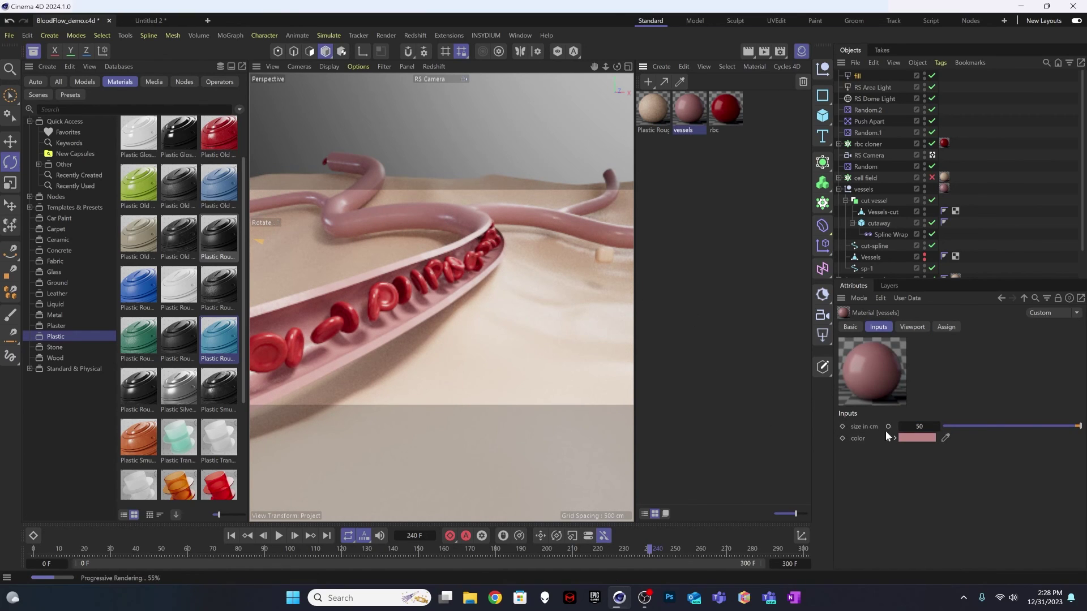
{"action": "double_click", "coordinate": [692, 109]}
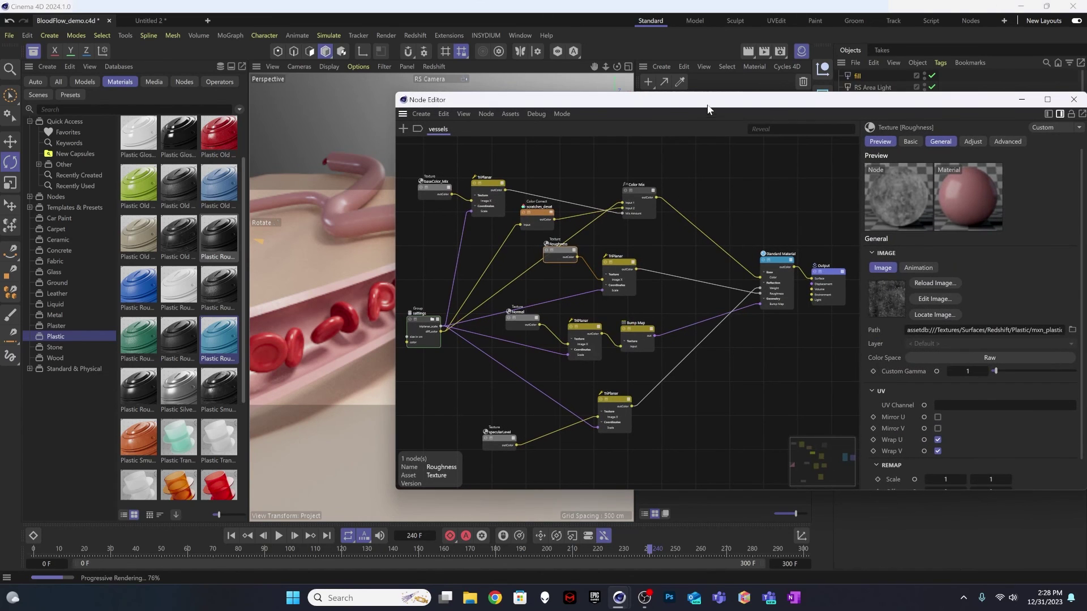
{"action": "left_click_drag", "start_coordinate": [725, 100], "coordinate": [644, 99]}
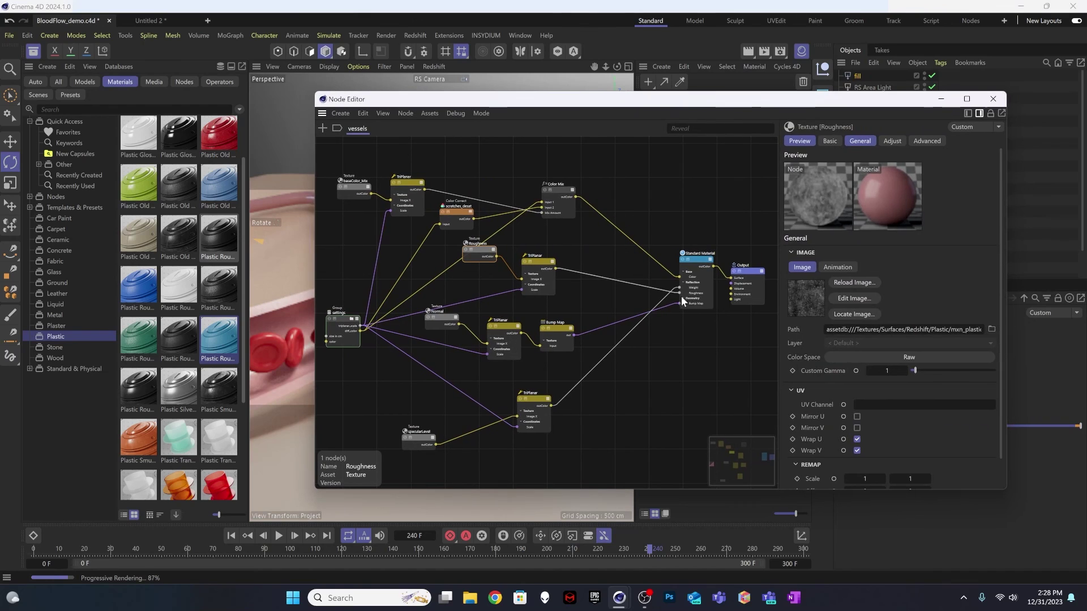
{"action": "left_click", "coordinate": [704, 205]}
{"action": "left_click", "coordinate": [479, 253]}
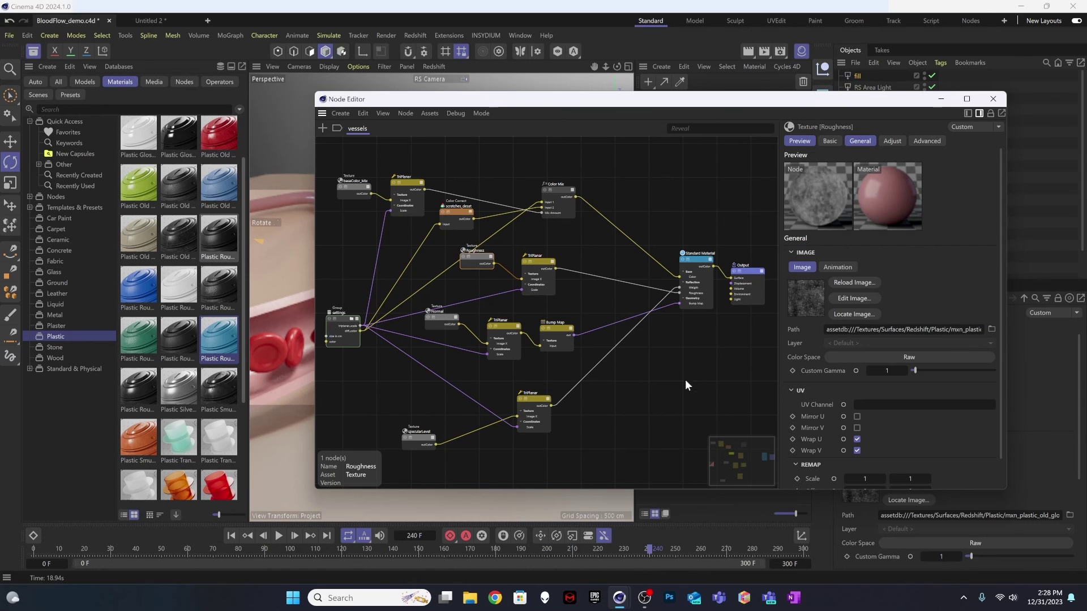
{"action": "double_click", "coordinate": [887, 371]}
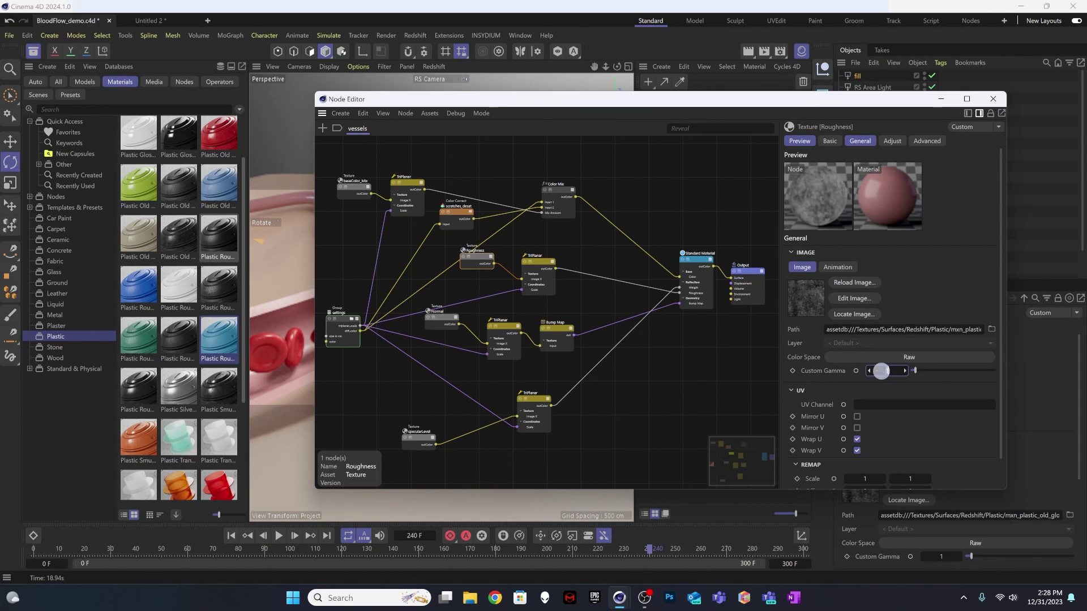
{"action": "key", "text": "BackSpace"}
{"action": "type", "text": ".5"}
{"action": "key", "text": "Return"}
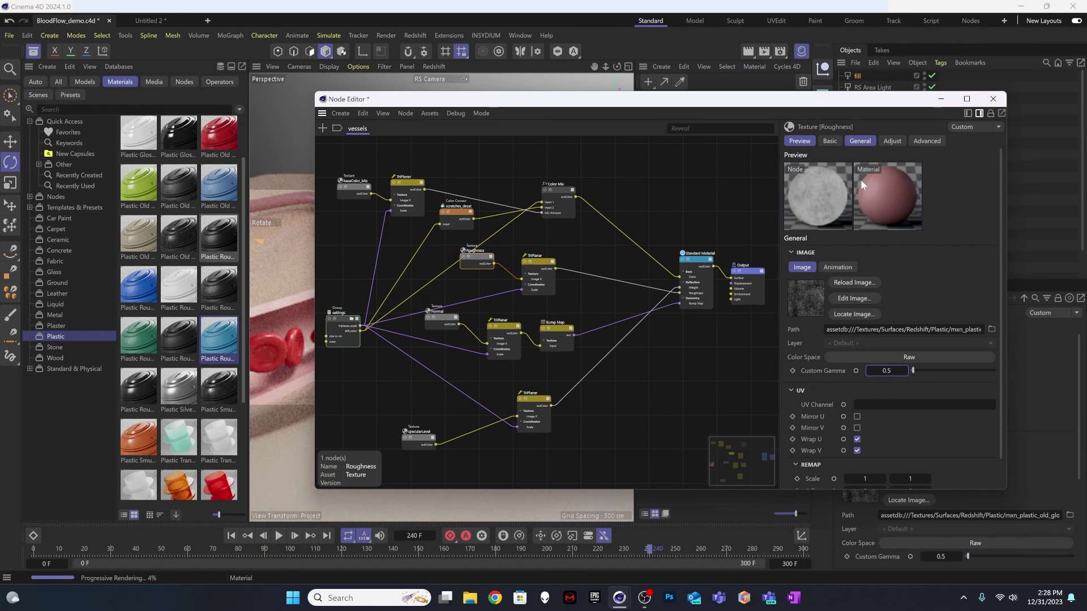
Close the Node Editor and save the BloodFlow_demo scene
{"action": "left_click_drag", "start_coordinate": [762, 103], "coordinate": [876, 276]}
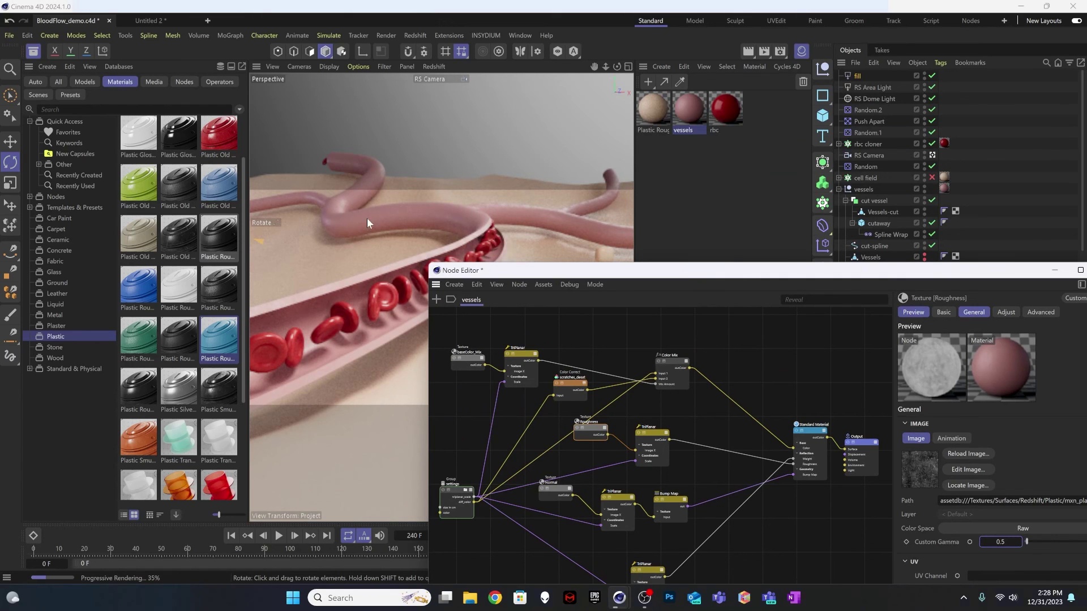
{"action": "left_click_drag", "start_coordinate": [1005, 272], "coordinate": [917, 262]}
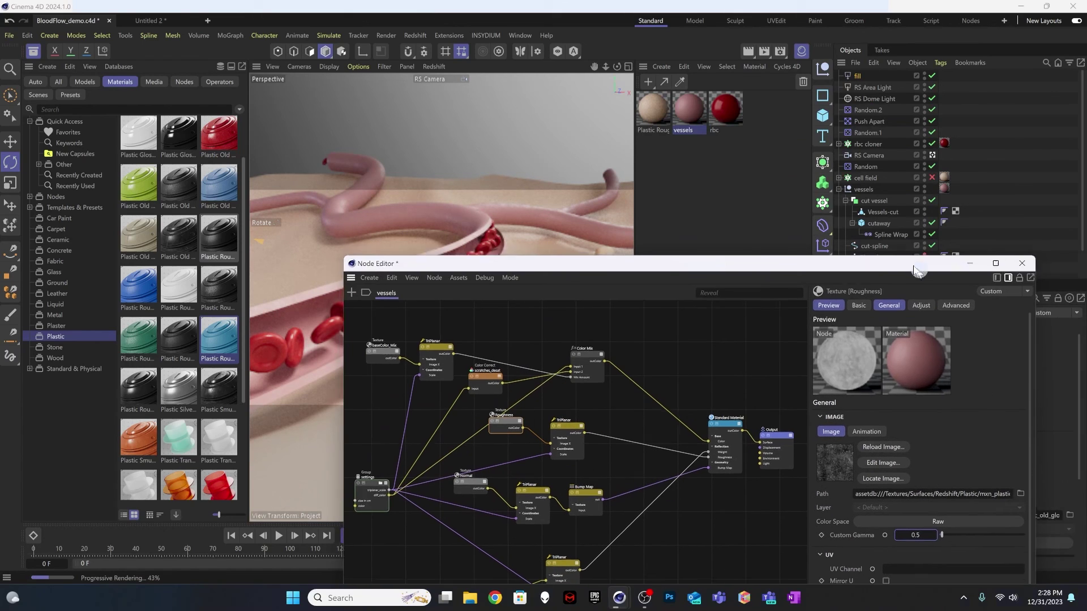
{"action": "left_click", "coordinate": [1021, 262]}
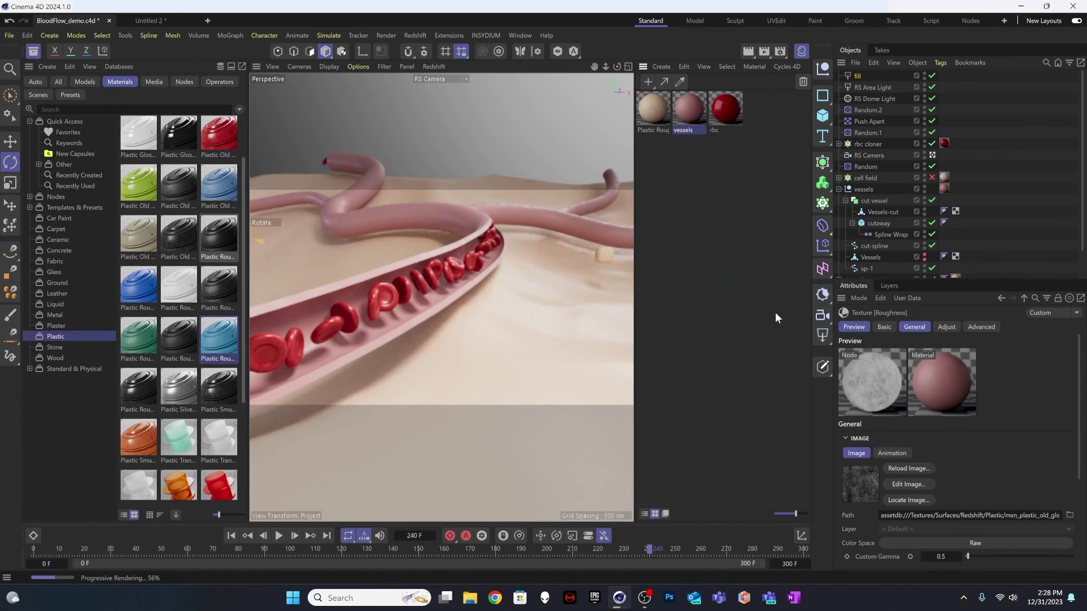
{"action": "key", "text": "ctrl+s"}
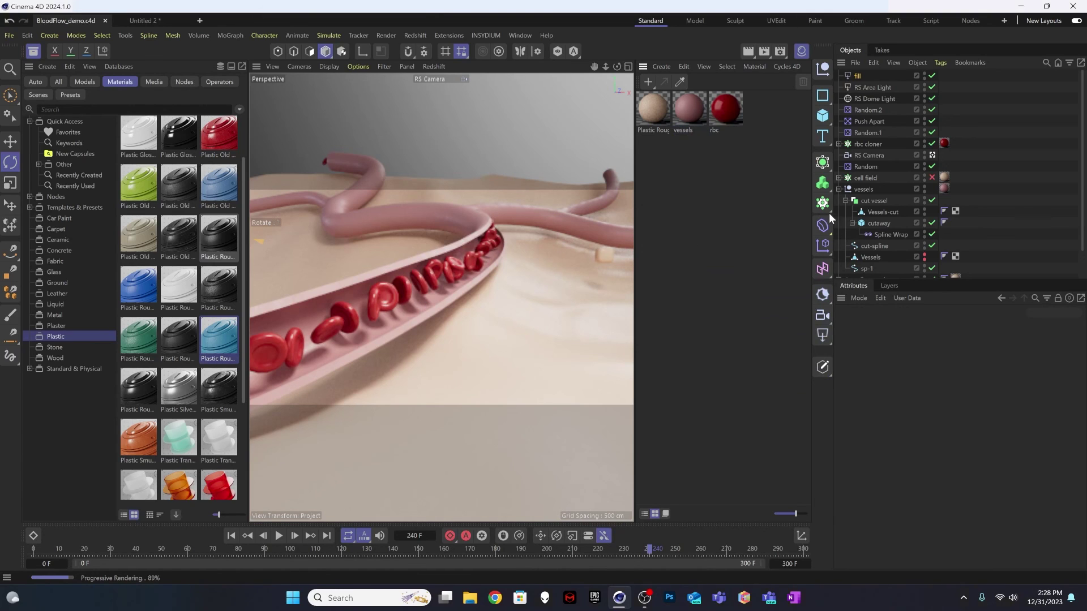
Enable the cell field again and set the RS Dome Light's intensity to 1
{"action": "left_click", "coordinate": [932, 177]}
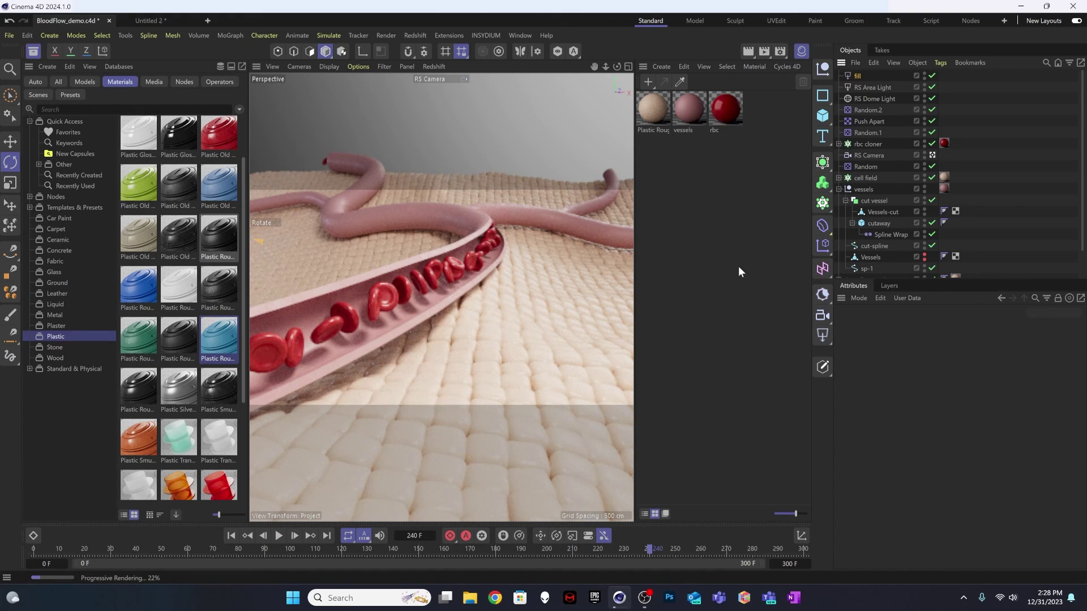
{"action": "left_click", "coordinate": [874, 100]}
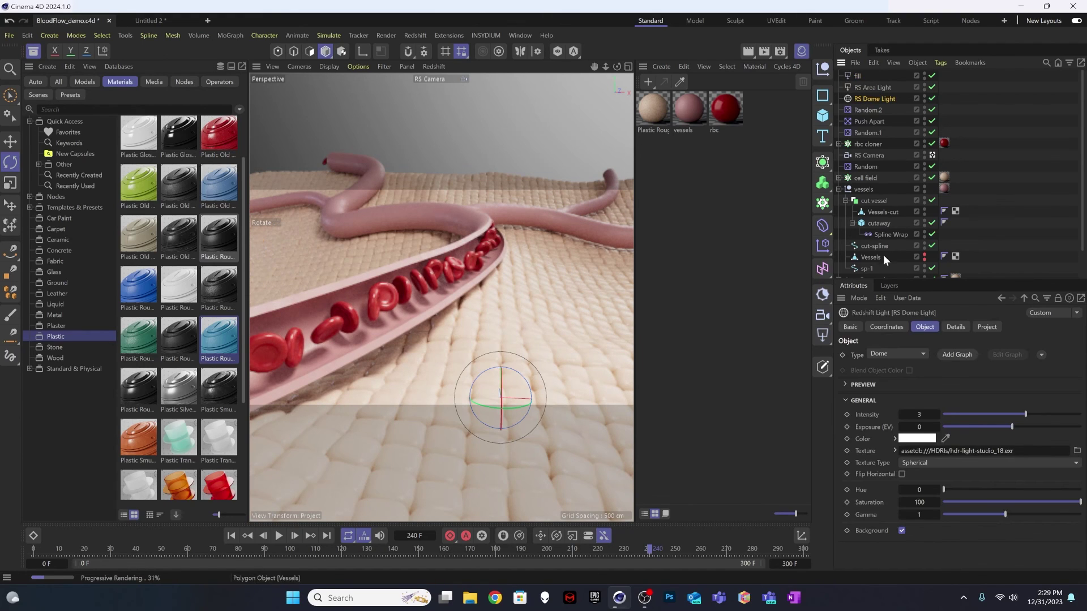
{"action": "left_click", "coordinate": [917, 415]}
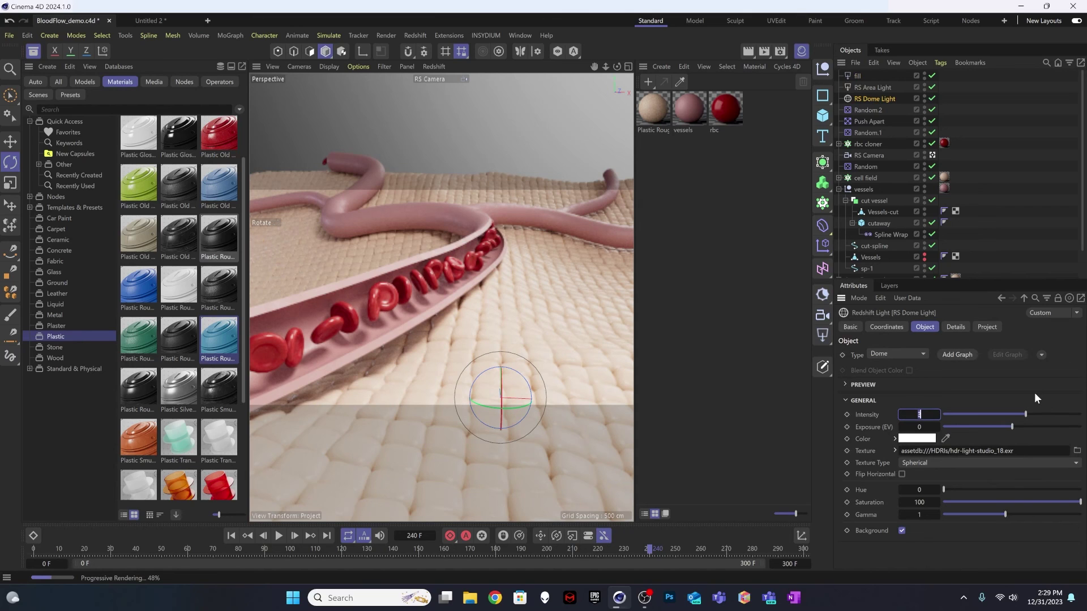
{"action": "type", "text": "1"}
{"action": "key", "text": "Return"}
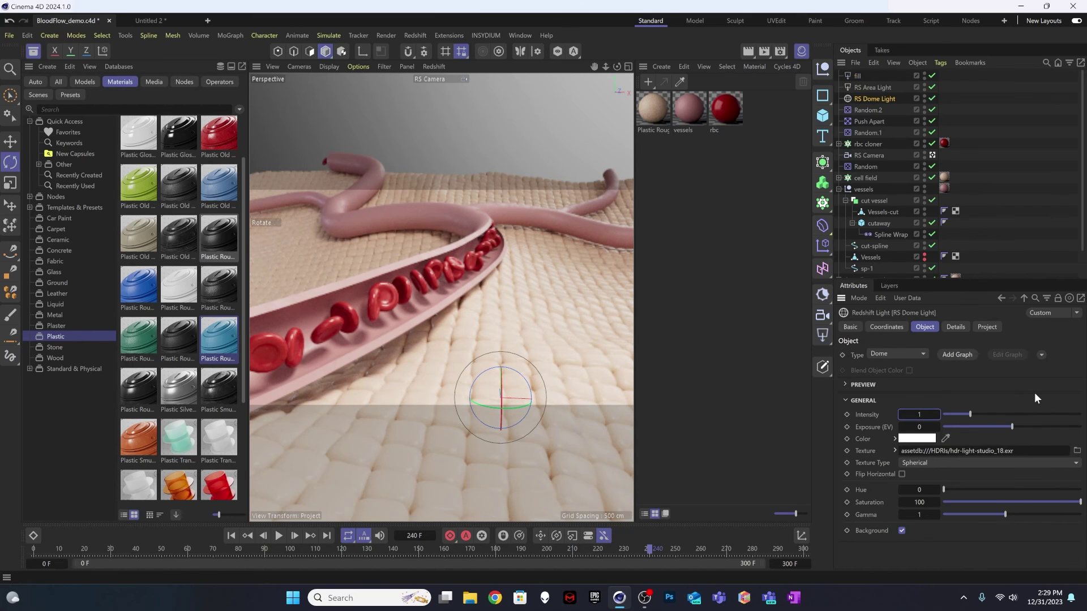
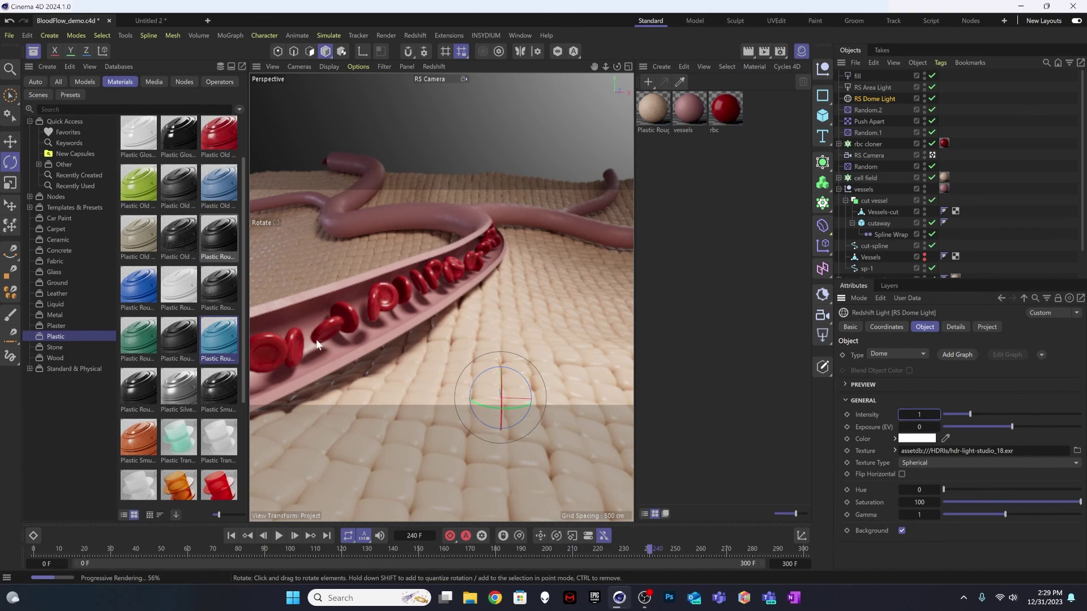
Add a null object and name it focus
{"action": "left_click", "coordinate": [720, 174]}
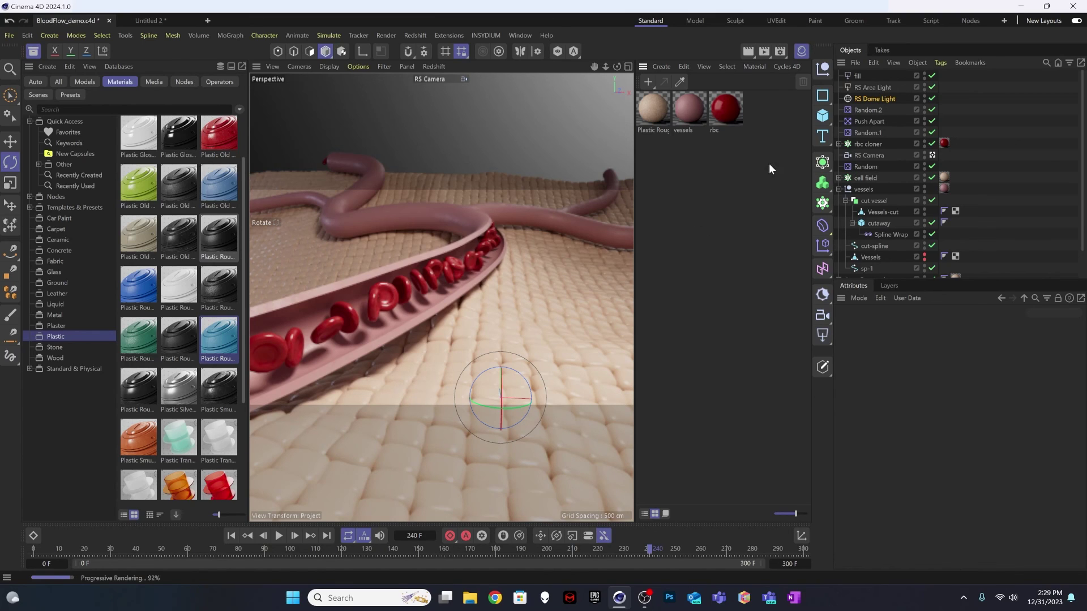
{"action": "left_click", "coordinate": [821, 69]}
{"action": "double_click", "coordinate": [861, 76]}
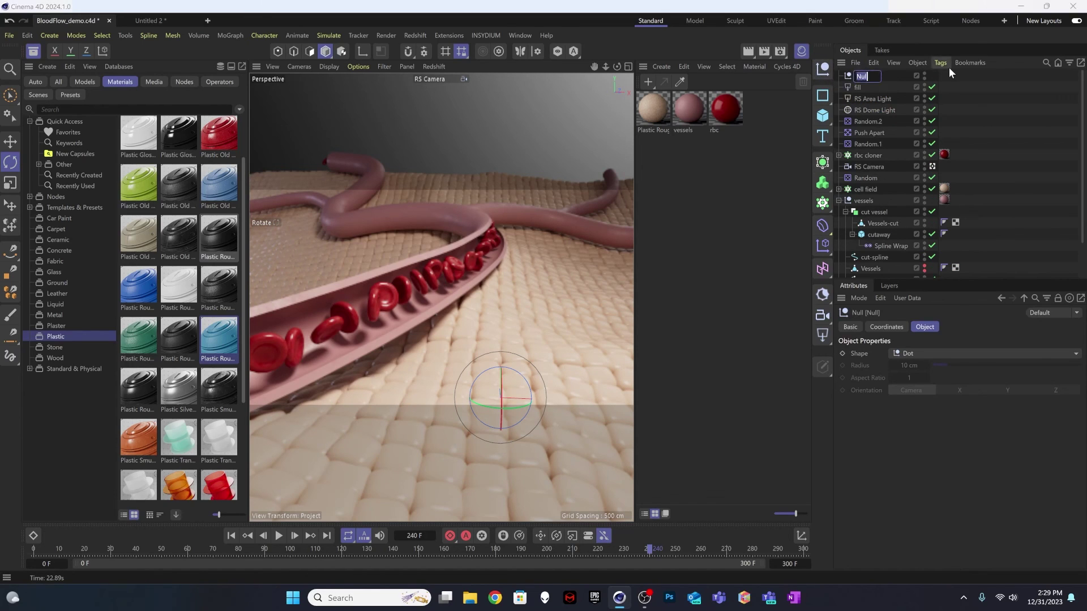
{"action": "type", "text": "focus"}
{"action": "key", "text": "Return"}
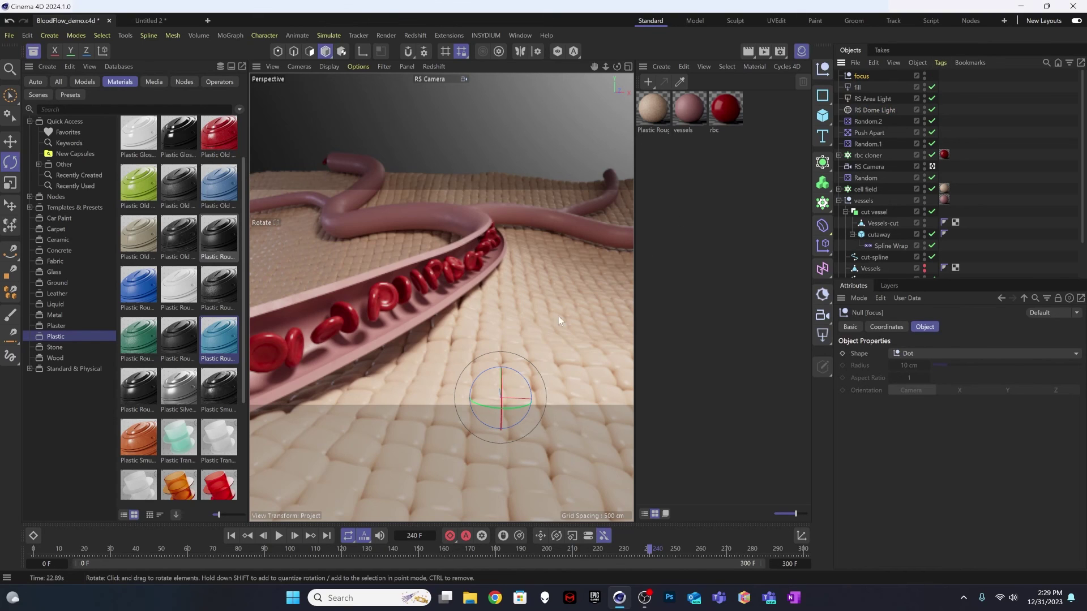
Raise the focus null about 187 cm and, with Redshift viewport rendering off, place it among the blood cells inside the cut vessel
{"action": "key", "text": "e"}
{"action": "left_click_drag", "start_coordinate": [501, 347], "coordinate": [502, 198]}
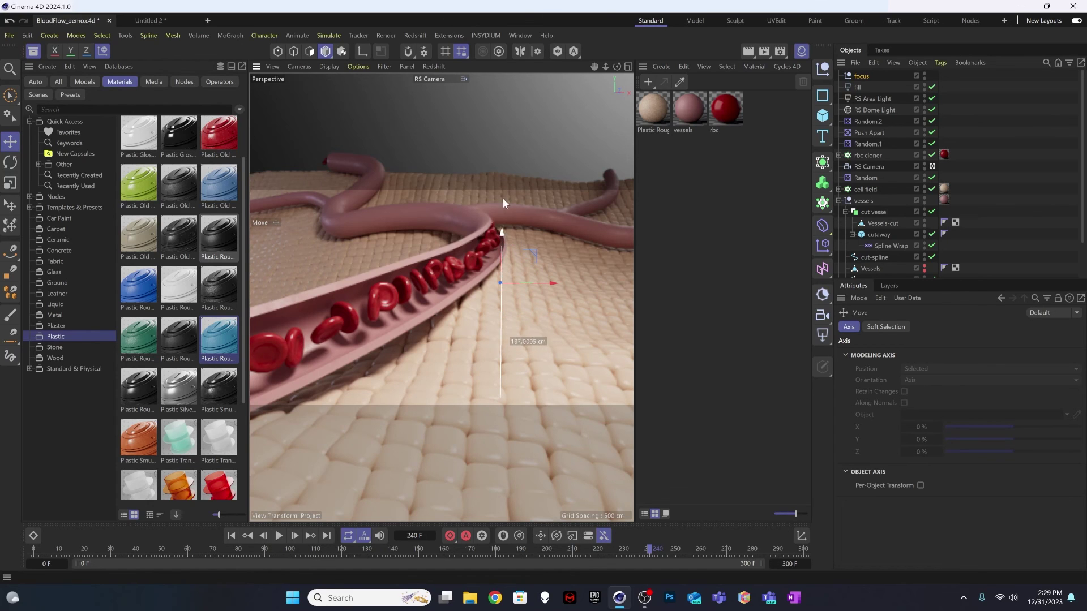
{"action": "left_click", "coordinate": [434, 67]}
{"action": "left_click", "coordinate": [441, 87]}
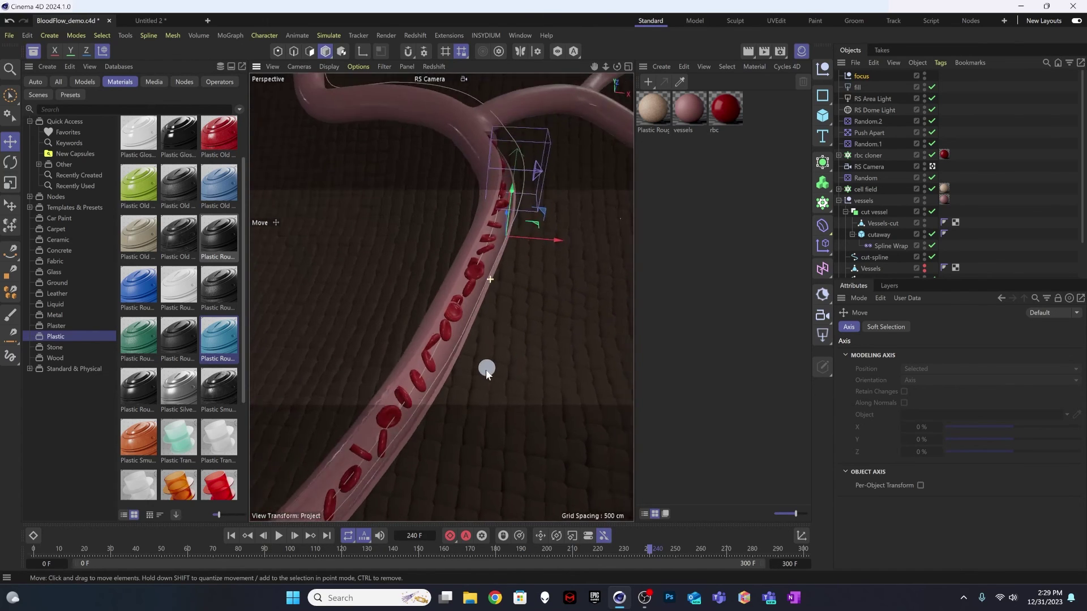
{"action": "left_click_drag", "start_coordinate": [479, 299], "coordinate": [363, 281], "text": "alt"}
{"action": "left_click_drag", "start_coordinate": [626, 262], "coordinate": [492, 292]}
{"action": "left_click_drag", "start_coordinate": [437, 372], "coordinate": [429, 285], "text": "alt"}
{"action": "left_click_drag", "start_coordinate": [395, 336], "coordinate": [437, 295], "text": "alt"}
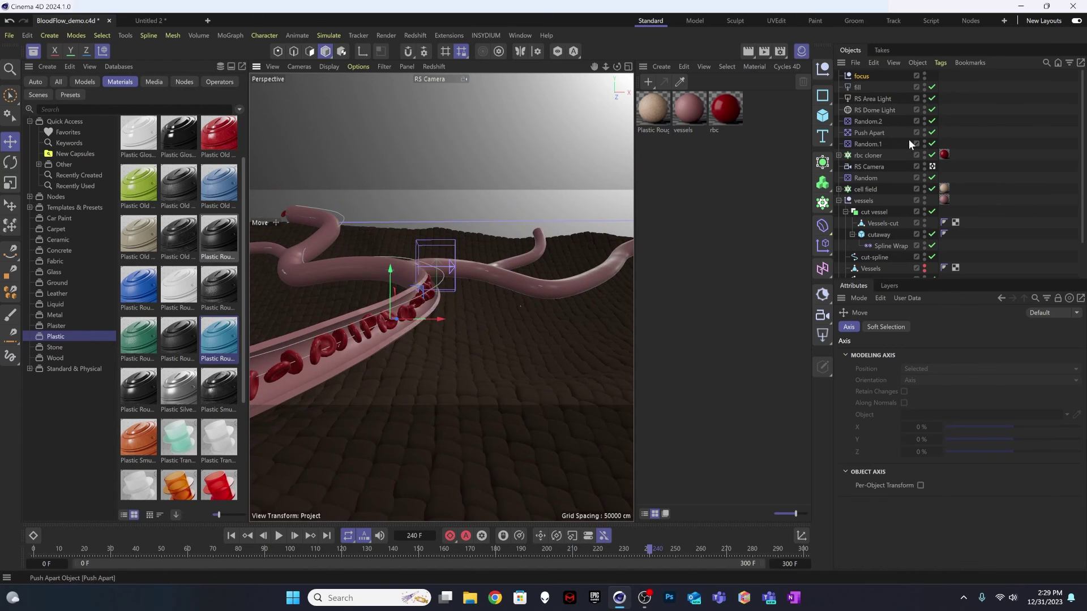
Scrub the animation to frame 166 through the RS Camera and shift the focus null along the row of blood cells
{"action": "left_click", "coordinate": [931, 167]}
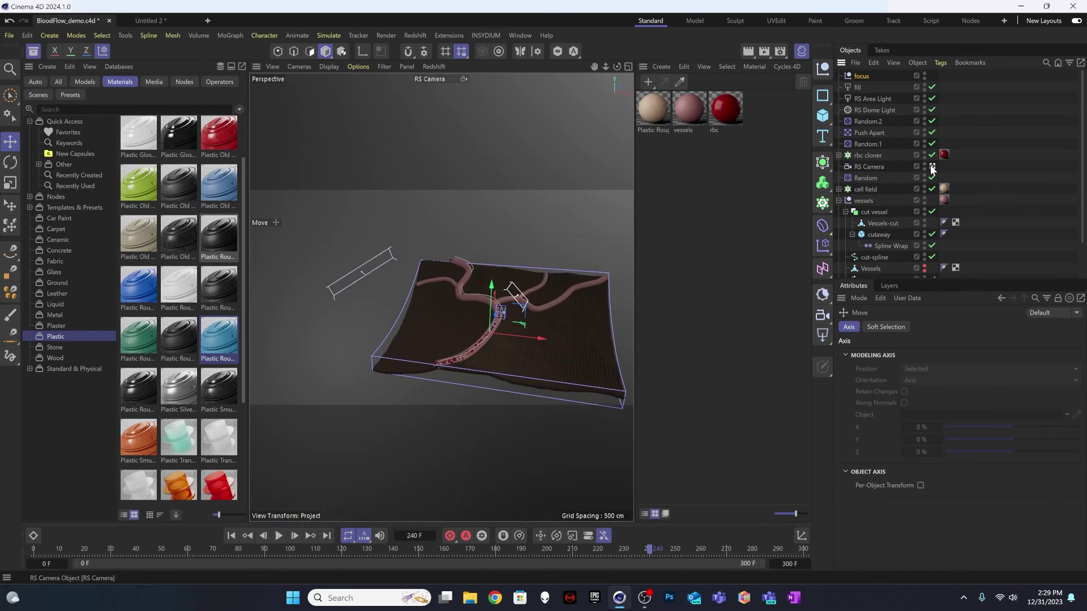
{"action": "left_click", "coordinate": [932, 167]}
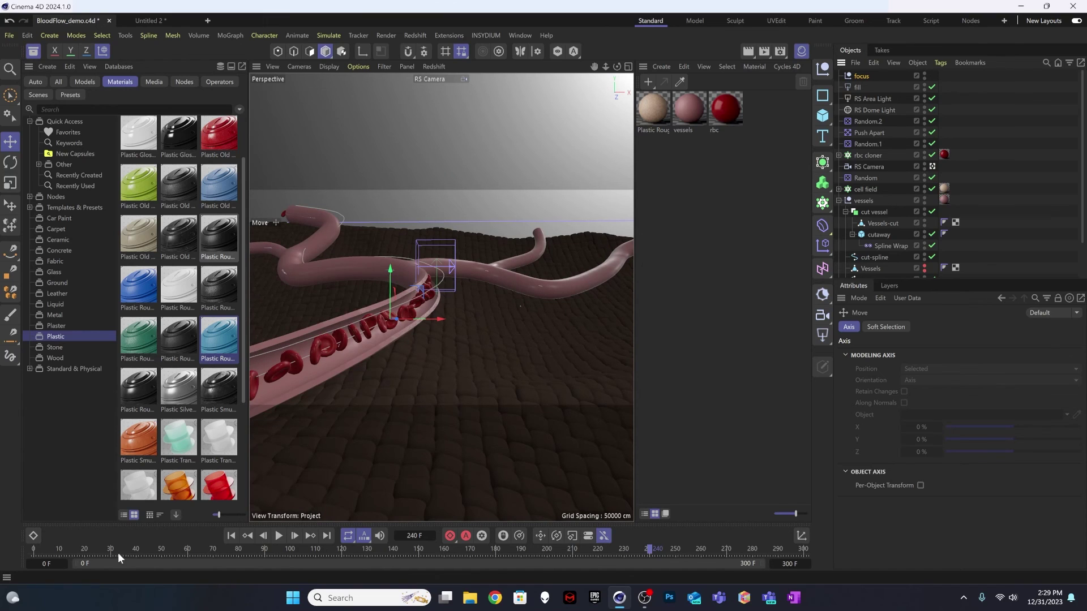
{"action": "left_click", "coordinate": [41, 549]}
{"action": "left_click_drag", "start_coordinate": [41, 549], "coordinate": [459, 512]}
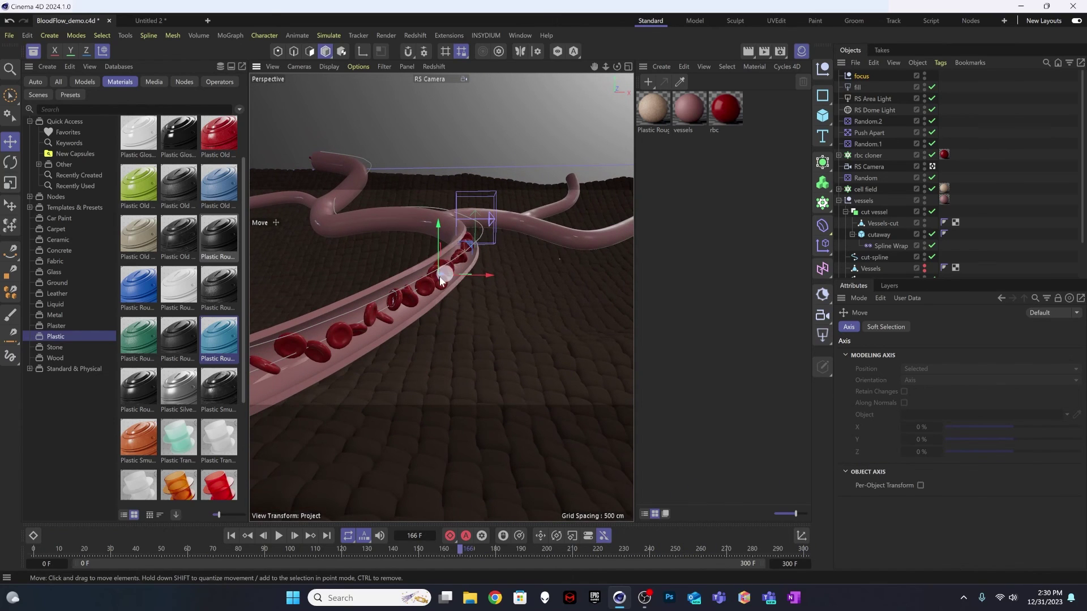
{"action": "left_click_drag", "start_coordinate": [443, 274], "coordinate": [491, 272], "text": "alt"}
{"action": "left_click_drag", "start_coordinate": [406, 286], "coordinate": [400, 287]}
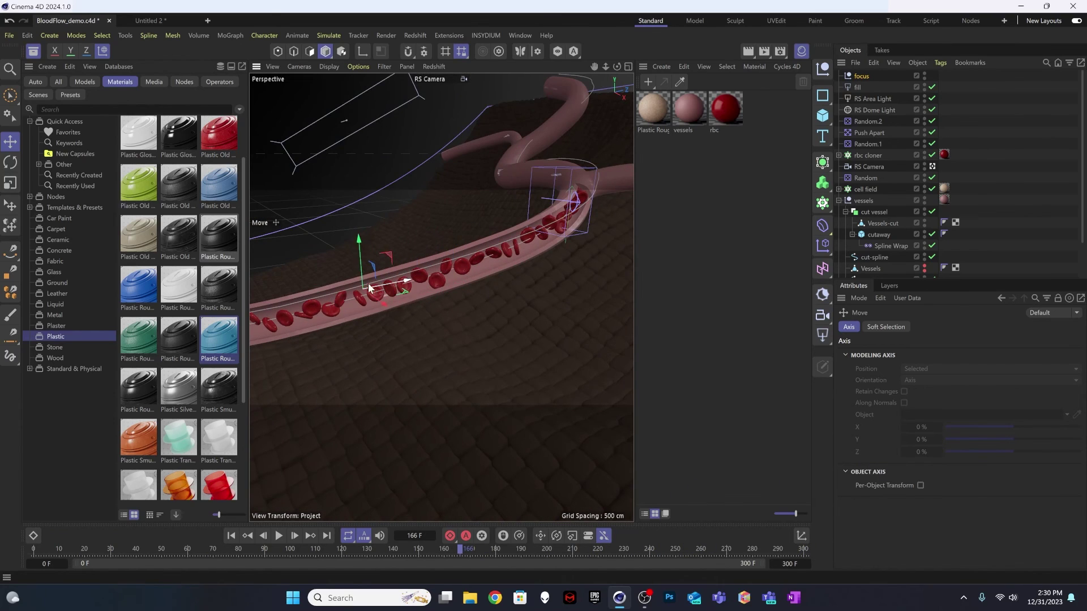
Play the animation from the first frame and stop it at frame 257 to check the focus null's position
{"action": "left_click", "coordinate": [232, 536]}
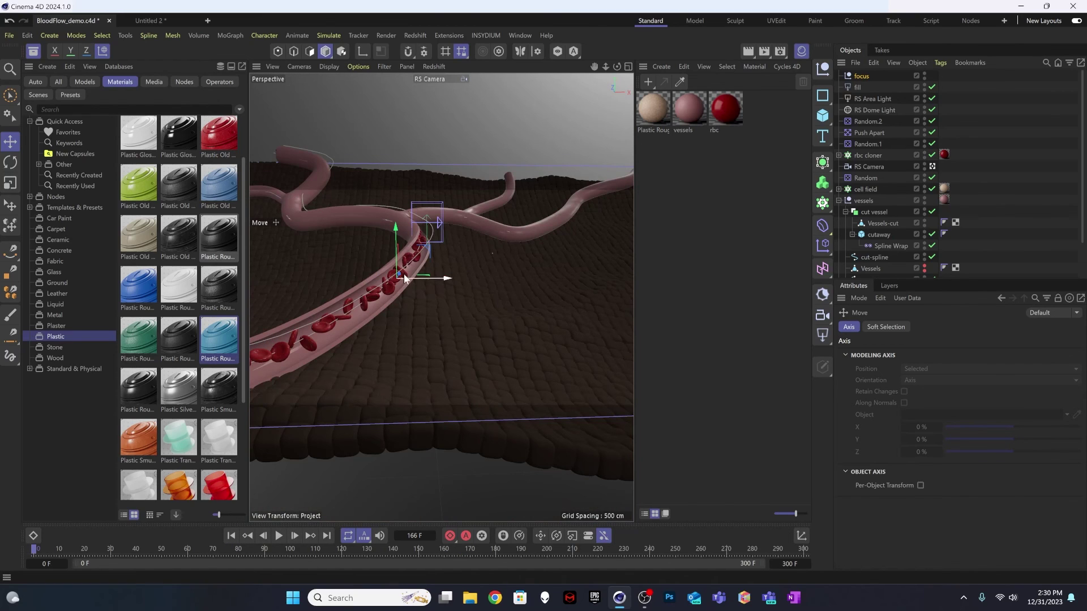
{"action": "left_click", "coordinate": [278, 536]}
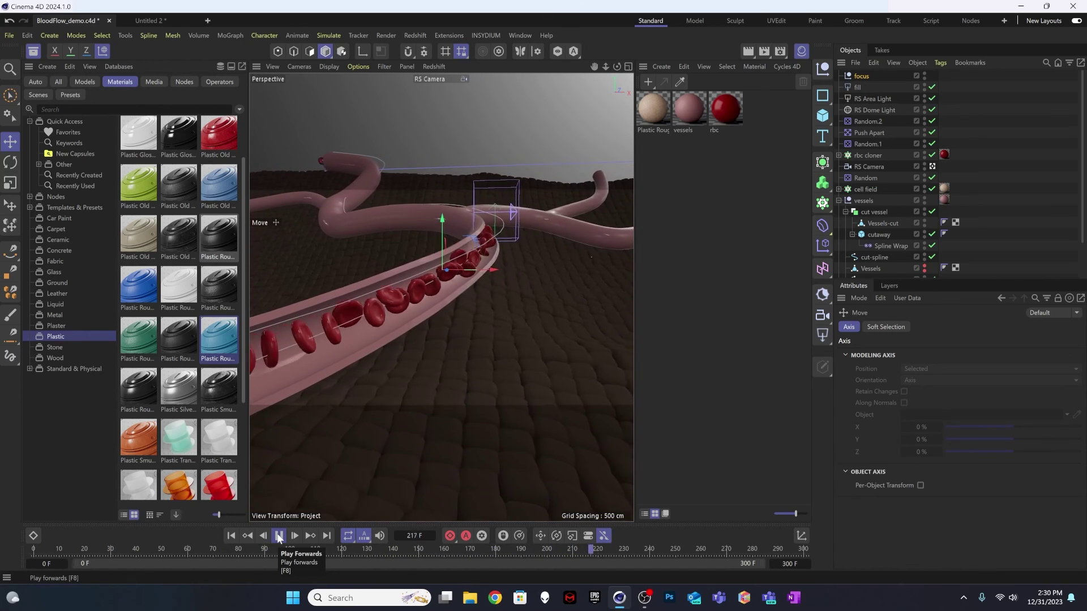
{"action": "left_click", "coordinate": [278, 536]}
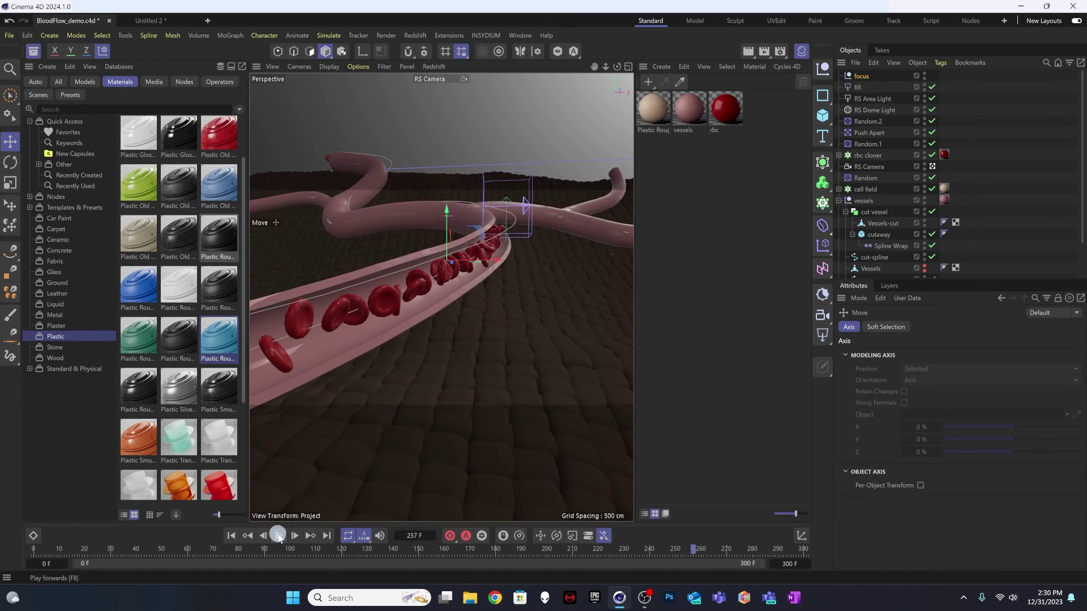
Restart Redshift viewport rendering and assign the focus null as the RS Camera's depth of field focus object
{"action": "left_click", "coordinate": [715, 164]}
{"action": "left_click", "coordinate": [434, 66]}
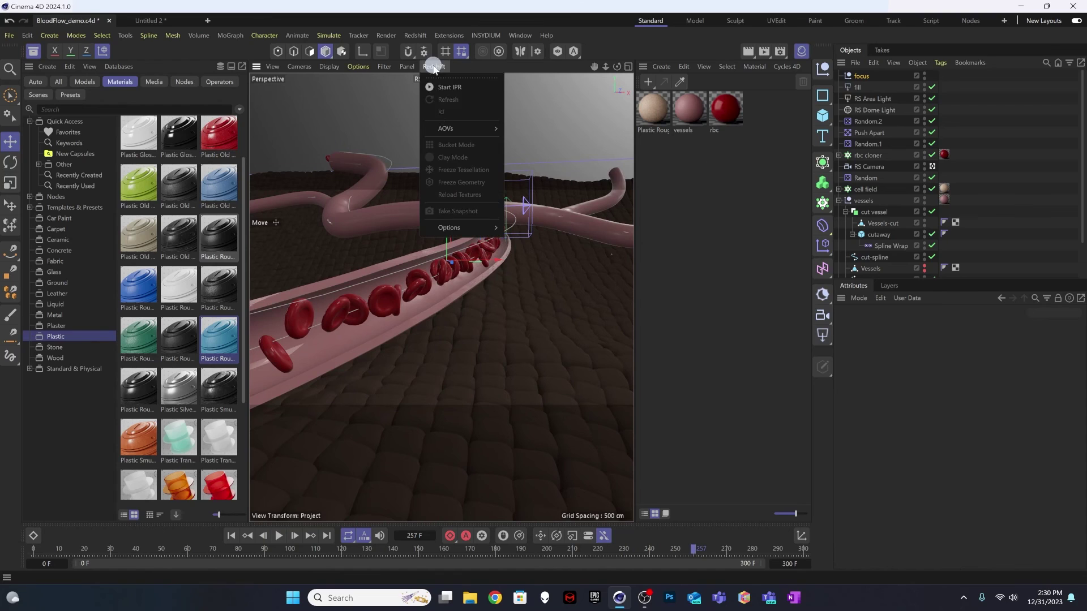
{"action": "left_click", "coordinate": [454, 87]}
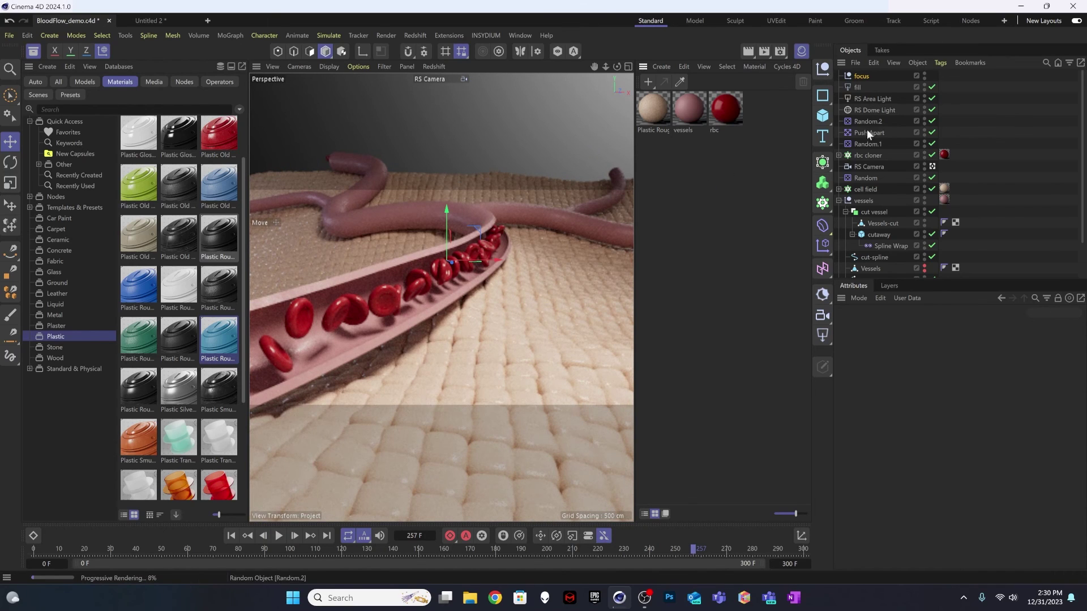
{"action": "left_click", "coordinate": [866, 166]}
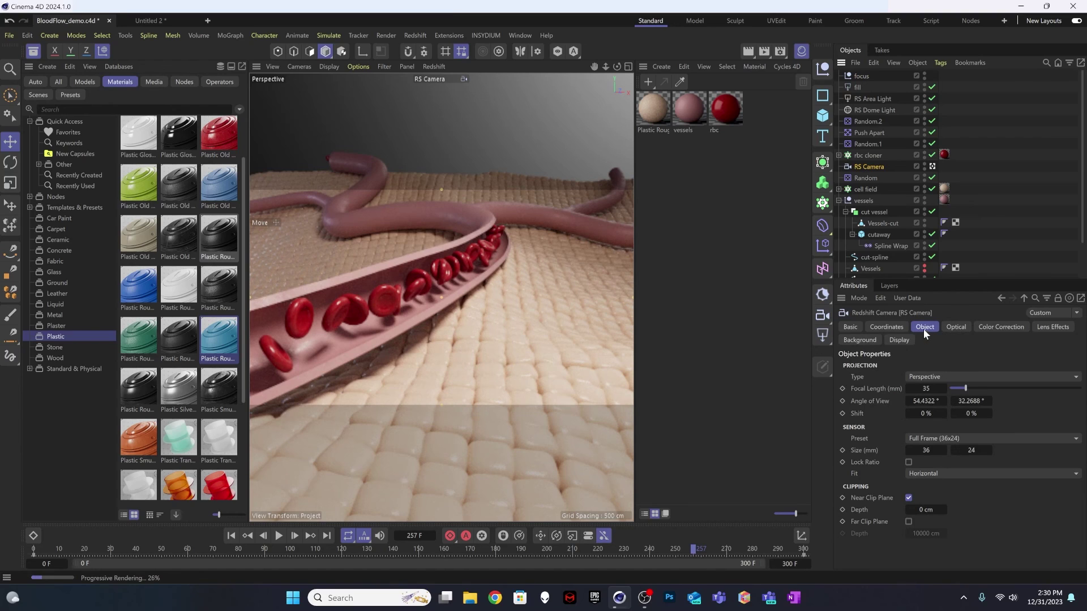
{"action": "left_click", "coordinate": [955, 328]}
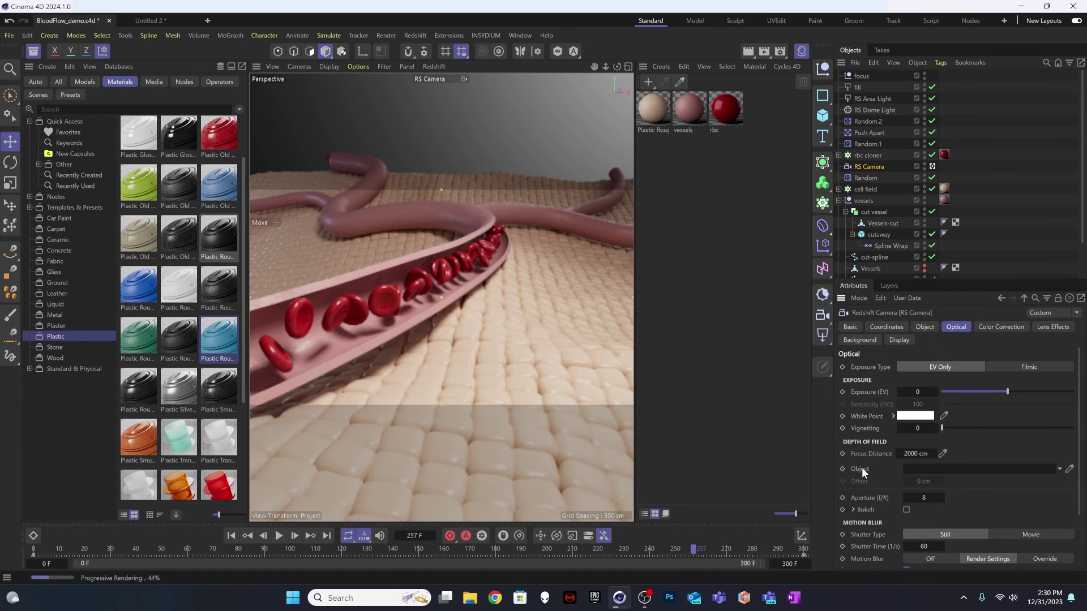
{"action": "left_click_drag", "start_coordinate": [861, 77], "coordinate": [947, 471]}
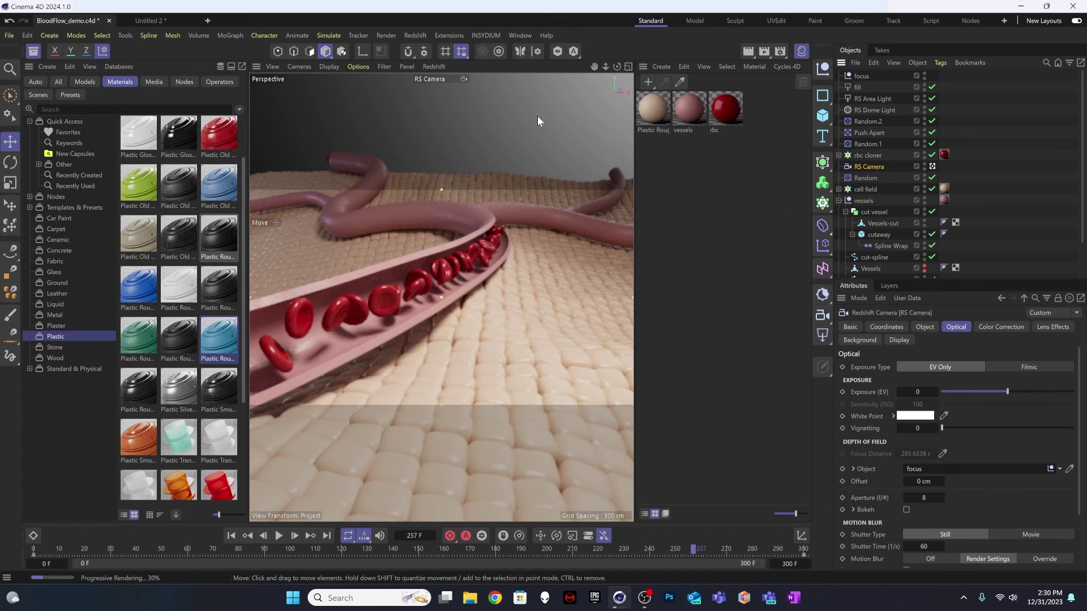
Stop viewport rendering, check the RS Camera's focus from the default camera by scrubbing to frame 33, and return to the RS Camera view
{"action": "left_click", "coordinate": [442, 68]}
{"action": "left_click", "coordinate": [446, 83]}
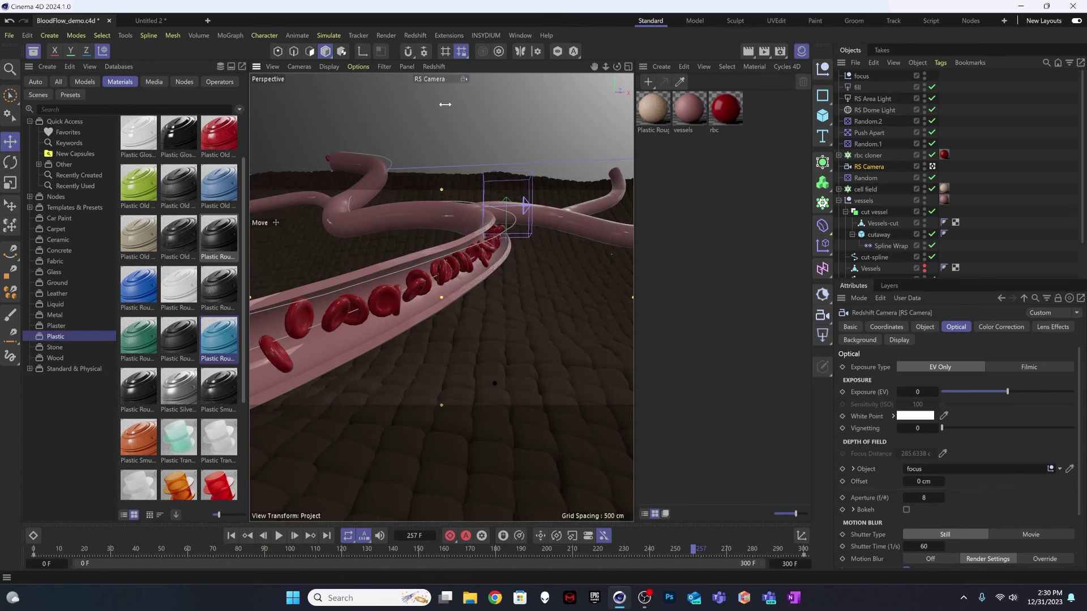
{"action": "scroll", "coordinate": [439, 291], "scroll_direction": "down", "scroll_amount": 5}
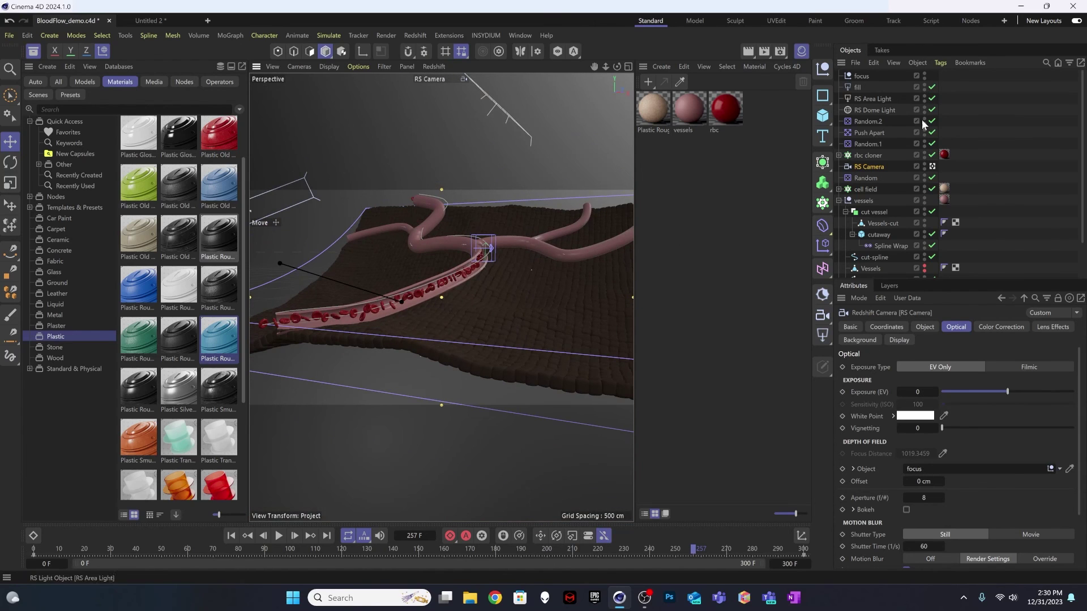
{"action": "left_click", "coordinate": [932, 166]}
{"action": "left_click_drag", "start_coordinate": [461, 330], "coordinate": [375, 363], "text": "alt"}
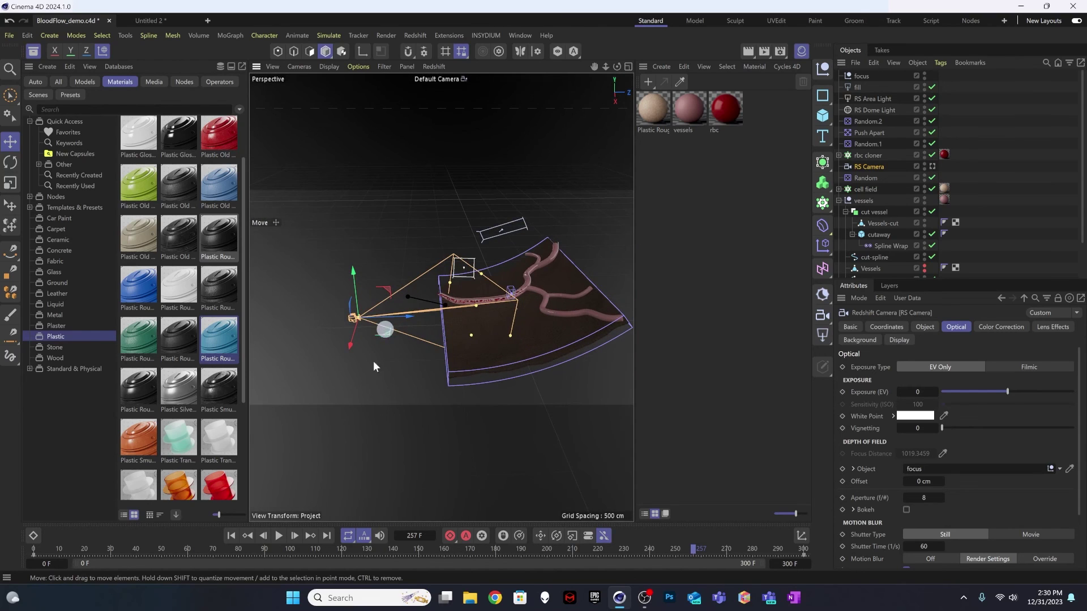
{"action": "left_click_drag", "start_coordinate": [39, 549], "coordinate": [118, 498]}
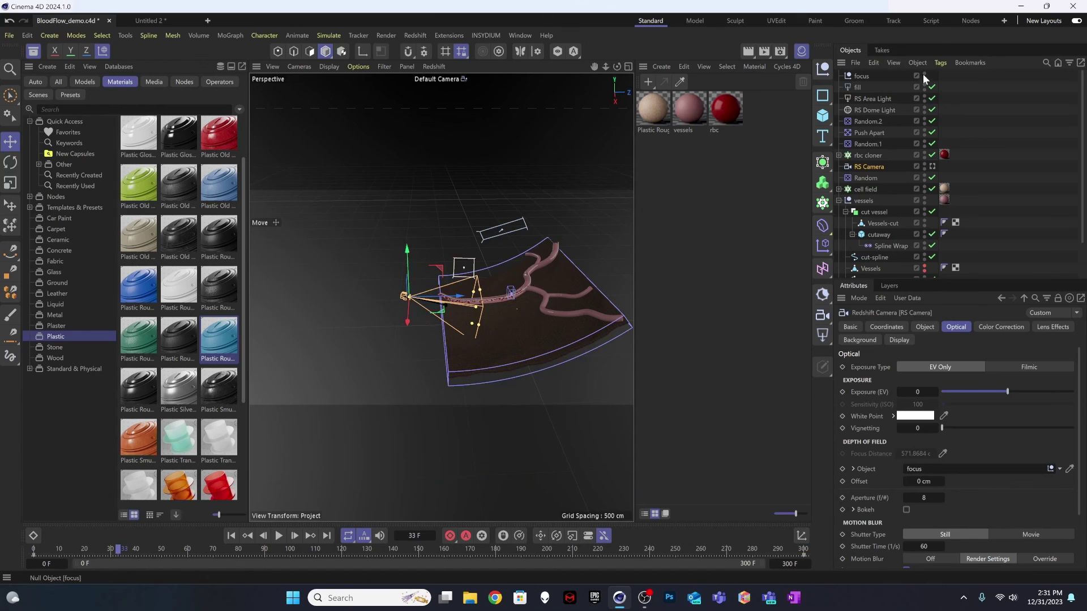
{"action": "left_click", "coordinate": [932, 167]}
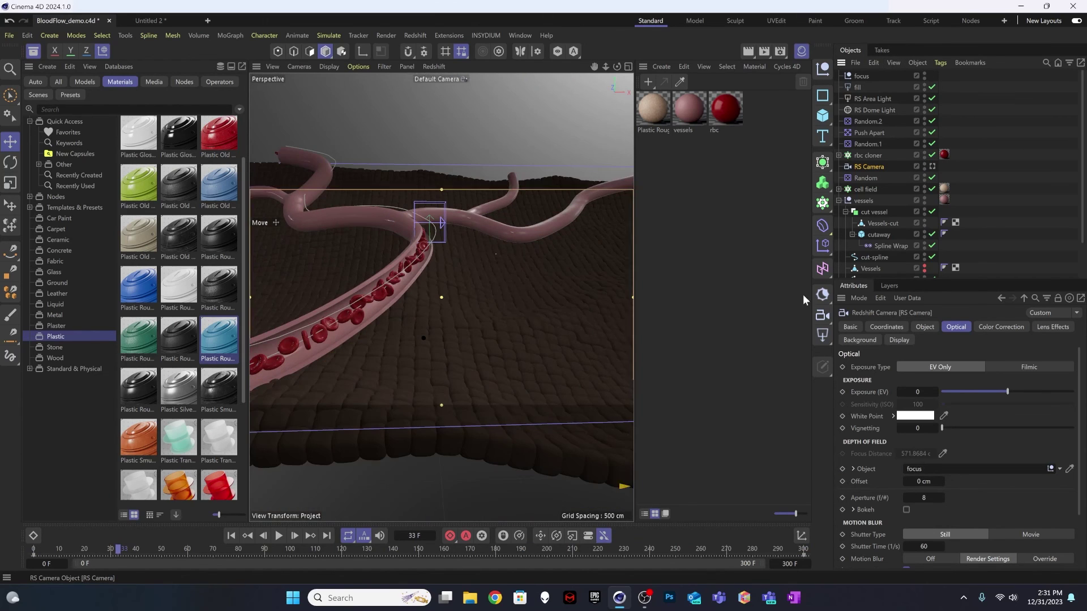
Restart Redshift viewport rendering and enable Bokeh on the RS Camera
{"action": "left_click", "coordinate": [448, 78]}
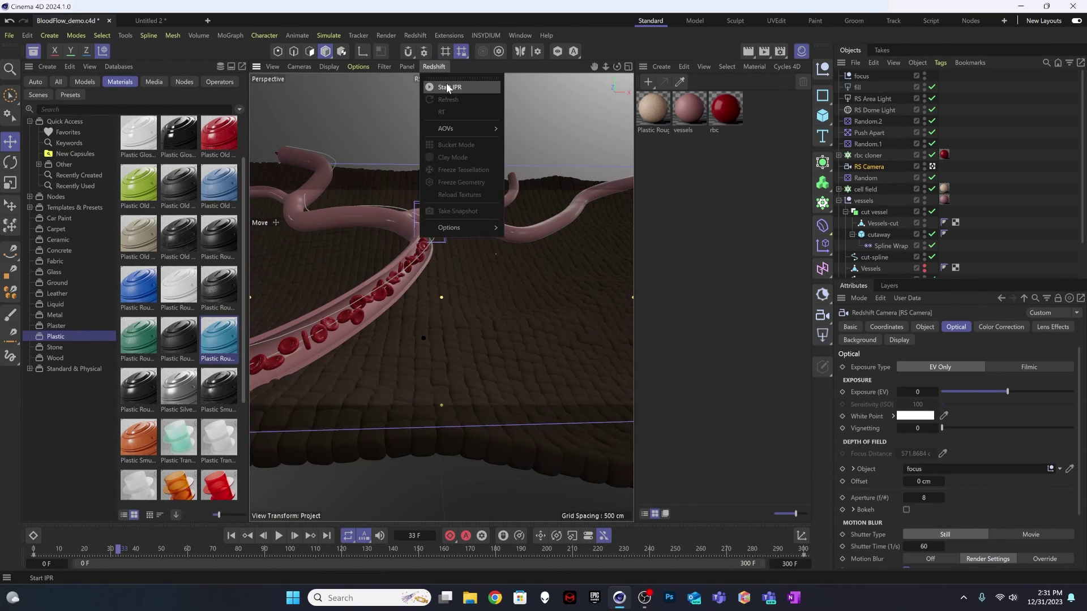
{"action": "left_click", "coordinate": [447, 83]}
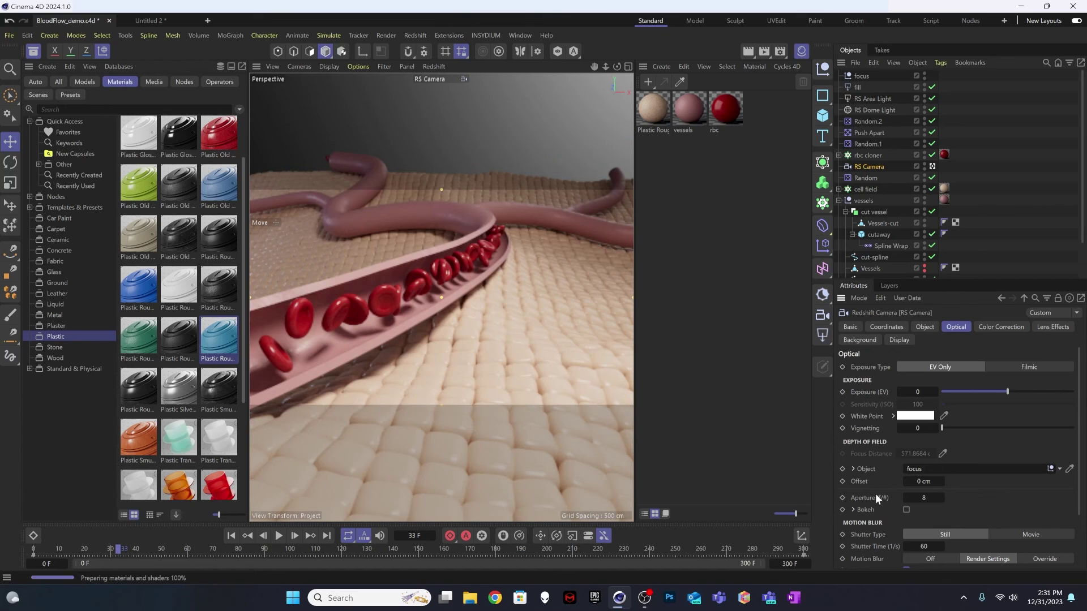
{"action": "left_click", "coordinate": [906, 511]}
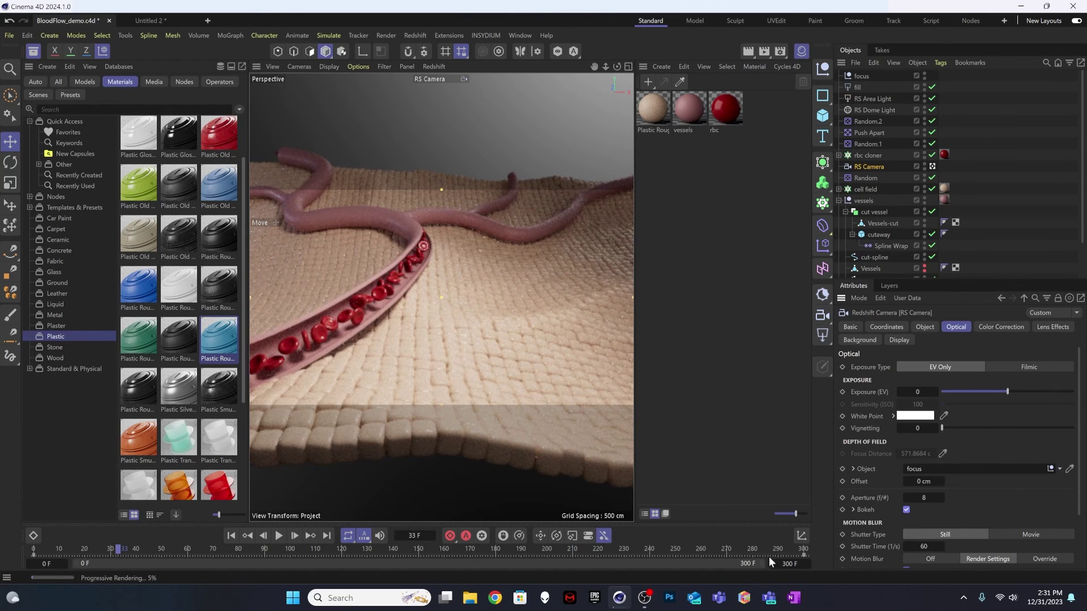
At frame 299, try an aperture of 1 on the RS Camera, set it to 0.5, and return to the first frame
{"action": "left_click", "coordinate": [804, 554]}
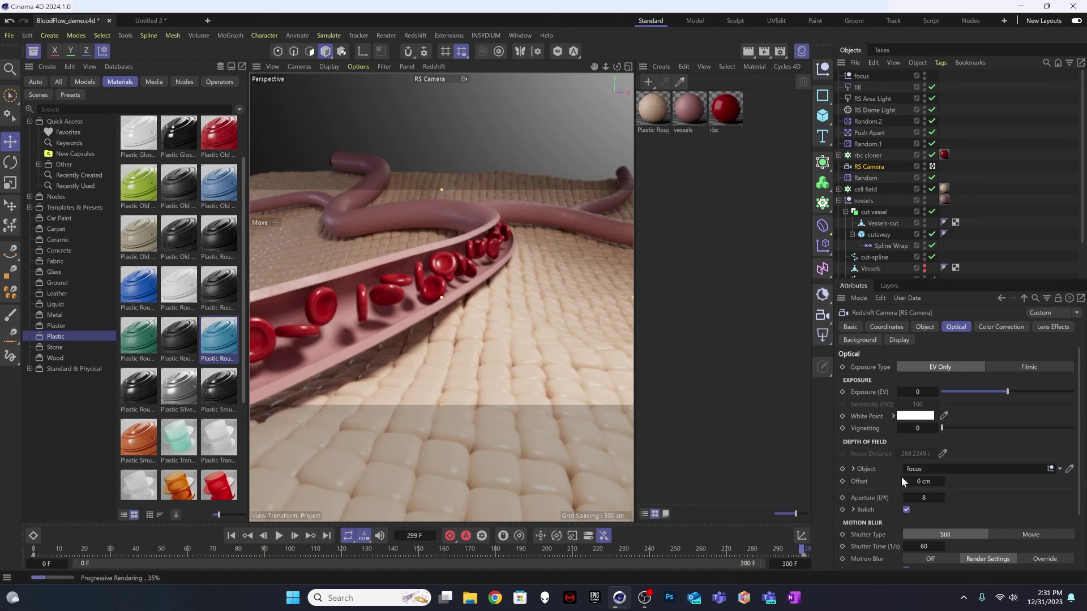
{"action": "left_click", "coordinate": [915, 498]}
{"action": "type", "text": "1"}
{"action": "key", "text": "Return"}
{"action": "left_click", "coordinate": [921, 497]}
{"action": "type", "text": "0.5"}
{"action": "key", "text": "Return"}
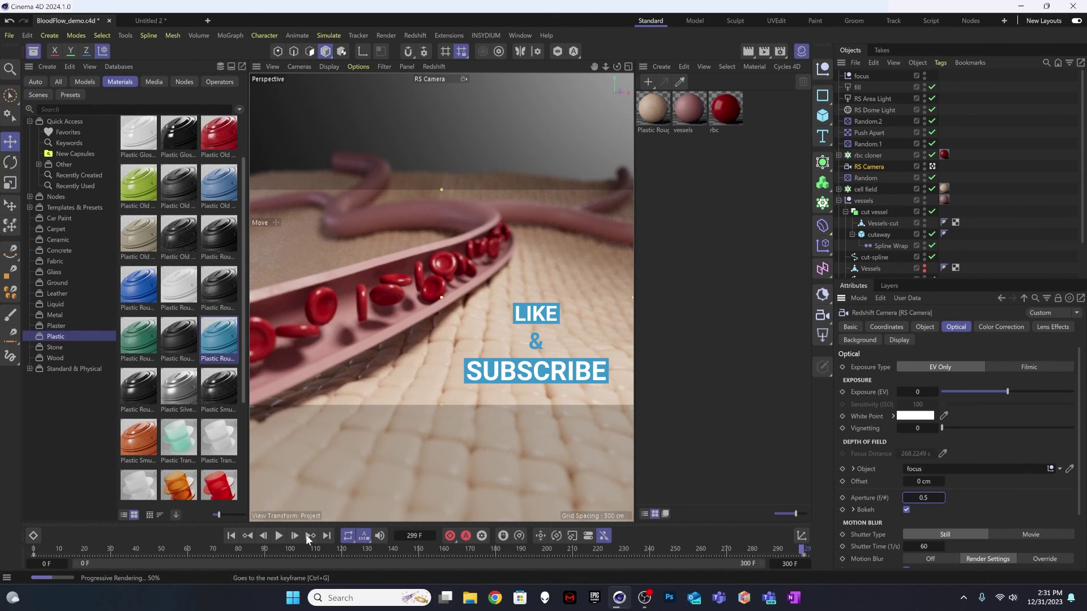
{"action": "left_click", "coordinate": [227, 536]}
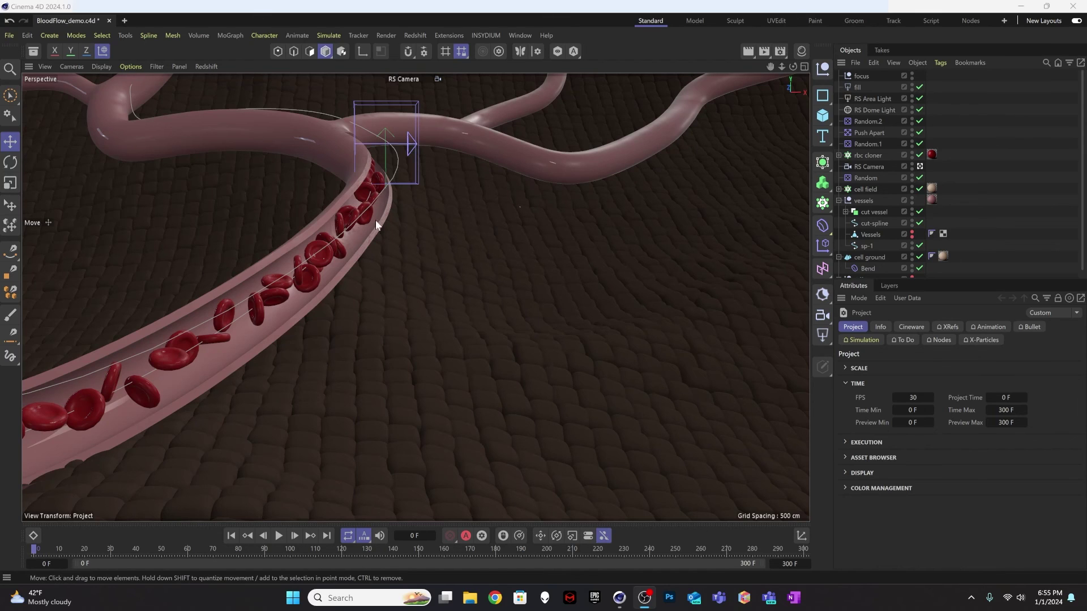
Show the uncut Vessels object in the viewport and renders, and hide it again to compare it with the cutaway
{"action": "left_click", "coordinate": [911, 232]}
{"action": "left_click", "coordinate": [911, 233]}
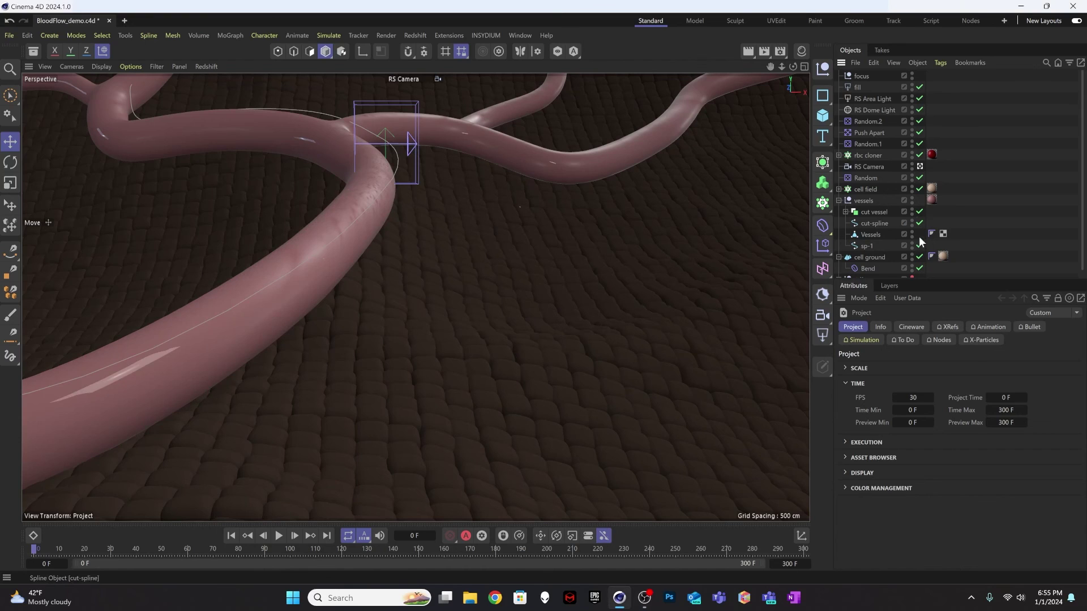
{"action": "left_click", "coordinate": [912, 233]}
{"action": "left_click", "coordinate": [912, 234]}
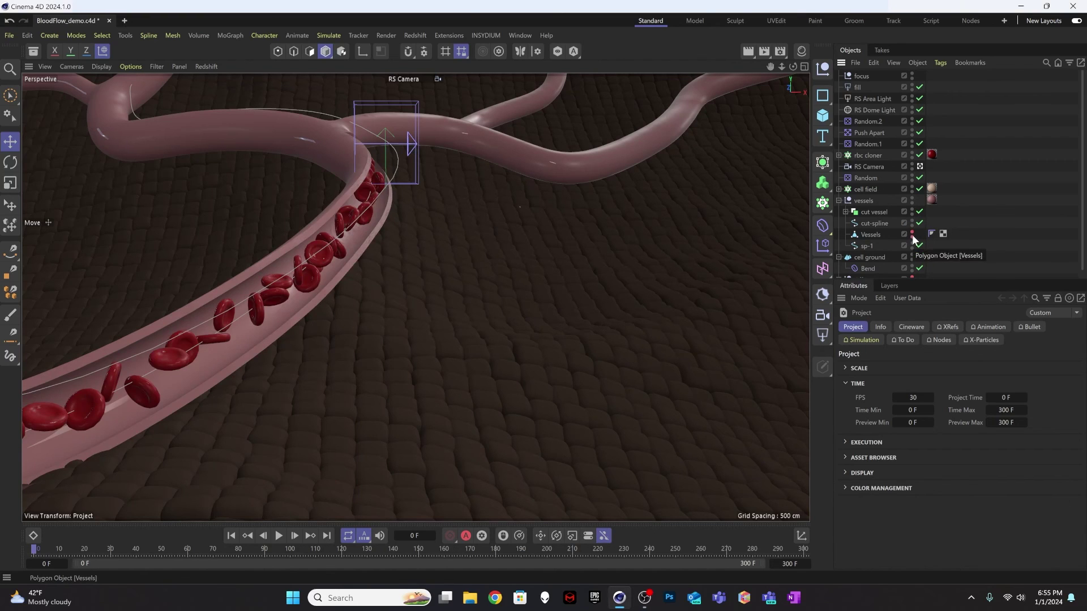
Open the render settings and review the output size and frame range
{"action": "left_click", "coordinate": [780, 51]}
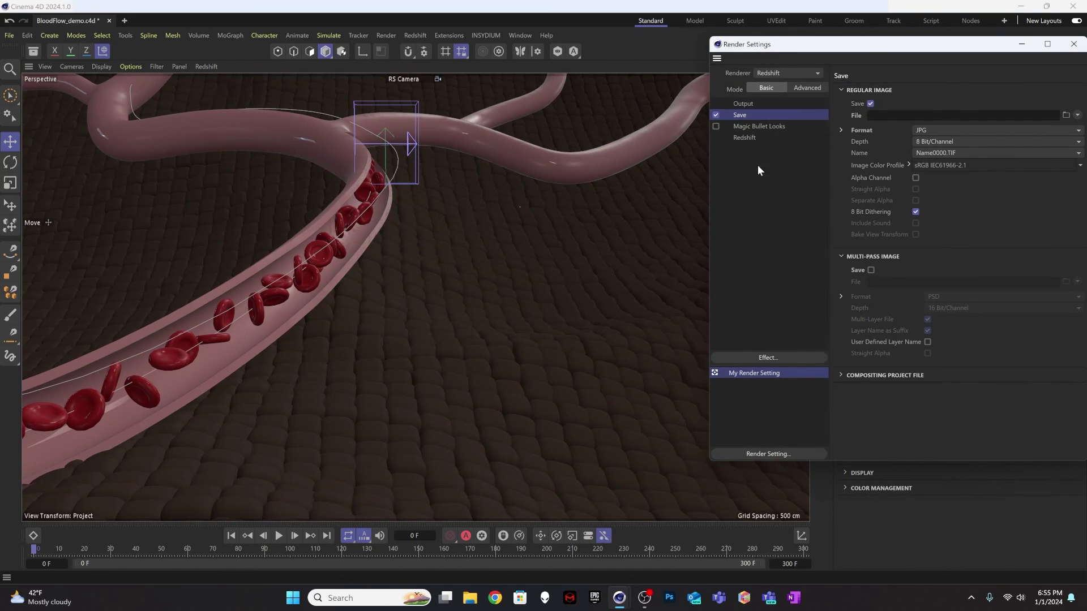
{"action": "left_click_drag", "start_coordinate": [870, 49], "coordinate": [512, 106]}
{"action": "left_click", "coordinate": [386, 161]}
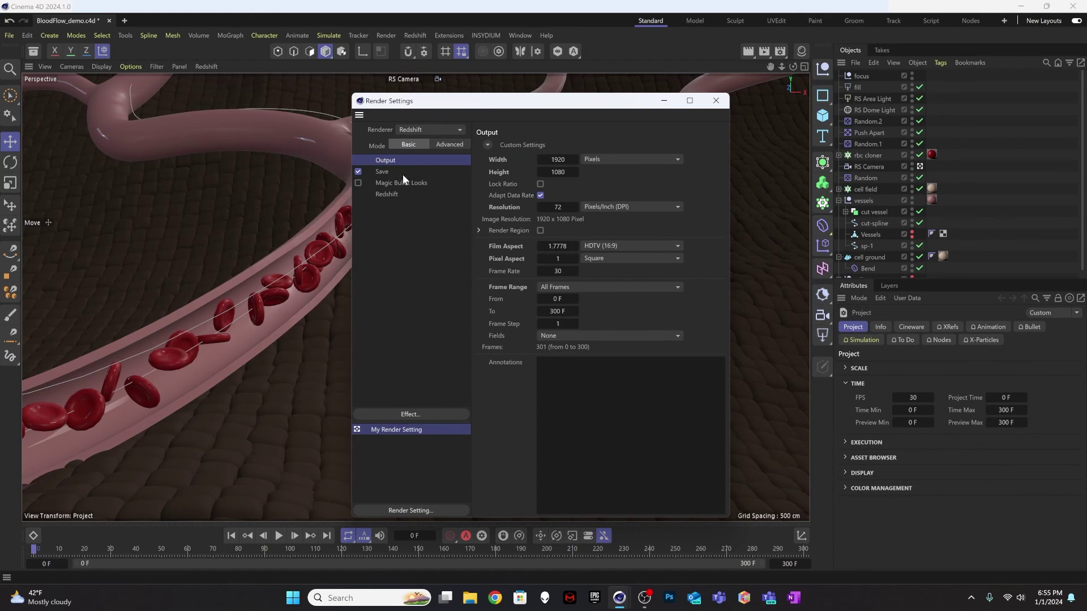
Browse for the regular image's save location, and create and open a new folder named RBC_Demo_Renders in the project folder
{"action": "left_click", "coordinate": [383, 172]}
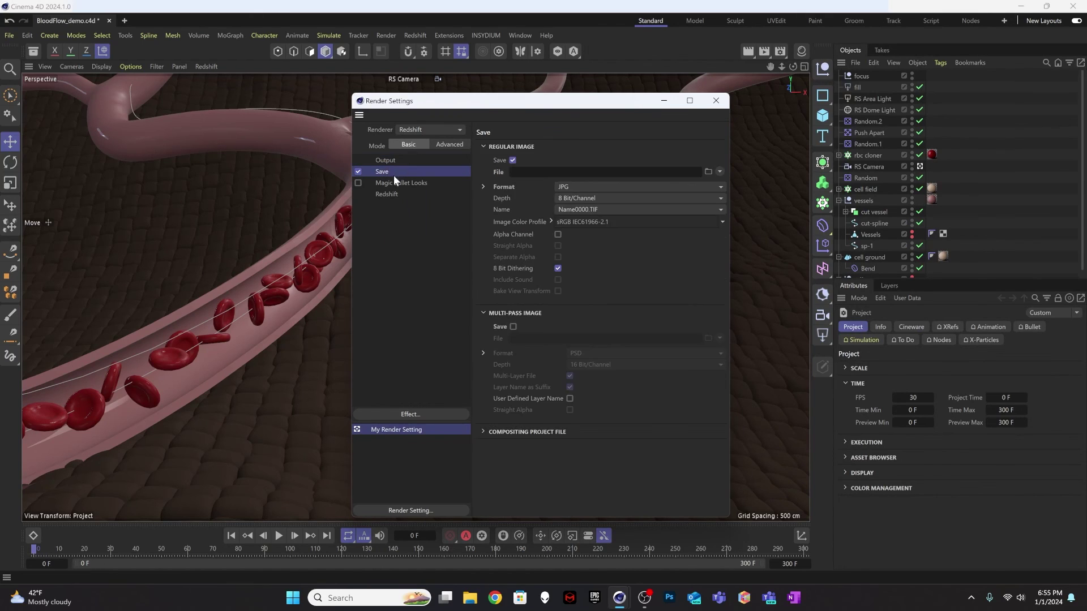
{"action": "left_click", "coordinate": [708, 172]}
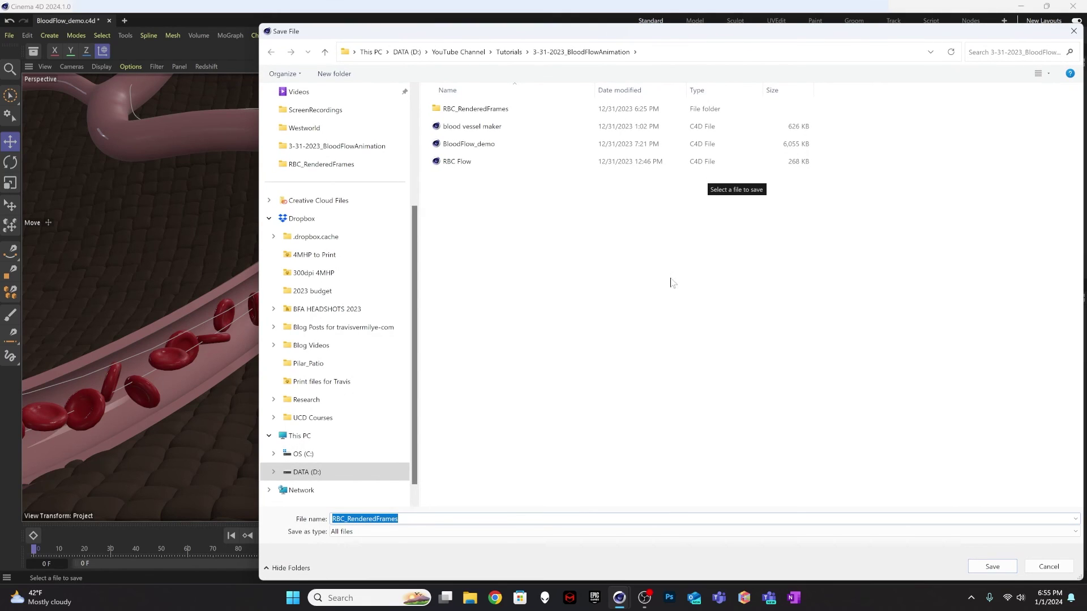
{"action": "right_click", "coordinate": [503, 251]}
{"action": "mouse_move", "coordinate": [559, 360]}
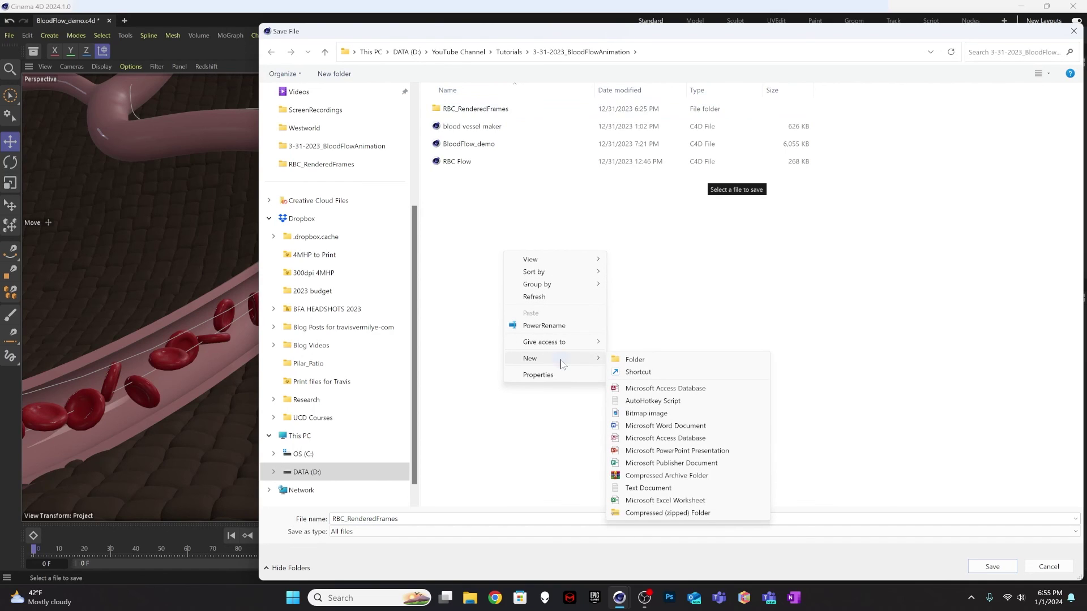
{"action": "left_click", "coordinate": [636, 361]}
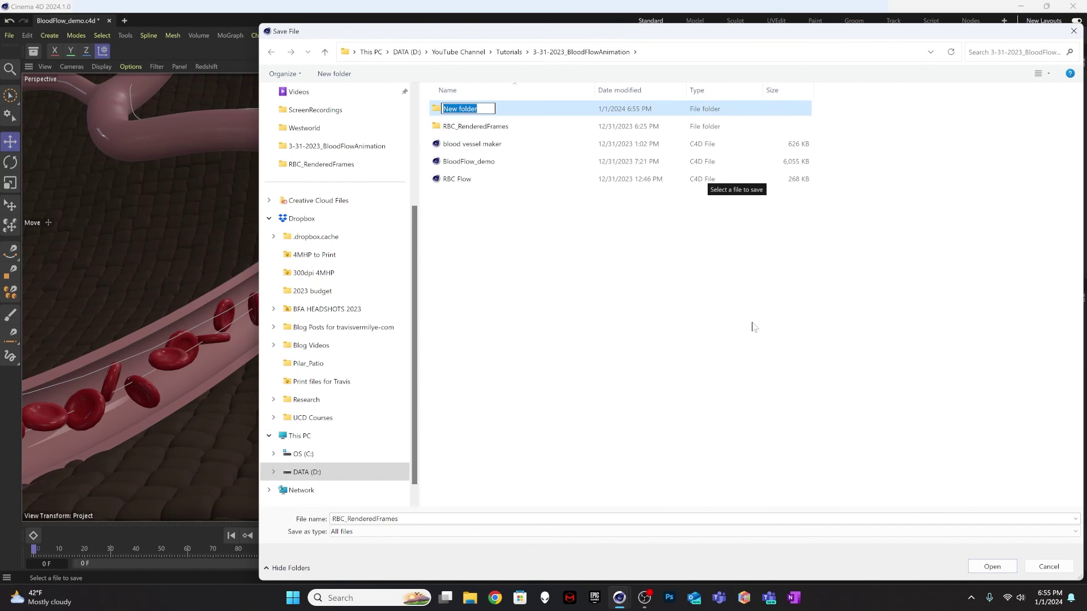
{"action": "type", "text": "RBC_Demo_Renders"}
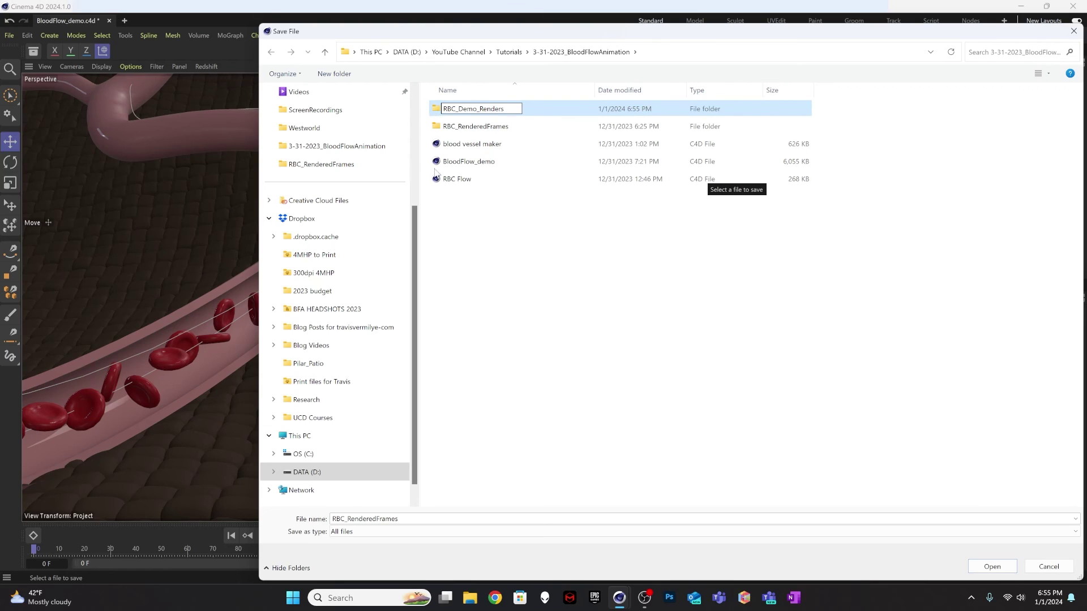
{"action": "key", "text": "Return"}
{"action": "double_click", "coordinate": [439, 110]}
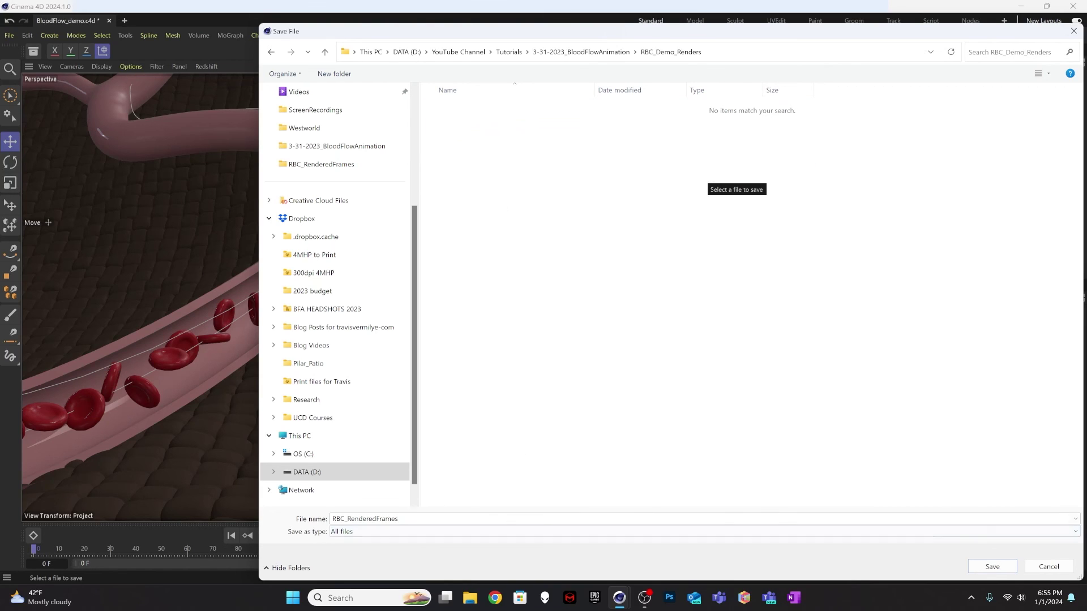
Name the render output file RBC__Cutaway_Frames and save the path in the RBC_Demo_Renders folder
{"action": "left_click", "coordinate": [419, 519]}
{"action": "left_click", "coordinate": [425, 517]}
{"action": "left_click", "coordinate": [344, 518]}
{"action": "type", "text": "_Cutaway_"}
{"action": "key", "text": "shift+Right"}
{"action": "key", "text": "shift+Right"}
{"action": "key", "text": "shift+Right"}
{"action": "key", "text": "shift+Right"}
{"action": "key", "text": "shift+Right"}
{"action": "key", "text": "shift+Right"}
{"action": "key", "text": "shift+Right"}
{"action": "key", "text": "shift+Right"}
{"action": "key", "text": "BackSpace"}
{"action": "left_click", "coordinate": [415, 516]}
{"action": "left_click", "coordinate": [990, 567]}
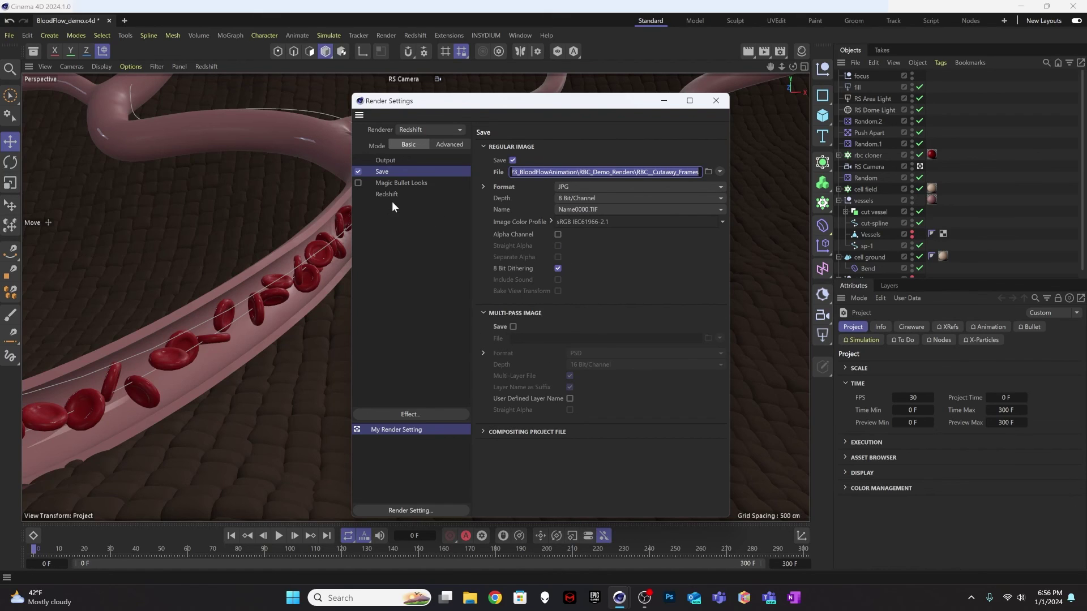
Review the output settings and the Redshift bucket quality options, and close the render settings
{"action": "left_click", "coordinate": [399, 161]}
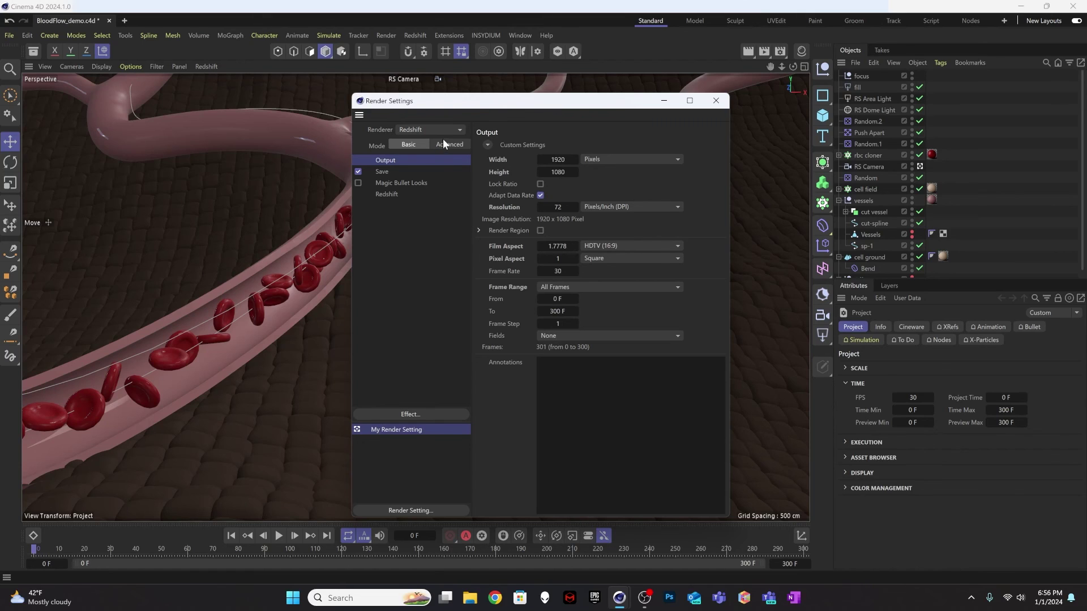
{"action": "left_click", "coordinate": [391, 193]}
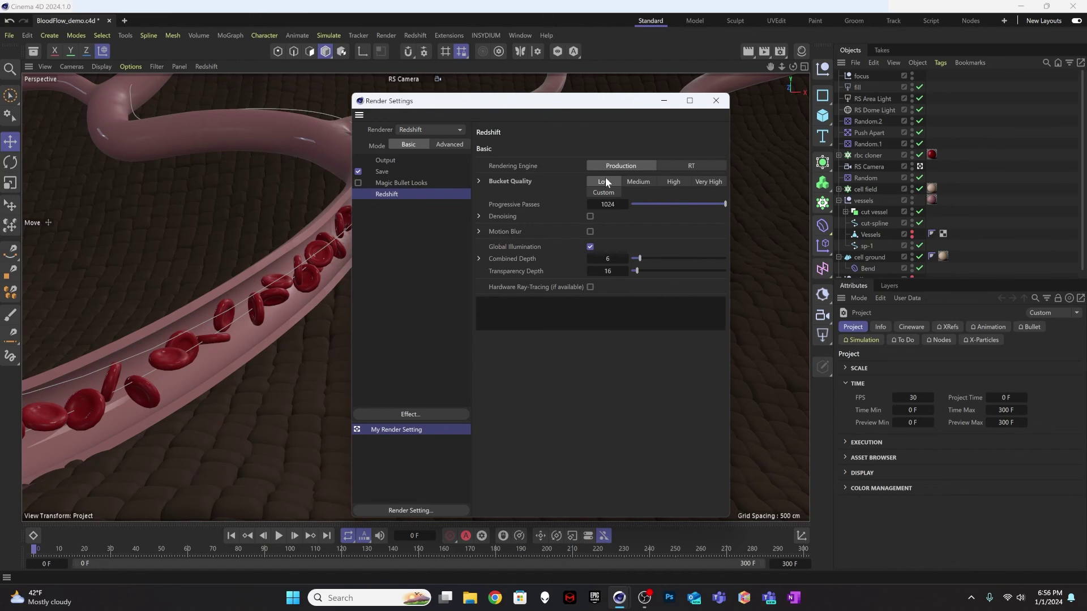
{"action": "left_click_drag", "start_coordinate": [602, 106], "coordinate": [599, 86]}
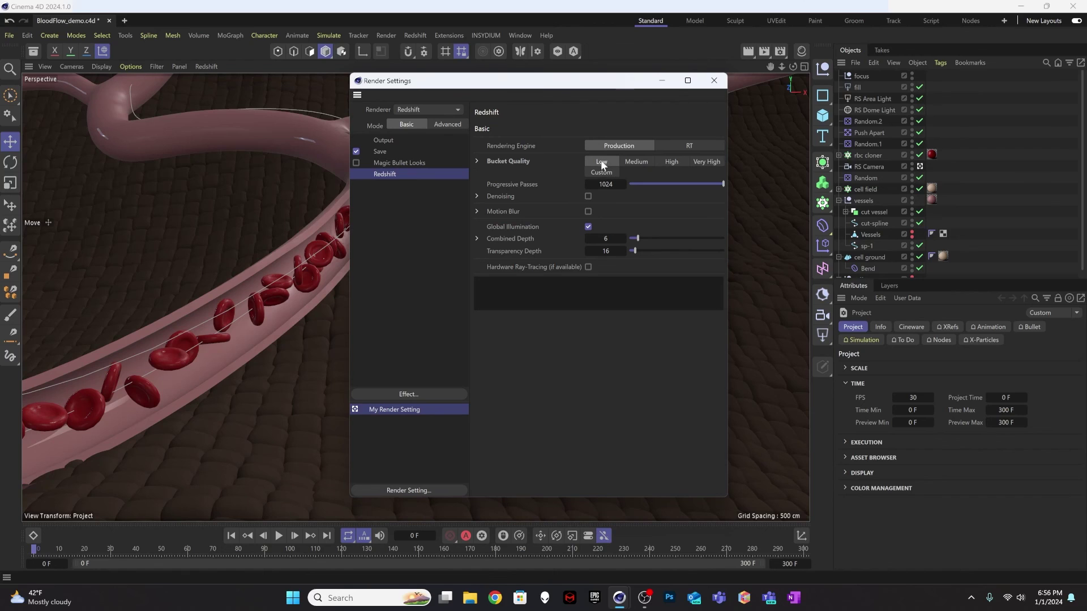
{"action": "left_click_drag", "start_coordinate": [555, 84], "coordinate": [543, 92]}
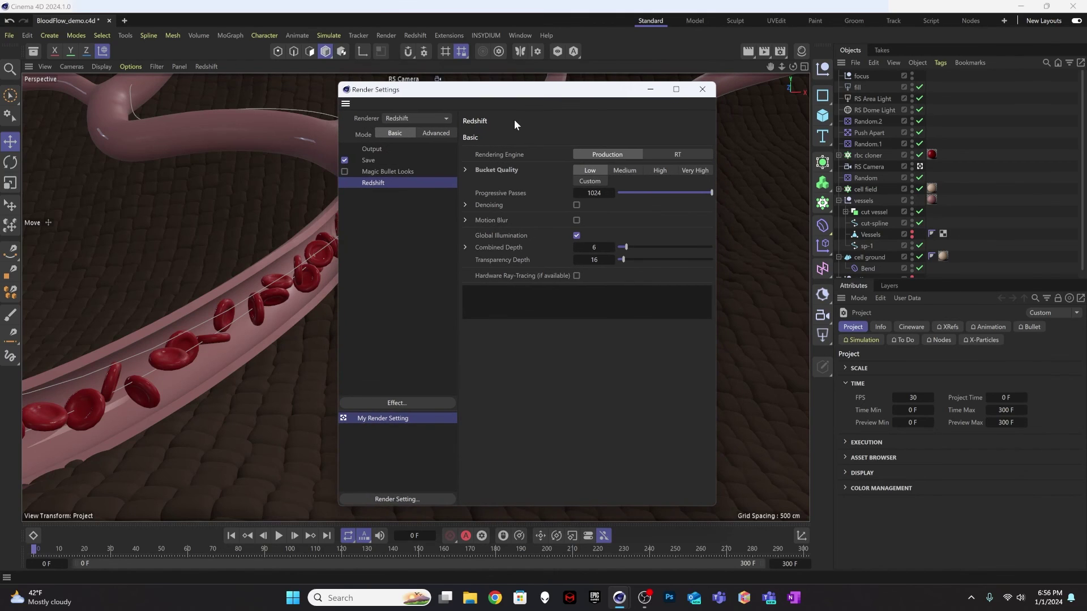
{"action": "left_click", "coordinate": [702, 89]}
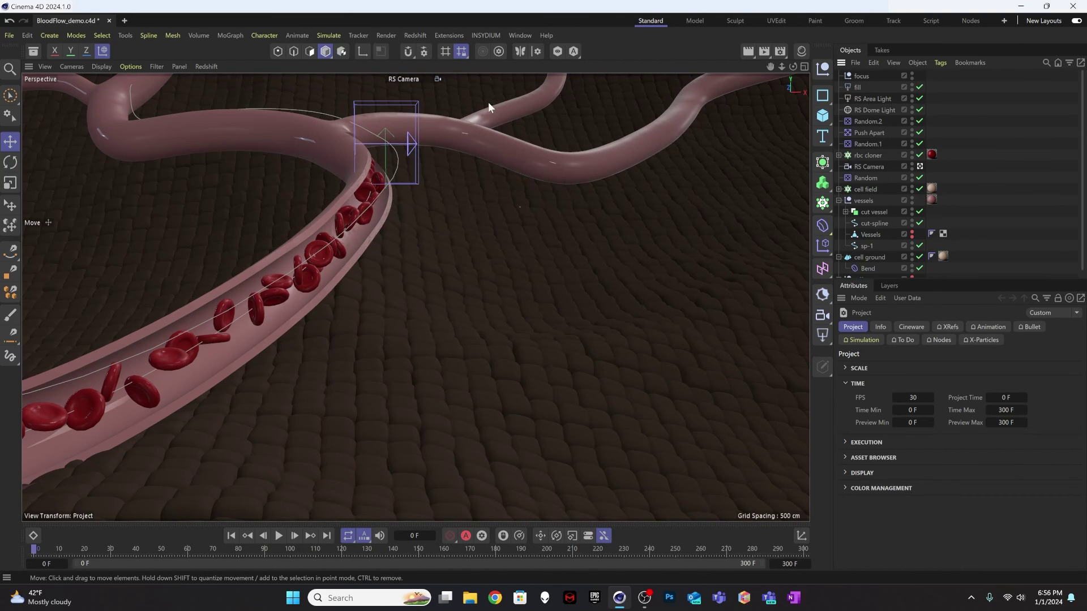
Render the cutaway animation to the Picture Viewer, and close the viewer to stop the render after the first frame
{"action": "key", "text": "shift+r"}
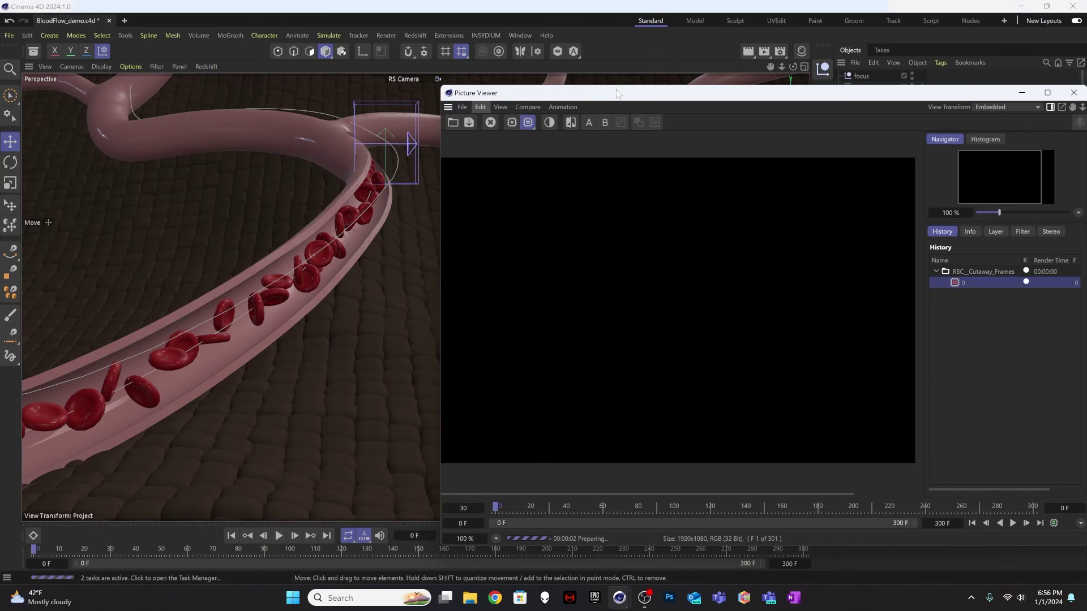
{"action": "left_click_drag", "start_coordinate": [616, 94], "coordinate": [457, 89]}
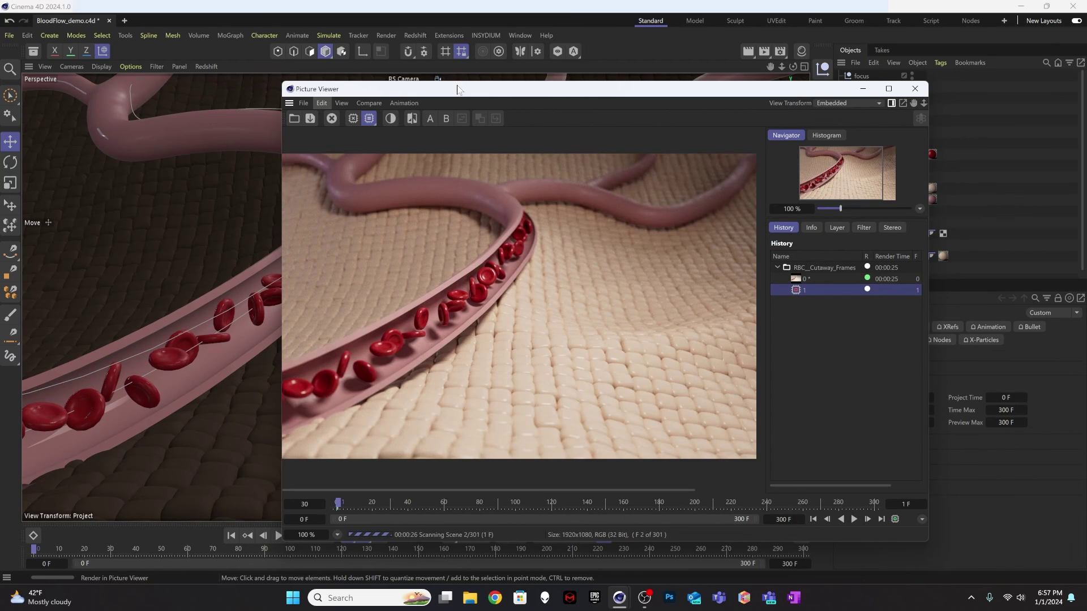
{"action": "left_click", "coordinate": [916, 95]}
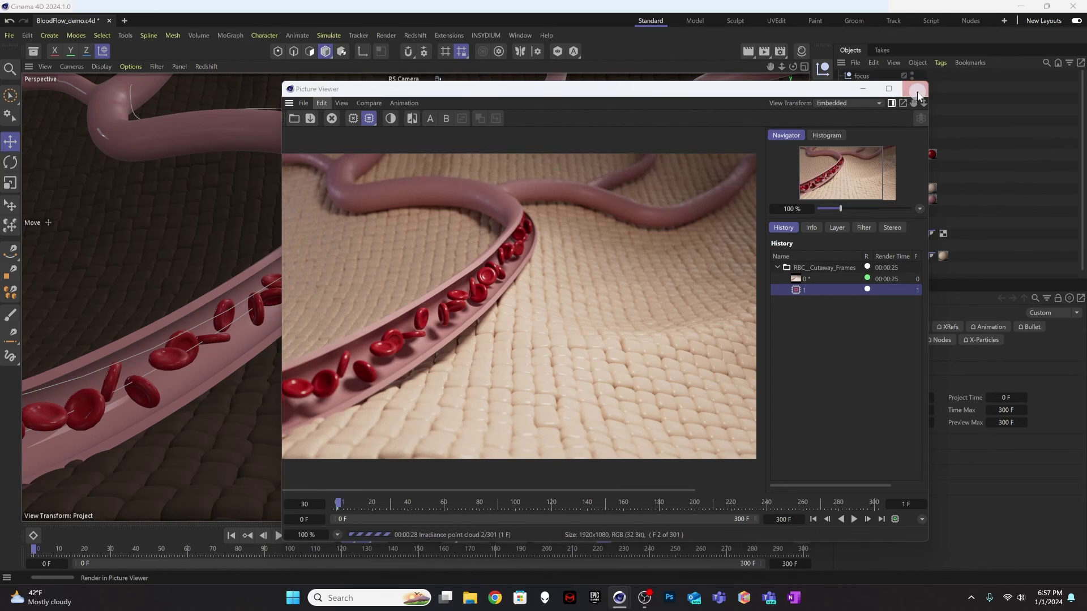
{"action": "left_click", "coordinate": [554, 338]}
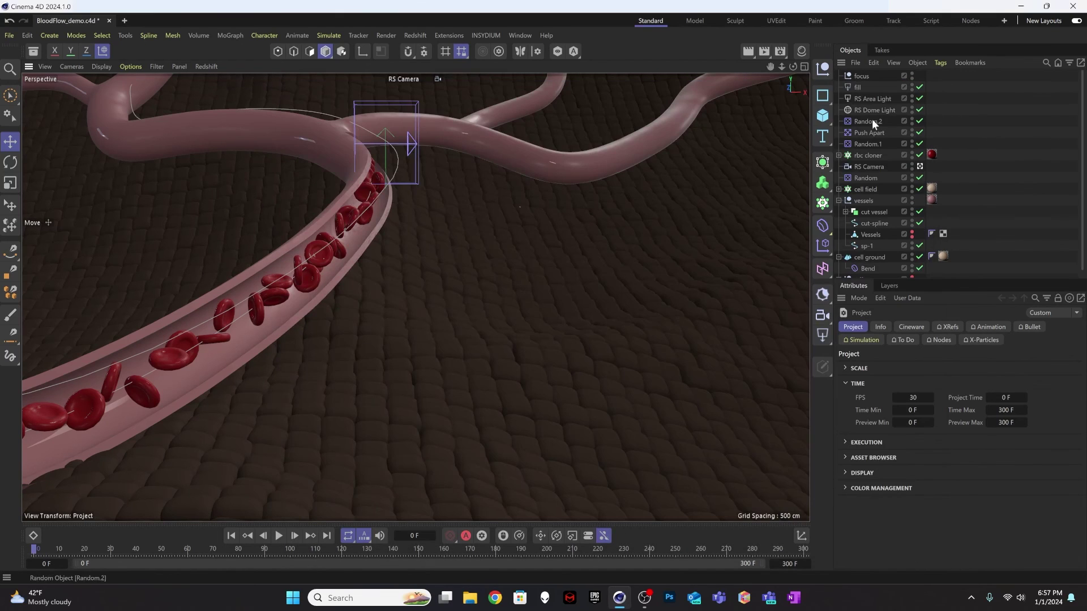
Make the uncut Vessels object visible in the viewport and renders, and hide the cut vessel and the rbc cloner
{"action": "left_click", "coordinate": [913, 232]}
{"action": "left_click", "coordinate": [913, 237]}
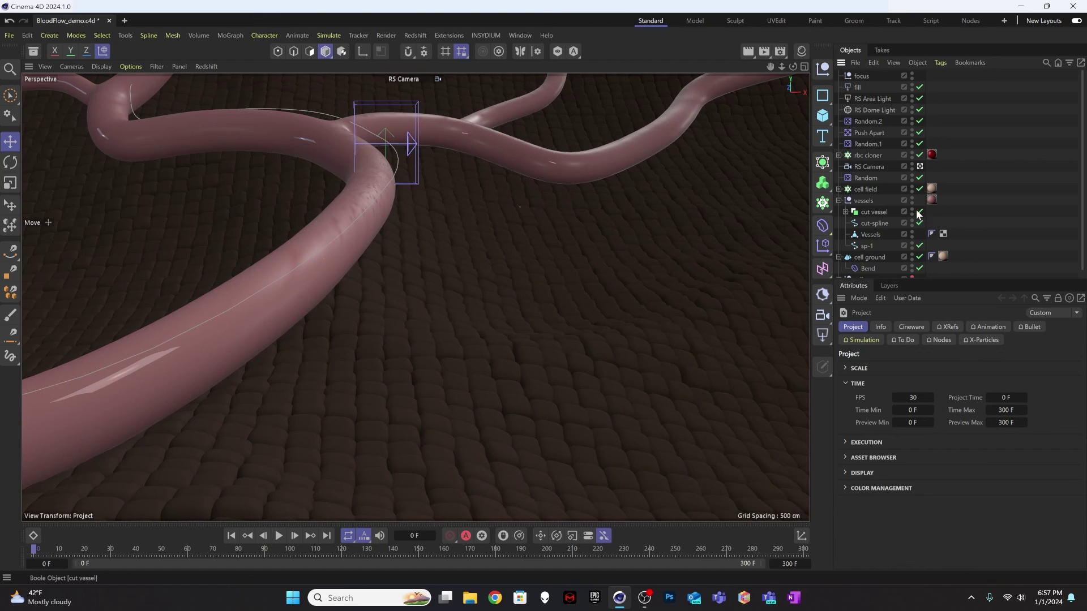
{"action": "left_click", "coordinate": [912, 211]}
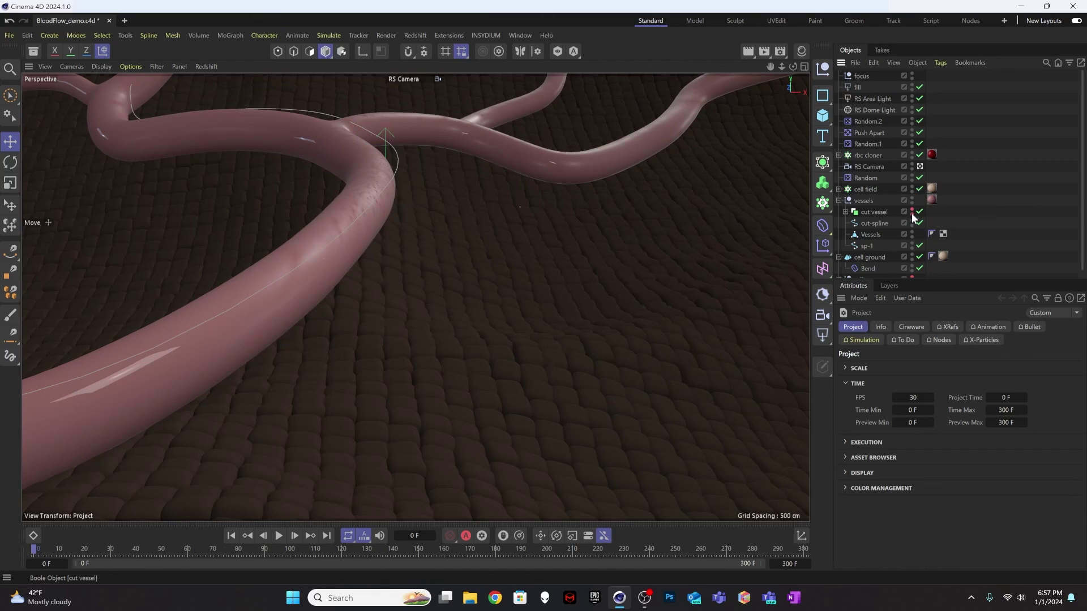
{"action": "left_click", "coordinate": [911, 157]}
Change the render output file name to RBC_Frames in the RBC_Demo_Renders folder and close the render settings
{"action": "left_click", "coordinate": [784, 53]}
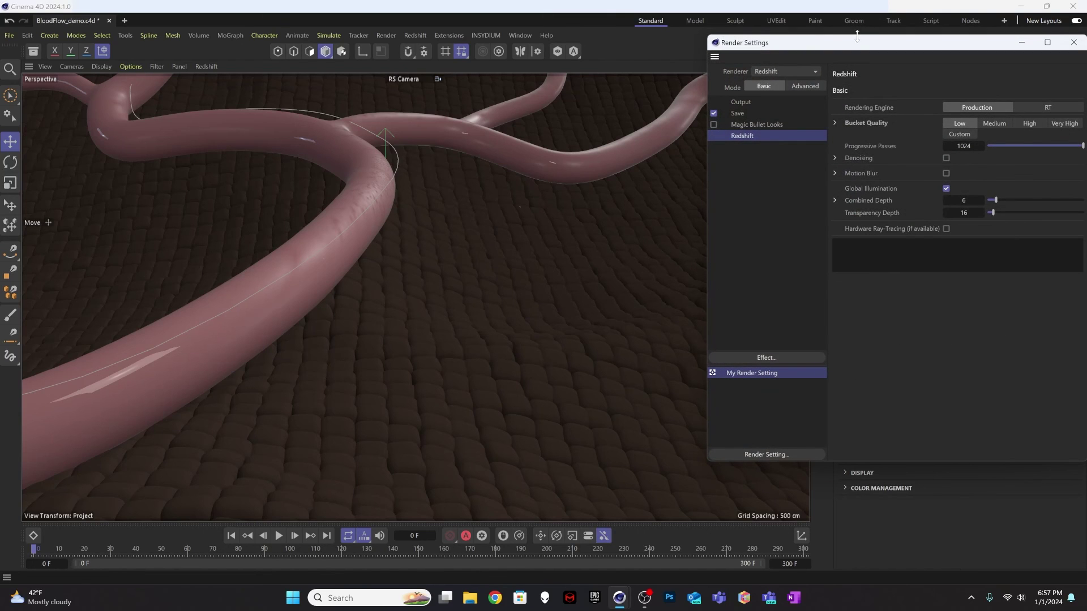
{"action": "left_click_drag", "start_coordinate": [845, 57], "coordinate": [441, 107]}
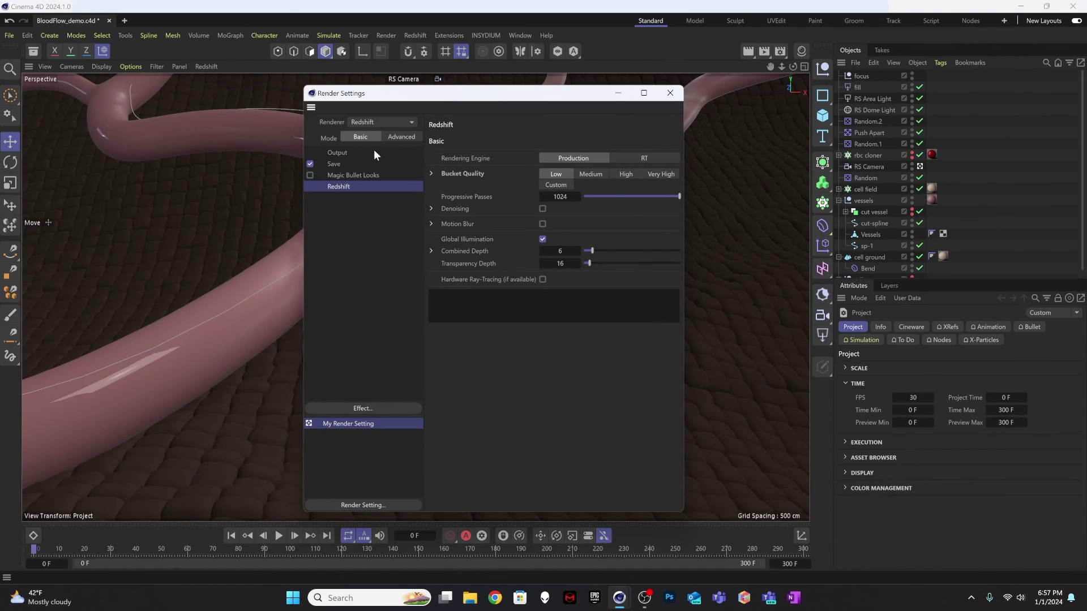
{"action": "left_click", "coordinate": [339, 163]}
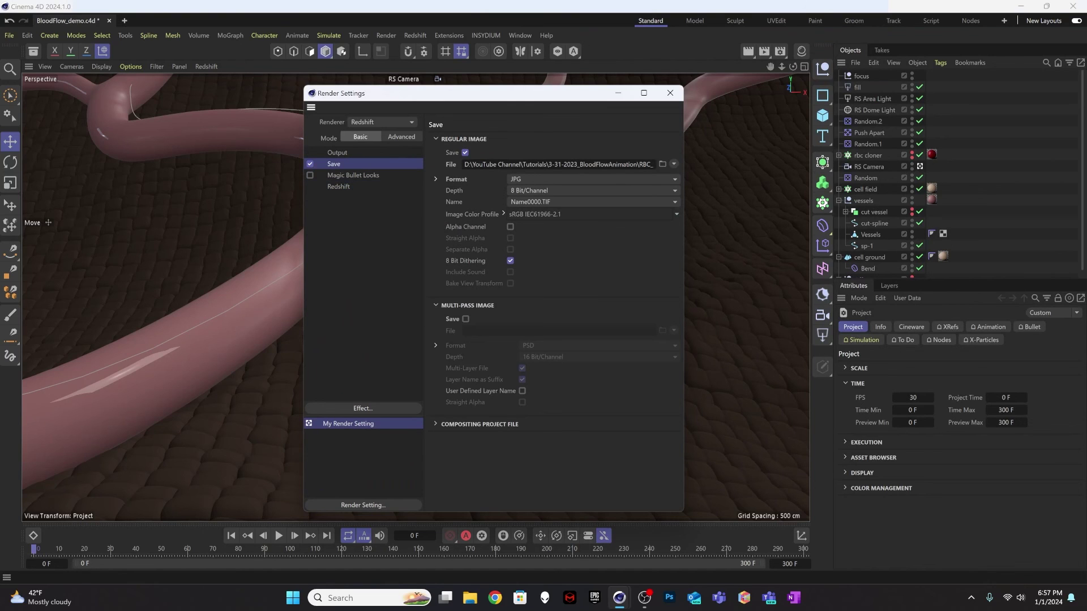
{"action": "left_click", "coordinate": [662, 164]}
{"action": "left_click", "coordinate": [384, 519]}
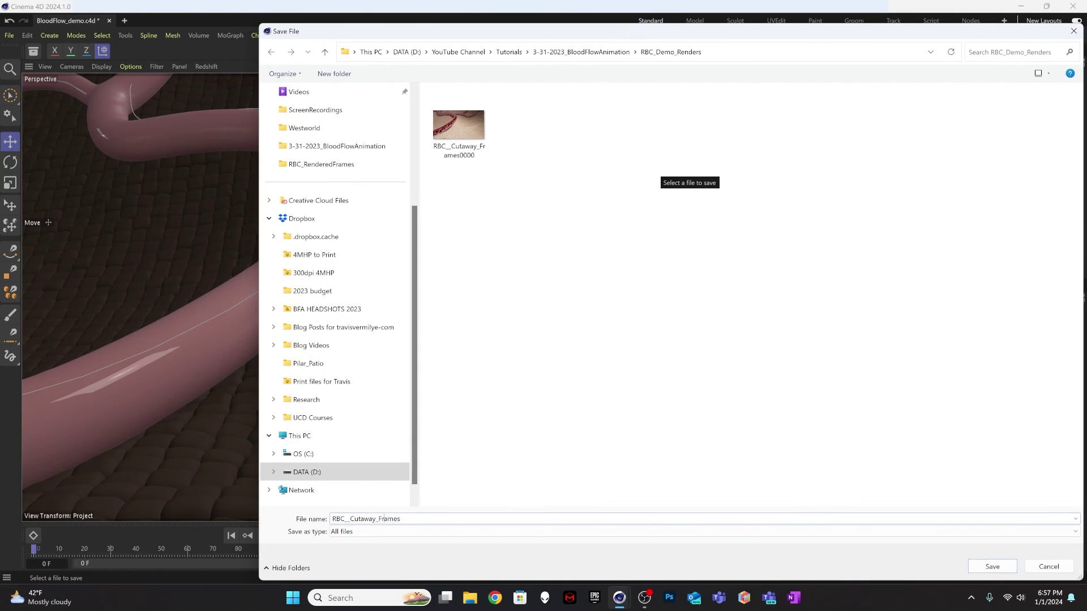
{"action": "left_click_drag", "start_coordinate": [350, 519], "coordinate": [378, 519]}
{"action": "key", "text": "BackSpace"}
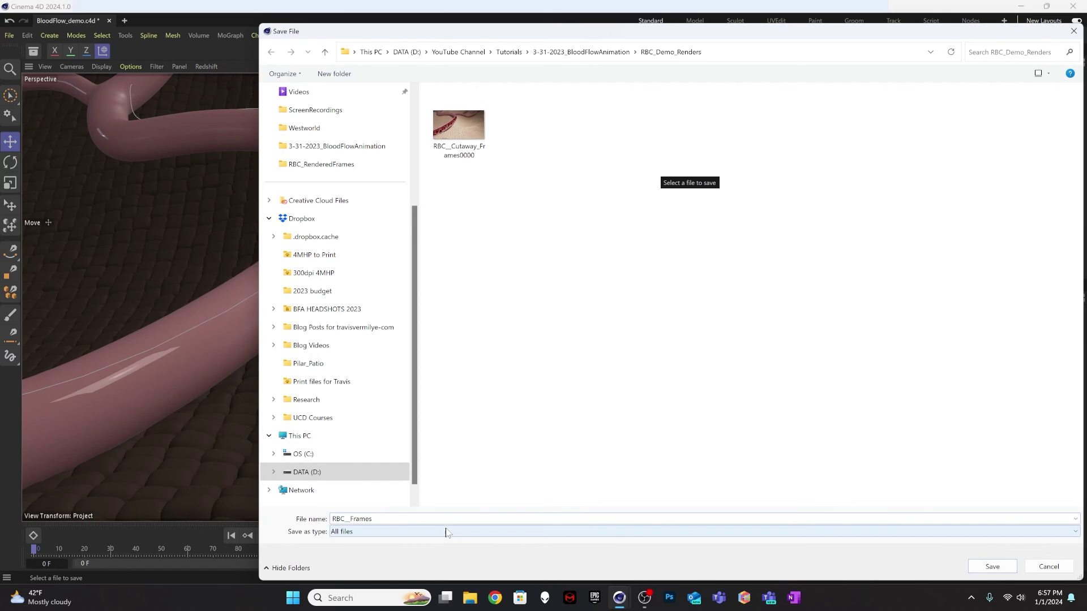
{"action": "key", "text": "BackSpace"}
{"action": "left_click", "coordinate": [992, 567]}
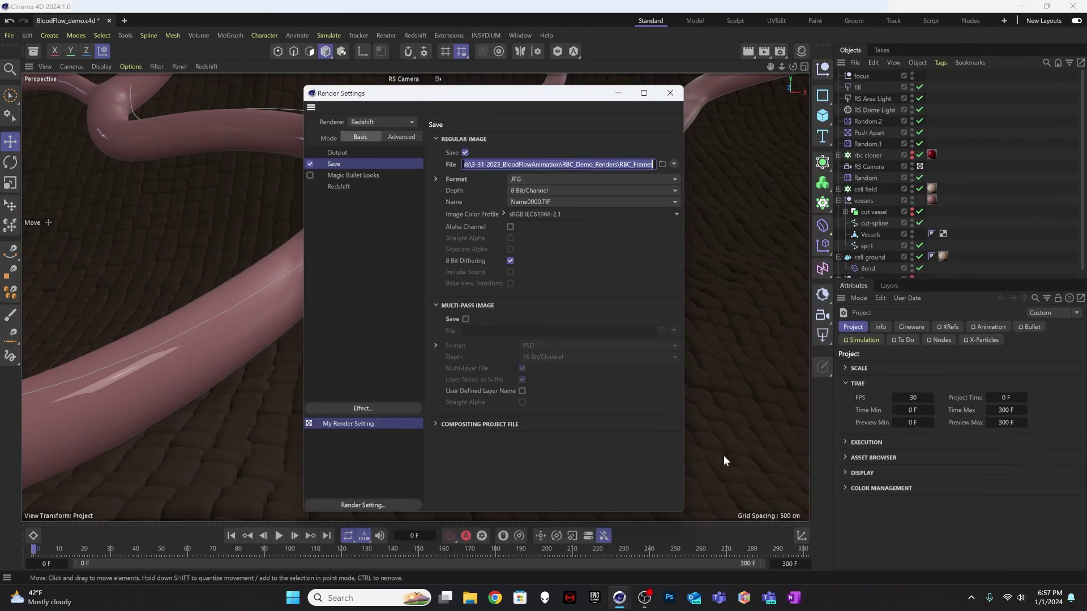
{"action": "left_click", "coordinate": [670, 93]}
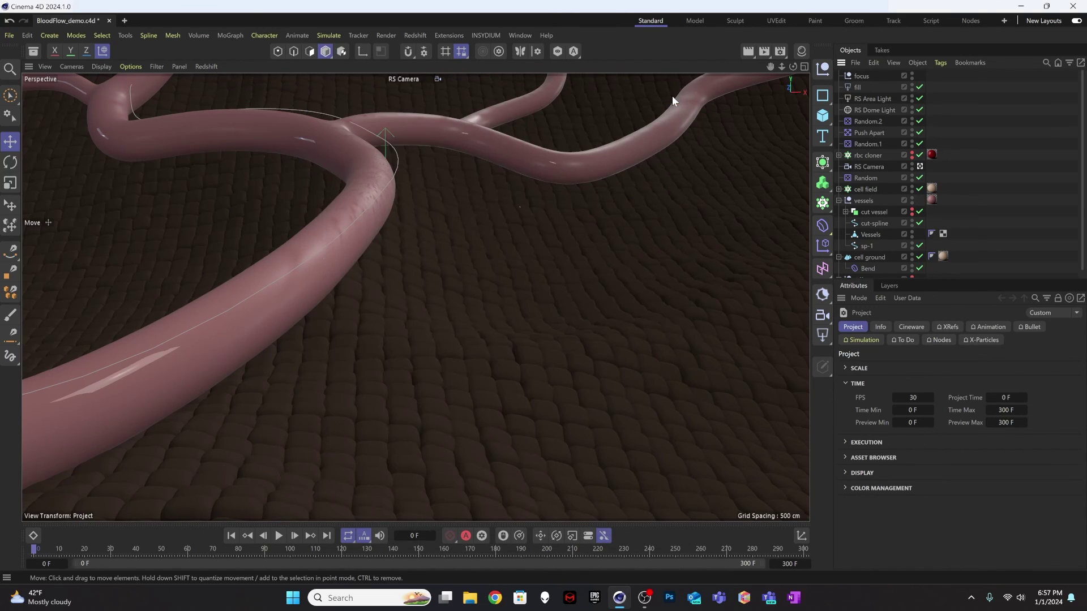
Render the uncut vessel animation to the Picture Viewer and compare its frame 0 with the cutaway render's frame 0
{"action": "key", "text": "shift+r"}
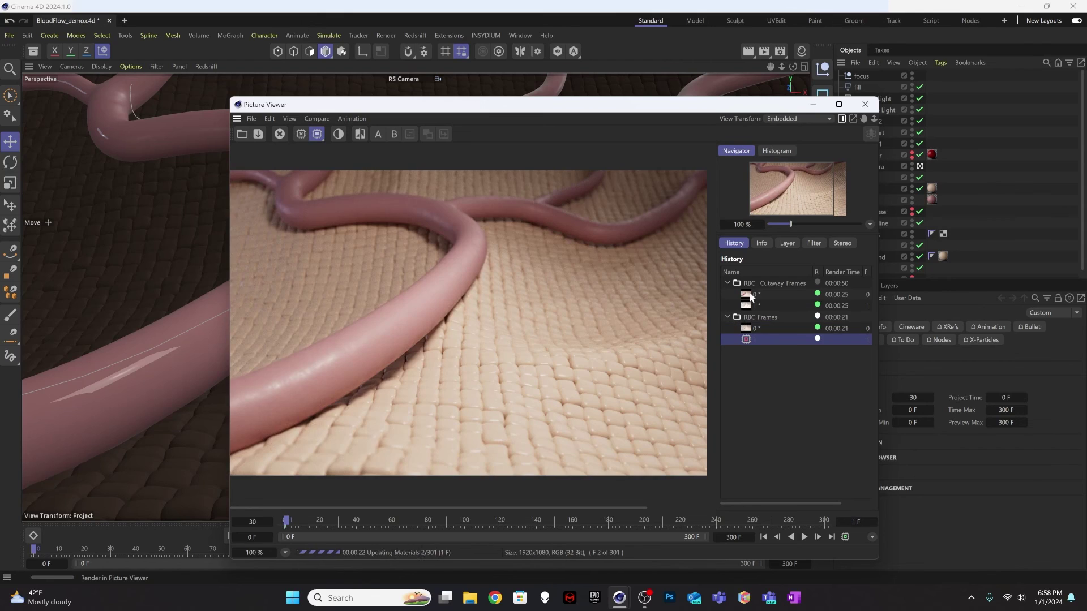
{"action": "left_click", "coordinate": [751, 295]}
{"action": "left_click", "coordinate": [750, 328]}
{"action": "left_click", "coordinate": [748, 294]}
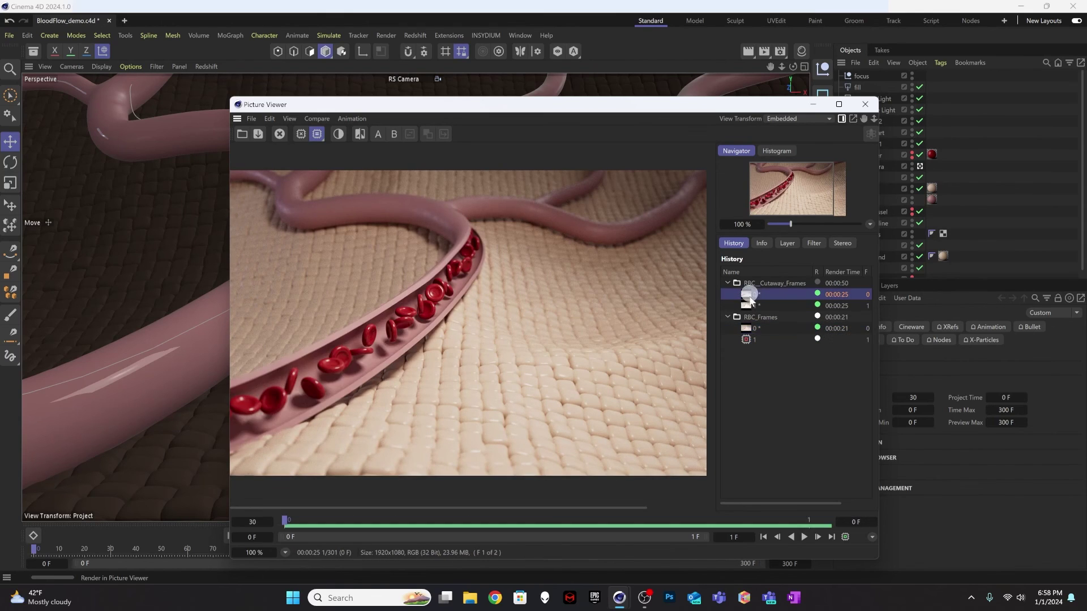
{"action": "left_click", "coordinate": [750, 328]}
{"action": "left_click", "coordinate": [748, 295]}
{"action": "left_click", "coordinate": [748, 327]}
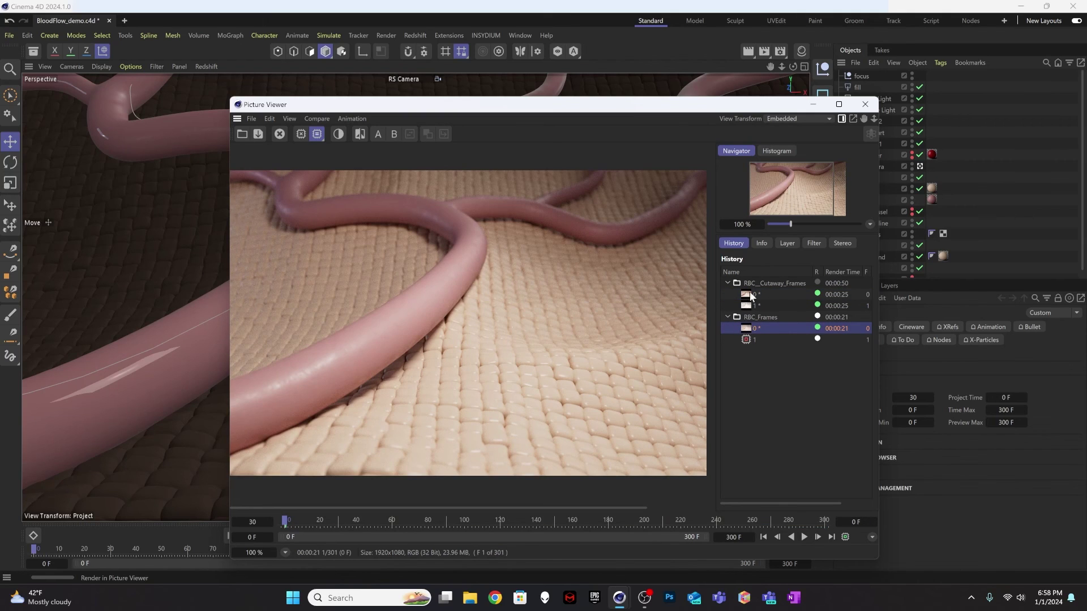
View frame 0 of the cutaway render again and close the Picture Viewer, stopping the running render
{"action": "left_click", "coordinate": [746, 295]}
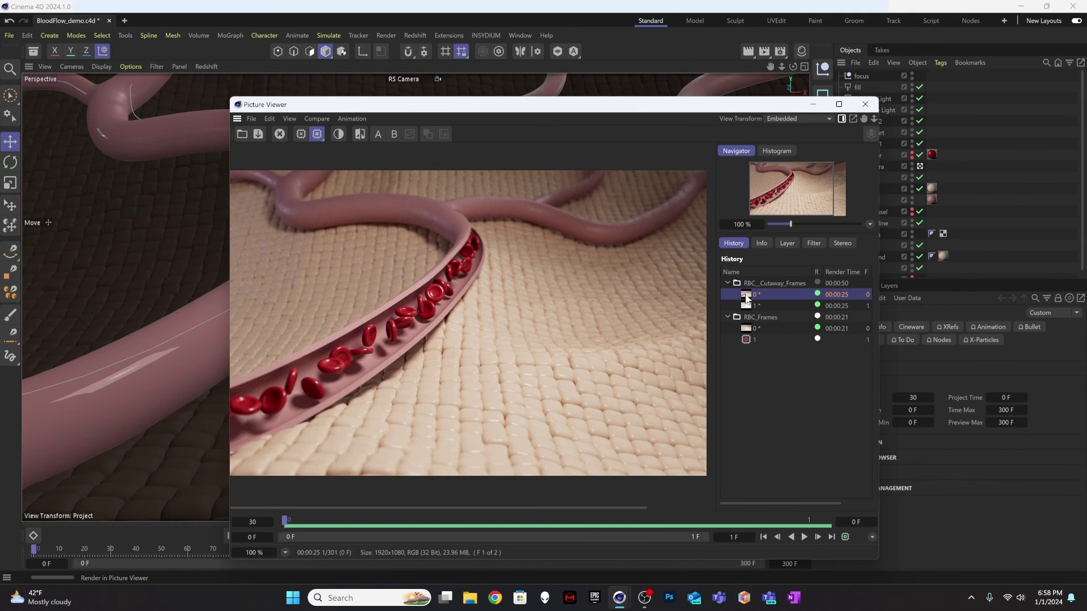
{"action": "left_click", "coordinate": [861, 105]}
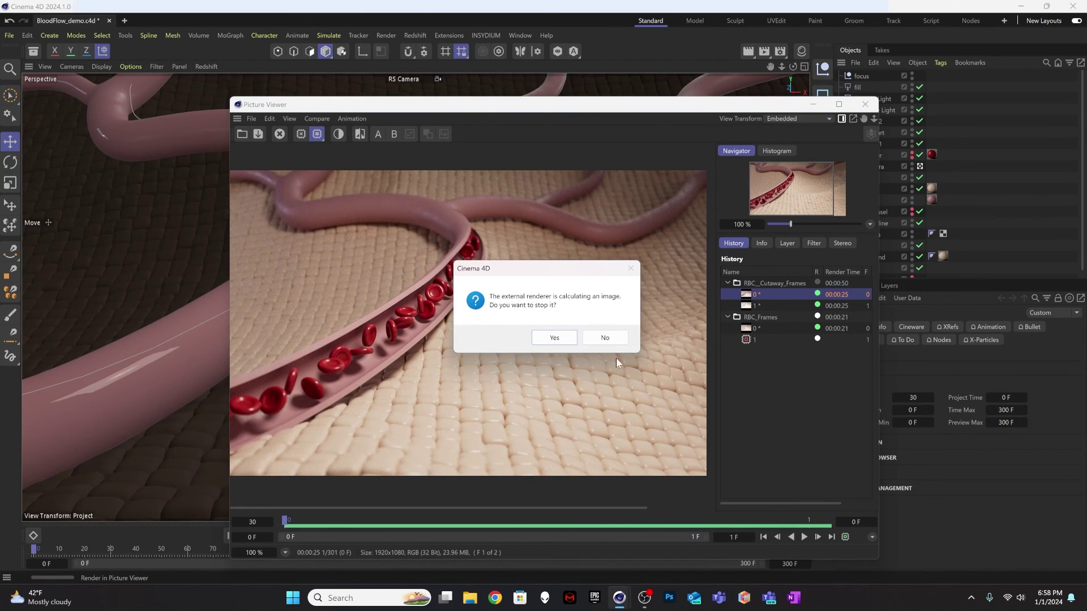
{"action": "left_click", "coordinate": [556, 338]}
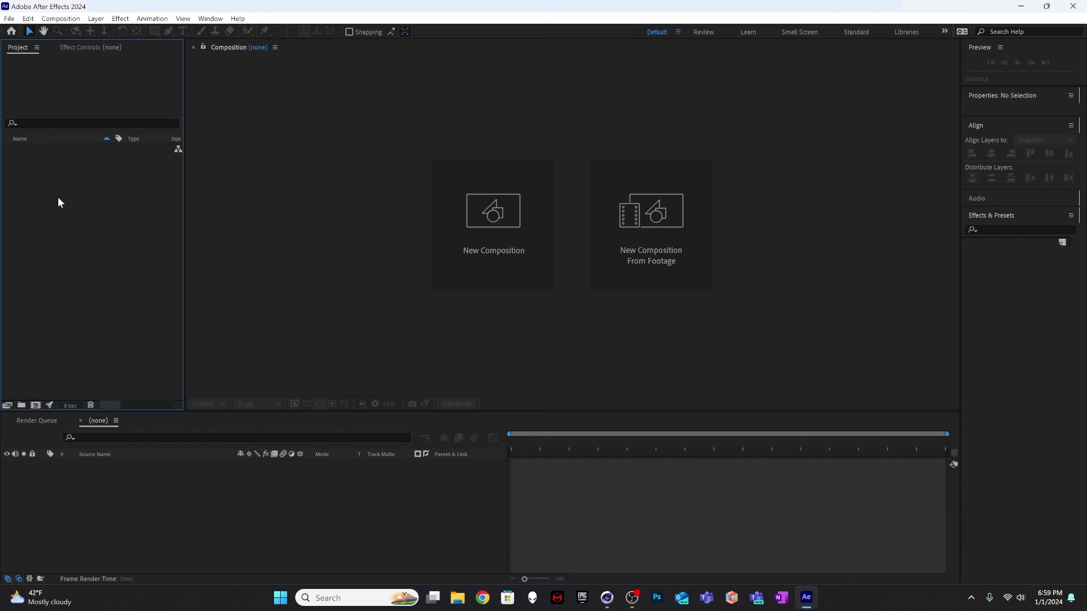
Switch to After Effects and import the RBC_Cutaway frames from the RBC_RenderedFrames folder as a JPEG sequence
{"action": "double_click", "coordinate": [58, 198]}
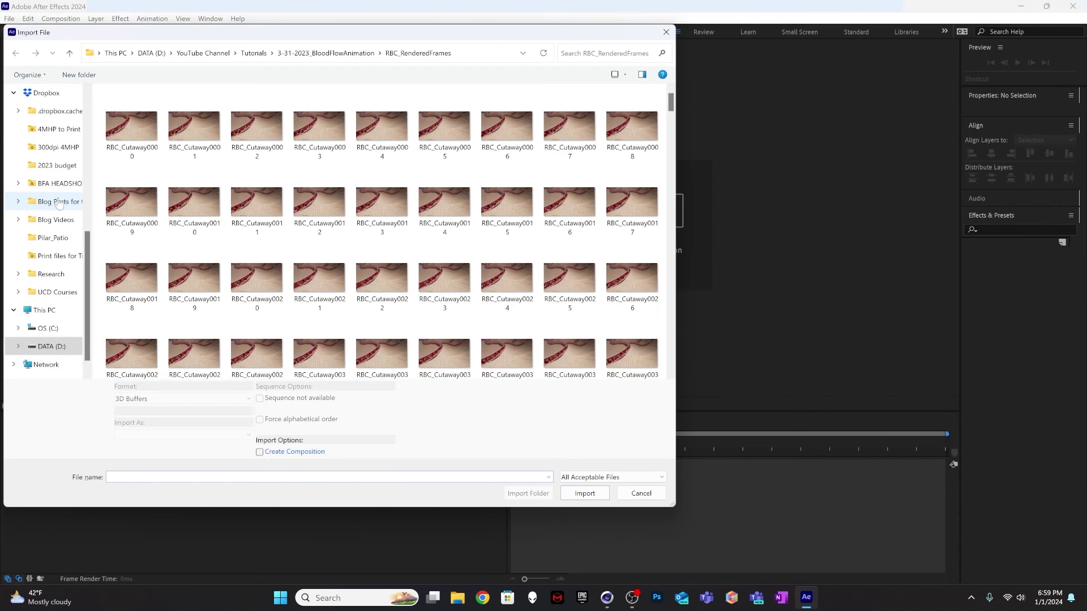
{"action": "left_click", "coordinate": [133, 159]}
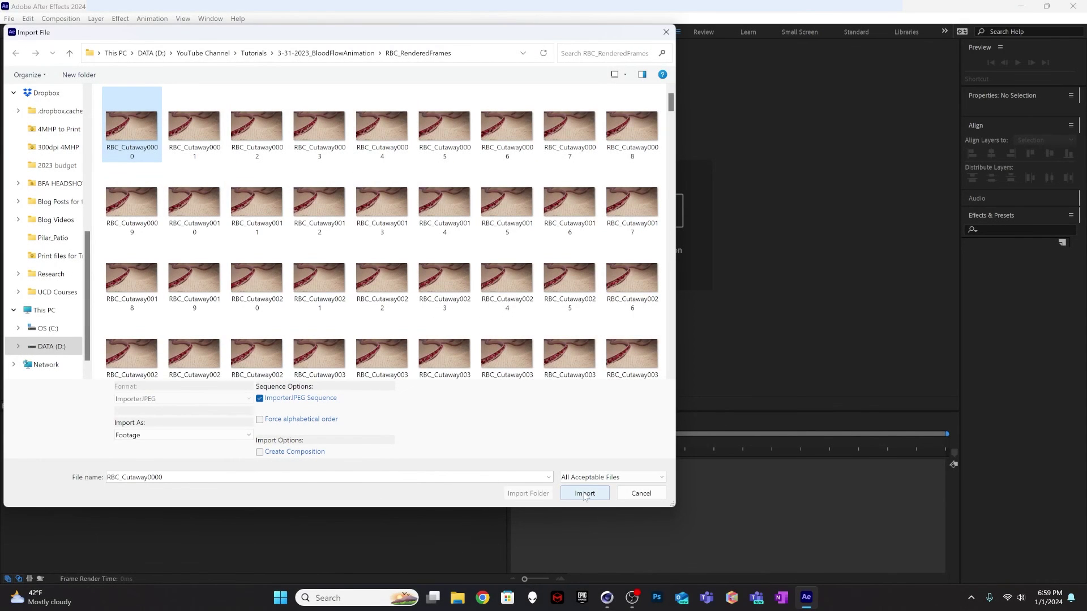
{"action": "left_click", "coordinate": [584, 493]}
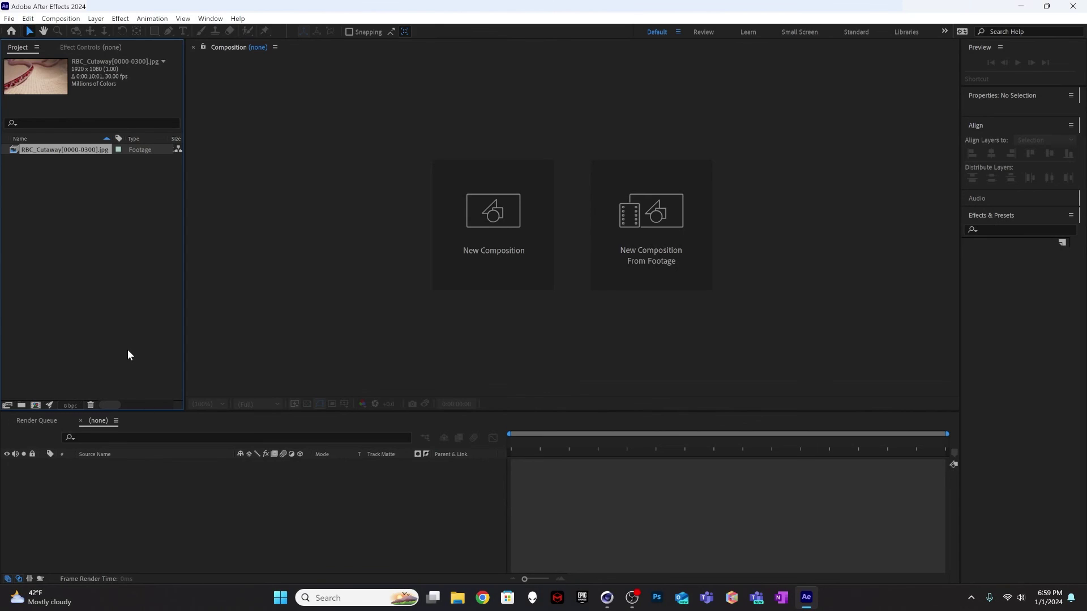
Import the uncut vessel frames starting at RBC0000 from the RBC_RenderedFrames folder as a JPEG sequence
{"action": "double_click", "coordinate": [128, 350]}
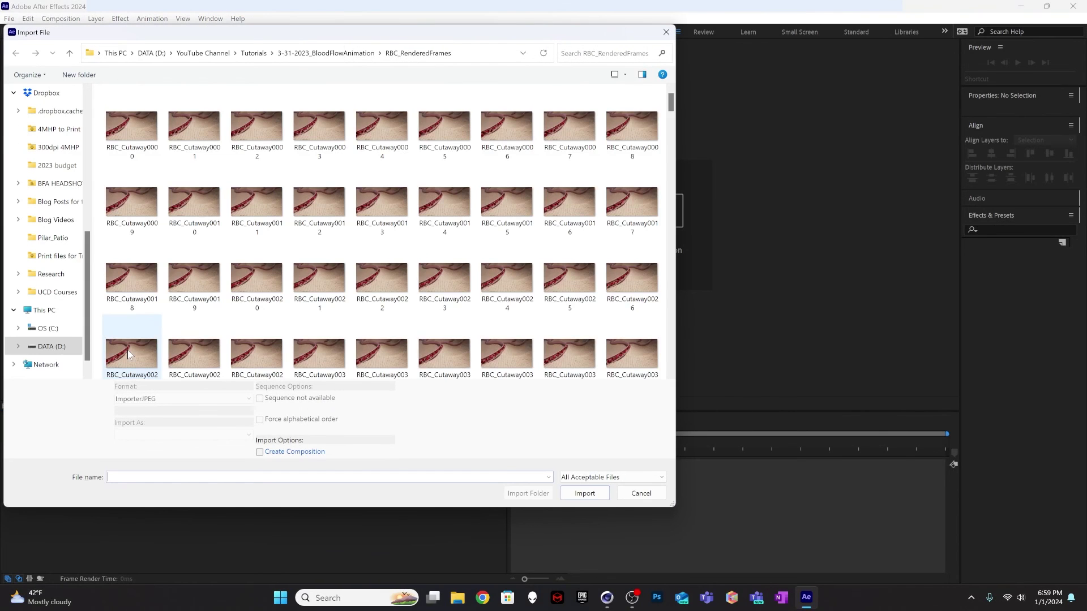
{"action": "scroll", "coordinate": [154, 329], "scroll_direction": "down", "scroll_amount": 10}
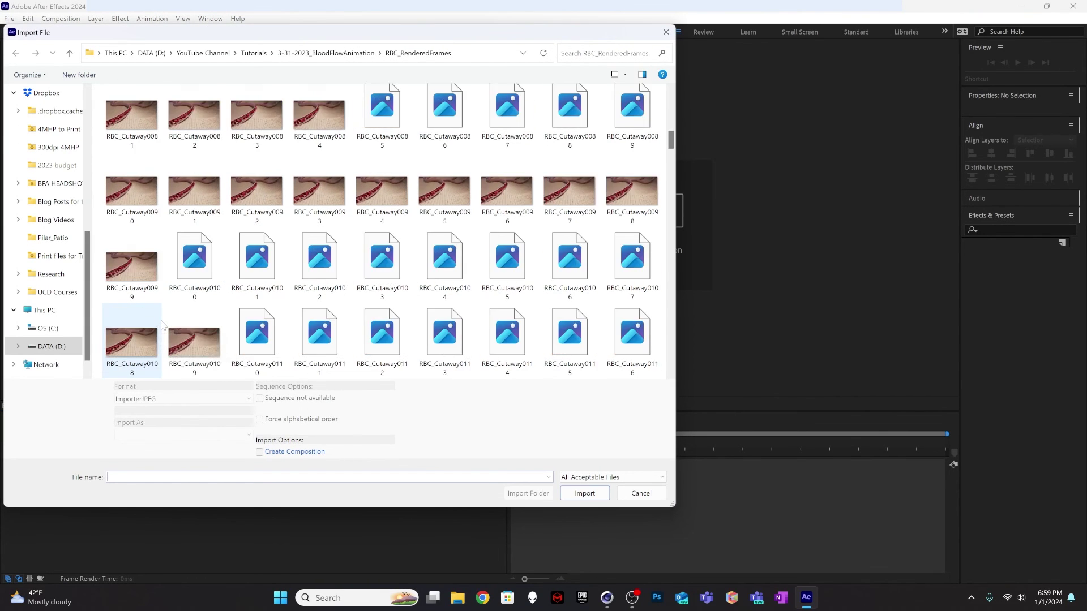
{"action": "scroll", "coordinate": [164, 321], "scroll_direction": "down", "scroll_amount": 6}
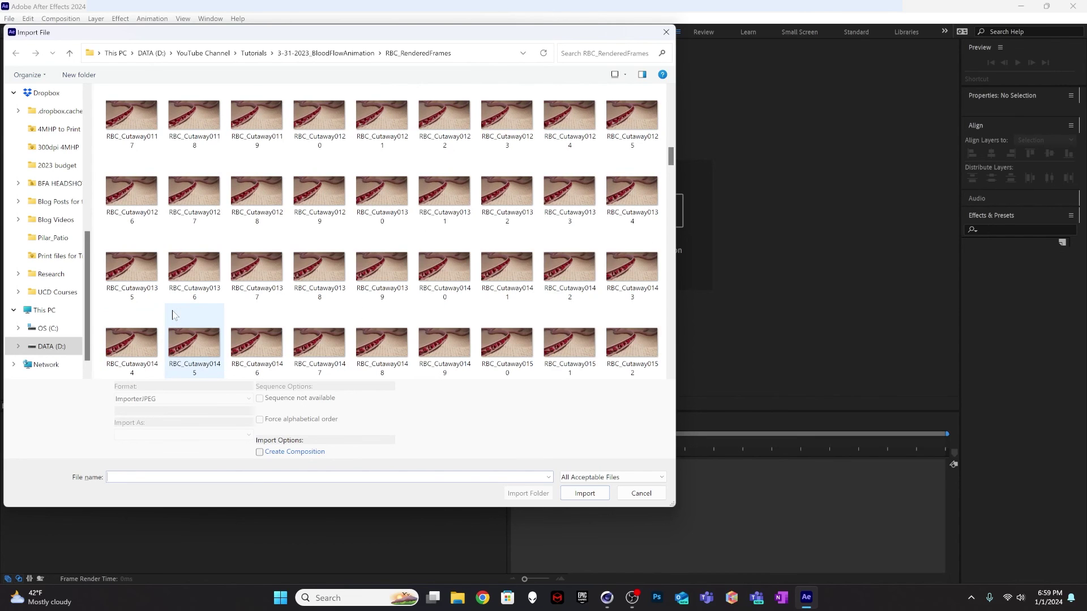
{"action": "scroll", "coordinate": [173, 315], "scroll_direction": "down", "scroll_amount": 10}
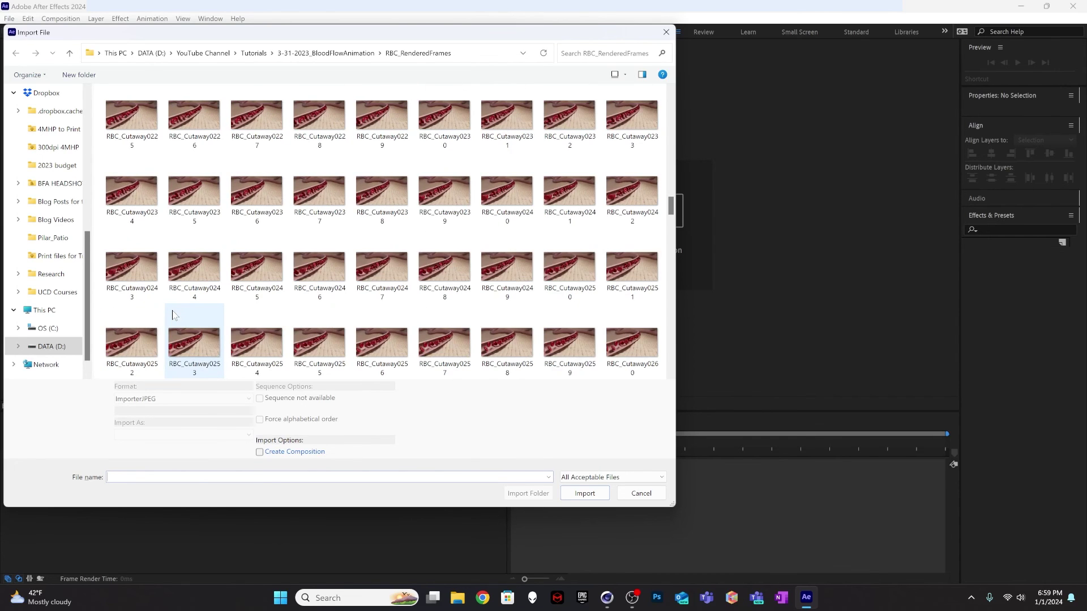
{"action": "scroll", "coordinate": [173, 315], "scroll_direction": "down", "scroll_amount": 6}
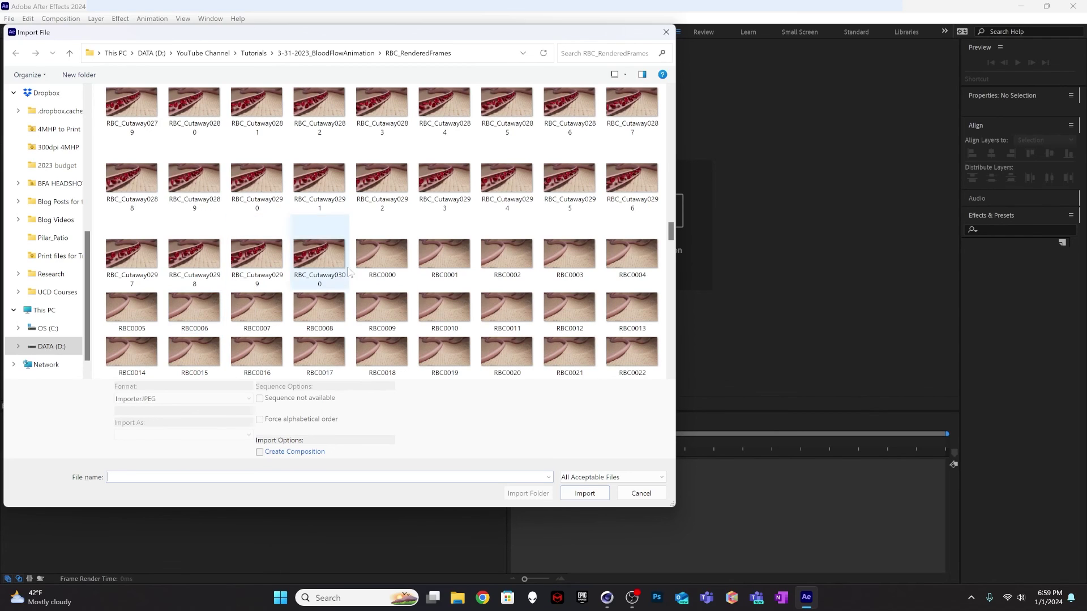
{"action": "left_click", "coordinate": [380, 258]}
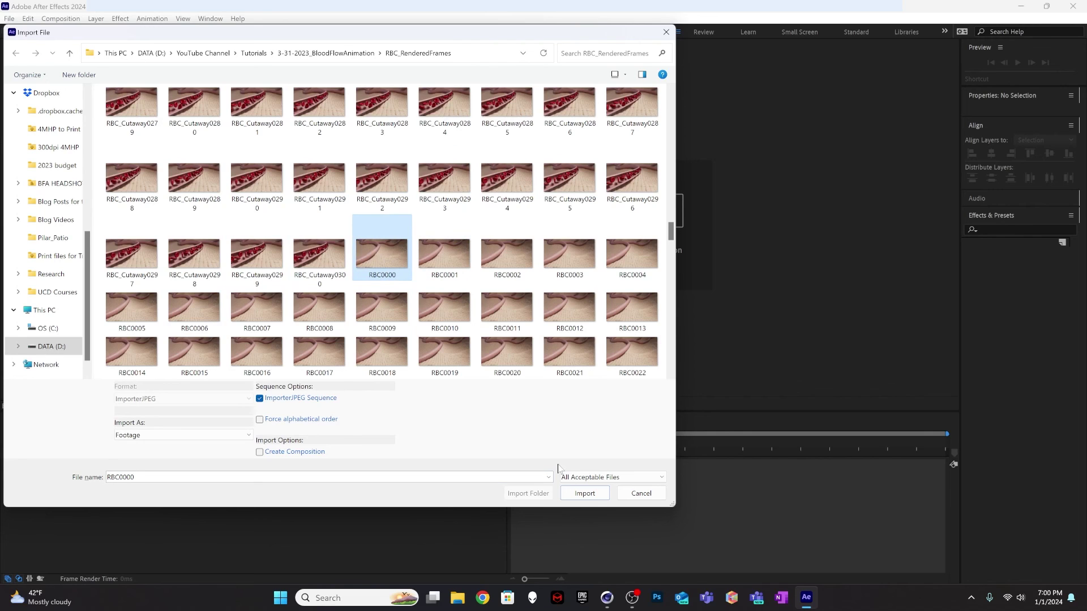
{"action": "left_click", "coordinate": [592, 496]}
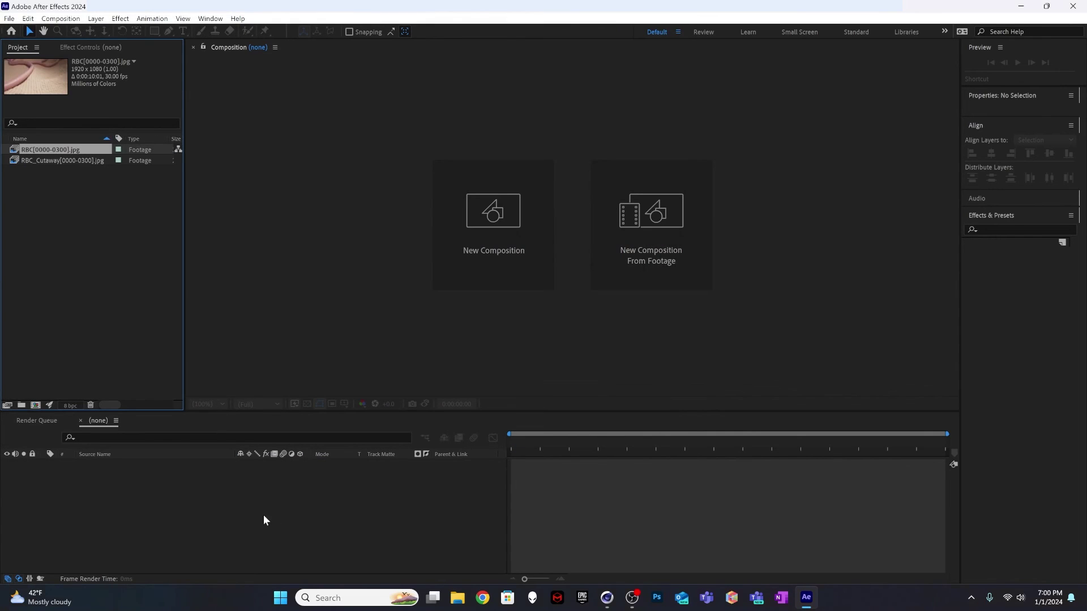
{"action": "left_click", "coordinate": [75, 216]}
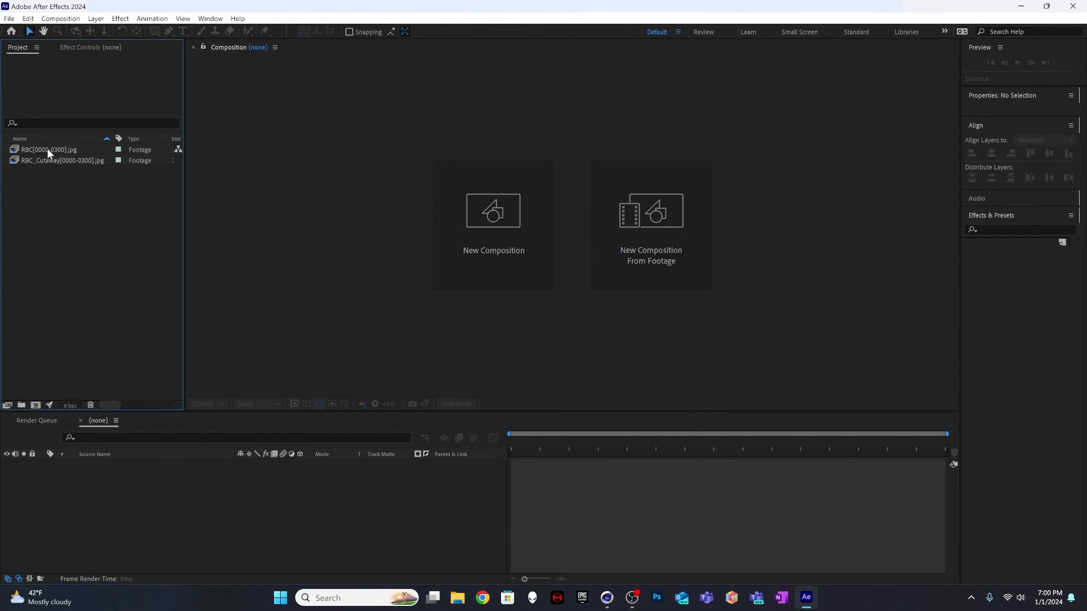
Create a composition from the uncut RBC sequence and stack the RBC_Cutaway sequence above it
{"action": "left_click_drag", "start_coordinate": [42, 147], "coordinate": [37, 404]}
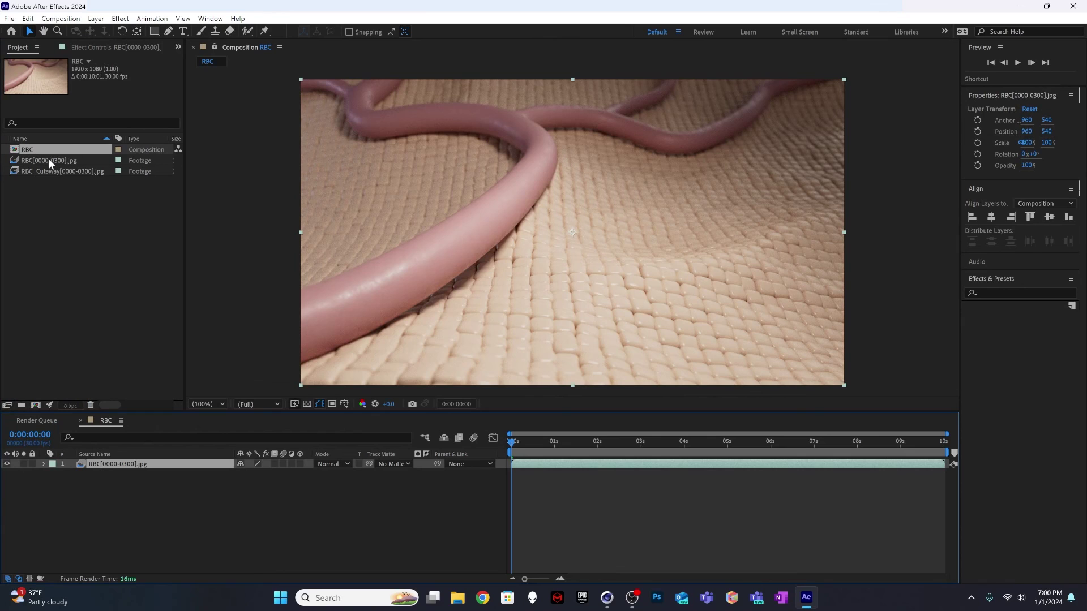
{"action": "left_click_drag", "start_coordinate": [44, 171], "coordinate": [101, 474]}
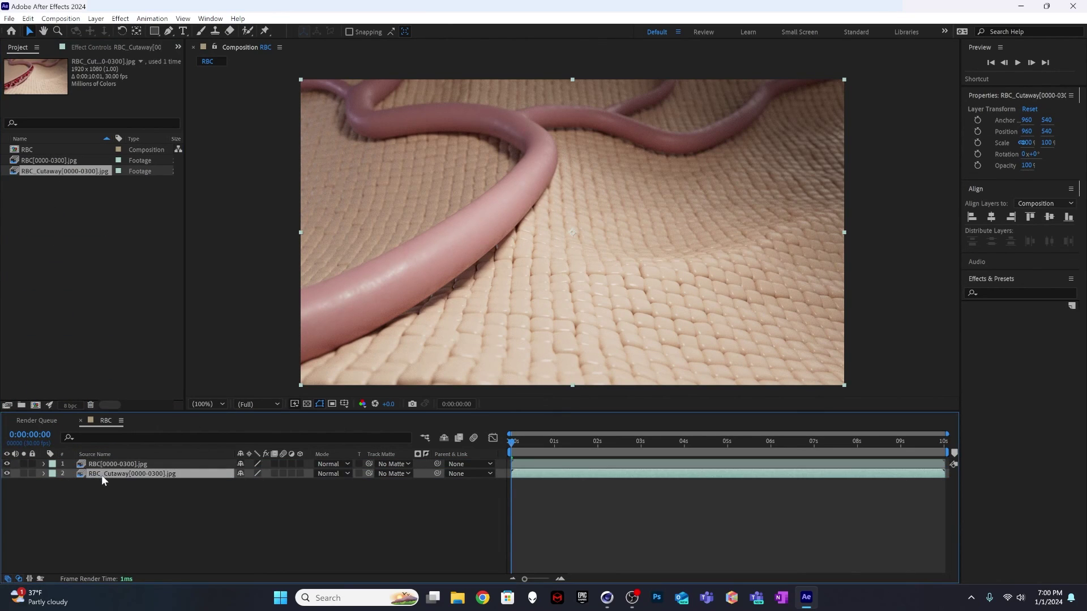
{"action": "left_click", "coordinate": [141, 531]}
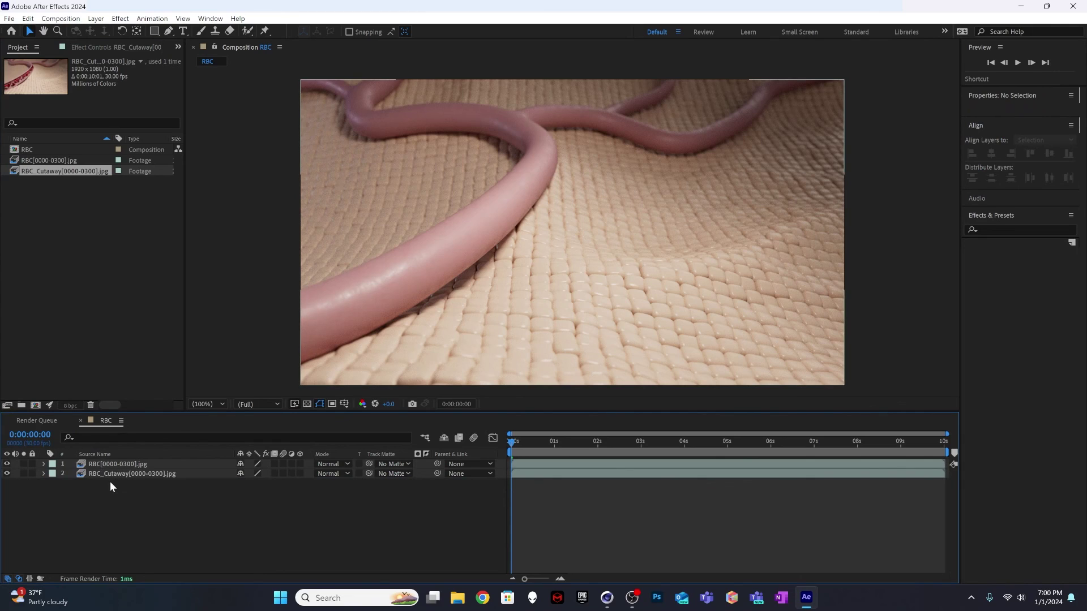
{"action": "left_click_drag", "start_coordinate": [108, 471], "coordinate": [113, 460]}
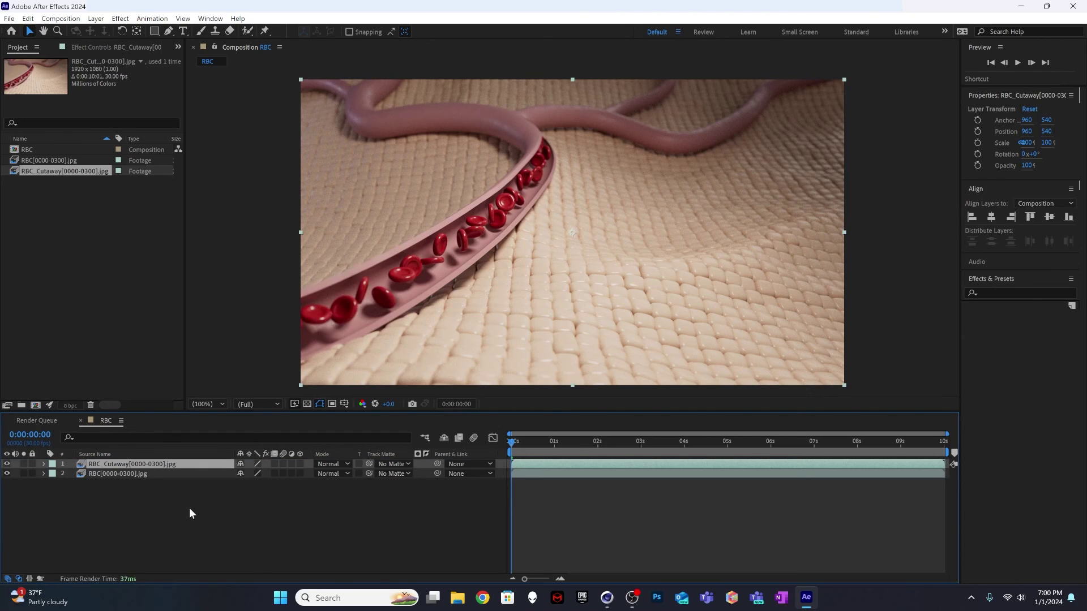
{"action": "left_click", "coordinate": [115, 491]}
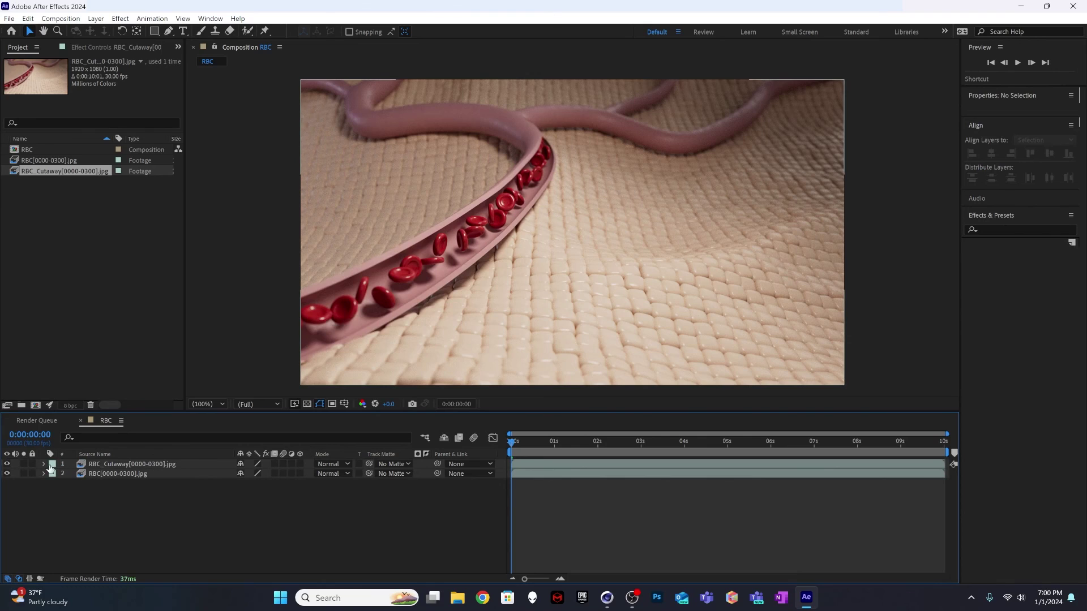
{"action": "left_click", "coordinate": [8, 464]}
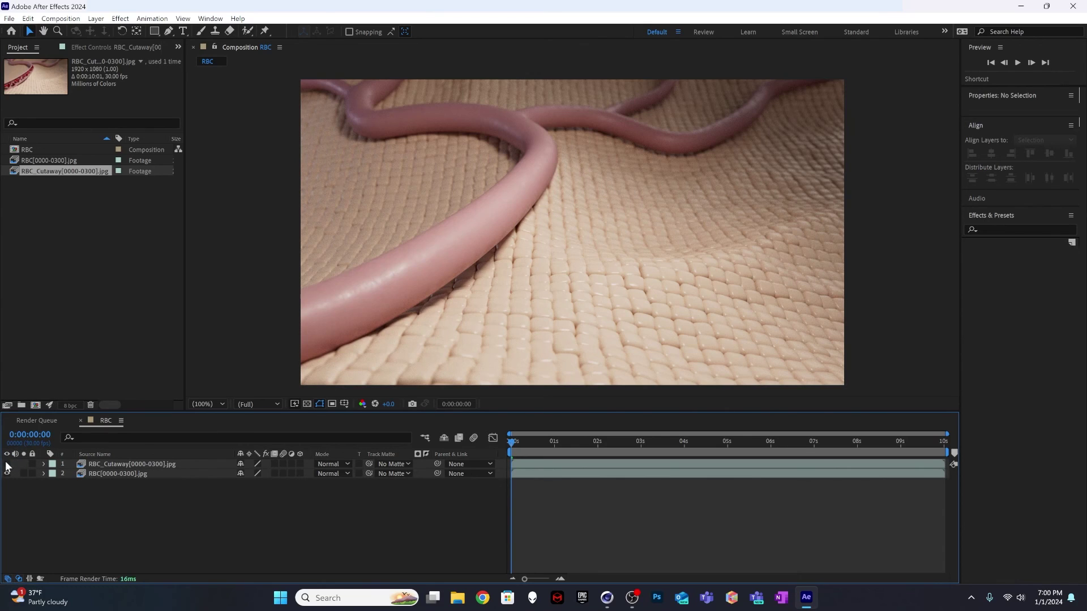
{"action": "left_click", "coordinate": [8, 464]}
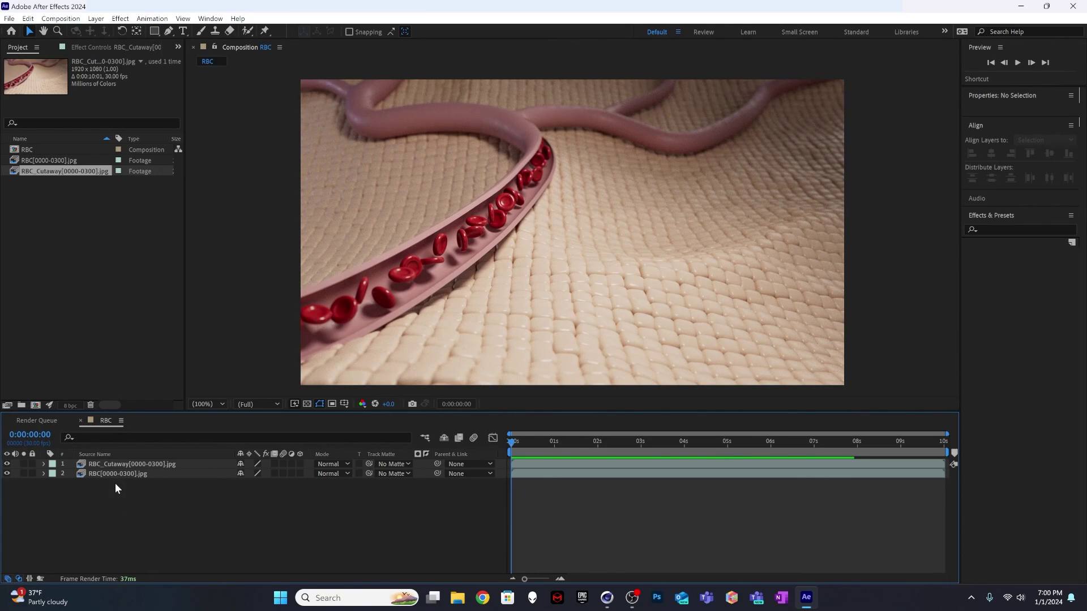
Draw an elliptical mask over the open vessel section on the RBC_Cutaway layer at the start of the composition
{"action": "left_click", "coordinate": [123, 464]}
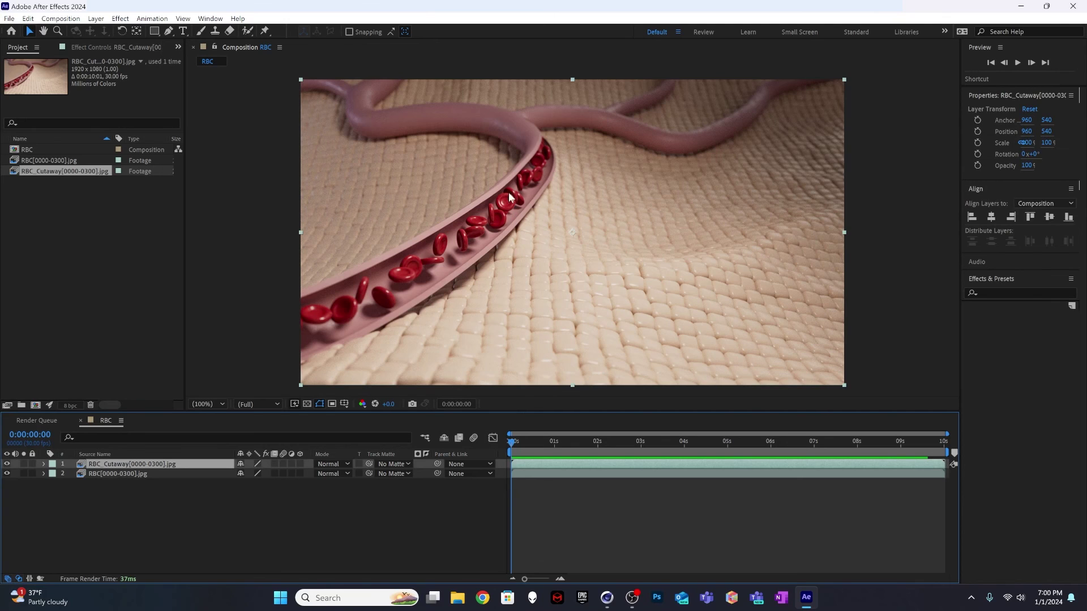
{"action": "left_click_drag", "start_coordinate": [513, 441], "coordinate": [599, 444]}
{"action": "left_click_drag", "start_coordinate": [849, 442], "coordinate": [490, 460]}
{"action": "left_click_drag", "start_coordinate": [154, 30], "coordinate": [202, 56]}
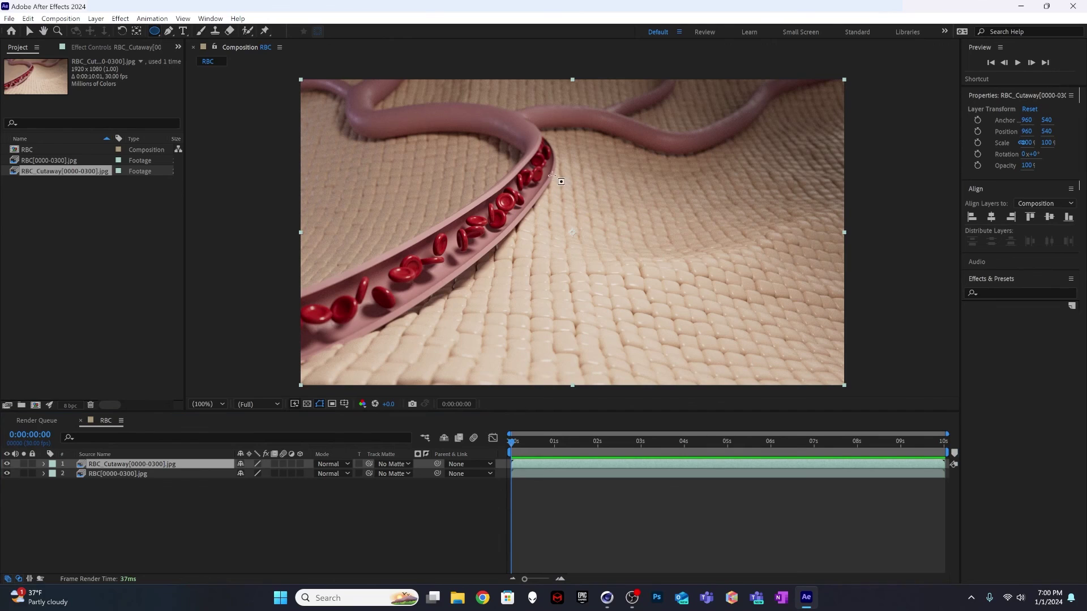
{"action": "left_click_drag", "start_coordinate": [550, 174], "coordinate": [330, 355]}
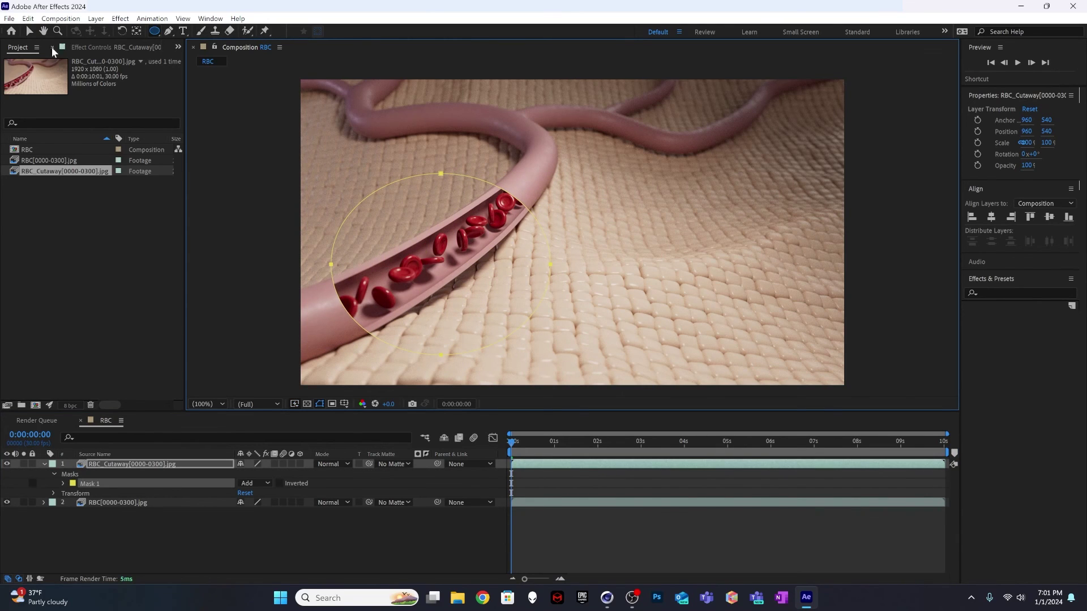
{"action": "left_click", "coordinate": [29, 32]}
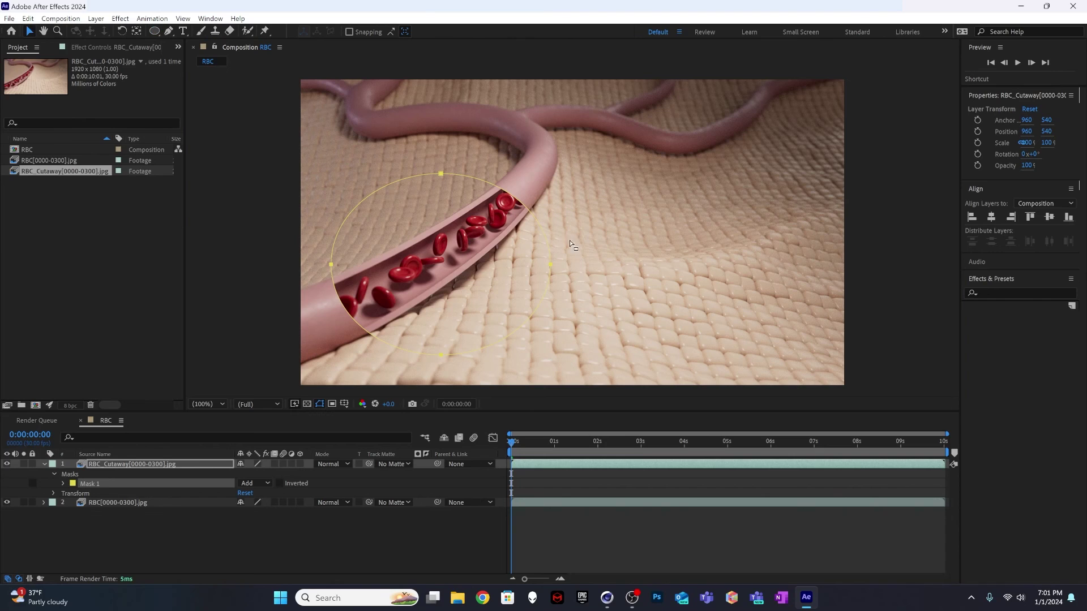
Rotate the elliptical mask to follow the vessel's diagonal and reposition it over the blood cells
{"action": "double_click", "coordinate": [549, 263]}
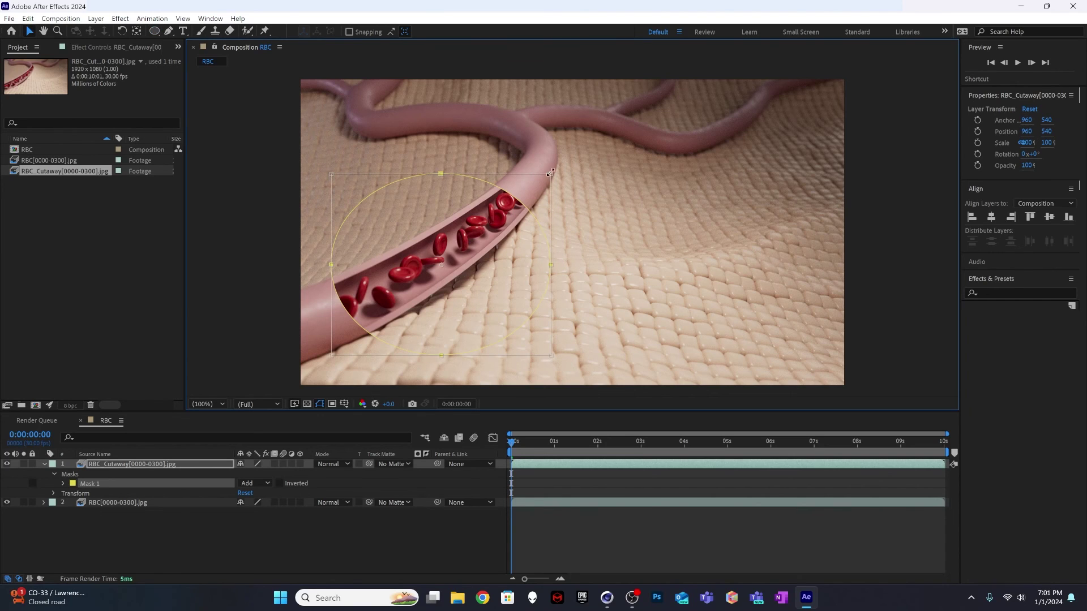
{"action": "left_click_drag", "start_coordinate": [557, 174], "coordinate": [495, 136]}
{"action": "left_click_drag", "start_coordinate": [397, 183], "coordinate": [429, 235]}
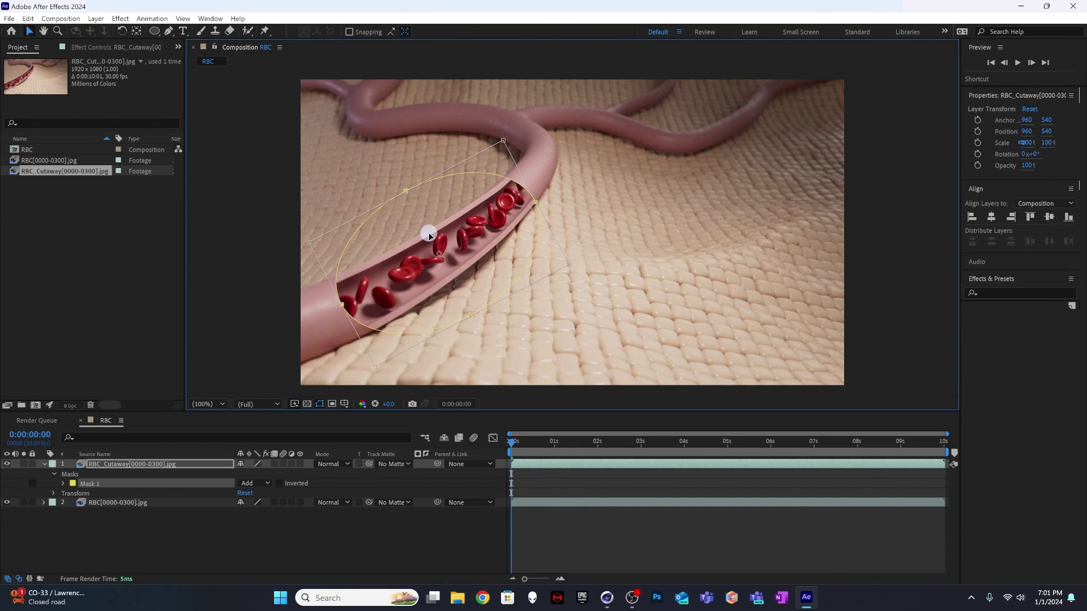
{"action": "mouse_move", "coordinate": [538, 202]}
{"action": "left_mouse_down"}
{"action": "mouse_move", "coordinate": [542, 192]}
{"action": "mouse_move", "coordinate": [536, 202]}
{"action": "left_mouse_up"}
Set the mask feather to 204 pixels and start keyframing the mask path at 0:00:00:00
{"action": "left_click", "coordinate": [63, 484]}
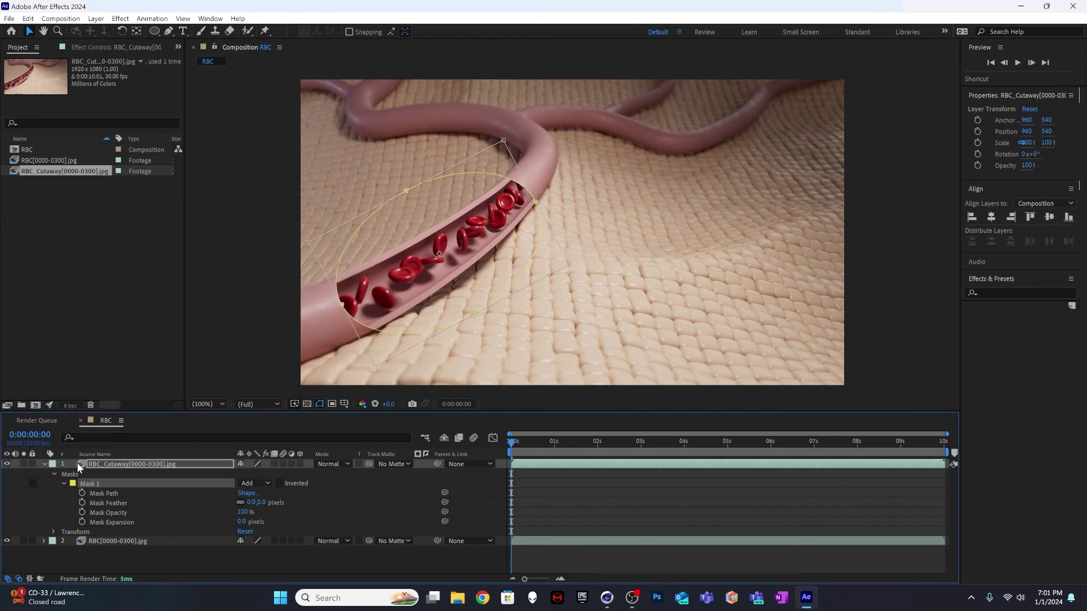
{"action": "left_click_drag", "start_coordinate": [249, 502], "coordinate": [360, 493]}
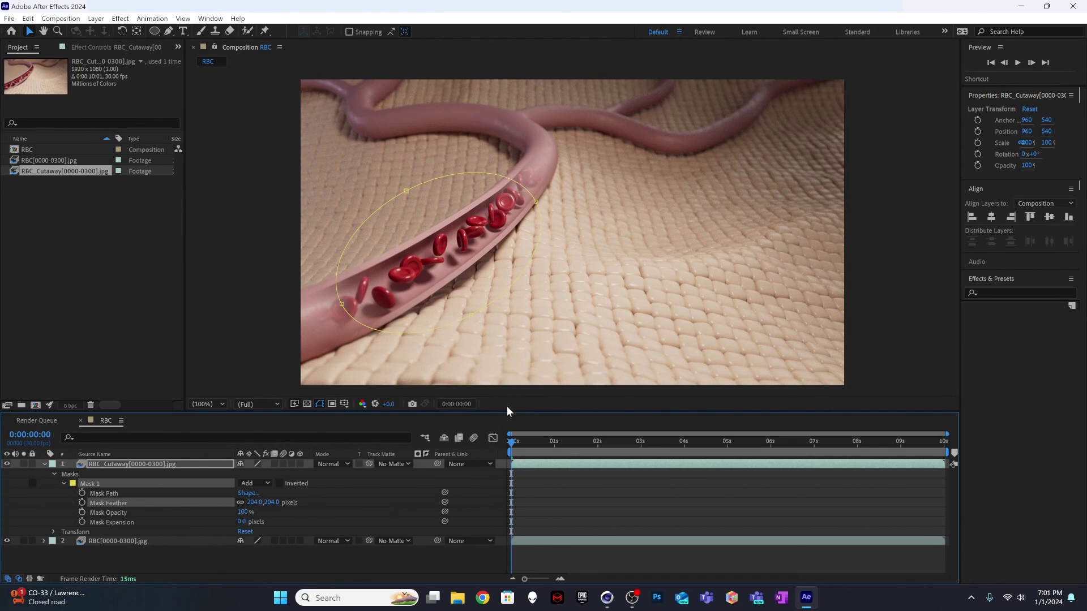
{"action": "mouse_move", "coordinate": [514, 439]}
{"action": "left_mouse_down"}
{"action": "mouse_move", "coordinate": [1015, 430]}
{"action": "mouse_move", "coordinate": [496, 449]}
{"action": "mouse_move", "coordinate": [505, 449]}
{"action": "left_mouse_up"}
{"action": "left_click", "coordinate": [535, 201]}
{"action": "left_click", "coordinate": [83, 492]}
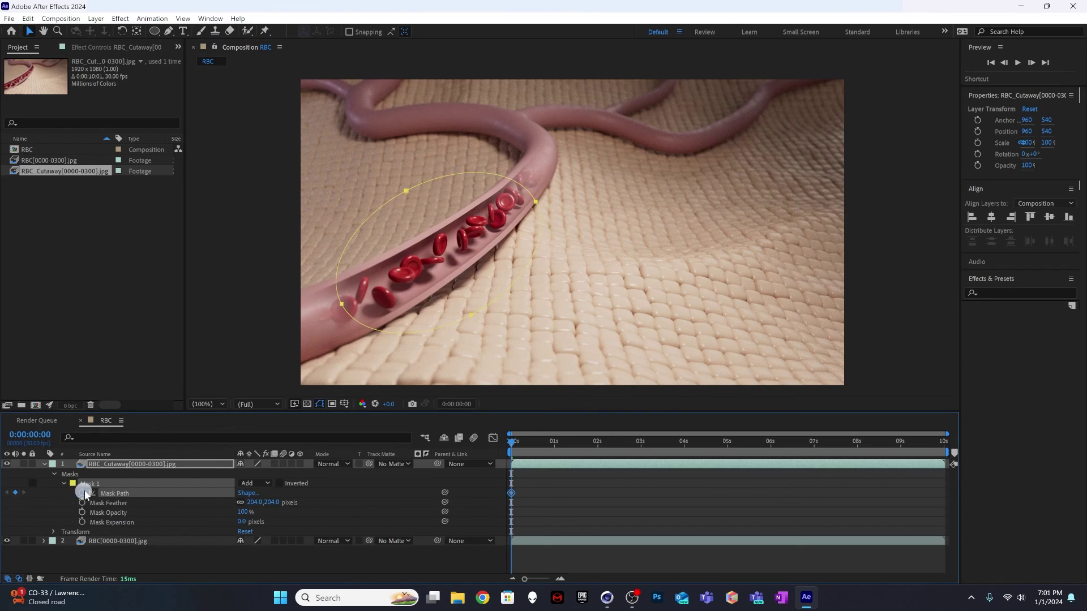
Reshape the cutaway mask at 0:00:10:00 by moving its points to extend along the enlarged open vessel, keyframing the path
{"action": "left_click_drag", "start_coordinate": [536, 439], "coordinate": [974, 431]}
{"action": "double_click", "coordinate": [535, 199]}
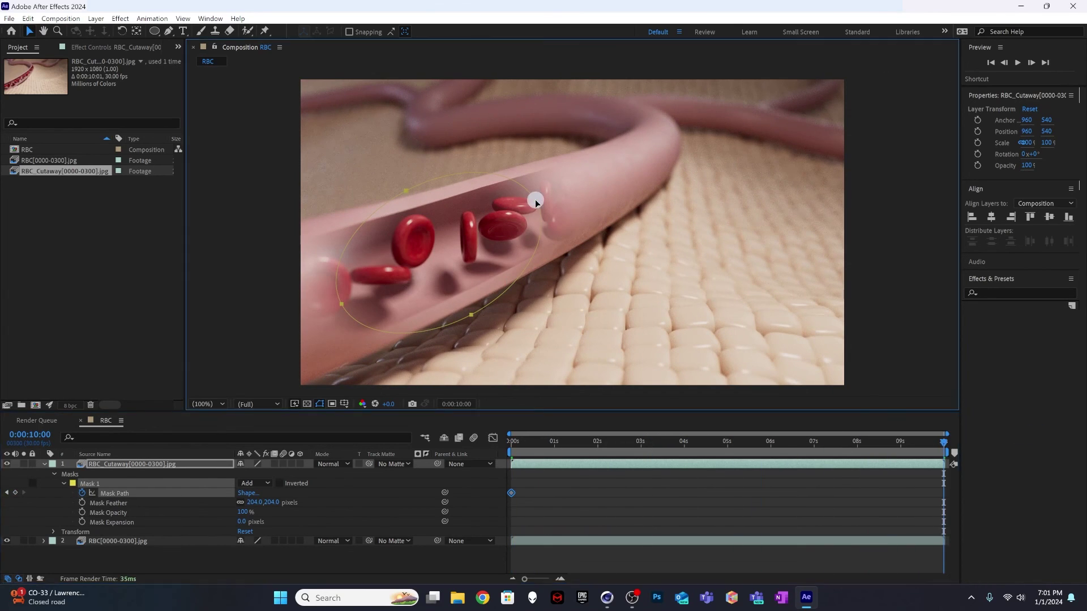
{"action": "double_click", "coordinate": [481, 311]}
{"action": "left_click", "coordinate": [534, 202]}
{"action": "left_click_drag", "start_coordinate": [536, 202], "coordinate": [657, 243]}
{"action": "left_click_drag", "start_coordinate": [603, 141], "coordinate": [585, 114]}
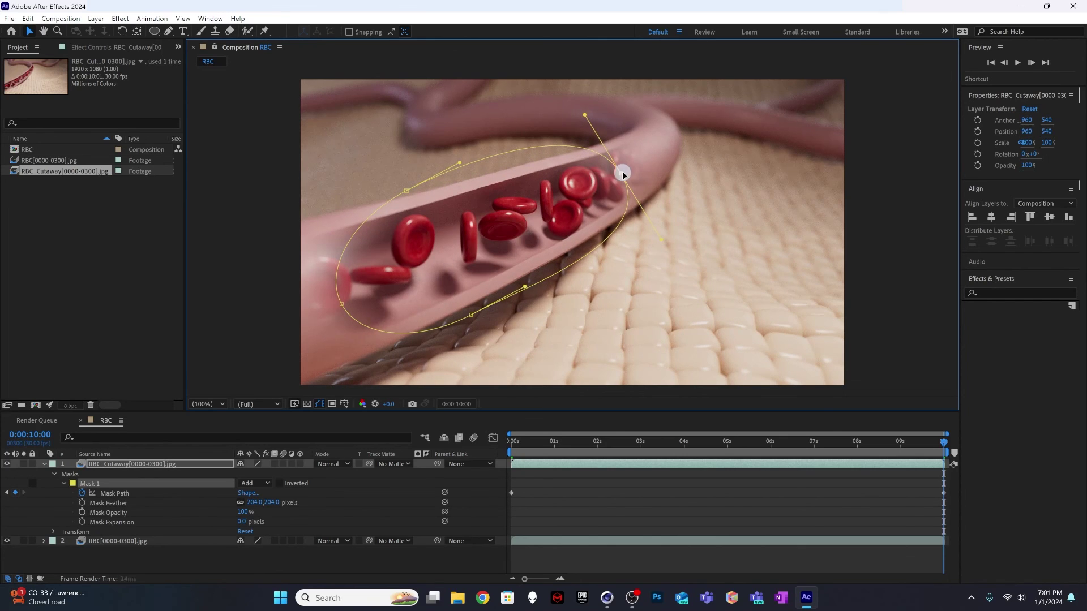
{"action": "left_click_drag", "start_coordinate": [623, 173], "coordinate": [655, 153]}
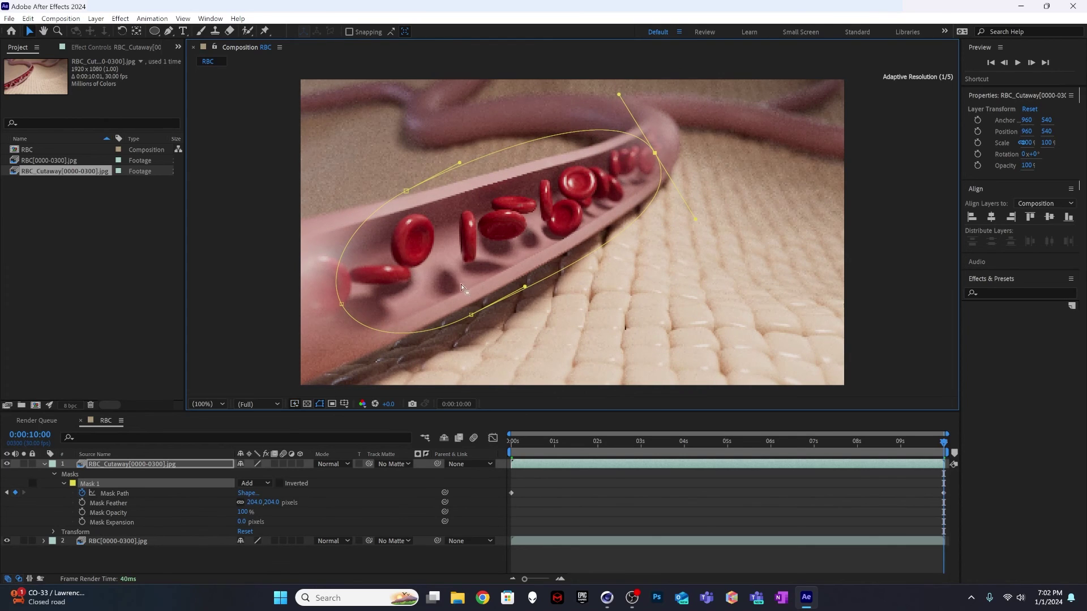
{"action": "left_click_drag", "start_coordinate": [342, 303], "coordinate": [355, 298]}
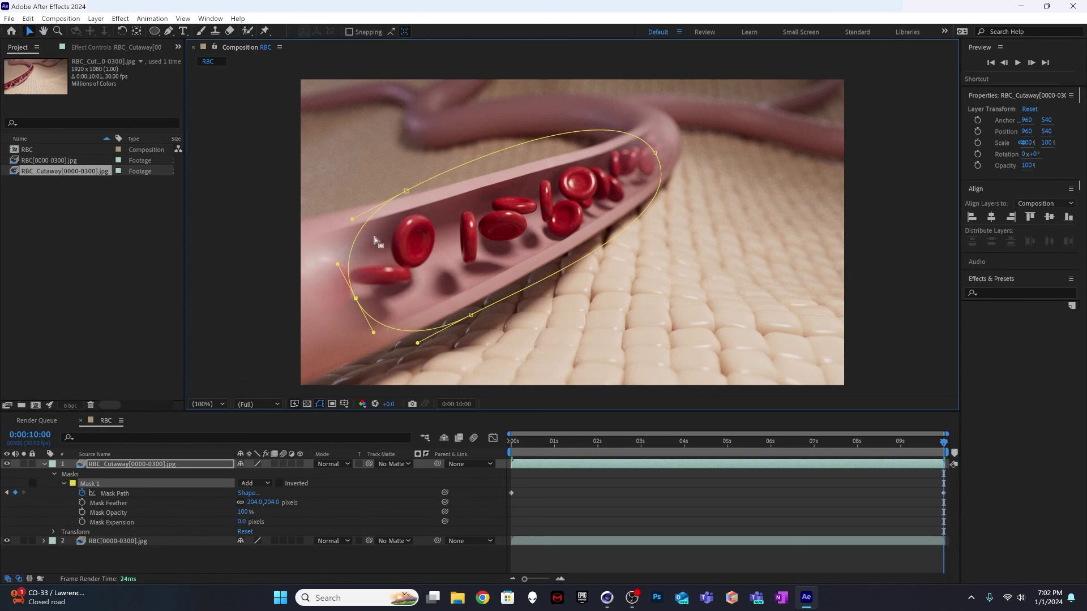
{"action": "left_click_drag", "start_coordinate": [407, 194], "coordinate": [402, 187]}
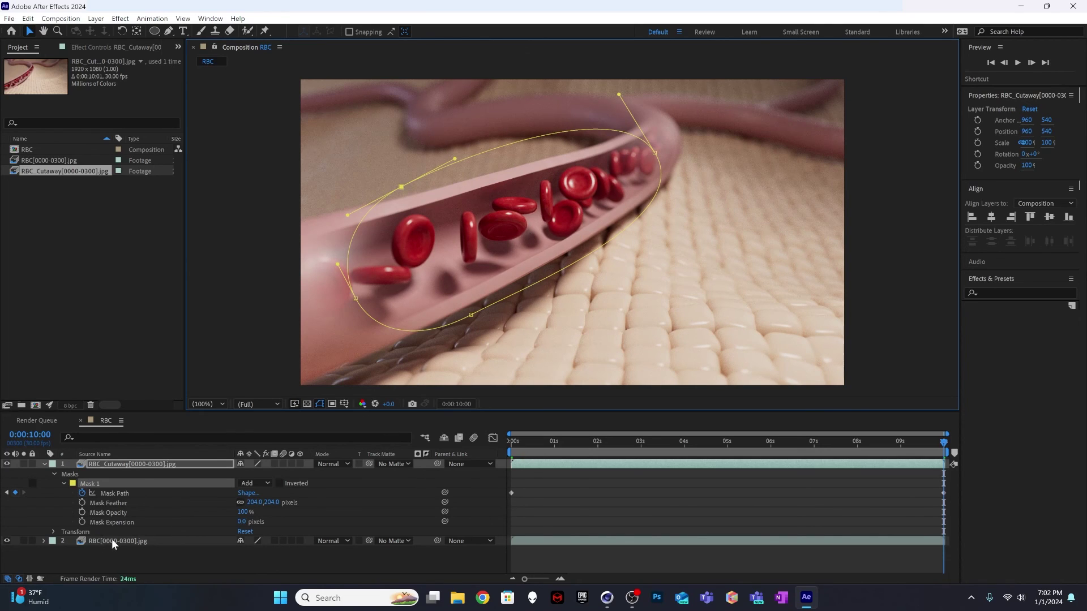
Return to the start of the composition and set the RBC_Cutaway layer's opacity to 0%
{"action": "left_click", "coordinate": [158, 571]}
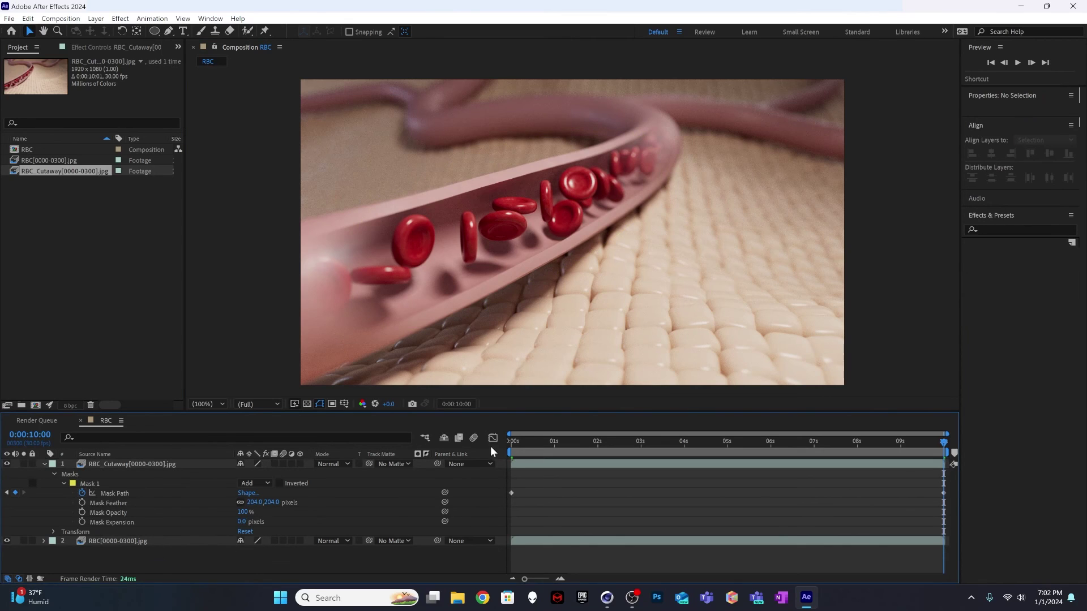
{"action": "left_click", "coordinate": [107, 464]}
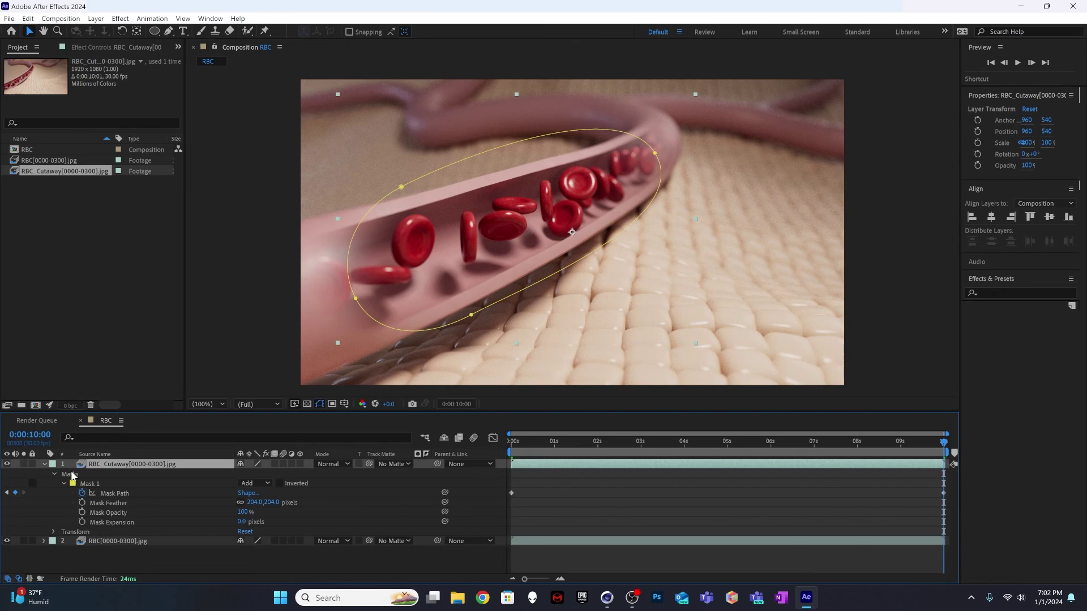
{"action": "left_click_drag", "start_coordinate": [539, 441], "coordinate": [493, 441]}
{"action": "left_click", "coordinate": [885, 151]}
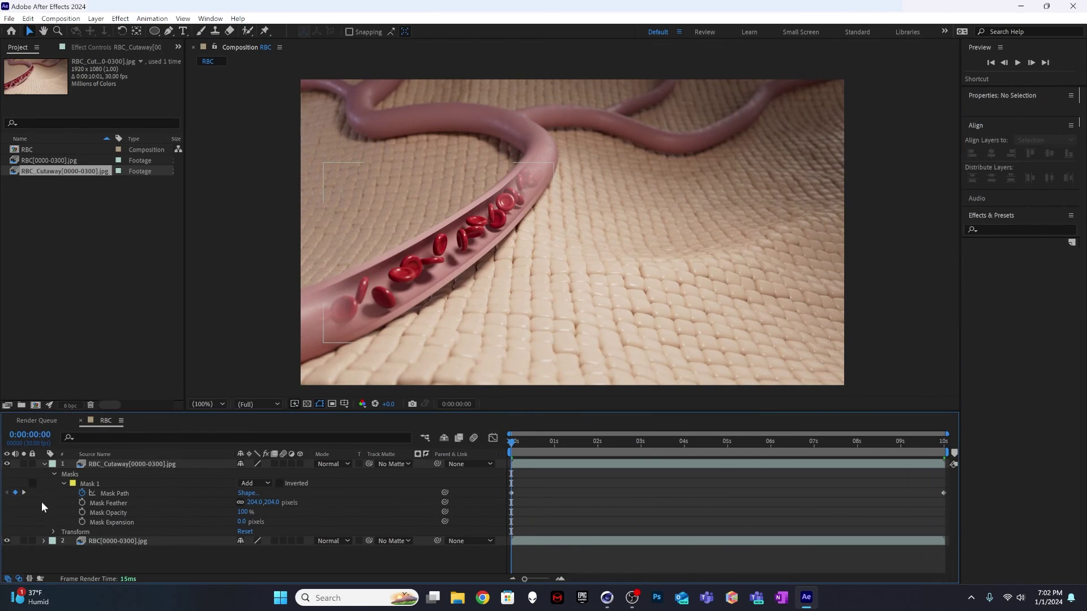
{"action": "left_click", "coordinate": [83, 462]}
{"action": "key", "text": "t"}
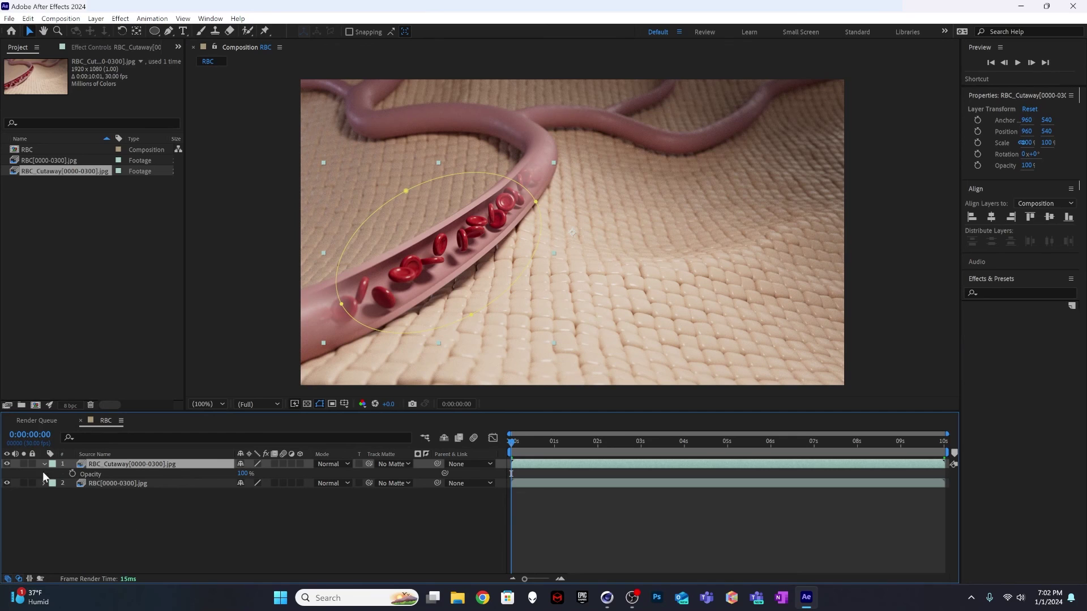
{"action": "left_click_drag", "start_coordinate": [242, 473], "coordinate": [179, 498]}
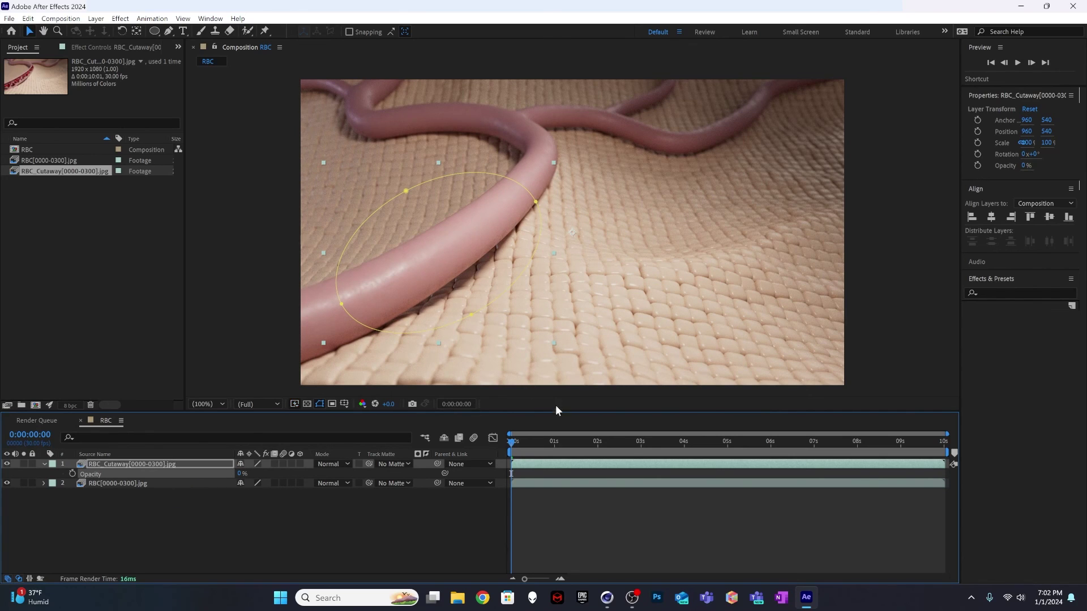
Fade in the RBC_Cutaway layer by keyframing opacity from 0% just after the start to 95% at 0:00:02:00
{"action": "left_click_drag", "start_coordinate": [512, 443], "coordinate": [600, 428]}
{"action": "left_click", "coordinate": [73, 474]}
{"action": "left_click_drag", "start_coordinate": [241, 473], "coordinate": [284, 467]}
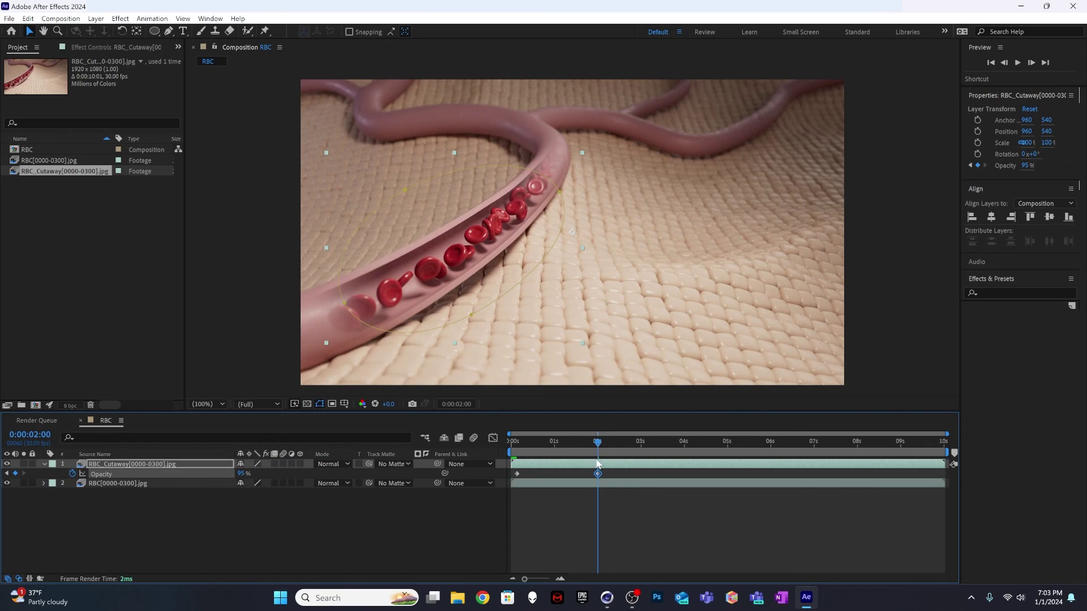
Play the composition from the start to check the cutaway's fade-in and moving mask
{"action": "left_click_drag", "start_coordinate": [600, 447], "coordinate": [511, 447]}
{"action": "left_click", "coordinate": [420, 561]}
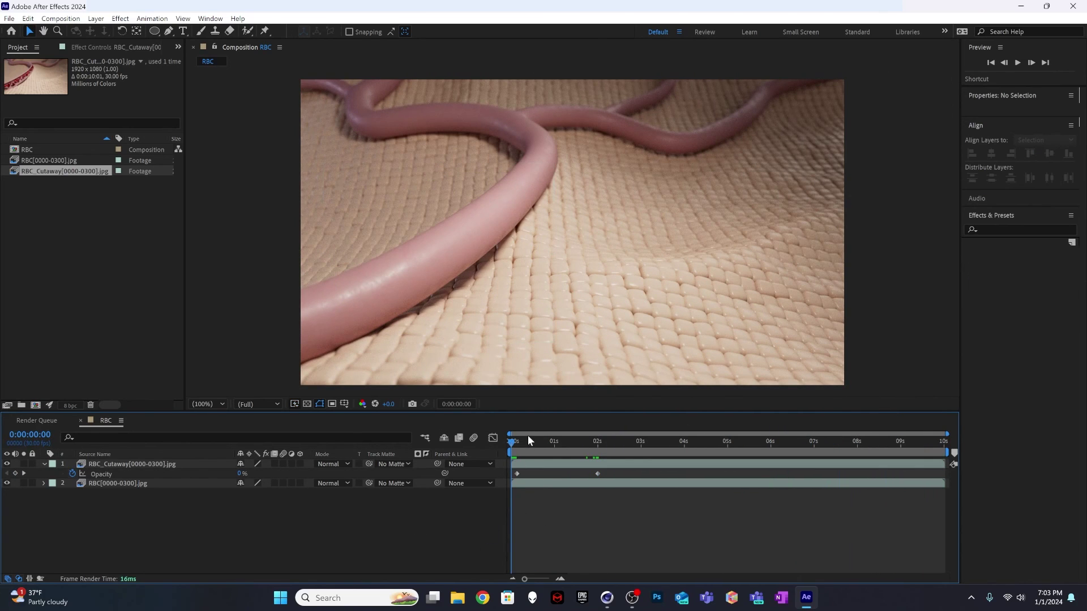
{"action": "key", "text": "space"}
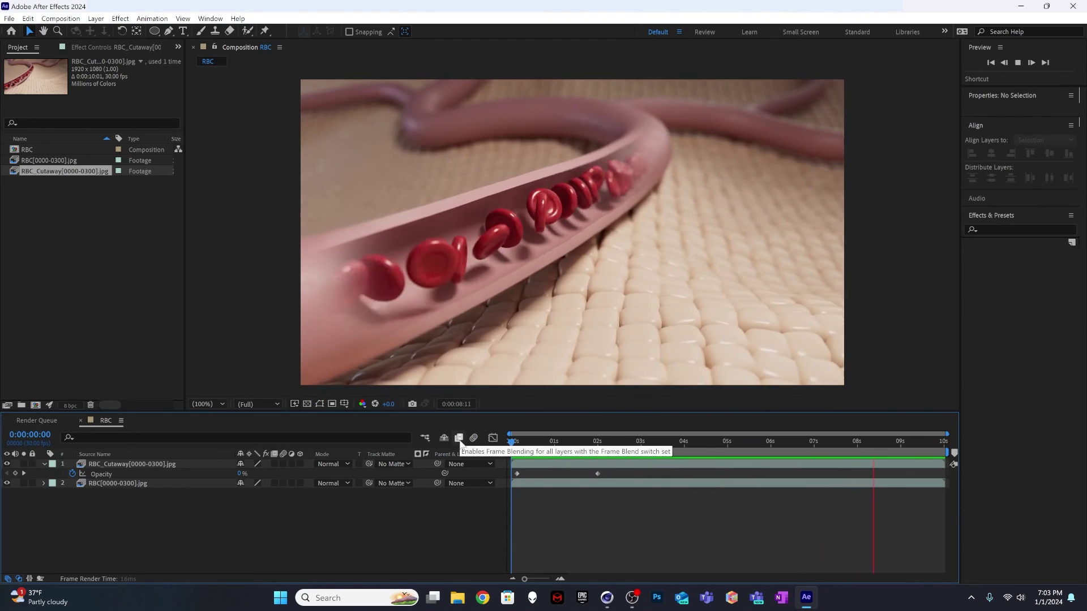
{"action": "key", "text": "space"}
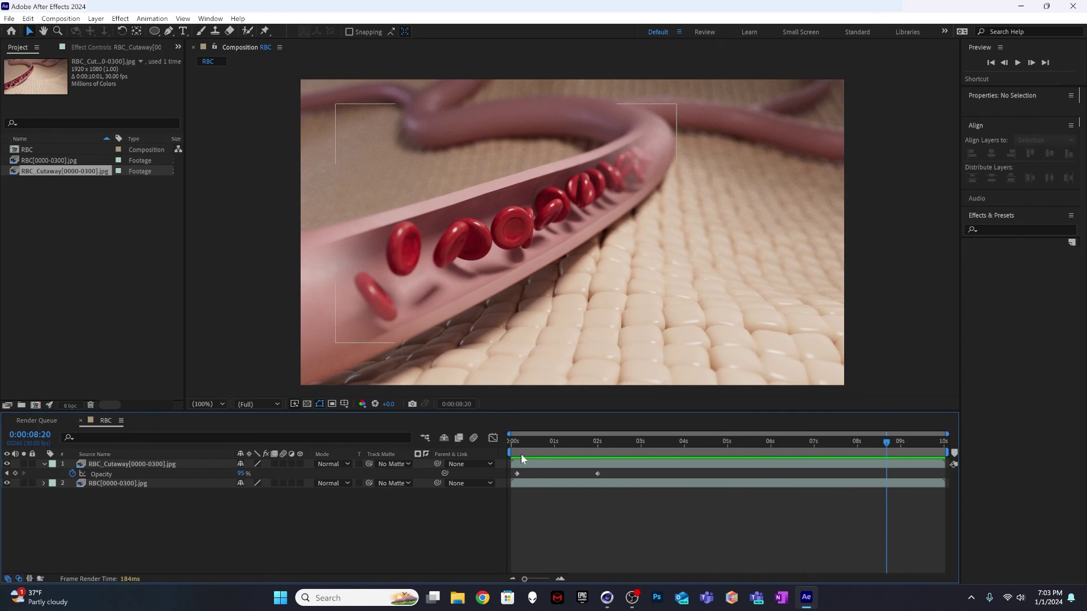
Move to 0:00:05:00 and add an adjustment layer above the cutaway and uncut vessel layers
{"action": "left_click_drag", "start_coordinate": [698, 441], "coordinate": [728, 426]}
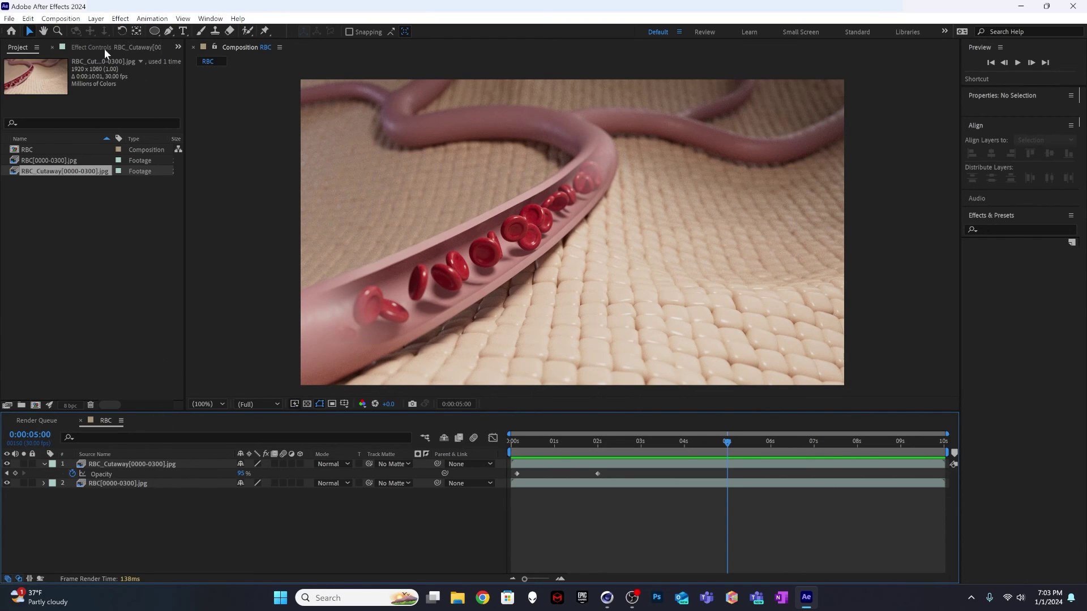
{"action": "left_click", "coordinate": [96, 18]}
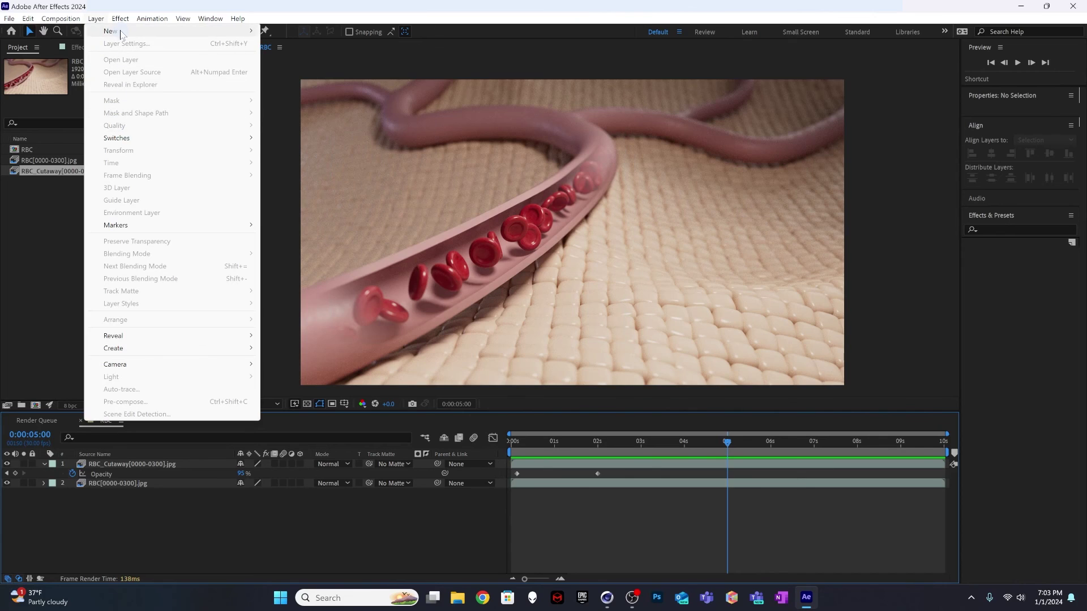
{"action": "mouse_move", "coordinate": [120, 35]}
{"action": "left_click", "coordinate": [325, 105]}
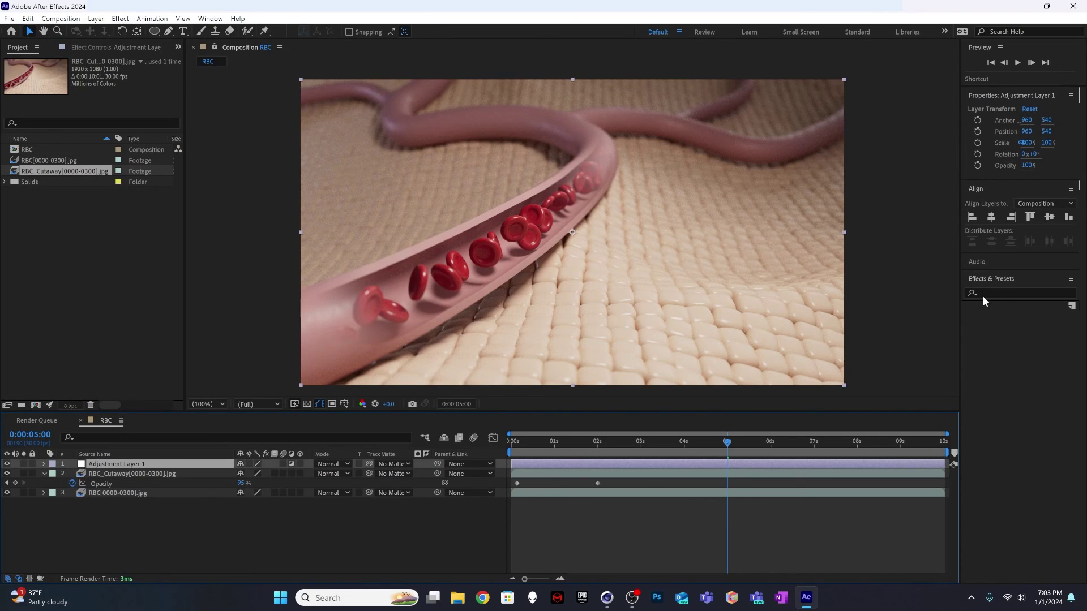
Find the Curves effect and apply it to the adjustment layer
{"action": "left_click", "coordinate": [1006, 291]}
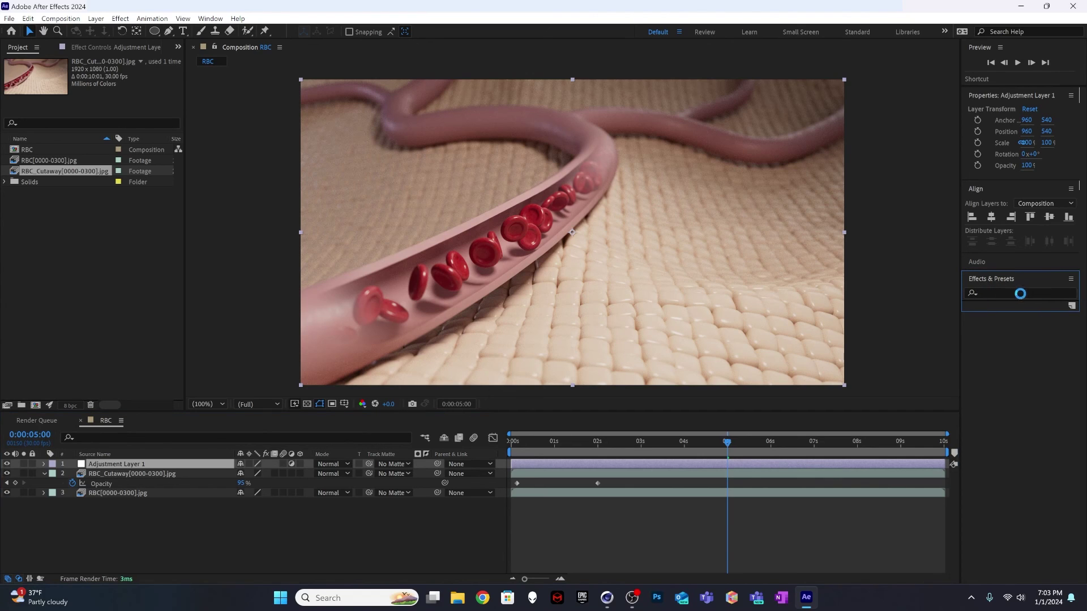
{"action": "left_click", "coordinate": [1014, 292]}
{"action": "type", "text": "curves"}
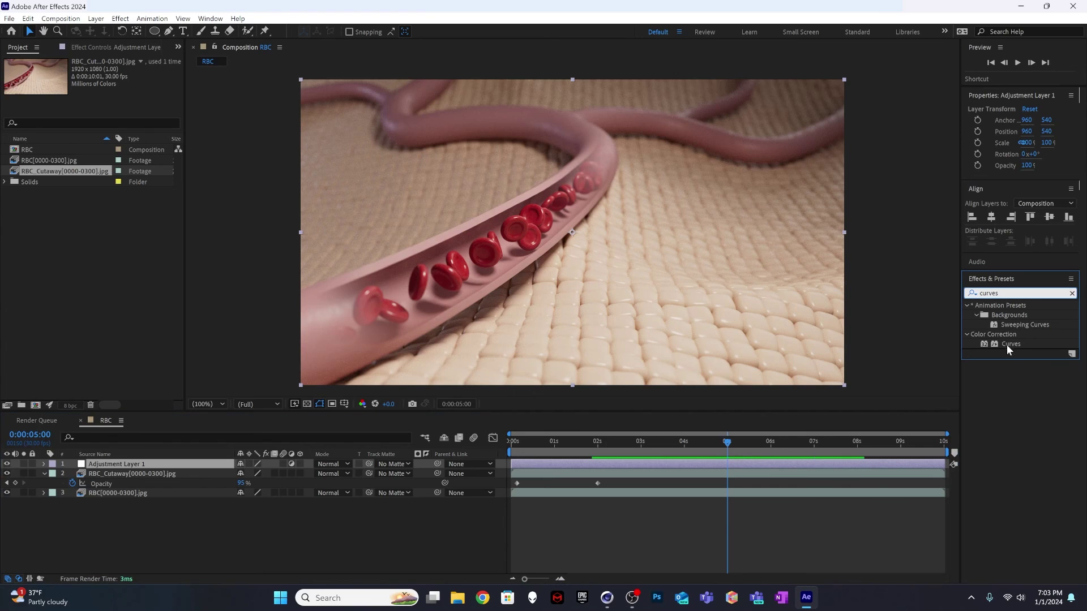
{"action": "left_click_drag", "start_coordinate": [1011, 344], "coordinate": [640, 463]}
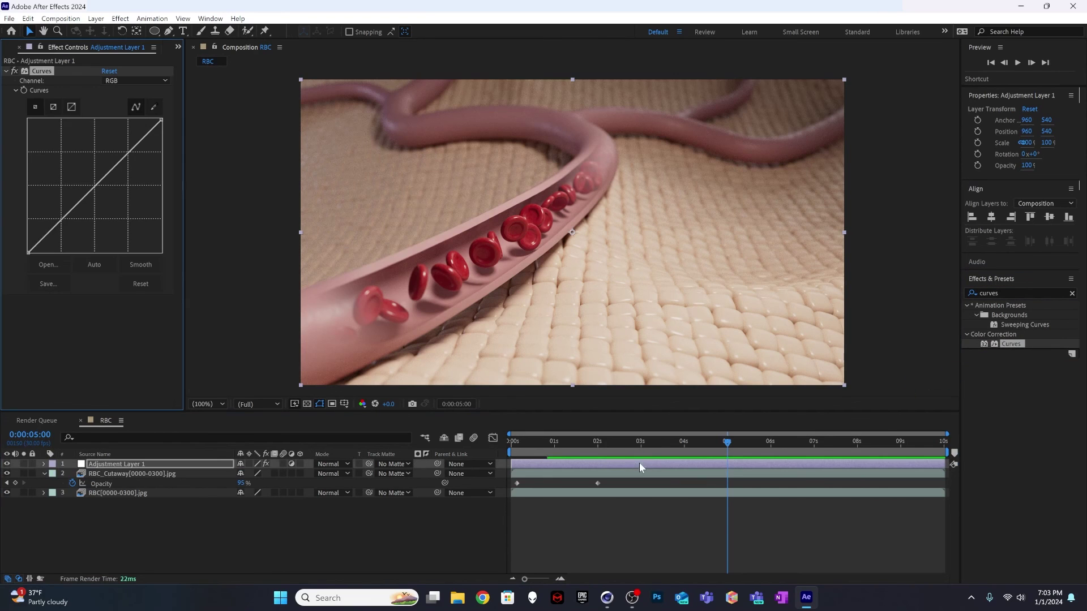
Shape the RGB curve into a gentle S by lowering the shadows and raising the highlights, and check other frames
{"action": "left_click_drag", "start_coordinate": [66, 214], "coordinate": [70, 223]}
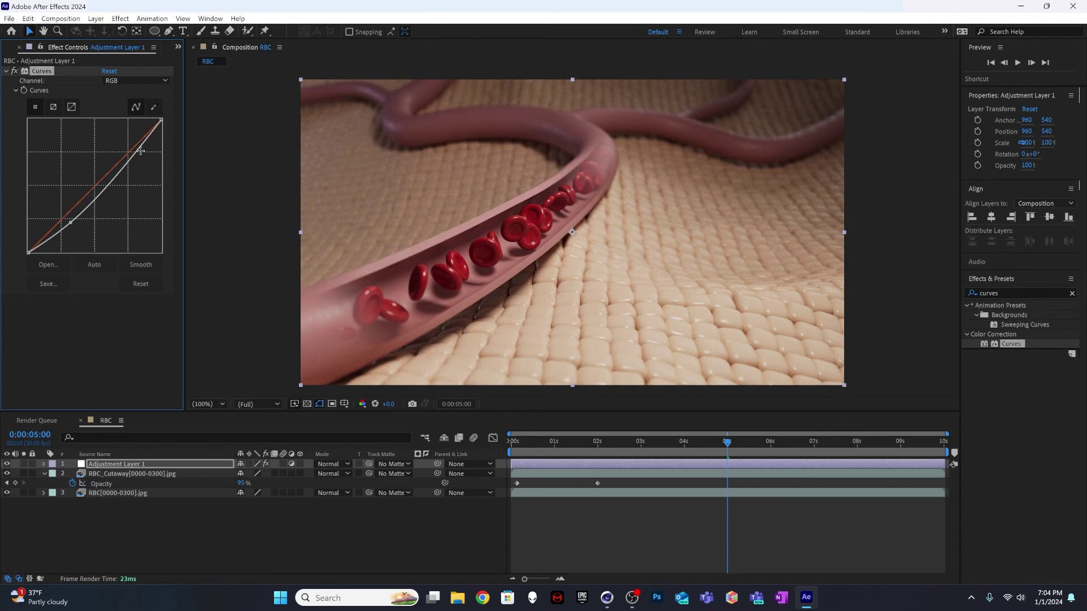
{"action": "left_click_drag", "start_coordinate": [140, 151], "coordinate": [137, 143]}
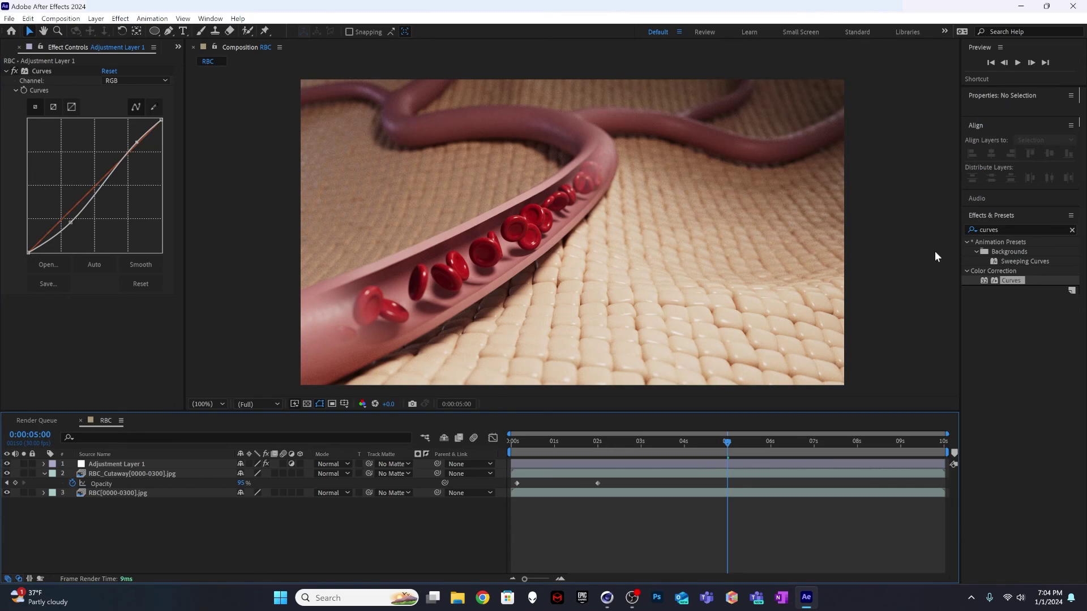
{"action": "left_click", "coordinate": [922, 257]}
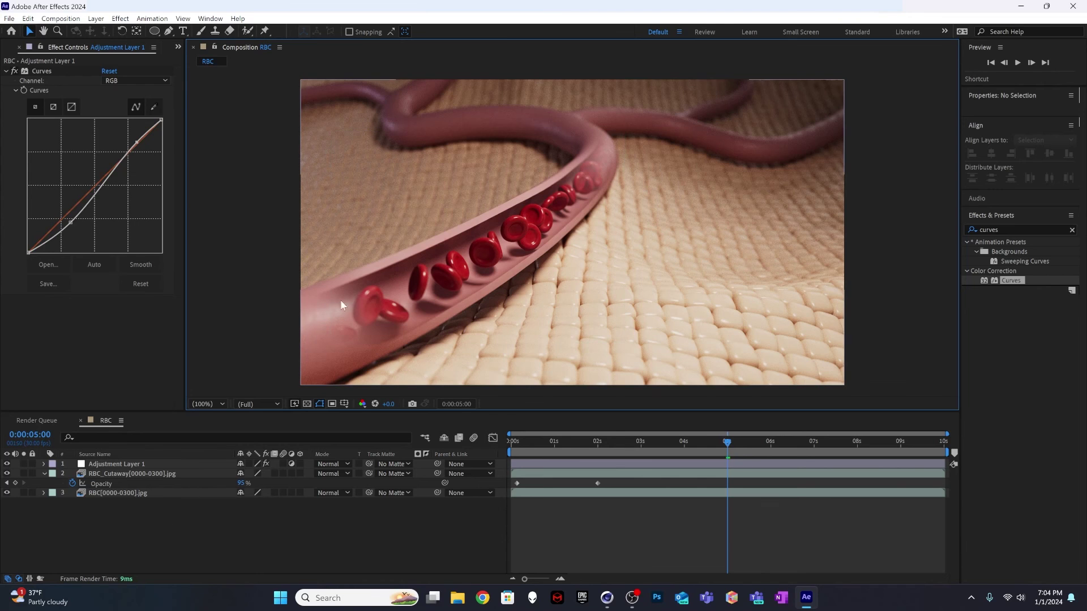
{"action": "mouse_move", "coordinate": [715, 441]}
{"action": "left_mouse_down"}
{"action": "mouse_move", "coordinate": [562, 440]}
{"action": "mouse_move", "coordinate": [792, 441]}
{"action": "mouse_move", "coordinate": [517, 452]}
{"action": "mouse_move", "coordinate": [878, 451]}
{"action": "mouse_move", "coordinate": [492, 456]}
{"action": "mouse_move", "coordinate": [786, 446]}
{"action": "mouse_move", "coordinate": [726, 447]}
{"action": "left_mouse_up"}
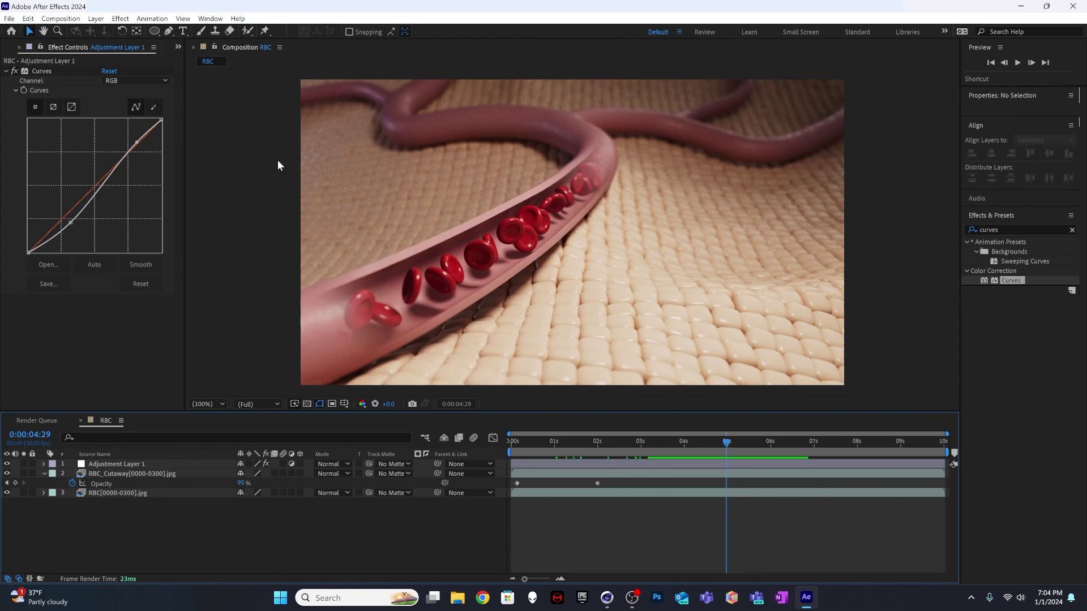
Draw a red rectangle shape, about 1951 by 532 pixels, over the upper half of the frame and set its stroke to 0 px
{"action": "left_click", "coordinate": [154, 31]}
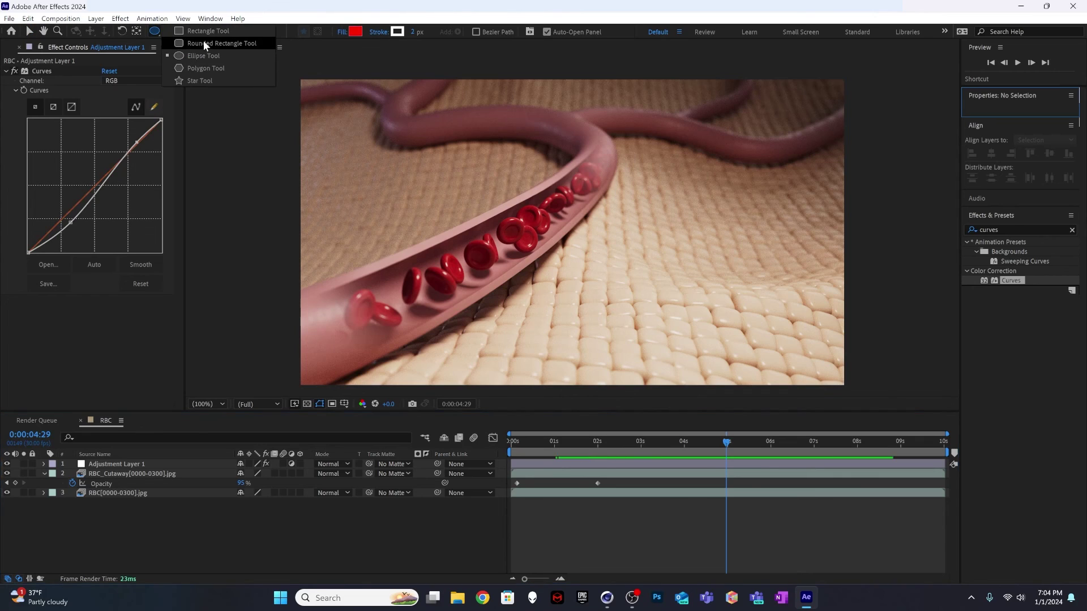
{"action": "left_click", "coordinate": [203, 34]}
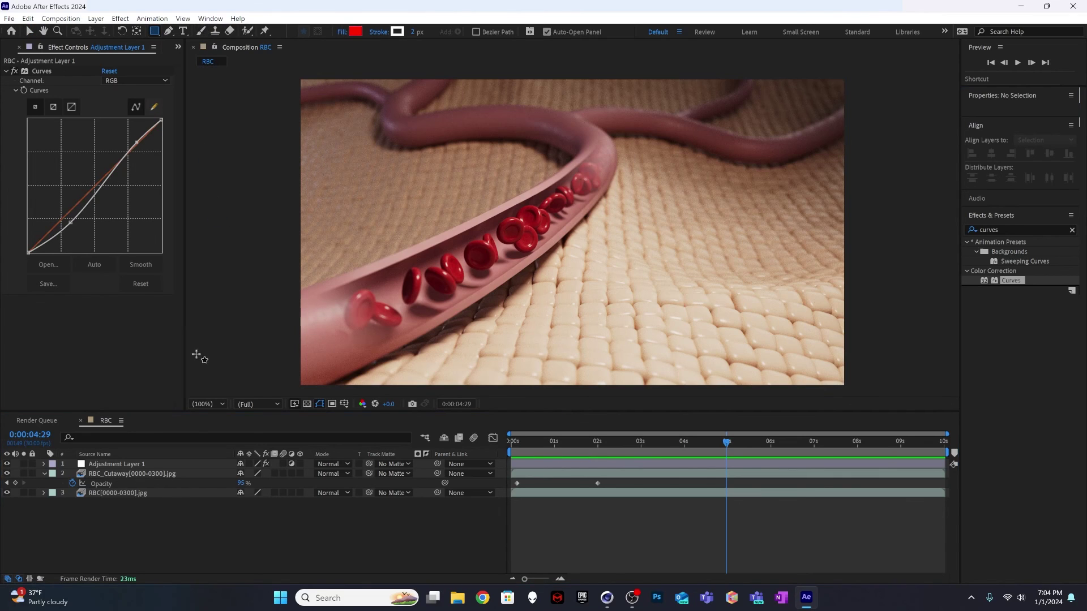
{"action": "left_click", "coordinate": [165, 545]}
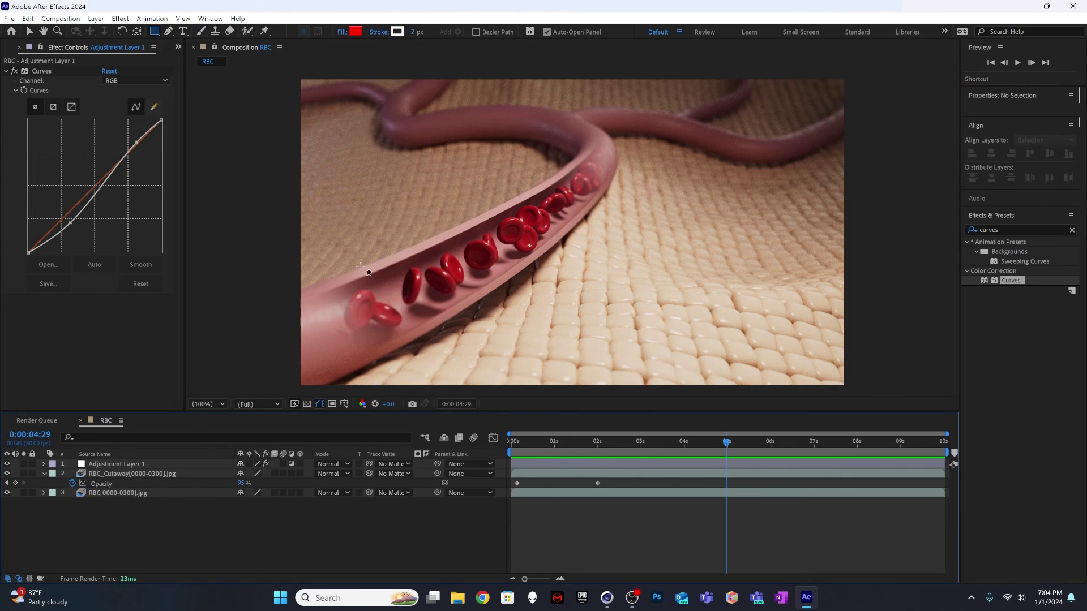
{"action": "mouse_move", "coordinate": [295, 74]}
{"action": "left_mouse_down"}
{"action": "mouse_move", "coordinate": [318, 89]}
{"action": "mouse_move", "coordinate": [873, 170]}
{"action": "mouse_move", "coordinate": [848, 185]}
{"action": "mouse_move", "coordinate": [847, 224]}
{"action": "left_mouse_up"}
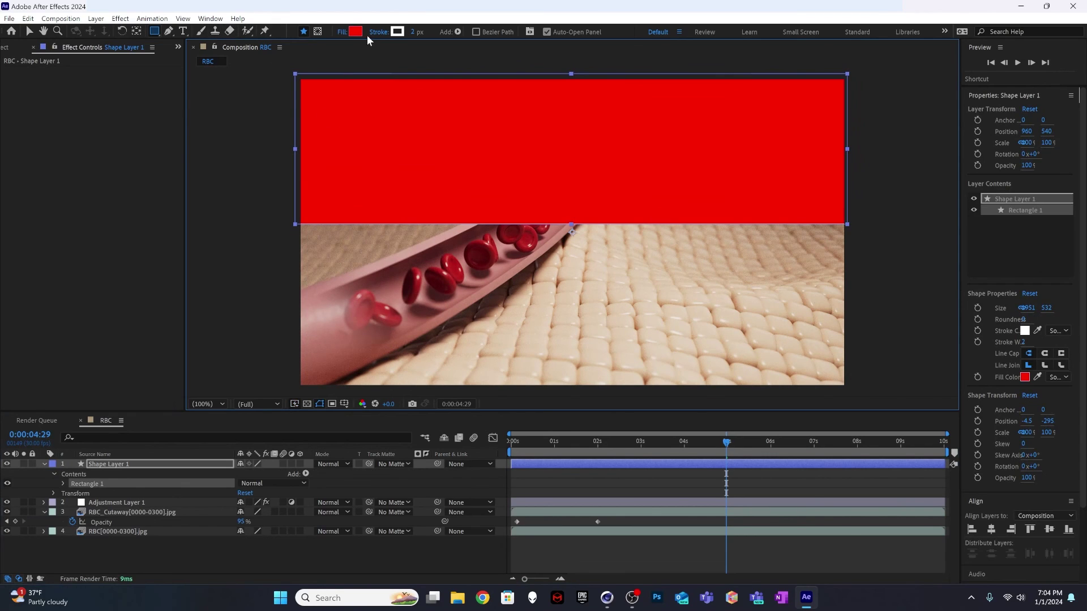
{"action": "left_click_drag", "start_coordinate": [418, 33], "coordinate": [375, 33]}
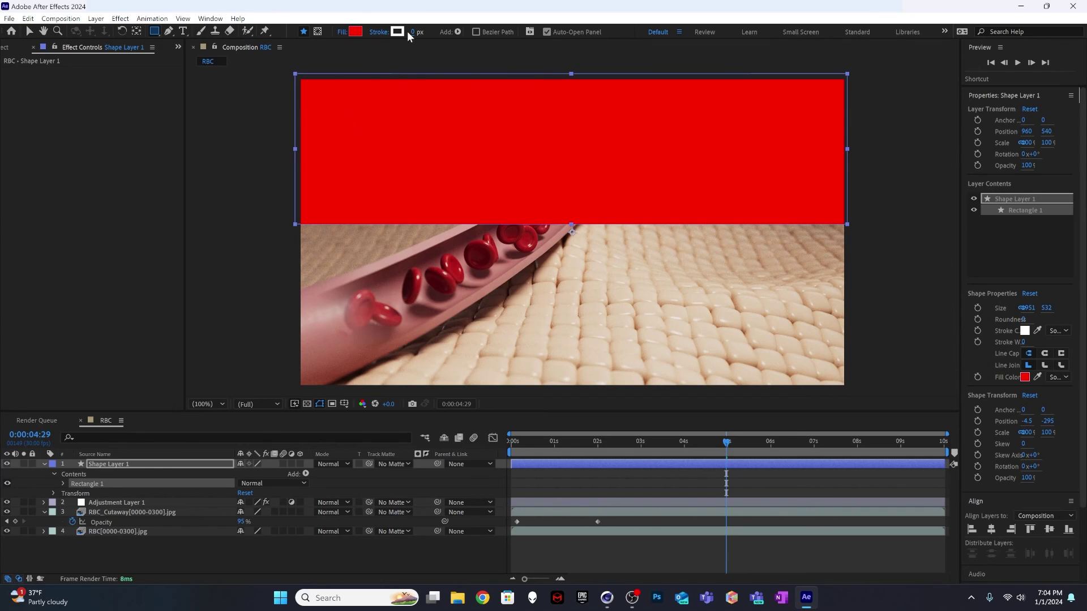
{"action": "left_click", "coordinate": [29, 31]}
{"action": "left_click", "coordinate": [70, 136]}
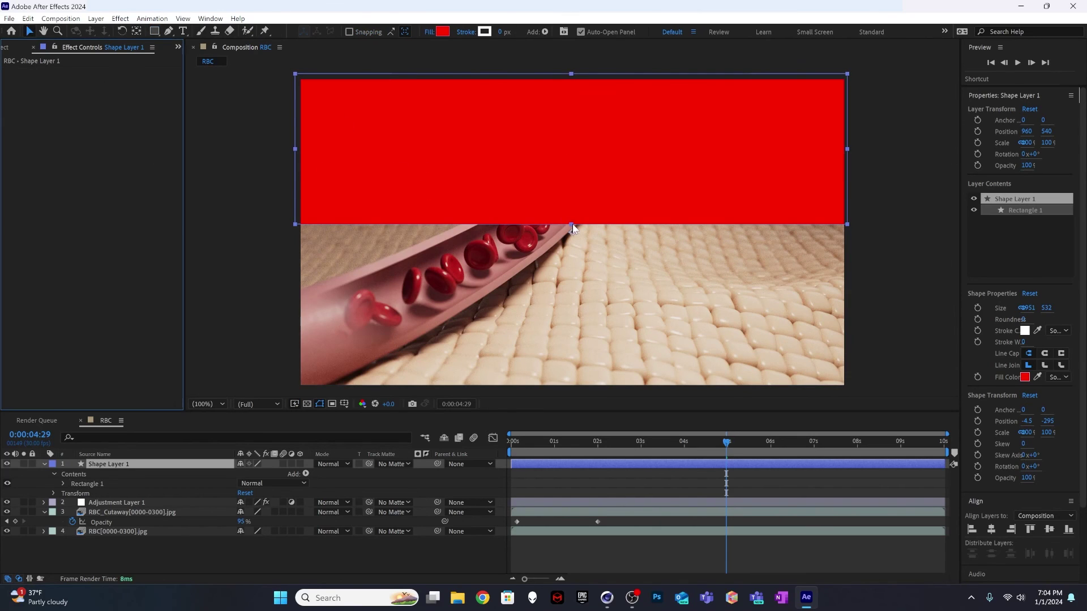
Add a new mask to the red rectangle's shape layer
{"action": "left_click", "coordinate": [138, 558]}
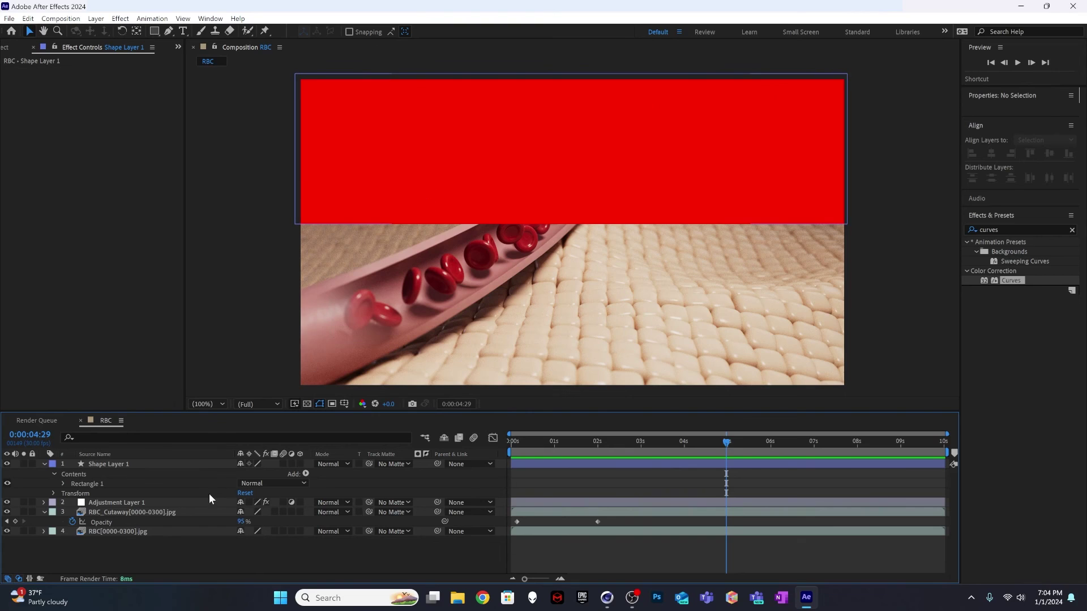
{"action": "left_click", "coordinate": [103, 465]}
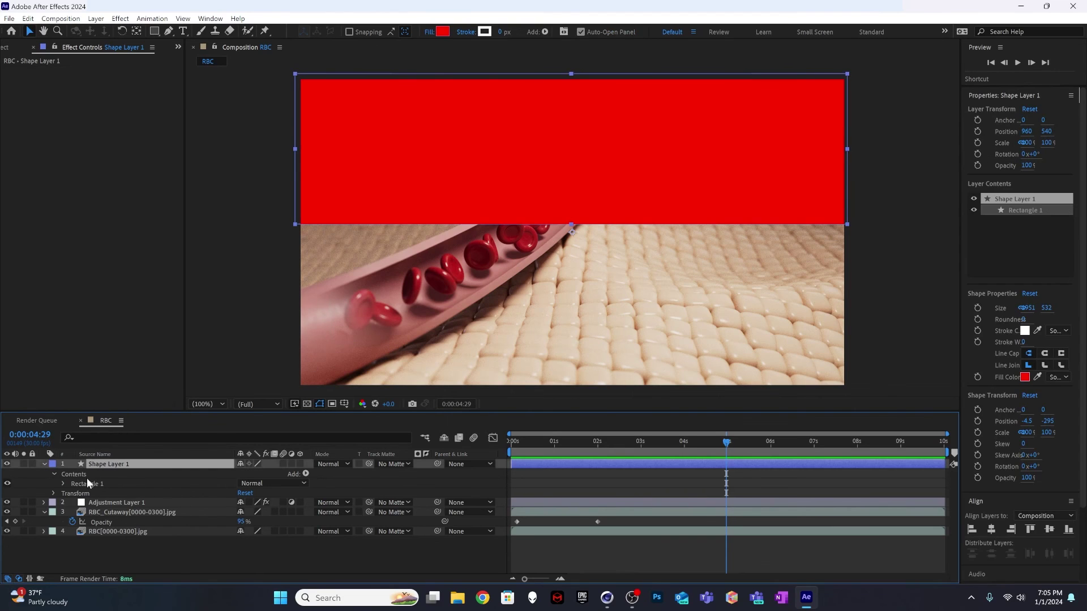
{"action": "left_click", "coordinate": [95, 19]}
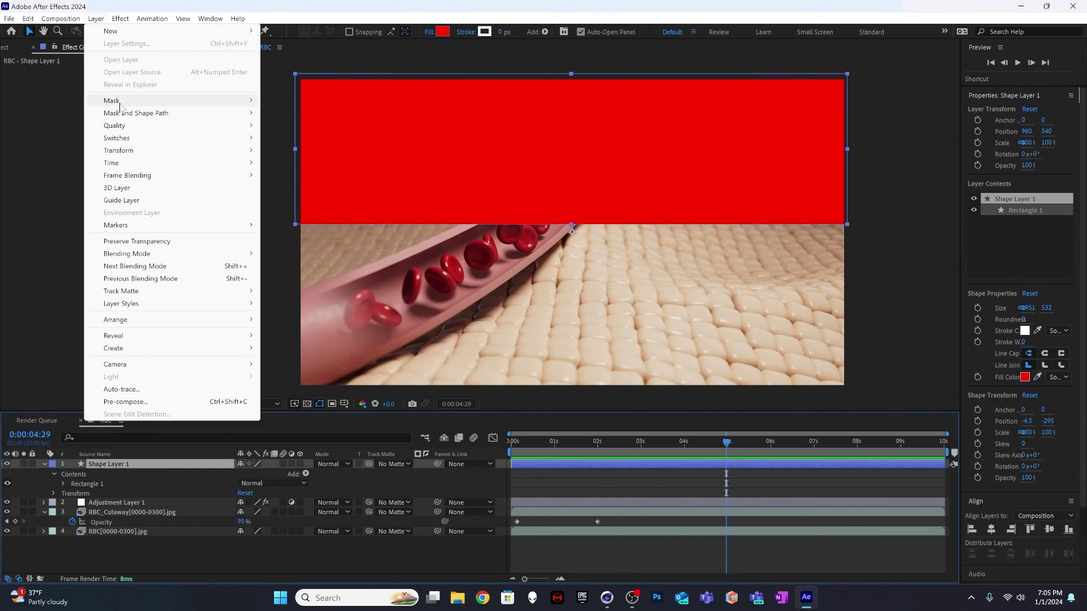
{"action": "mouse_move", "coordinate": [120, 105]}
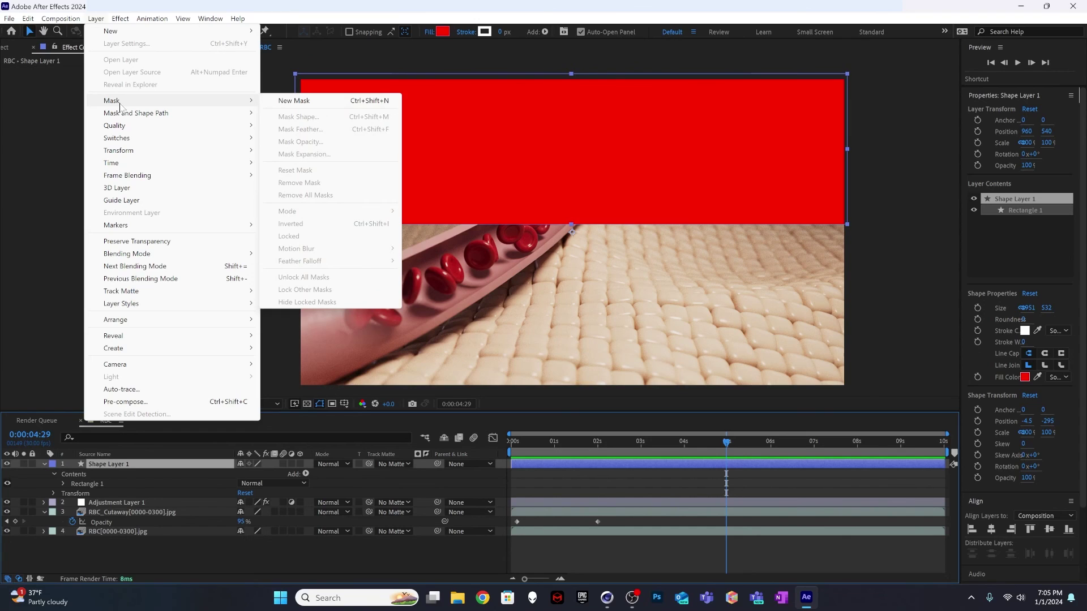
{"action": "left_click", "coordinate": [296, 102]}
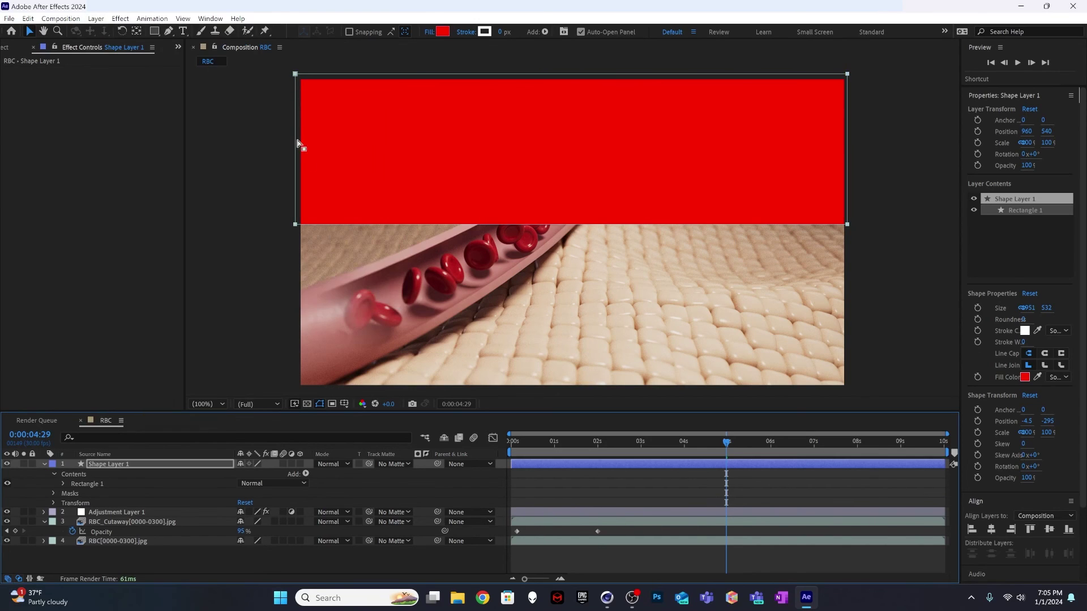
Move the shape layer's mask down across the rectangle's lower part, set its feather to 350 pixels, and raise its bottom edge
{"action": "left_click", "coordinate": [53, 492]}
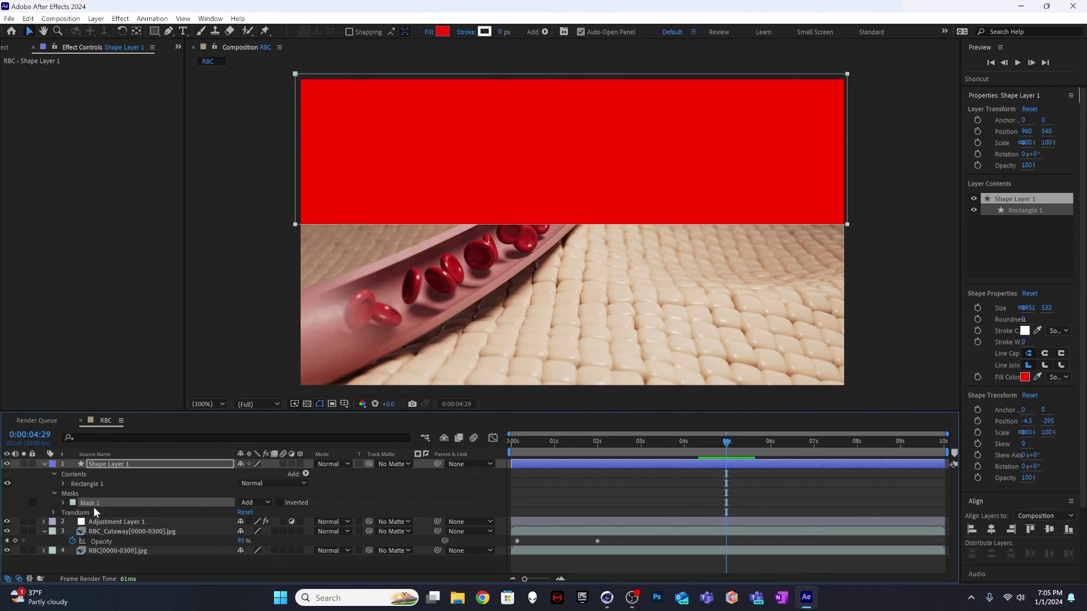
{"action": "left_click", "coordinate": [63, 503]}
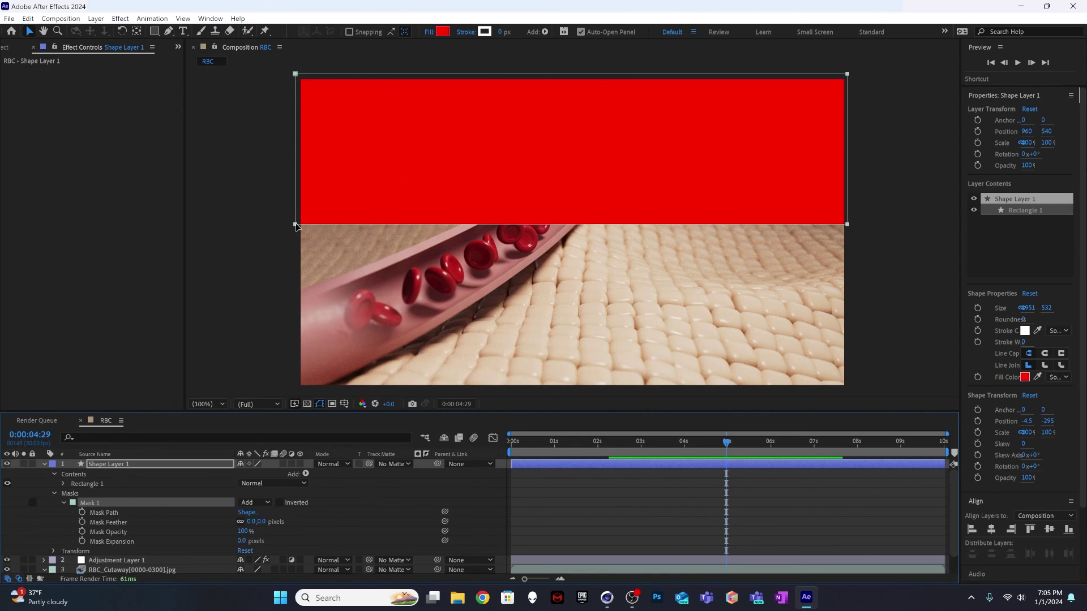
{"action": "left_click", "coordinate": [101, 512]}
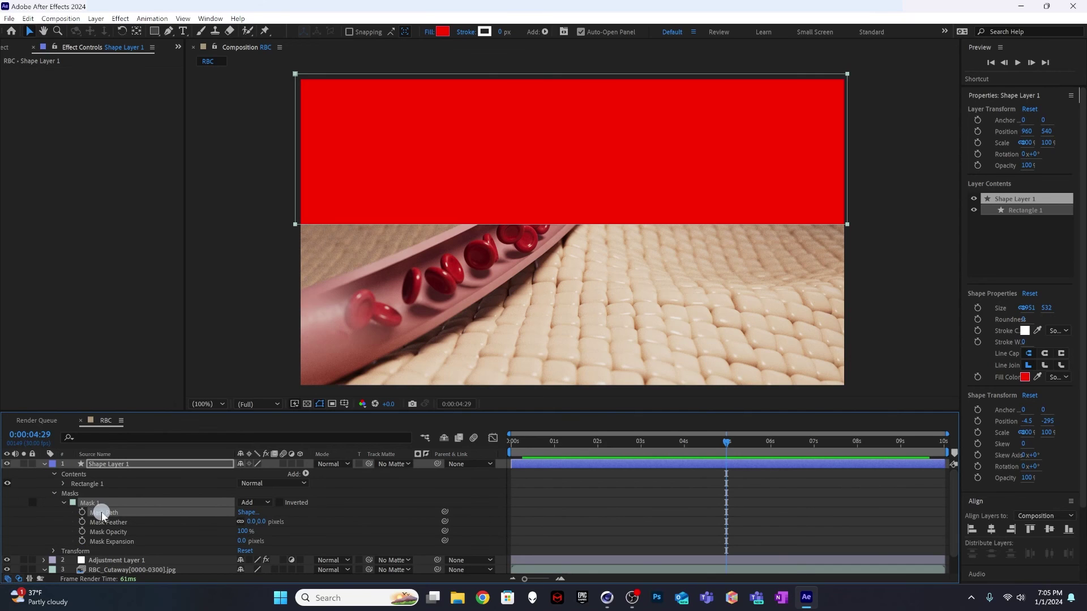
{"action": "left_click_drag", "start_coordinate": [296, 221], "coordinate": [294, 318]}
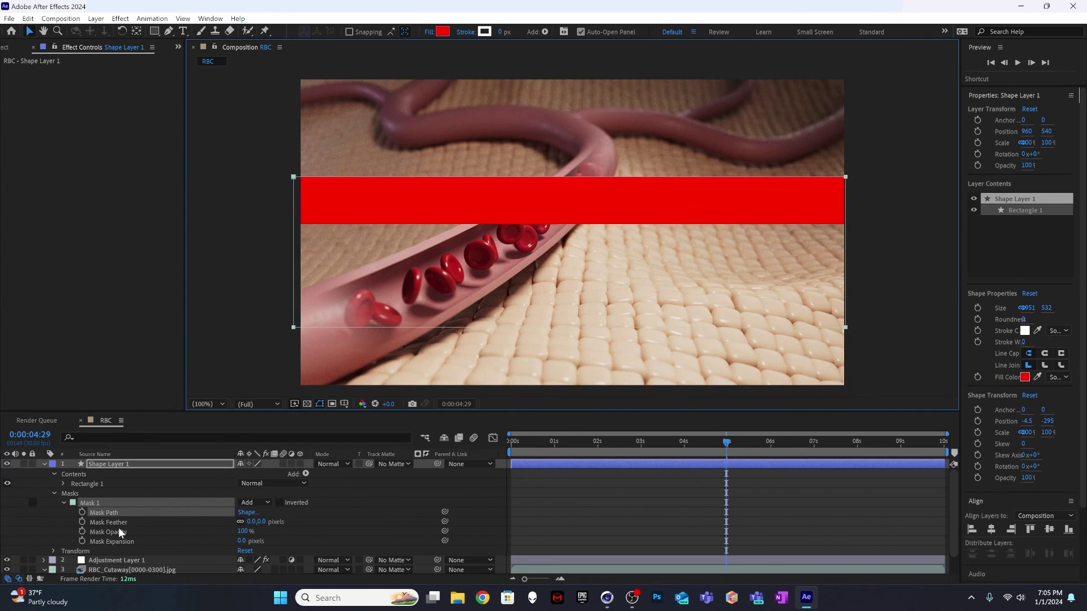
{"action": "left_click_drag", "start_coordinate": [253, 522], "coordinate": [447, 516]}
{"action": "left_click_drag", "start_coordinate": [364, 328], "coordinate": [361, 291]}
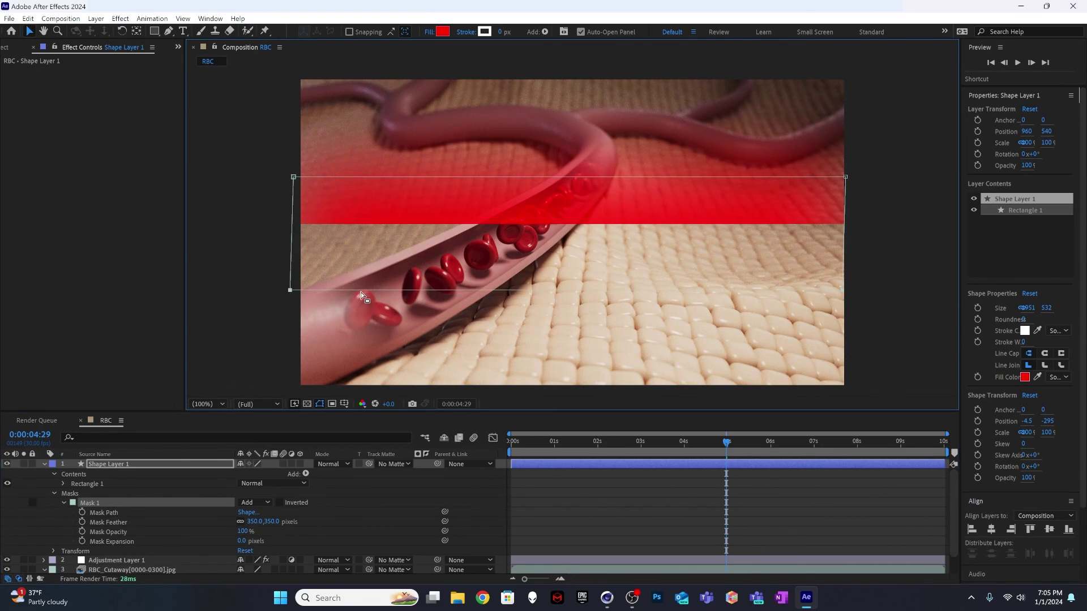
Undo the last mask corner edit and move the shape layer's whole mask up so its feathered lower edge crosses the upper third of the frame
{"action": "key", "text": "ctrl+z"}
{"action": "left_click", "coordinate": [383, 241]}
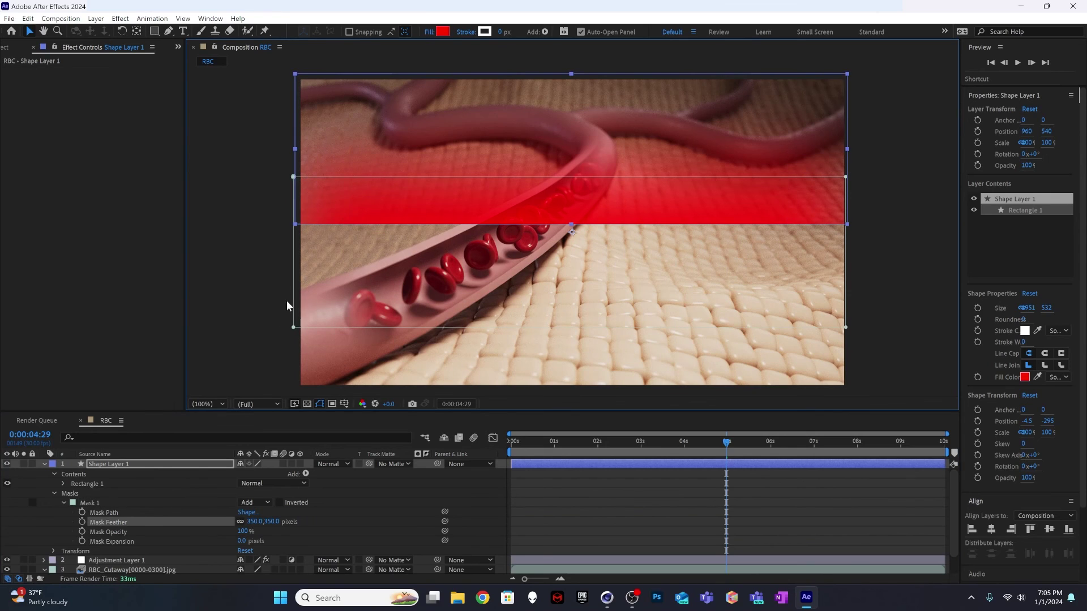
{"action": "left_click", "coordinate": [293, 295]}
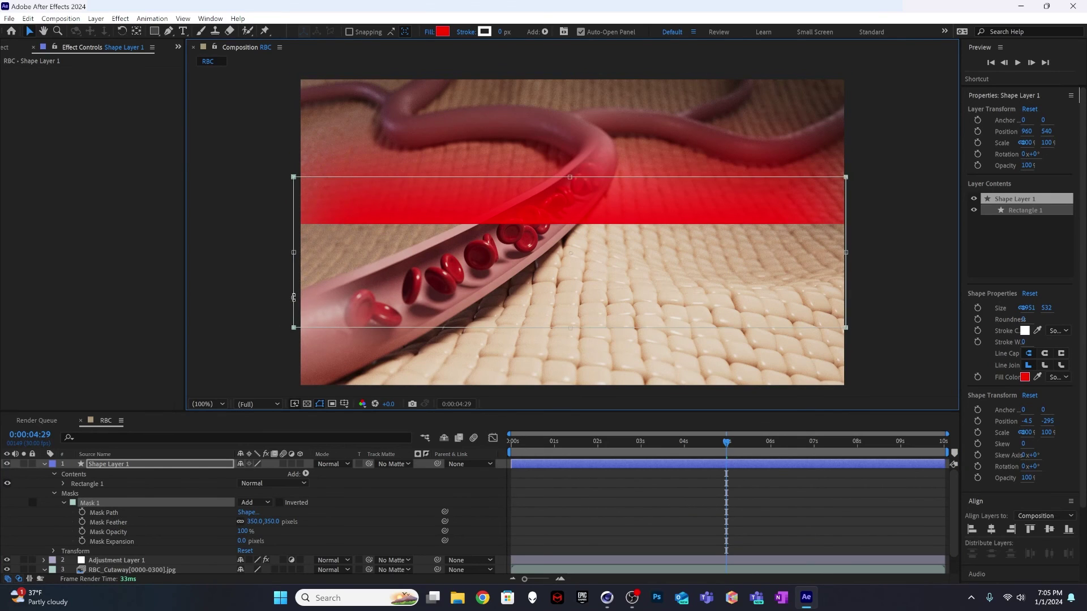
{"action": "left_click_drag", "start_coordinate": [384, 271], "coordinate": [388, 112]}
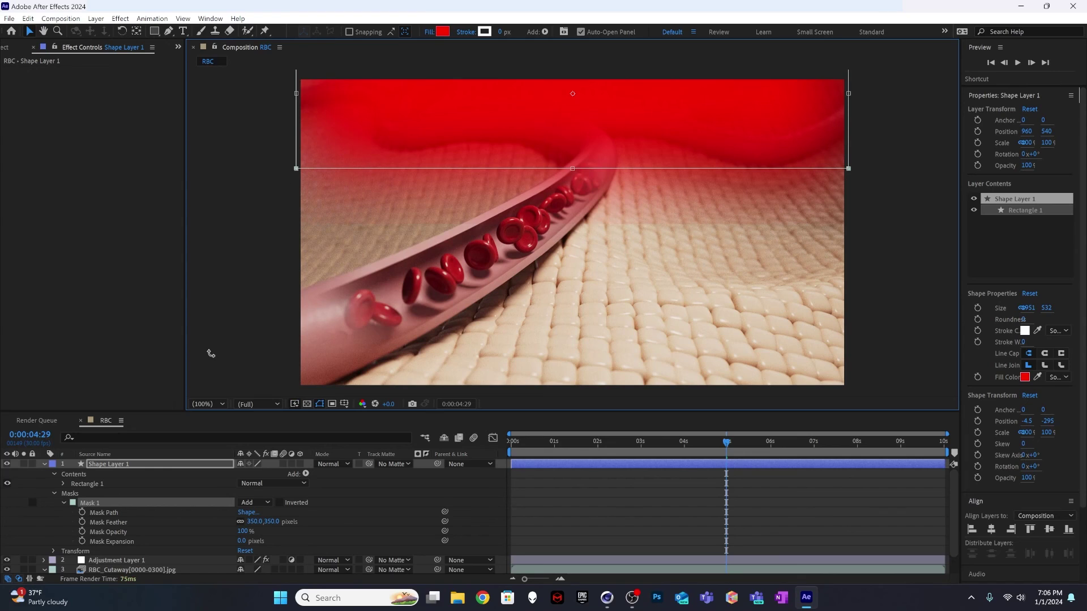
{"action": "left_click", "coordinate": [254, 330]}
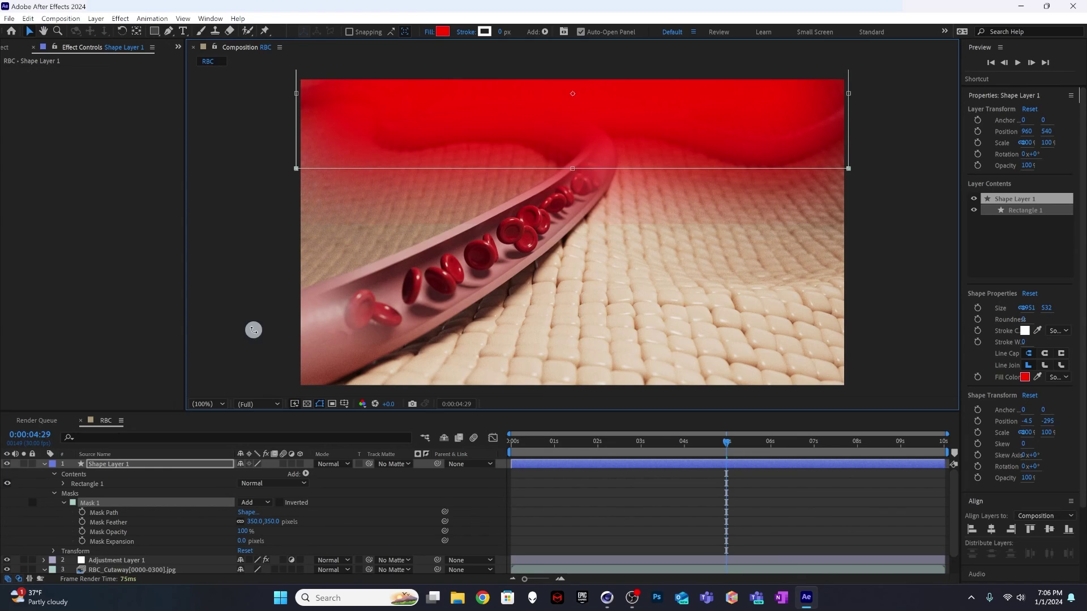
Collapse the shape layer's properties and set its blending mode to Multiply
{"action": "left_click", "coordinate": [45, 464]}
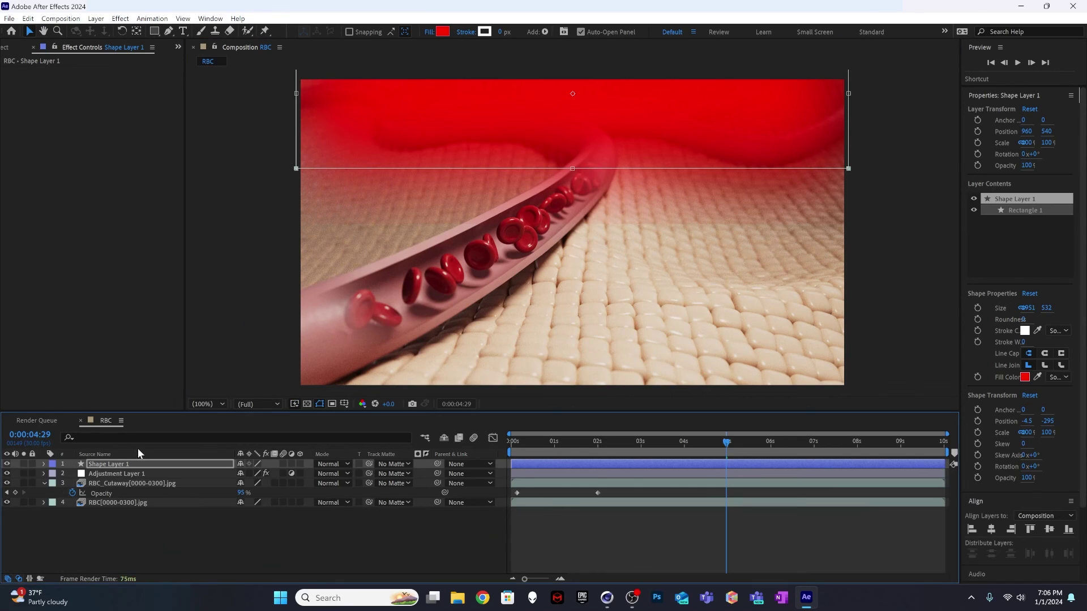
{"action": "left_click", "coordinate": [346, 464]}
{"action": "left_click", "coordinate": [374, 145]}
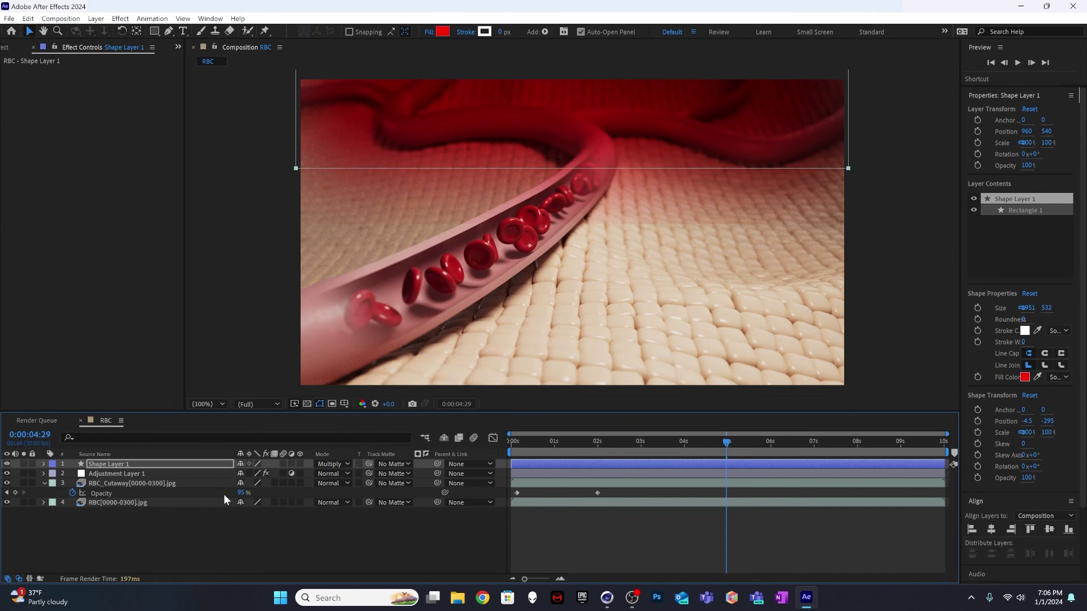
Lower the shape layer's opacity to 21% and deselect the layer
{"action": "key", "text": "t"}
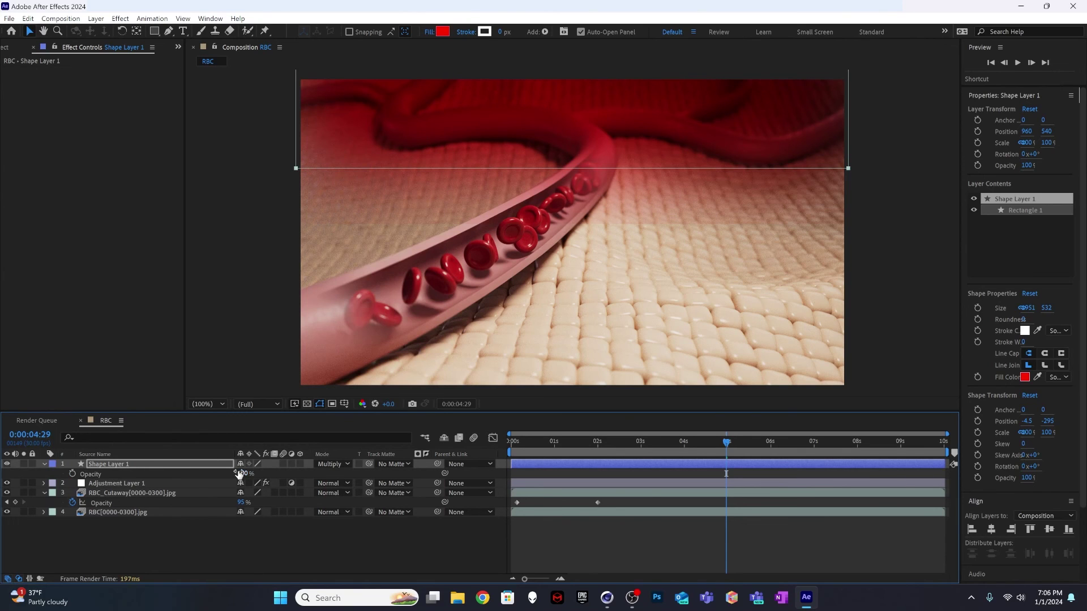
{"action": "left_click_drag", "start_coordinate": [240, 473], "coordinate": [202, 476]}
{"action": "left_click", "coordinate": [488, 537]}
{"action": "left_click", "coordinate": [942, 272]}
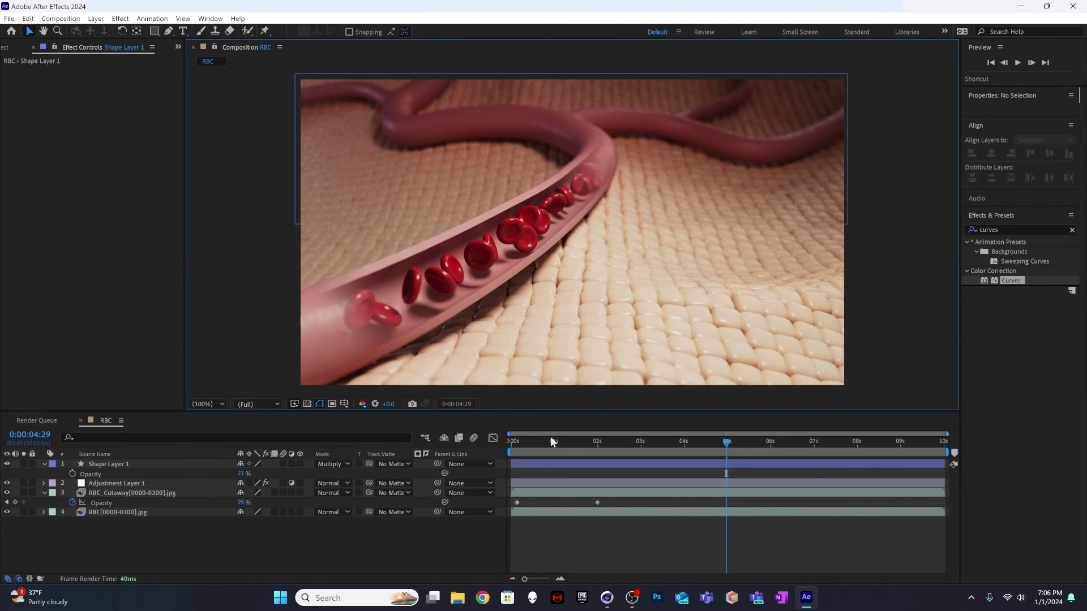
Preview the composition from the start and compare the frame with the red shape layer hidden and shown
{"action": "key", "text": "space"}
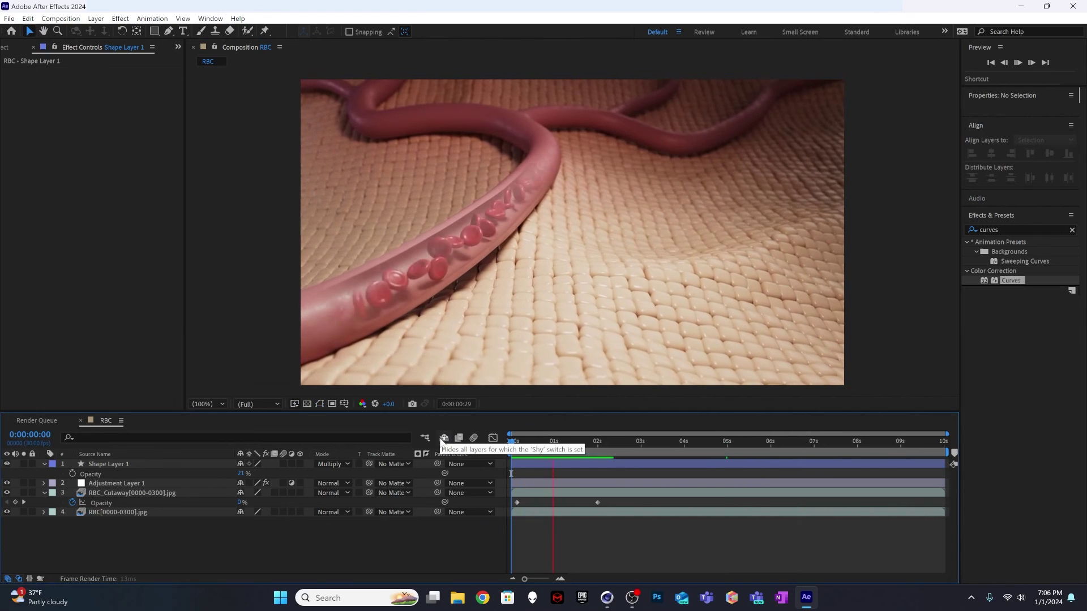
{"action": "key", "text": "space"}
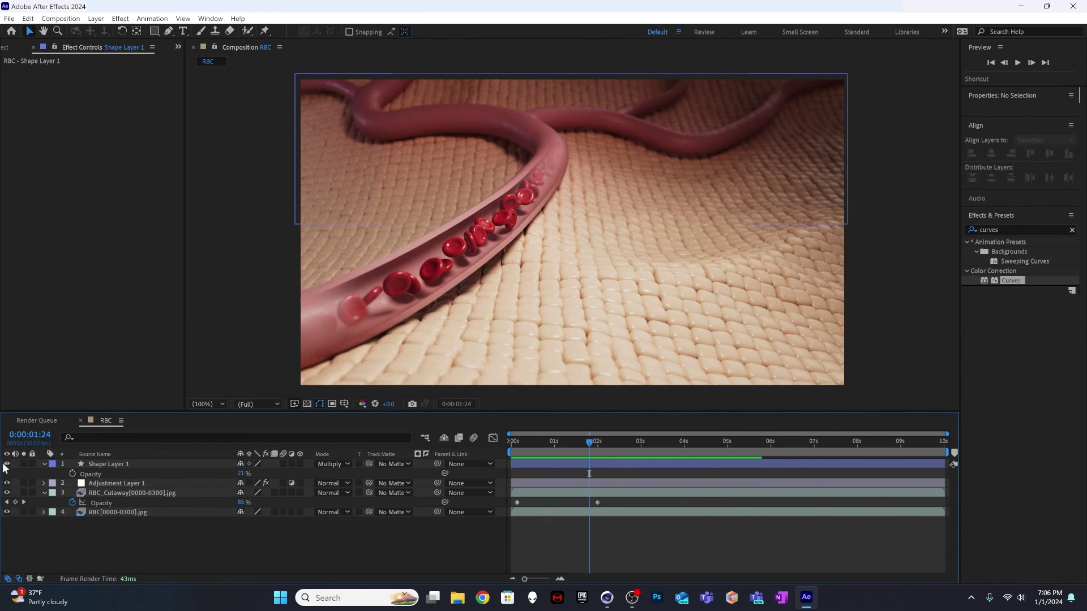
{"action": "left_click", "coordinate": [8, 466]}
{"action": "left_click", "coordinate": [7, 466]}
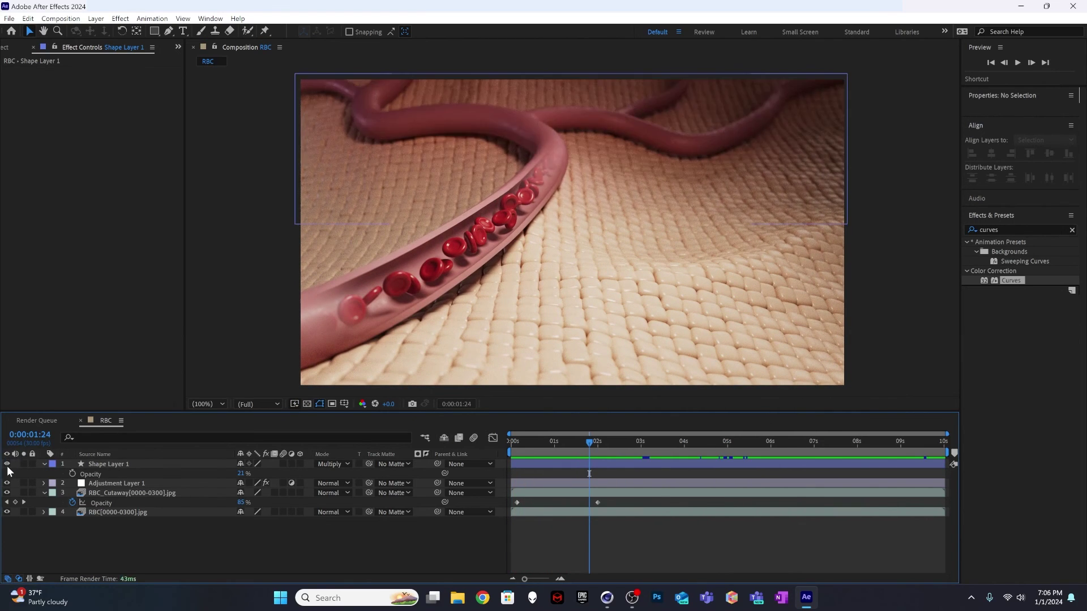
{"action": "left_click", "coordinate": [8, 465]}
{"action": "left_click", "coordinate": [7, 466]}
{"action": "left_click", "coordinate": [7, 466]}
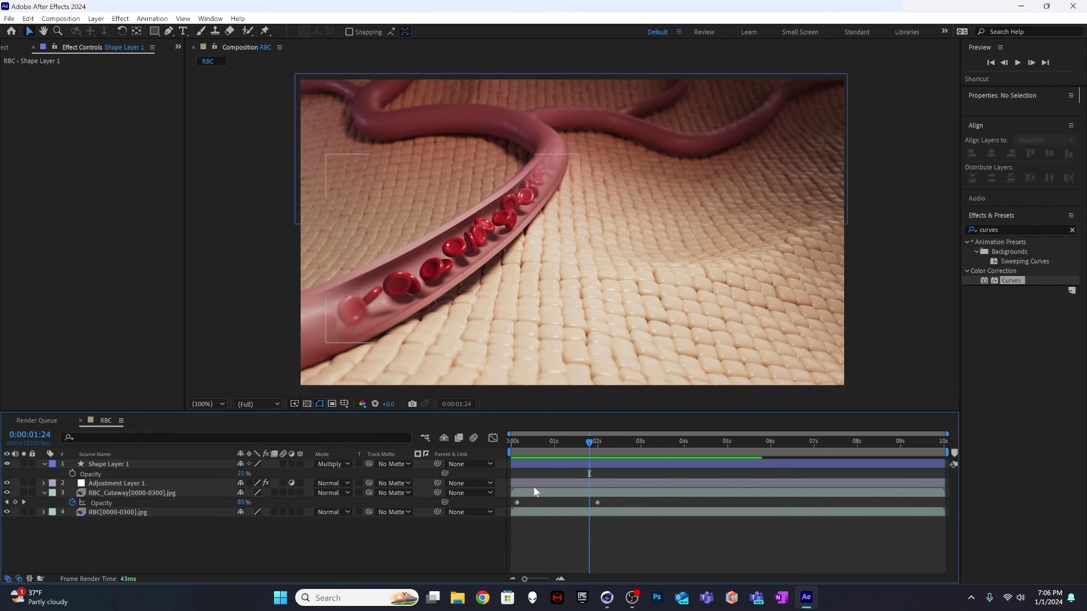
{"action": "left_click_drag", "start_coordinate": [558, 441], "coordinate": [511, 441]}
{"action": "key", "text": "space"}
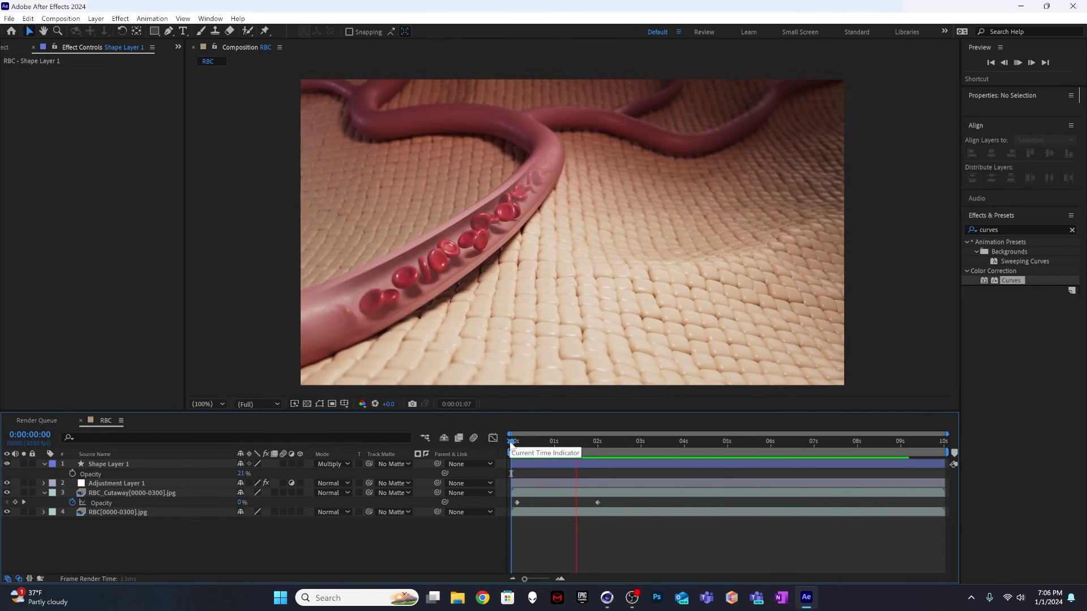